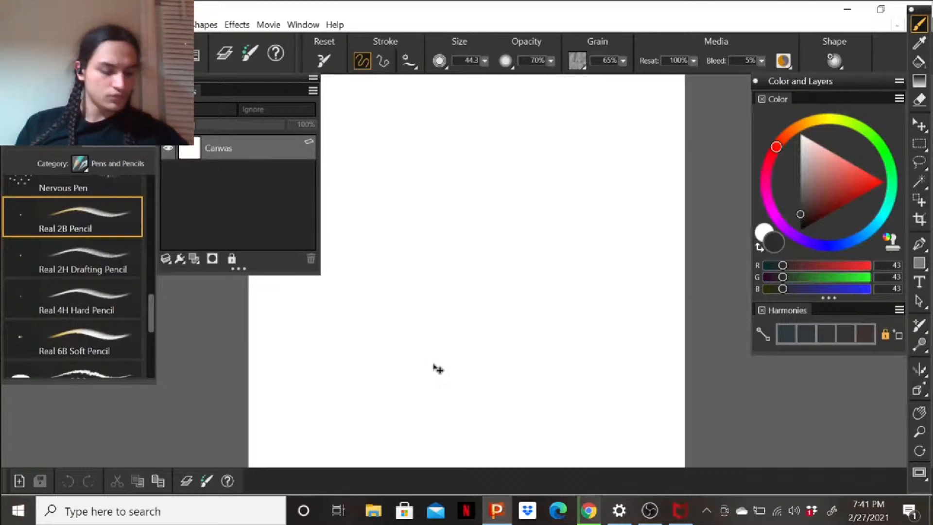
Set the main drawing colour to near-black with RGB values 5, 1, 1.
key(ctrl+minus)
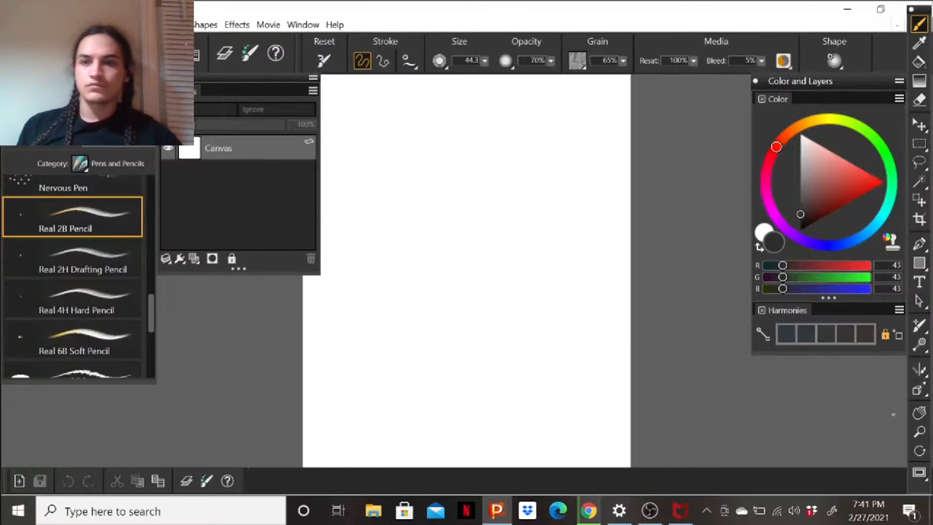
click(917, 416)
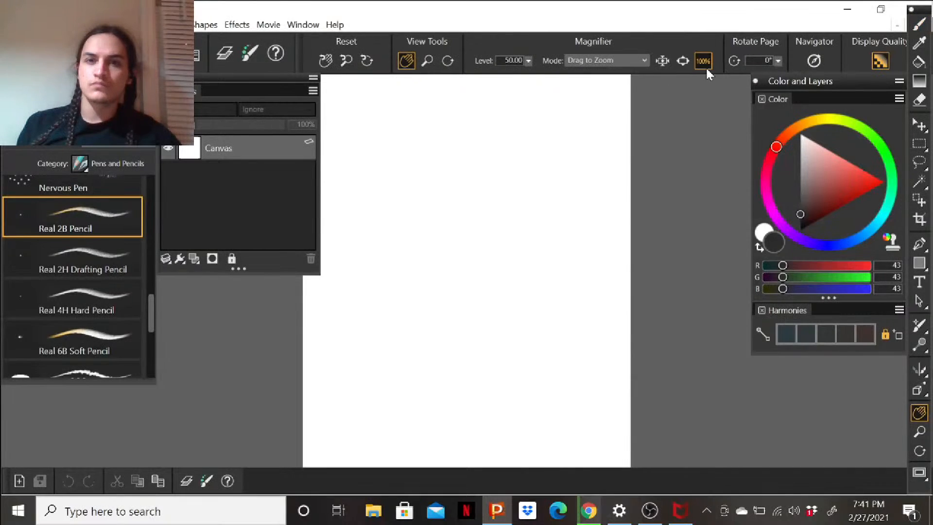
click(683, 62)
drag(514, 199, 564, 200)
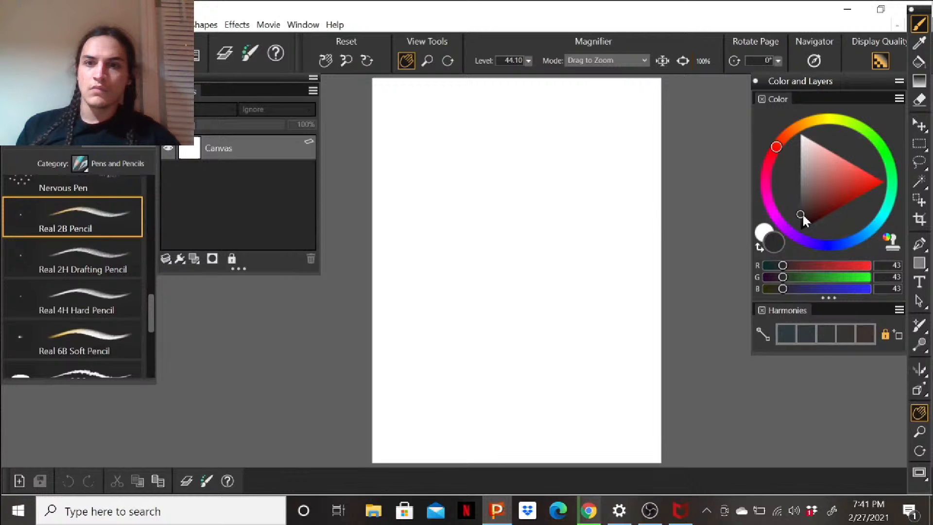
drag(802, 214, 803, 239)
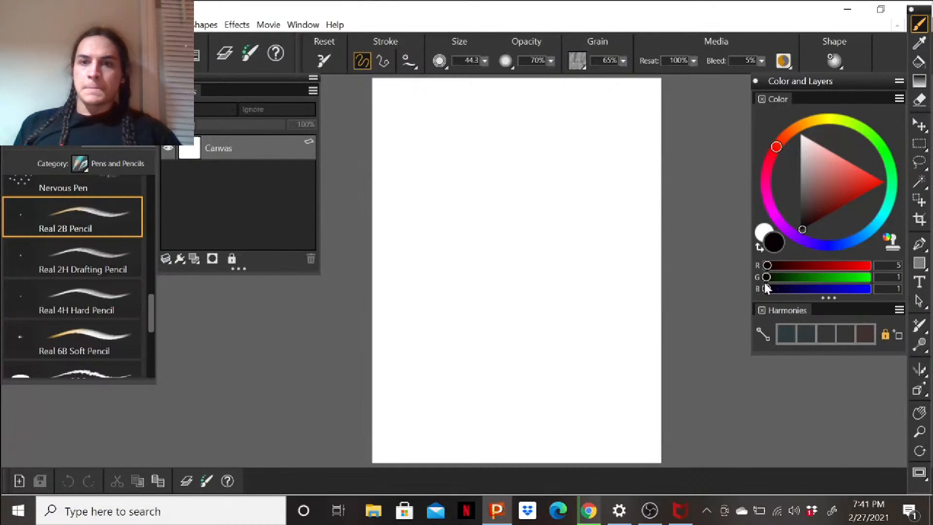
click(234, 258)
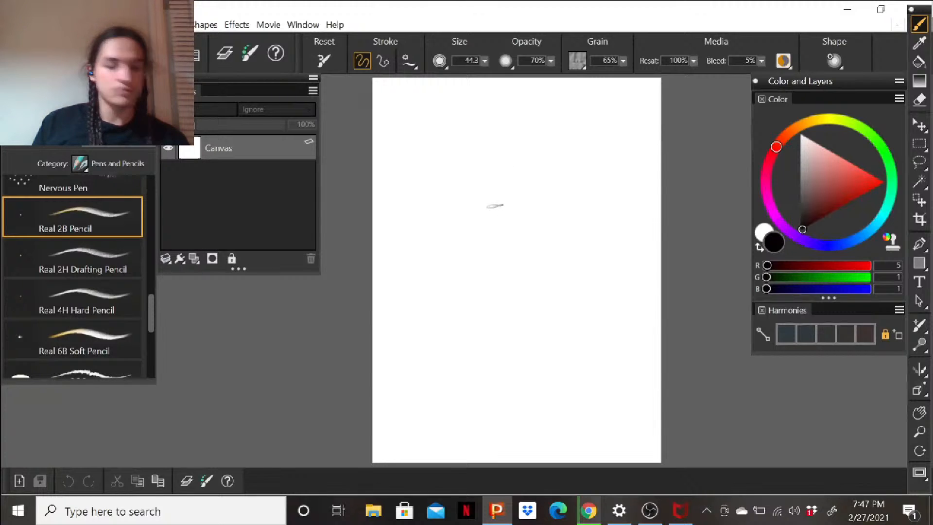
Draw a short L-shaped test mark in the upper middle of the page with the 2B pencil and erase it.
mouse_move(495, 148)
mouse_down()
mouse_move(495, 179)
mouse_move(506, 188)
mouse_move(516, 179)
mouse_up()
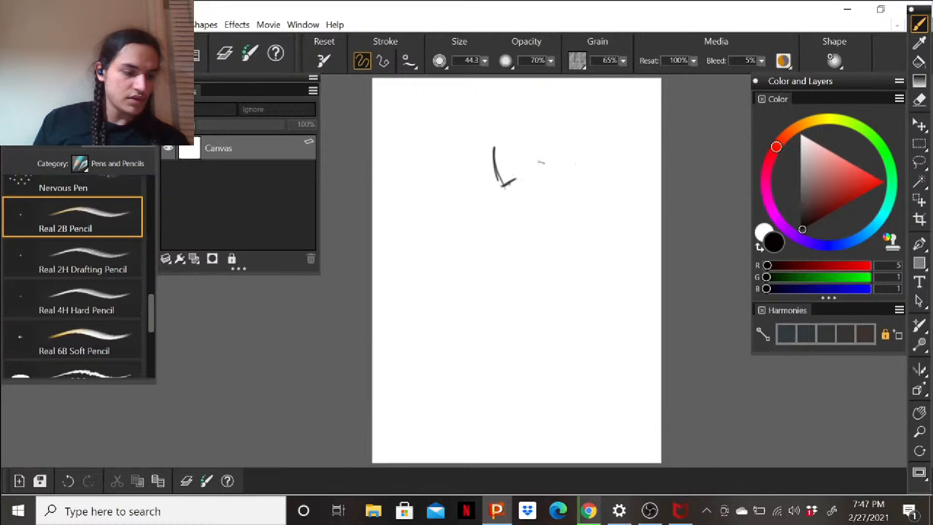
click(920, 101)
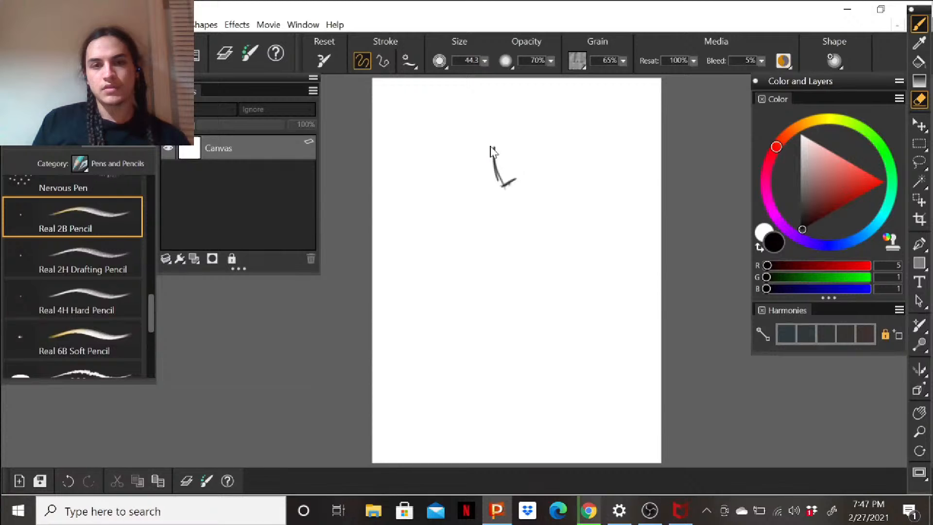
drag(494, 148, 506, 189)
drag(494, 147, 506, 183)
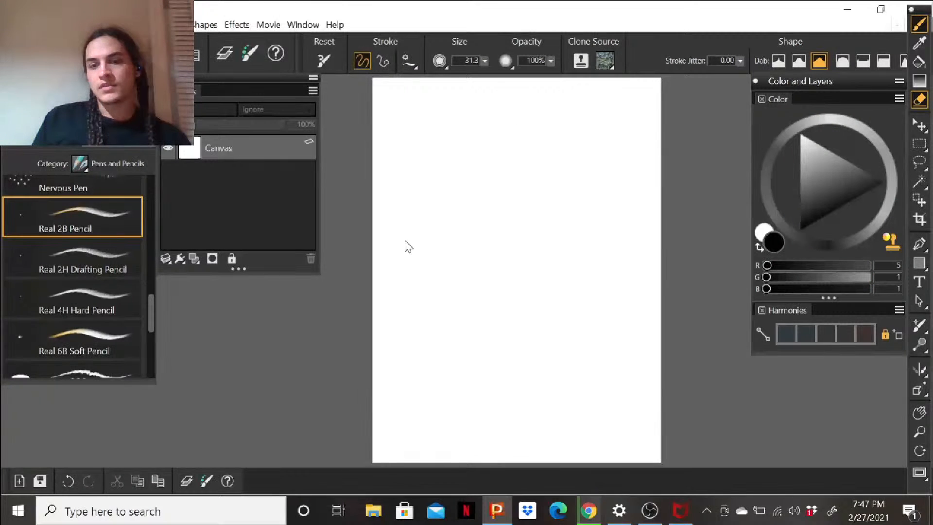
Return to the pencil brush, draw another short test mark, and undo the test strokes.
key(b)
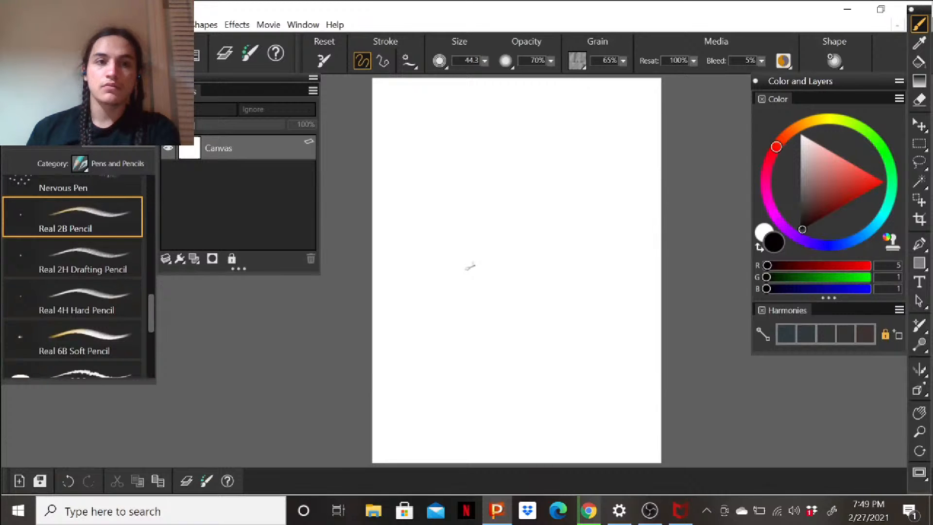
drag(494, 147, 516, 179)
key(ctrl+z)
key(ctrl+z)
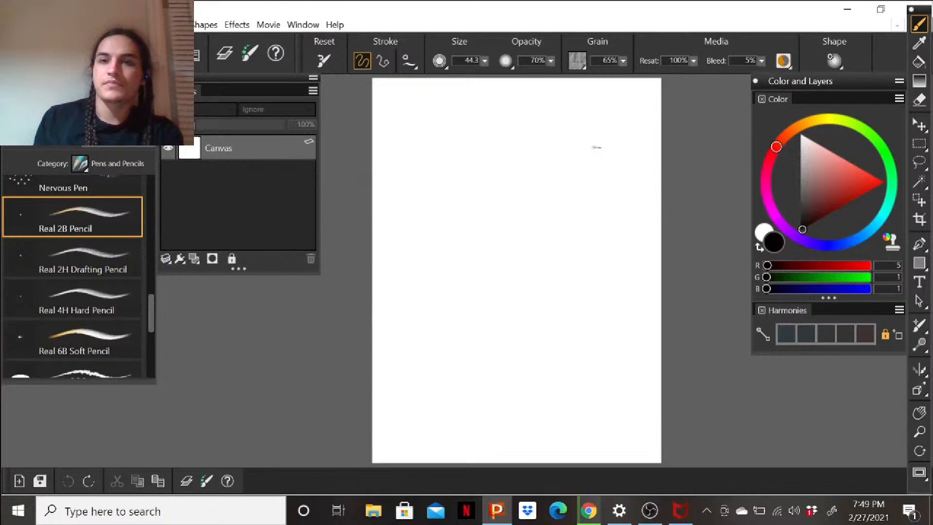
Try the Real 2H Drafting Pencil and switch back to the Real 2B Pencil.
click(92, 260)
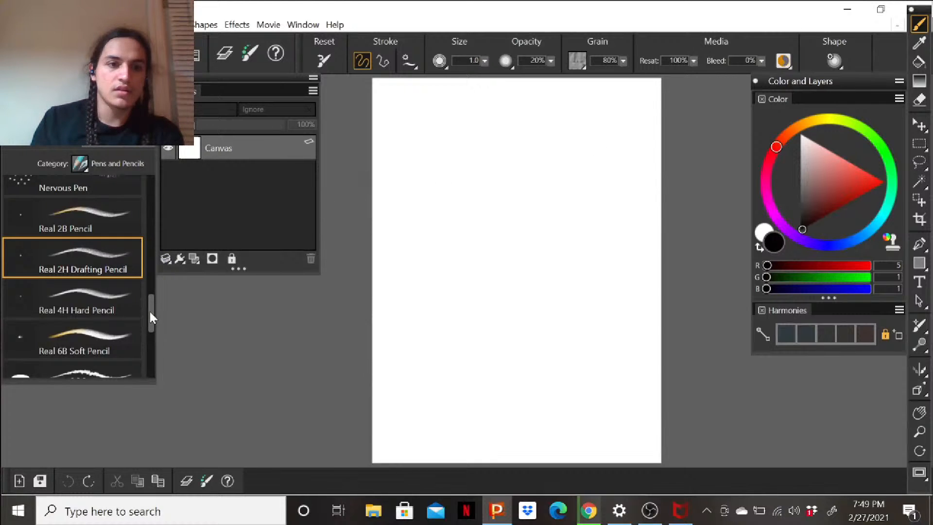
drag(150, 311, 147, 301)
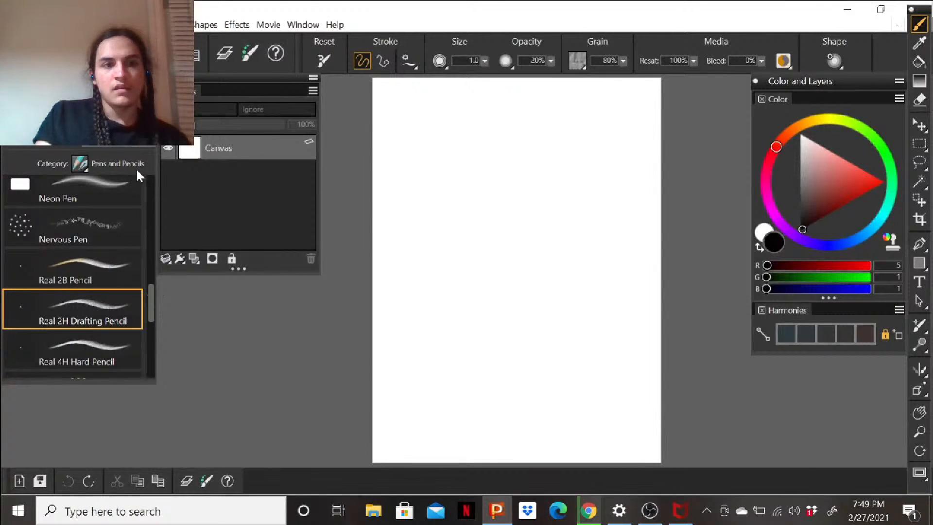
click(89, 275)
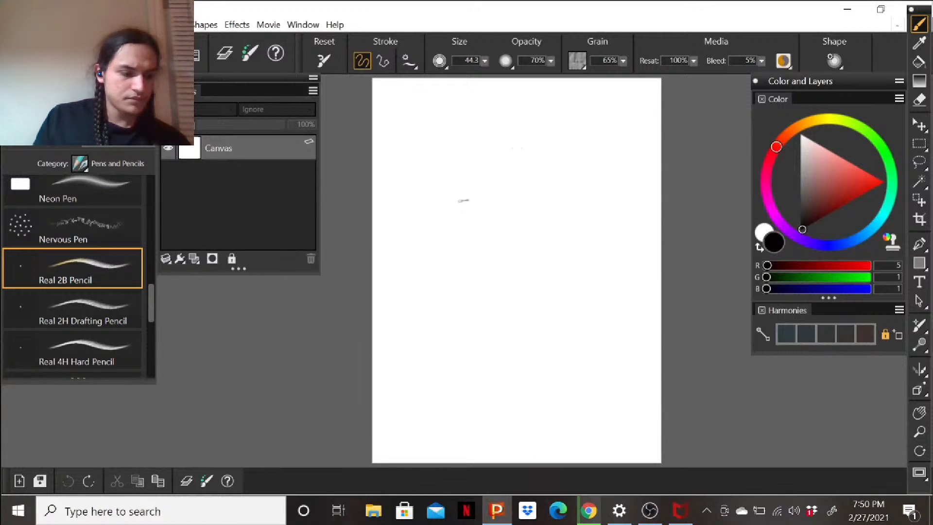
Sketch a curved forearm line with an open hand and spread fingers at its upper end.
drag(448, 181, 492, 219)
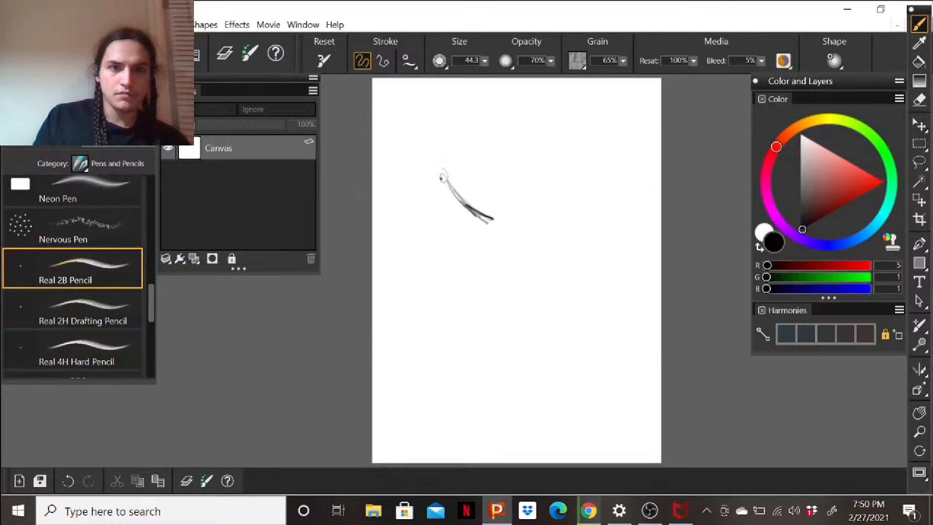
mouse_move(440, 177)
mouse_down()
mouse_move(446, 183)
mouse_move(452, 165)
mouse_move(433, 185)
mouse_move(445, 182)
mouse_up()
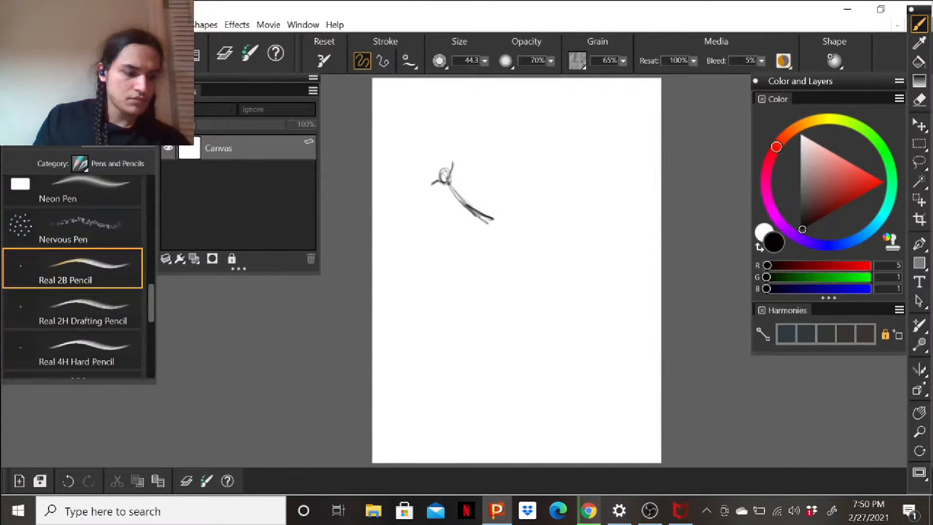
mouse_move(452, 178)
mouse_down()
mouse_move(453, 155)
mouse_move(449, 163)
mouse_move(432, 149)
mouse_move(437, 163)
mouse_up()
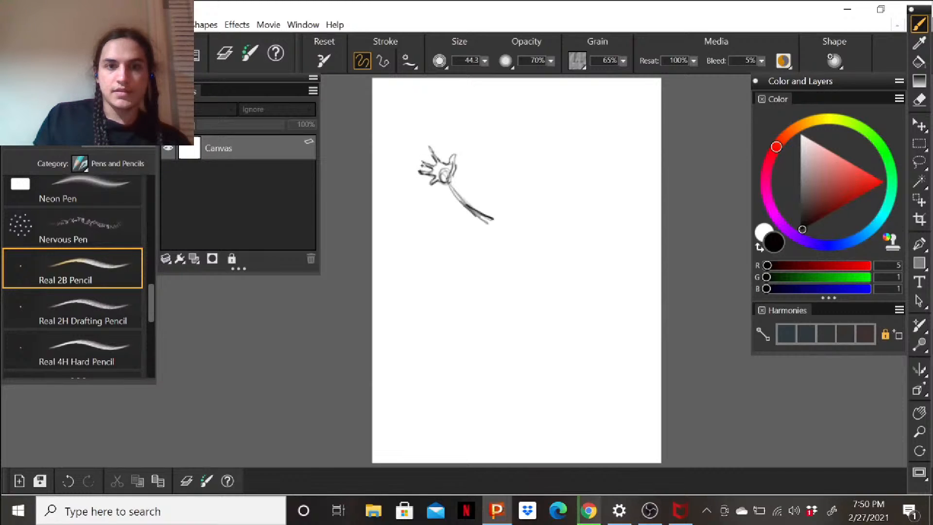
mouse_move(420, 162)
mouse_down()
mouse_move(434, 165)
mouse_move(434, 155)
mouse_up()
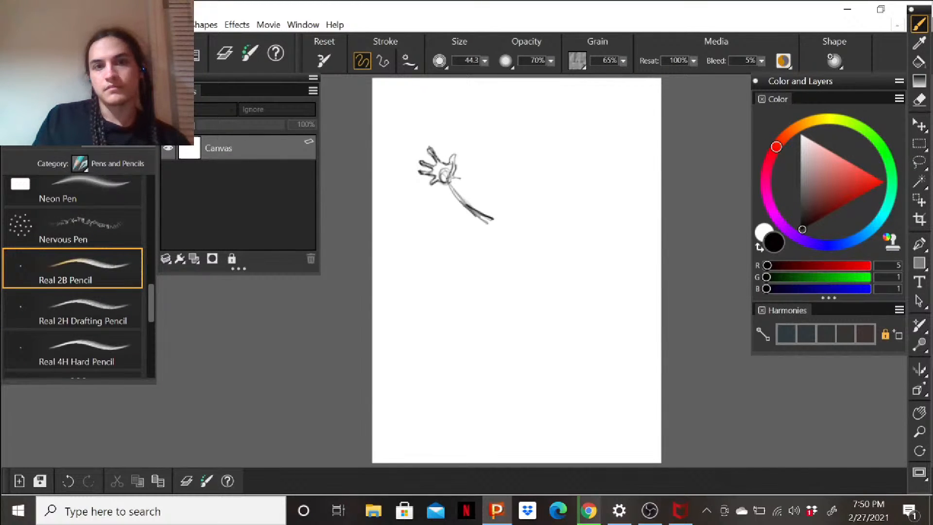
Darken the wrist line, outline the forearm's upper side, and extend the arm past the elbow with light strokes.
mouse_move(454, 174)
mouse_down()
mouse_move(452, 188)
mouse_move(465, 201)
mouse_move(471, 192)
mouse_up()
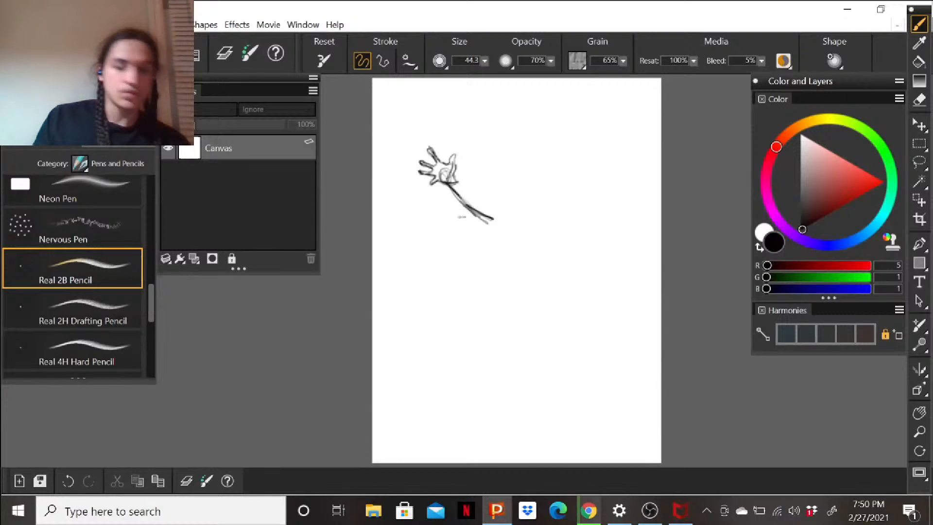
drag(461, 174, 497, 215)
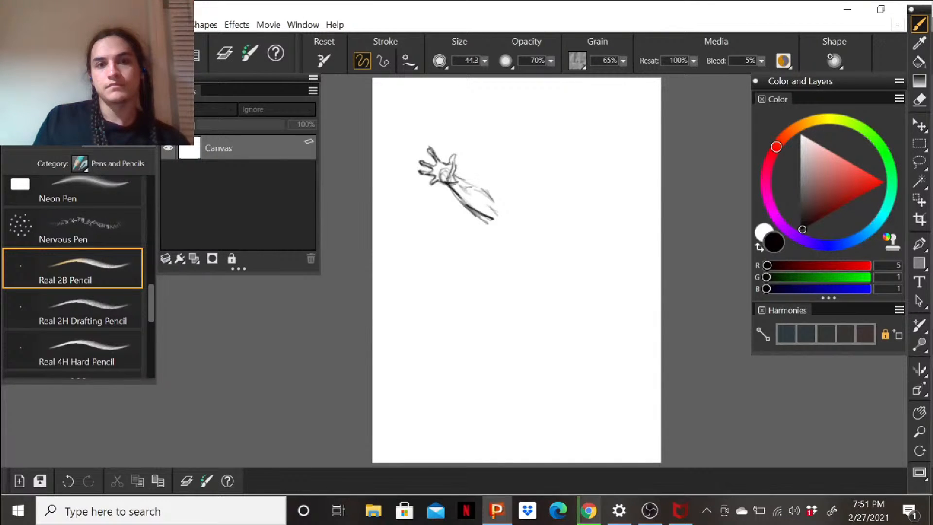
mouse_move(495, 210)
mouse_down()
mouse_move(524, 234)
mouse_move(504, 220)
mouse_move(512, 226)
mouse_move(508, 212)
mouse_move(535, 221)
mouse_move(525, 240)
mouse_move(540, 236)
mouse_move(545, 215)
mouse_up()
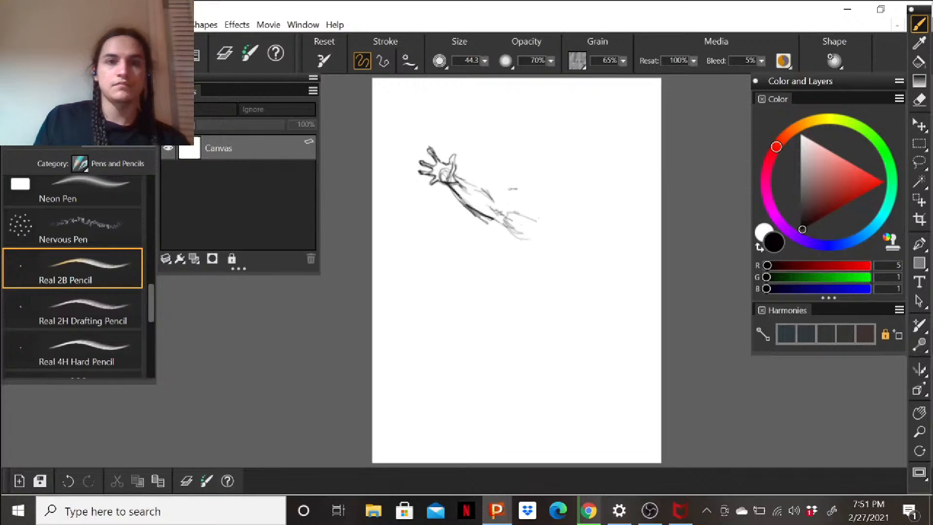
Erase the whole hand and arm sketch from the canvas and return to the brush.
click(919, 99)
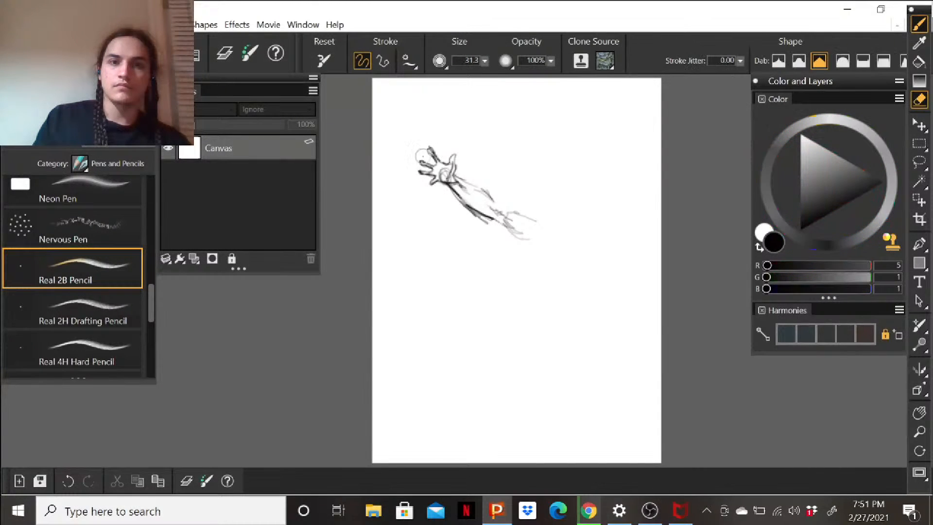
mouse_move(444, 166)
mouse_down()
mouse_move(431, 138)
mouse_move(435, 179)
mouse_move(457, 151)
mouse_move(452, 194)
mouse_move(461, 199)
mouse_move(473, 184)
mouse_move(469, 209)
mouse_move(492, 202)
mouse_move(505, 216)
mouse_move(490, 238)
mouse_move(508, 243)
mouse_move(512, 233)
mouse_up()
click(920, 23)
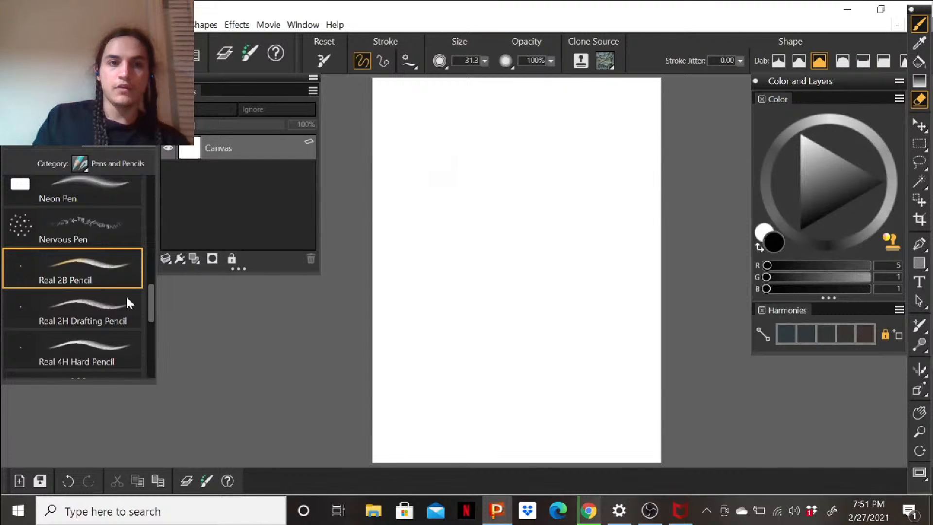
Add two new layers above the canvas and open Layer 1's name for editing.
click(196, 259)
click(195, 259)
double_click(221, 178)
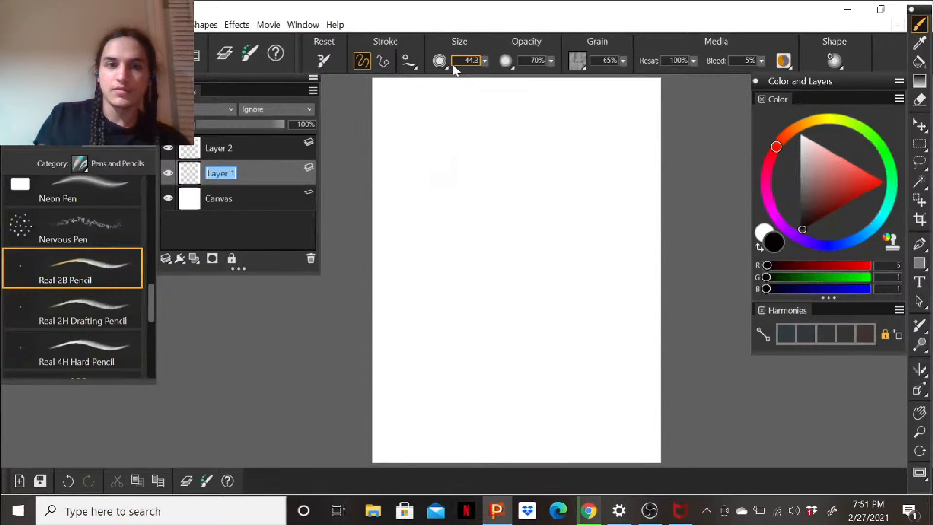
Set the Real 2B Pencil brush size to 9.3.
click(486, 60)
mouse_move(488, 78)
mouse_down()
mouse_move(461, 77)
mouse_move(483, 64)
mouse_up()
Draw a few thin trial strokes on Layer 1 near the page's upper middle and undo them all.
click(490, 151)
drag(482, 156, 491, 189)
mouse_move(479, 154)
mouse_down()
mouse_move(511, 155)
mouse_move(481, 174)
mouse_move(504, 188)
mouse_up()
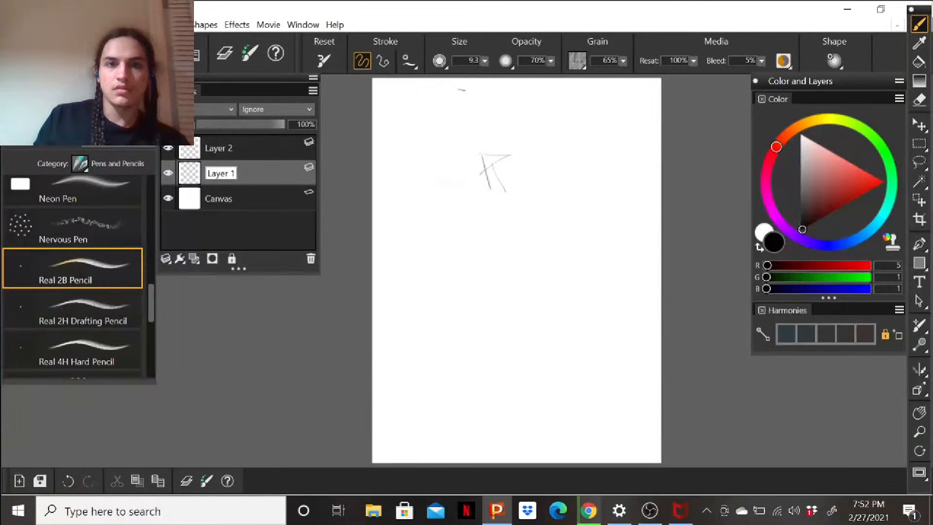
key(ctrl+z)
key(ctrl+z)
key(ctrl+z)
key(ctrl+z)
key(ctrl+z)
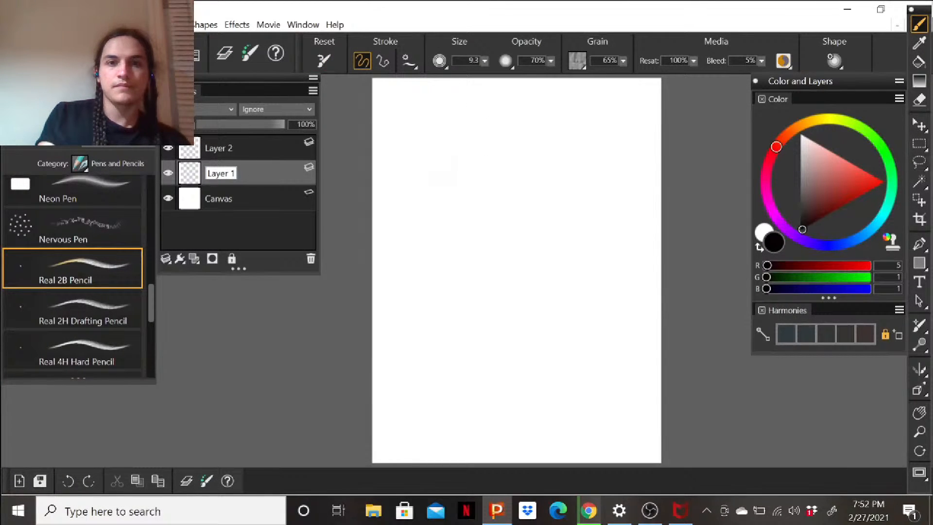
Rename Layer 1 as "Sketch Layer".
click(249, 178)
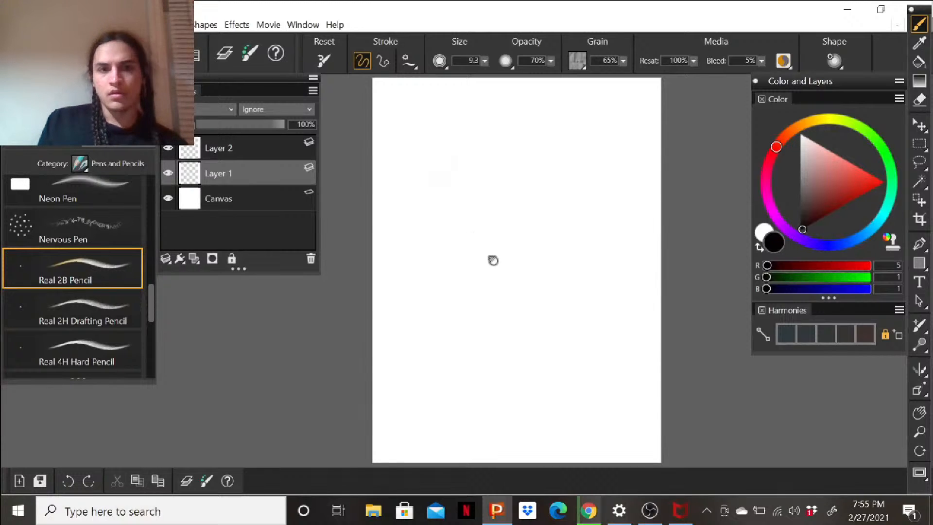
double_click(232, 174)
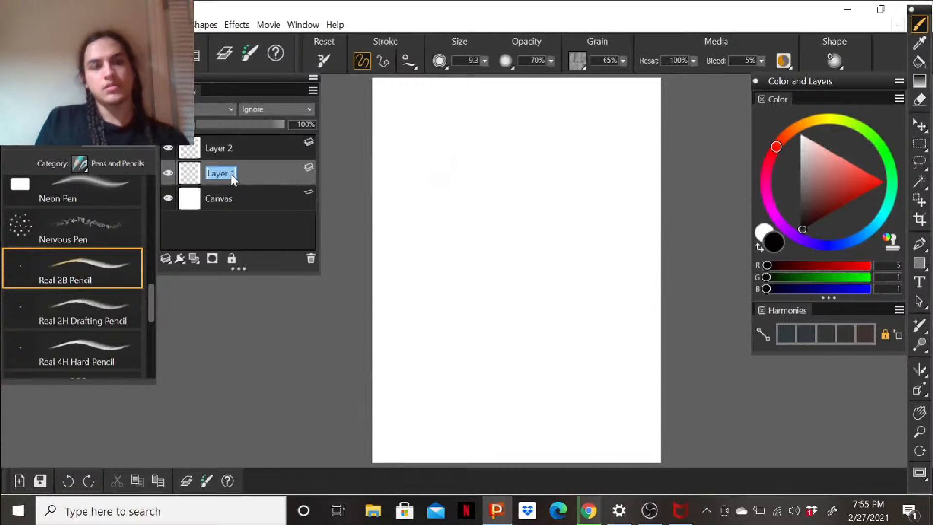
text(Sketch)
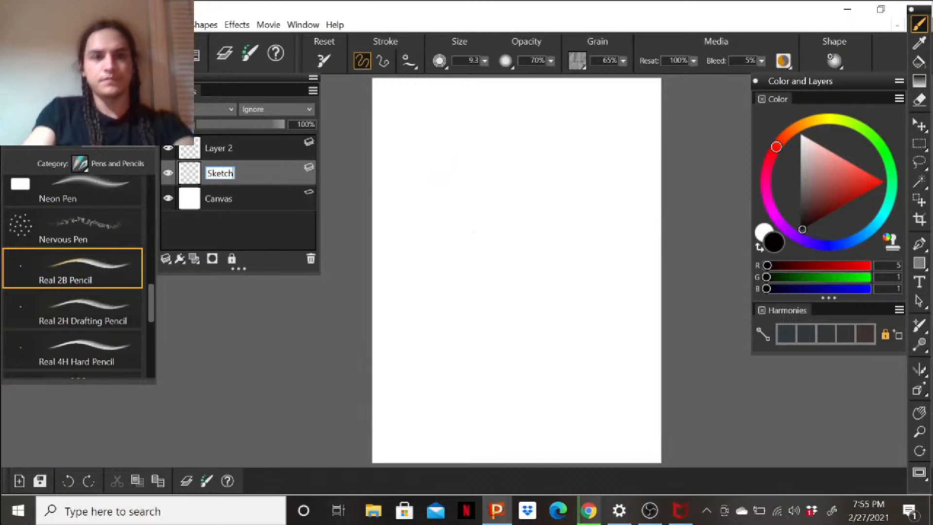
text( Layer)
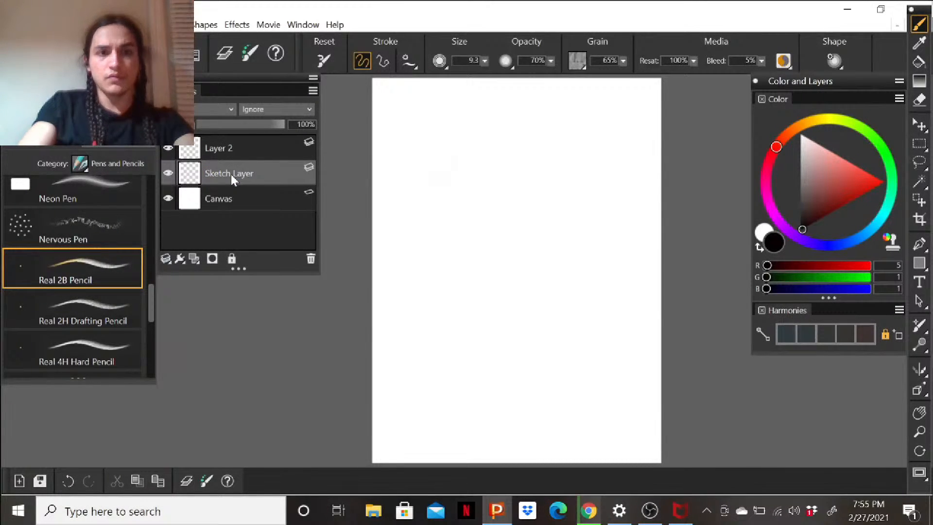
key(Return)
Rename Layer 2 as "Color Hair".
click(221, 151)
double_click(220, 151)
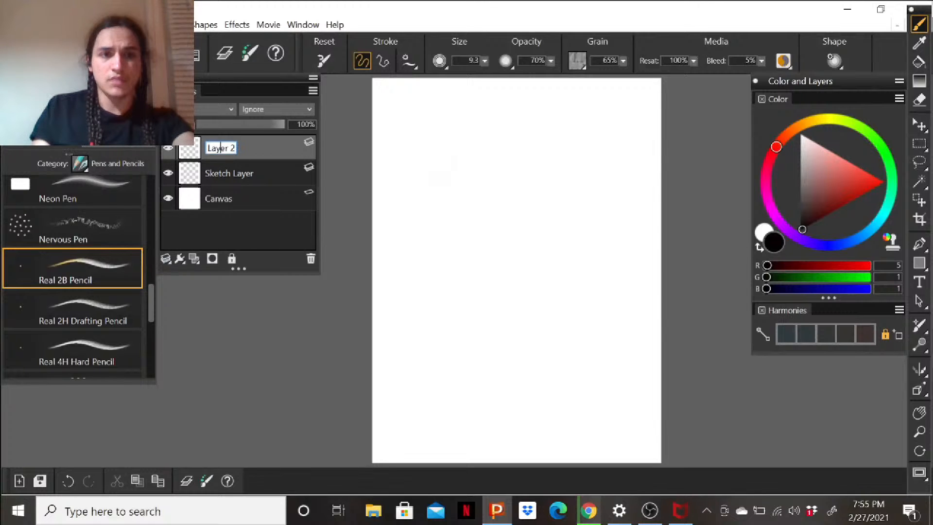
double_click(240, 147)
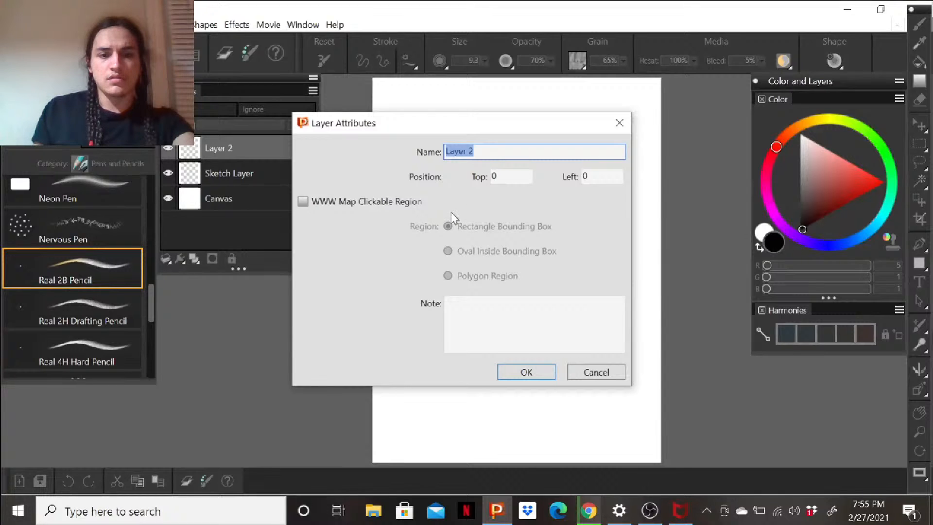
text(Colo)
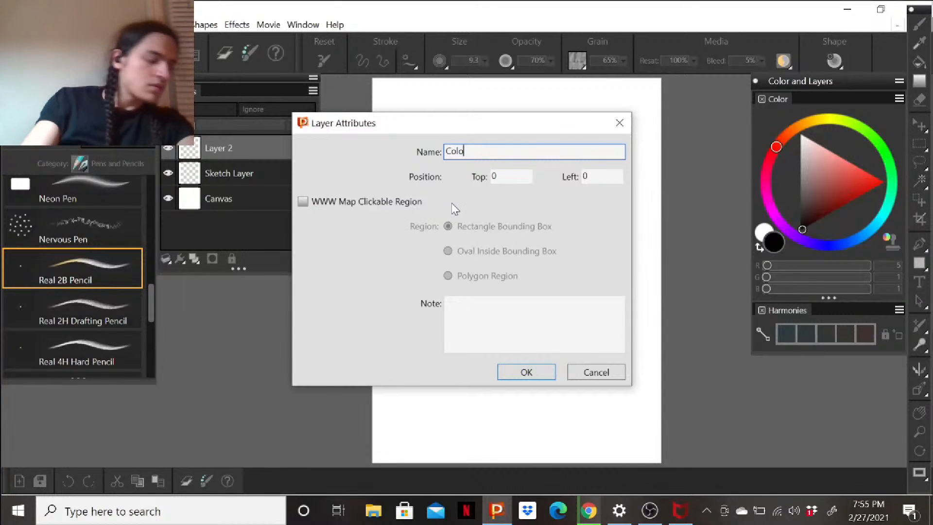
text(r Hair)
key(Return)
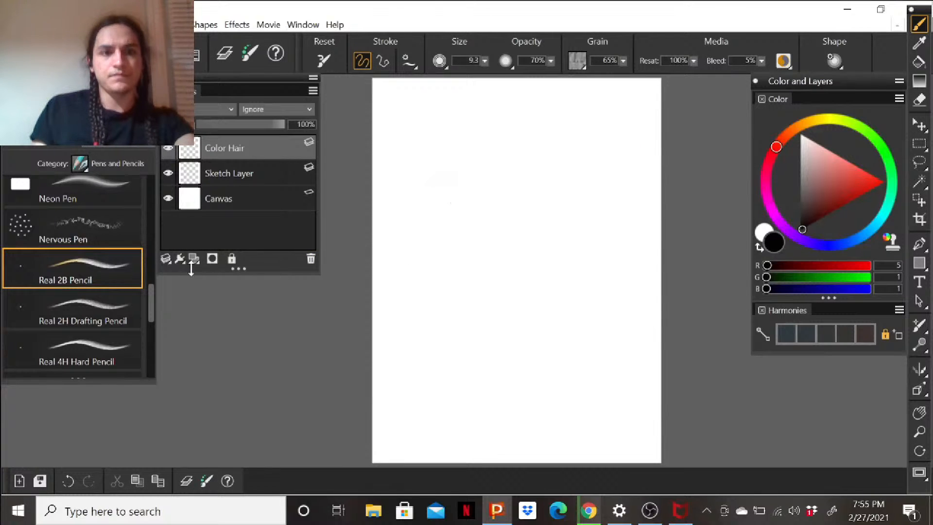
Add a new layer above Color Hair and name it "Color Skin Tones".
click(195, 258)
double_click(228, 150)
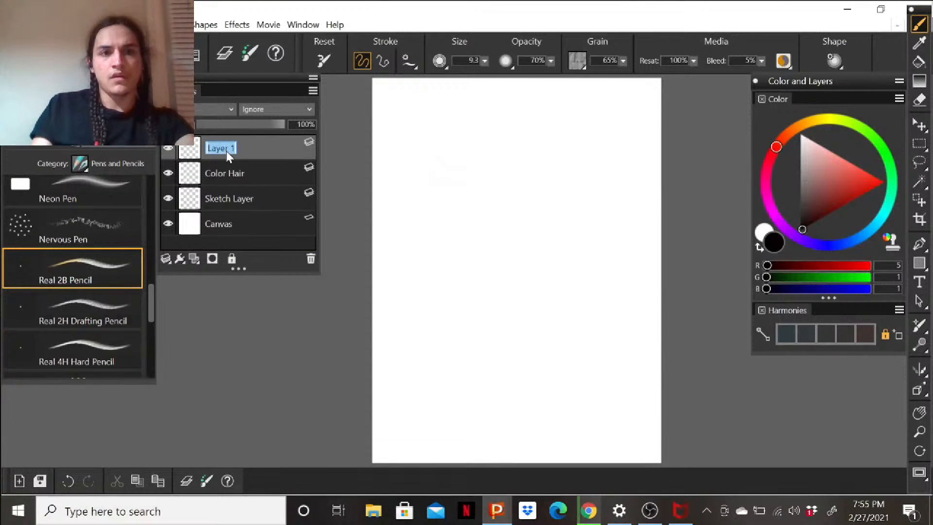
text(Color)
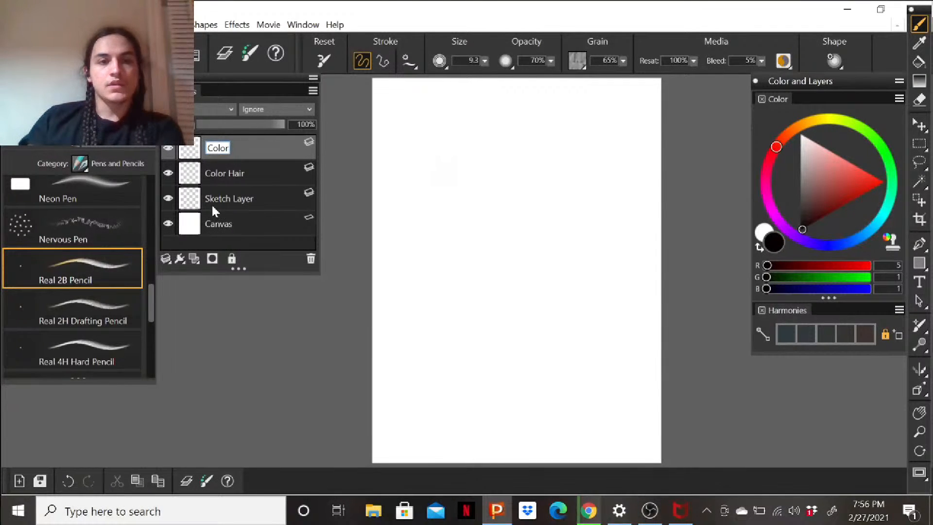
text(Fac)
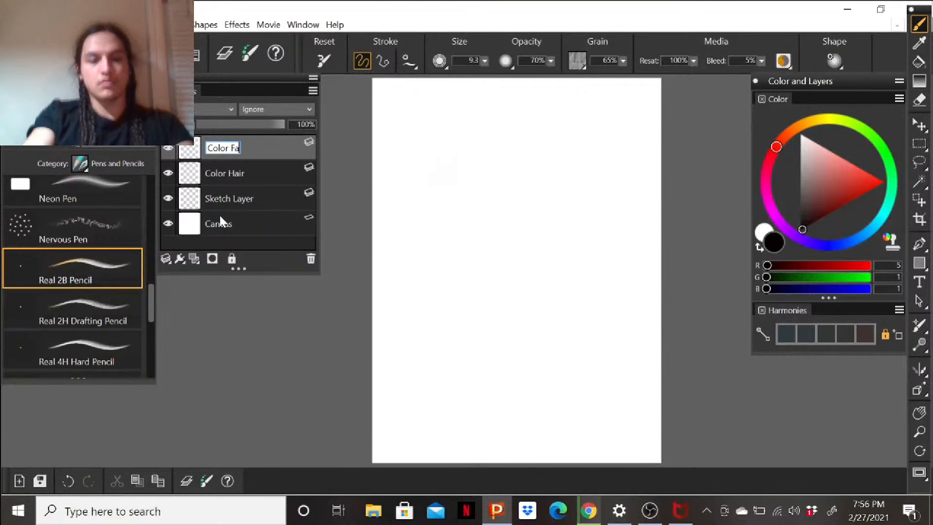
key(BackSpace)
key(BackSpace)
key(BackSpace)
key(BackSpace)
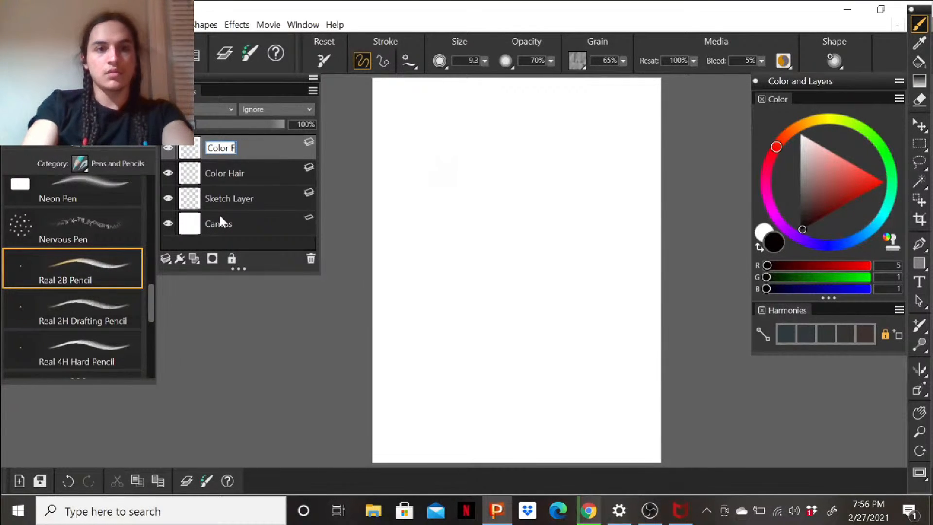
text(Skin )
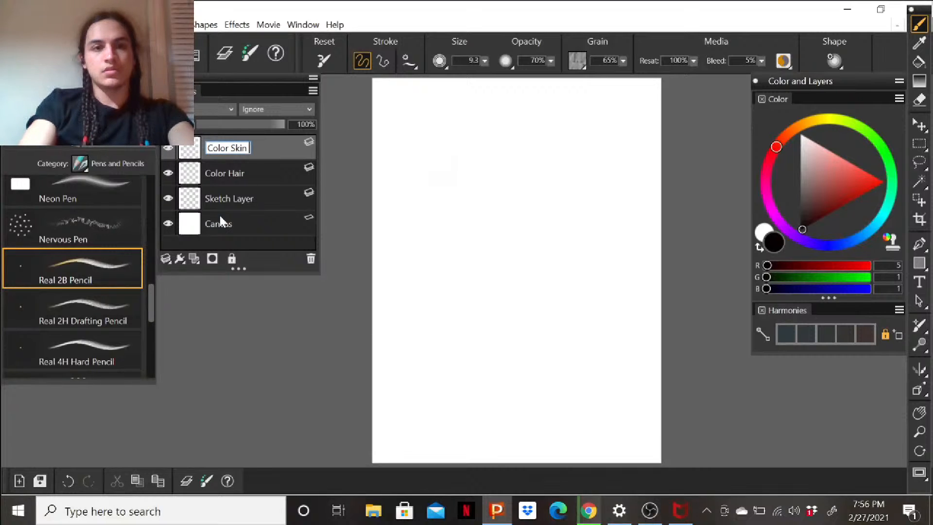
text(Tones)
key(Return)
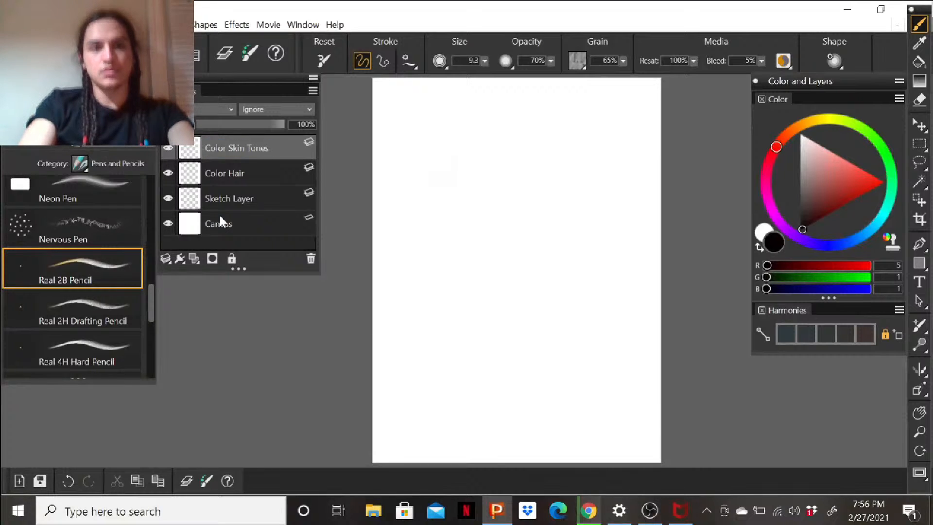
Make the Canvas the active layer and pick a near-black main colour (RGB 3, 1, 1).
click(238, 227)
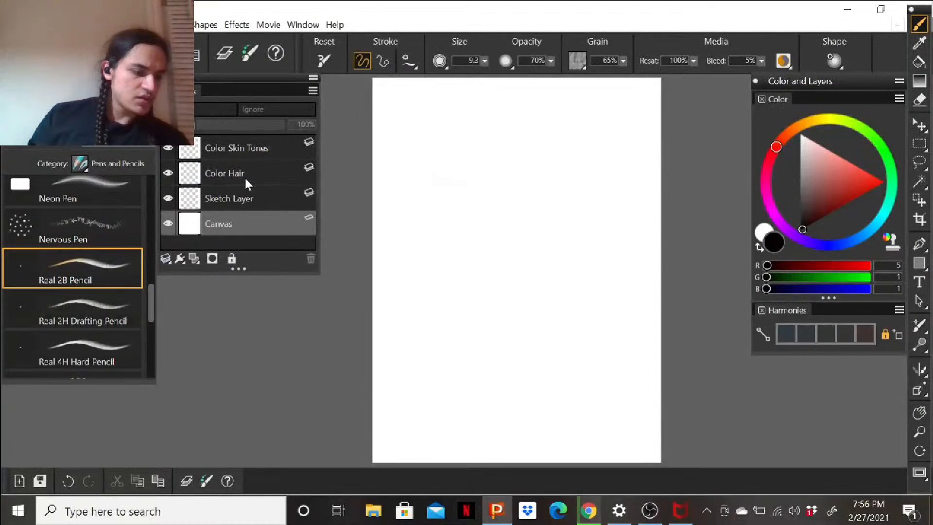
drag(467, 180, 476, 181)
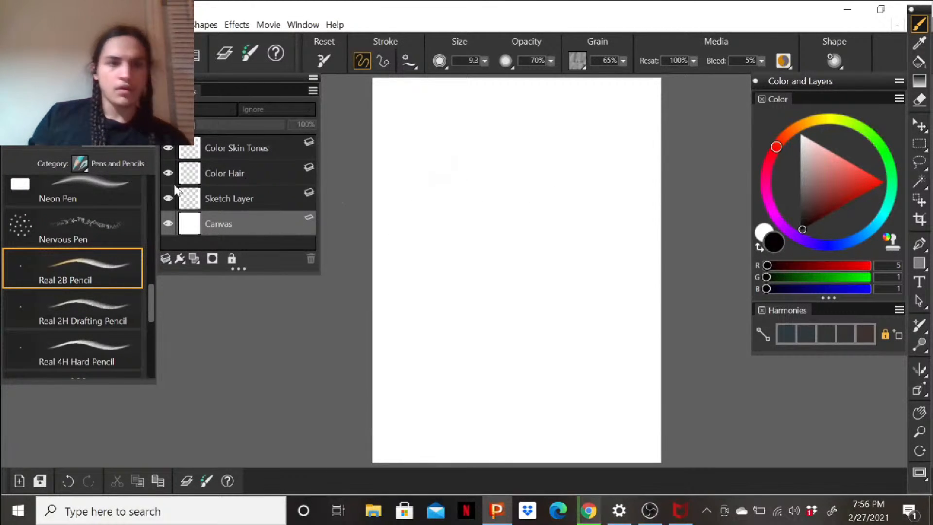
click(246, 197)
click(226, 226)
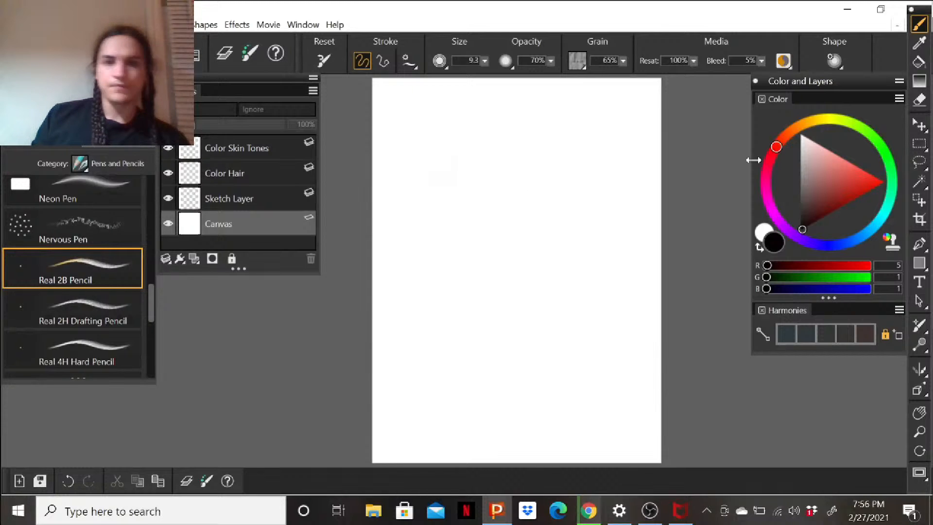
drag(808, 211, 802, 233)
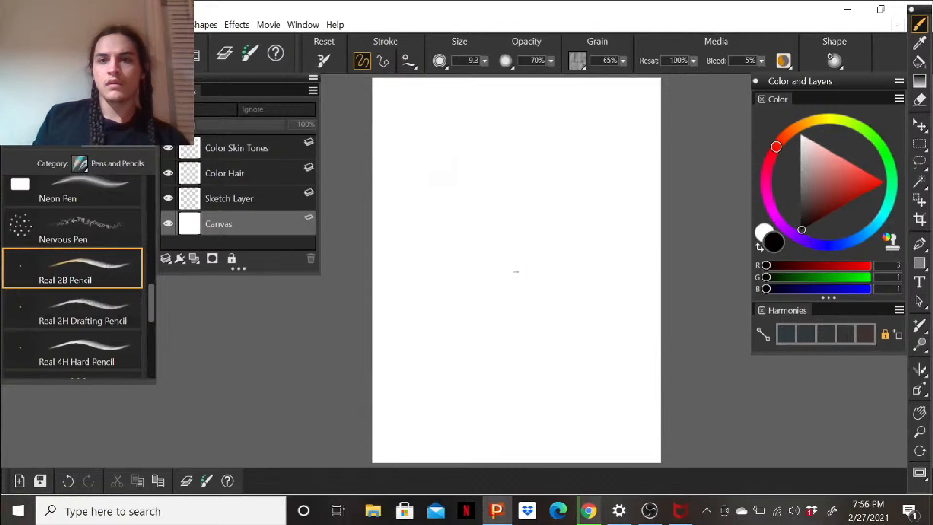
Try a diagonal linear gradient between black and white across the Canvas, moving its end nodes apart to widen the transition.
click(922, 102)
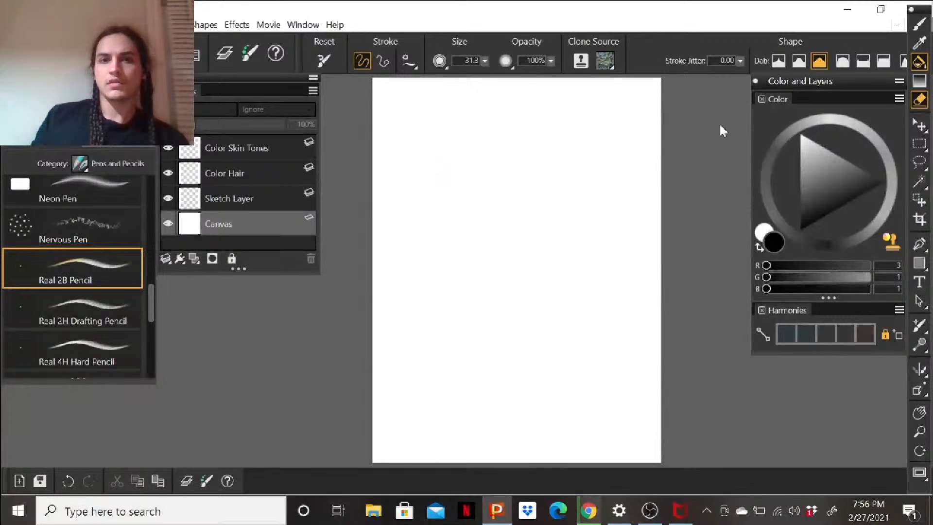
click(920, 82)
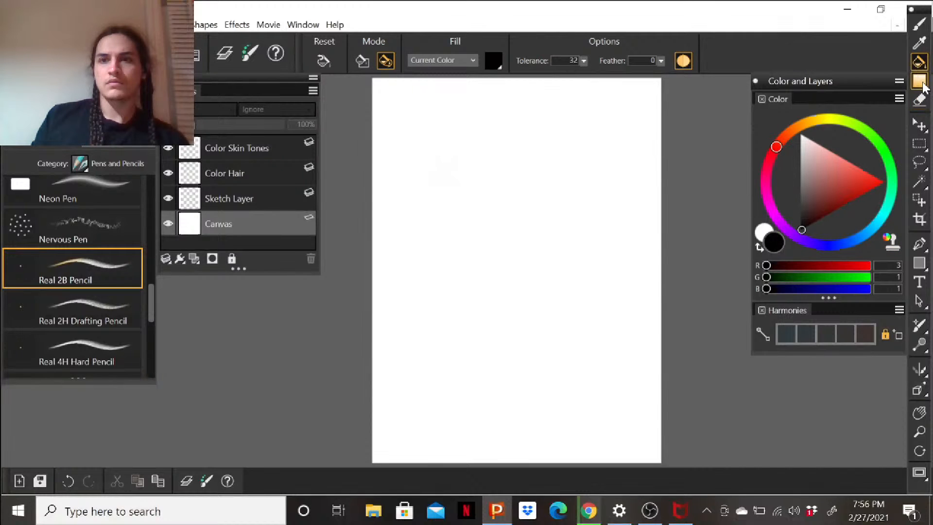
click(920, 81)
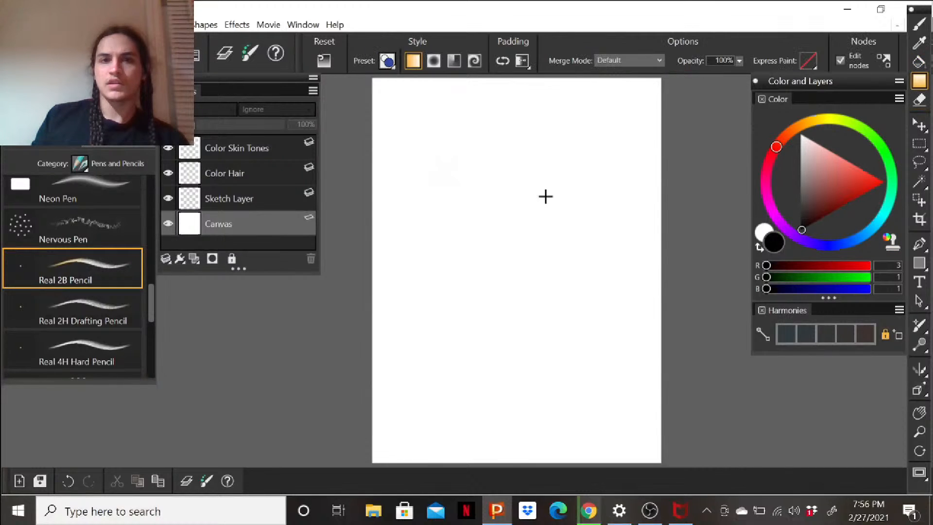
drag(502, 203, 574, 382)
mouse_move(453, 389)
mouse_down()
mouse_move(423, 245)
mouse_move(470, 291)
mouse_up()
drag(485, 168, 525, 175)
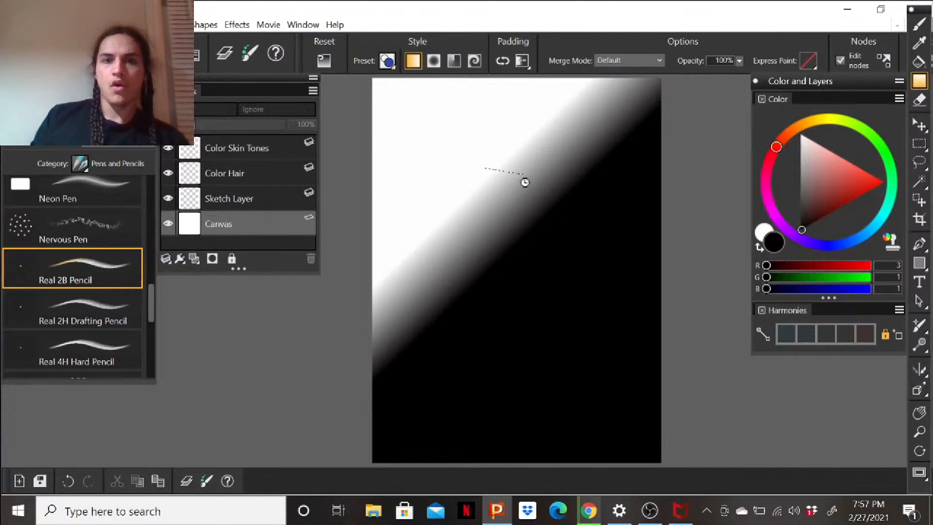
drag(470, 207, 512, 209)
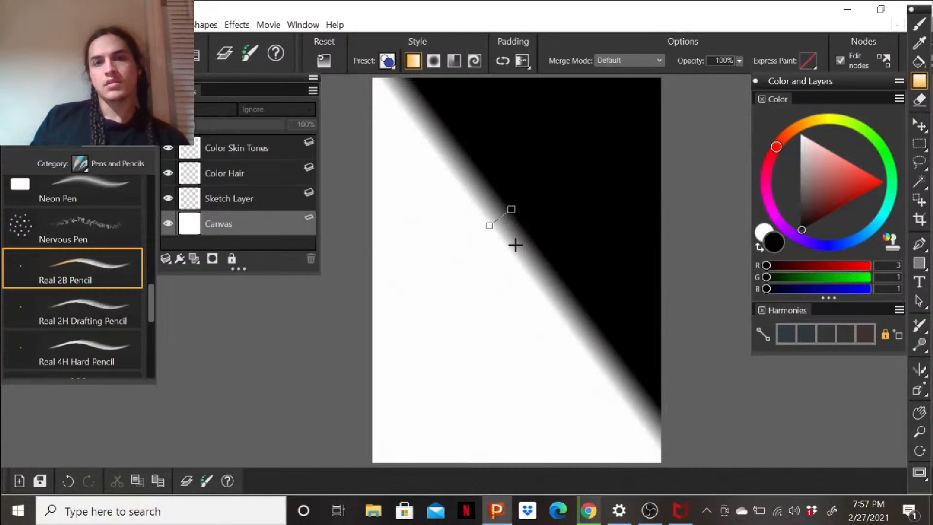
drag(489, 225, 467, 245)
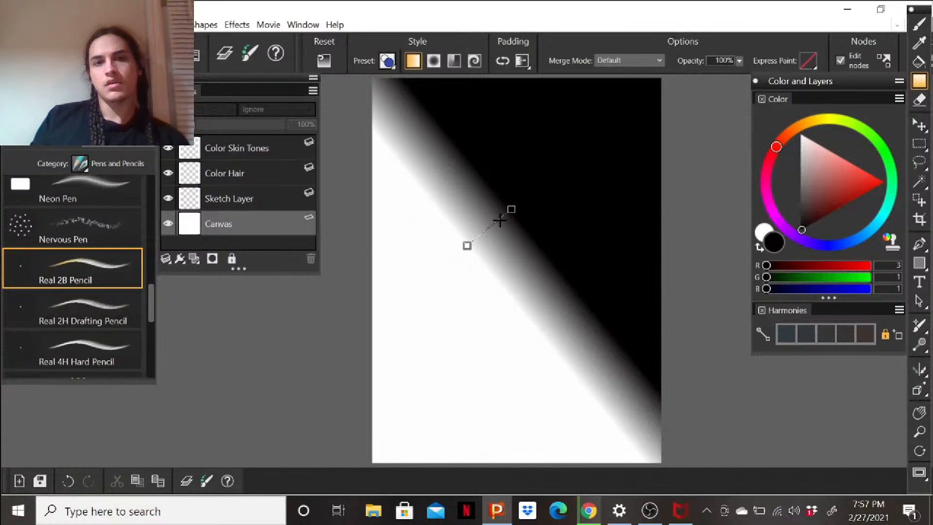
drag(507, 216, 543, 188)
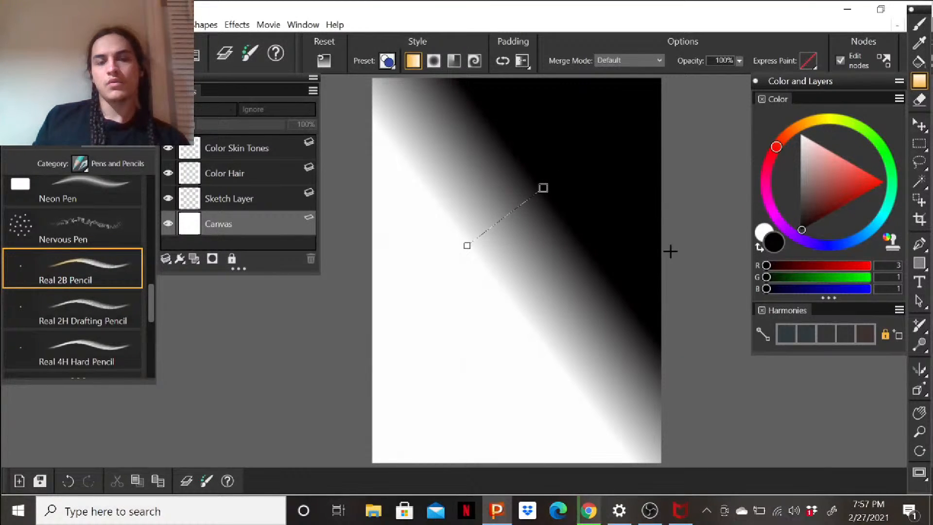
Try the Jittery Strokes and Soften Express Paint effects on the gradient, redrawing its direction line with each.
click(806, 63)
click(822, 127)
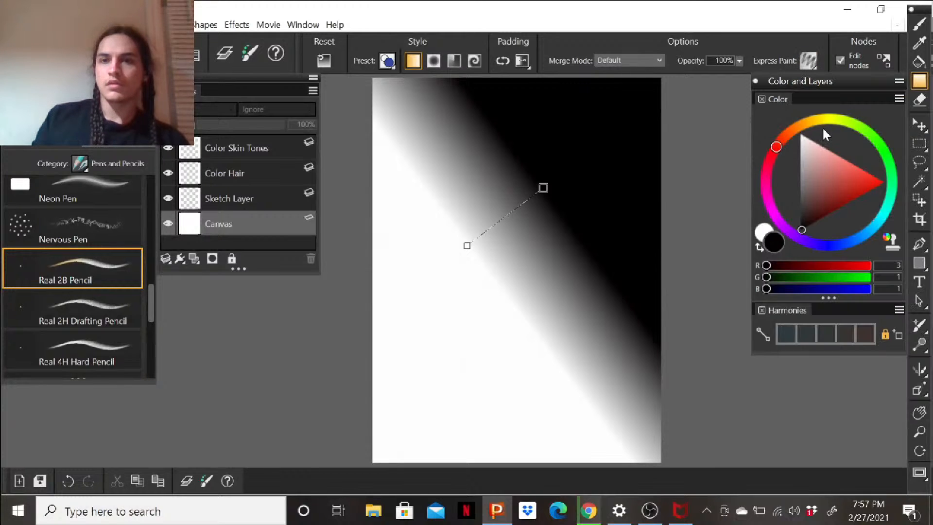
drag(494, 253, 564, 204)
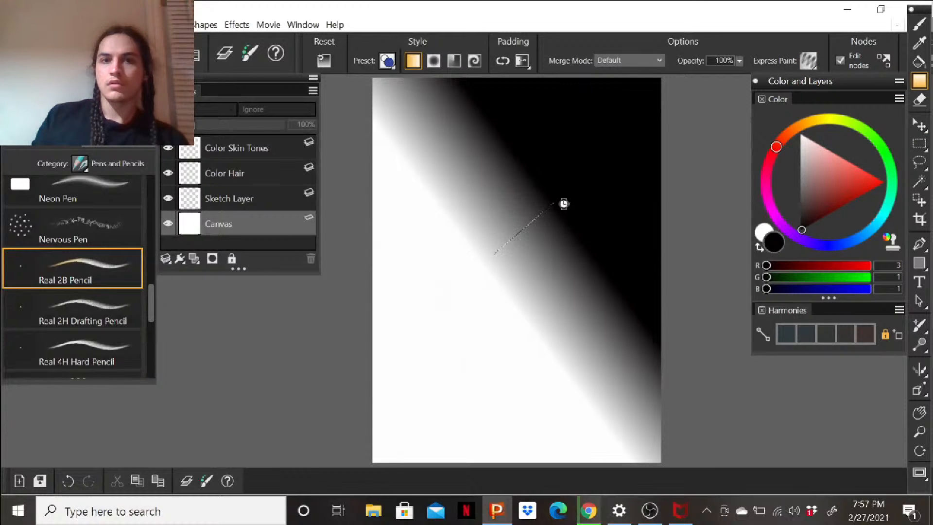
click(808, 61)
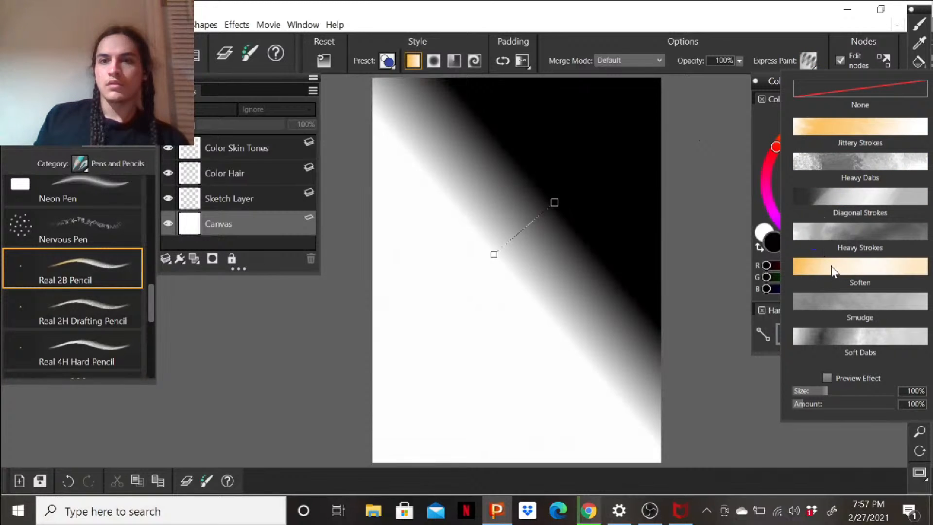
click(833, 269)
drag(476, 267, 545, 189)
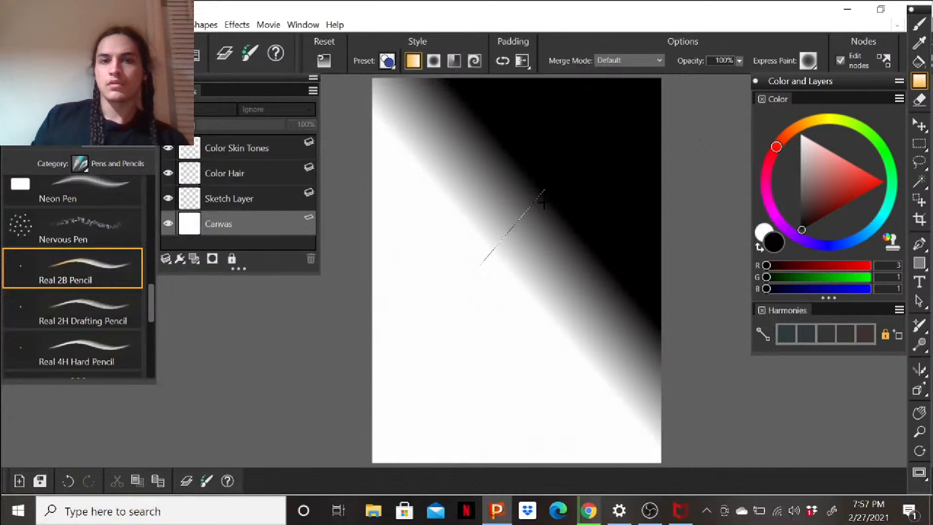
Recolour the gradient to light pink (RGB 213, 168, 165), then discard it without committing and switch to the Paint Bucket.
click(833, 177)
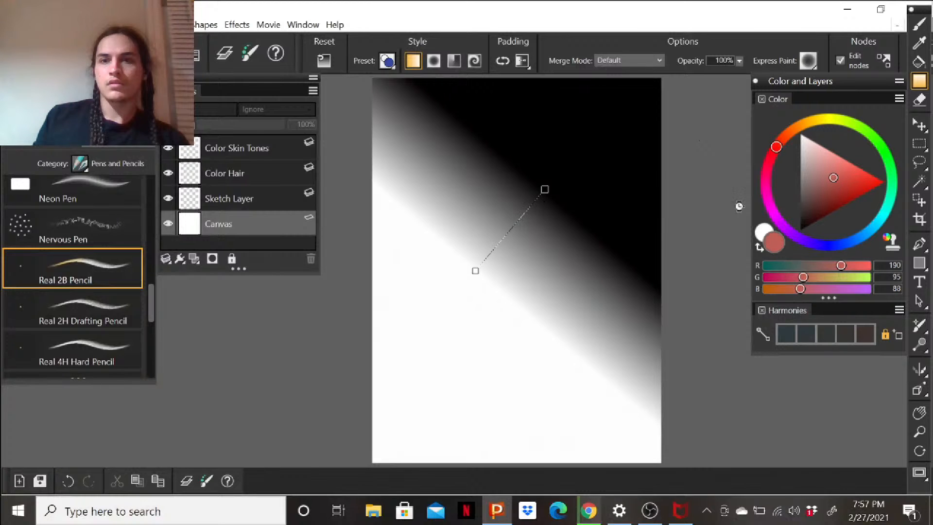
drag(825, 172, 816, 159)
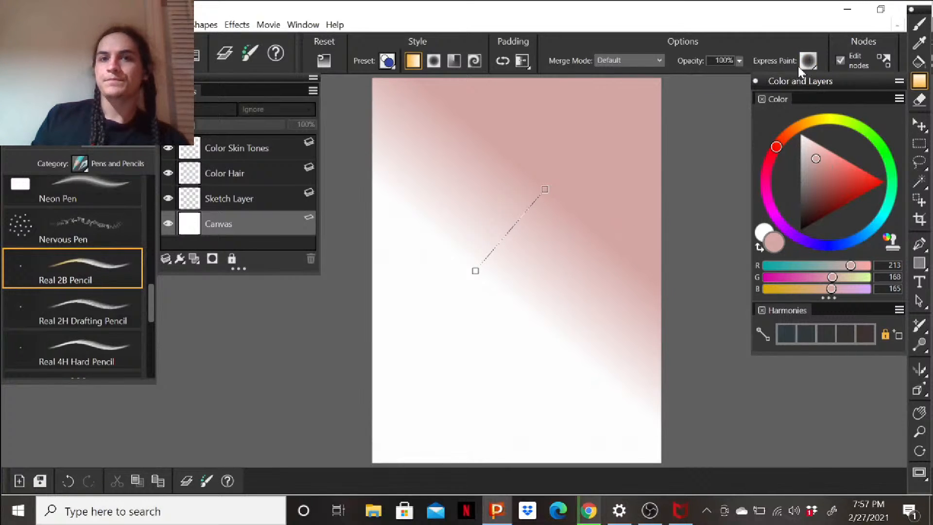
click(918, 63)
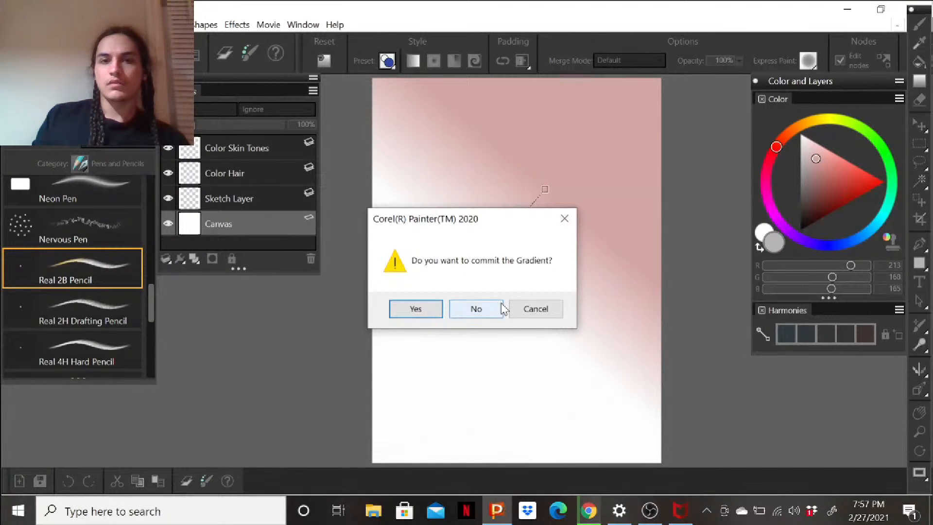
click(485, 311)
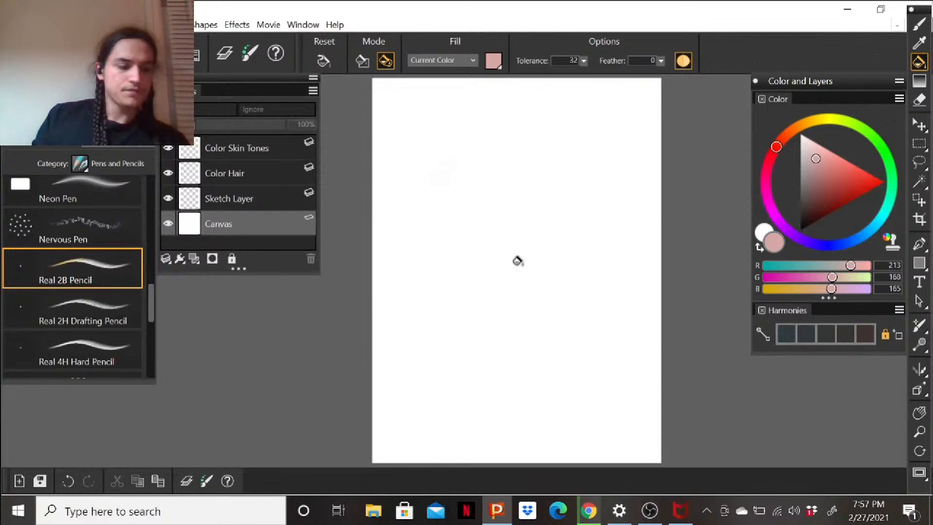
Fill the Canvas with dark grey (RGB 74, 74, 74).
click(803, 215)
click(810, 205)
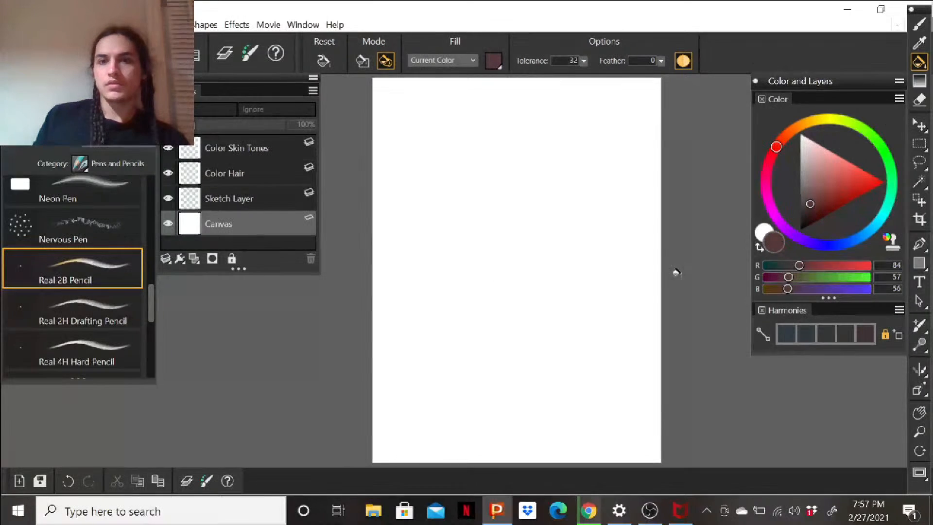
click(802, 201)
click(800, 202)
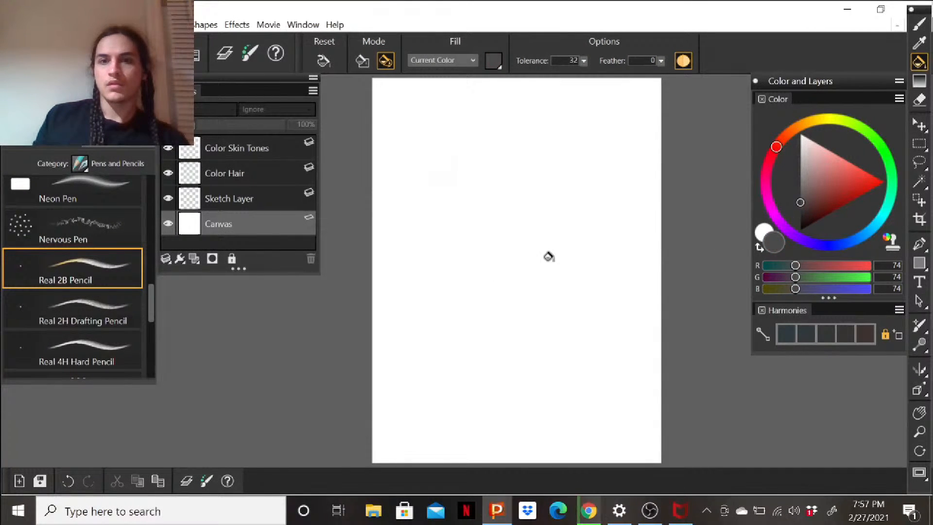
click(544, 302)
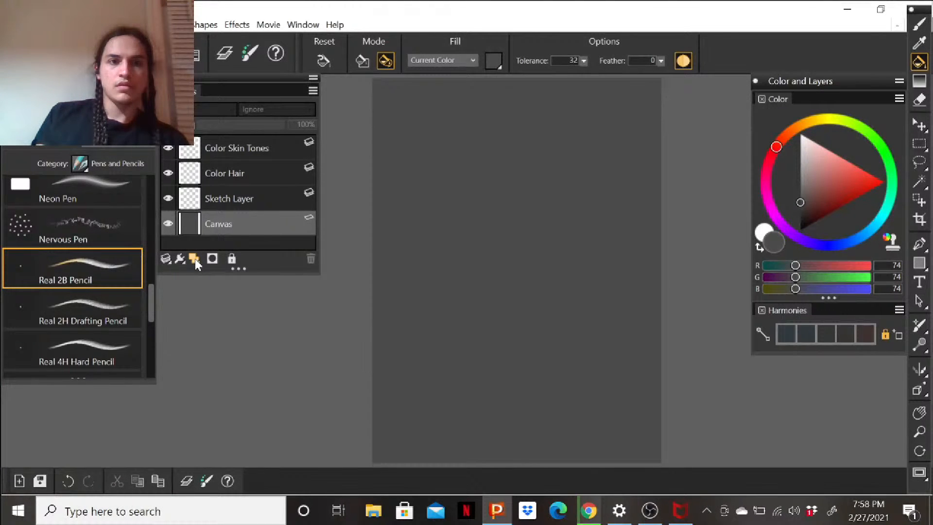
Add a new layer directly above the Canvas and fill the Canvas itself with white (RGB 255, 255, 255).
click(212, 259)
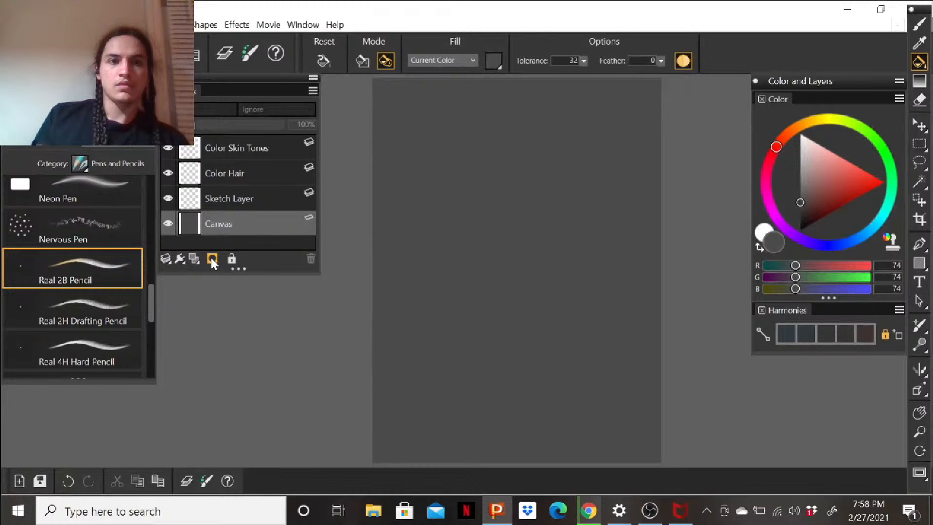
click(197, 259)
click(224, 243)
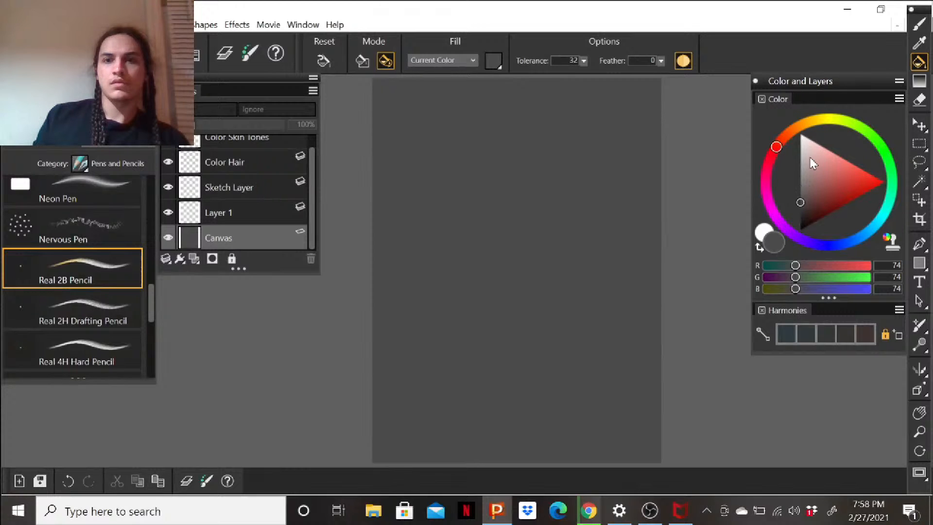
drag(809, 156, 792, 114)
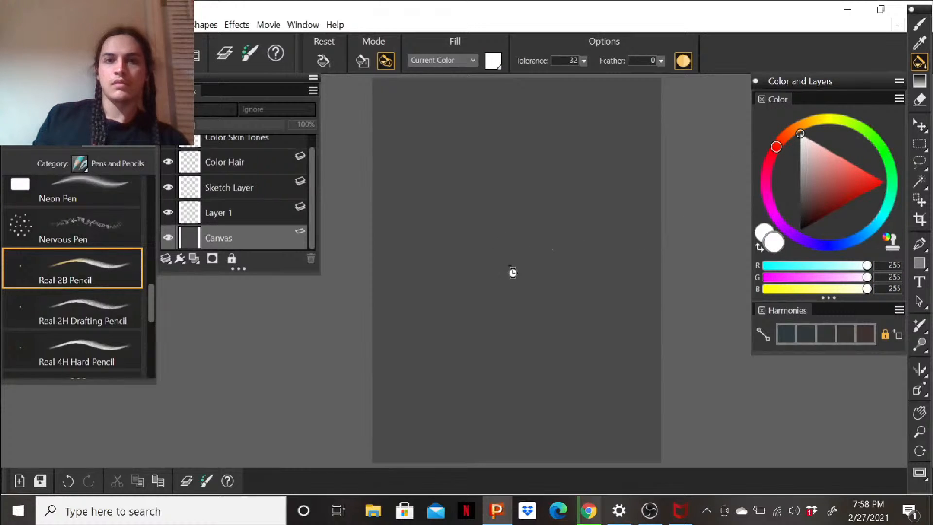
click(508, 272)
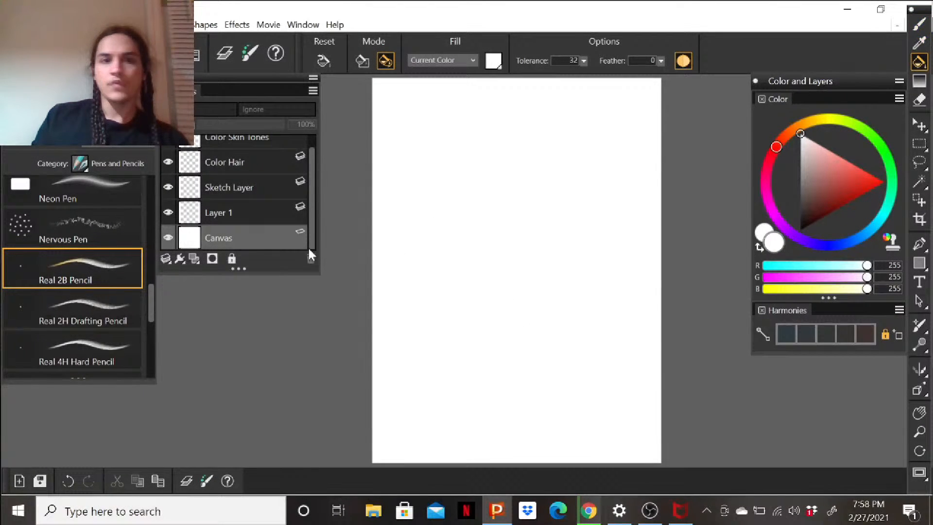
Rename the new layer directly above the Canvas as Background.
click(256, 211)
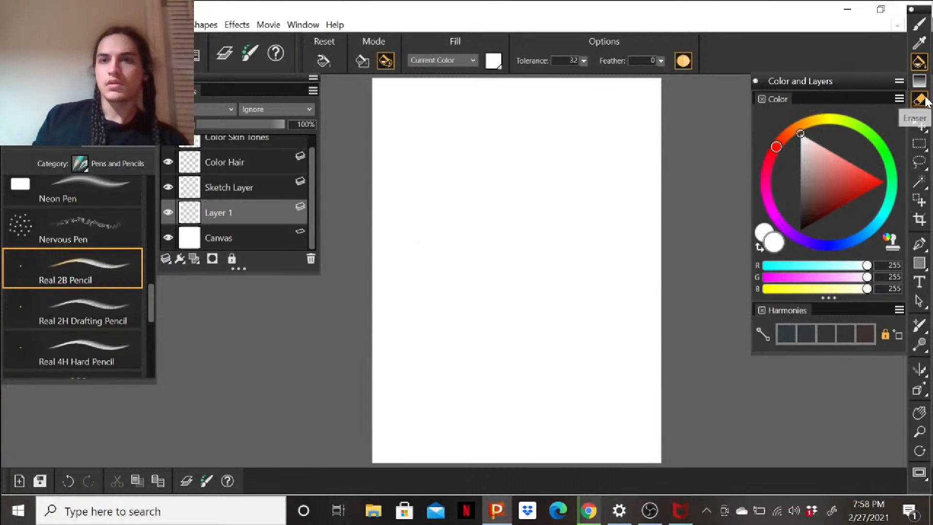
double_click(231, 215)
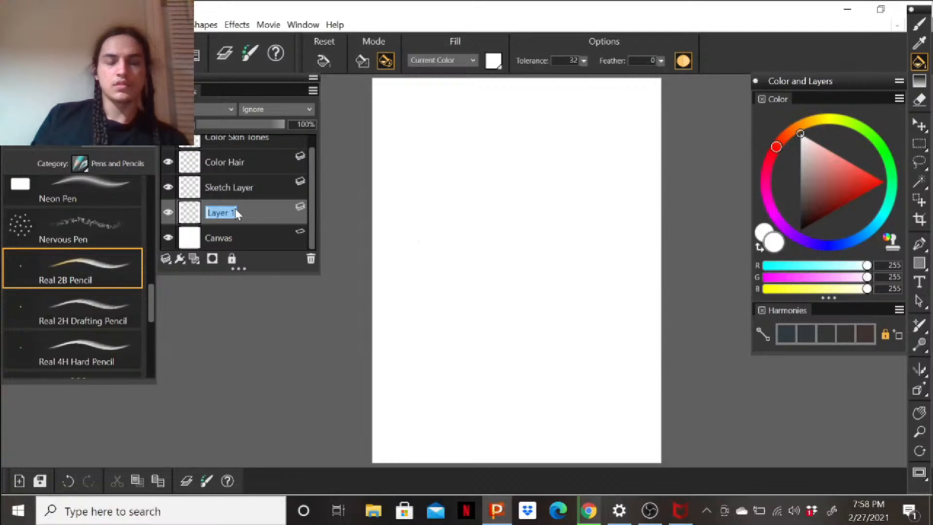
text(Background)
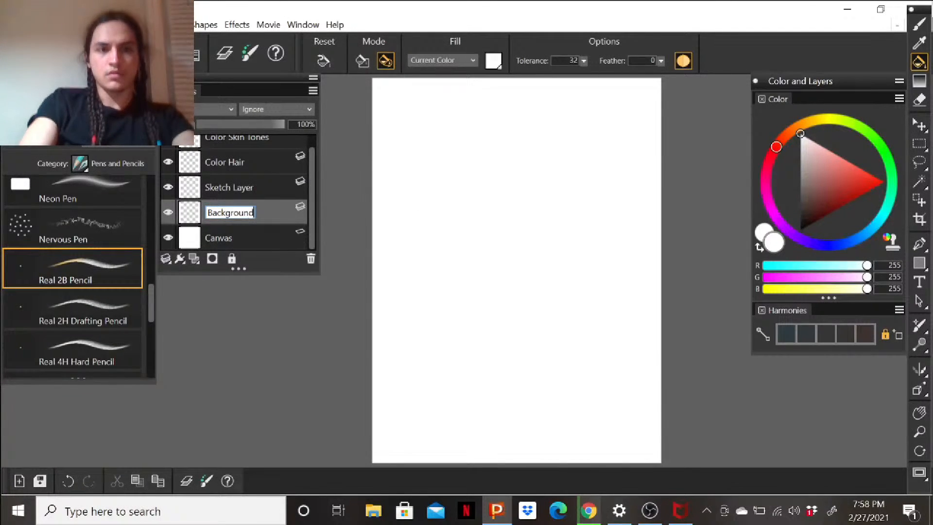
key(Return)
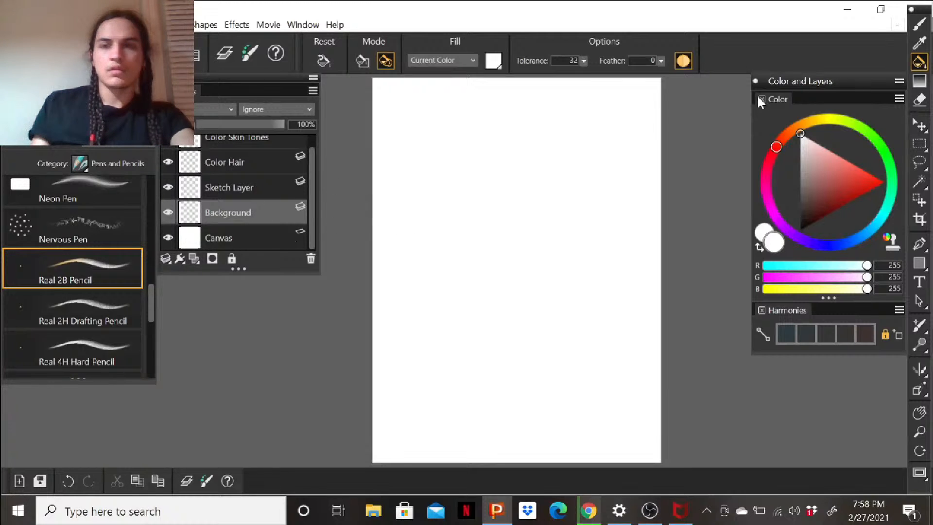
Fill the Background layer with dark brownish grey (RGB 56, 50, 50), and refill it with neutral grey (RGB 66, 66, 66).
mouse_move(797, 199)
mouse_down()
mouse_move(802, 245)
mouse_move(795, 219)
mouse_up()
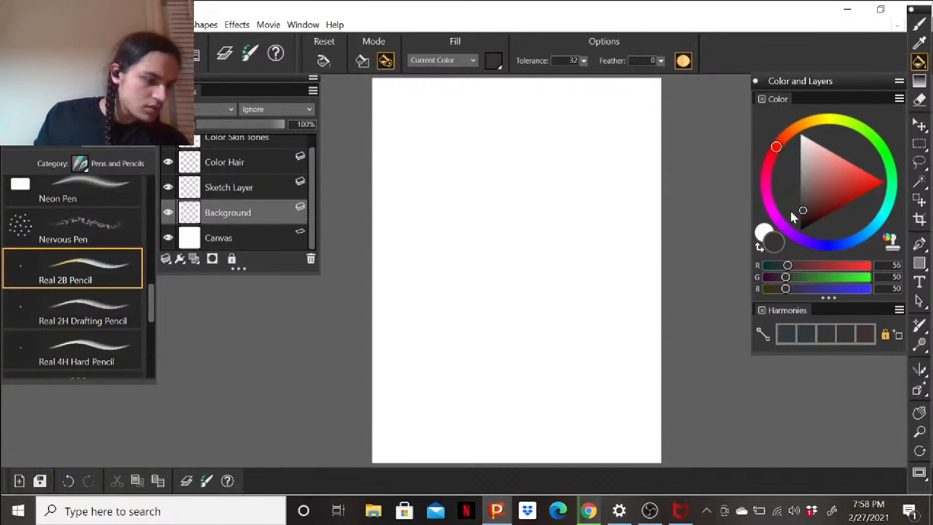
click(500, 293)
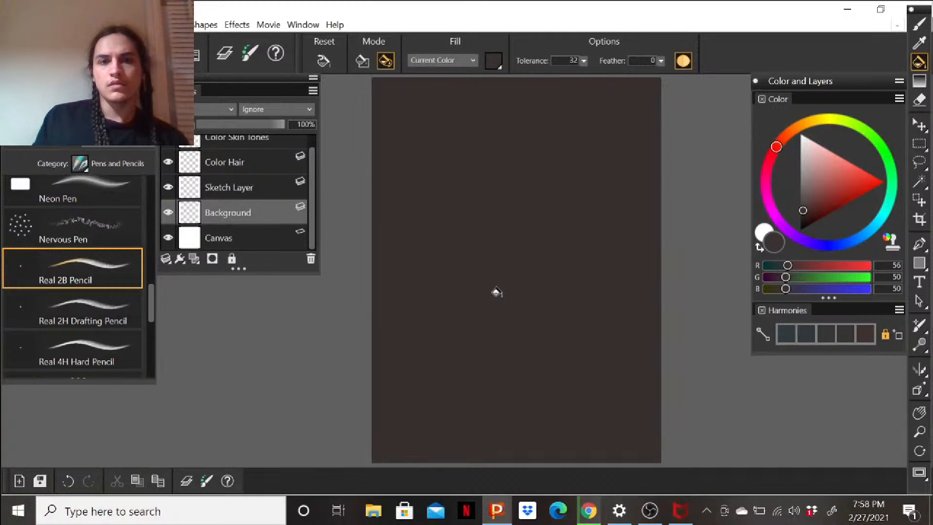
mouse_move(804, 206)
mouse_down()
mouse_move(799, 197)
mouse_move(801, 205)
mouse_up()
click(817, 245)
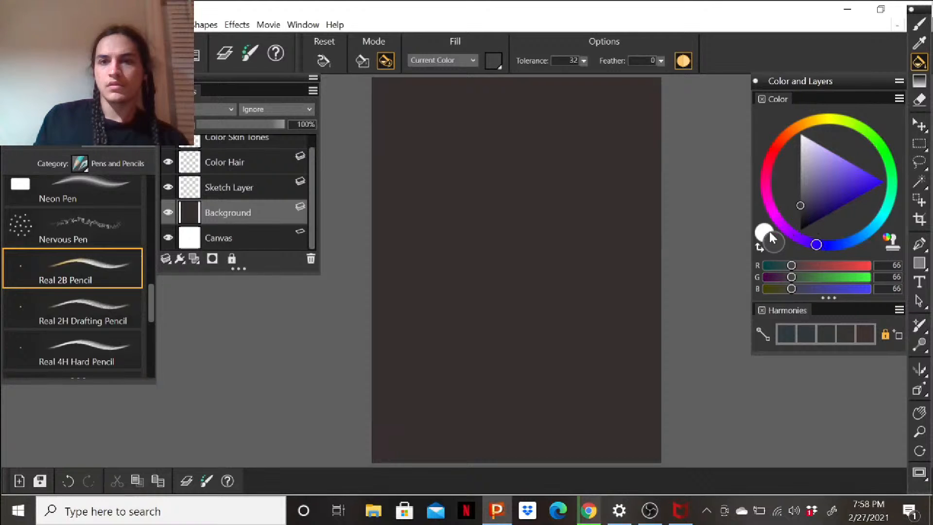
click(513, 271)
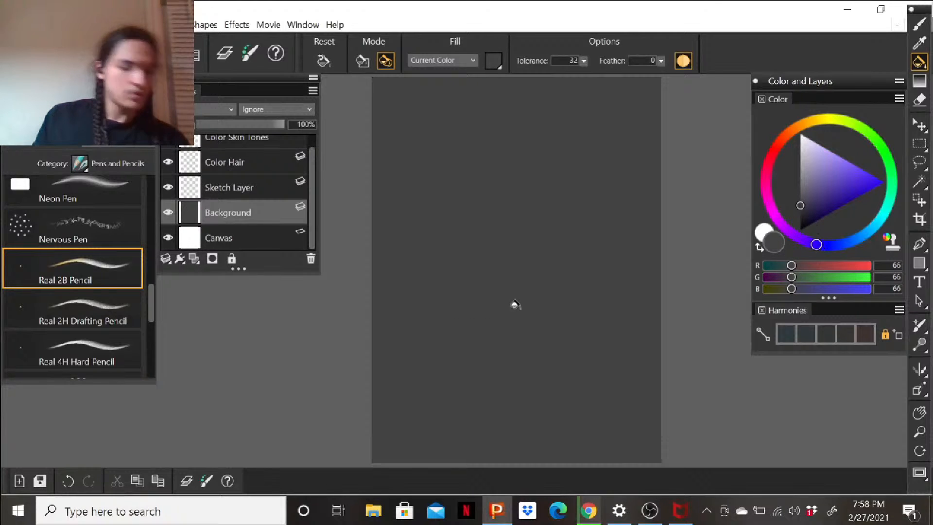
Darken the Background layer's fill to RGB 45, 45, 45 and finally to near-black (RGB 36, 36, 36).
click(801, 214)
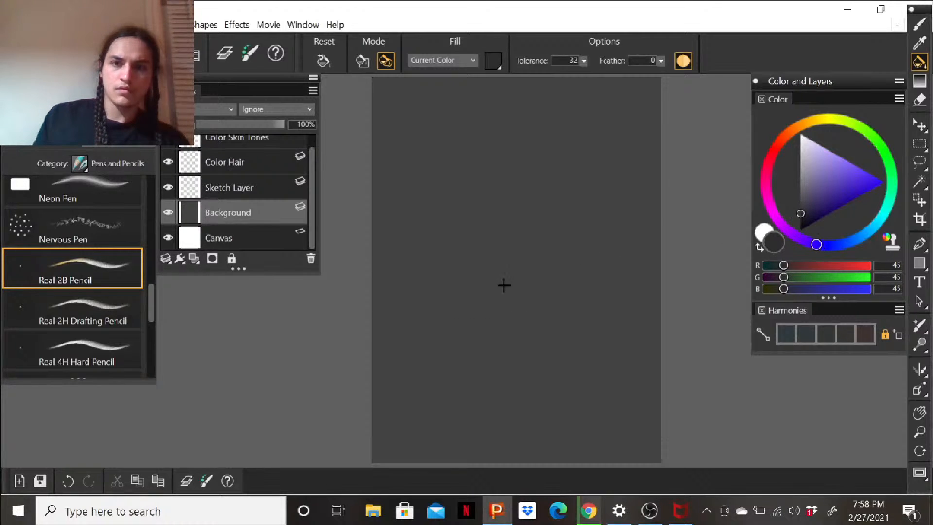
click(493, 318)
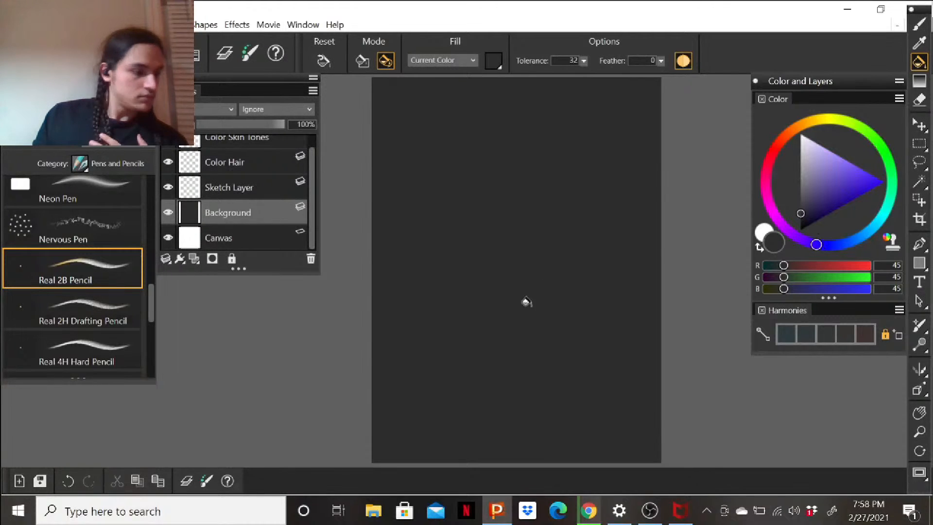
click(801, 217)
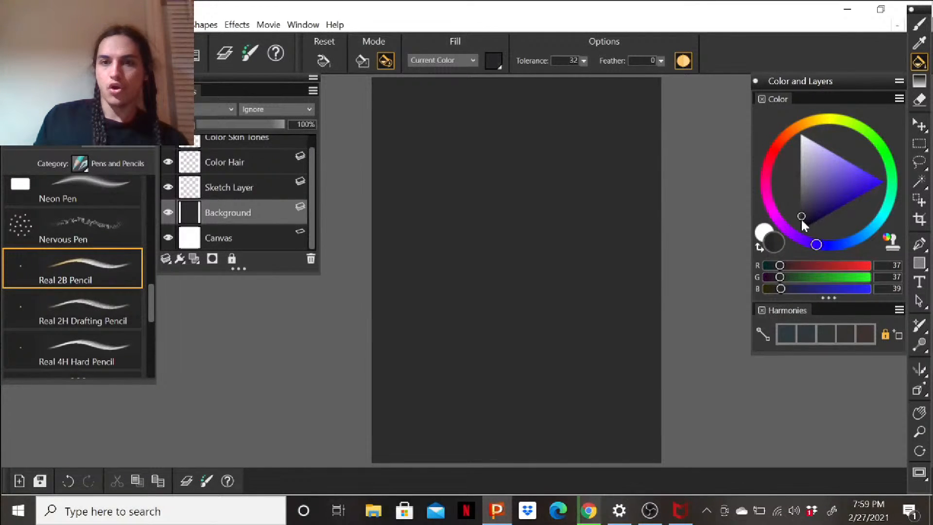
click(501, 283)
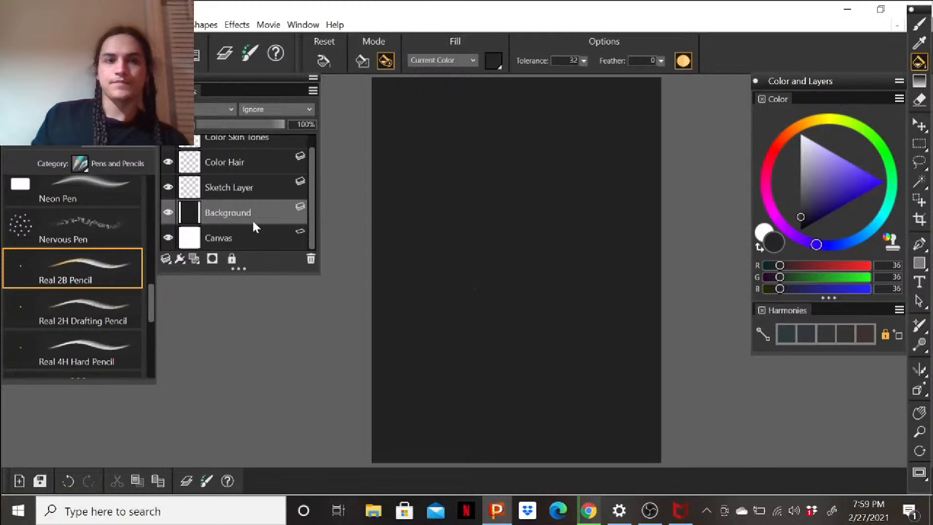
Lower the Background layer's opacity to 49% and finally to 0%.
click(247, 190)
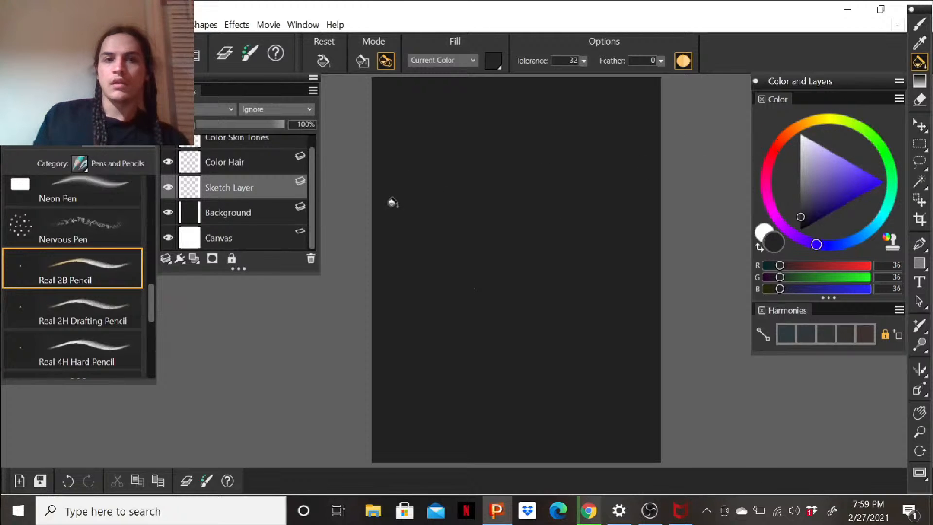
click(257, 212)
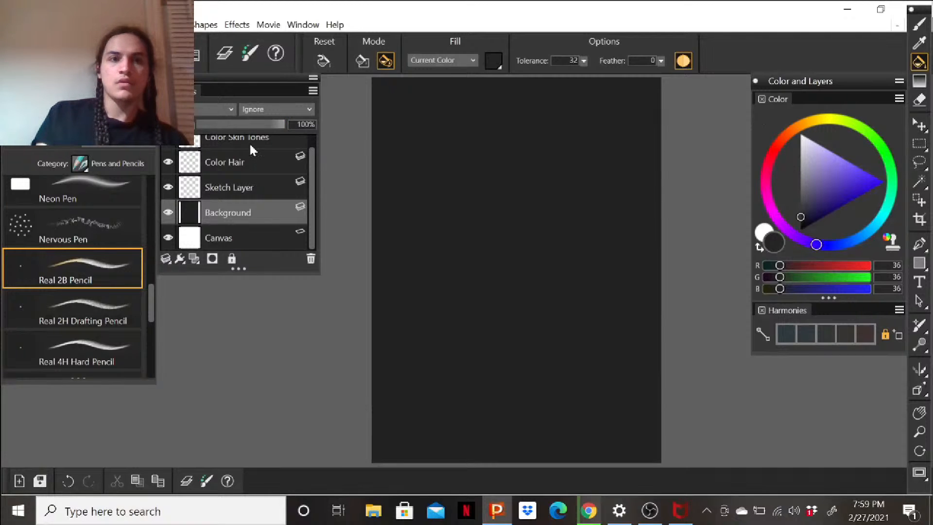
click(241, 124)
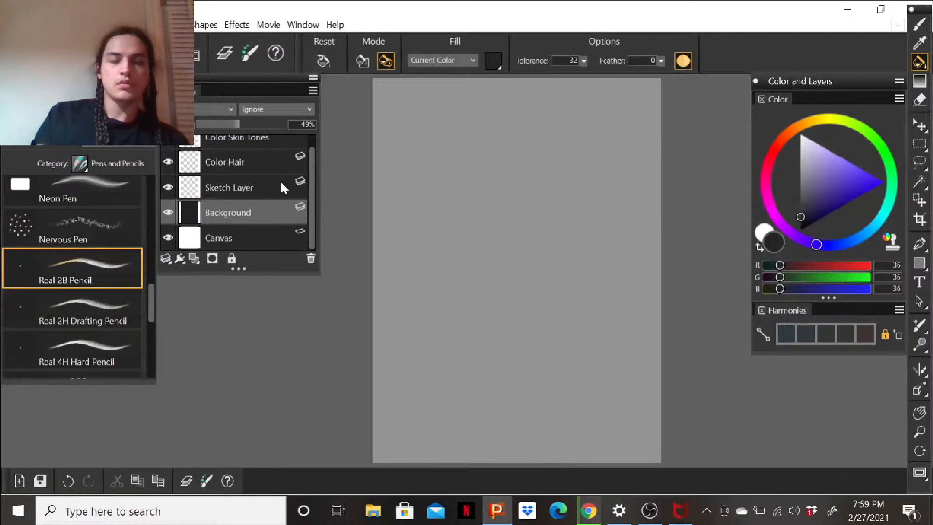
drag(240, 124, 197, 125)
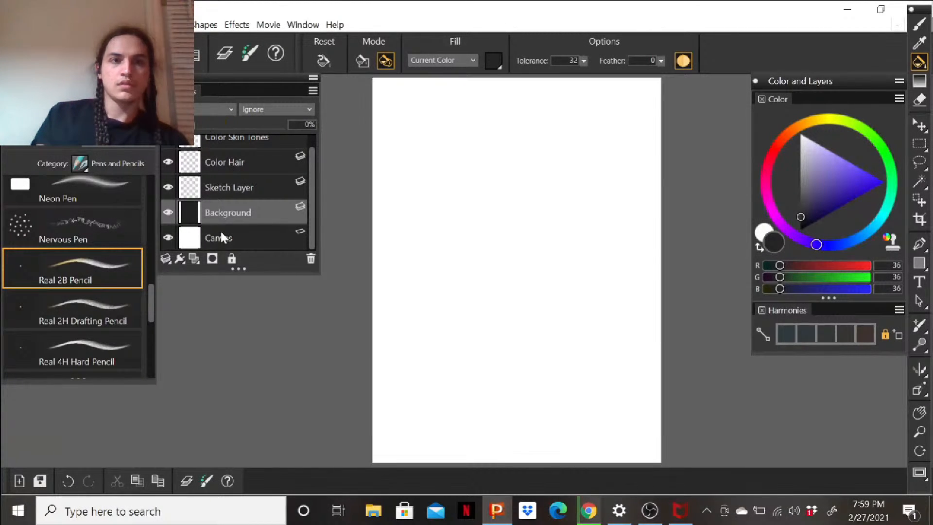
Select the Sketch Layer and set the Real 2B Pencil brush to size 2.6.
click(228, 187)
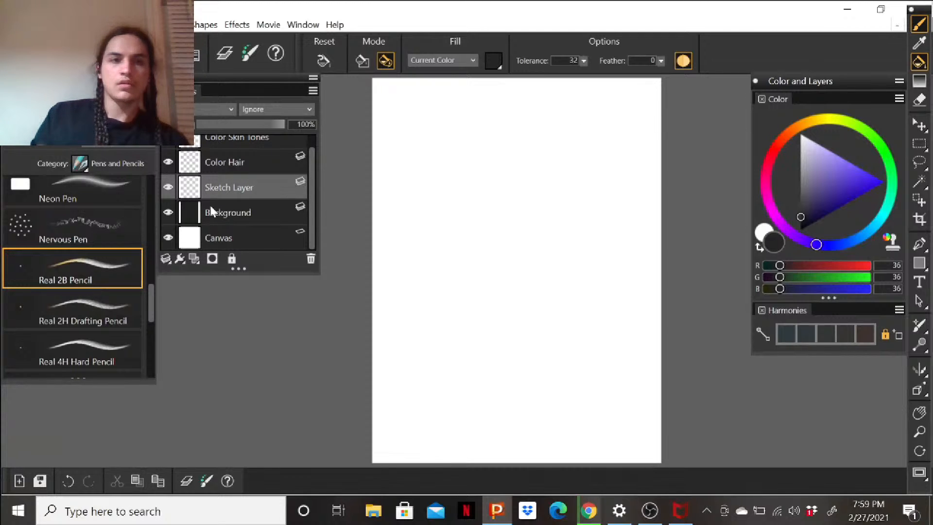
click(135, 251)
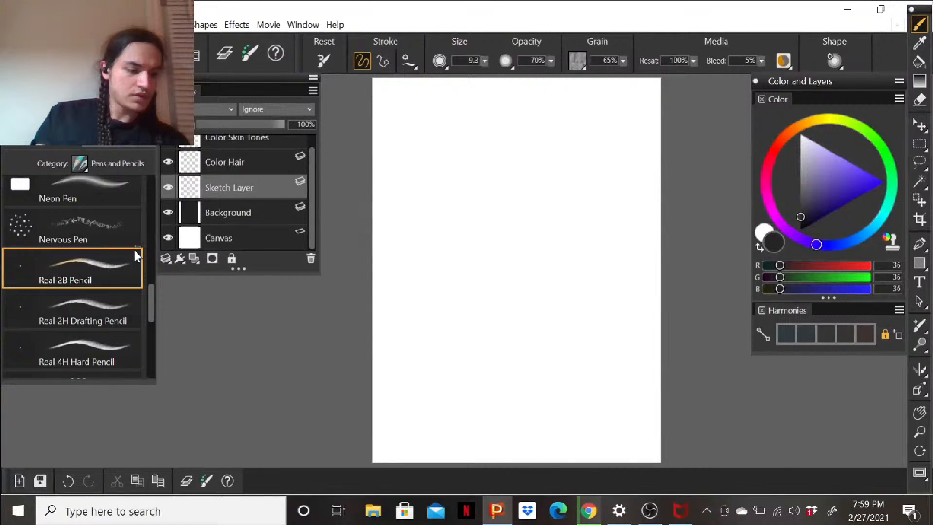
drag(484, 60, 422, 84)
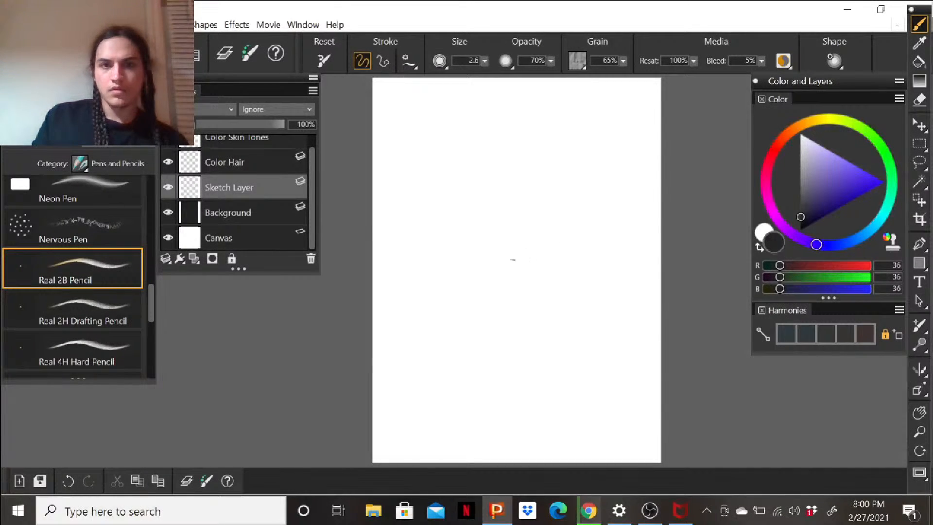
Sketch the underside, outer nostril wings and inner tip curves of a nose near the middle of the page.
drag(503, 257, 529, 255)
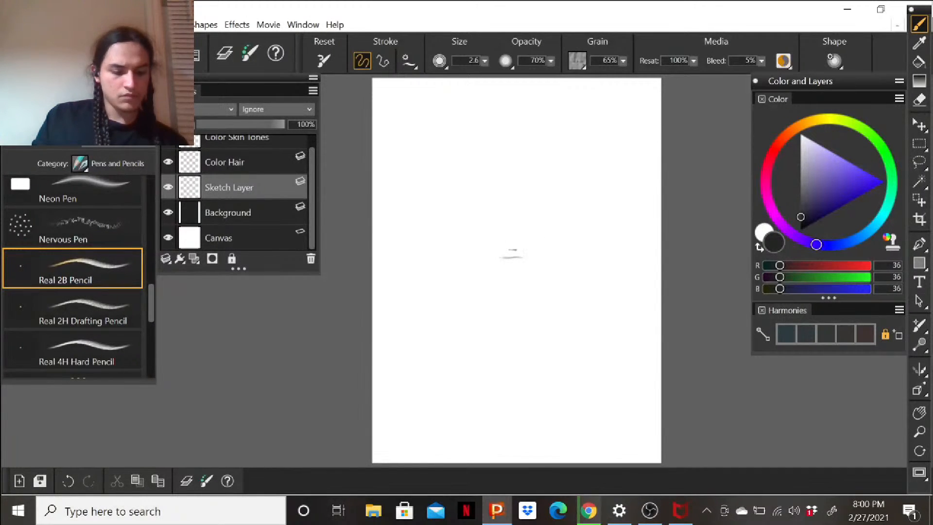
scroll(513, 250, up, 3)
scroll(512, 250, up, 1)
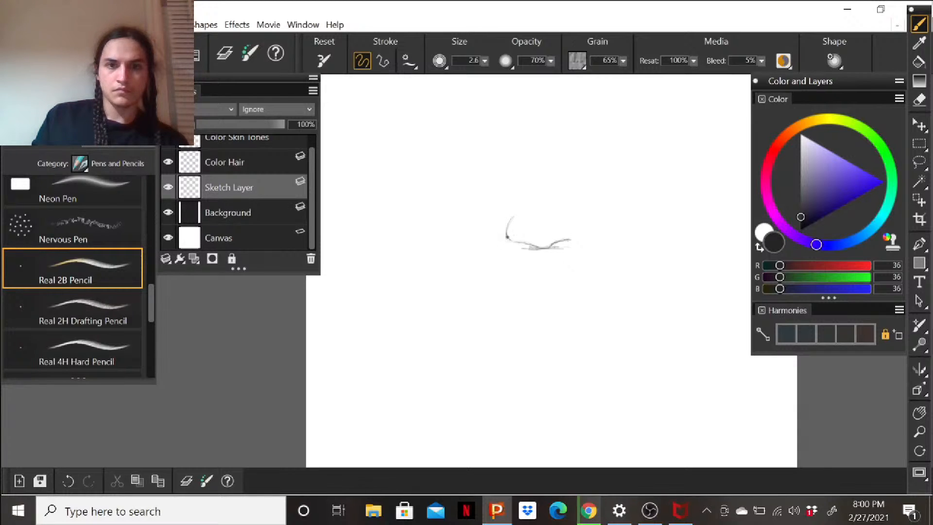
mouse_move(562, 241)
mouse_down()
mouse_move(576, 240)
mouse_move(581, 226)
mouse_up()
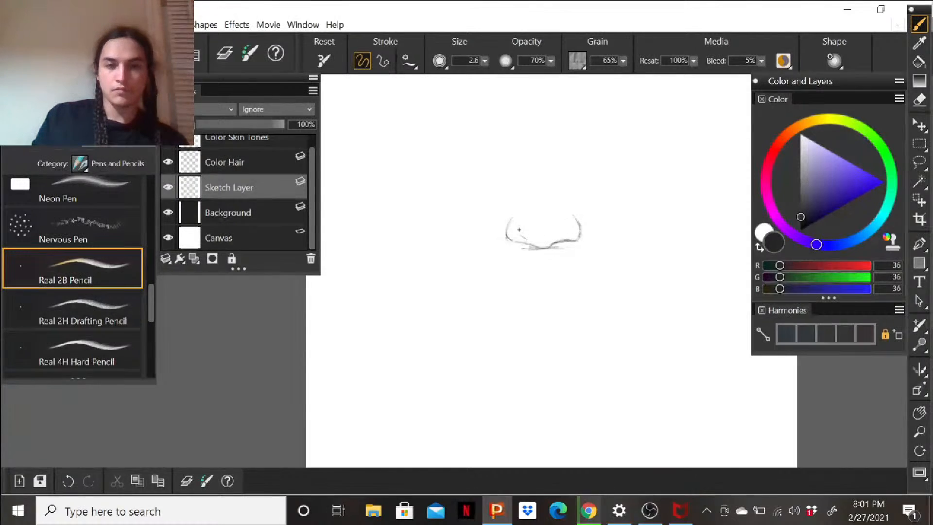
drag(521, 221, 520, 233)
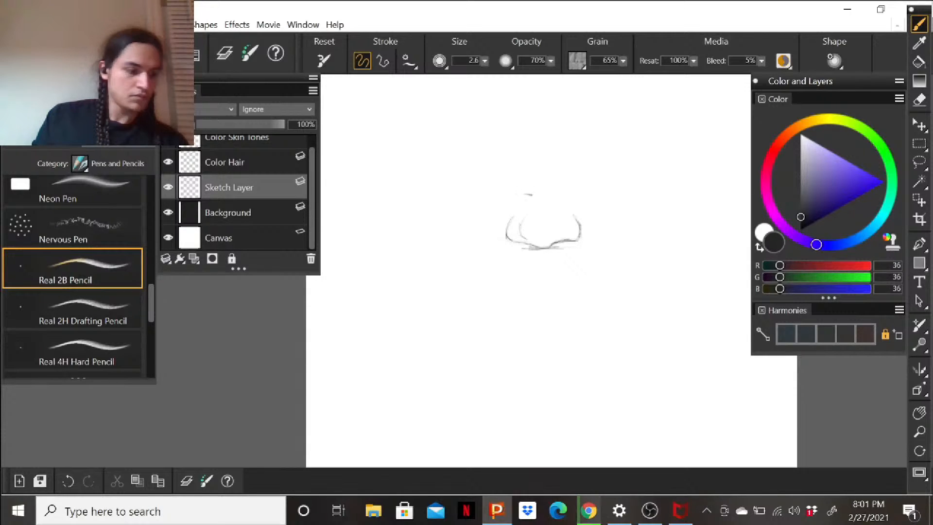
drag(524, 219, 534, 216)
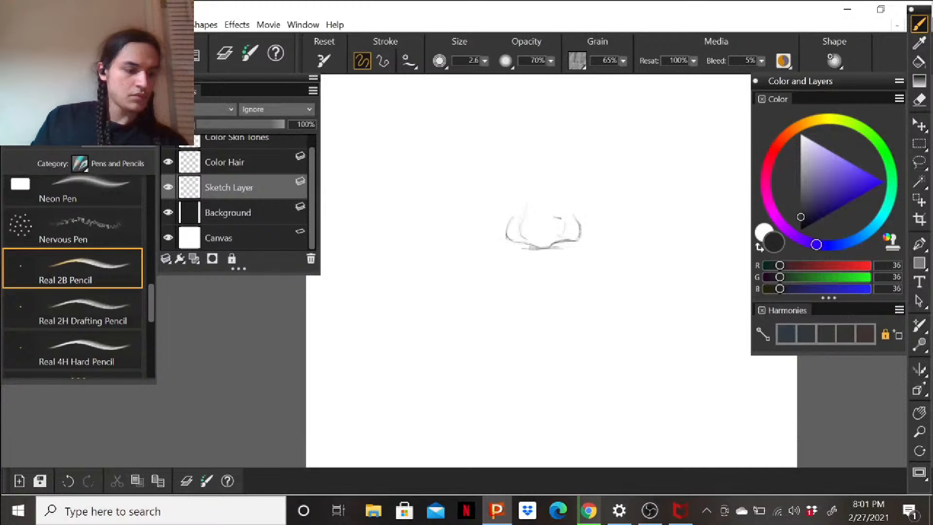
Extend the nose upward with light bridge lines on both sides and mark the inner eye corners at the top.
drag(407, 280, 418, 287)
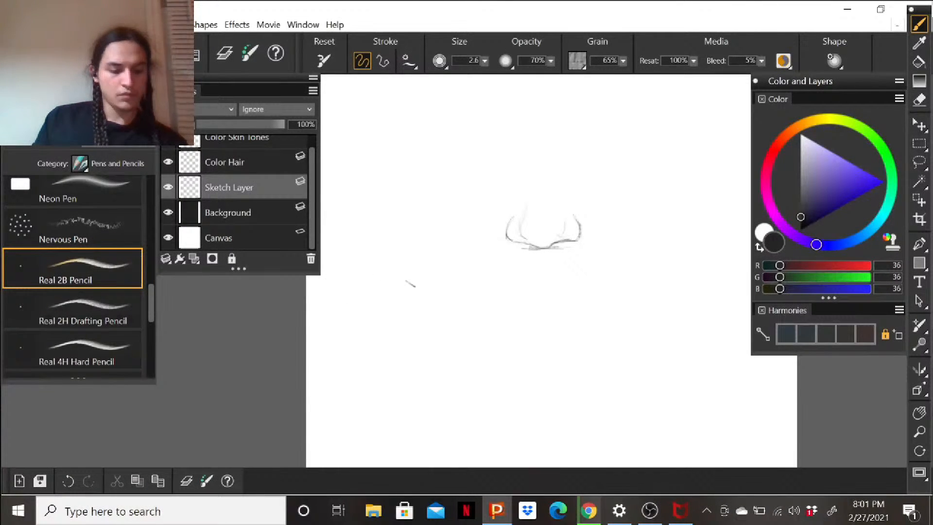
key(ctrl+minus)
key(ctrl+minus)
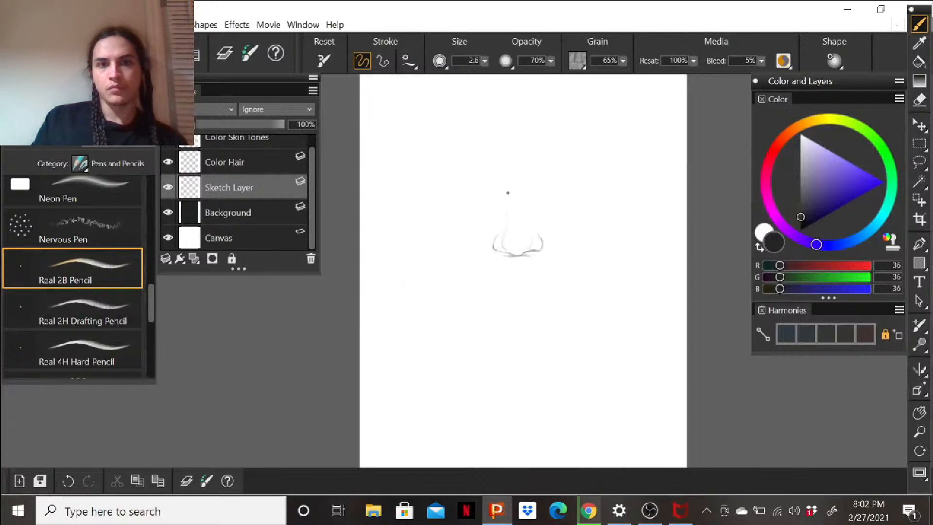
key(ctrl+minus)
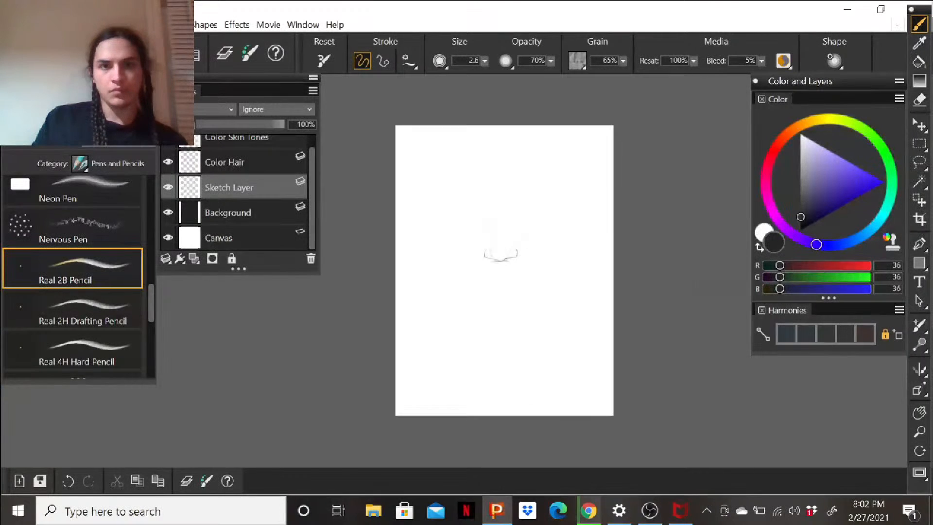
key(ctrl+plus)
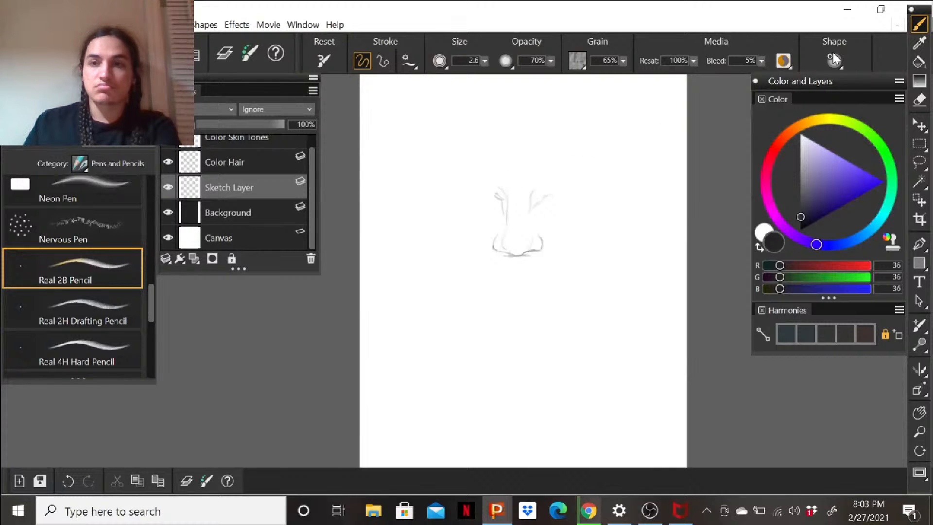
Touch up the inner eye corner with the Eraser and sketch faint pencil eye lines outward from both sides of the nose bridge.
click(920, 100)
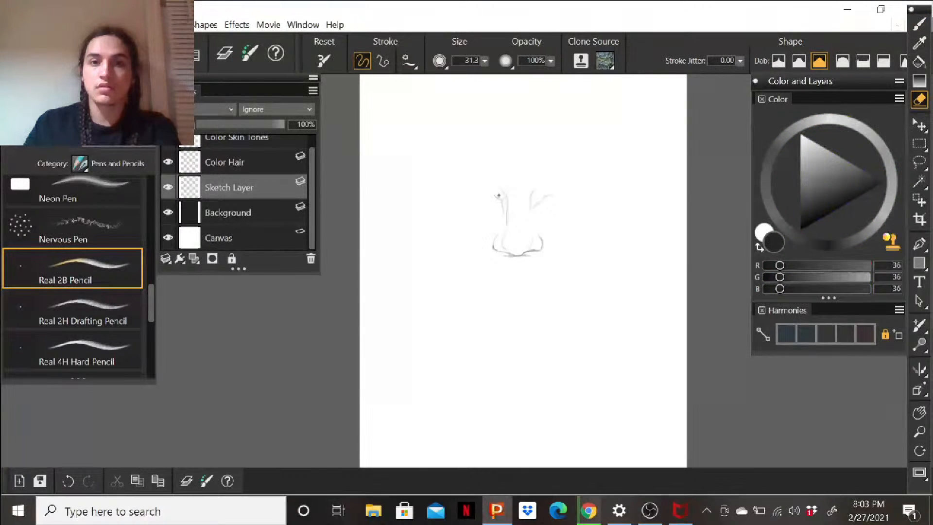
click(922, 25)
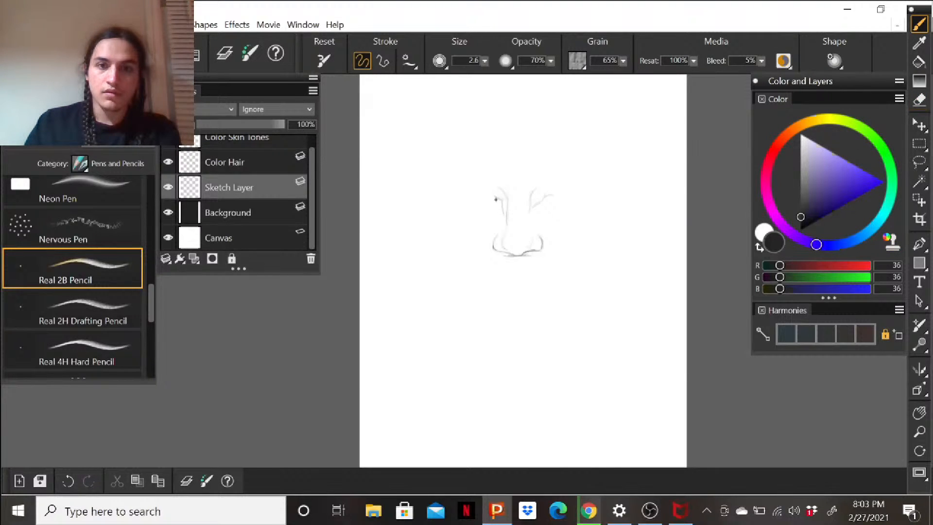
drag(543, 200, 554, 196)
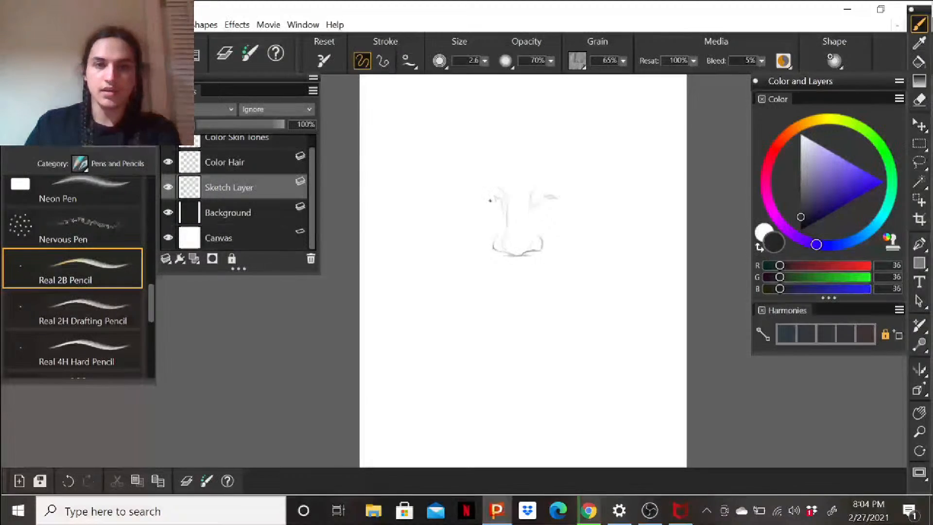
drag(489, 200, 475, 205)
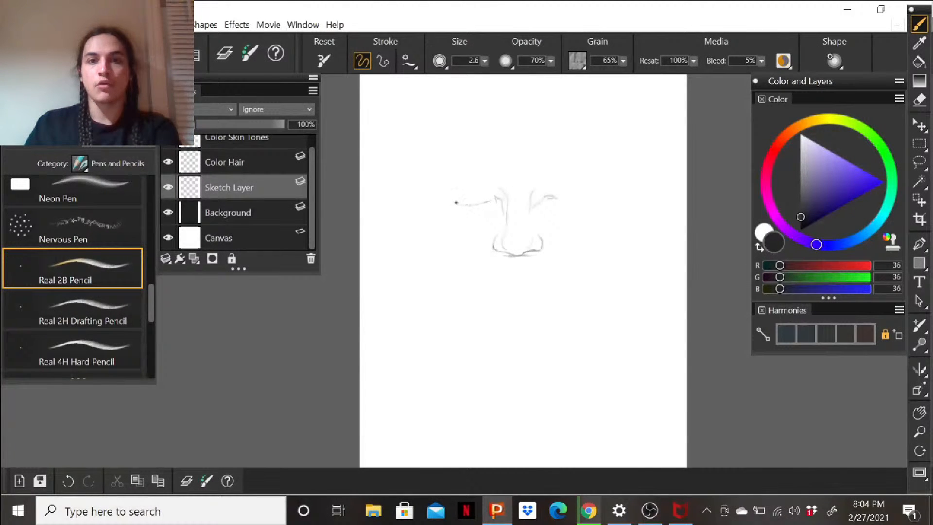
Erase the eye lines and inner corner marks beside the nose bridge, and switch back to the Brush.
click(919, 100)
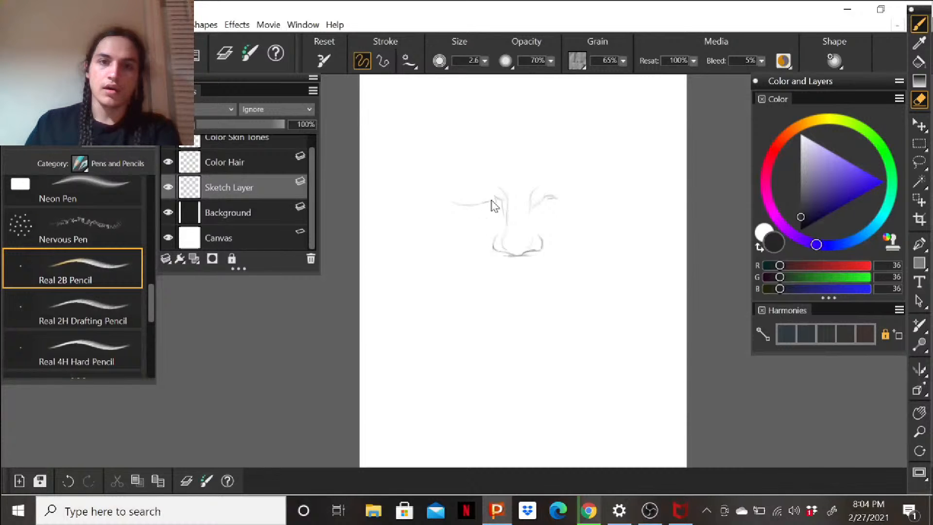
drag(494, 198, 468, 210)
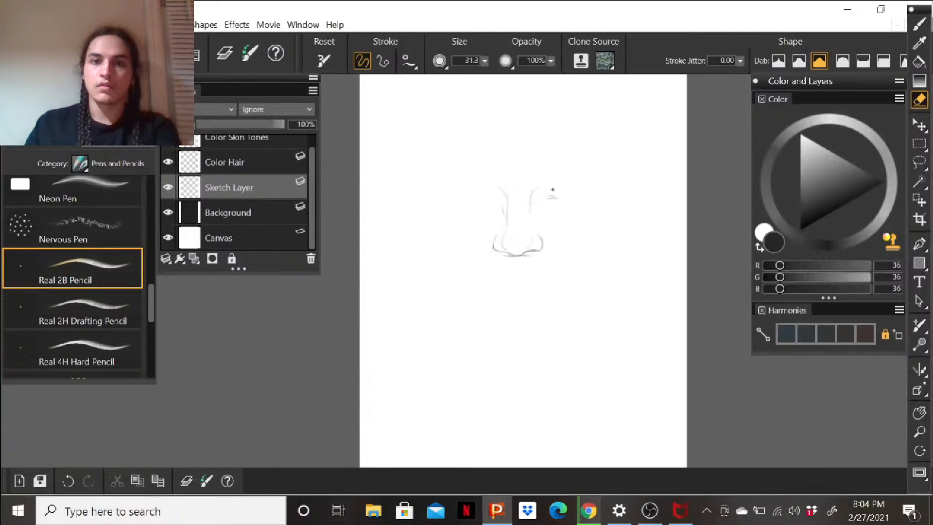
click(919, 24)
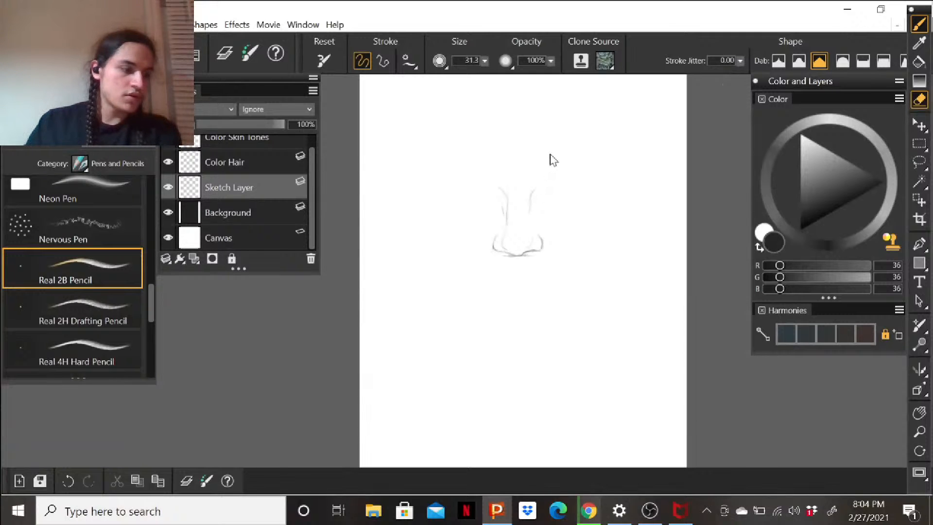
Erase the overlapping part of the nose's left bridge line and redraw it in pencil down to the nostril curve.
drag(506, 199, 497, 201)
key(ctrl+z)
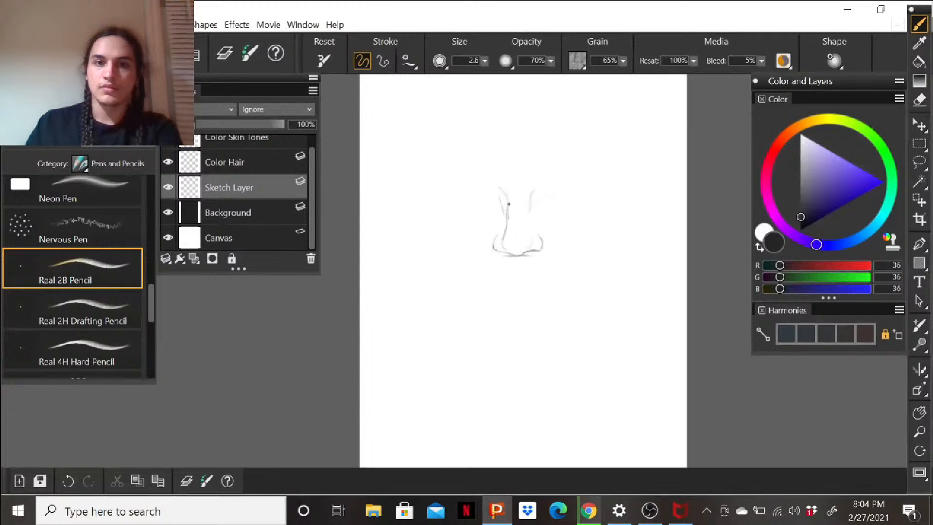
click(920, 100)
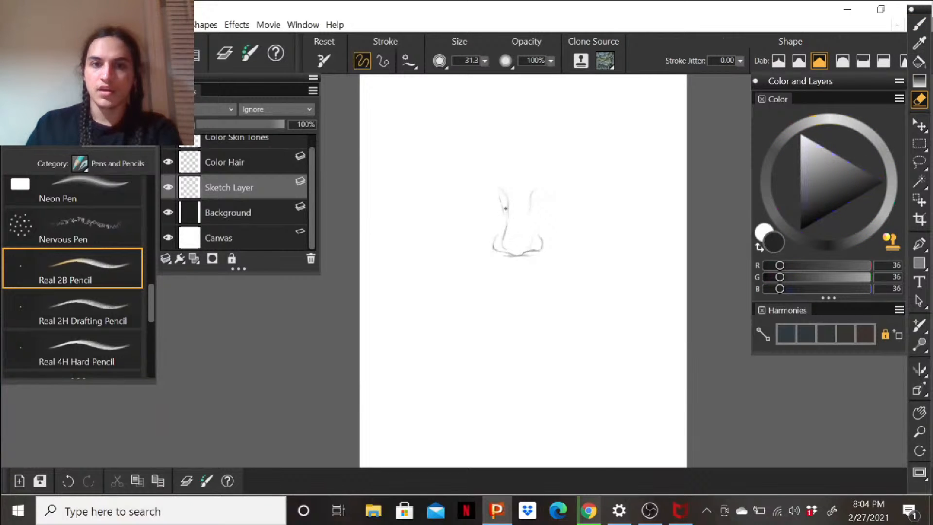
click(919, 24)
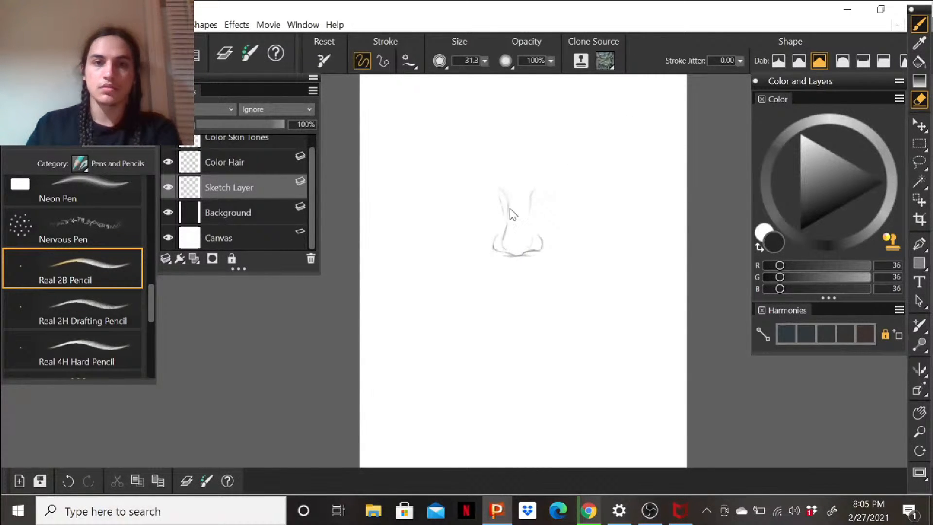
key(b)
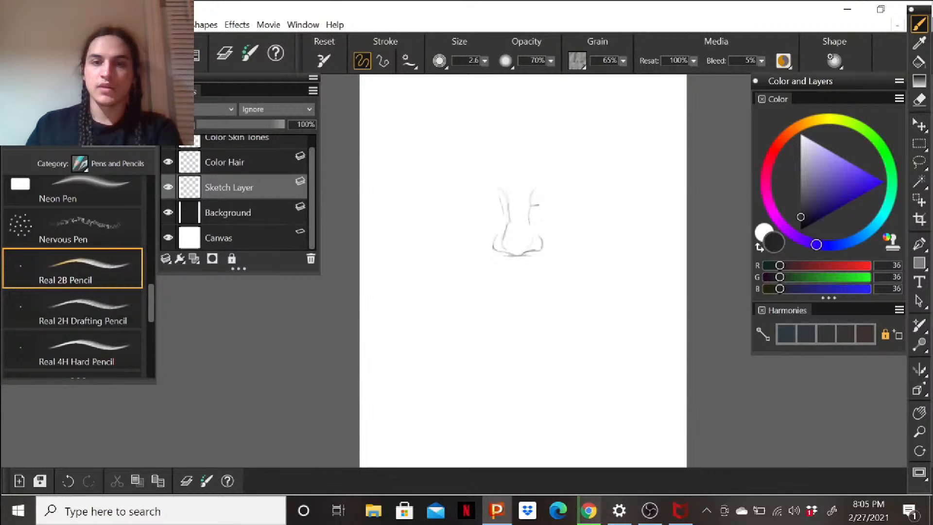
drag(535, 211, 543, 210)
key(ctrl+z)
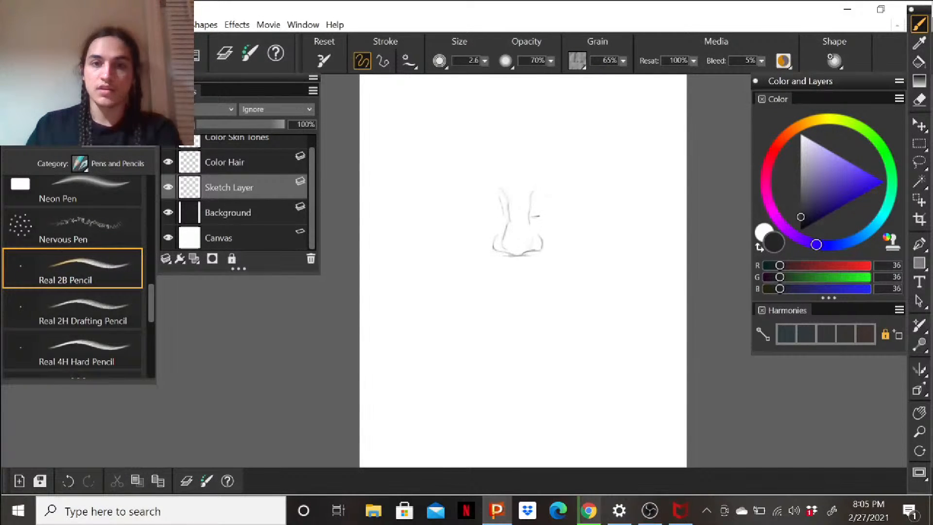
drag(530, 217, 539, 216)
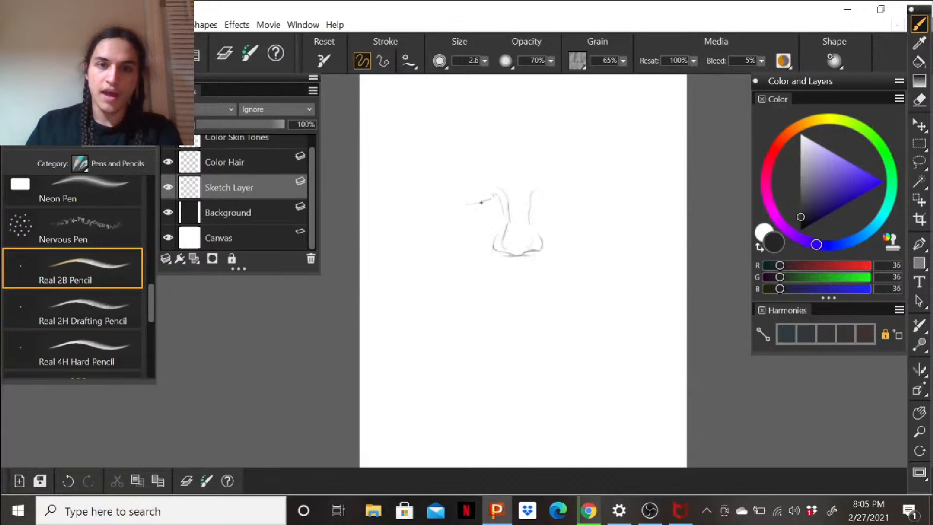
Sketch the left eye's double lower lid line, its outer edge and an upper curve running into the nose bridge.
drag(471, 204, 499, 198)
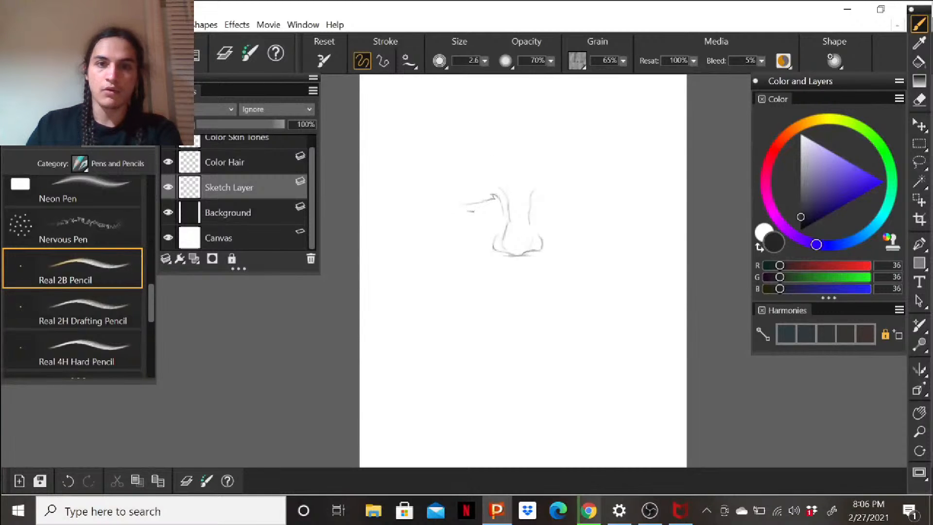
key(ctrl+z)
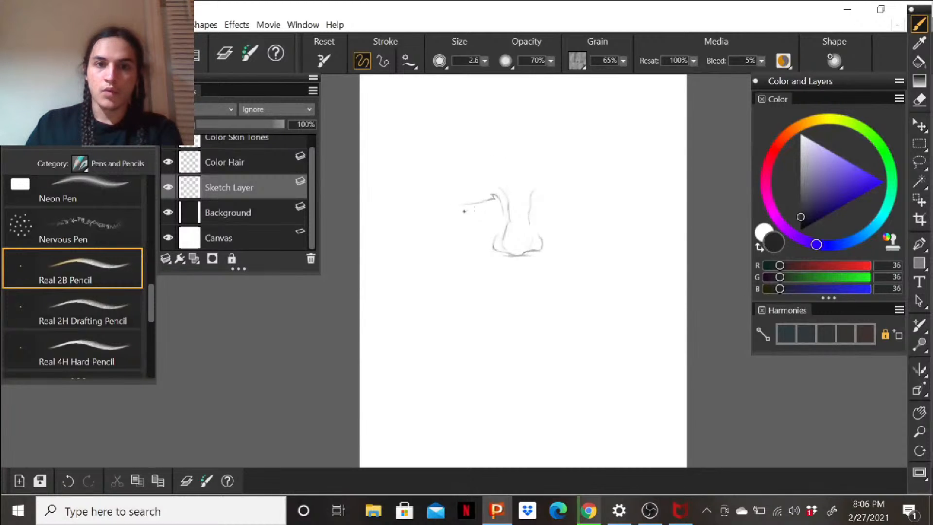
mouse_move(463, 209)
mouse_down()
mouse_move(489, 208)
mouse_move(508, 189)
mouse_up()
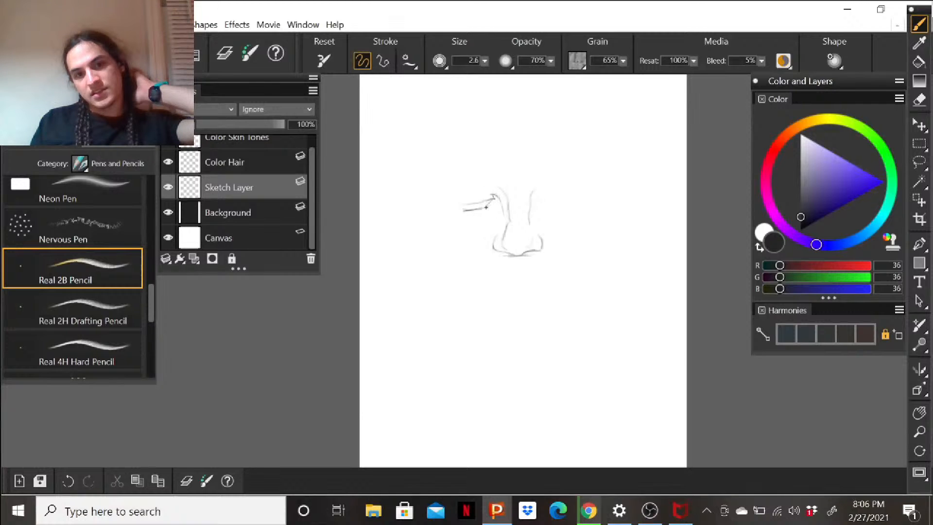
drag(521, 196, 529, 195)
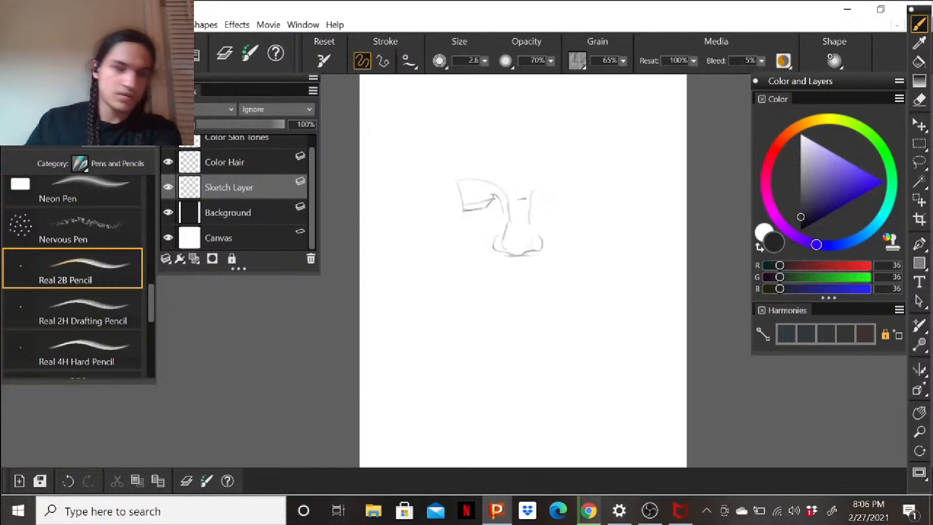
drag(534, 244, 542, 236)
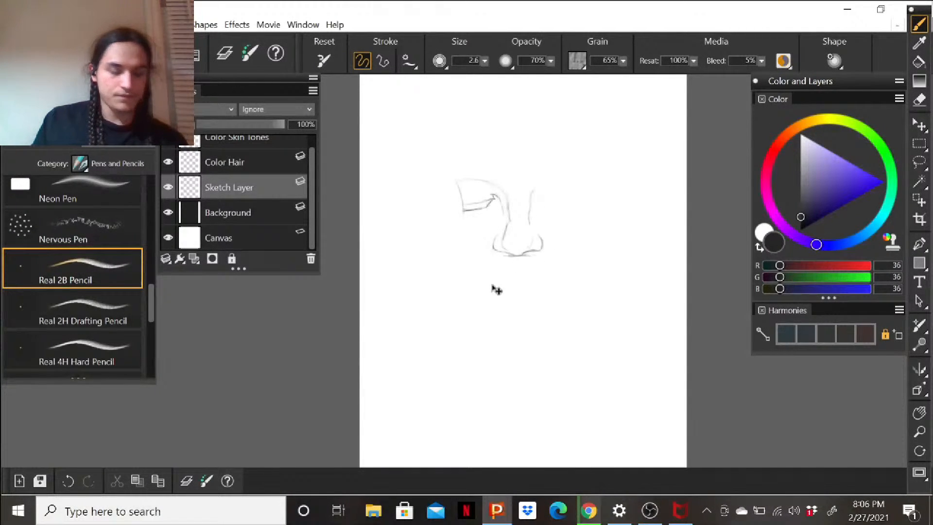
Erase the left bridge line, the inner corner of the left eye and the end of the curve above it.
scroll(496, 288, up, 1)
scroll(496, 290, up, 1)
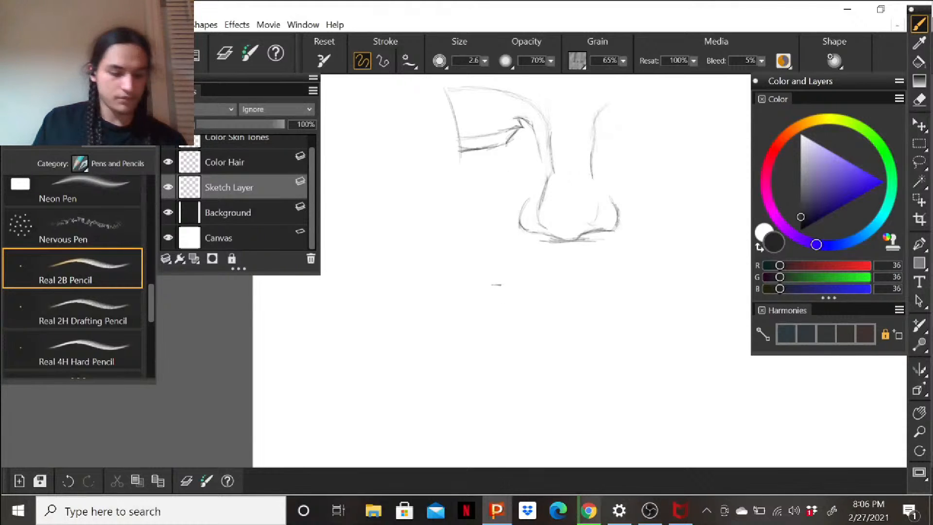
mouse_move(495, 208)
mouse_down()
mouse_move(481, 211)
mouse_move(452, 327)
mouse_move(435, 356)
mouse_up()
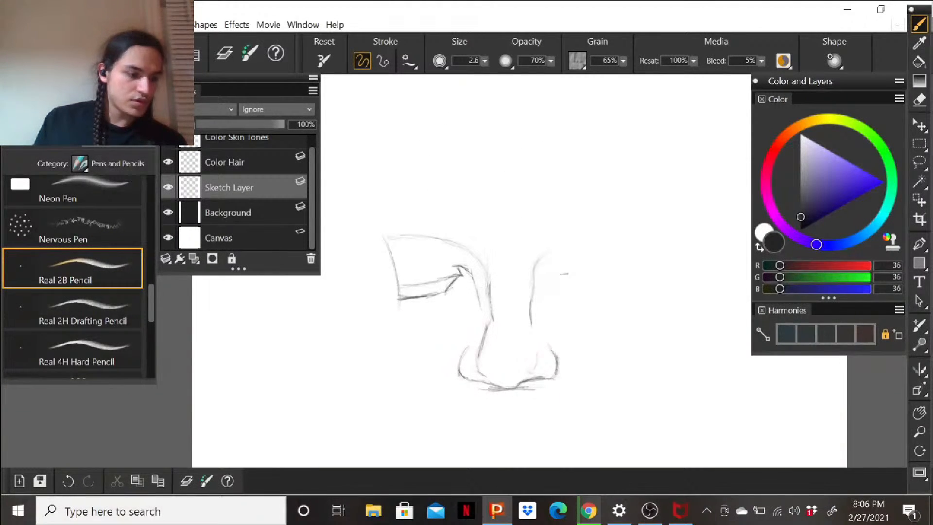
click(919, 100)
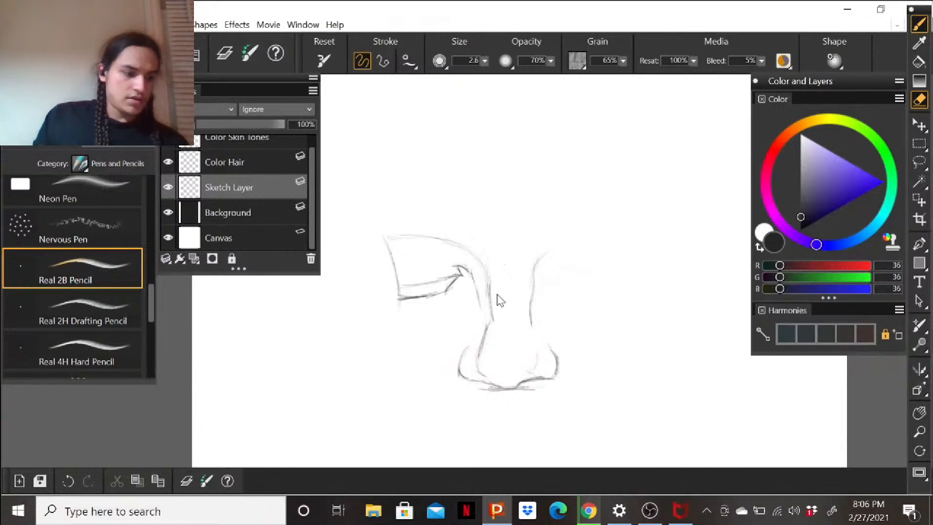
mouse_move(493, 299)
mouse_down()
mouse_move(478, 251)
mouse_move(496, 308)
mouse_move(476, 333)
mouse_up()
drag(523, 282, 464, 279)
Redraw the left side of the nose bridge in pencil as a double line, curving it into the line above the eye.
click(919, 24)
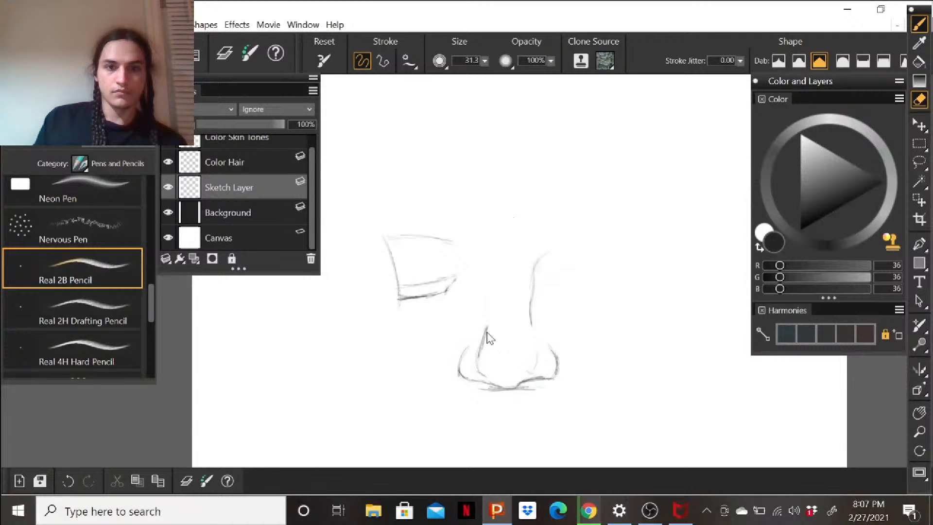
key(b)
drag(488, 329, 496, 322)
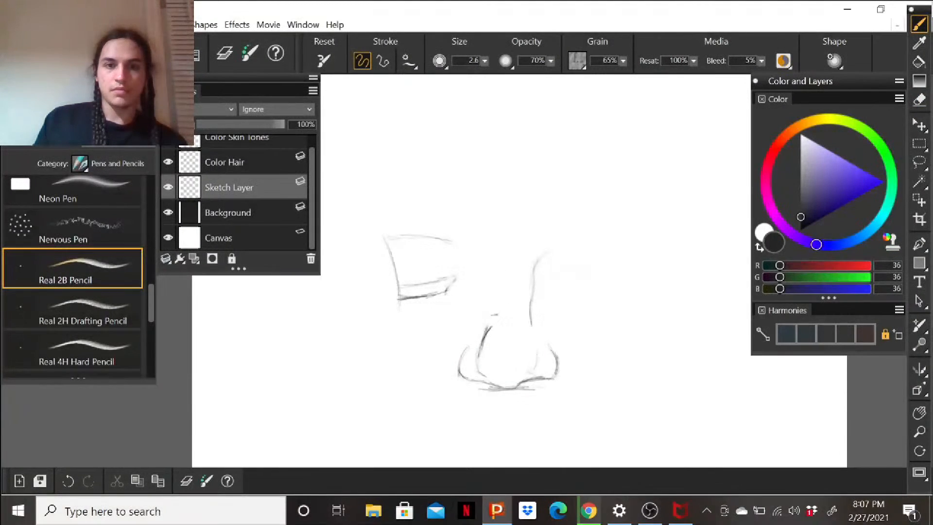
drag(492, 325, 484, 259)
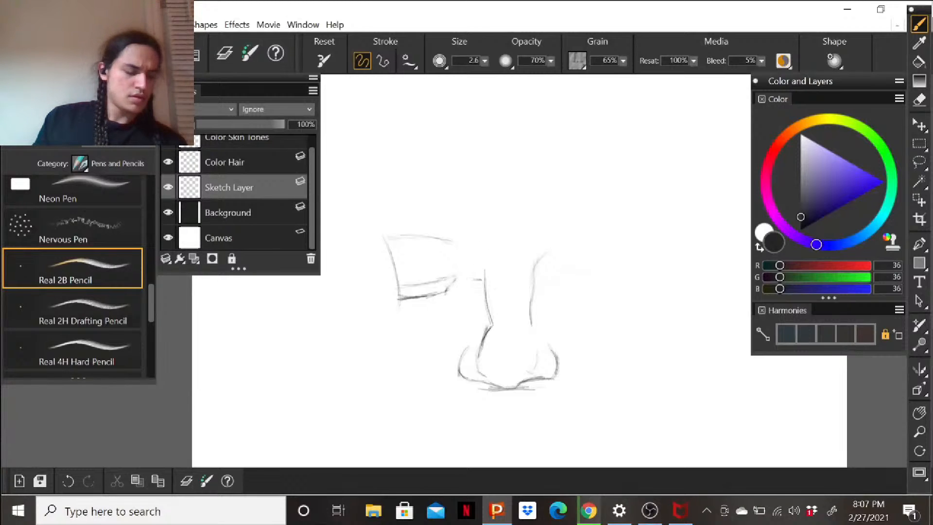
drag(482, 324, 482, 262)
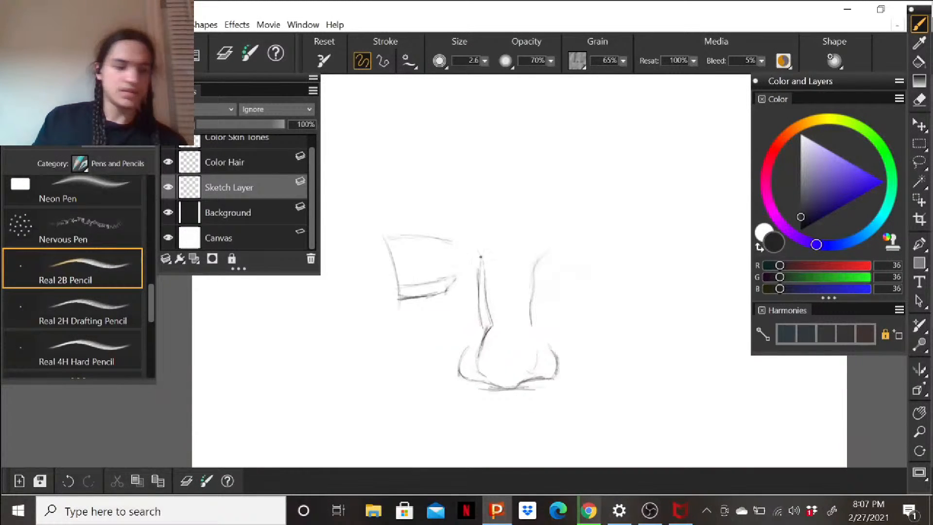
drag(460, 241, 481, 275)
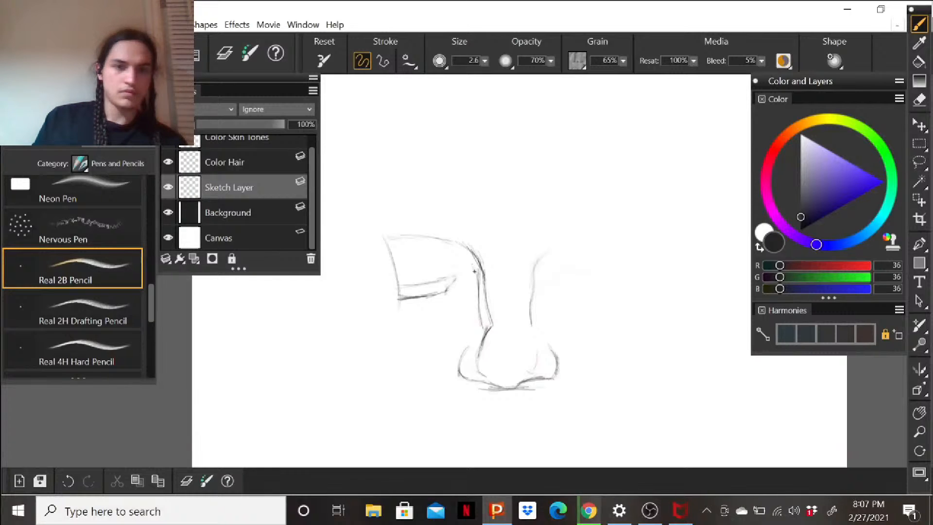
drag(470, 265, 478, 294)
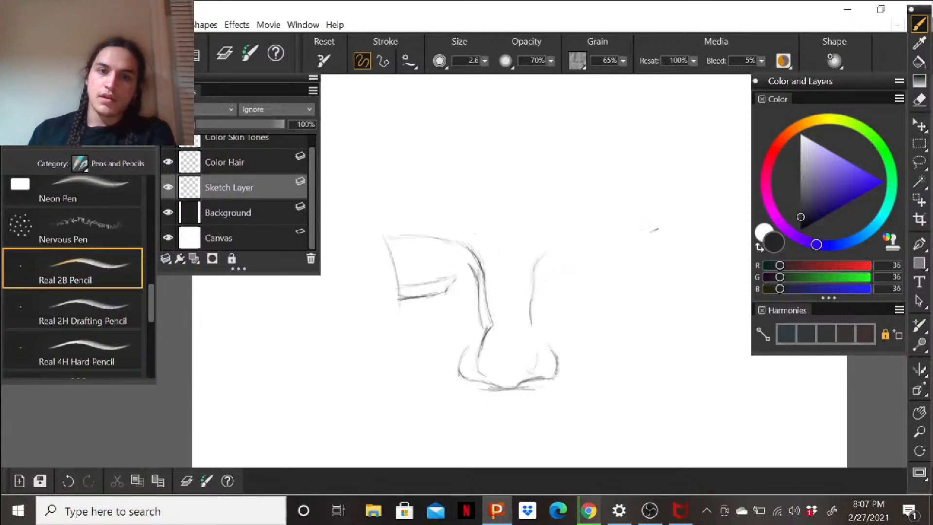
Erase the overlap beside the upper bridge line, then redraw the left eye's inner corner and darken its lower lid.
click(919, 99)
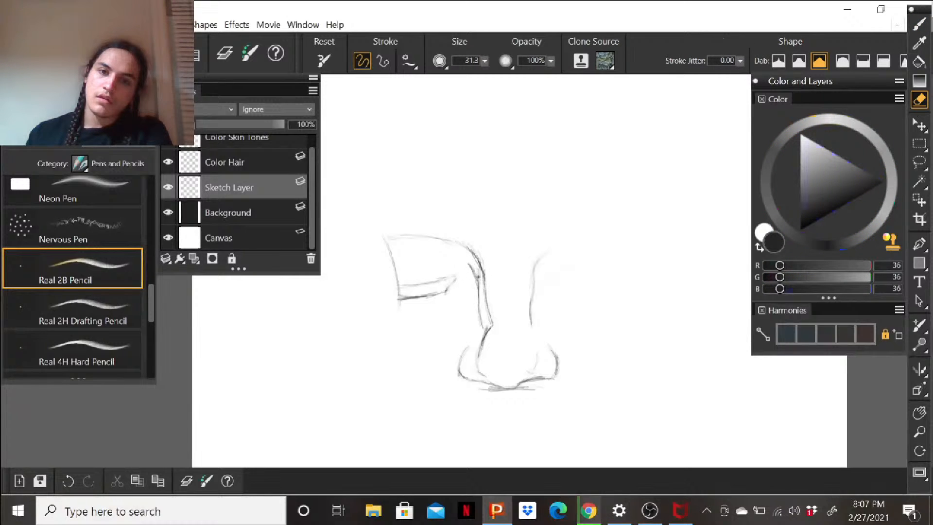
mouse_move(480, 276)
mouse_down()
mouse_move(464, 263)
mouse_move(476, 280)
mouse_up()
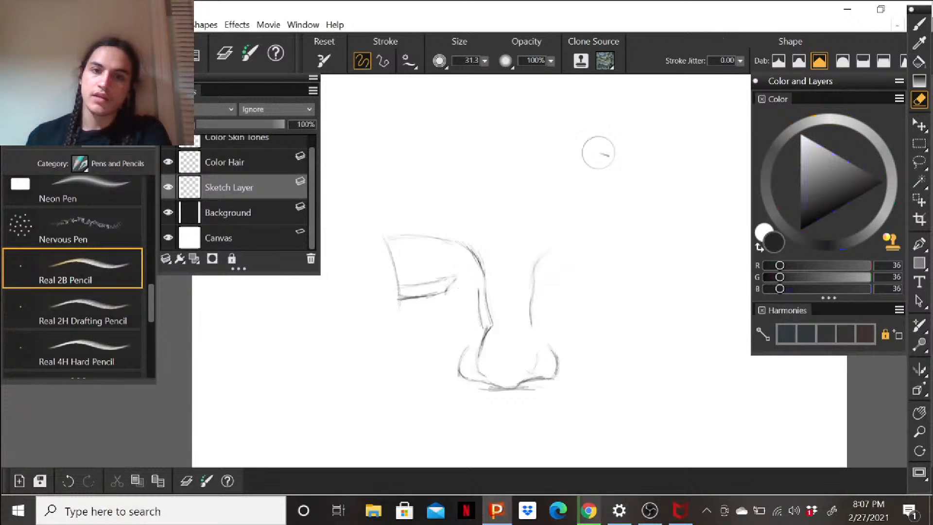
click(920, 24)
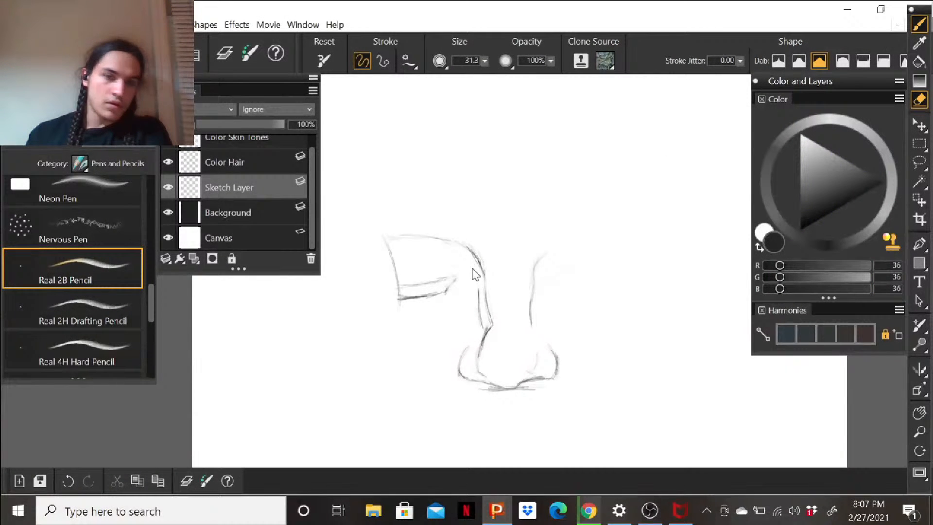
mouse_move(471, 267)
mouse_down()
mouse_move(474, 276)
mouse_move(468, 264)
mouse_move(451, 263)
mouse_up()
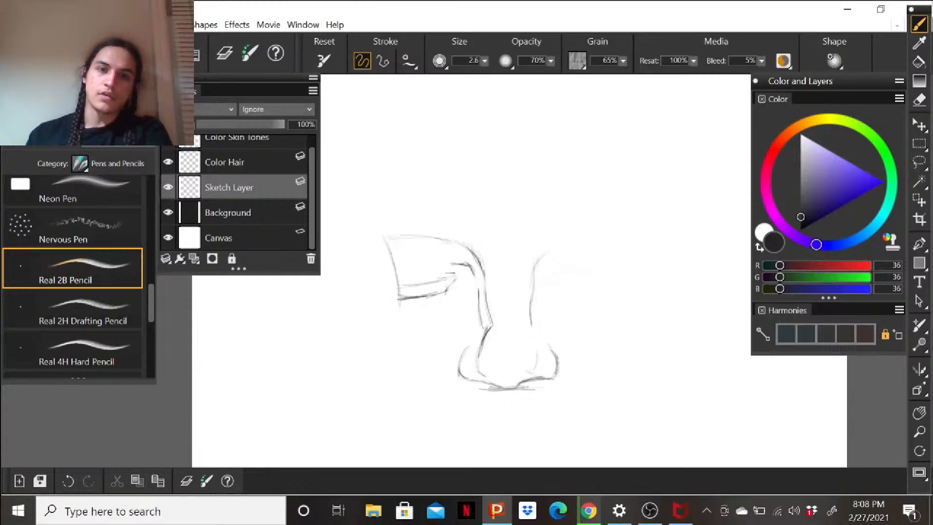
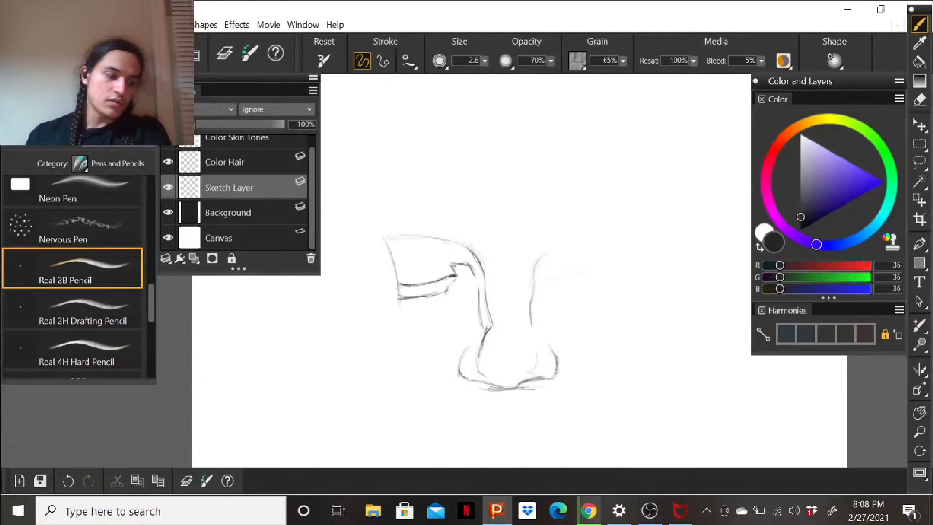
drag(433, 281, 445, 274)
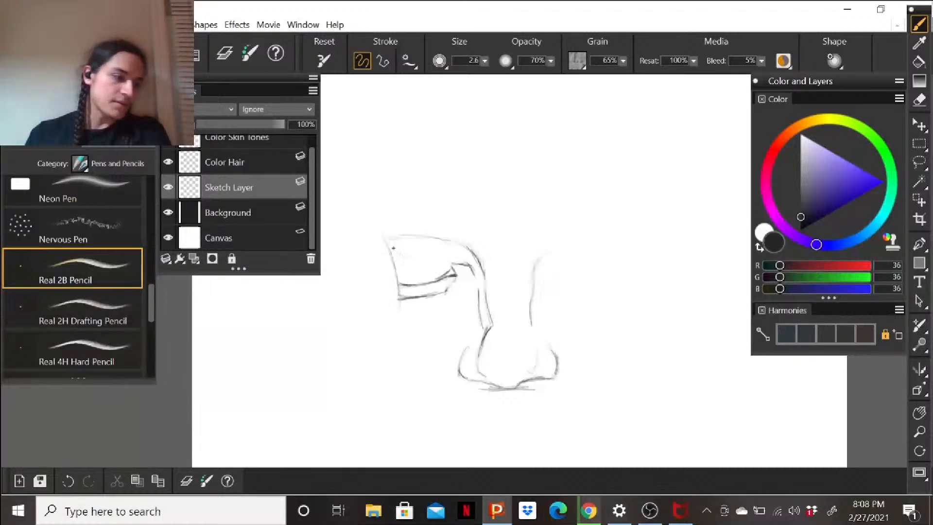
Sketch the left eye's upper lid curve and strengthen both ends of the crease line above it.
drag(396, 251, 417, 249)
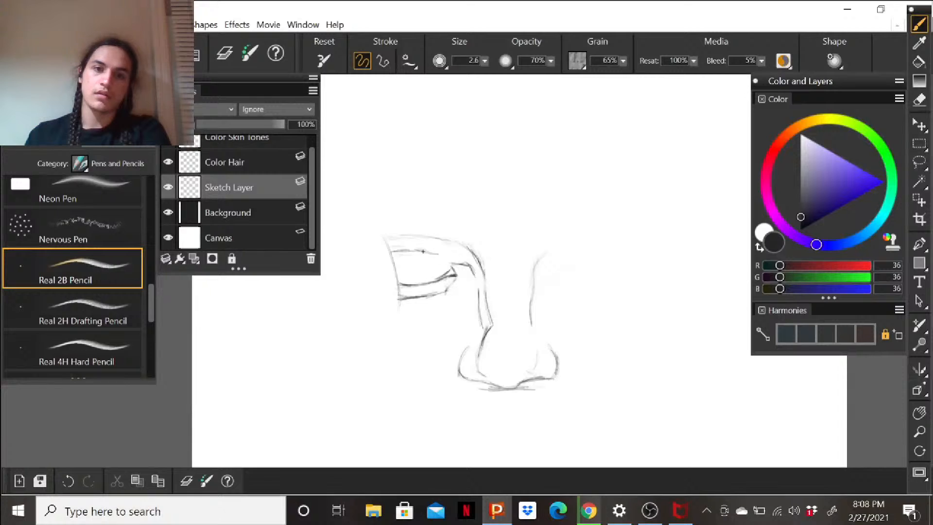
drag(420, 251, 438, 255)
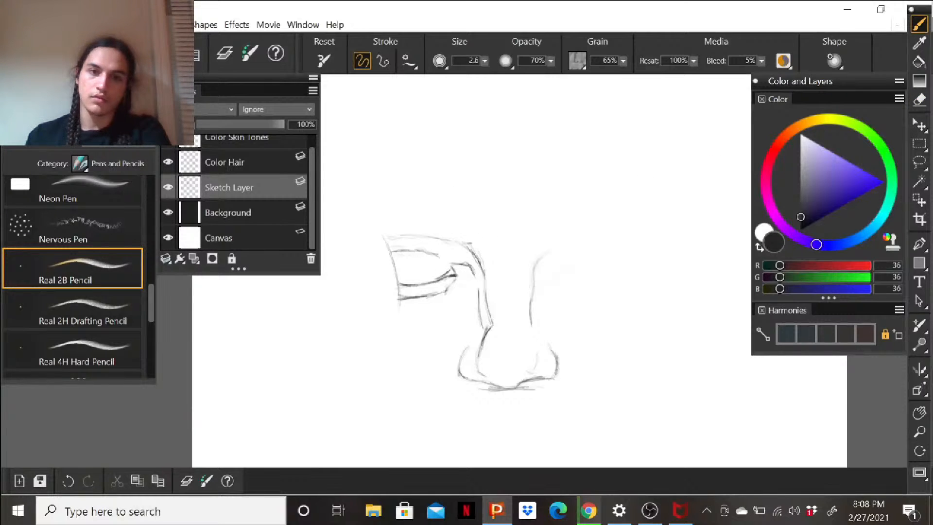
drag(462, 234, 462, 242)
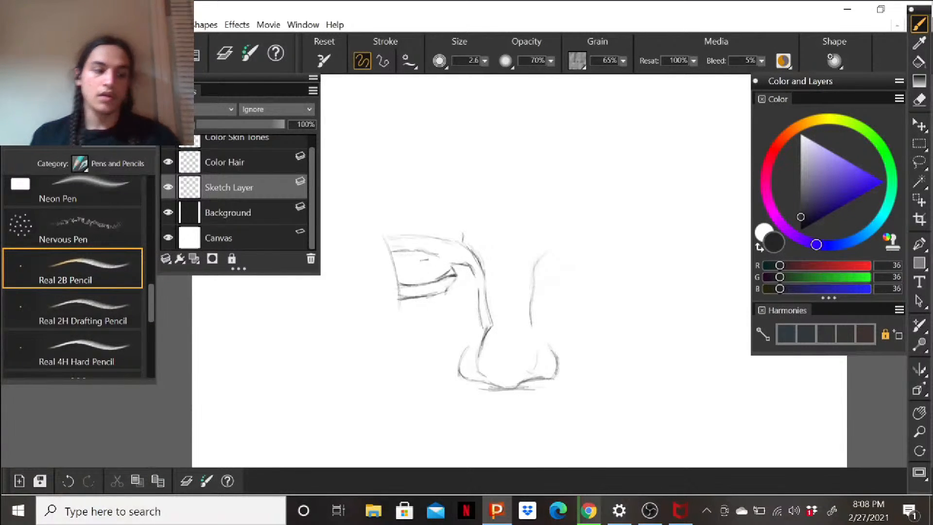
drag(372, 225, 380, 224)
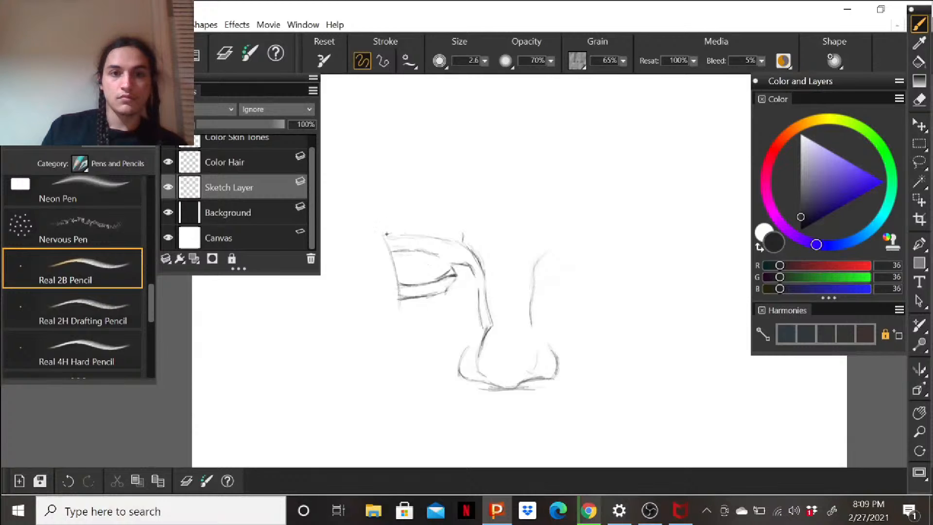
drag(402, 232, 417, 235)
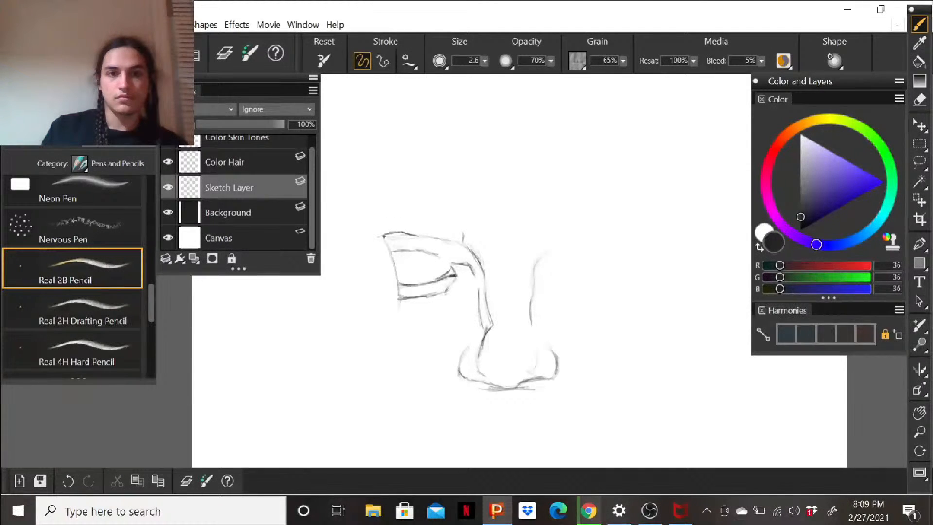
Draw a double contour line from the left eye's outer edge upward along the side of the forehead.
mouse_move(387, 234)
mouse_down()
mouse_move(378, 184)
mouse_move(379, 199)
mouse_up()
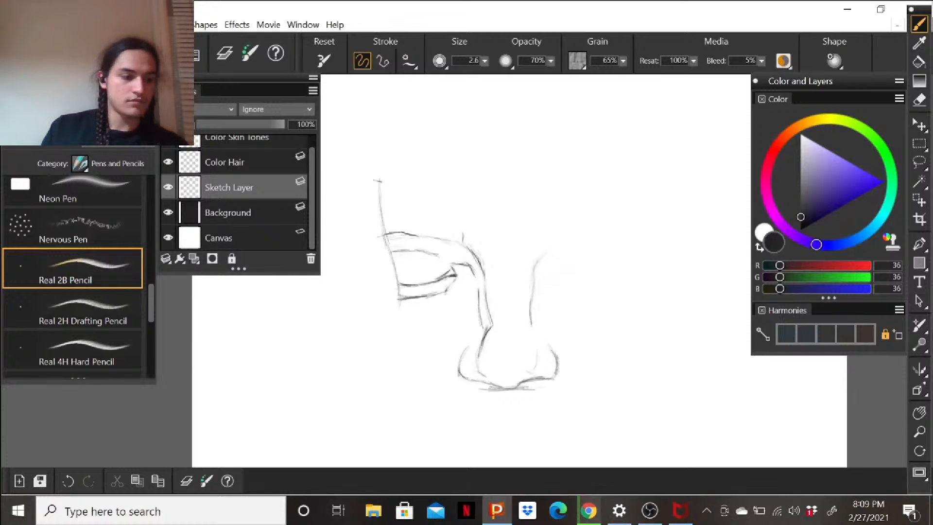
drag(373, 211, 398, 273)
drag(395, 238, 396, 270)
drag(384, 219, 395, 253)
mouse_move(372, 201)
mouse_down()
mouse_move(381, 202)
mouse_move(371, 165)
mouse_up()
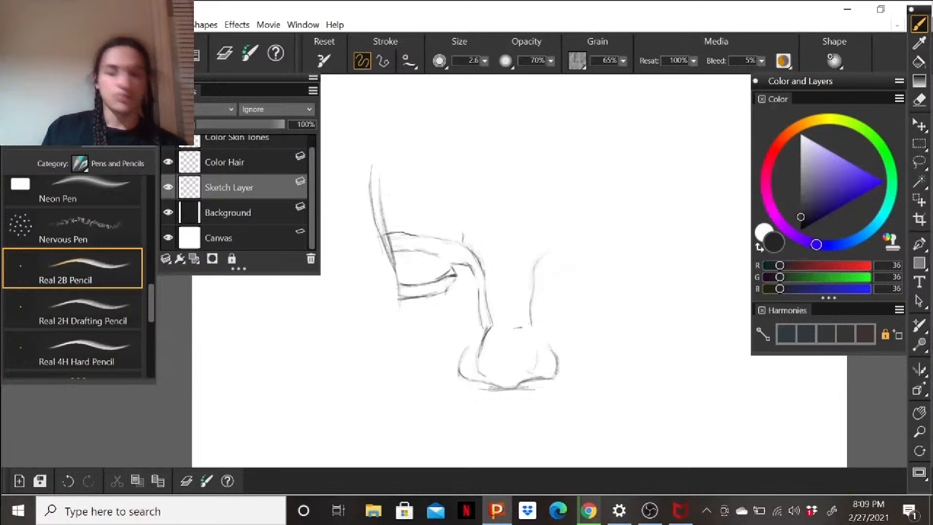
Darken the nose's underside in pencil and strengthen the inner nostril curves on both sides of the tip.
mouse_move(500, 338)
mouse_down()
mouse_move(433, 339)
mouse_move(437, 355)
mouse_move(432, 297)
mouse_up()
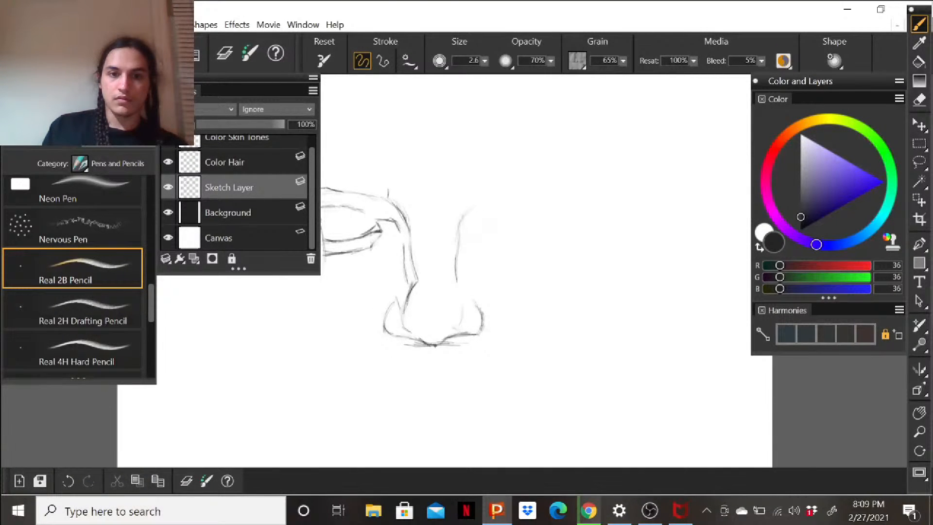
mouse_move(445, 340)
mouse_down()
mouse_move(459, 334)
mouse_move(407, 336)
mouse_up()
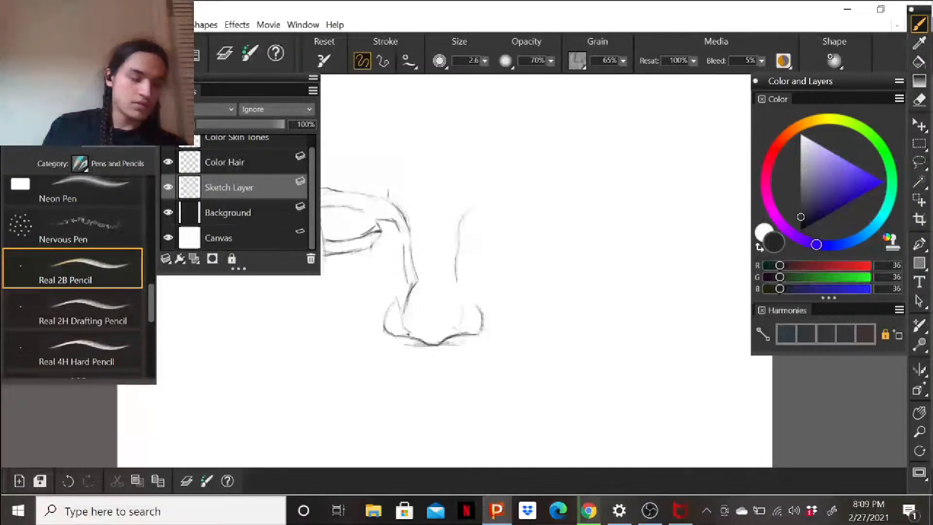
mouse_move(403, 329)
mouse_down()
mouse_move(412, 335)
mouse_move(403, 315)
mouse_up()
drag(467, 330, 455, 333)
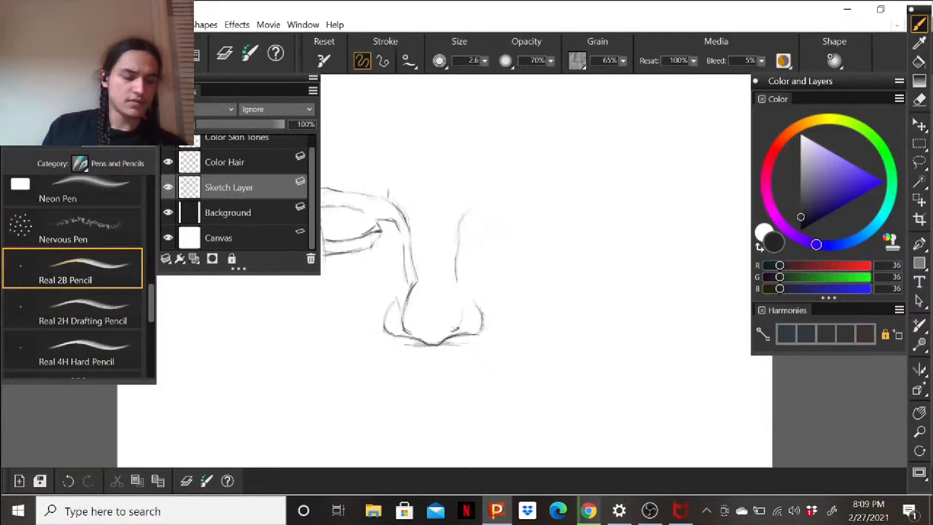
drag(458, 329, 464, 307)
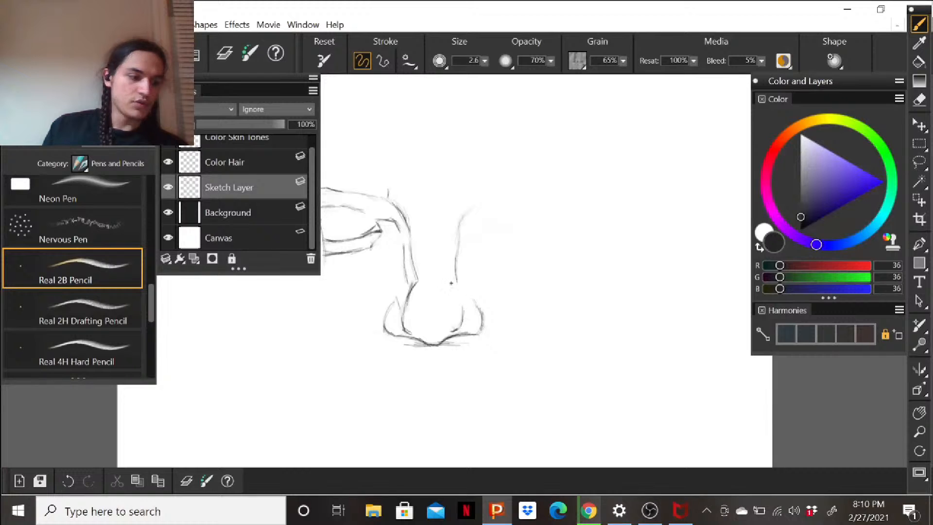
Undo the stray mark, then draw a pencil line along the right side of the nose bridge from the tip upward.
key(ctrl+z)
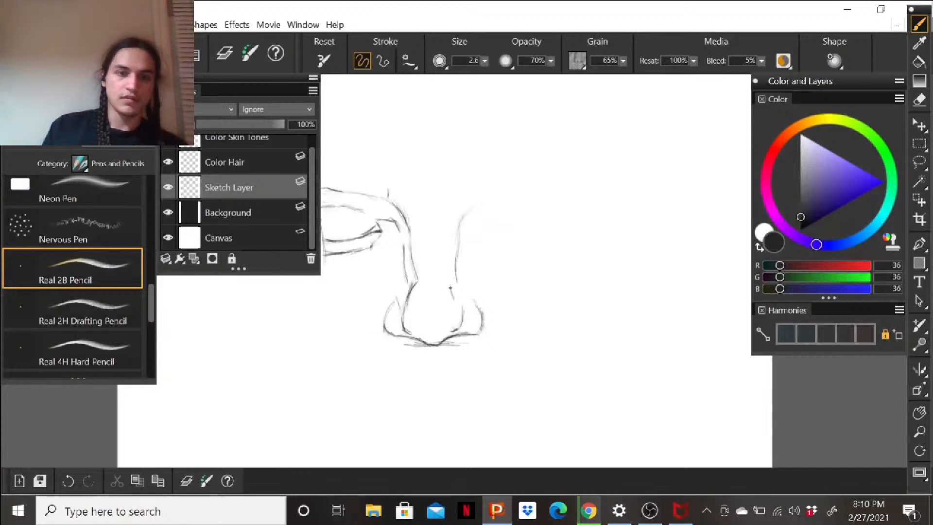
drag(451, 286, 453, 297)
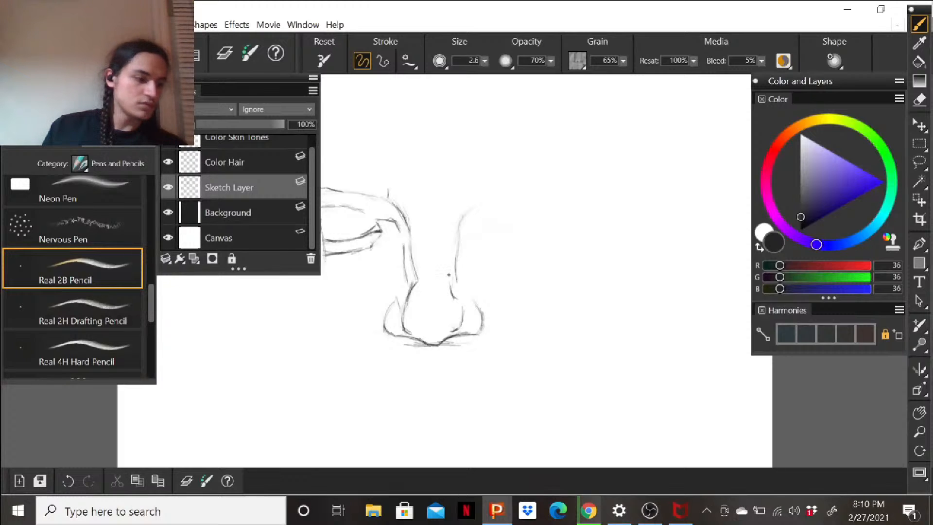
drag(455, 260, 451, 280)
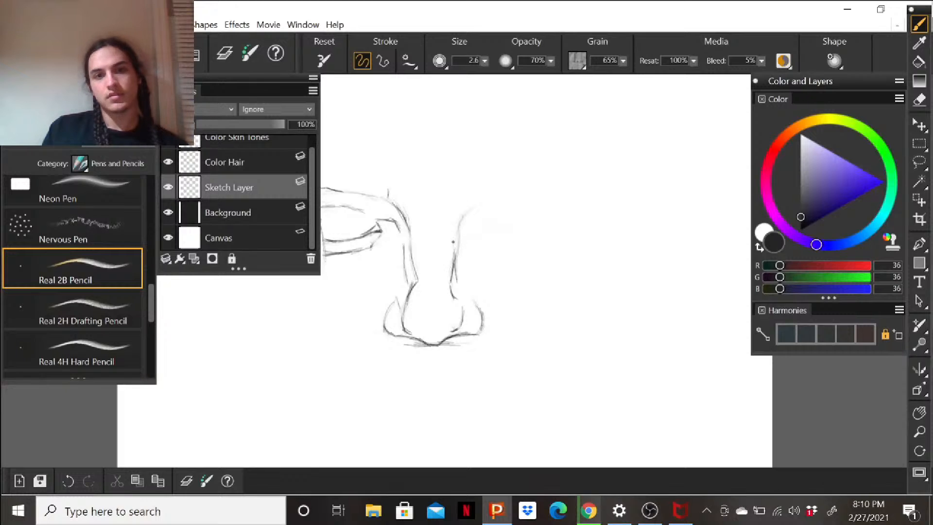
drag(454, 248, 454, 265)
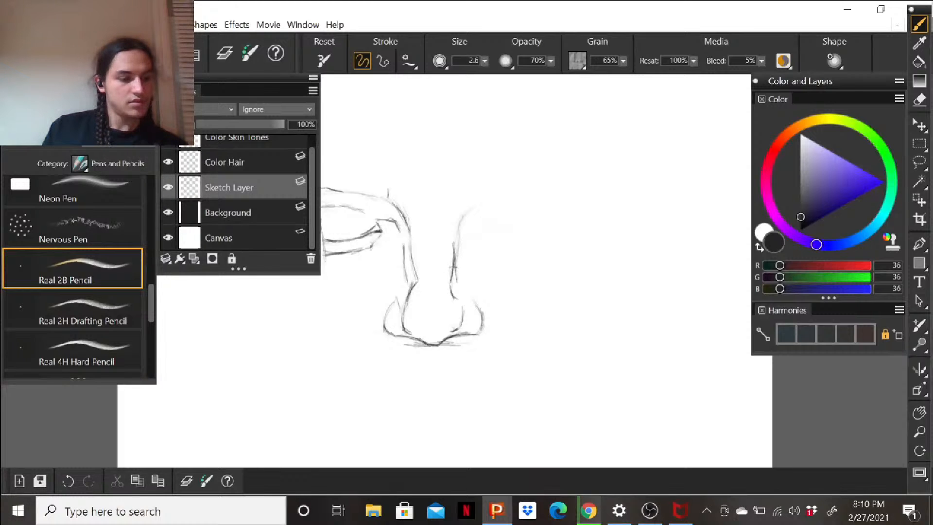
drag(456, 228, 455, 248)
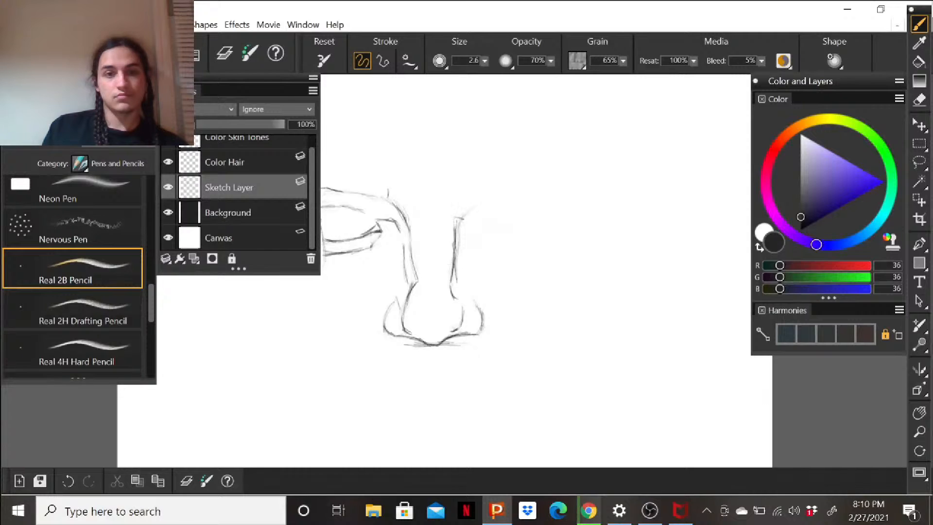
Erase the upper right side of the nose bridge and redraw it, adding short curves at both sides of the bridge top.
click(920, 103)
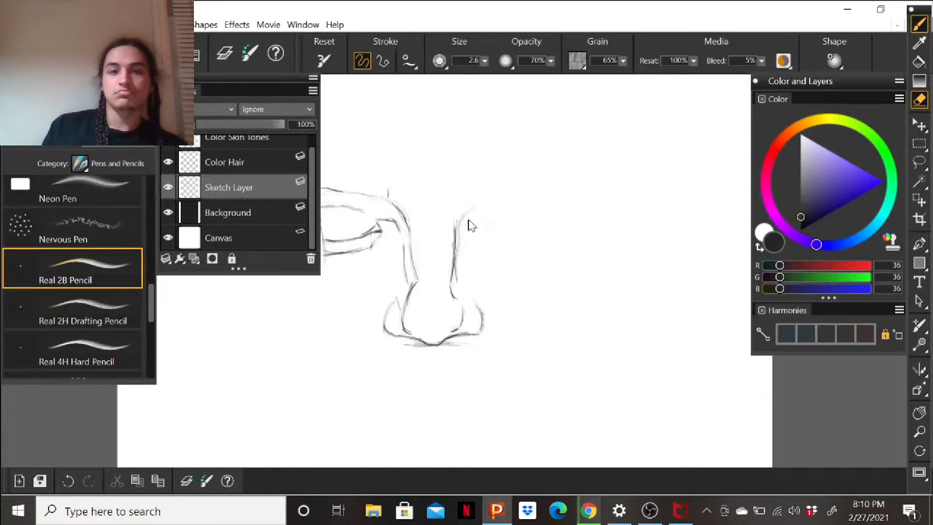
mouse_move(462, 226)
mouse_down()
mouse_move(475, 188)
mouse_move(462, 263)
mouse_up()
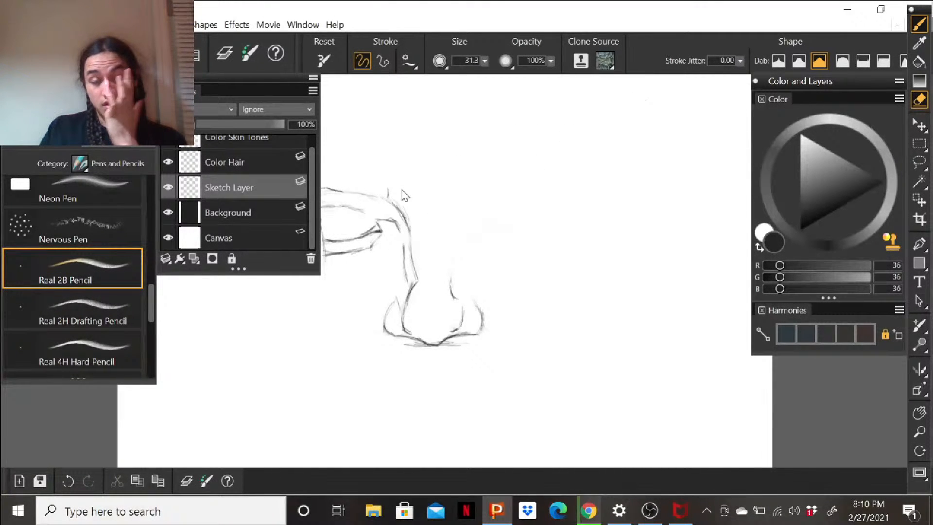
key(b)
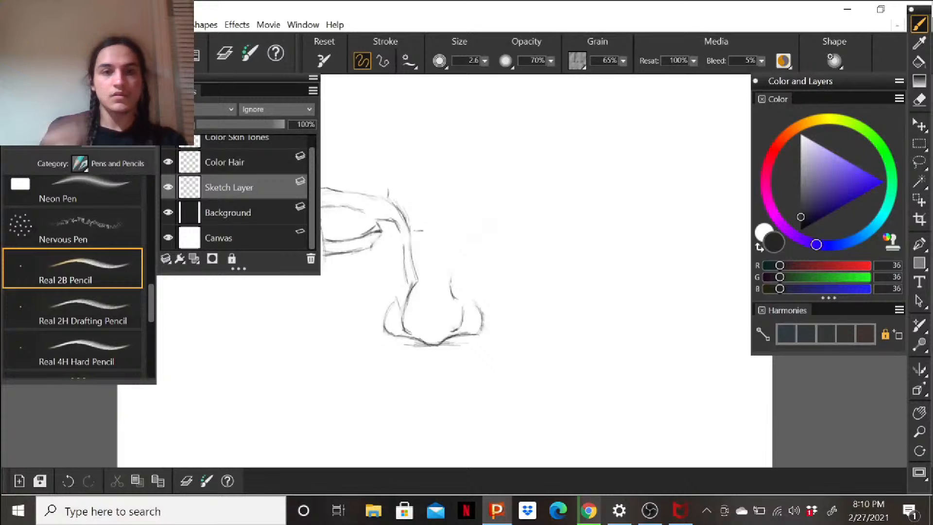
drag(412, 227, 422, 219)
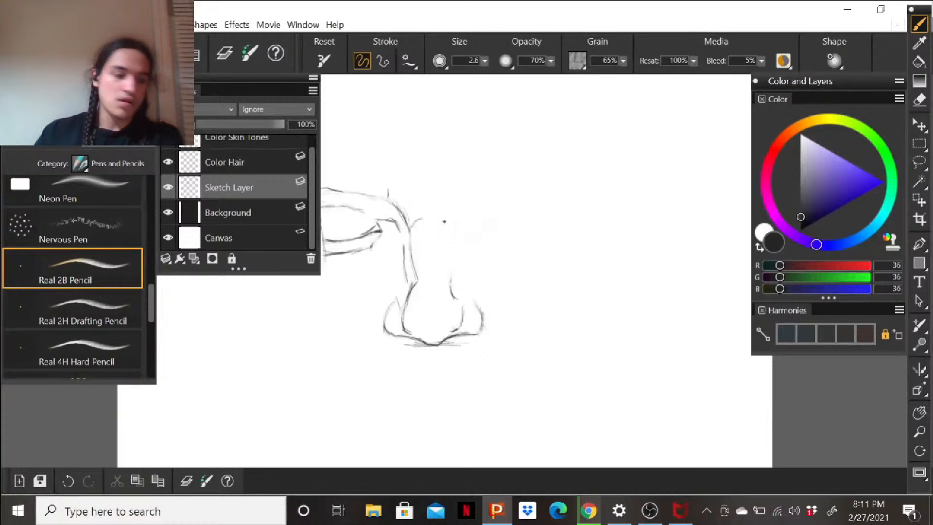
mouse_move(443, 220)
mouse_down()
mouse_move(464, 230)
mouse_move(467, 217)
mouse_up()
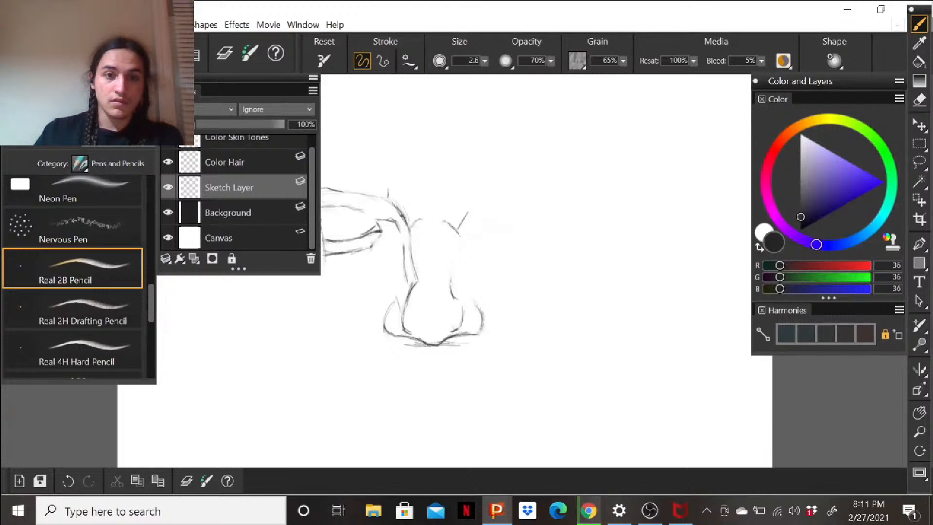
drag(427, 212, 437, 211)
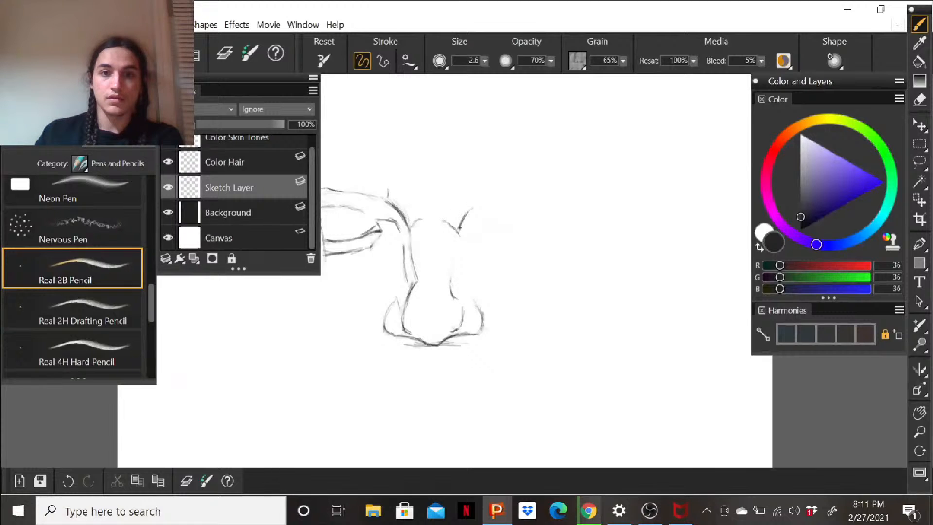
drag(459, 238, 463, 262)
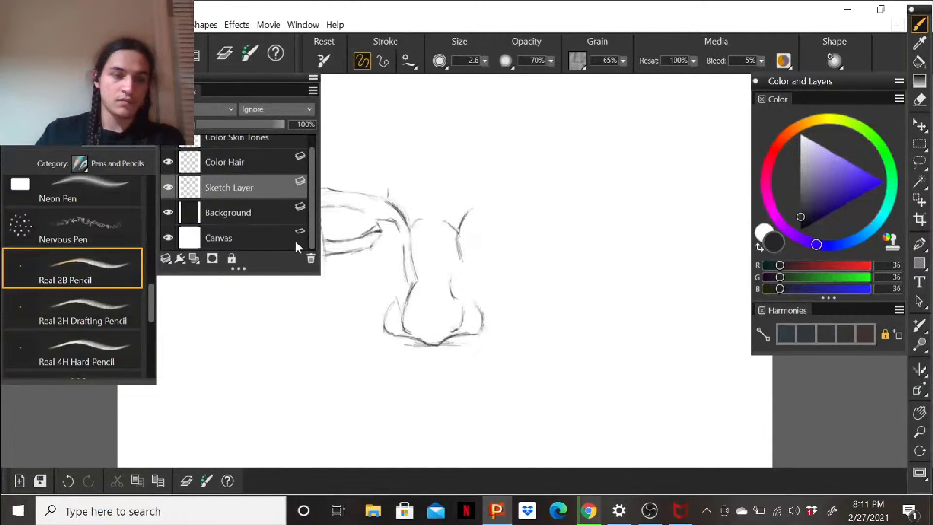
Erase the left eye's inner corner and redraw it in pencil, extending the lid line toward the nose bridge.
click(919, 100)
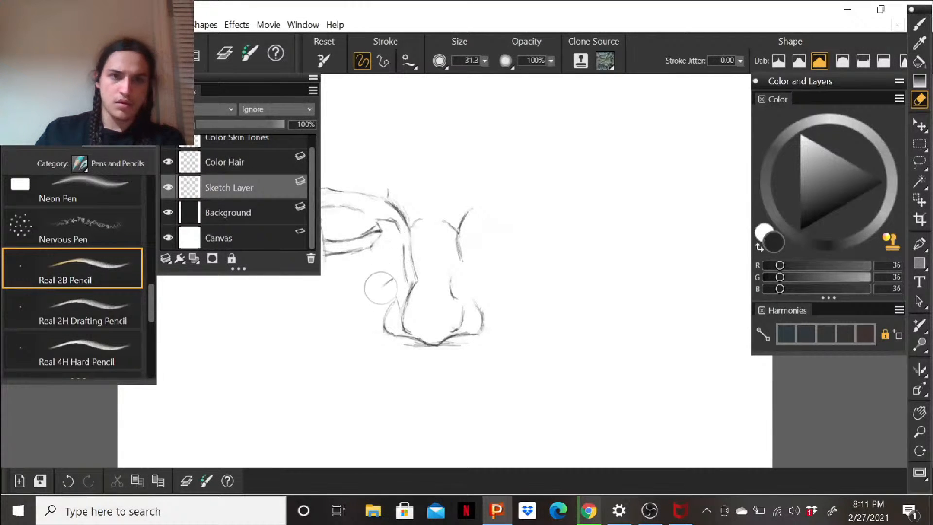
drag(375, 218, 379, 229)
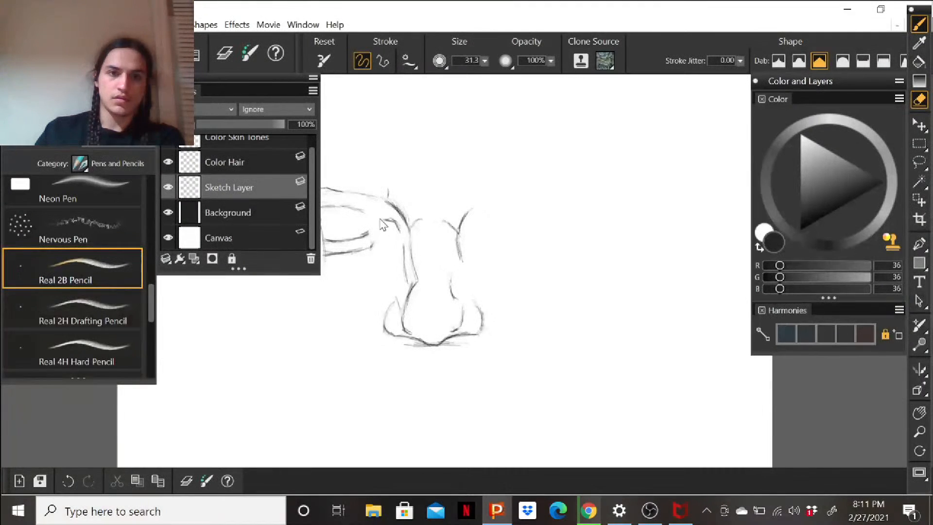
key(b)
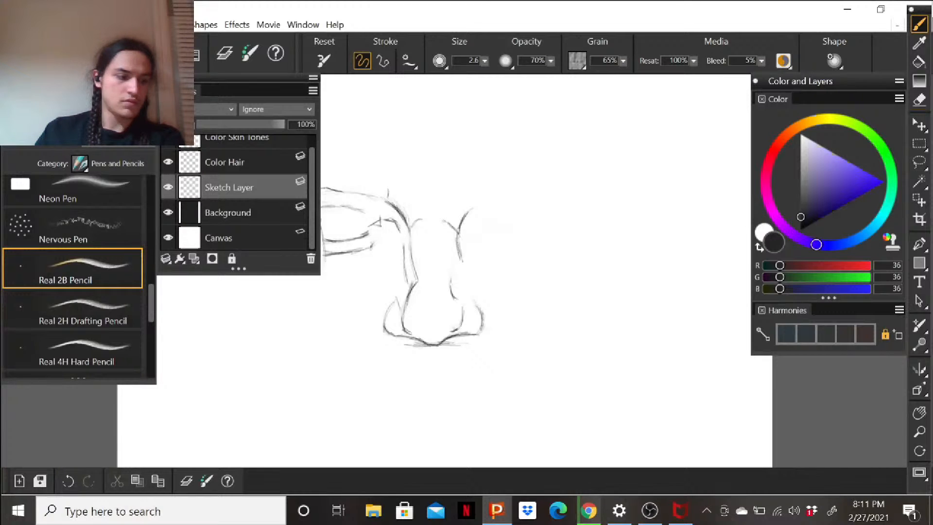
mouse_move(366, 232)
mouse_down()
mouse_move(358, 237)
mouse_move(375, 231)
mouse_up()
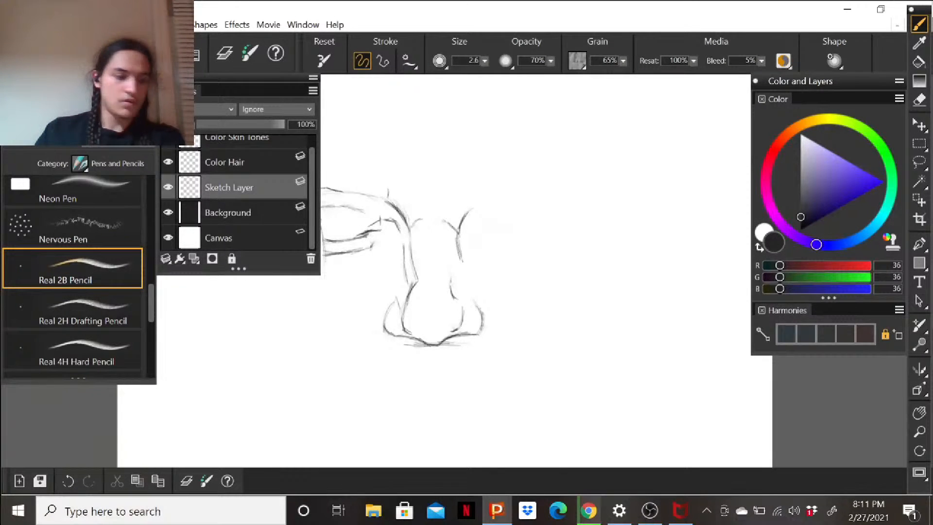
drag(352, 238, 381, 224)
key(ctrl+z)
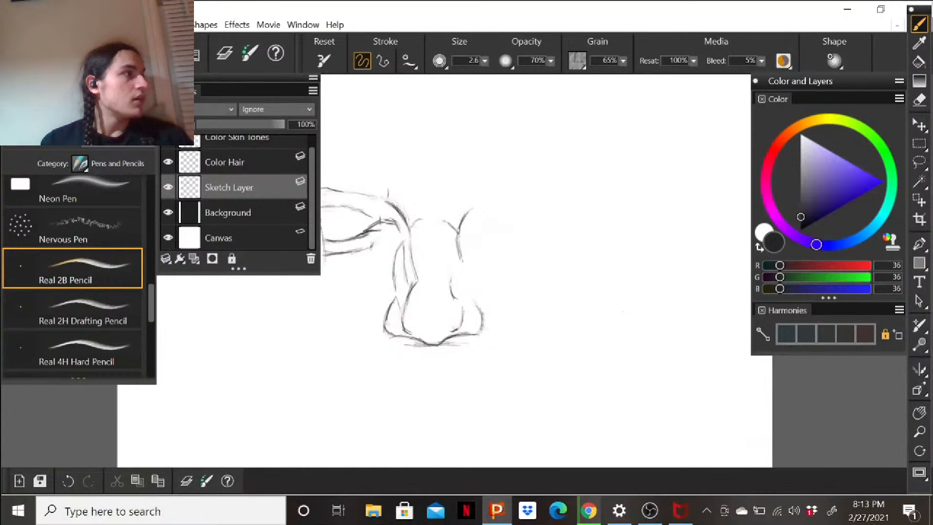
Darken the left nostril wing's outer edge and join the right wing to the side of the nose bridge.
drag(397, 336, 386, 347)
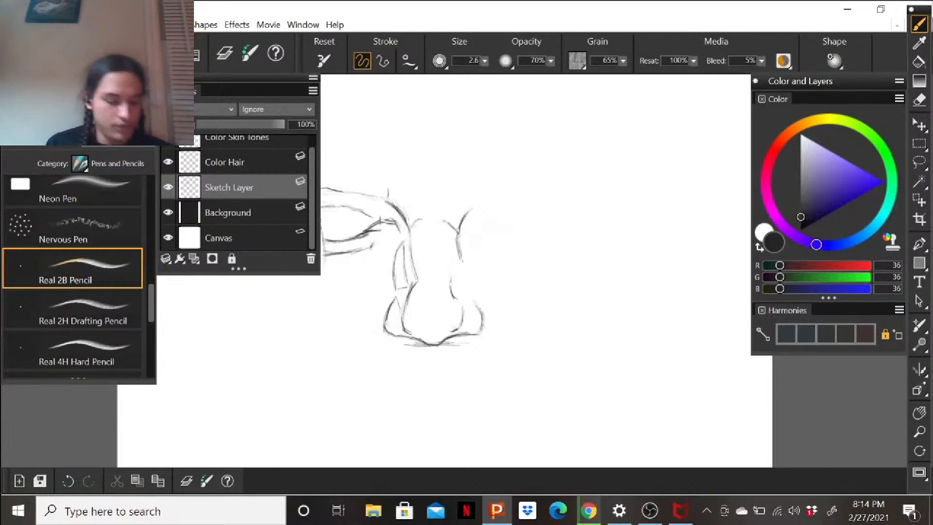
drag(361, 325, 388, 336)
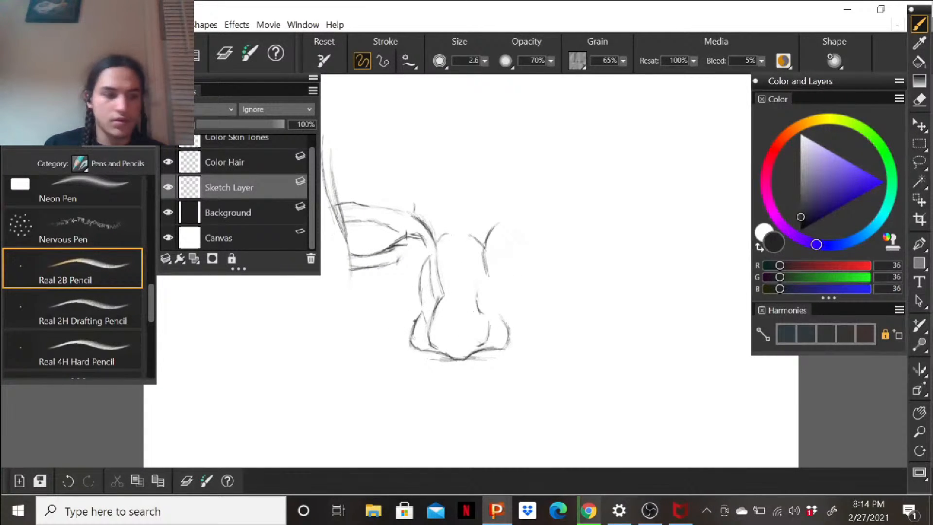
drag(422, 310, 413, 326)
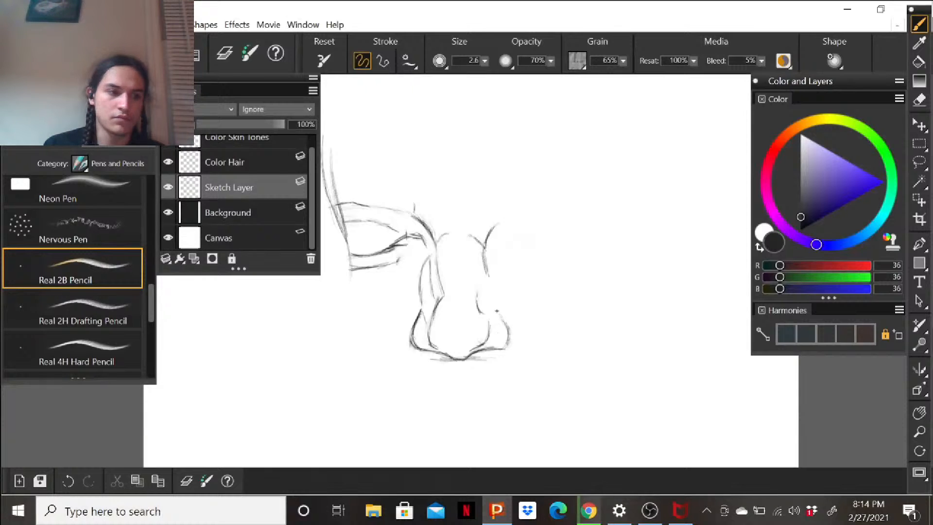
drag(488, 292, 495, 304)
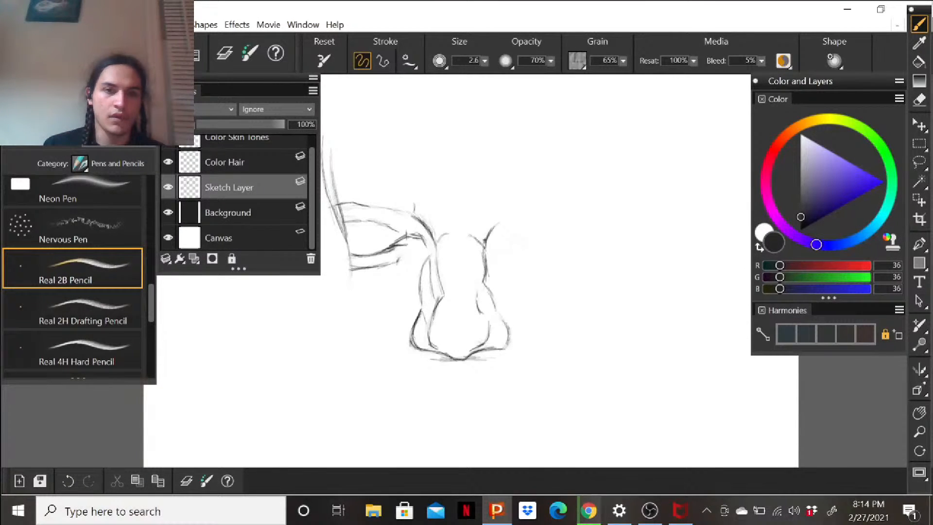
drag(470, 278, 479, 277)
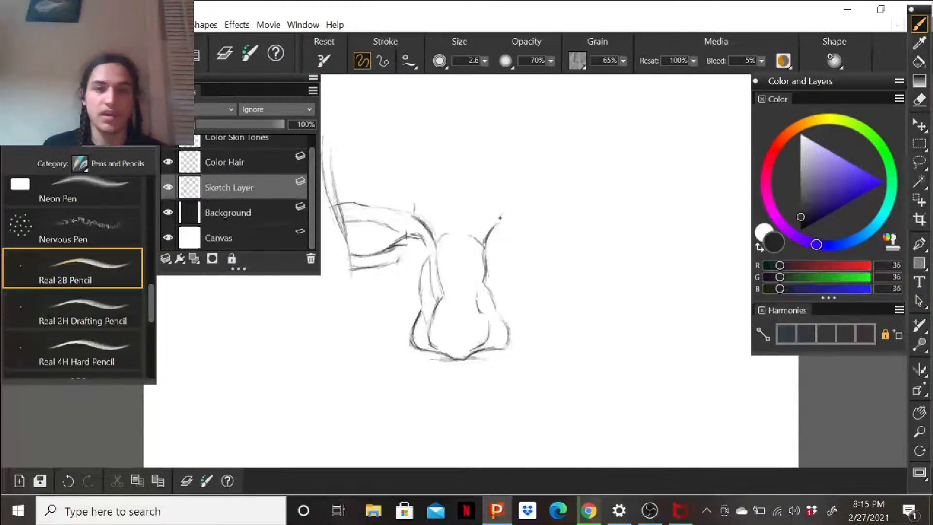
Extend the lines above both sides of the nose bridge, drawing a brow line over the left eye and starting the right brow.
drag(497, 223, 503, 208)
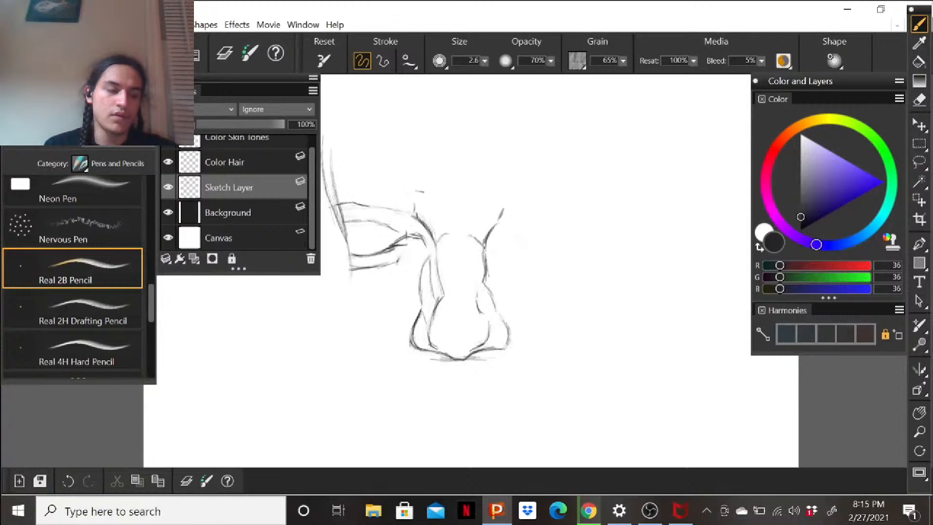
drag(413, 204, 410, 197)
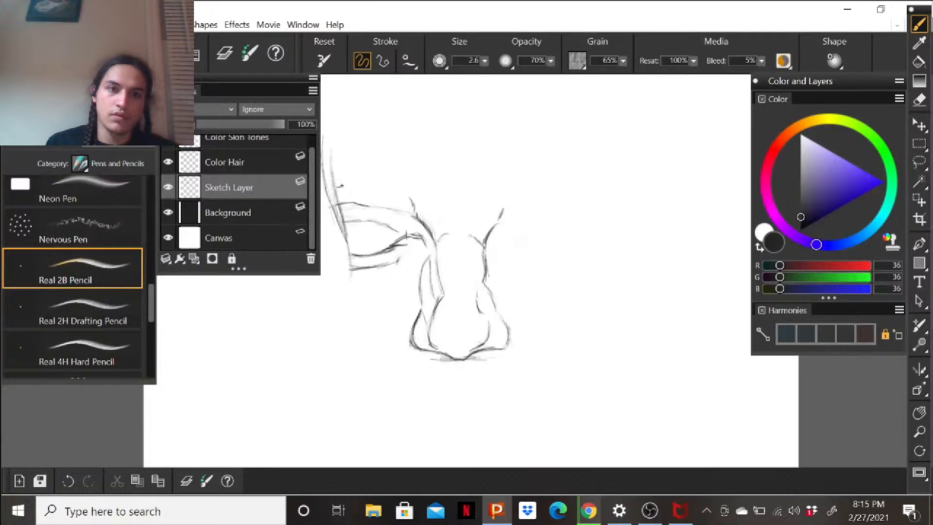
mouse_move(337, 187)
mouse_down()
mouse_move(397, 194)
mouse_move(409, 205)
mouse_up()
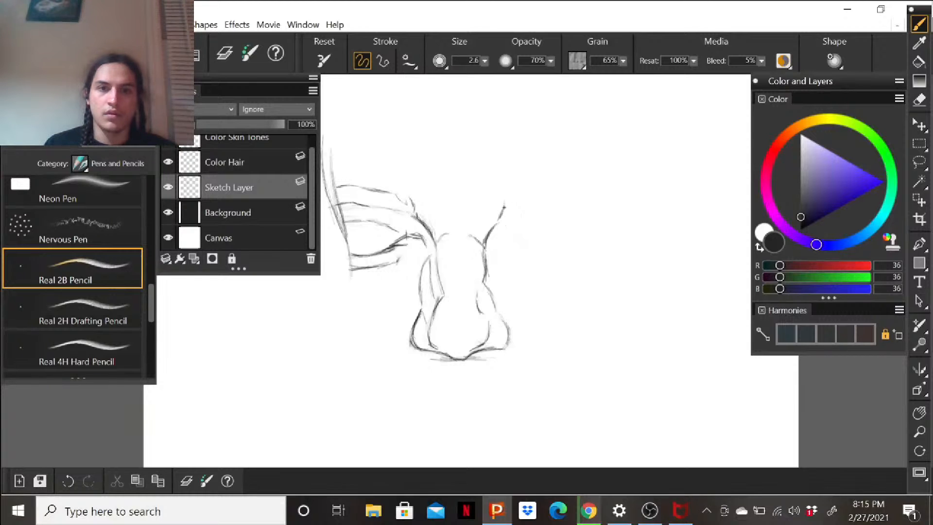
drag(508, 199, 528, 195)
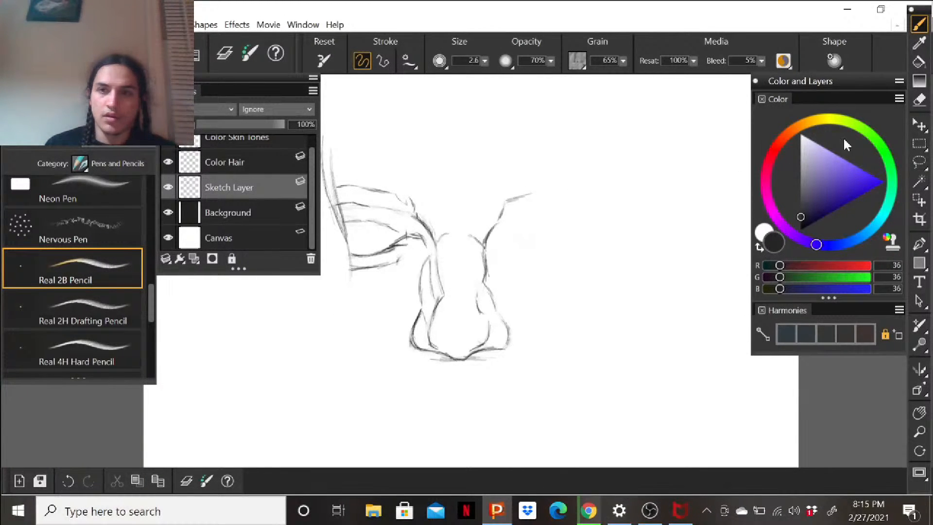
Set the eraser size to 8.7 and erase the outer line of the double forehead contour beside the left eye.
click(920, 103)
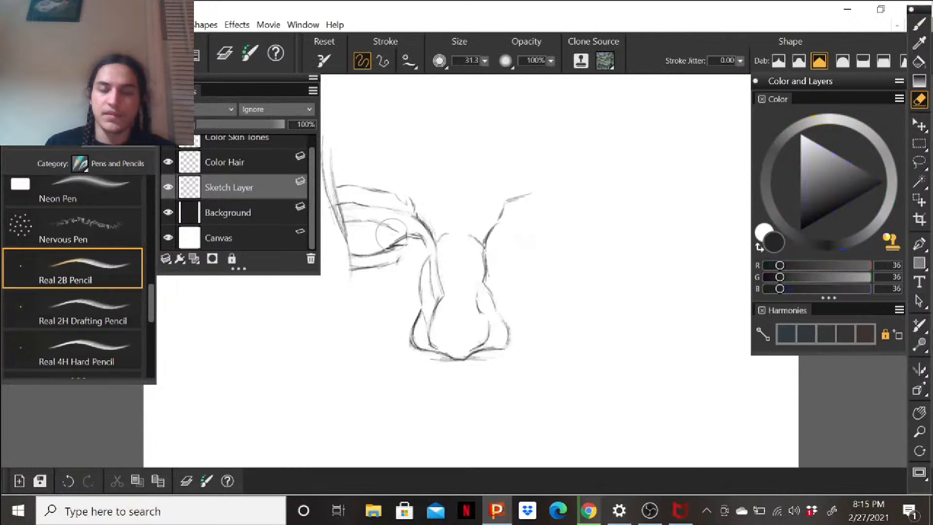
click(485, 60)
drag(485, 61, 463, 74)
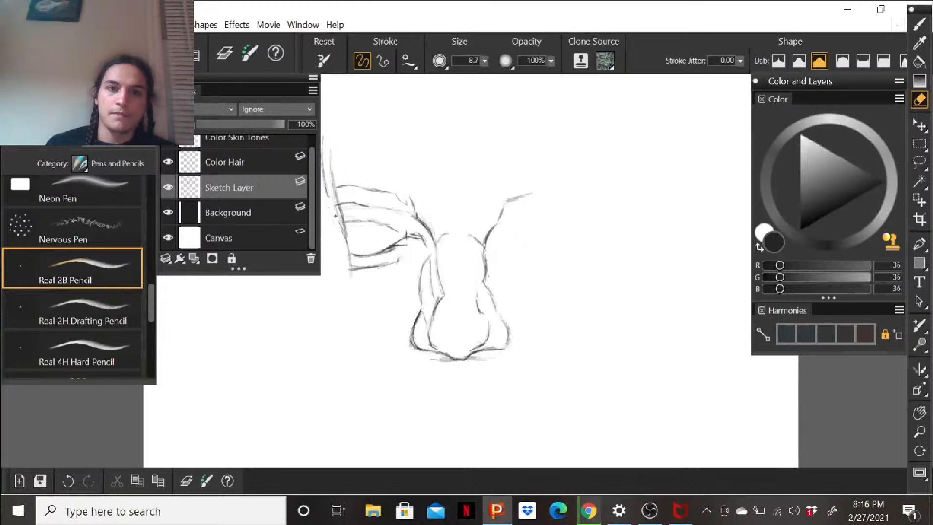
drag(331, 200, 325, 127)
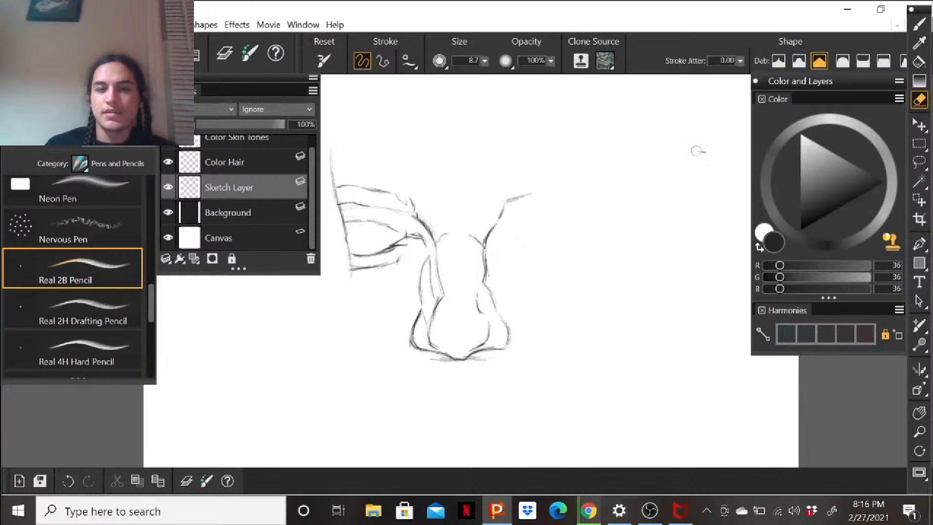
Pencil a light cheek crease running down and outward from the left nostril wing and outline the philtrum below the nose.
click(922, 23)
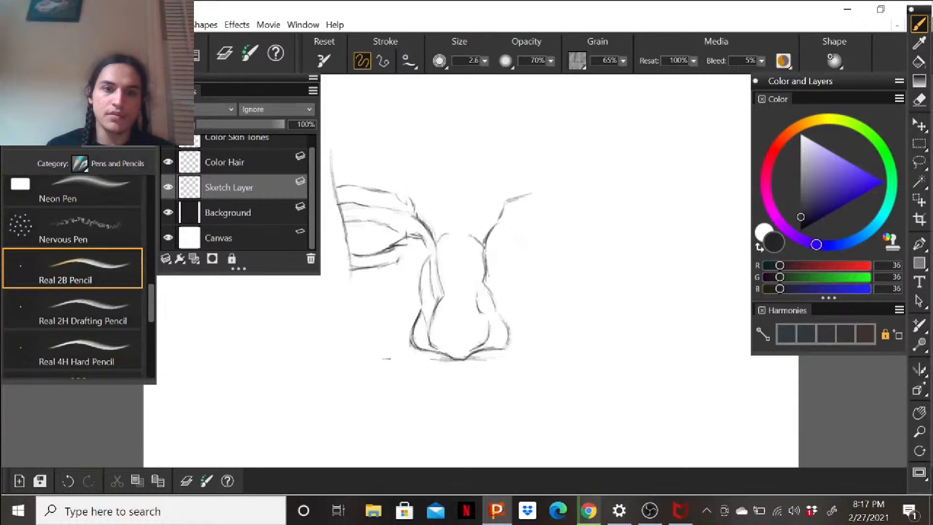
drag(373, 366, 406, 340)
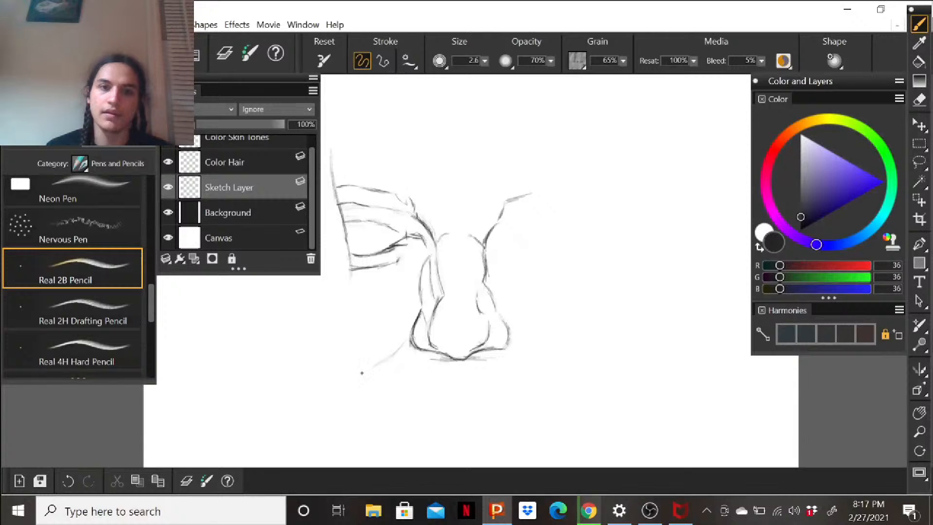
drag(359, 379, 365, 377)
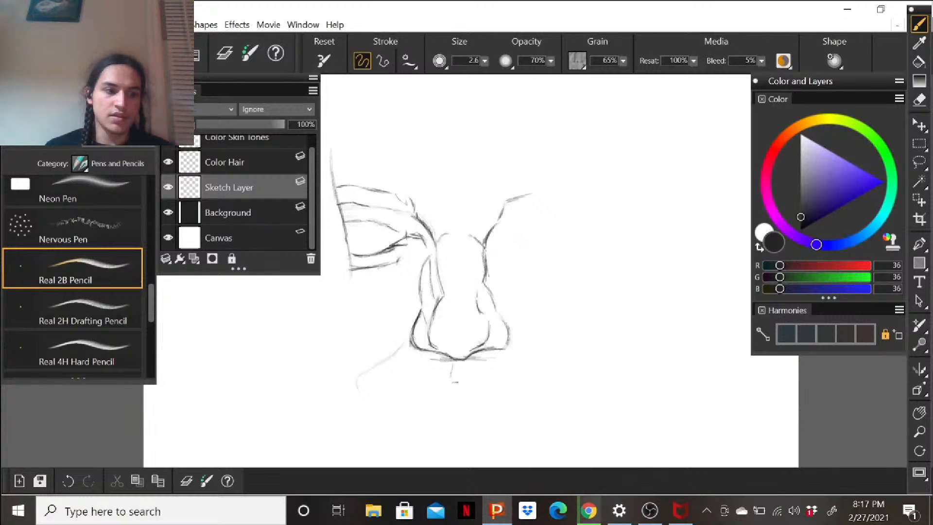
drag(453, 381, 480, 384)
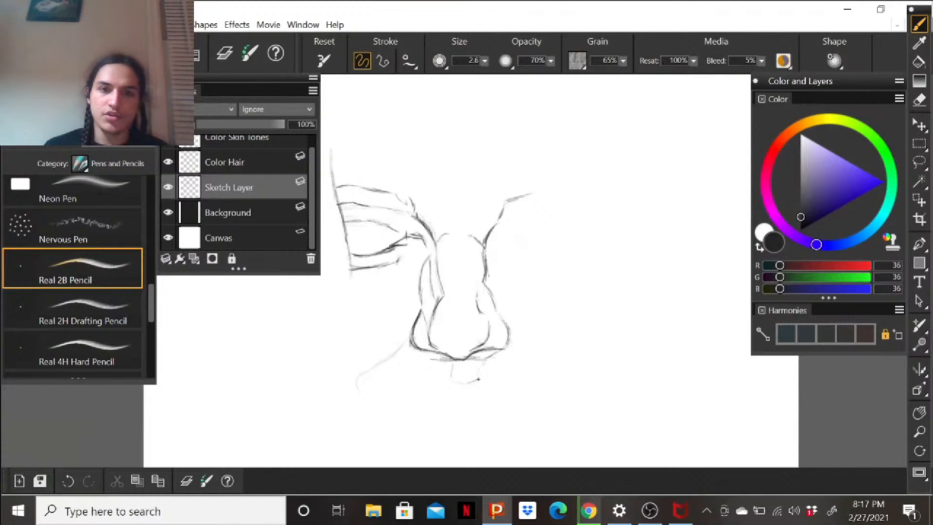
drag(483, 364, 492, 362)
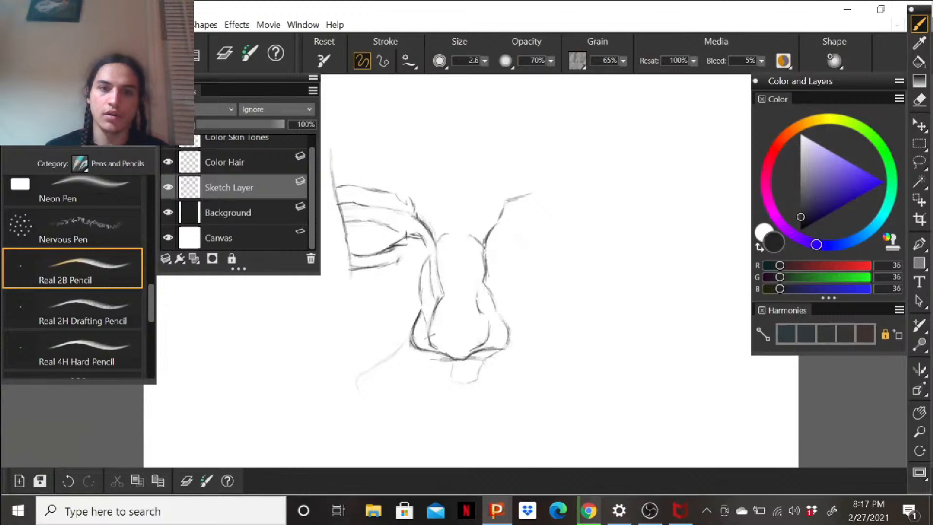
Draw a small double curve directly beneath the nose tip with the Real 2B Pencil.
click(920, 100)
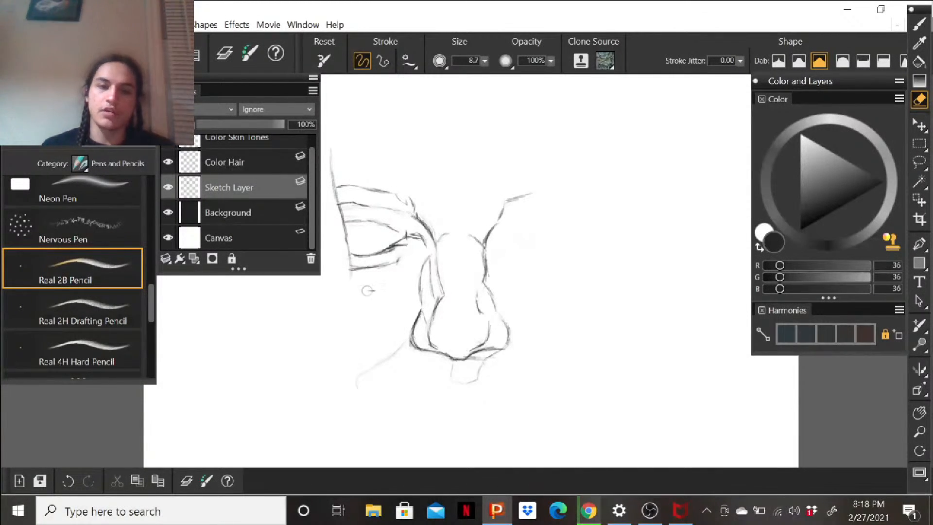
click(920, 24)
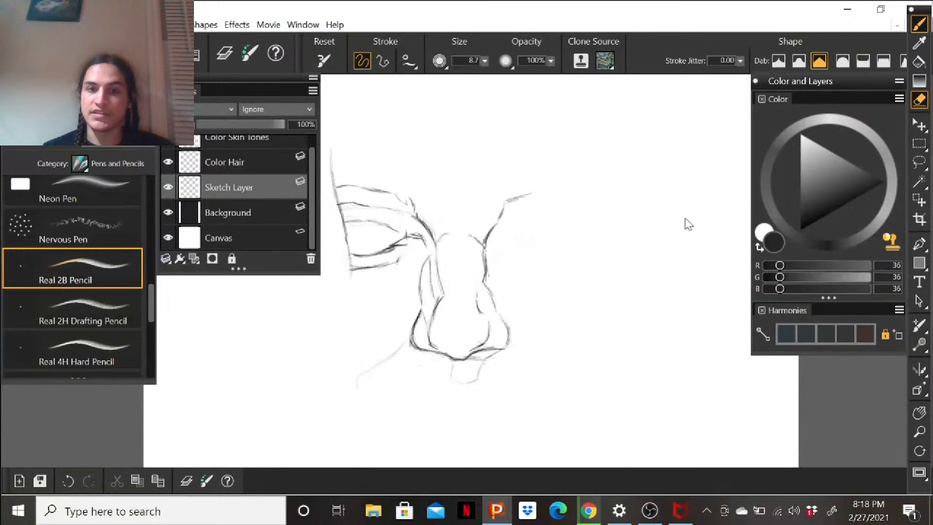
key(b)
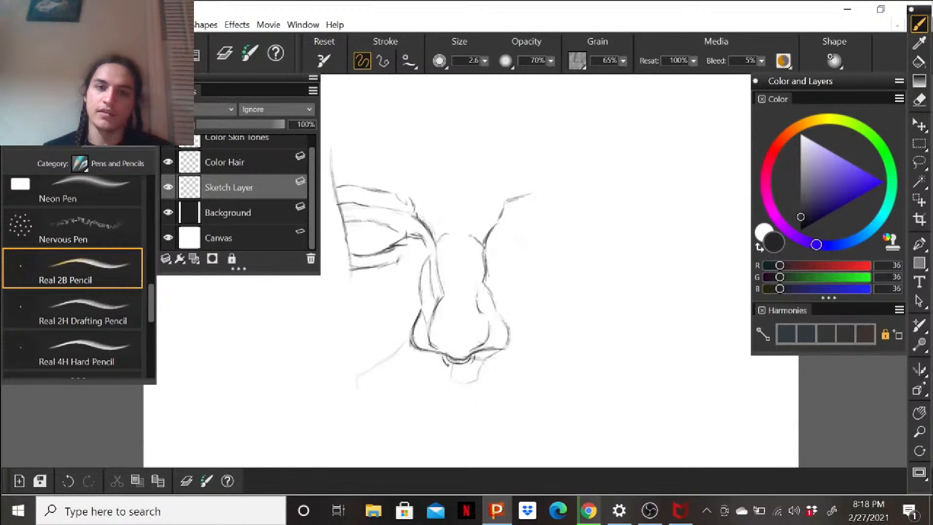
drag(448, 366, 464, 367)
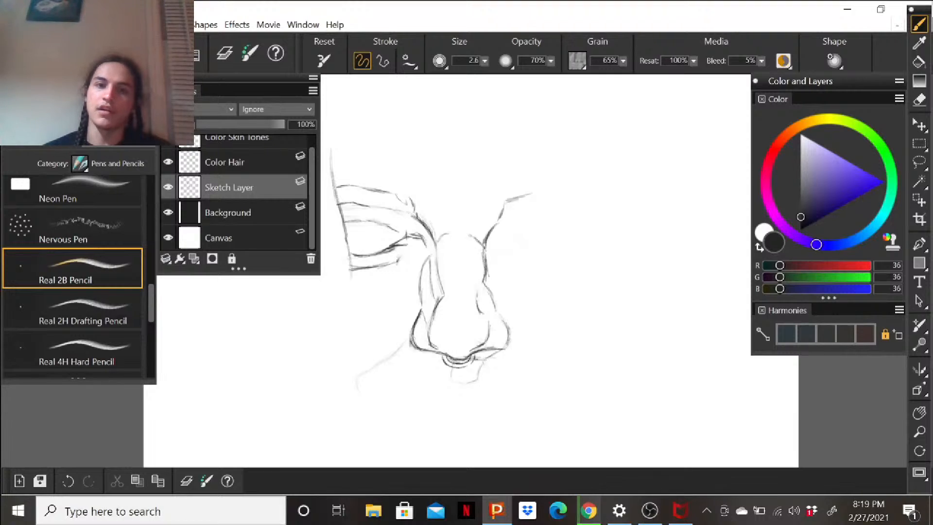
Darken the right nostril wing's outer edge and strengthen the contour above it toward the nose bridge.
click(919, 100)
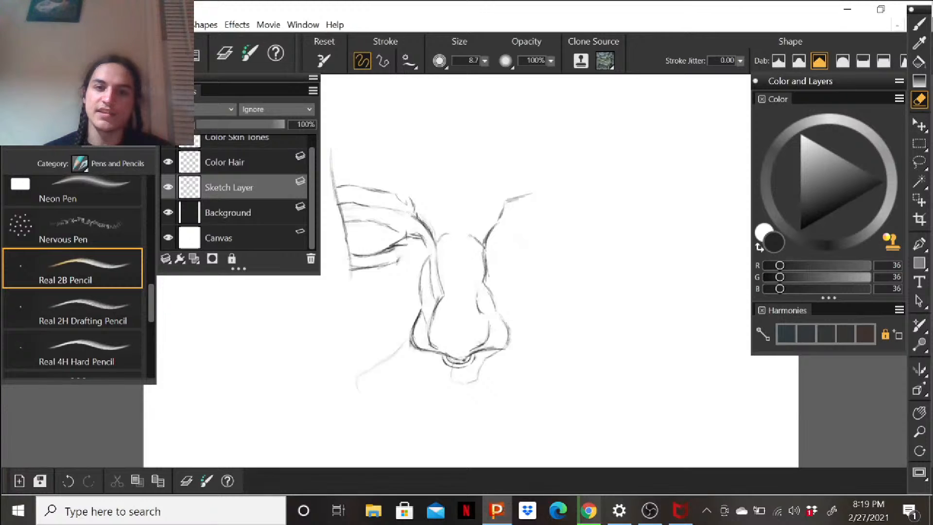
click(919, 24)
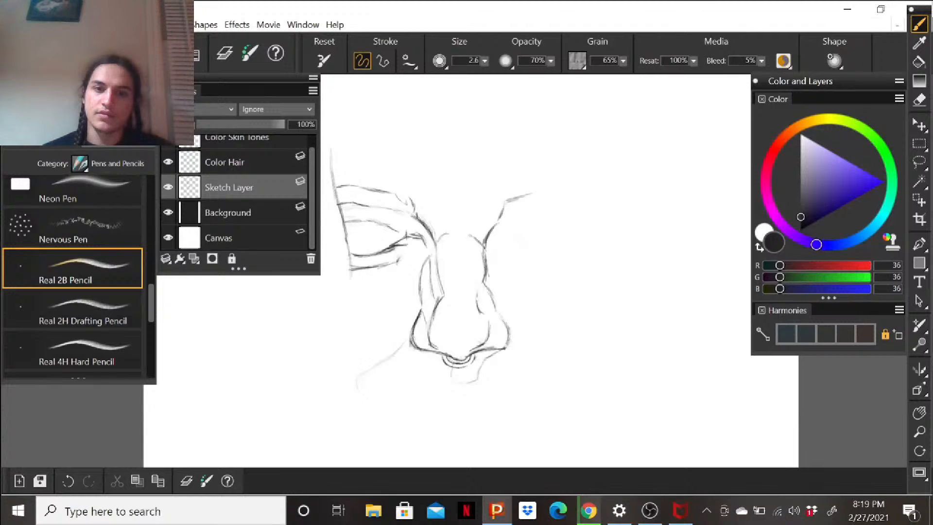
drag(506, 348, 503, 319)
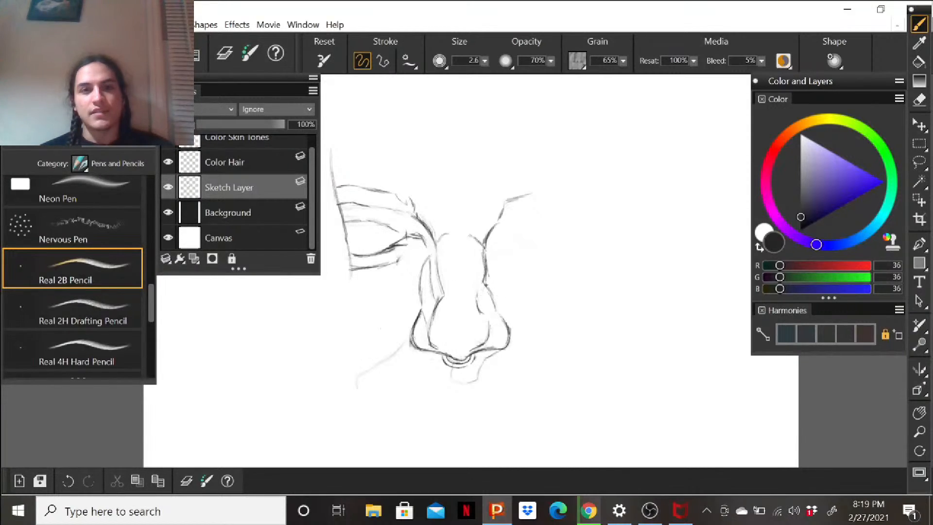
drag(488, 289, 496, 309)
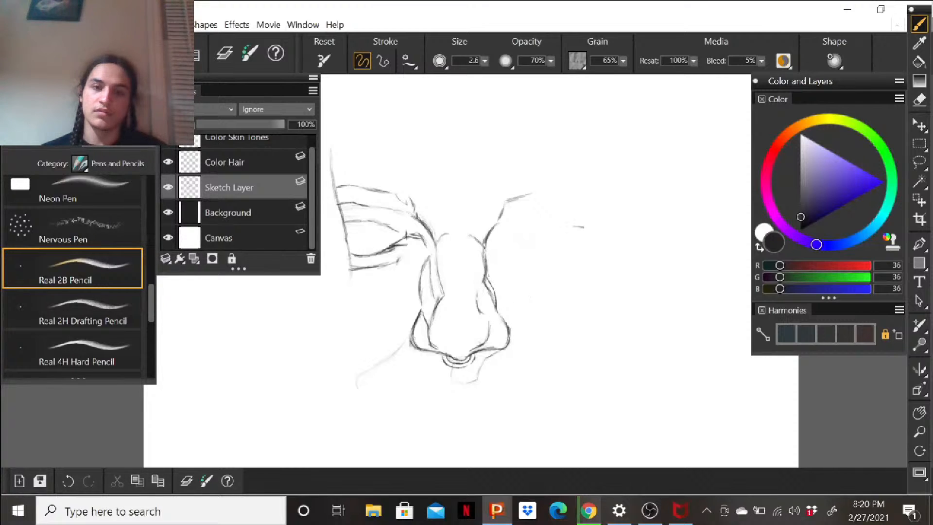
Refine the inner curve above the right nostril wing and add a crease line from the bridge toward the right eye.
click(920, 101)
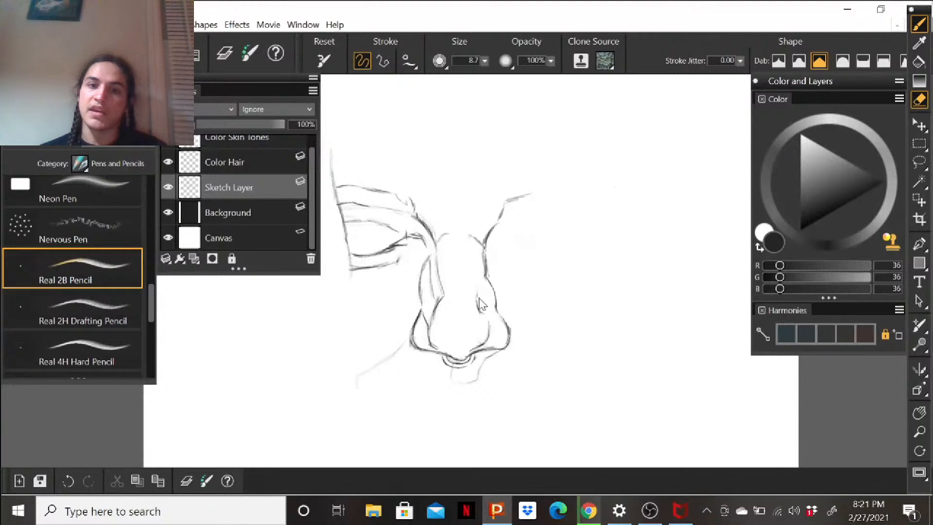
key(b)
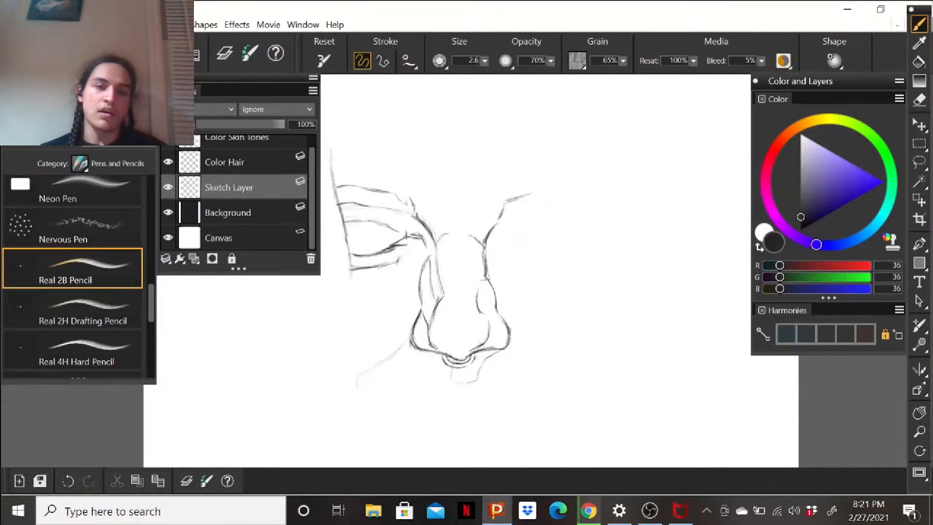
drag(477, 287, 488, 299)
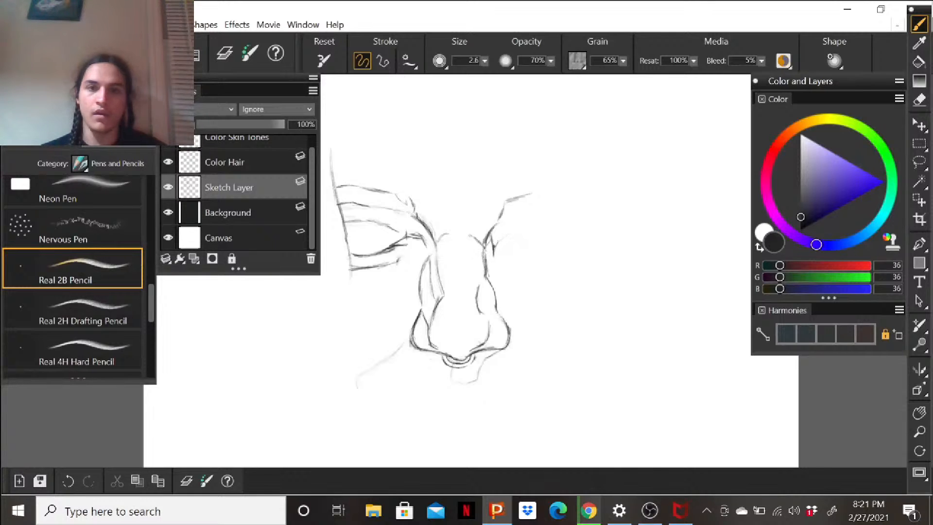
drag(497, 244, 521, 227)
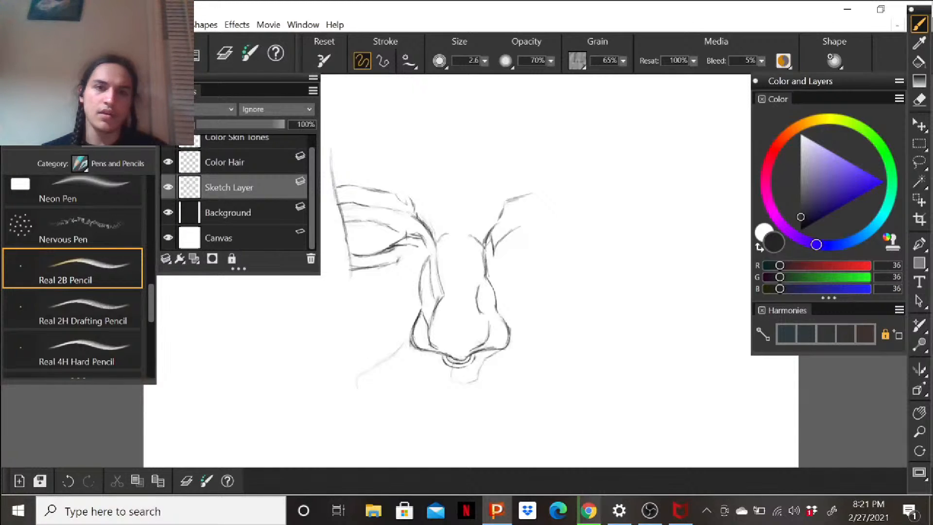
Erase excess lines around the left eye's inner corner and thin the contour from the brow to the nose bridge.
click(919, 100)
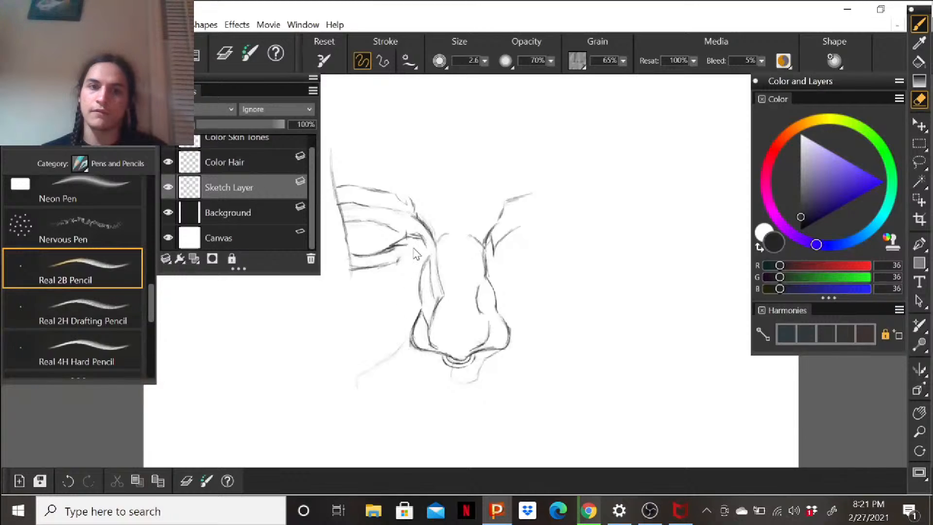
drag(410, 232, 407, 233)
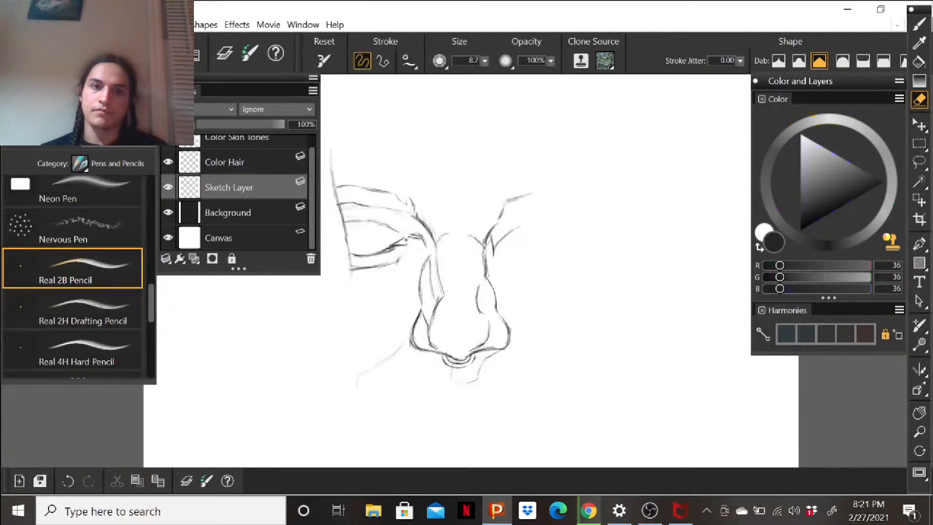
click(920, 27)
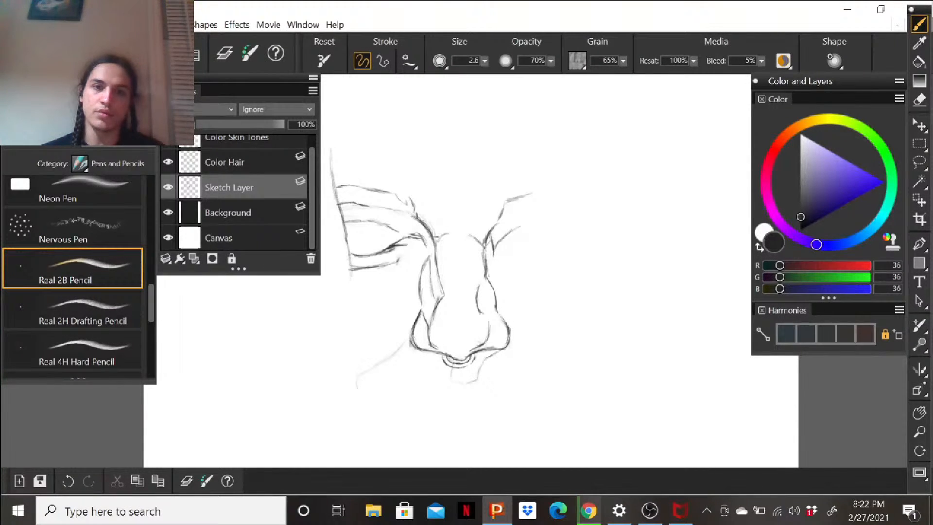
click(919, 99)
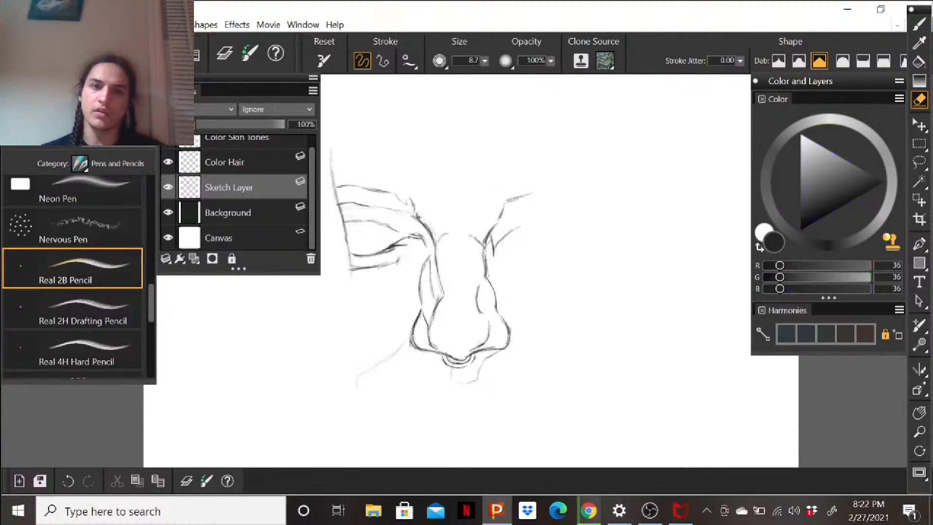
drag(425, 224, 427, 226)
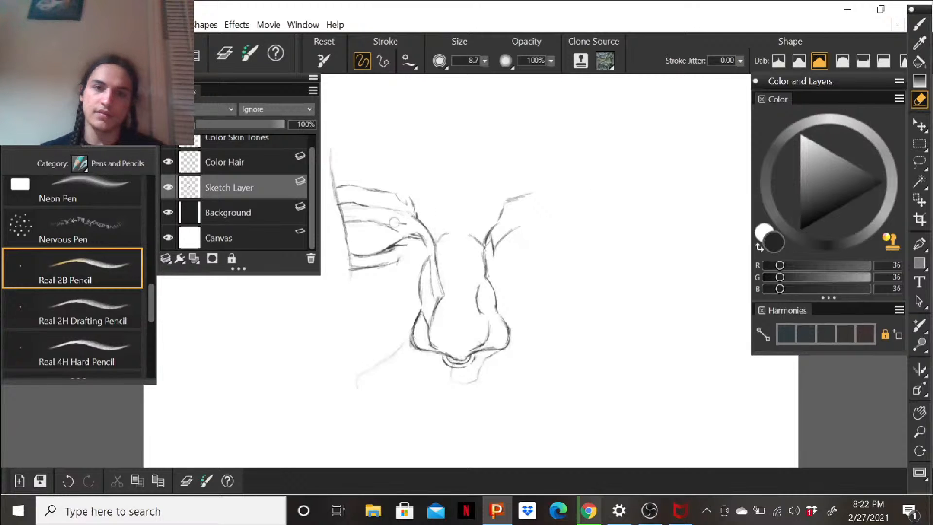
drag(415, 234, 424, 238)
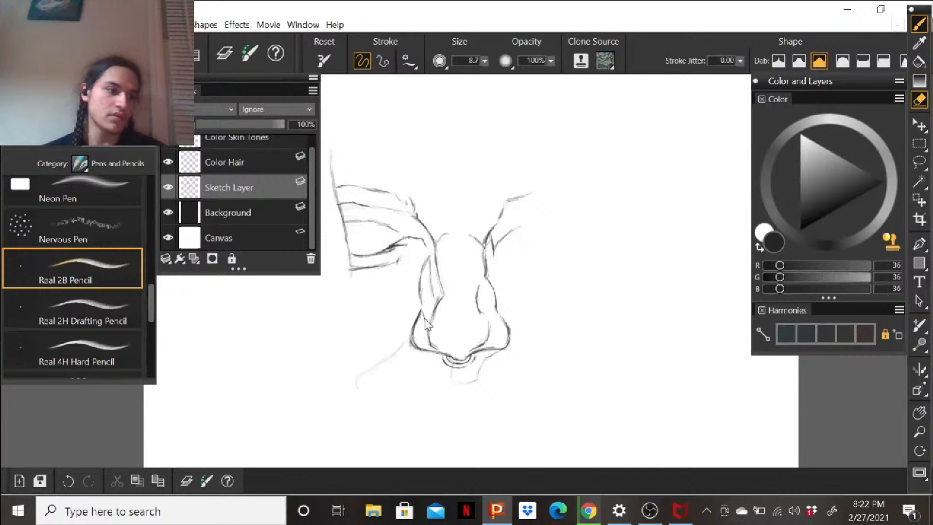
Redraw the left eye's inner corner in pencil, then erase the heavy lower lid line and replace it with a thinner curve.
key(b)
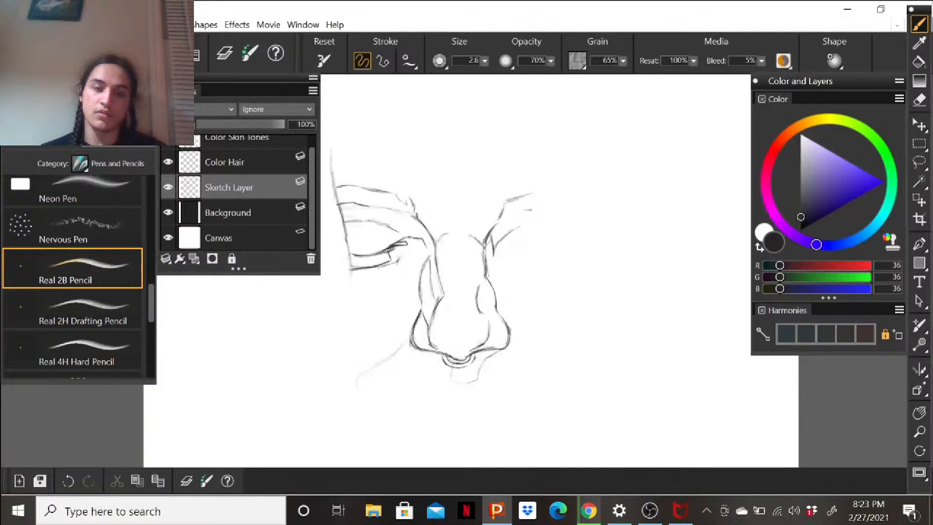
click(919, 99)
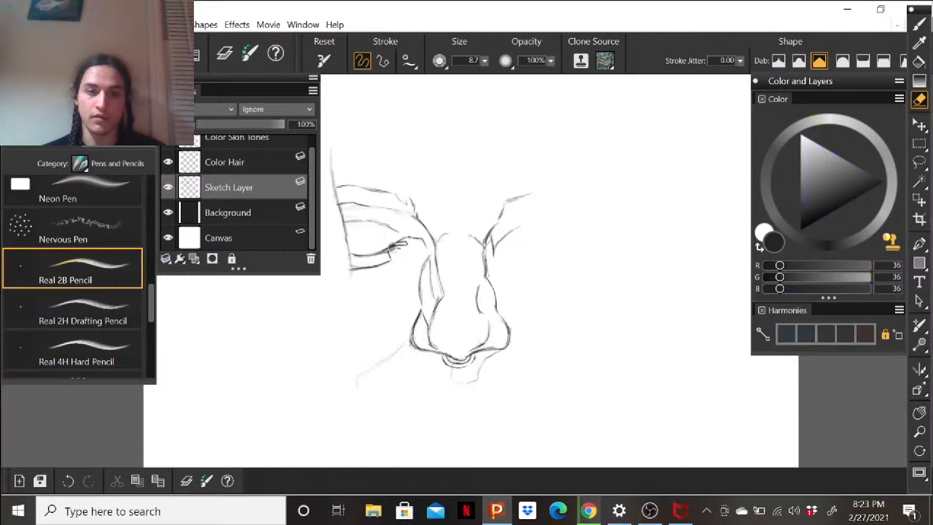
drag(354, 266, 384, 268)
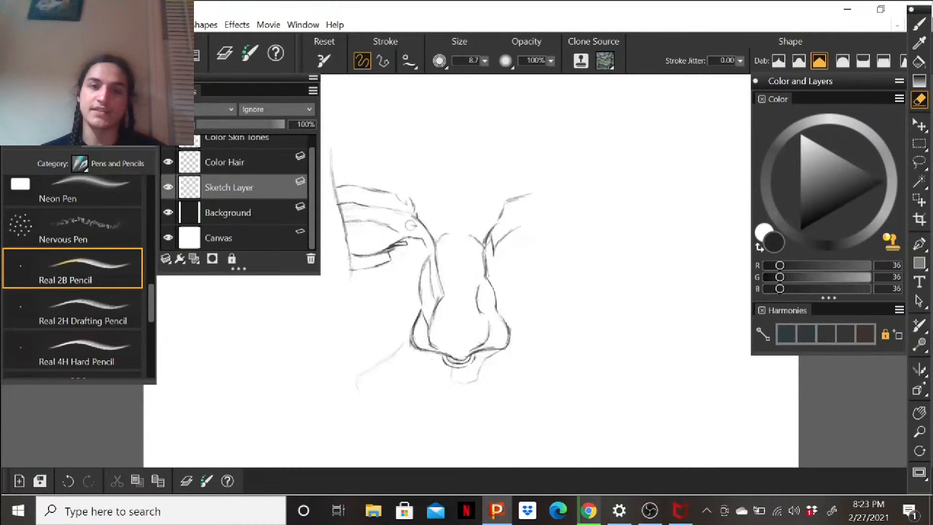
mouse_move(394, 264)
mouse_down()
mouse_move(374, 265)
mouse_move(384, 265)
mouse_up()
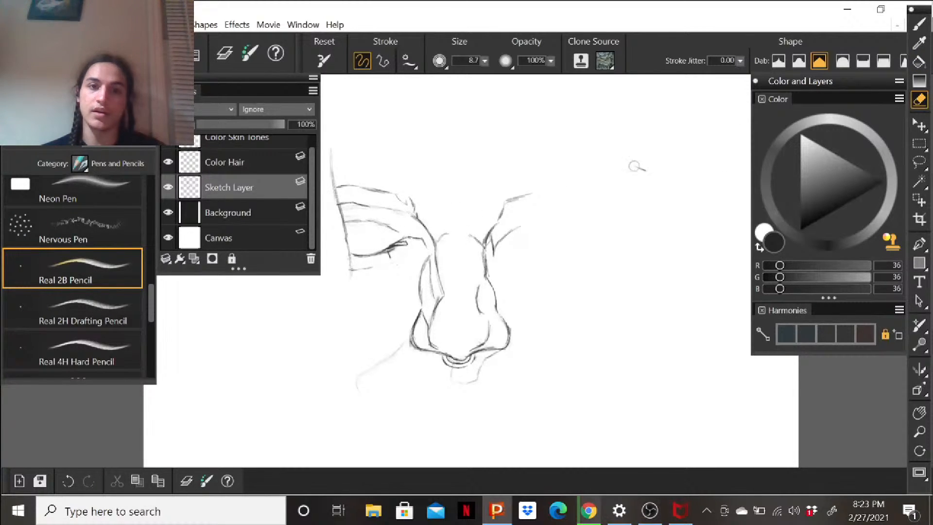
click(919, 23)
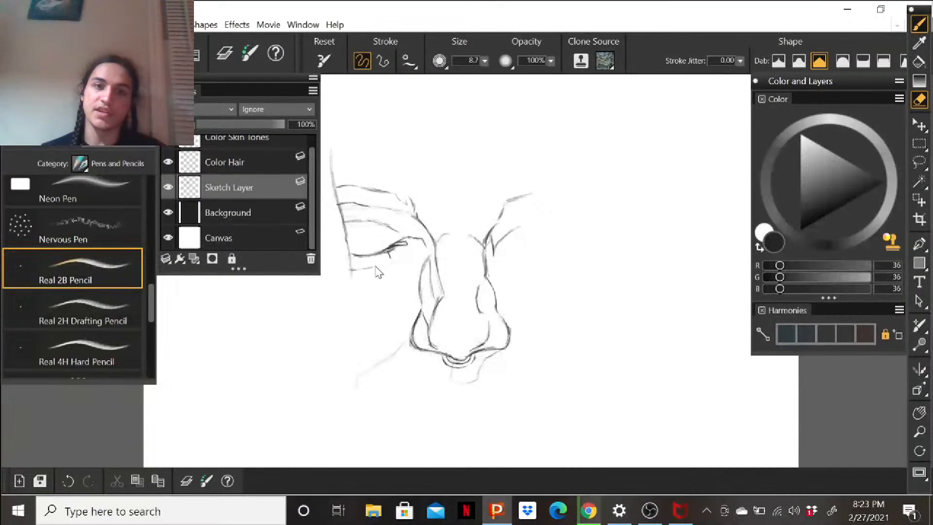
key(b)
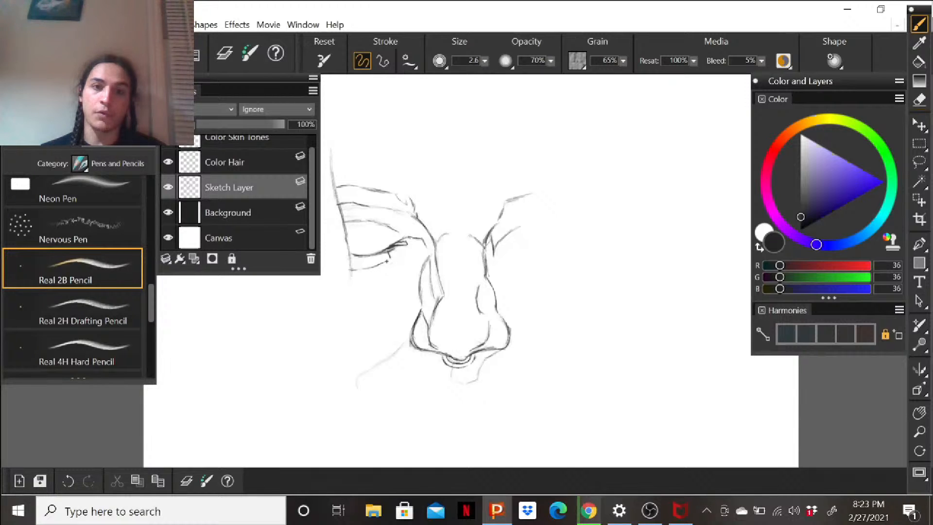
drag(372, 268, 385, 264)
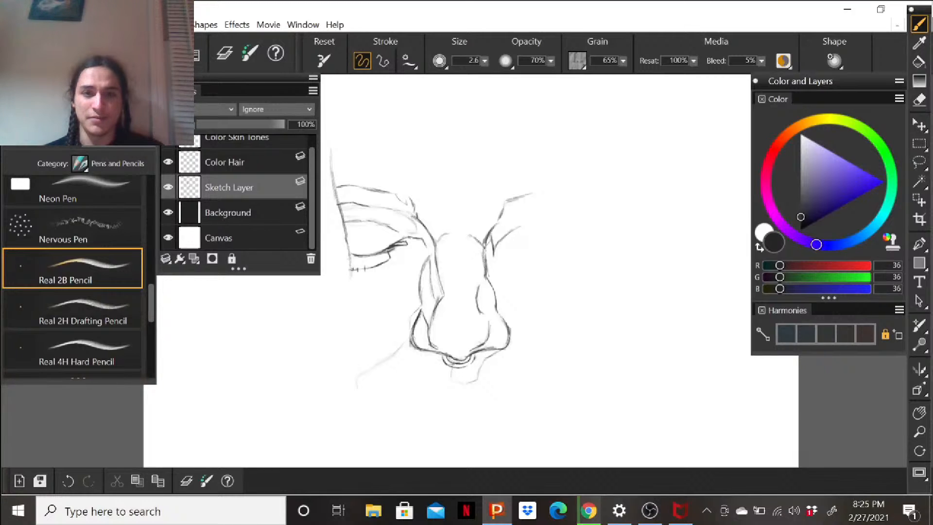
Strengthen the philtrum's lower edge beneath the nose with the Real 2B Pencil.
click(919, 100)
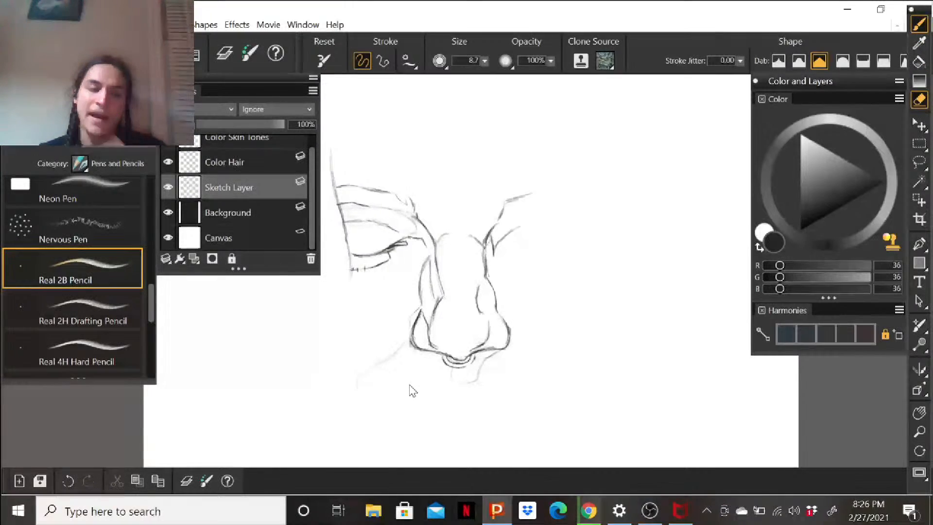
key(b)
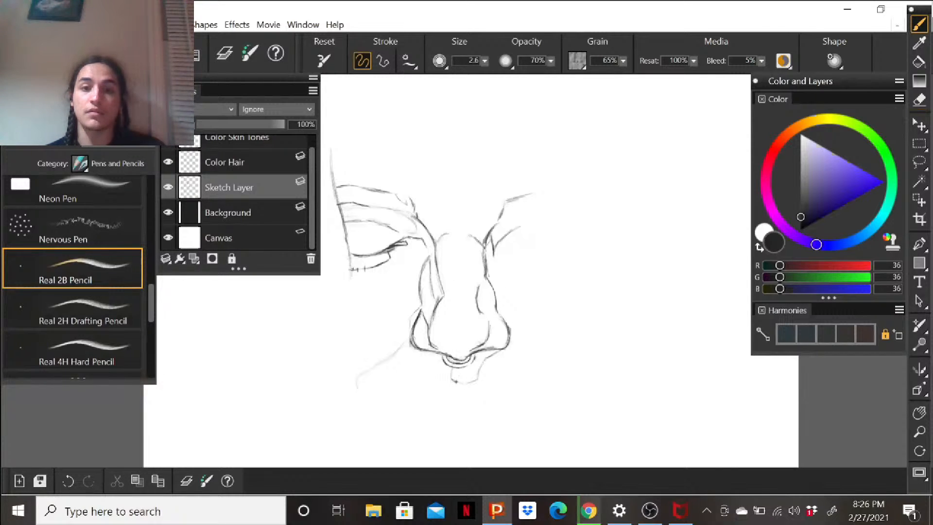
drag(602, 377, 611, 371)
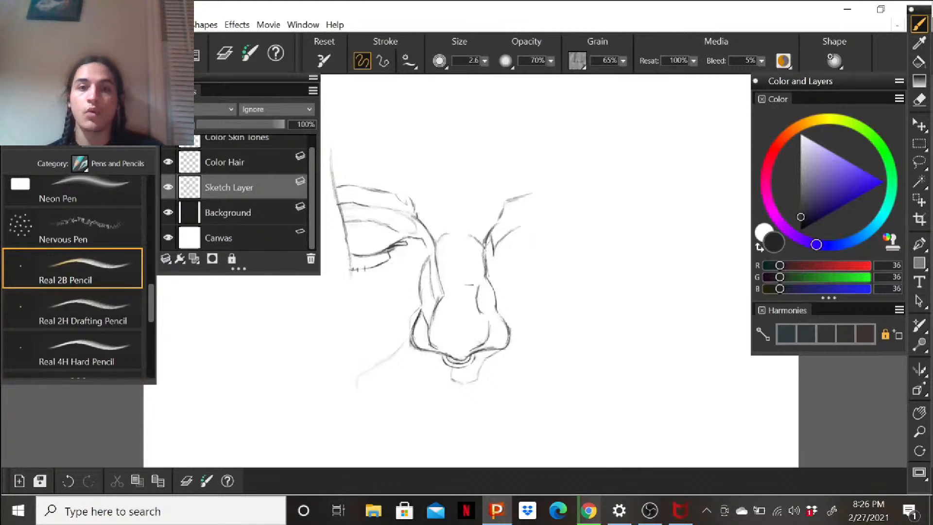
Erase the crease line running from the nose bridge toward the right eye.
click(920, 100)
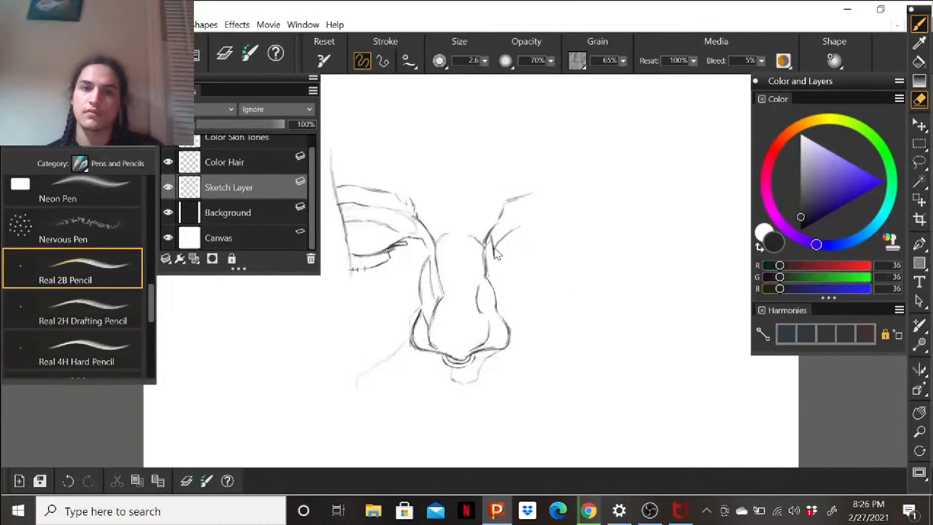
mouse_move(493, 250)
mouse_down()
mouse_move(515, 230)
mouse_move(491, 248)
mouse_up()
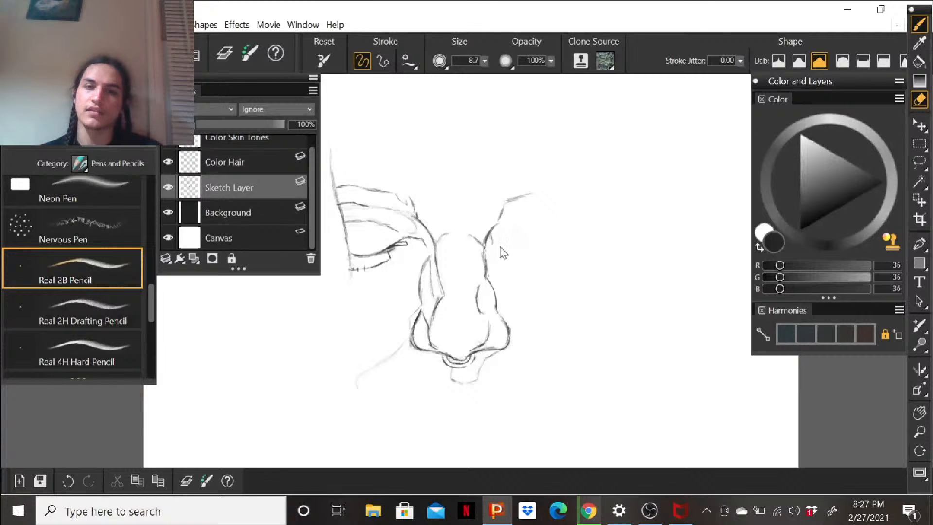
Try to mark the right eye's placement with short Real 2B Pencil strokes beside the nose bridge.
key(b)
drag(495, 242, 503, 244)
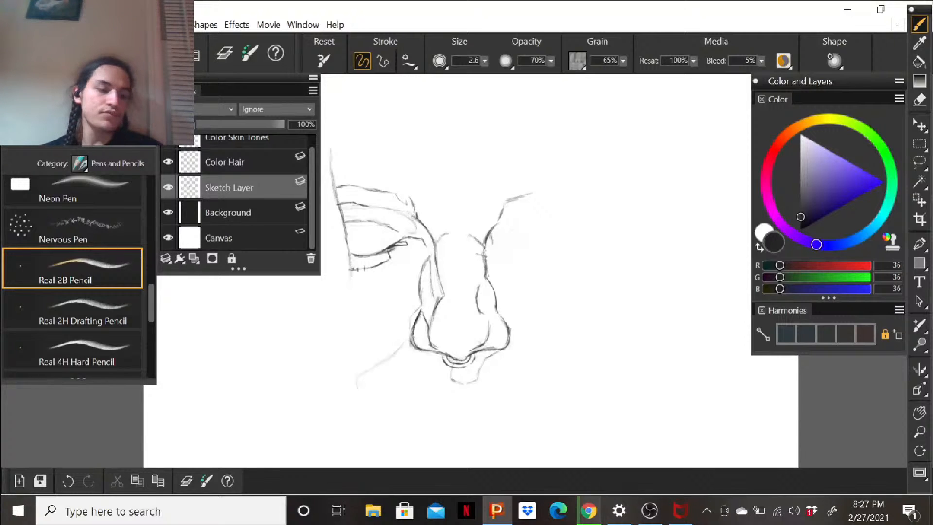
drag(526, 271, 536, 274)
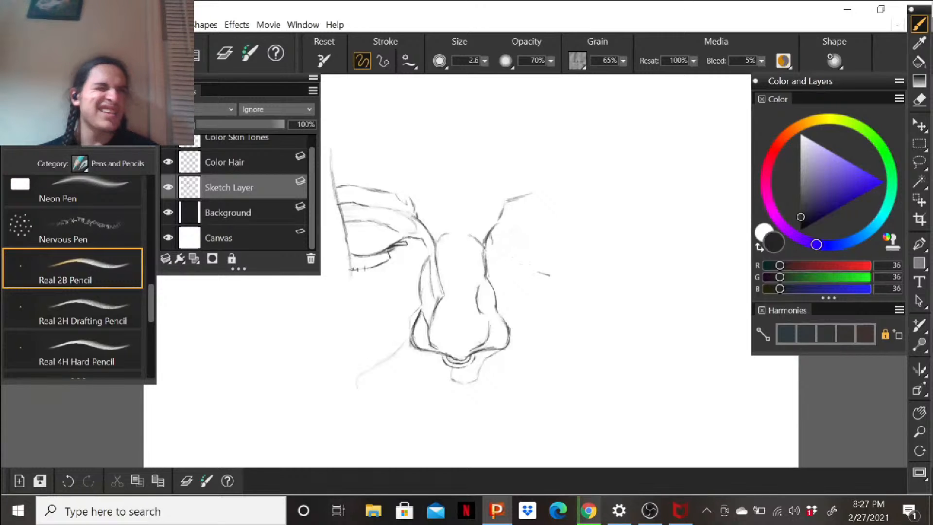
drag(549, 281, 564, 274)
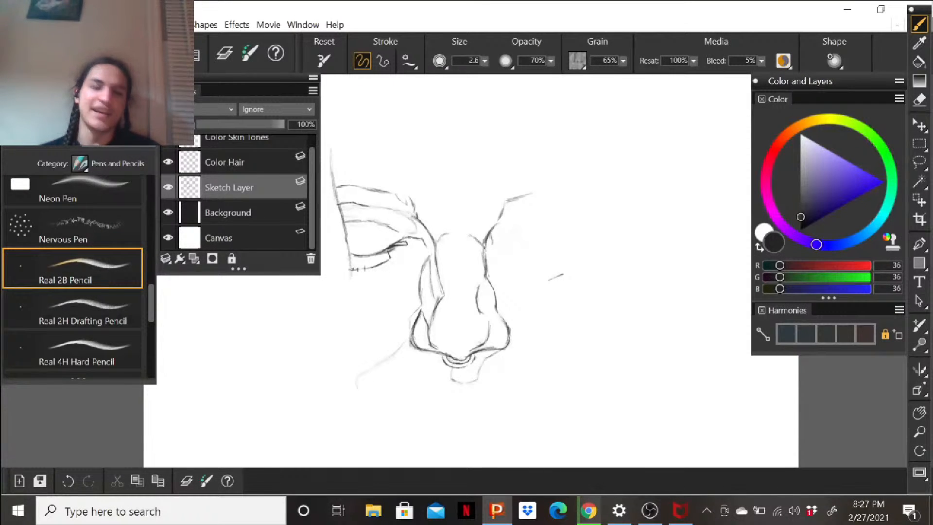
key(ctrl+z)
drag(510, 239, 497, 241)
key(ctrl+z)
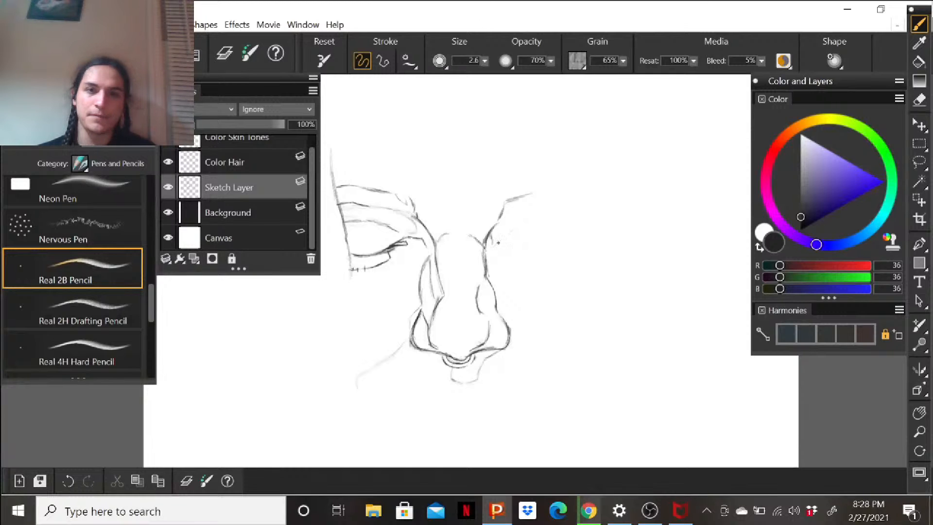
Sketch the right eye's inner corner rising from the nose bridge and extend the right brow stroke outward in pencil.
drag(495, 245, 521, 224)
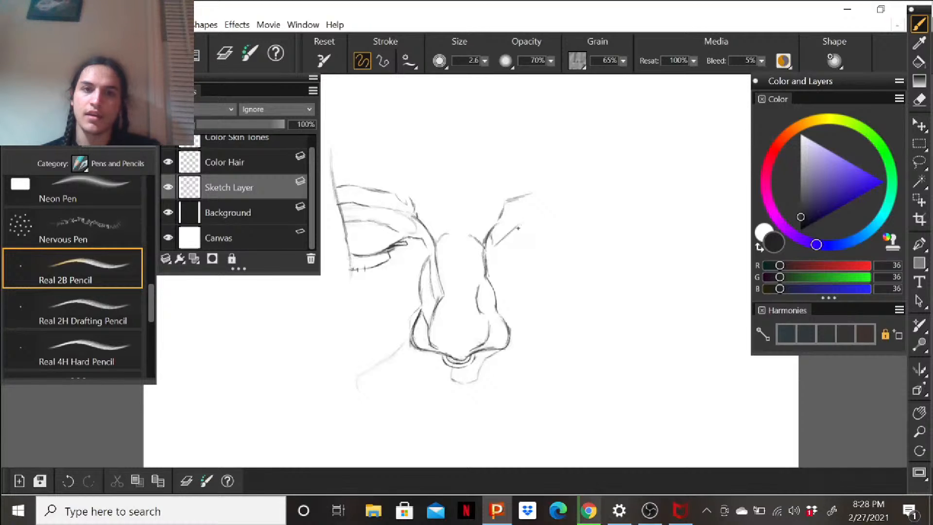
drag(515, 227, 530, 233)
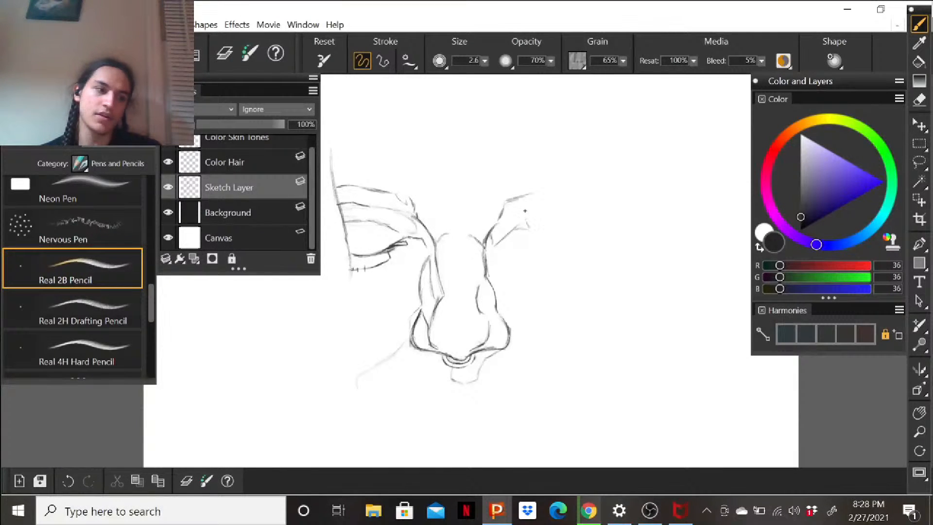
drag(524, 219, 541, 197)
key(ctrl+z)
key(ctrl+z)
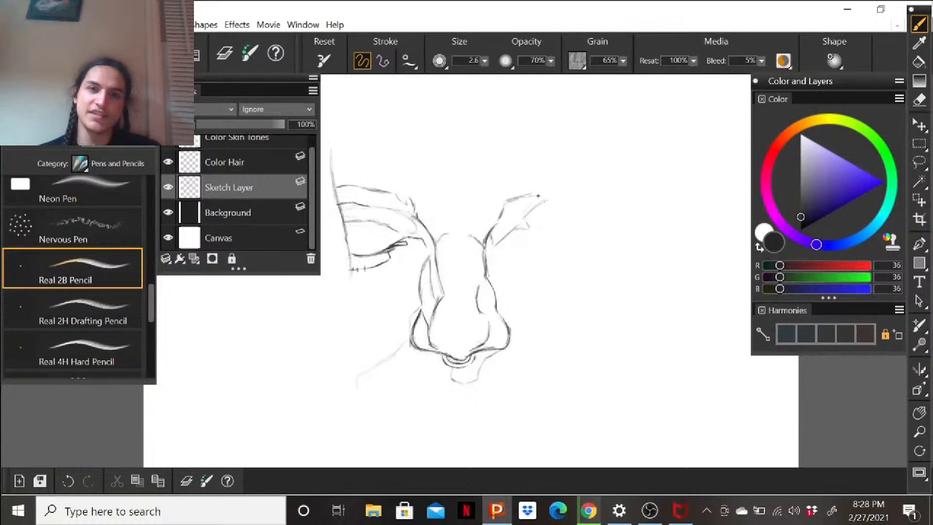
drag(532, 195, 548, 197)
drag(531, 197, 544, 197)
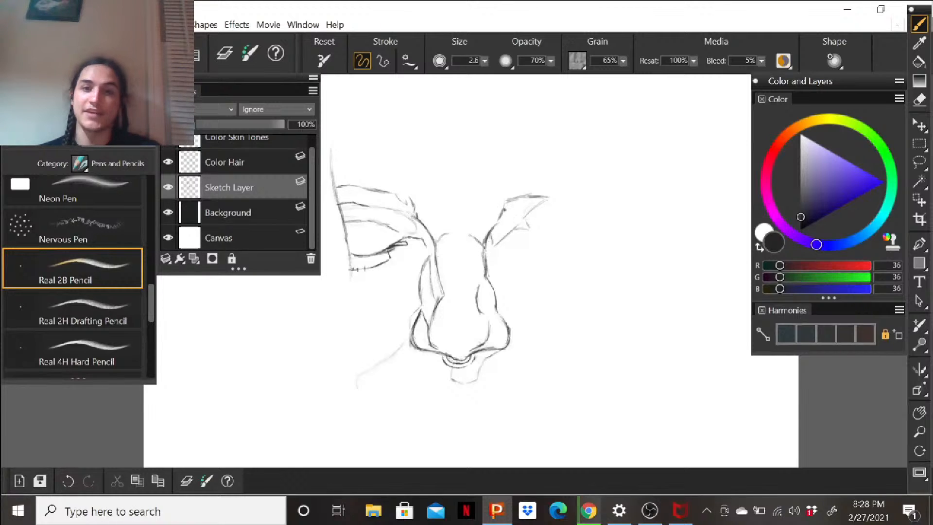
Erase the right brow strokes above the right eye's inner corner.
click(919, 100)
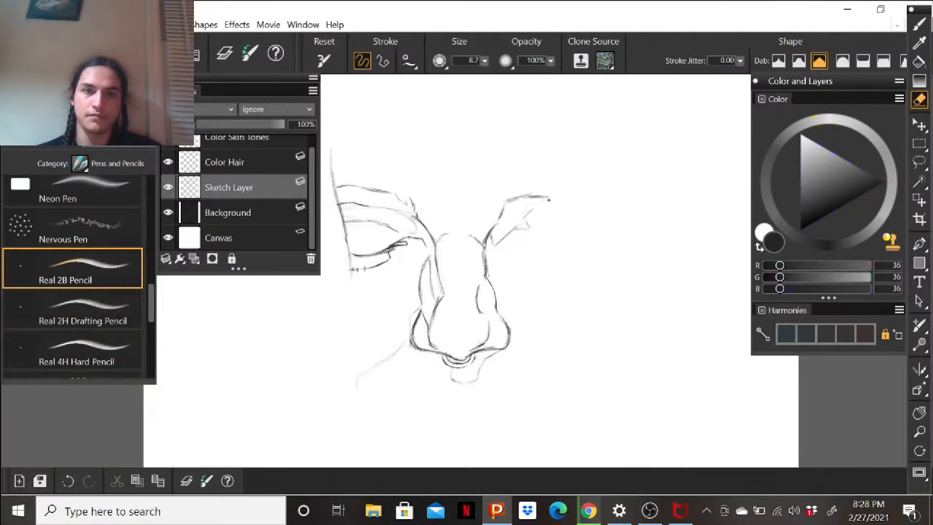
drag(547, 200, 503, 205)
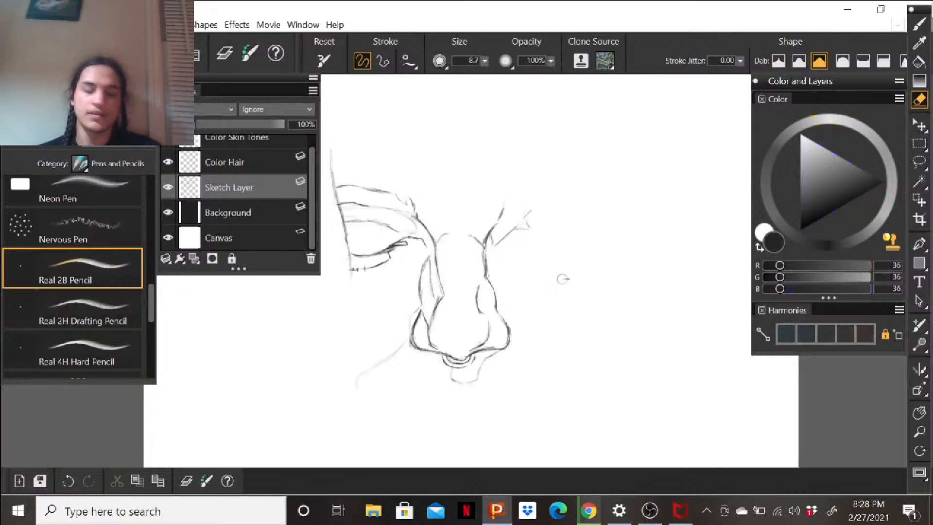
key(ctrl+minus)
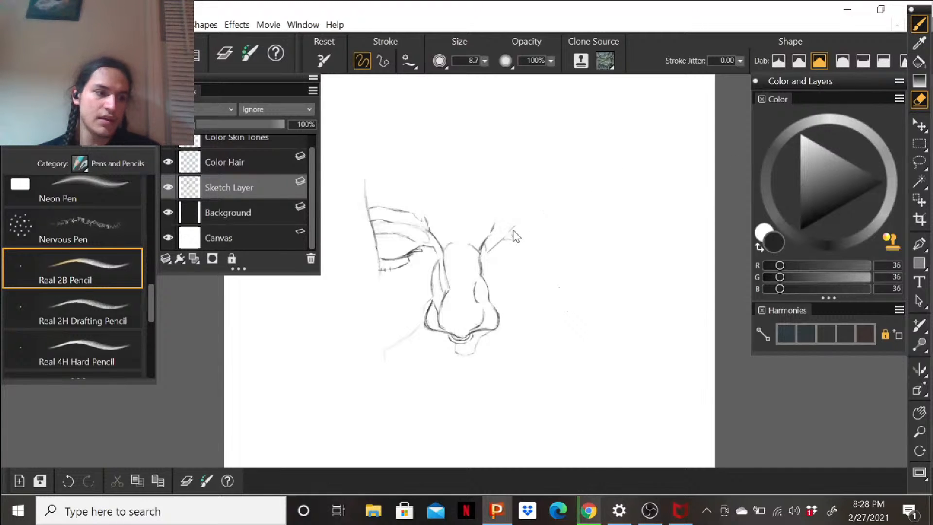
Sketch a short upper lip contour and a mouth line below the philtrum with the Real 2B Pencil.
key(b)
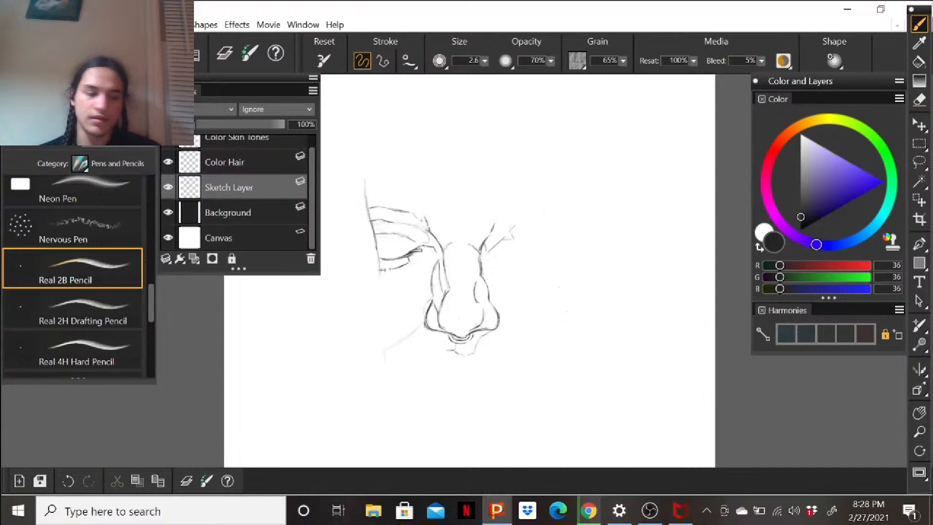
drag(450, 367, 456, 360)
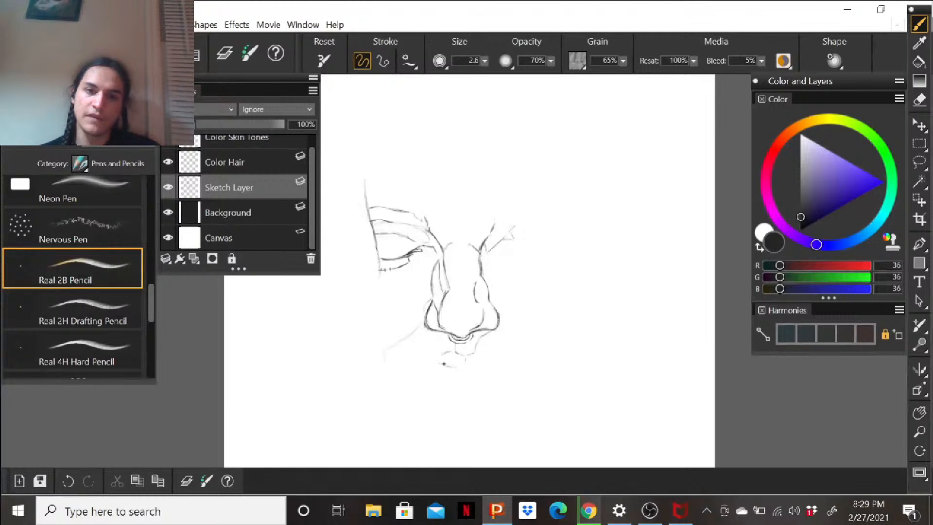
drag(467, 369, 495, 366)
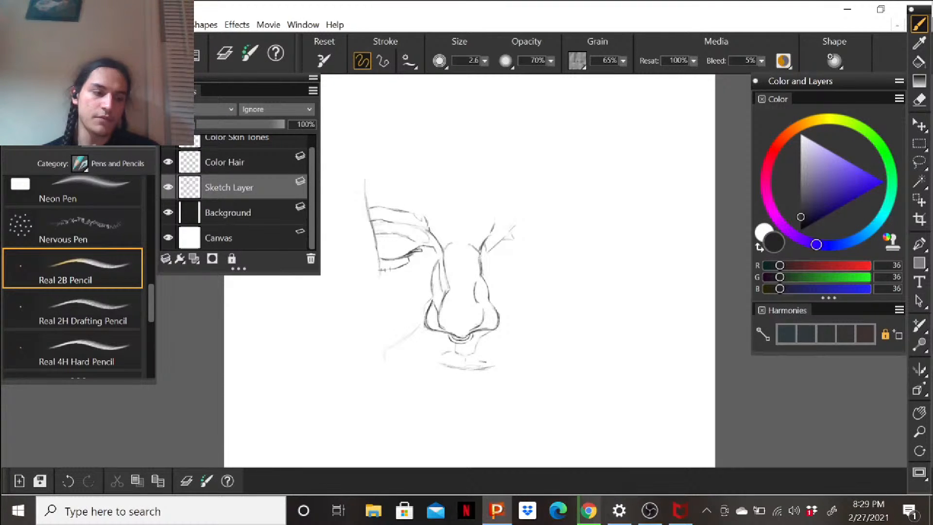
mouse_move(466, 371)
mouse_down()
mouse_move(491, 365)
mouse_move(470, 373)
mouse_move(429, 360)
mouse_move(475, 376)
mouse_up()
key(ctrl+z)
key(ctrl+z)
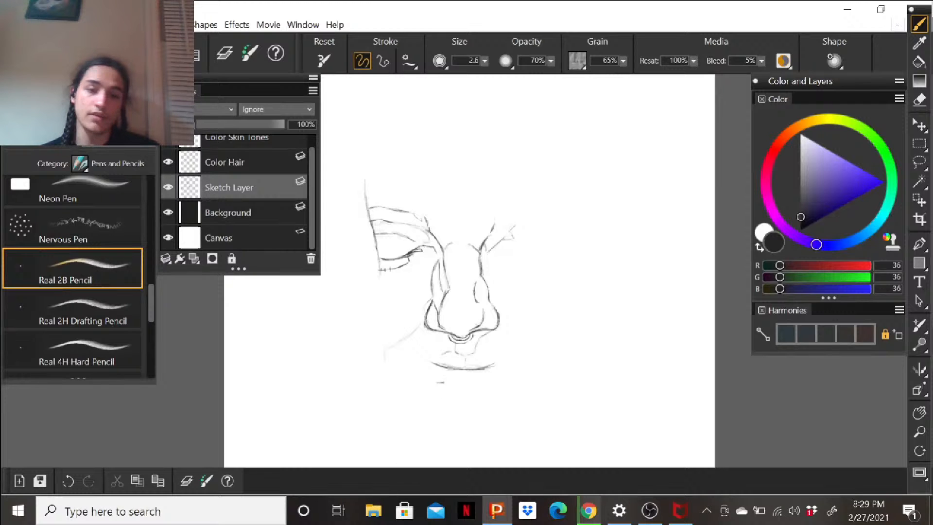
Extend the mouth line outward toward both mouth corners with light pencil strokes.
drag(439, 366, 423, 362)
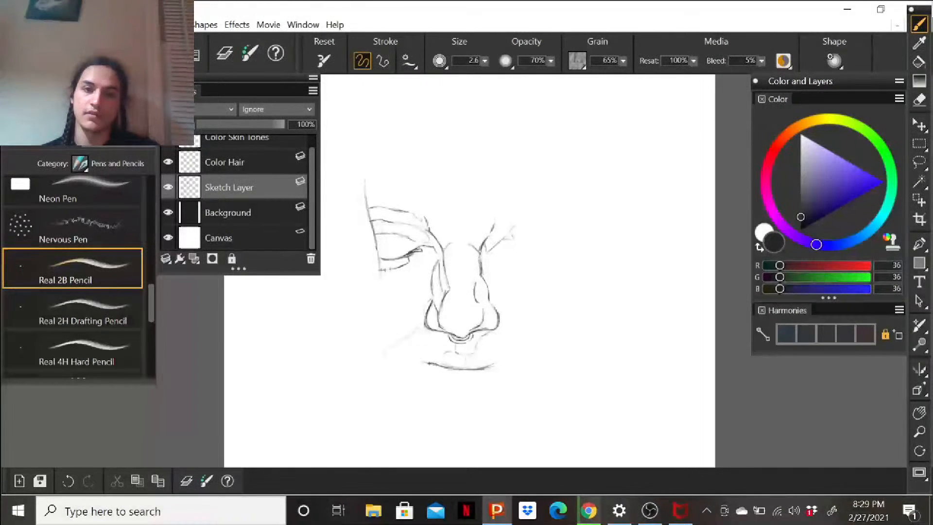
drag(486, 365, 508, 364)
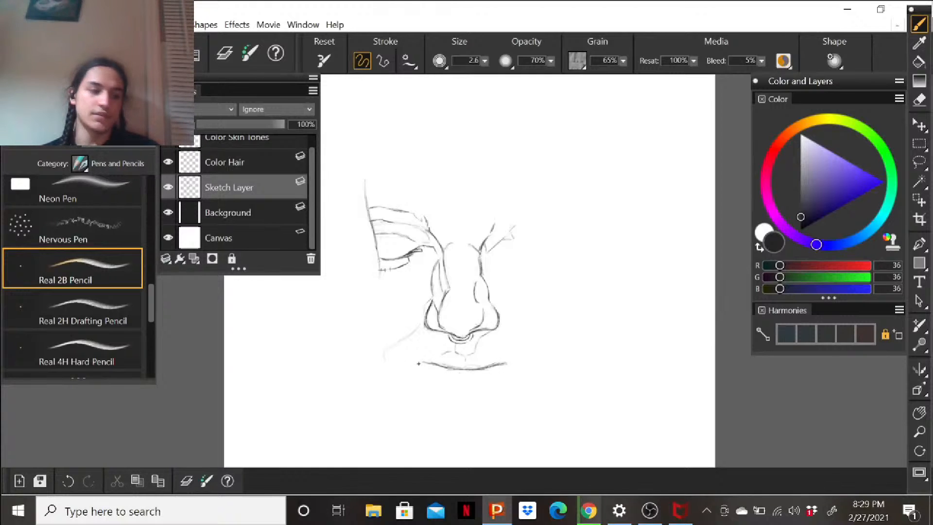
drag(412, 361, 419, 364)
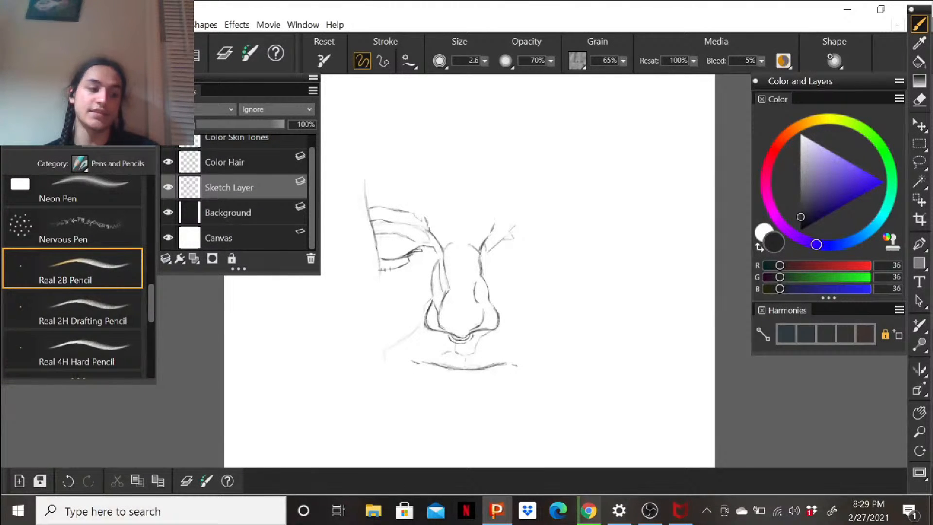
drag(394, 362, 410, 361)
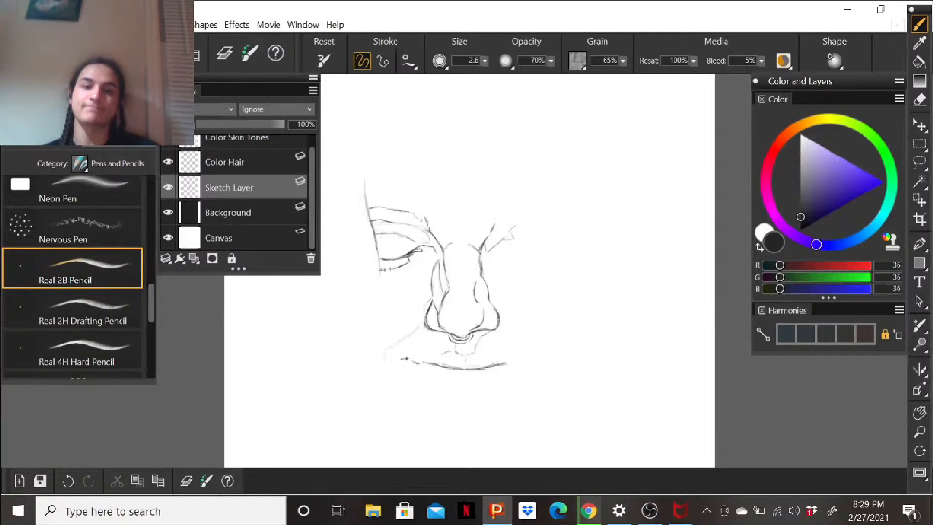
drag(507, 363, 518, 368)
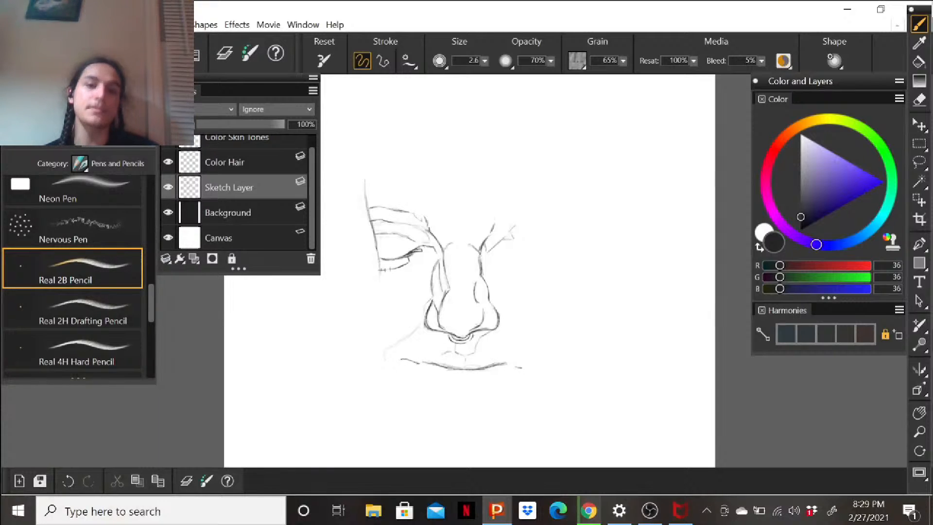
key(ctrl+z)
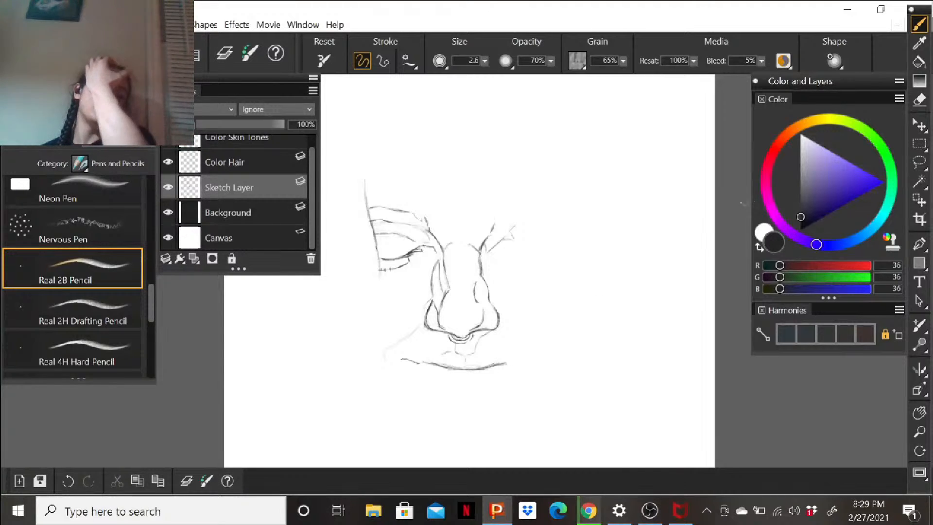
Erase the mouth line, the upper lip marks and the philtrum outline beneath the nose.
click(919, 100)
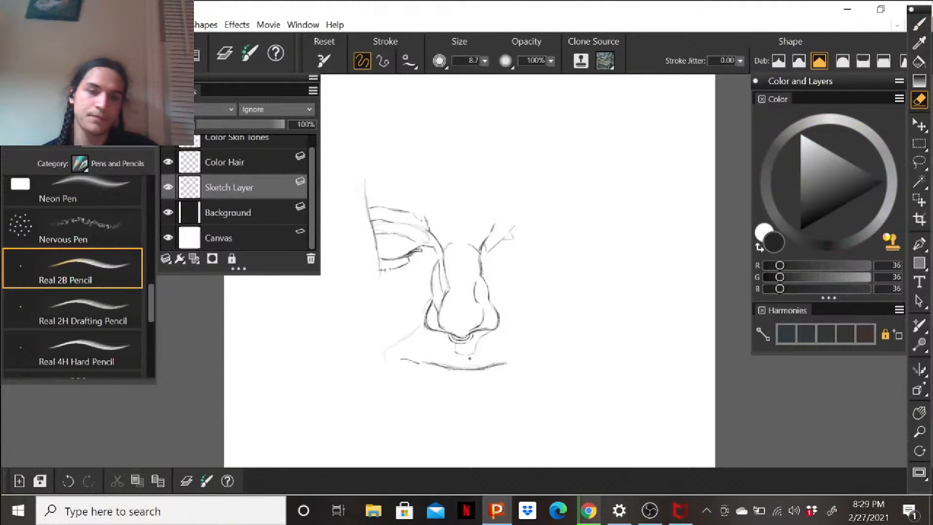
mouse_move(479, 352)
mouse_down()
mouse_move(517, 361)
mouse_move(438, 376)
mouse_move(438, 364)
mouse_move(406, 361)
mouse_up()
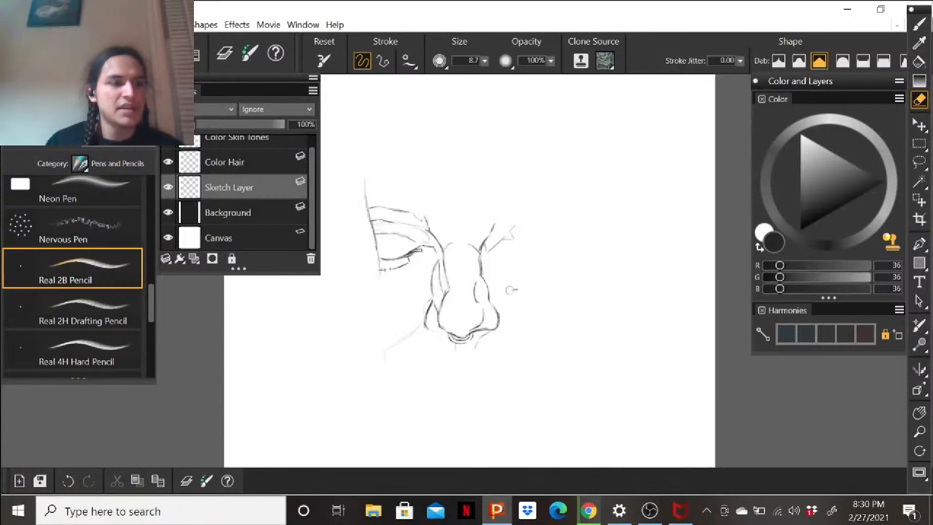
Redraw the philtrum edges and the upper lip's bow in pencil, extending the lip contour outward and adding a short centre line.
click(925, 26)
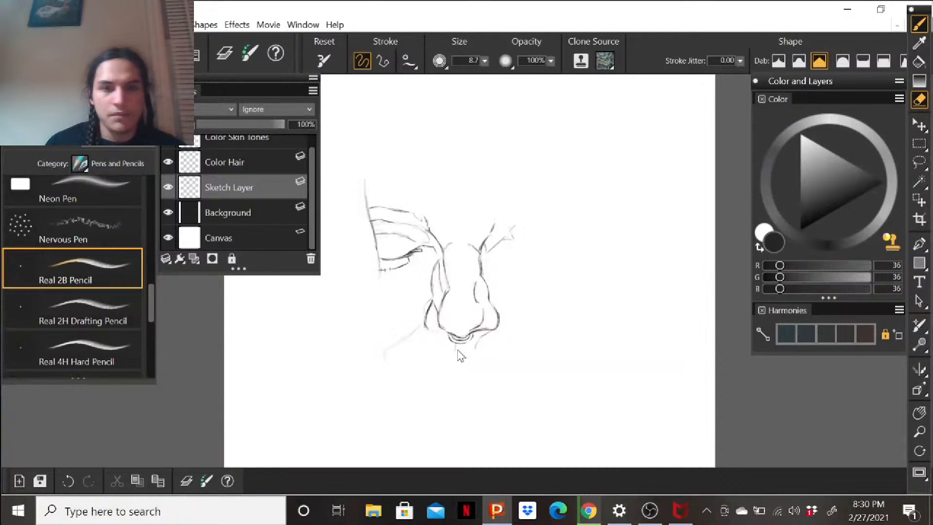
key(b)
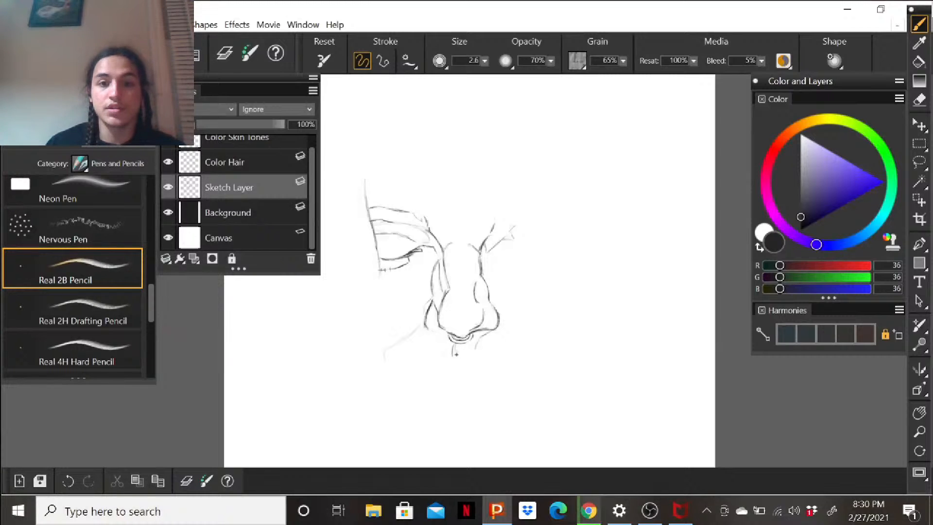
drag(455, 356, 470, 361)
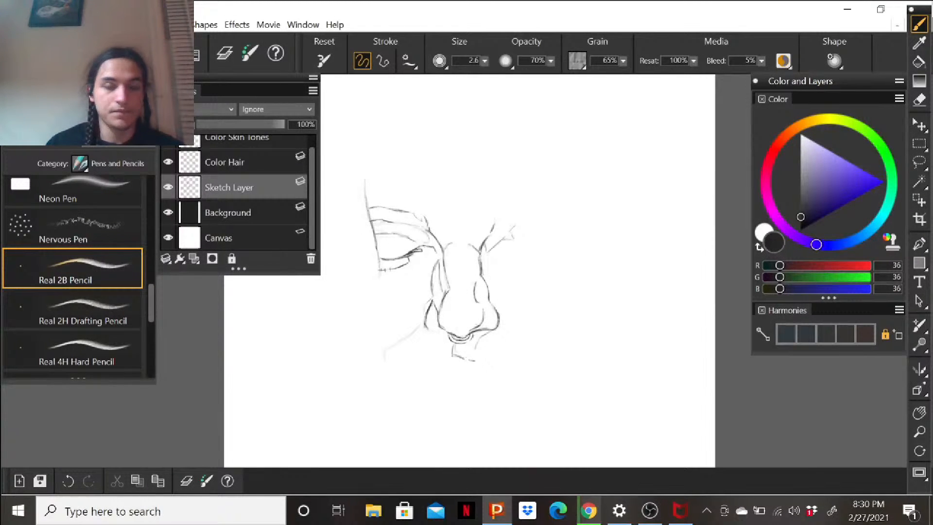
drag(469, 359, 476, 357)
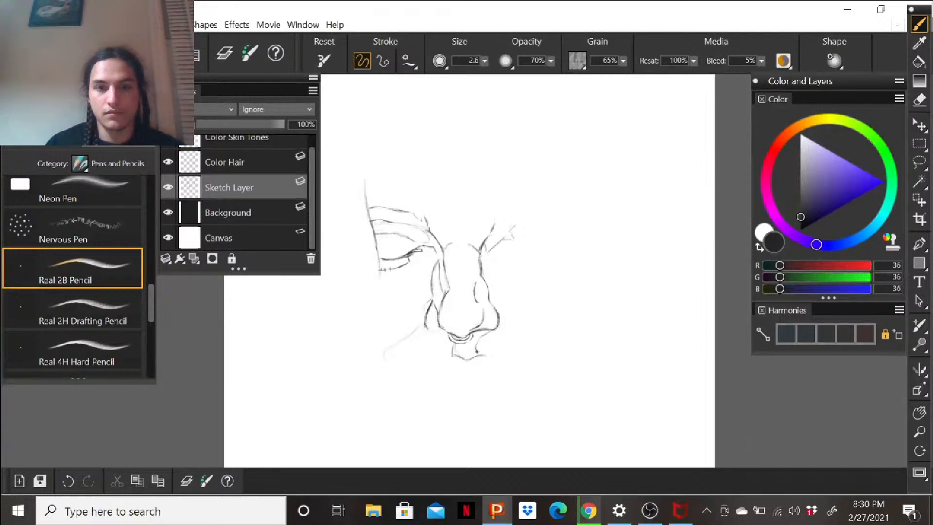
key(ctrl+z)
drag(453, 356, 463, 360)
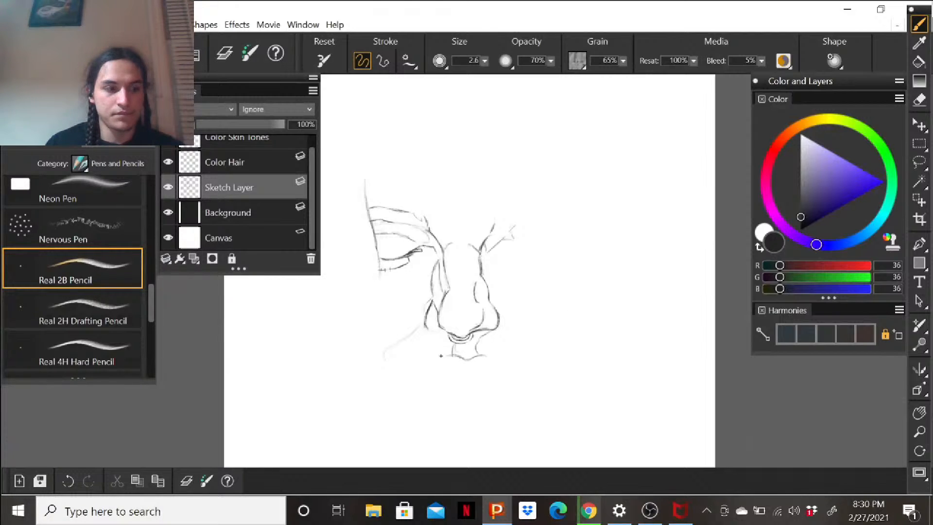
drag(437, 359, 426, 361)
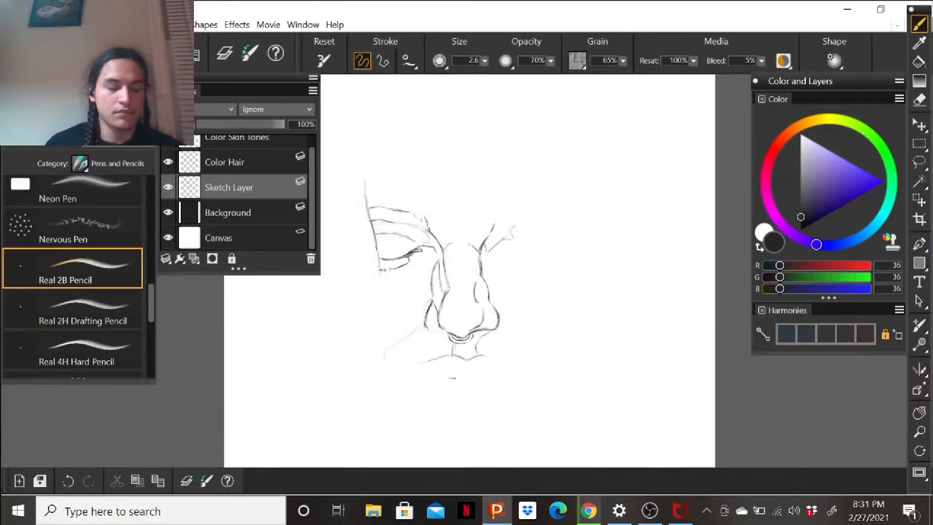
drag(464, 375, 472, 372)
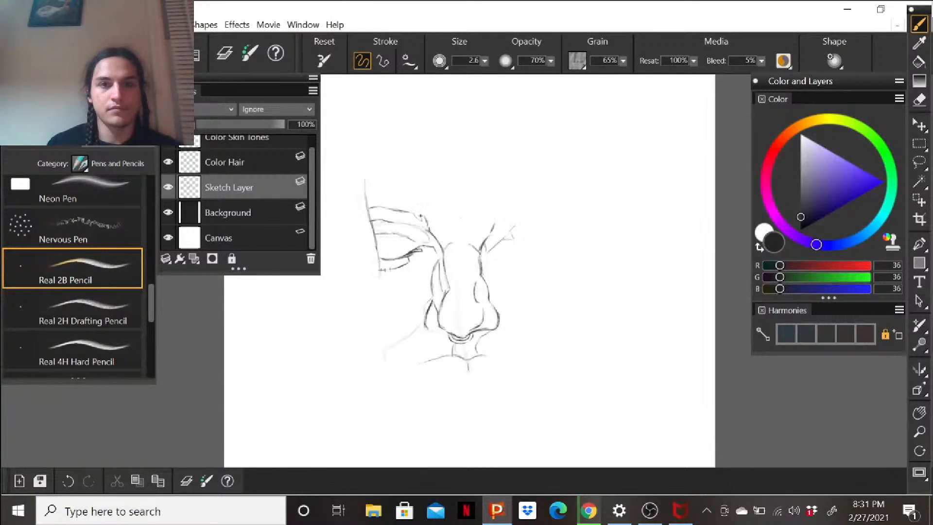
Draw a curved brow line across the nose bridge, outline the tapering right brow and mark the face's side edge at its end.
drag(426, 217, 504, 216)
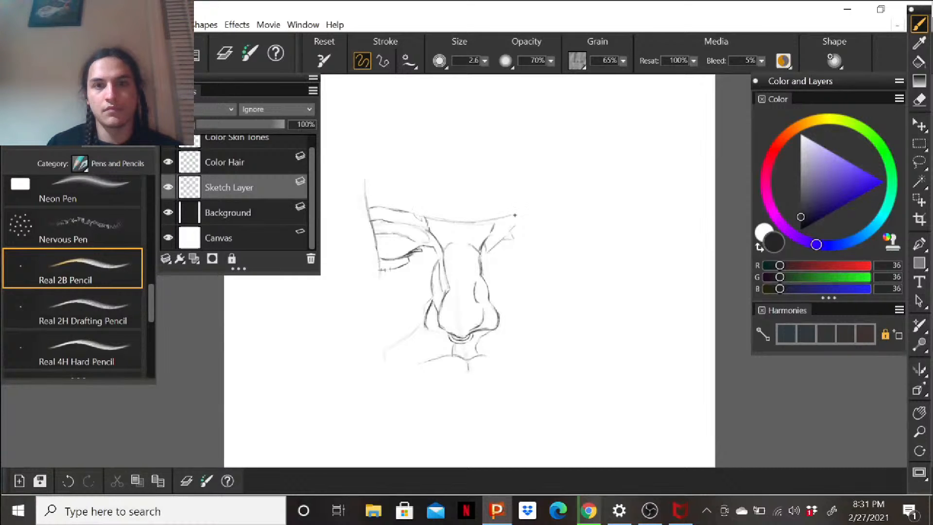
drag(514, 213, 566, 210)
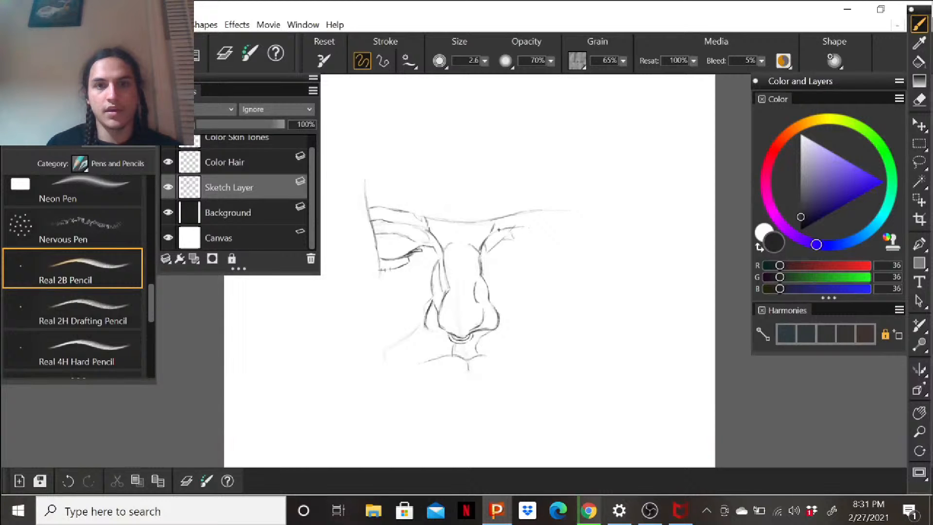
drag(518, 227, 533, 227)
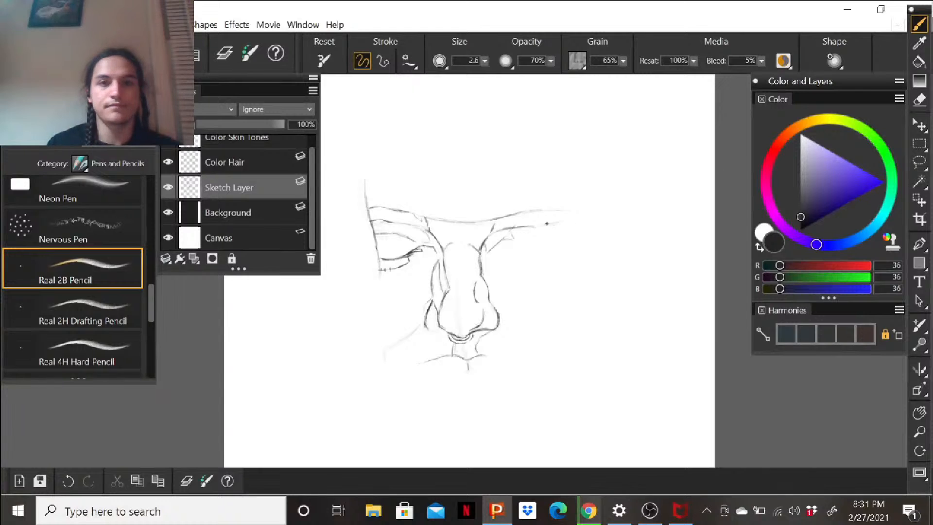
drag(573, 221, 578, 218)
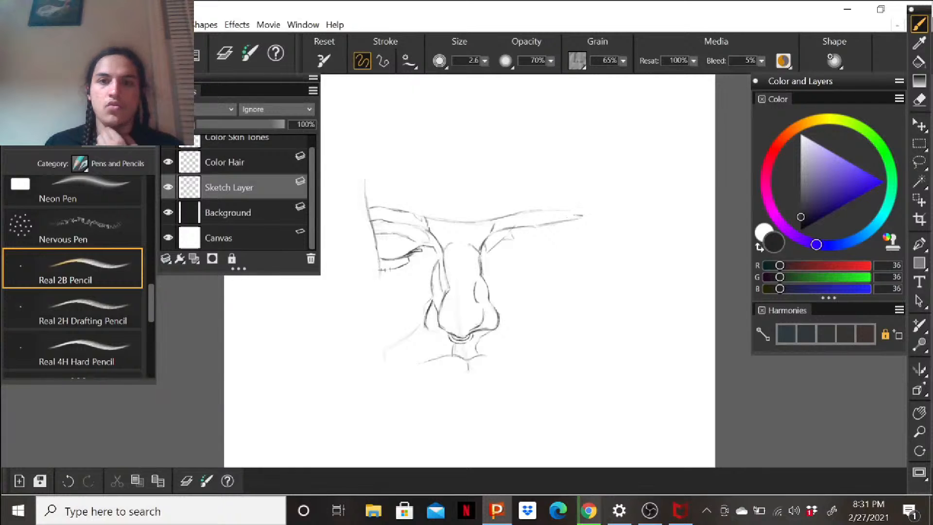
drag(564, 189, 574, 227)
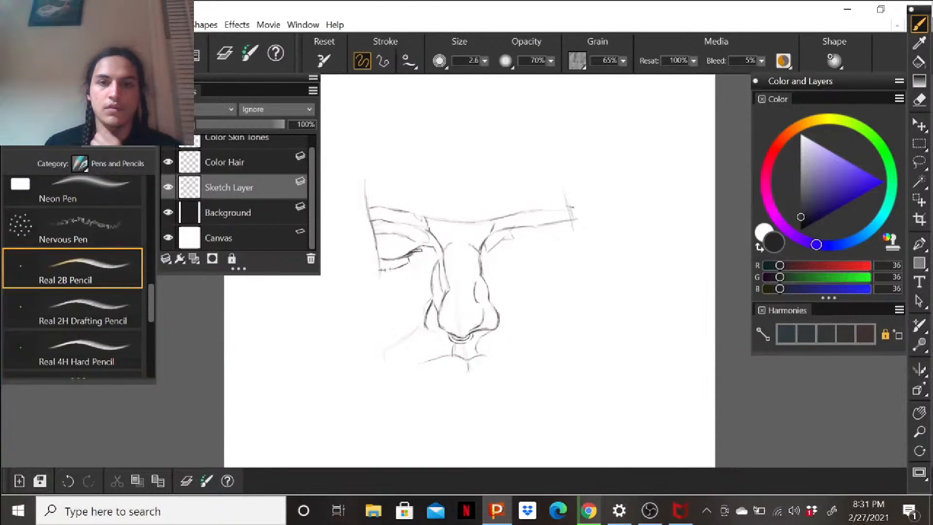
Extend the face's side edge downward from the right brow's outer end and try short pencil marks for the right eye.
drag(575, 231, 585, 229)
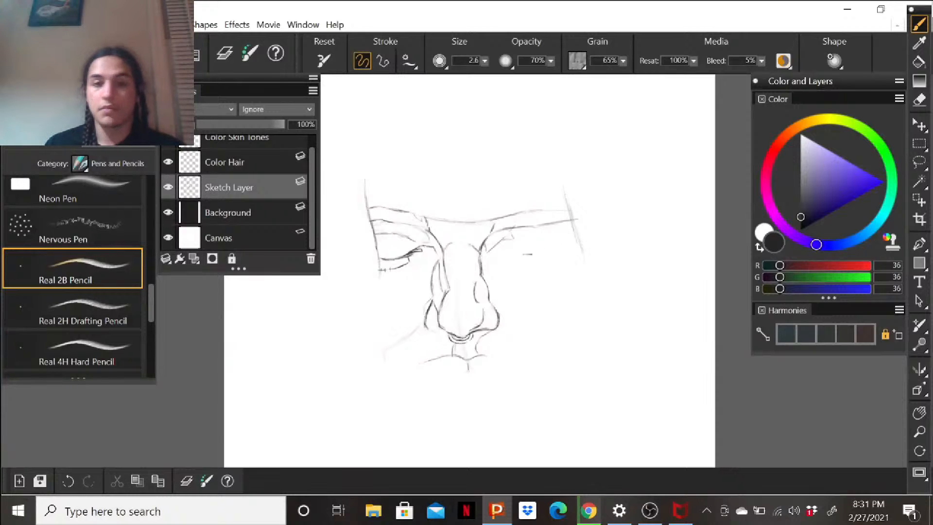
drag(508, 254, 521, 257)
key(ctrl+z)
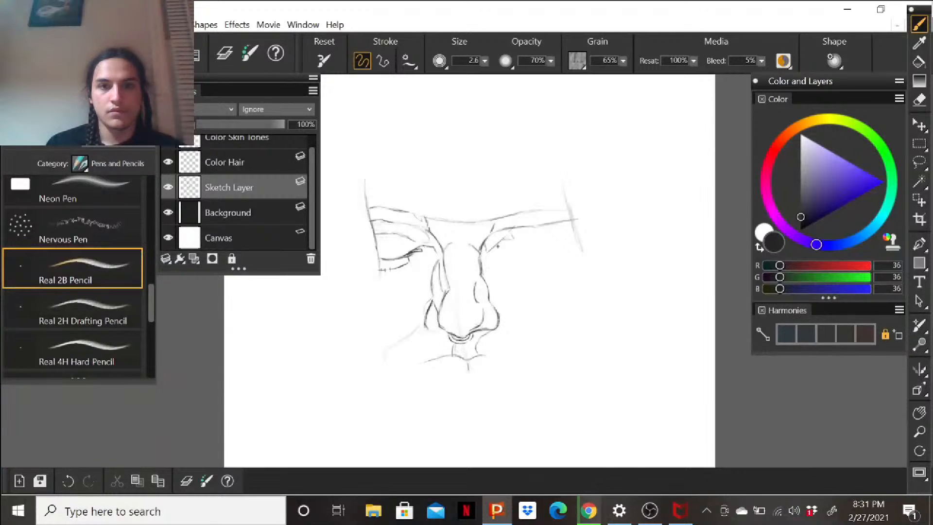
drag(502, 260, 511, 262)
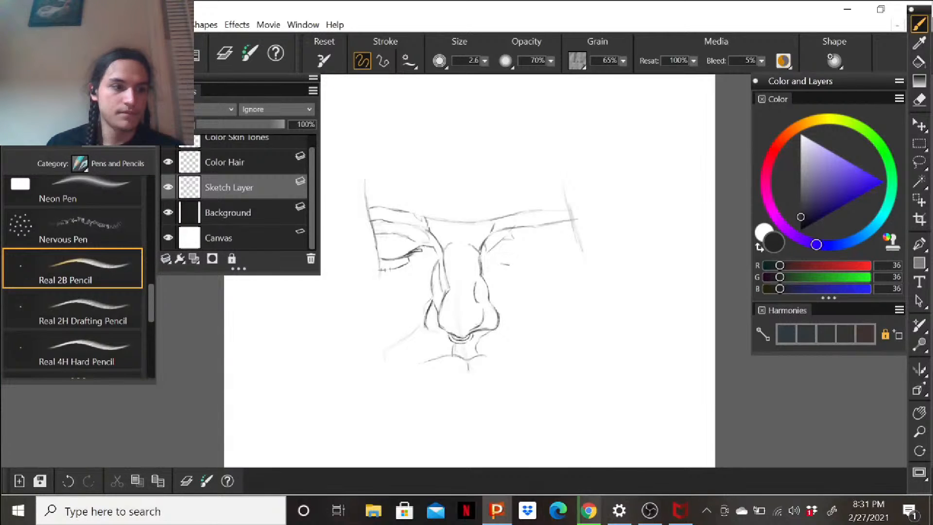
Erase the short right-eye marks and the crease beneath the right brow.
click(920, 100)
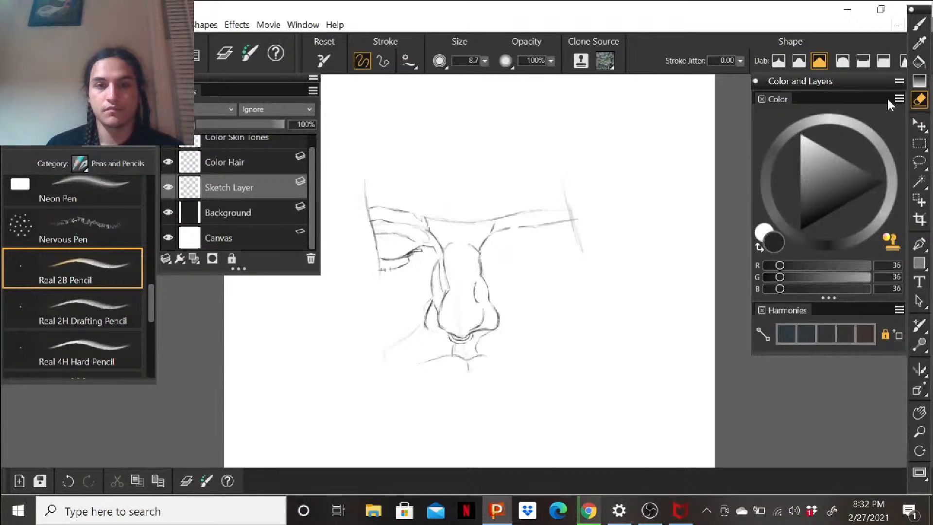
click(921, 25)
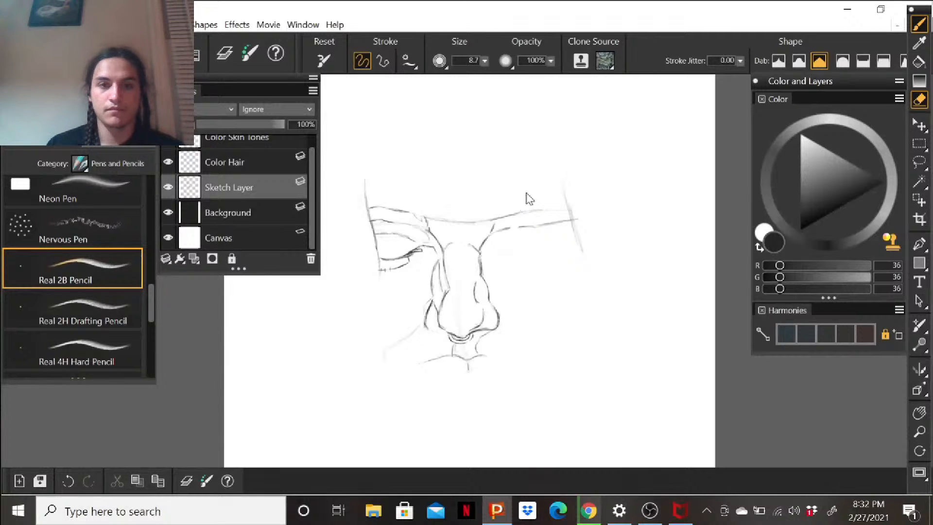
click(916, 95)
click(920, 100)
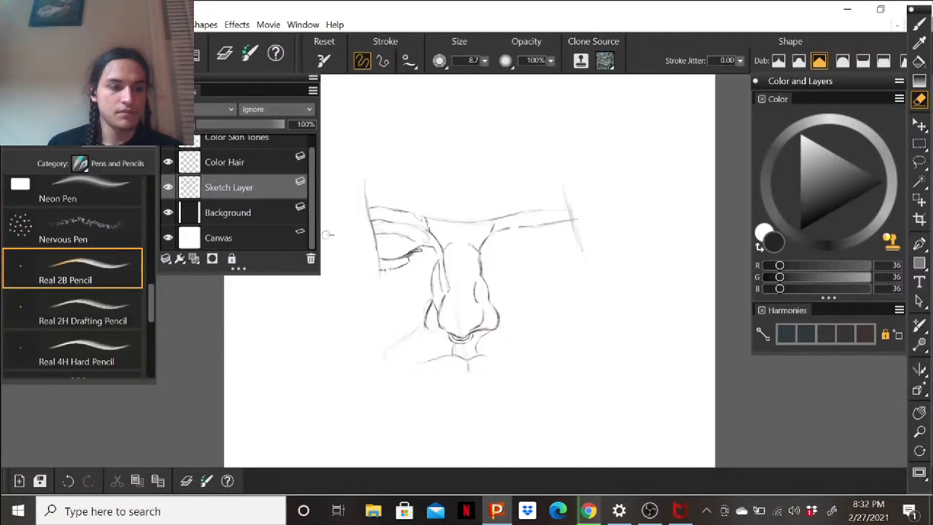
Set the Background layer's opacity to 60% and darken the left eye's lower lid in pencil on the Sketch Layer.
click(248, 212)
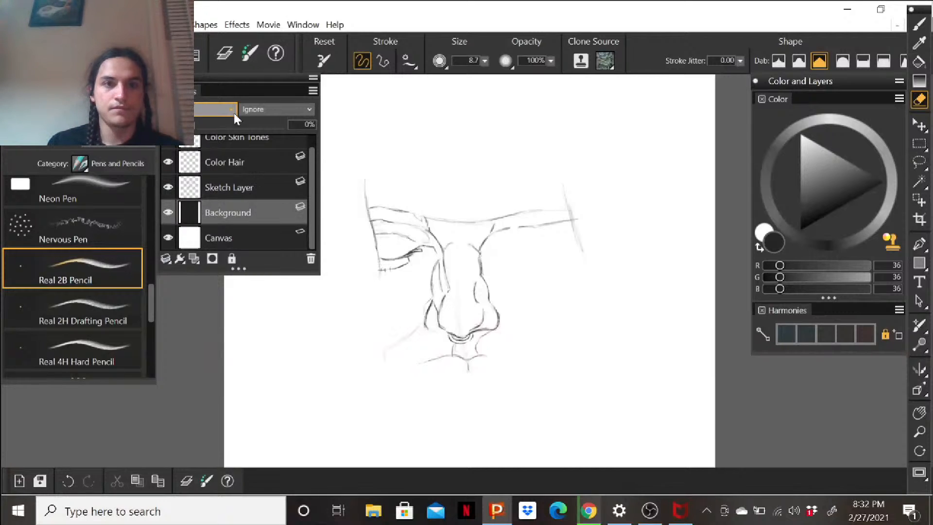
mouse_move(238, 125)
mouse_down()
mouse_move(278, 124)
mouse_move(298, 138)
mouse_move(253, 129)
mouse_up()
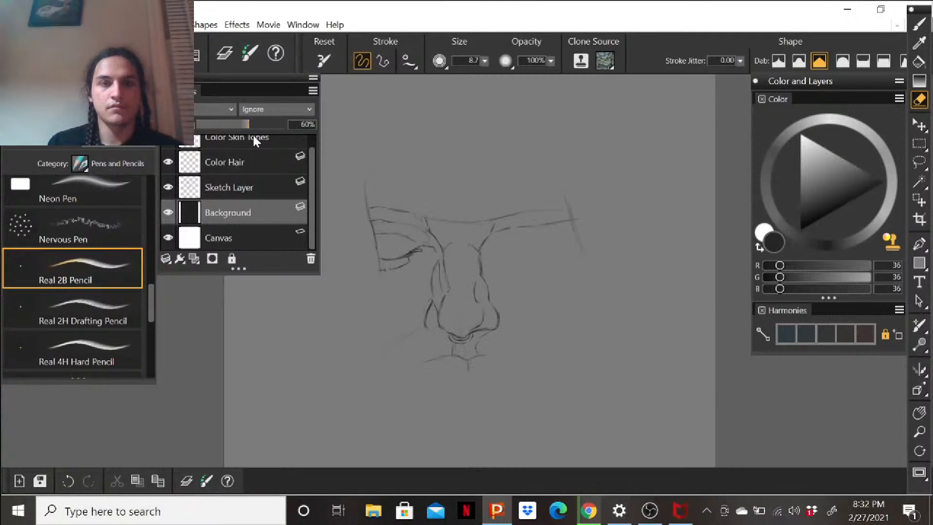
click(243, 187)
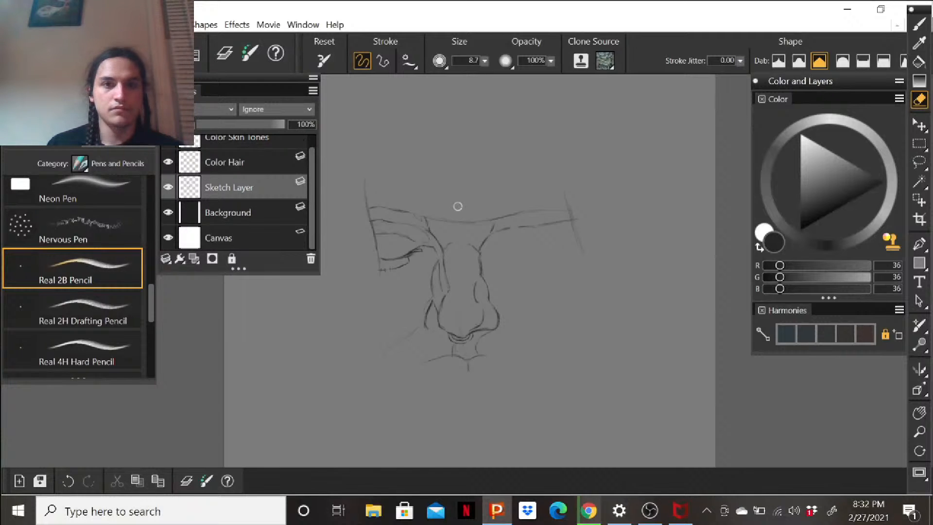
key(b)
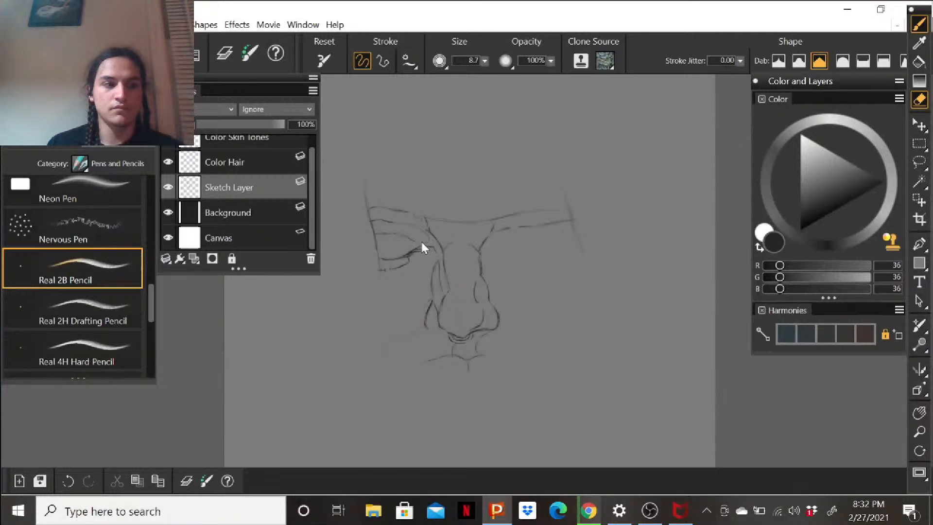
key(b)
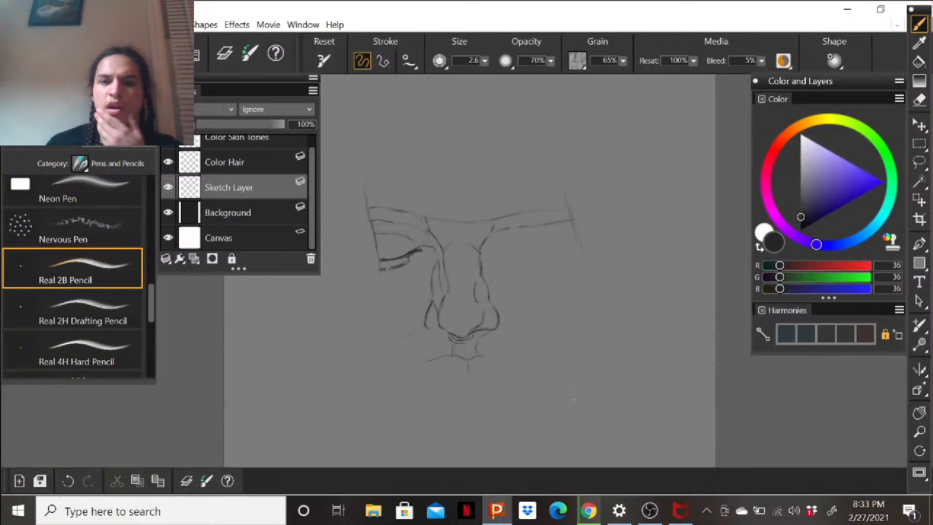
Switch to Chrome, check the YouTube Studio livestream and its chat in a maximized window, and return to Corel Painter.
click(589, 510)
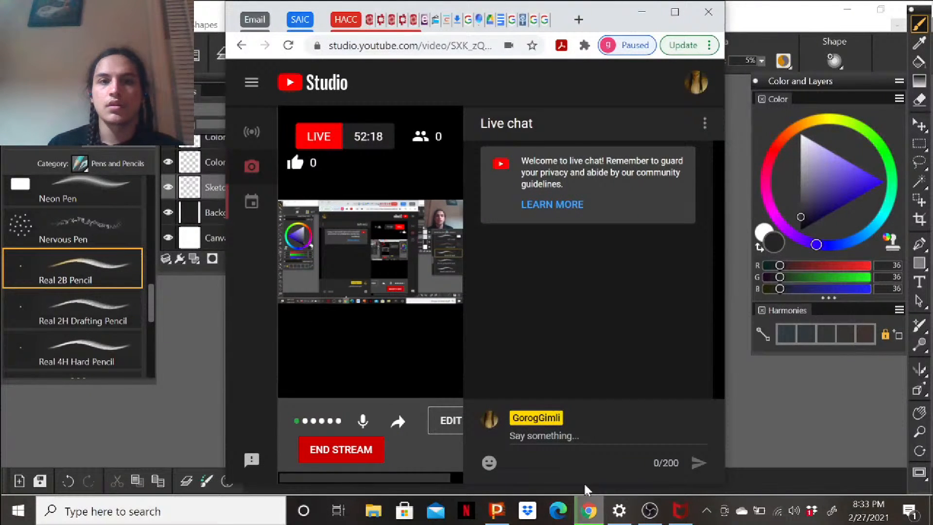
click(675, 12)
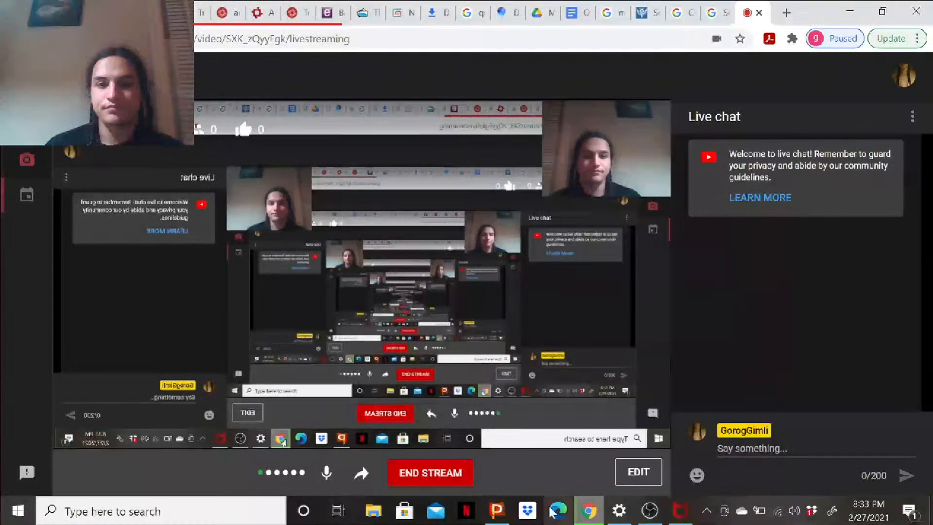
click(497, 510)
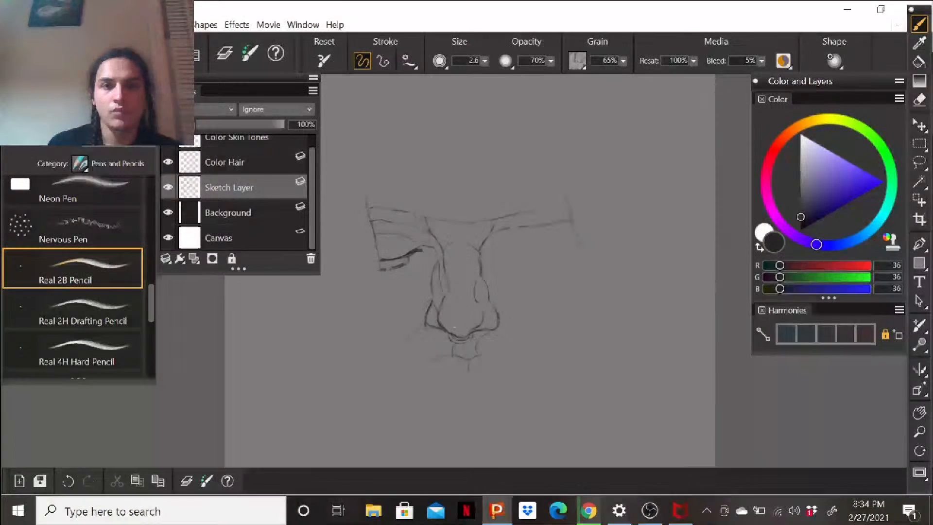
Erase the base of the nose, the philtrum and the upper lip contour.
key(n)
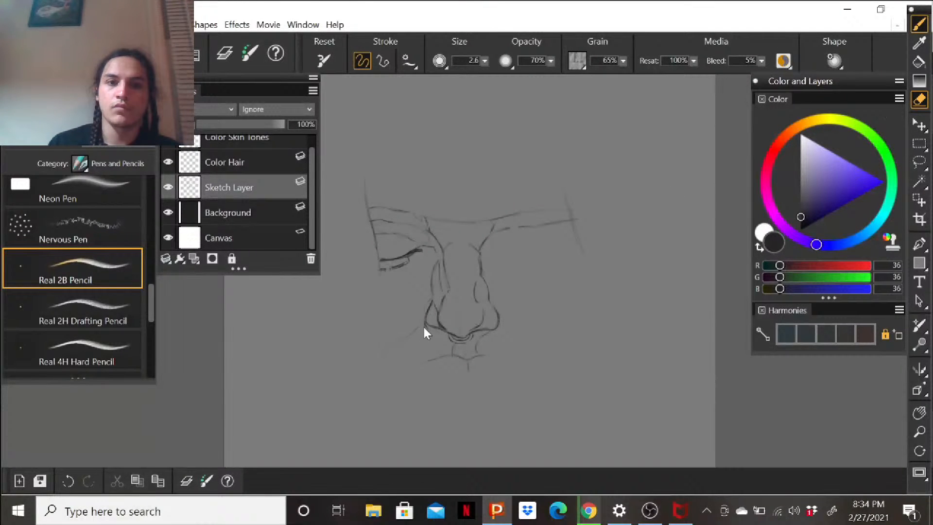
mouse_move(427, 324)
mouse_down()
mouse_move(461, 338)
mouse_move(480, 327)
mouse_up()
mouse_move(438, 359)
mouse_down()
mouse_move(473, 339)
mouse_move(458, 348)
mouse_move(459, 364)
mouse_move(476, 346)
mouse_up()
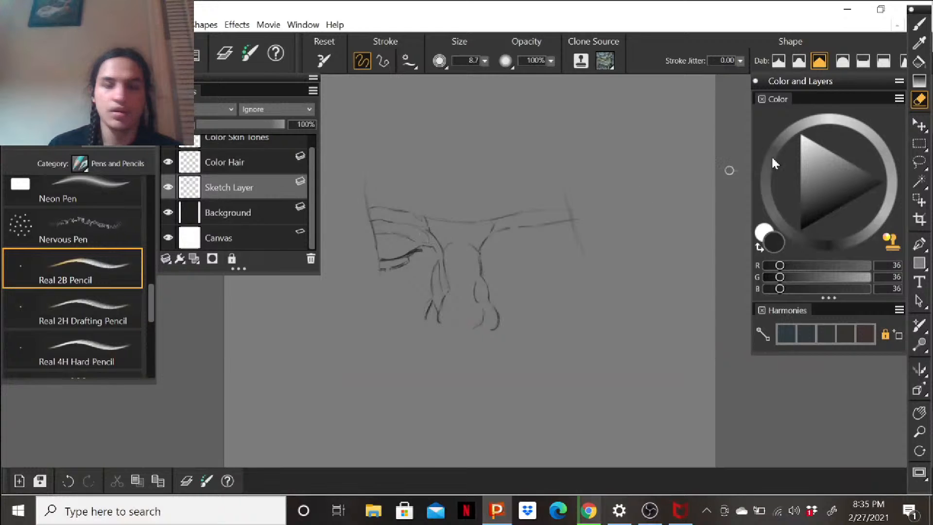
Rework the left eye's upper lid, erasing excess line near the inner corner and adding a short dark stroke at the outer end.
click(920, 24)
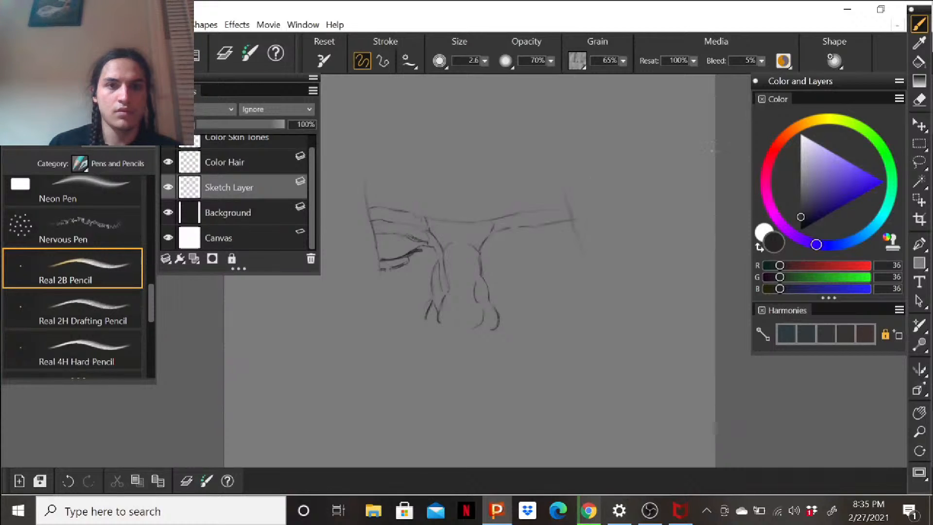
key(n)
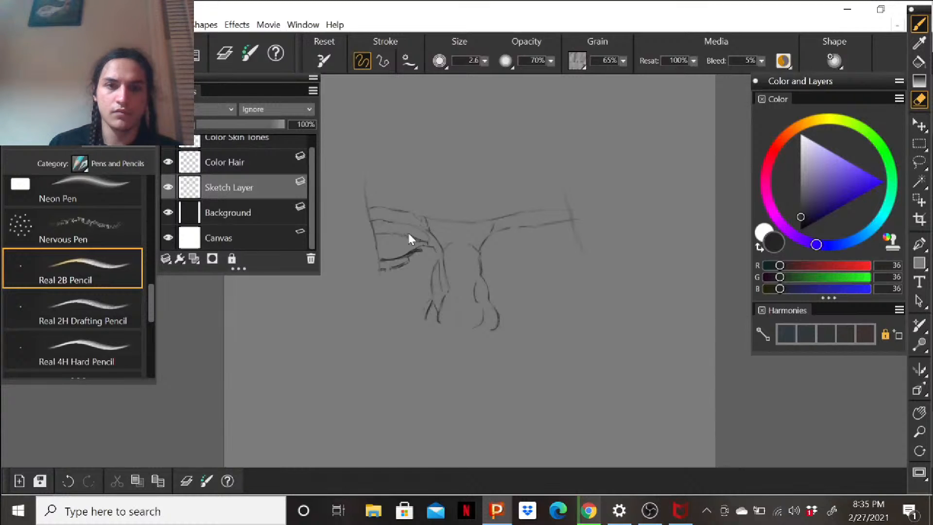
drag(406, 235, 419, 240)
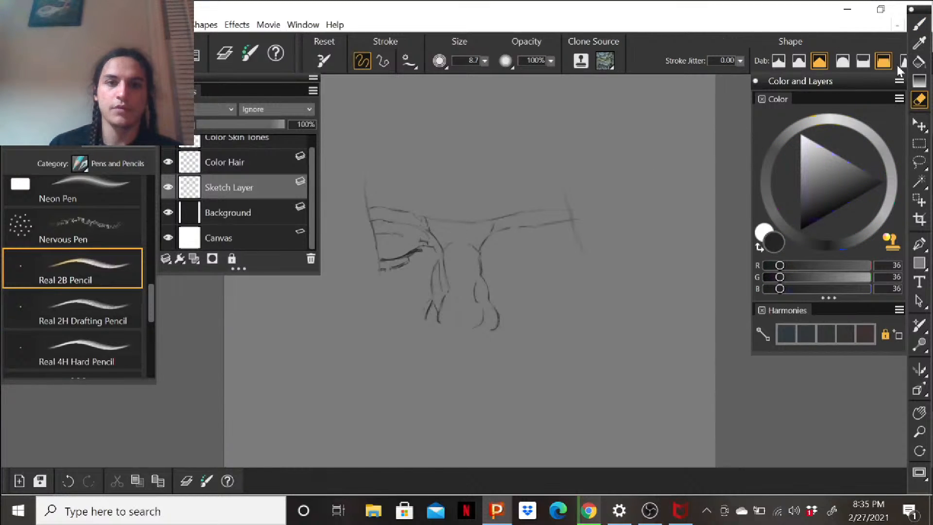
click(920, 24)
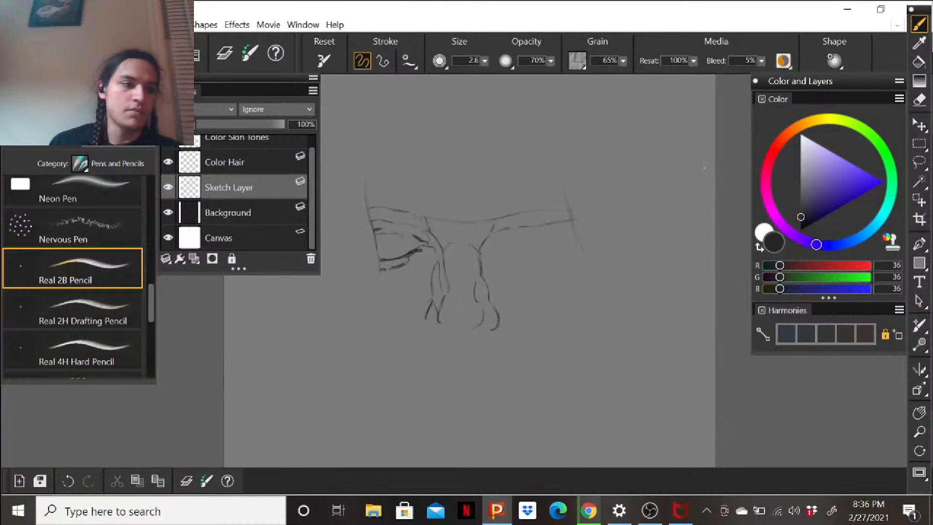
Erase both outlines of the left brow and the faint lid crease beneath them.
click(919, 100)
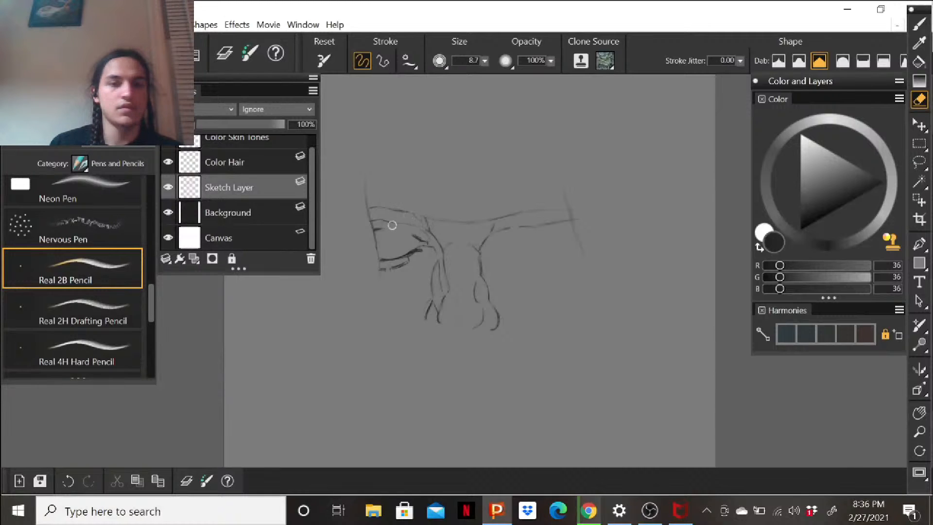
drag(388, 221, 395, 223)
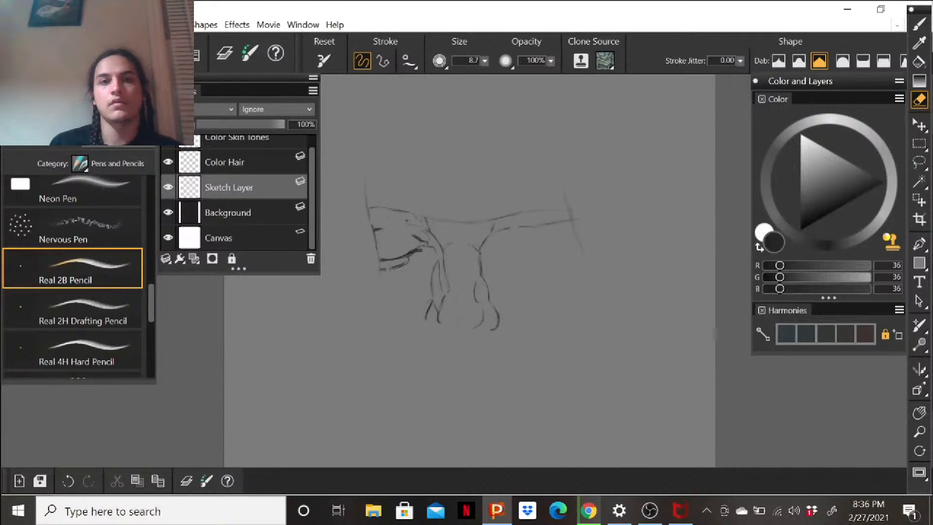
drag(415, 224, 418, 227)
drag(371, 208, 405, 211)
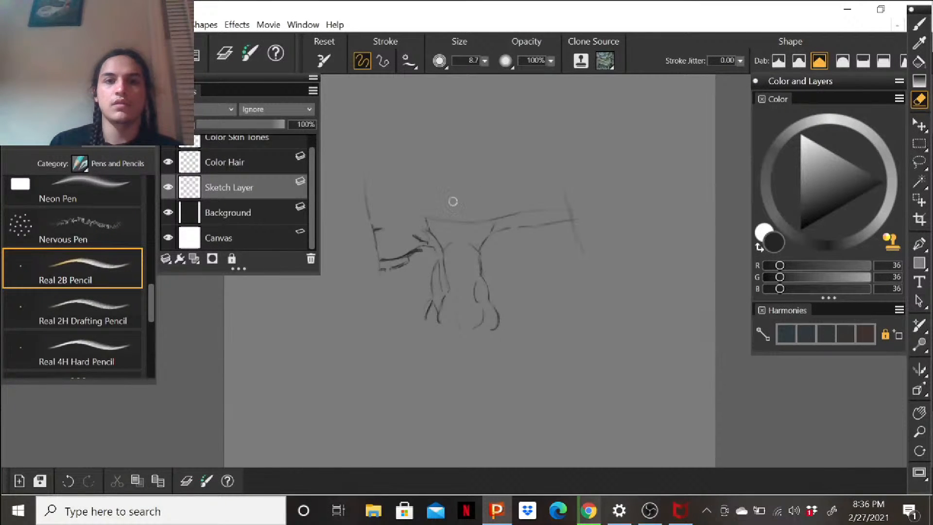
Redraw the left brow higher with a tapering outline and sketch the right eye's inner corner in pencil, erasing its excess end.
click(919, 25)
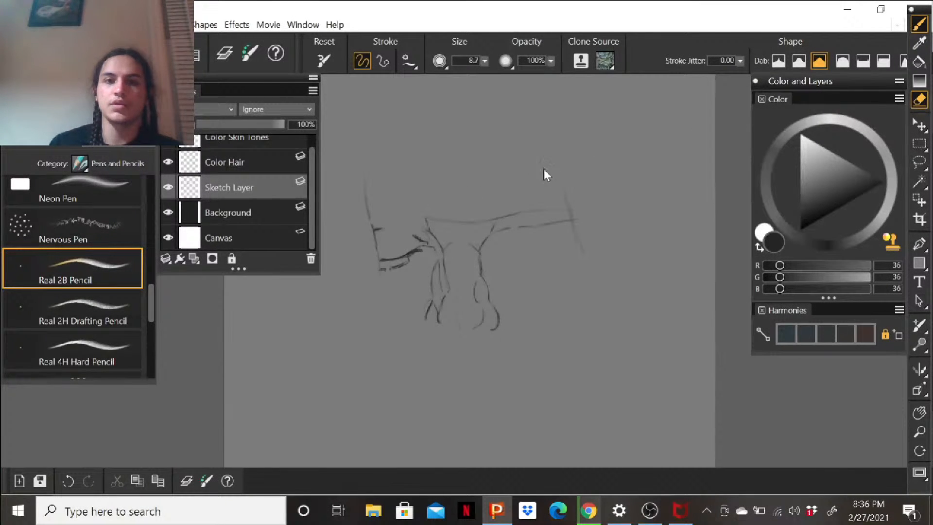
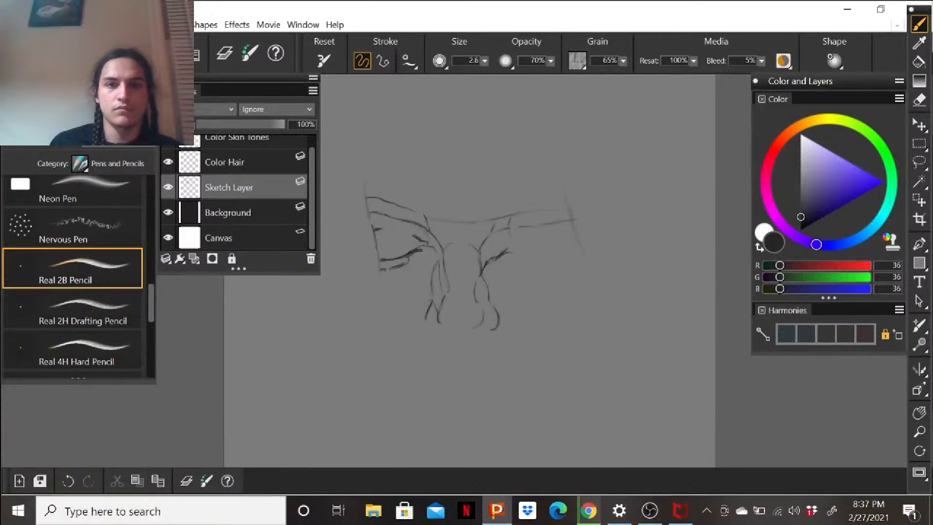
click(919, 99)
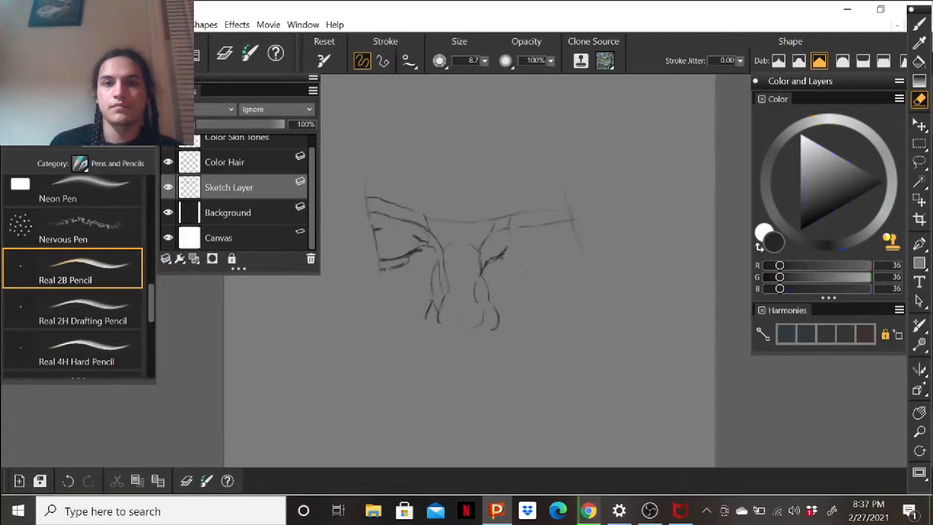
drag(506, 252, 492, 261)
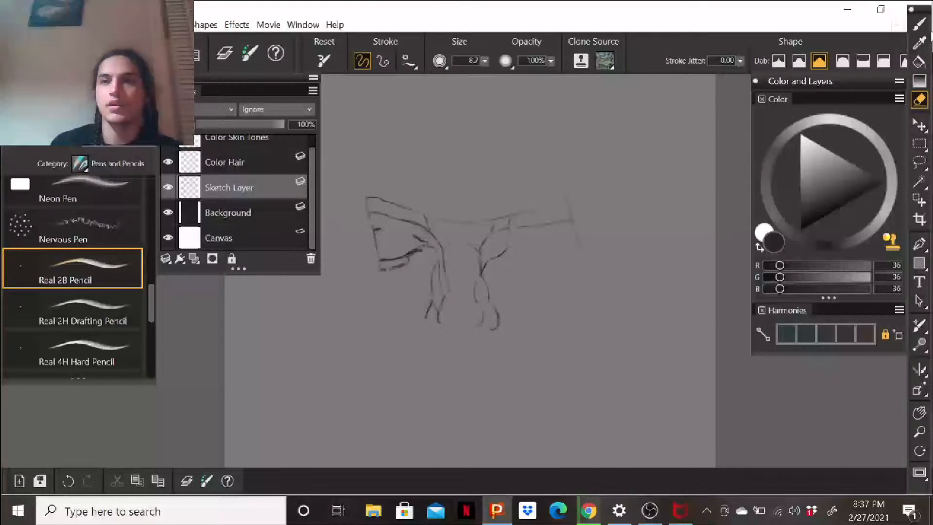
Redraw the nose tip and base in pencil, join the nostril wings and start a cheek fold beside the left nostril.
click(919, 24)
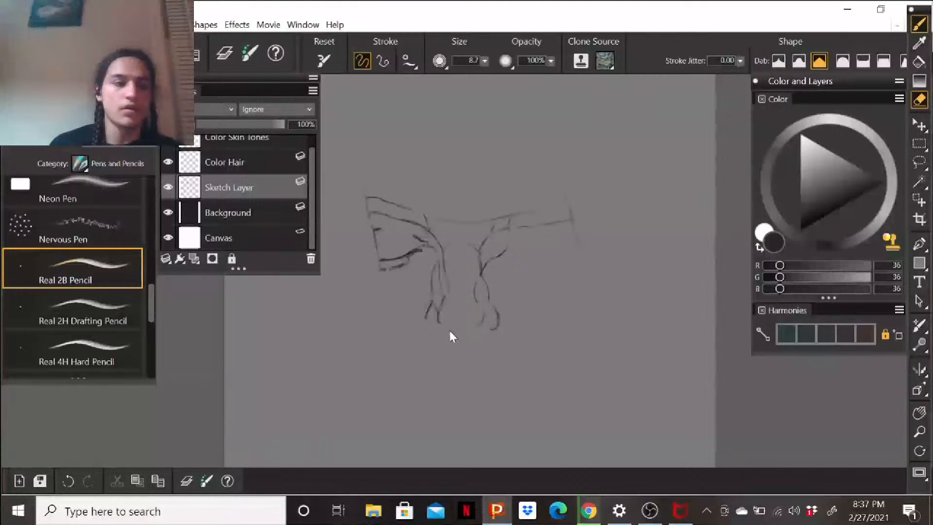
drag(439, 322, 448, 333)
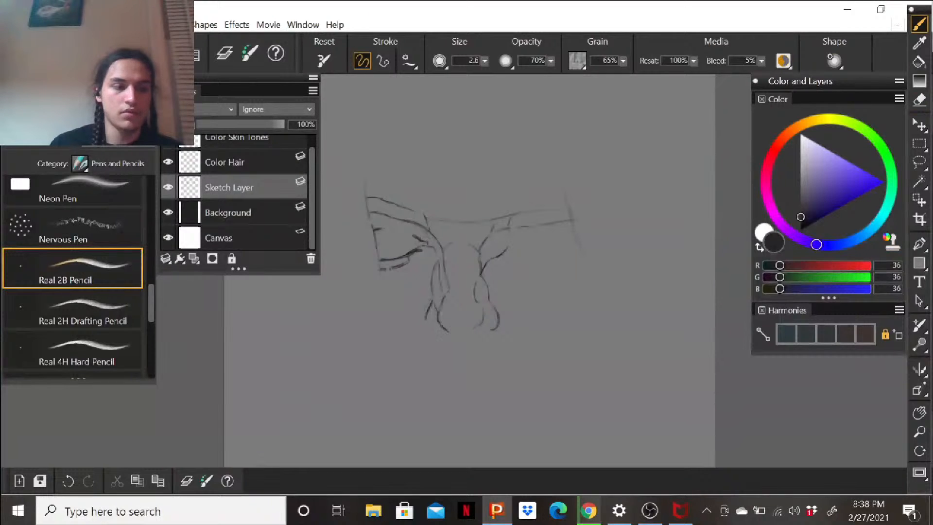
drag(450, 332, 468, 334)
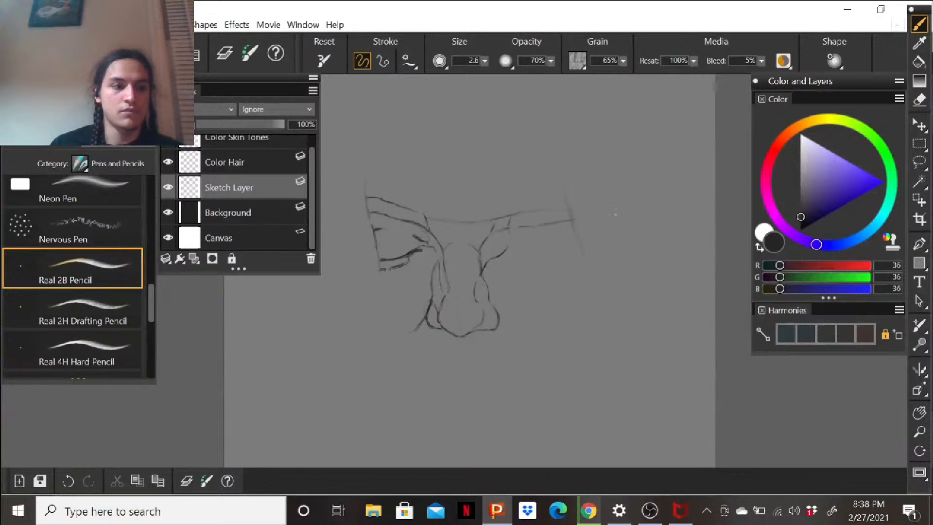
click(919, 101)
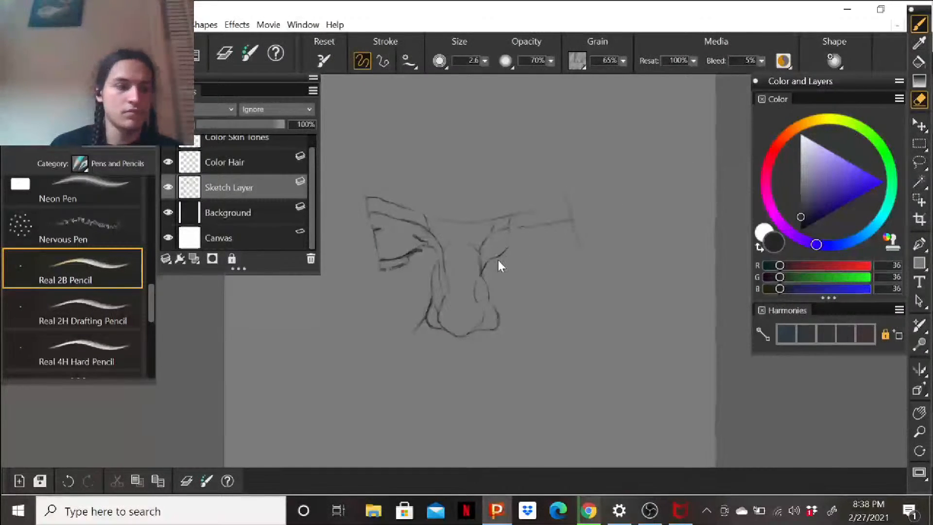
Erase the left eye, its brow lines and the outer outline of the left nostril from the face sketch.
mouse_move(430, 304)
mouse_down()
mouse_move(420, 322)
mouse_move(431, 294)
mouse_up()
mouse_move(424, 251)
mouse_down()
mouse_move(429, 236)
mouse_move(400, 267)
mouse_move(383, 268)
mouse_up()
drag(422, 226, 427, 218)
drag(384, 262, 379, 253)
mouse_move(437, 213)
mouse_down()
mouse_move(377, 231)
mouse_move(382, 215)
mouse_move(369, 205)
mouse_move(371, 213)
mouse_move(366, 179)
mouse_up()
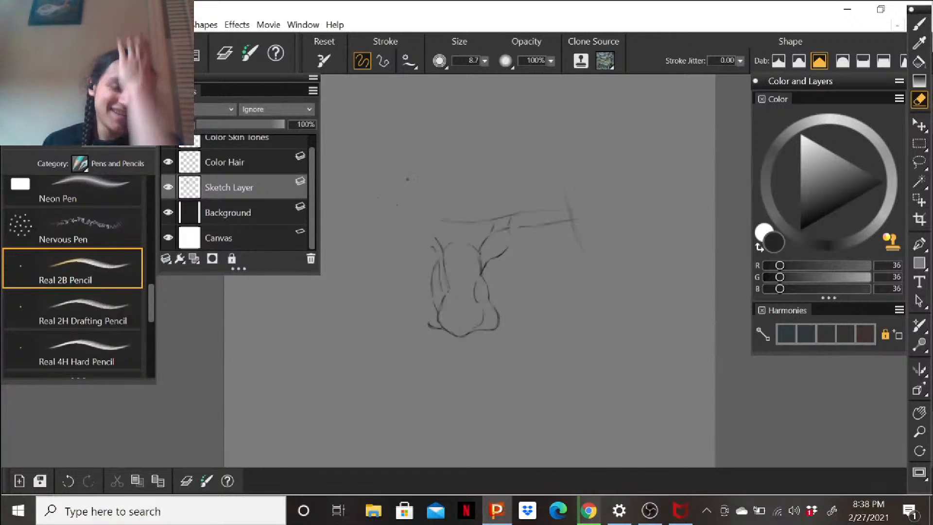
Redraw the left nostril with the Real 2B Pencil and sketch a hatched curved shadow beneath the nose tip.
click(920, 23)
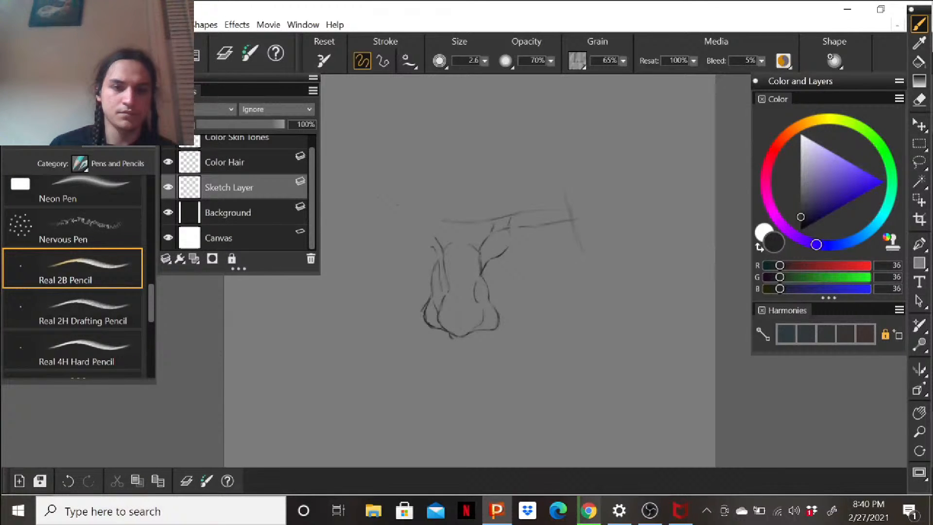
drag(456, 340, 467, 340)
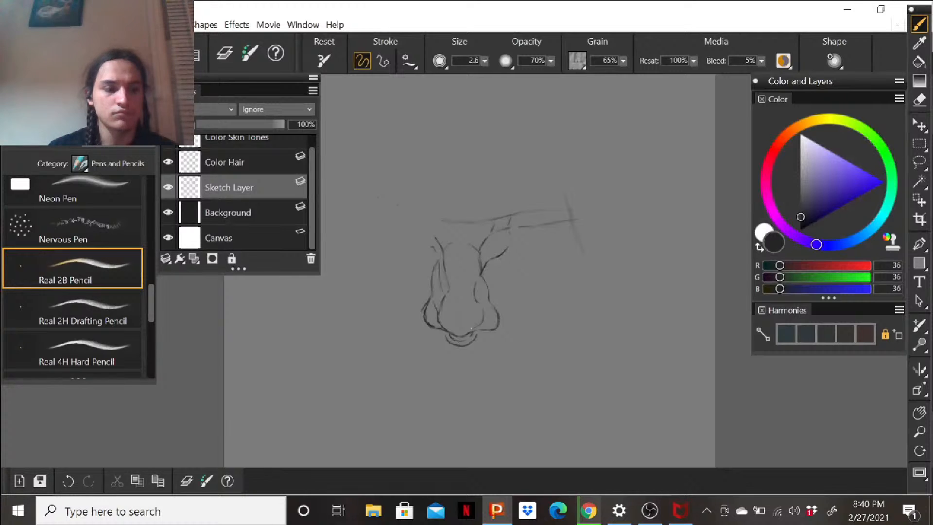
scroll(462, 324, up, 5)
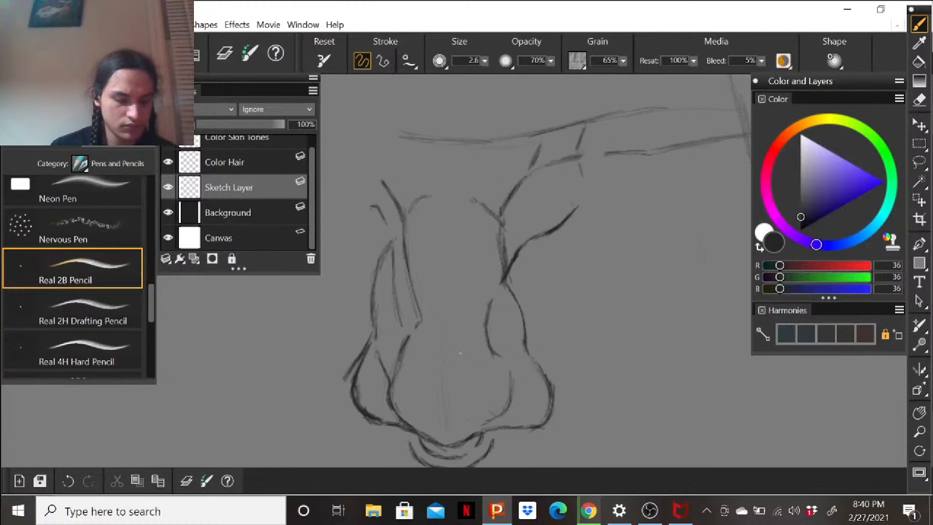
drag(439, 373, 430, 298)
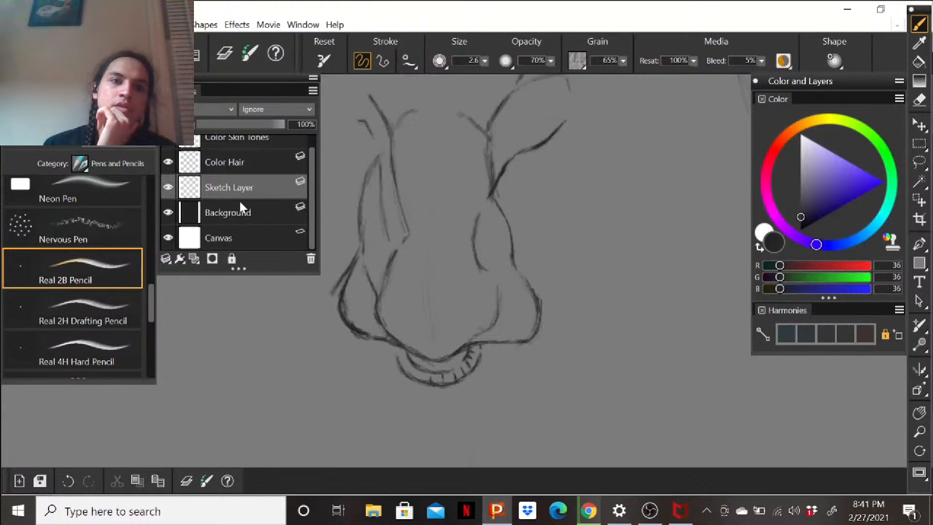
Make the Color Skin Tones layer active and choose a dusty pink colour (R 218, G 160, B 199).
click(230, 165)
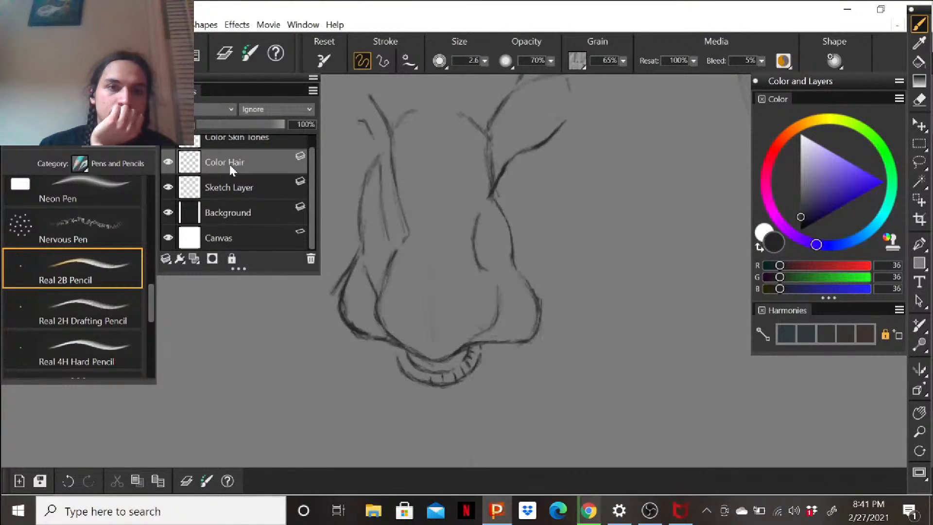
click(238, 142)
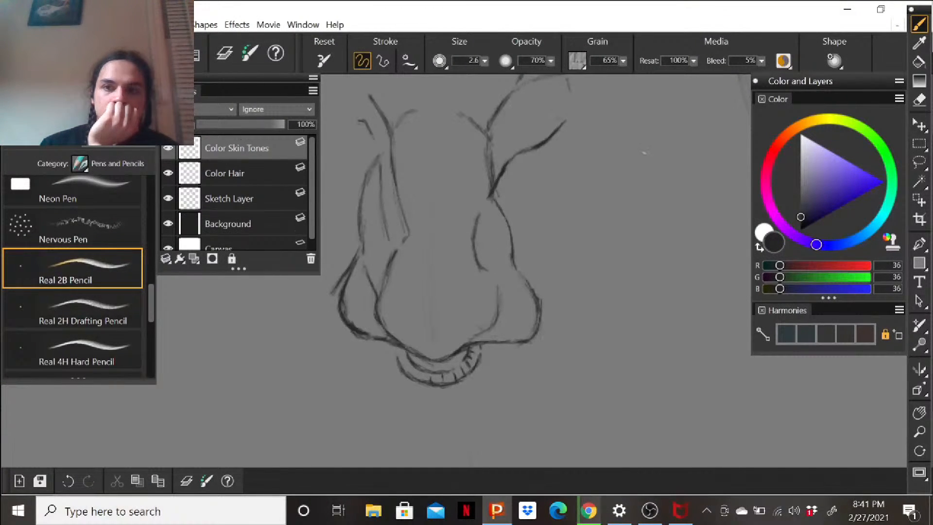
click(770, 157)
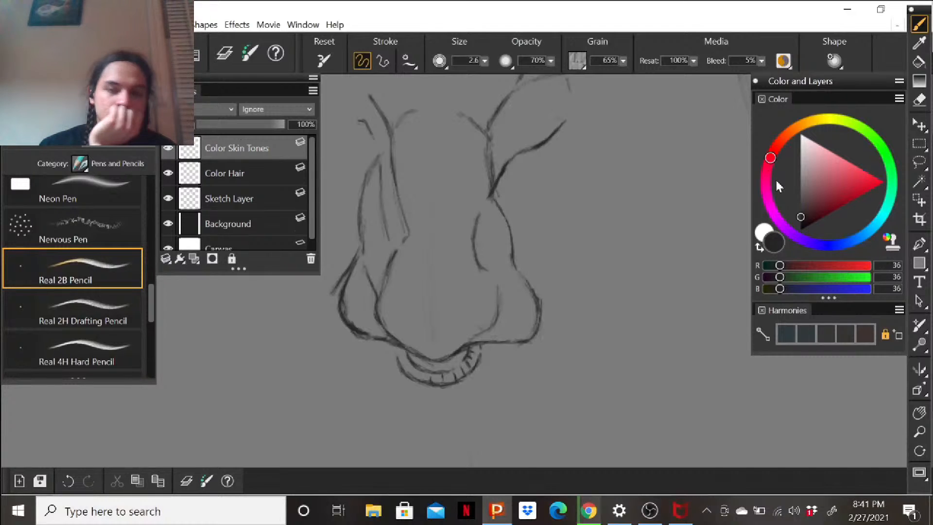
click(767, 193)
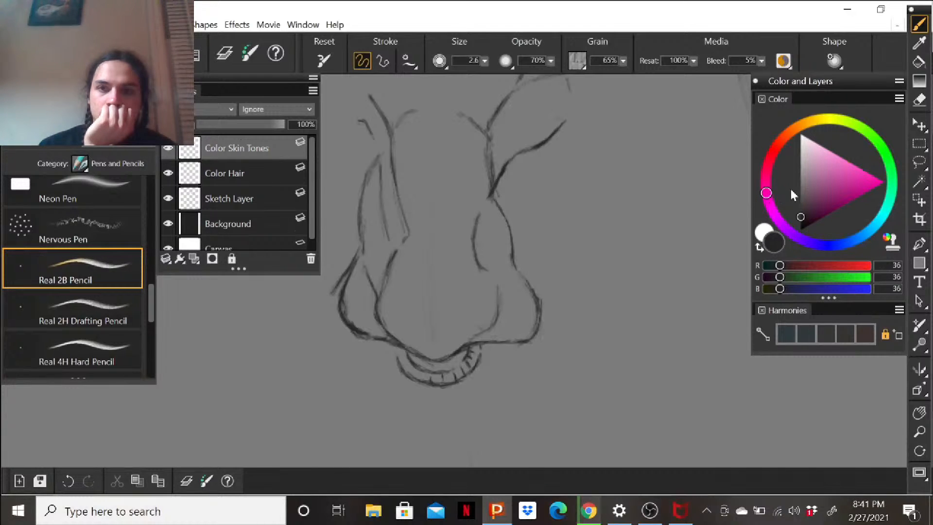
click(819, 158)
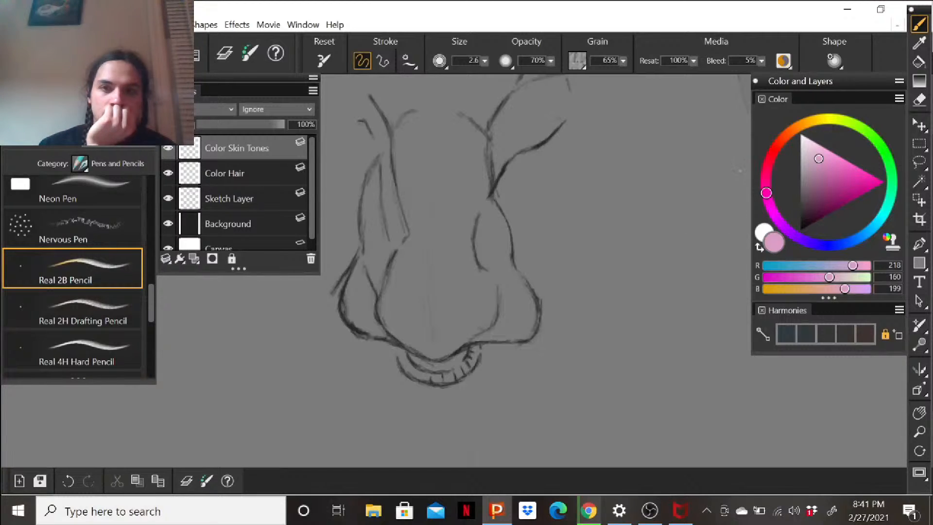
Switch to the Airbrushes brush category and spray the dusty pink over the left and lower parts of the nose tip.
click(81, 164)
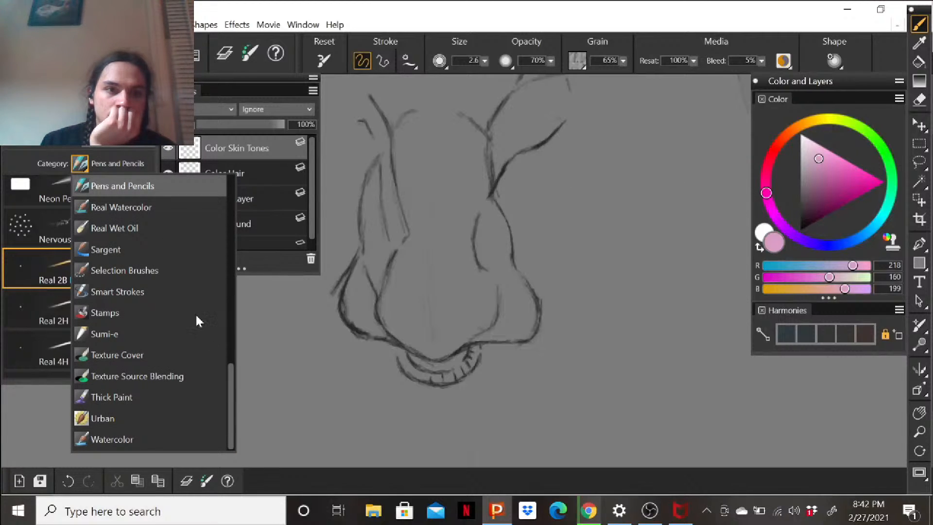
drag(227, 386, 223, 202)
click(159, 214)
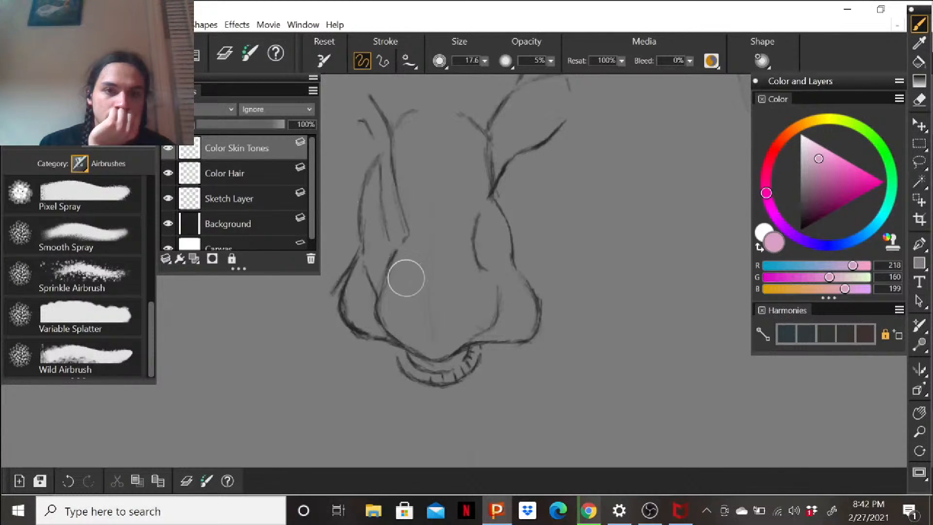
mouse_move(400, 291)
mouse_down()
mouse_move(397, 315)
mouse_move(402, 303)
mouse_move(415, 341)
mouse_move(443, 343)
mouse_up()
mouse_move(413, 304)
mouse_down()
mouse_move(406, 322)
mouse_move(415, 289)
mouse_move(430, 332)
mouse_up()
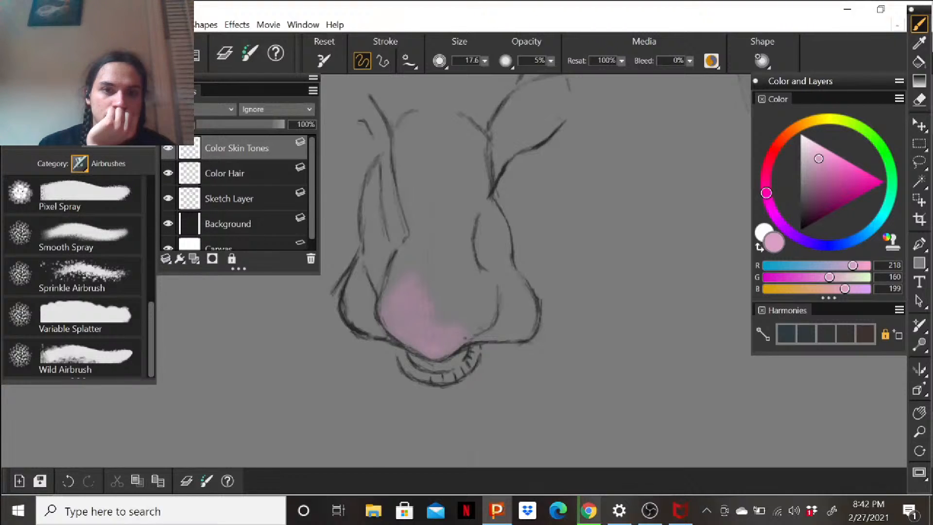
Airbrush a warmer pink (R 247, G 161, B 192) over the nose tip's left side and up the left edge of the bridge.
drag(767, 181, 828, 153)
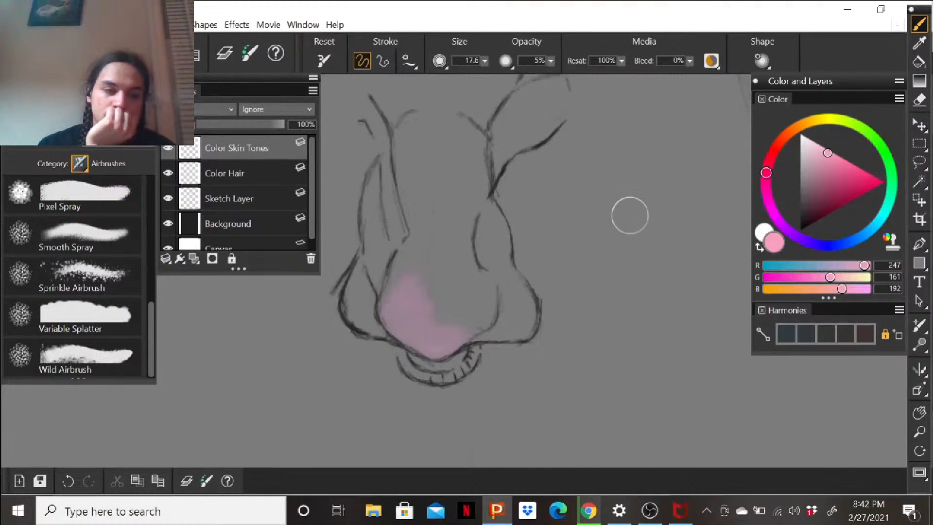
drag(405, 304, 396, 278)
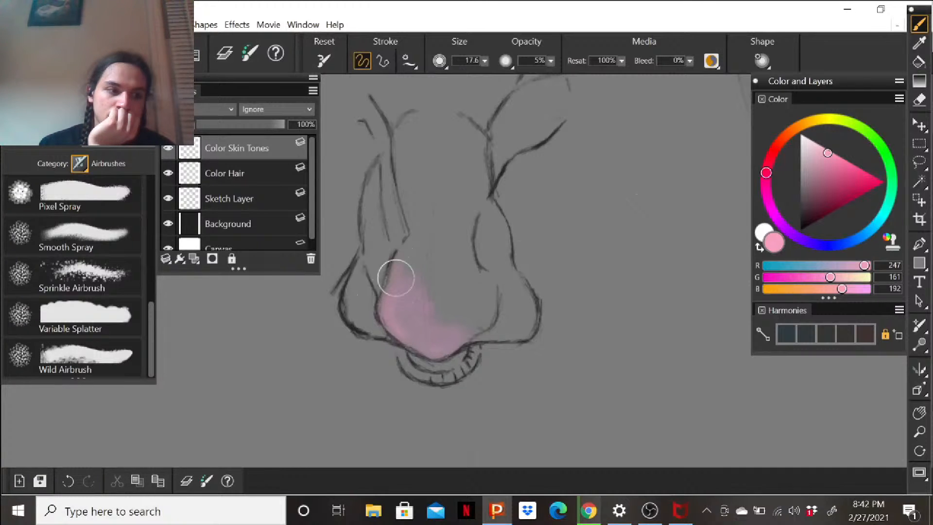
mouse_move(397, 278)
mouse_down()
mouse_move(426, 228)
mouse_move(402, 261)
mouse_move(417, 214)
mouse_move(405, 260)
mouse_move(420, 225)
mouse_move(400, 169)
mouse_move(419, 249)
mouse_move(393, 323)
mouse_move(406, 280)
mouse_move(401, 304)
mouse_up()
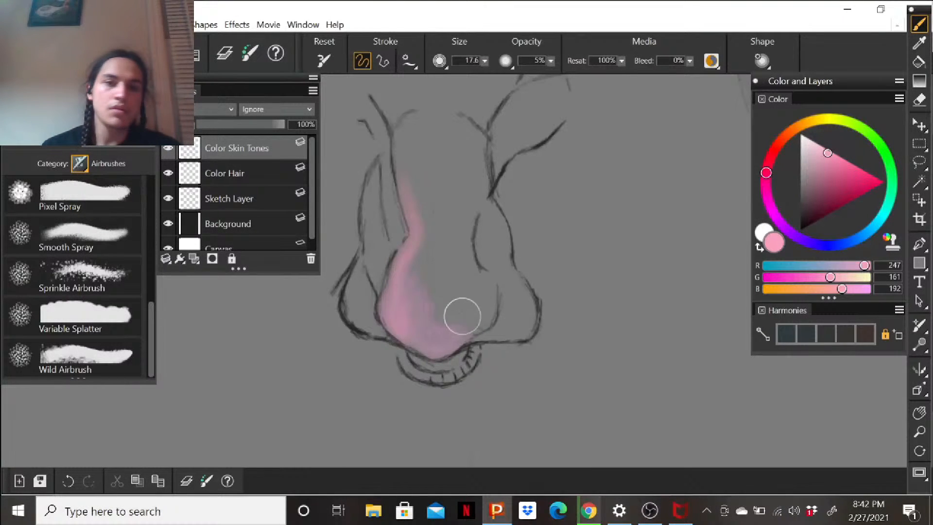
Airbrush white highlights on the right side of the nose tip and bridge with a size 7.0 brush.
click(802, 133)
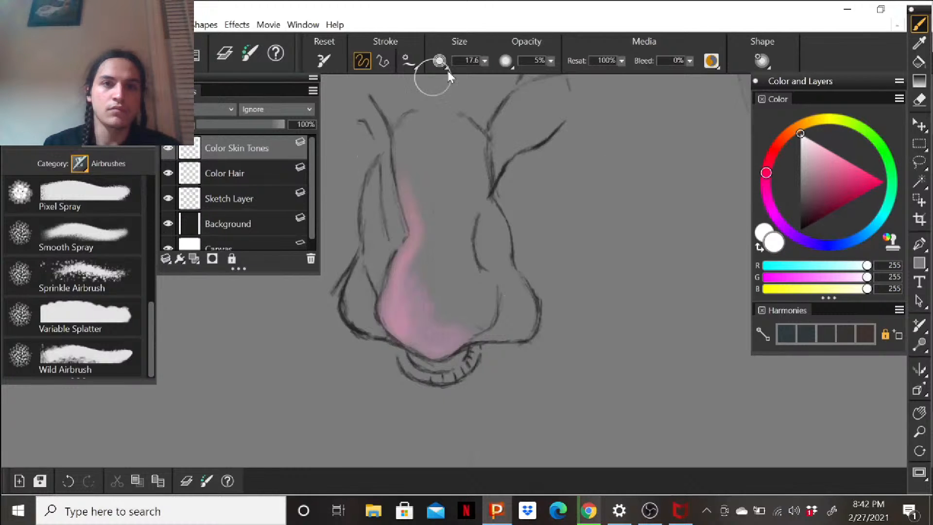
click(484, 63)
click(460, 77)
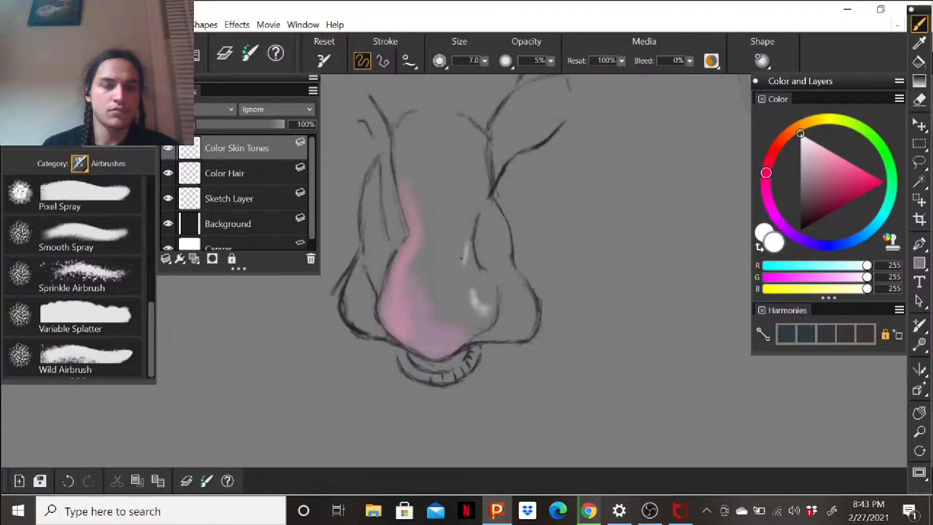
drag(466, 244, 470, 225)
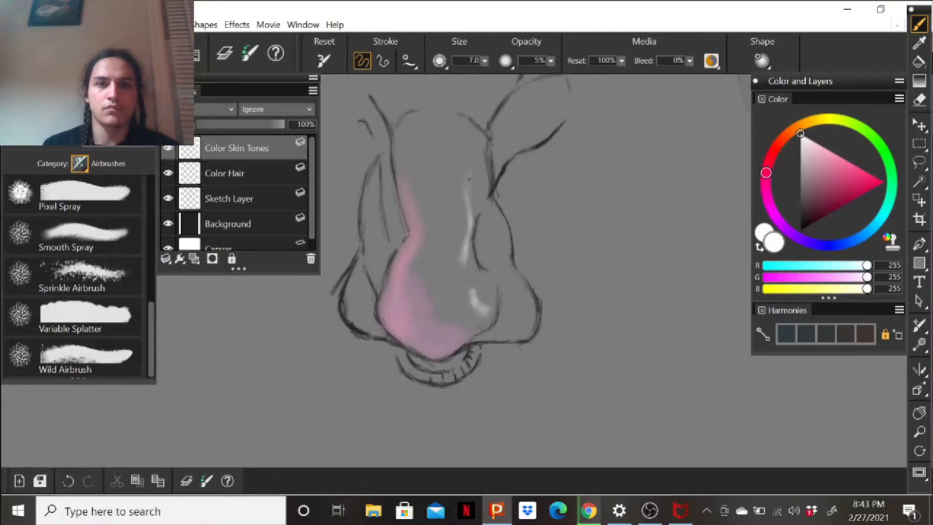
drag(464, 182, 466, 165)
Enlarge the airbrush to 9.7, join and strengthen the white nose highlight, and add a faint highlight on the right nostril.
click(485, 61)
drag(462, 74, 474, 77)
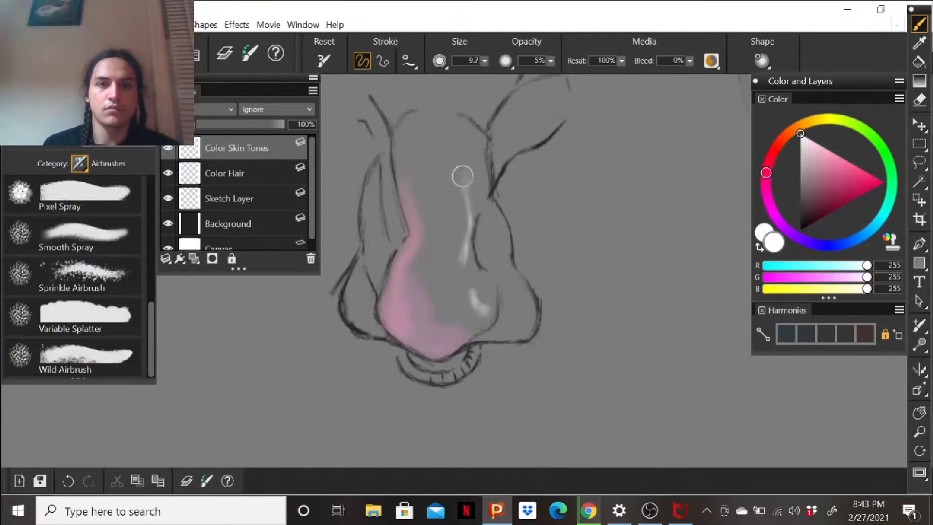
drag(462, 201, 465, 223)
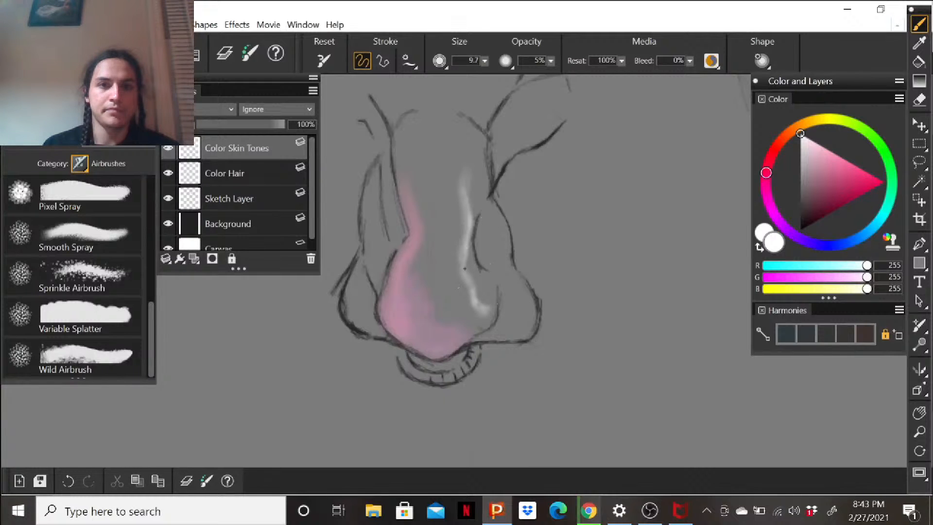
mouse_move(483, 312)
mouse_down()
mouse_move(473, 286)
mouse_move(488, 307)
mouse_up()
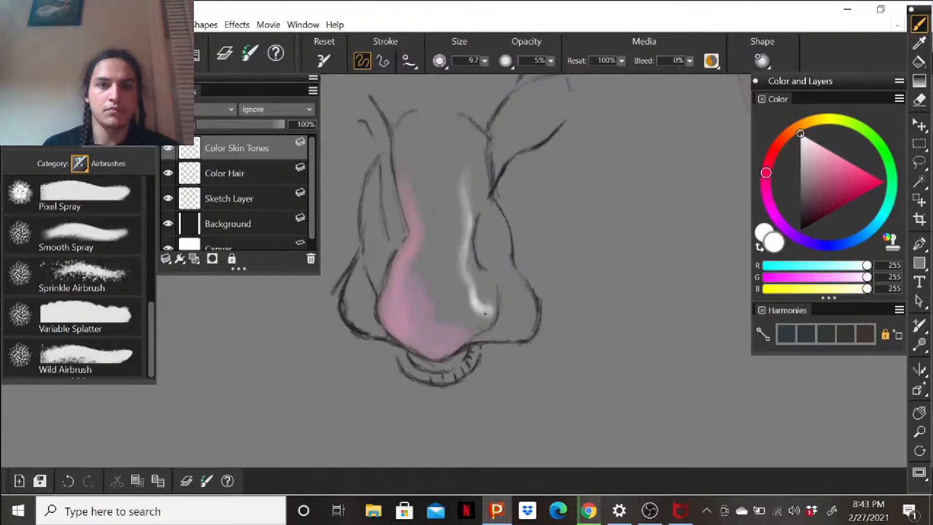
mouse_move(472, 240)
mouse_down()
mouse_move(472, 225)
mouse_move(467, 276)
mouse_move(462, 260)
mouse_up()
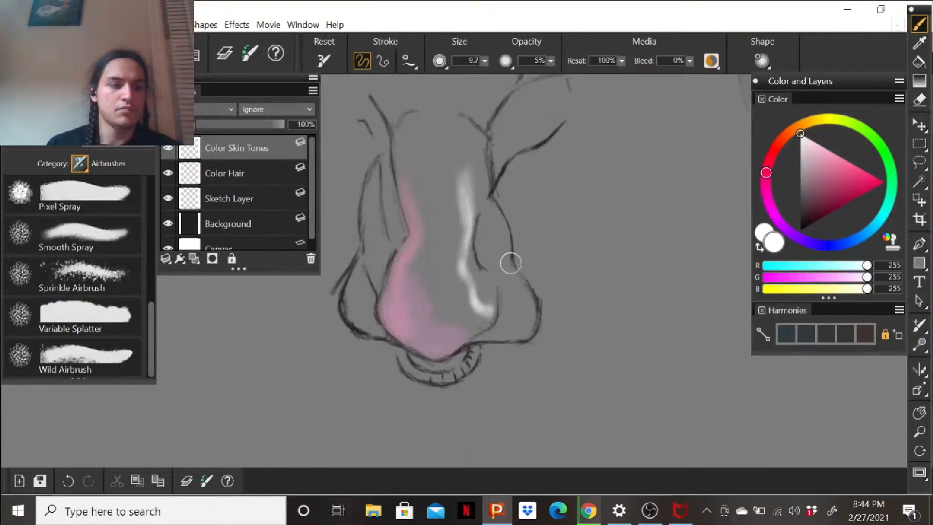
drag(503, 304, 505, 325)
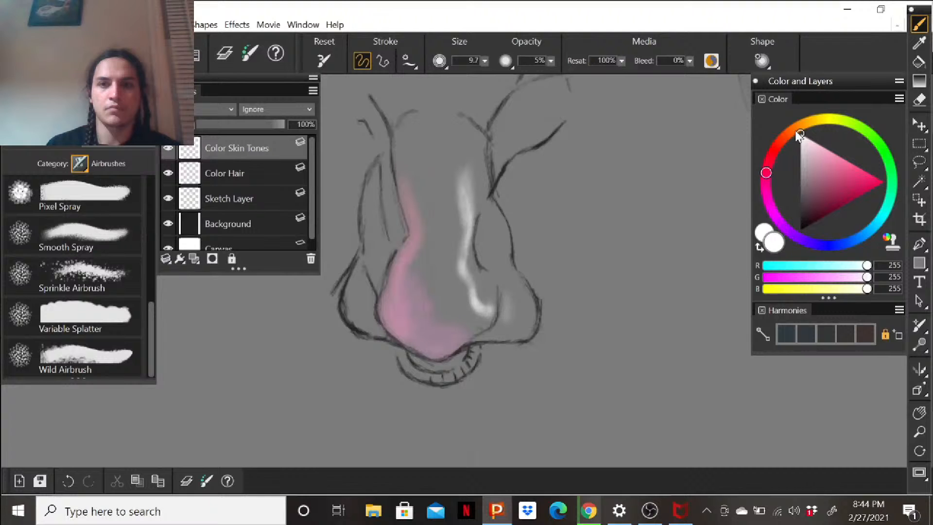
Blend the nose tip's lower and left areas with pale pink (R 237, G 197, B 212) and brighter pink (R 248, G 176, B 202).
click(814, 149)
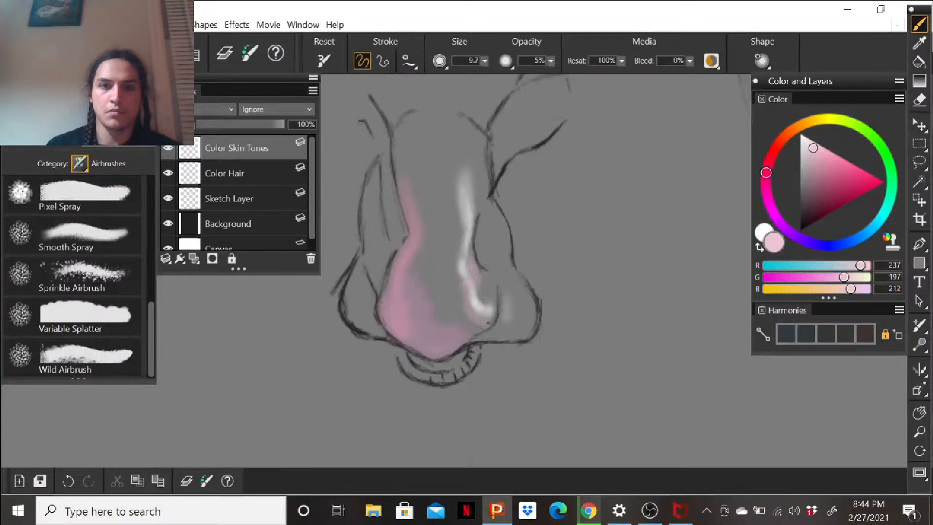
mouse_move(484, 325)
mouse_down()
mouse_move(456, 346)
mouse_move(399, 319)
mouse_move(412, 340)
mouse_up()
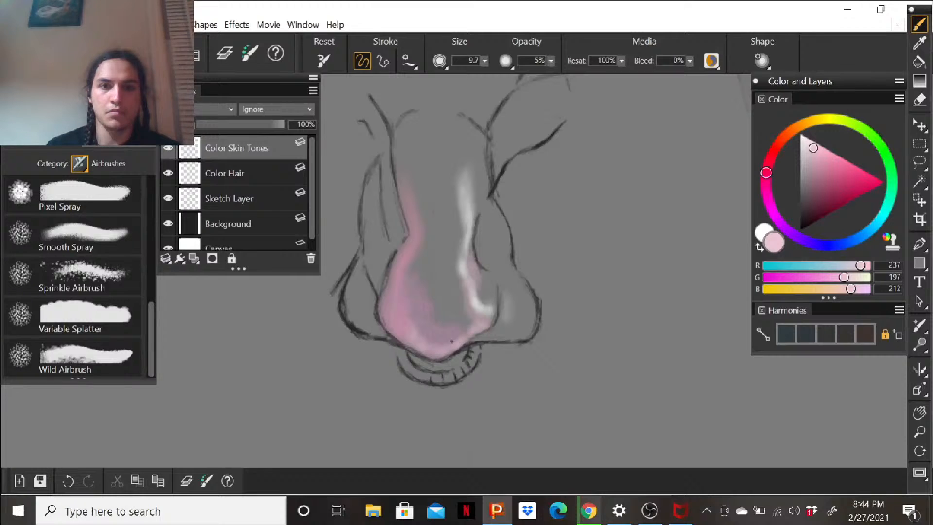
mouse_move(453, 334)
mouse_down()
mouse_move(437, 345)
mouse_move(414, 319)
mouse_move(428, 332)
mouse_move(438, 327)
mouse_move(445, 339)
mouse_move(413, 332)
mouse_up()
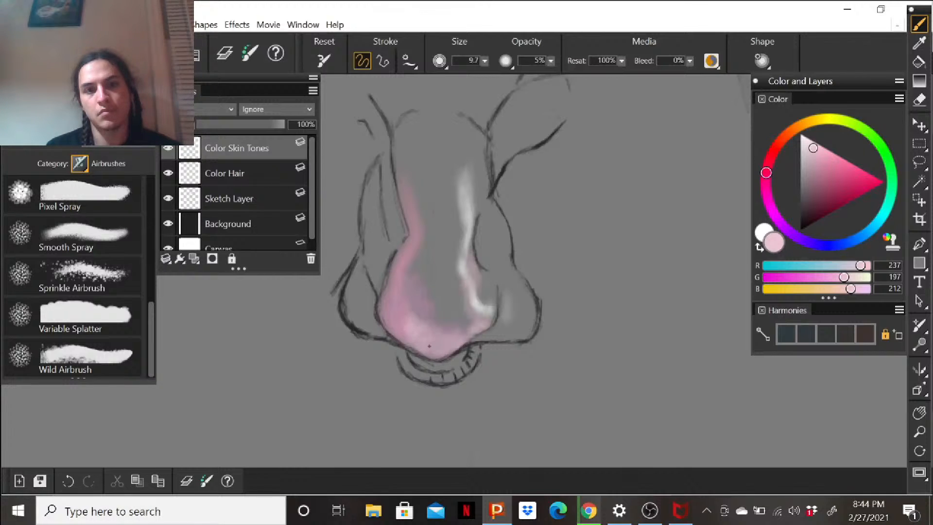
mouse_move(461, 332)
mouse_down()
mouse_move(467, 310)
mouse_move(463, 324)
mouse_move(443, 333)
mouse_move(416, 298)
mouse_up()
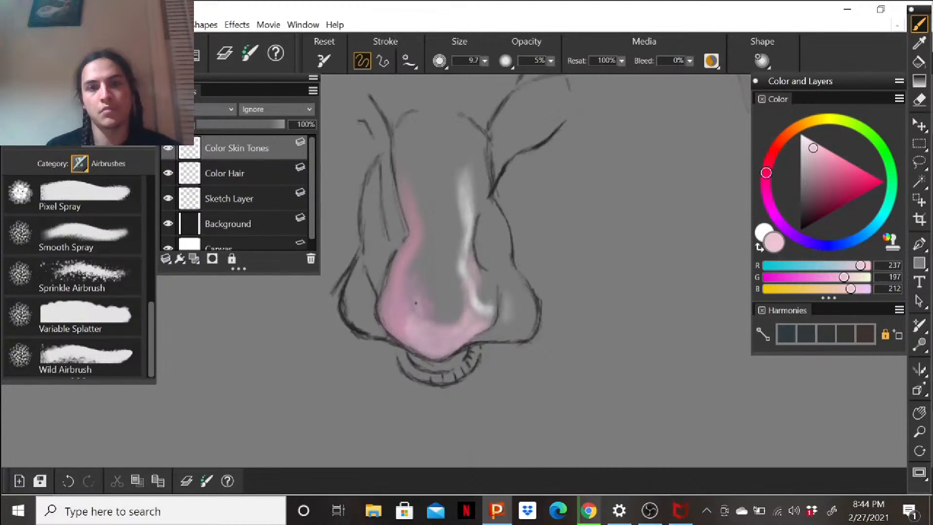
click(825, 152)
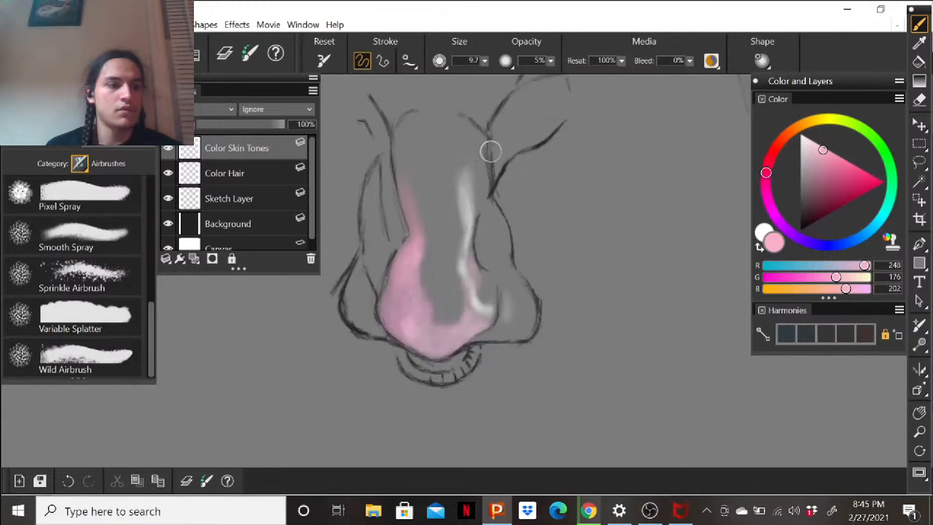
Airbrush very light pink (R 247, G 211, B 224) over the left and top of the nose bridge.
click(812, 145)
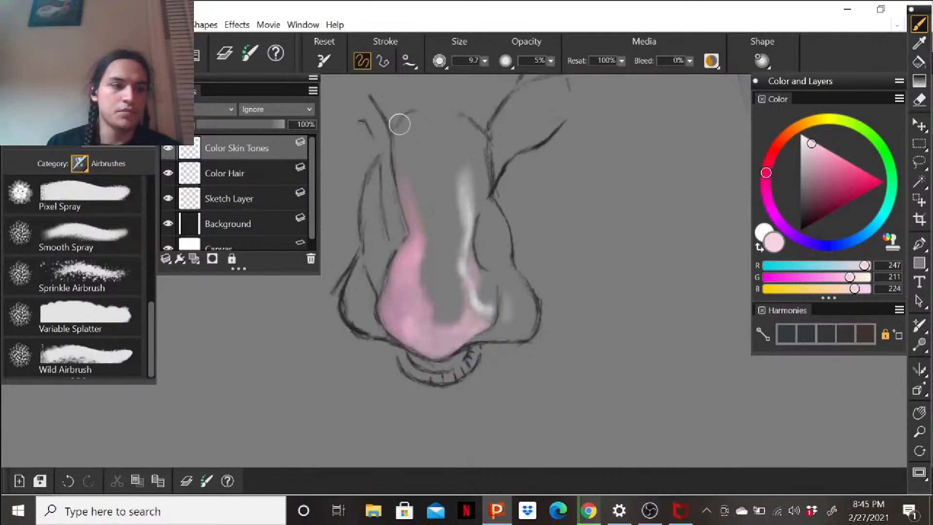
mouse_move(409, 119)
mouse_down()
mouse_move(395, 169)
mouse_move(421, 132)
mouse_move(408, 165)
mouse_move(423, 146)
mouse_move(405, 208)
mouse_move(435, 190)
mouse_move(431, 217)
mouse_move(443, 179)
mouse_move(411, 217)
mouse_move(417, 193)
mouse_move(434, 173)
mouse_move(421, 228)
mouse_up()
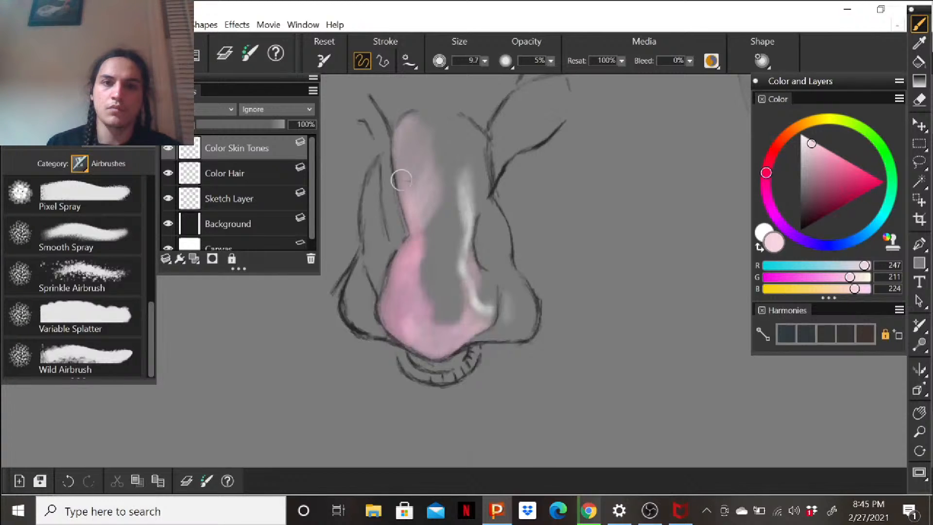
mouse_move(403, 145)
mouse_down()
mouse_move(410, 194)
mouse_move(405, 132)
mouse_move(413, 129)
mouse_move(417, 189)
mouse_move(418, 126)
mouse_move(418, 155)
mouse_move(425, 135)
mouse_move(434, 163)
mouse_up()
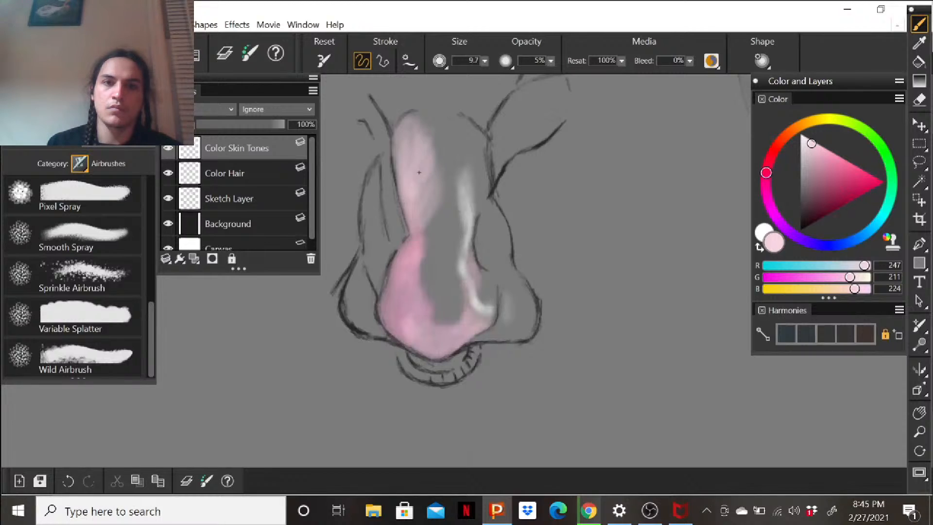
drag(405, 141, 394, 167)
mouse_move(411, 115)
mouse_down()
mouse_move(413, 128)
mouse_move(413, 118)
mouse_move(437, 112)
mouse_move(422, 151)
mouse_up()
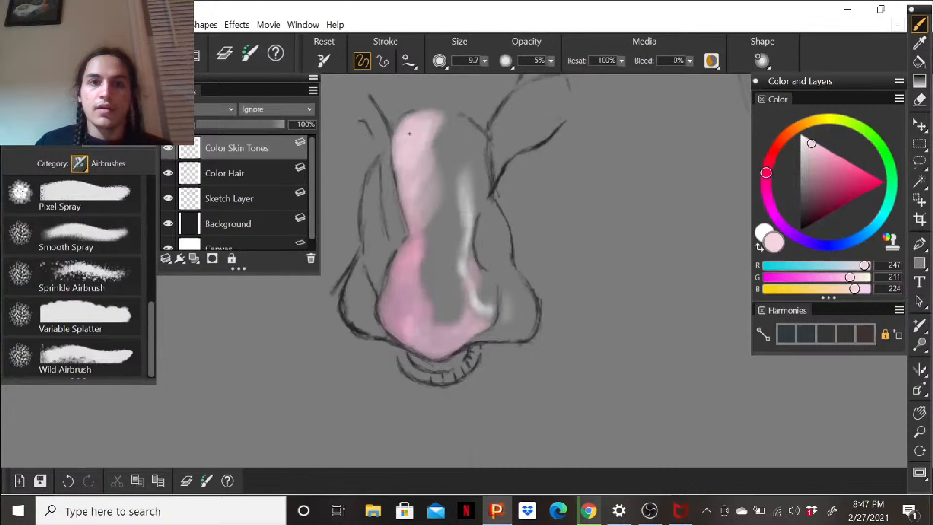
mouse_move(433, 114)
mouse_down()
mouse_move(467, 130)
mouse_move(431, 125)
mouse_move(432, 150)
mouse_move(442, 144)
mouse_move(440, 132)
mouse_move(423, 158)
mouse_up()
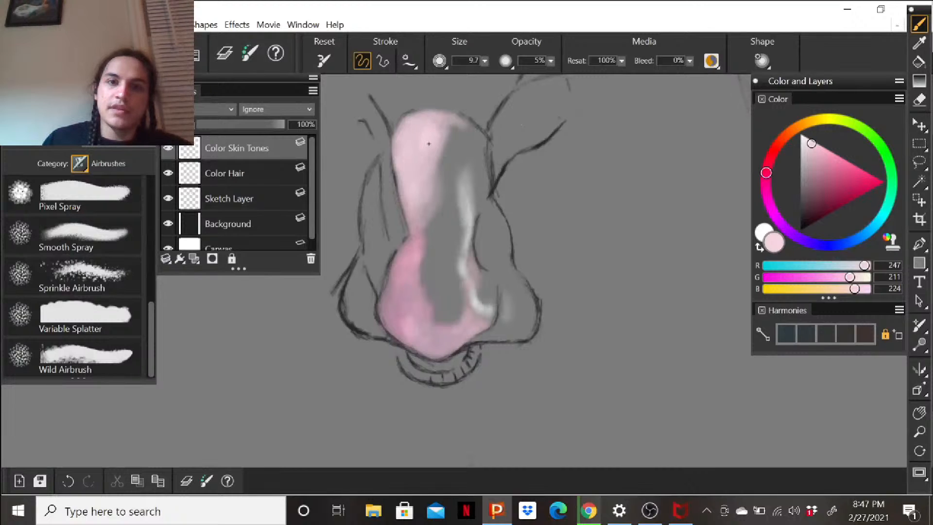
mouse_move(428, 157)
mouse_down()
mouse_move(443, 127)
mouse_move(432, 129)
mouse_up()
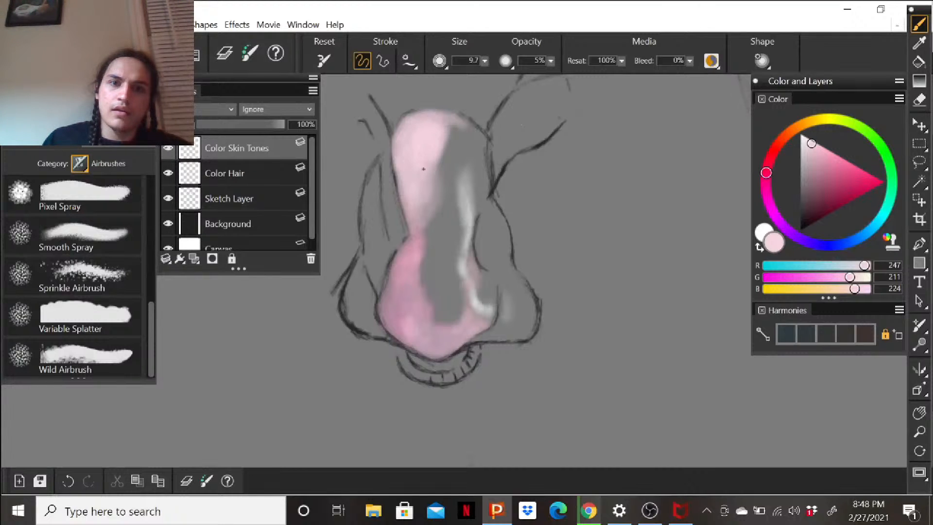
Airbrush very light pink over the nose bridge's upper right and centre, and use pink (R 254, G 204, B 222) on its narrow left part.
mouse_move(425, 178)
mouse_down()
mouse_move(426, 134)
mouse_move(437, 170)
mouse_move(448, 136)
mouse_move(435, 115)
mouse_move(499, 148)
mouse_move(448, 132)
mouse_move(452, 123)
mouse_move(465, 151)
mouse_move(456, 127)
mouse_move(476, 130)
mouse_move(463, 120)
mouse_move(479, 141)
mouse_move(477, 203)
mouse_move(469, 147)
mouse_move(476, 203)
mouse_move(478, 141)
mouse_move(453, 180)
mouse_move(466, 145)
mouse_up()
drag(447, 180, 433, 223)
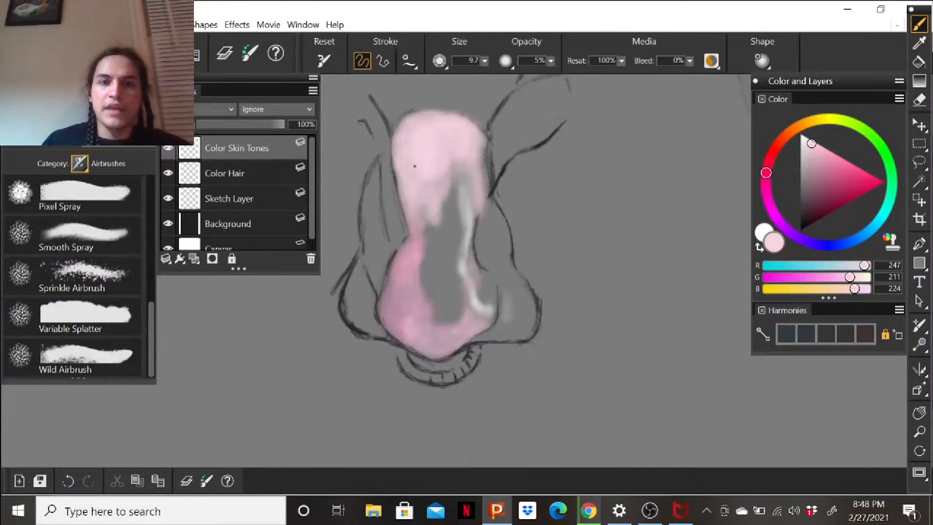
click(816, 144)
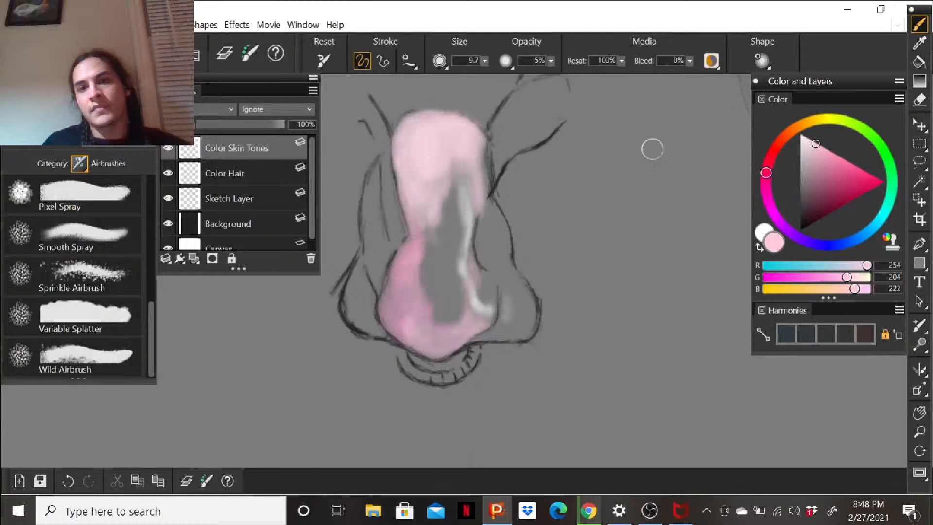
drag(425, 235, 417, 205)
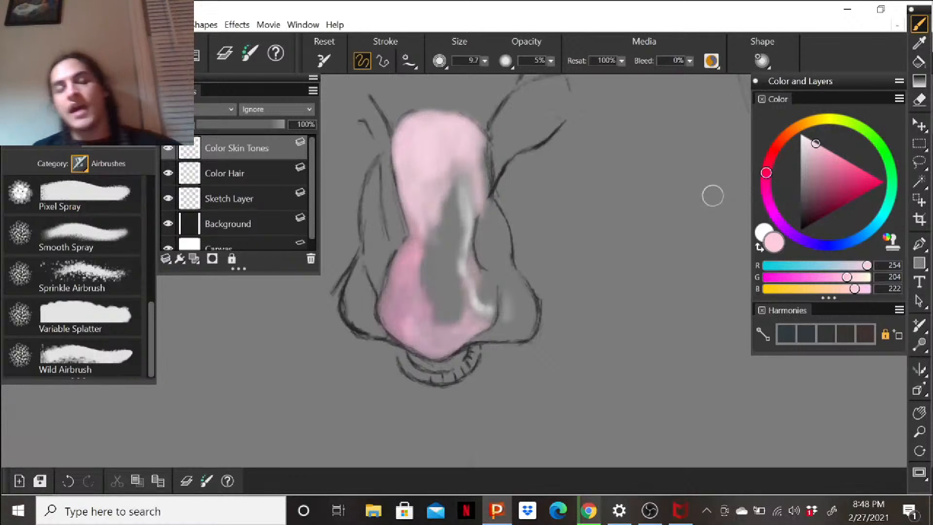
Shade the left edge of the nose bridge with dustier pinks (R 239, G 181, B 202 and R 219, G 163, B 183).
click(819, 152)
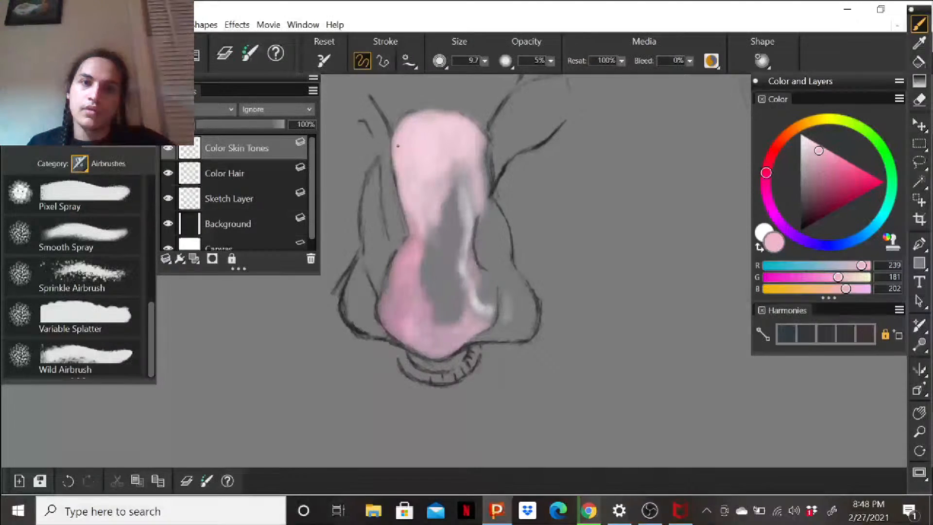
click(823, 152)
click(819, 158)
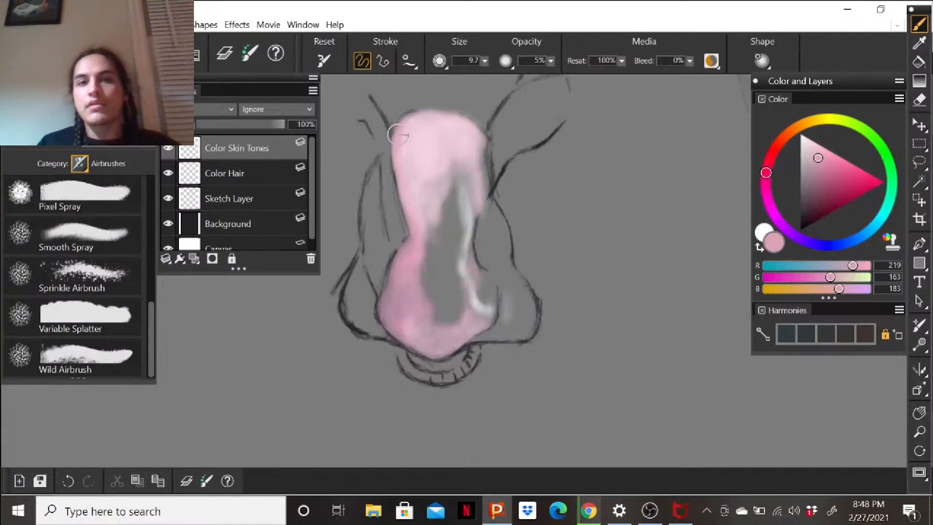
Fill the unpainted grey centre of the nose tip and bridge with soft pink (R 232, G 188, B 204), up to the white highlight.
click(815, 151)
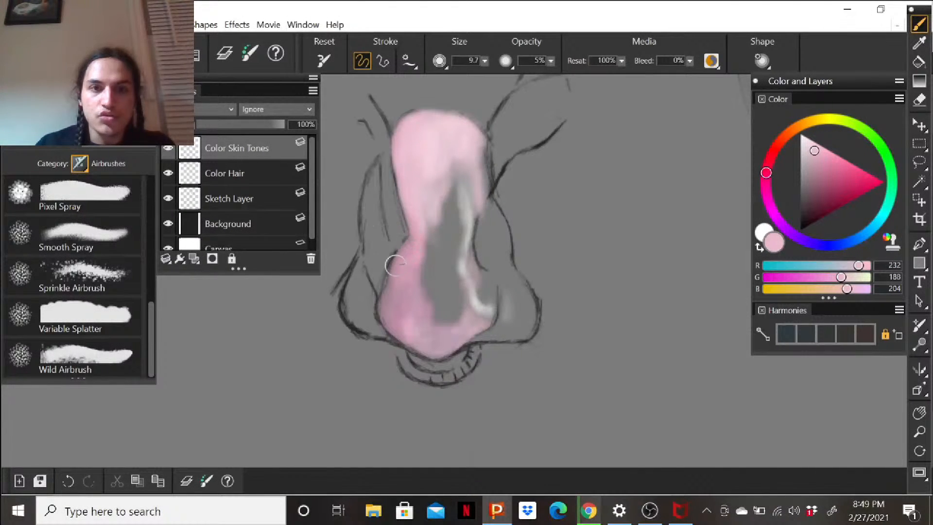
mouse_move(421, 262)
mouse_down()
mouse_move(417, 288)
mouse_move(425, 259)
mouse_move(423, 306)
mouse_move(425, 278)
mouse_move(451, 312)
mouse_move(441, 320)
mouse_move(433, 299)
mouse_move(422, 325)
mouse_move(413, 299)
mouse_move(405, 314)
mouse_move(444, 317)
mouse_up()
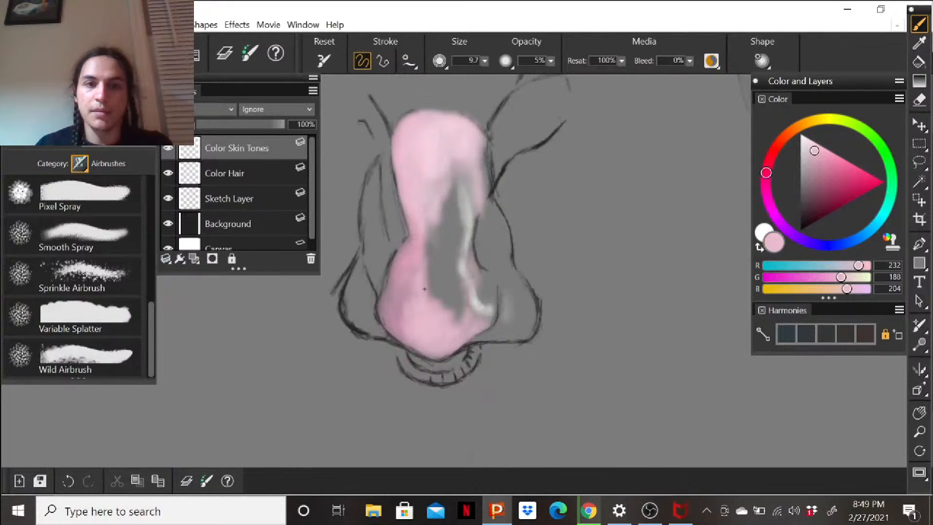
mouse_move(433, 295)
mouse_down()
mouse_move(438, 233)
mouse_move(423, 220)
mouse_move(425, 249)
mouse_up()
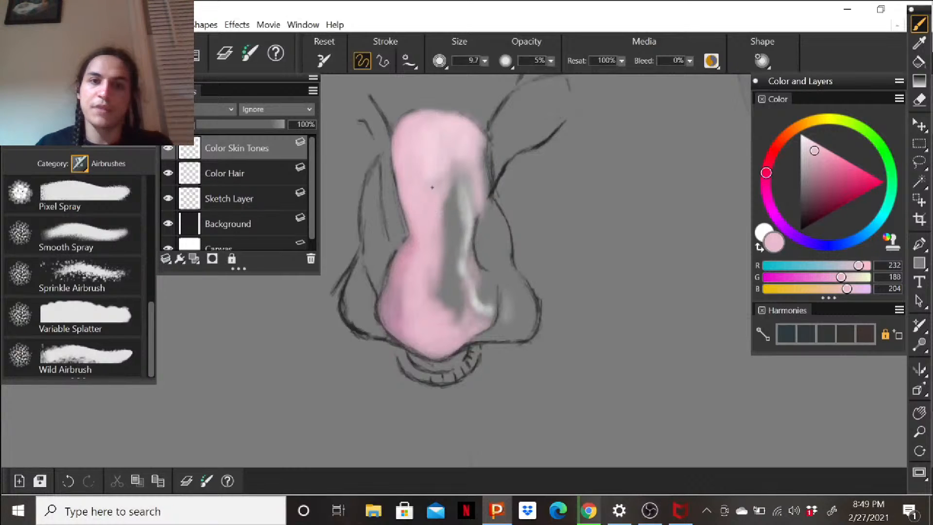
mouse_move(448, 188)
mouse_down()
mouse_move(450, 249)
mouse_move(432, 264)
mouse_move(428, 309)
mouse_move(424, 264)
mouse_move(437, 302)
mouse_move(442, 285)
mouse_move(453, 321)
mouse_move(432, 283)
mouse_move(467, 330)
mouse_up()
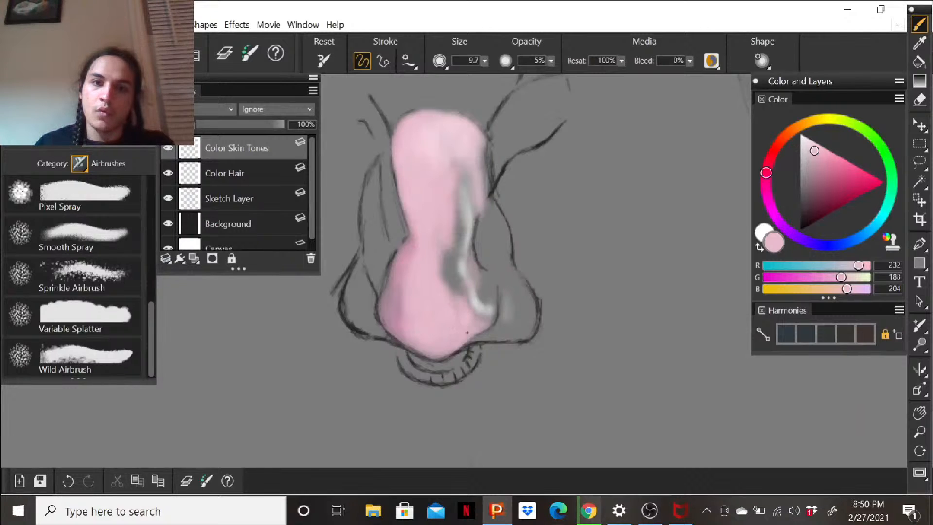
mouse_move(455, 299)
mouse_down()
mouse_move(444, 258)
mouse_move(467, 301)
mouse_up()
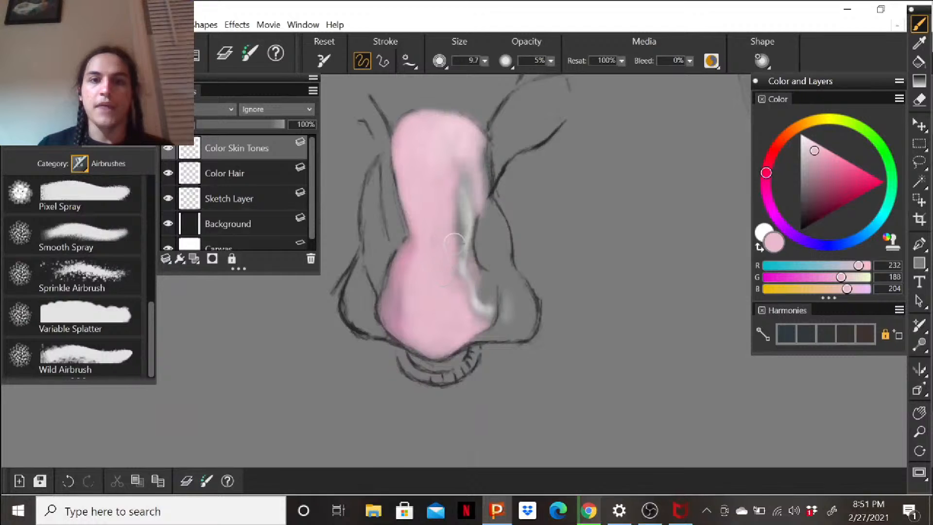
Build up the nose tip's lower and left edges with increasingly saturated pinks, including R 251, G 179, B 205 and R 247, G 149, B 184.
click(819, 149)
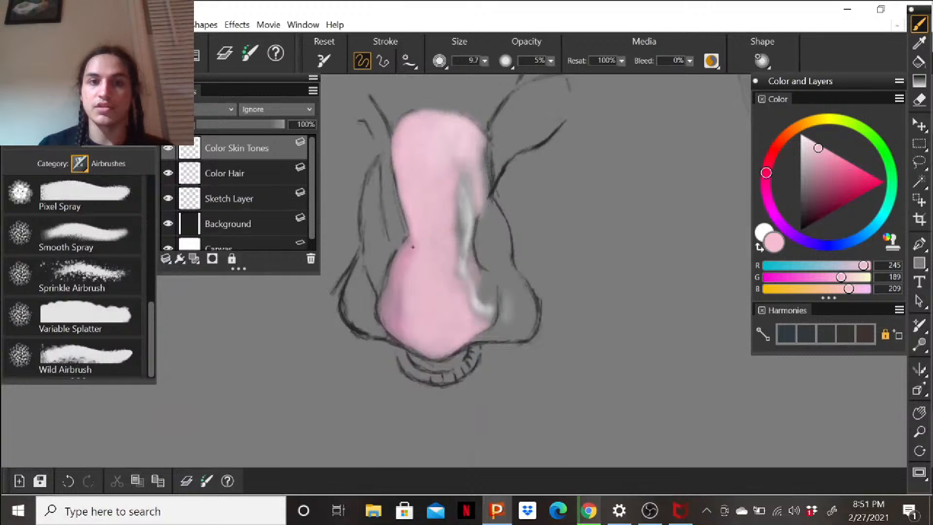
click(823, 149)
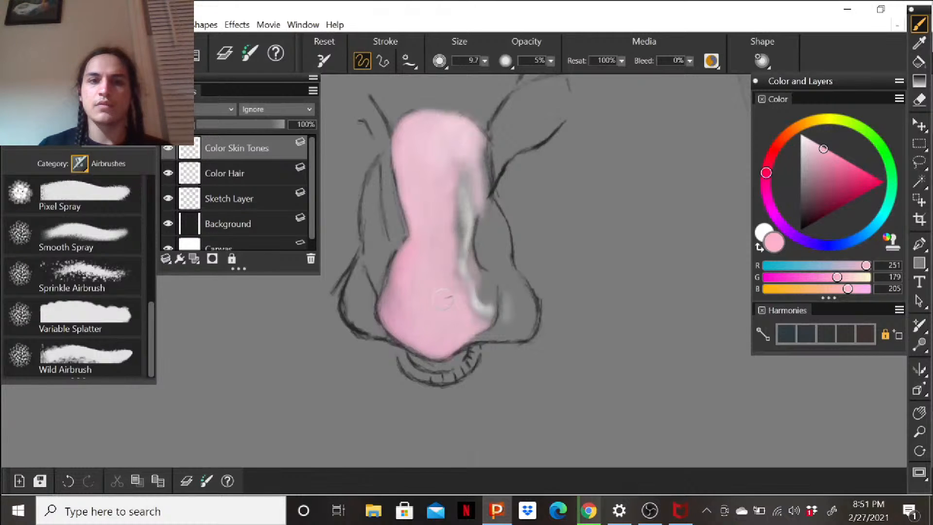
click(832, 155)
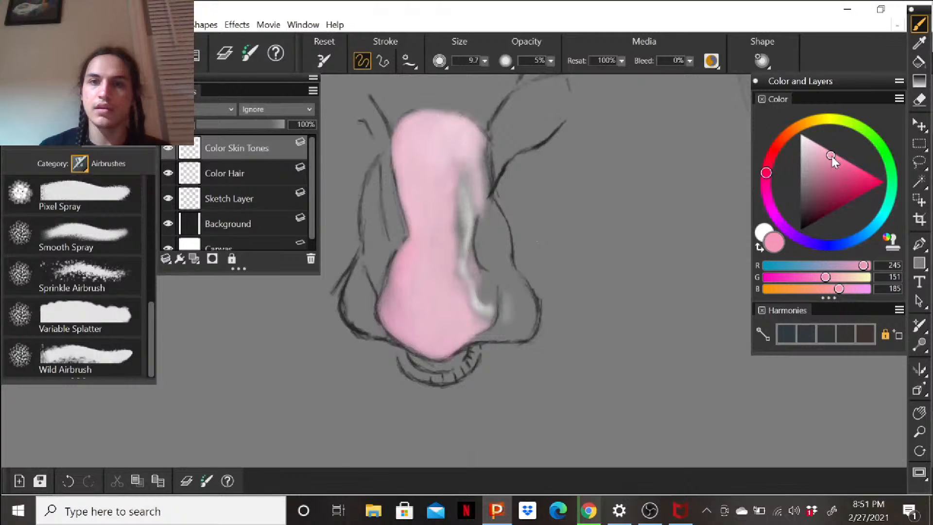
drag(383, 310, 383, 315)
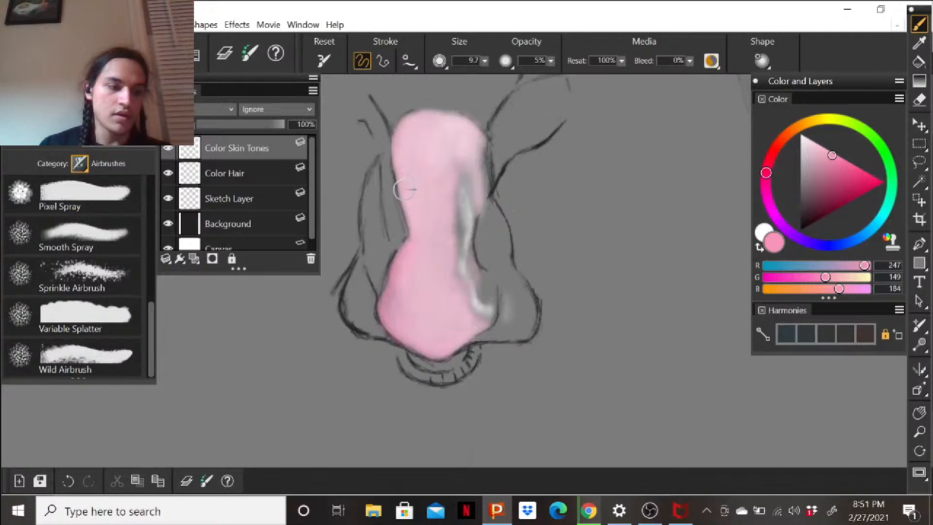
Airbrush a mauve shadow (R 139, G 101, B 115) beside the bridge's upper left, extending it outward with lighter mauve (R 165, G 135, B 146).
drag(829, 175, 813, 185)
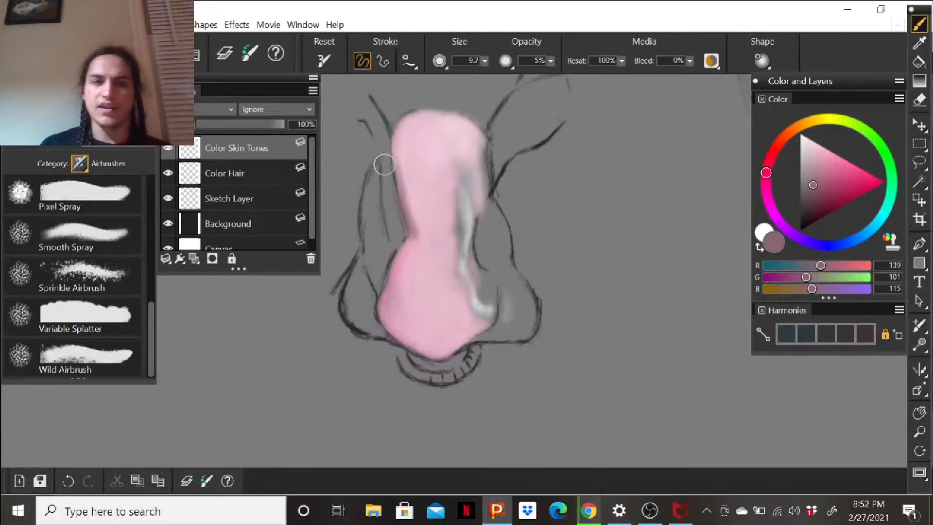
drag(380, 137, 376, 124)
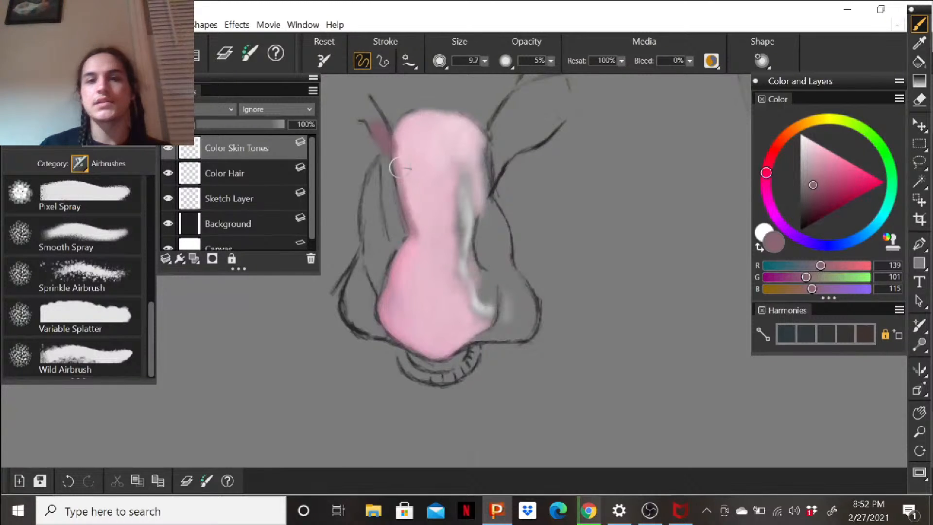
click(810, 174)
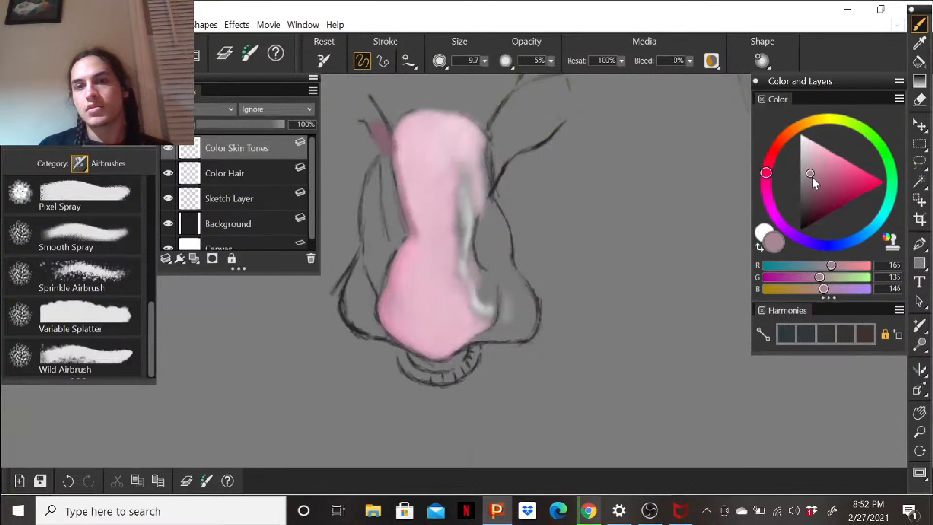
mouse_move(389, 136)
mouse_down()
mouse_move(385, 125)
mouse_move(384, 138)
mouse_up()
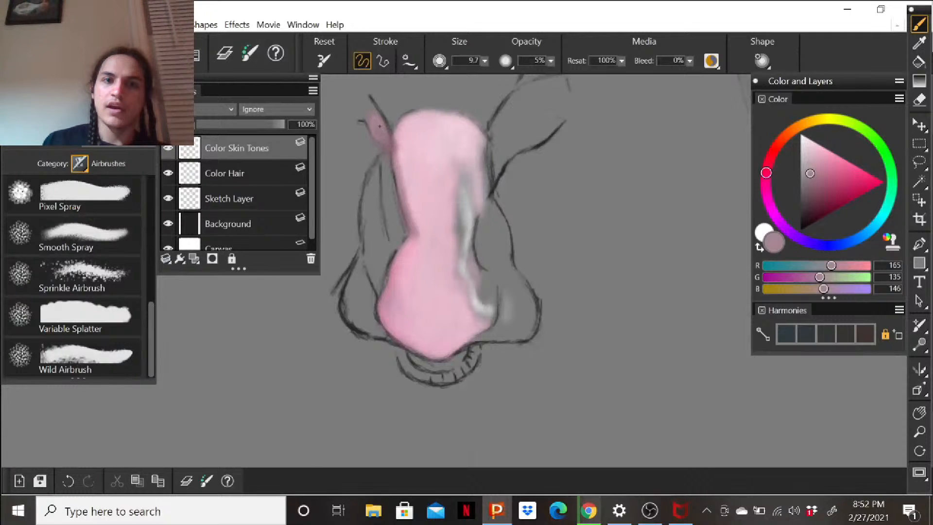
drag(346, 110, 372, 118)
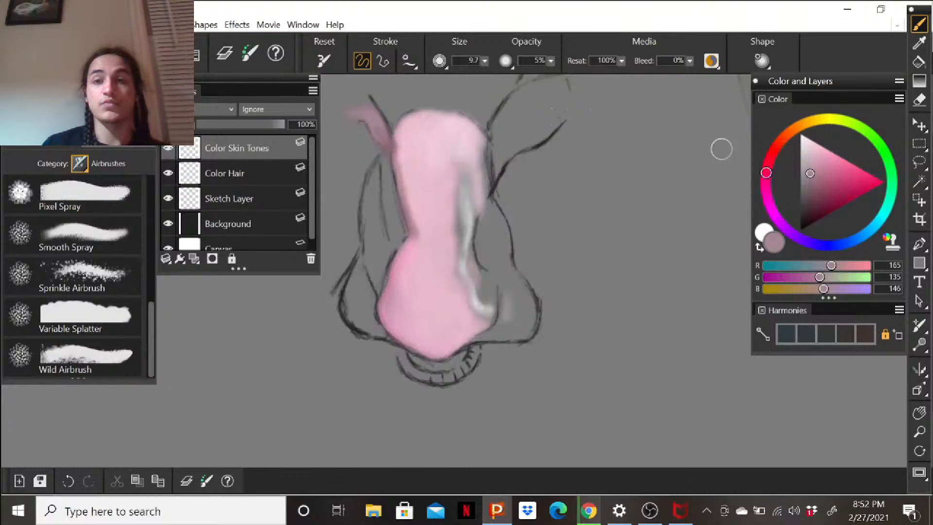
Airbrush greyish mauve (R 129, G 111, B 118) down the bridge's left edge and into the shadow beside its upper right.
click(807, 185)
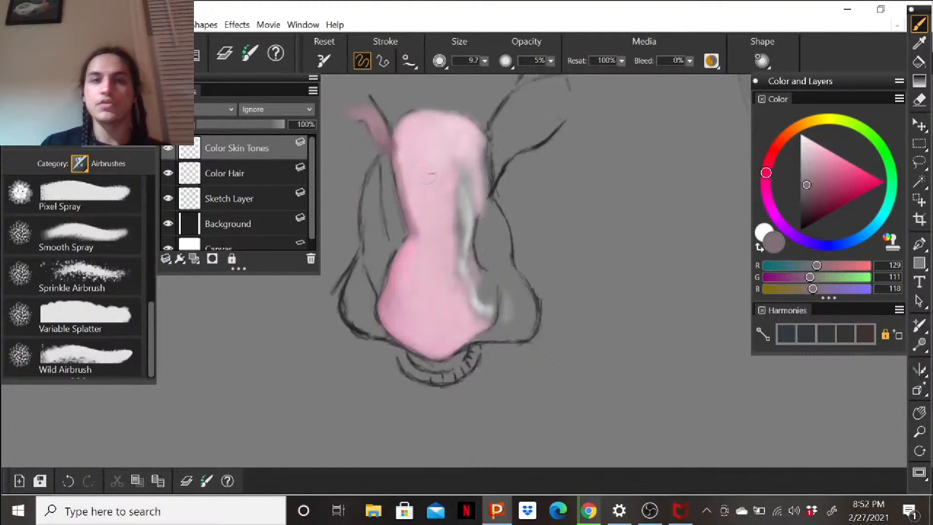
drag(377, 118, 379, 126)
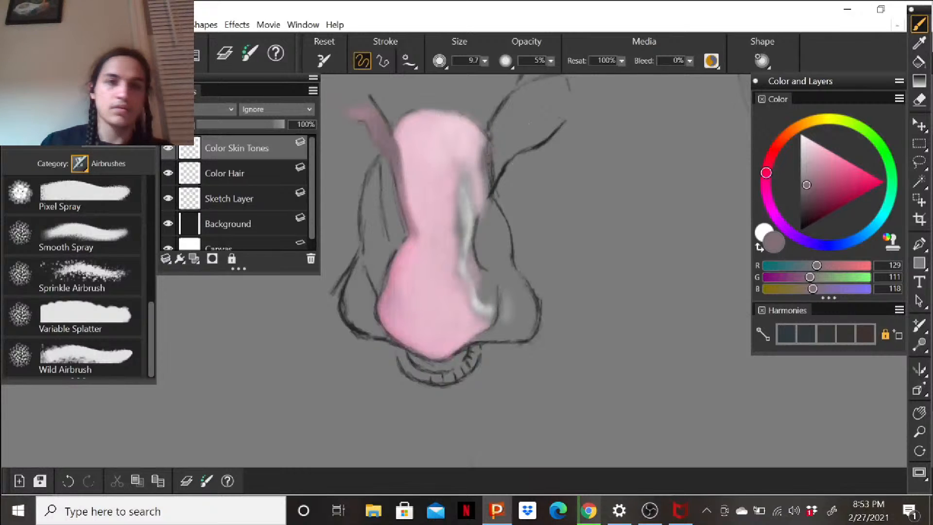
drag(487, 181, 493, 158)
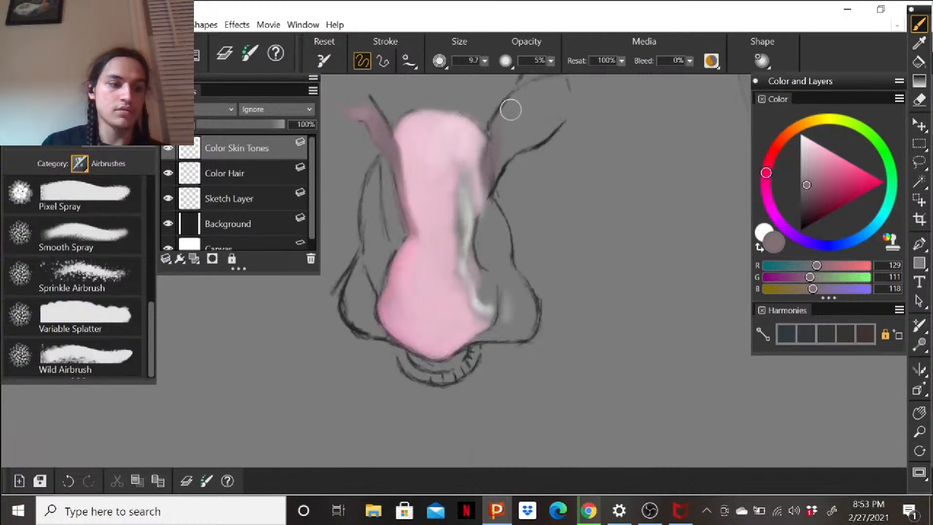
drag(498, 167, 504, 153)
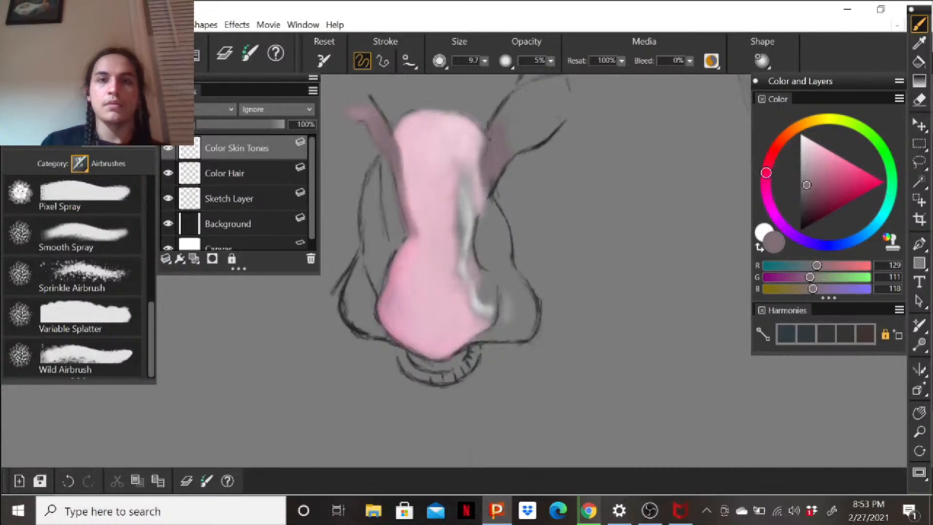
Airbrush medium pink (R 228, G 158, B 183) around the white highlight on the nose tip and bridge's right side, and undo the last stroke.
click(815, 177)
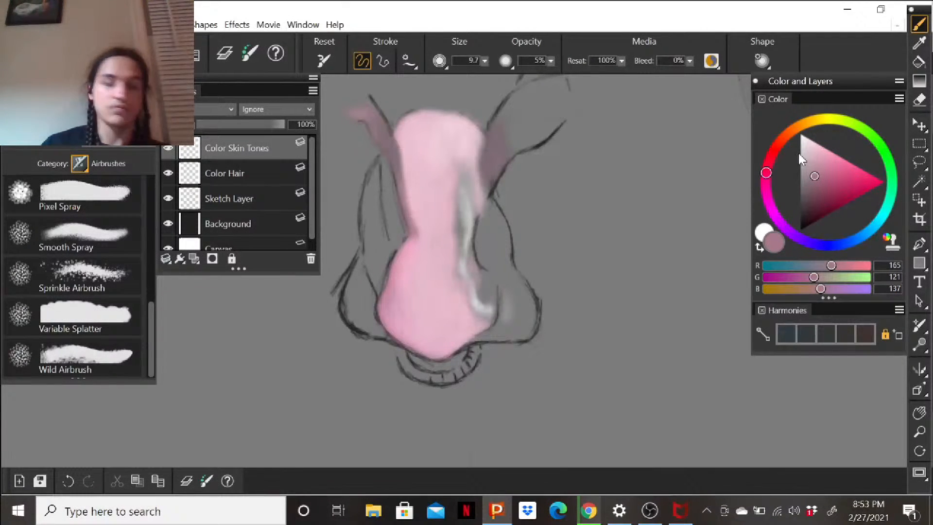
click(823, 157)
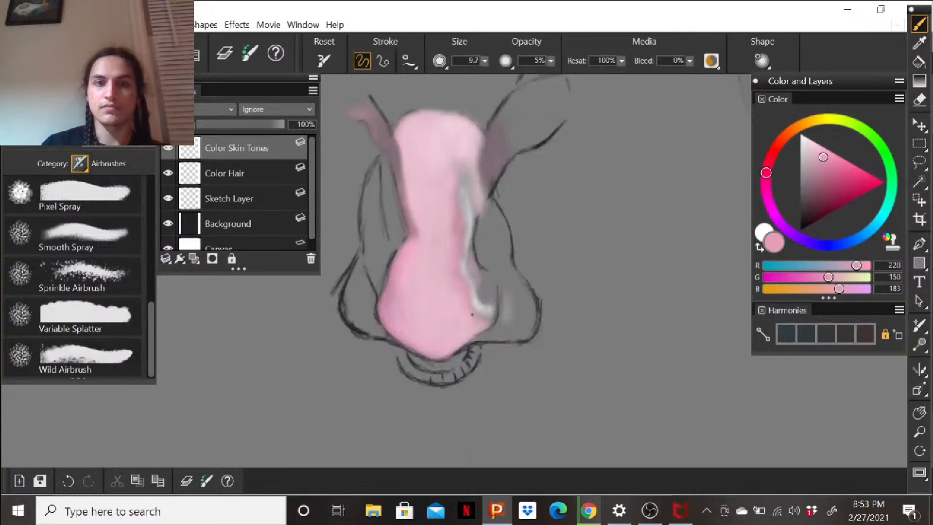
mouse_move(486, 320)
mouse_down()
mouse_move(468, 306)
mouse_move(487, 308)
mouse_move(479, 281)
mouse_move(488, 311)
mouse_up()
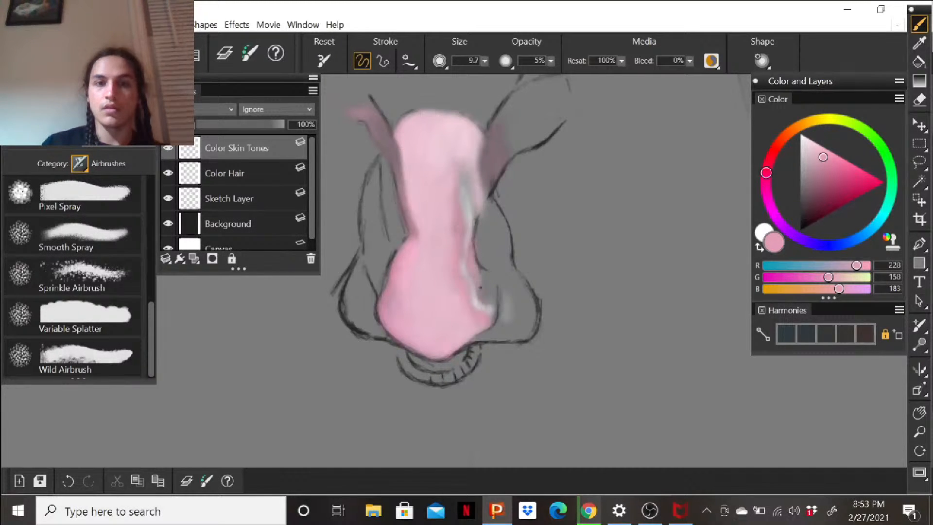
drag(479, 278, 493, 304)
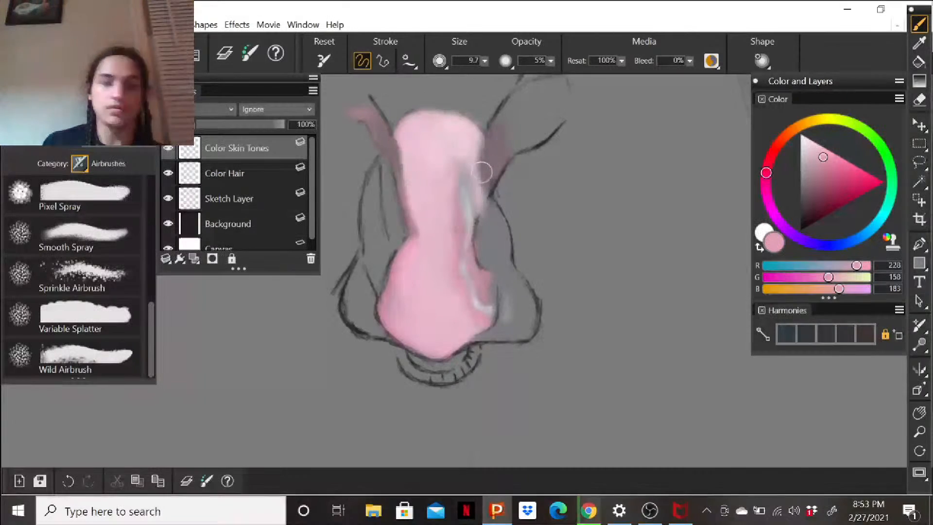
mouse_move(464, 174)
mouse_down()
mouse_move(476, 212)
mouse_move(485, 182)
mouse_move(466, 181)
mouse_up()
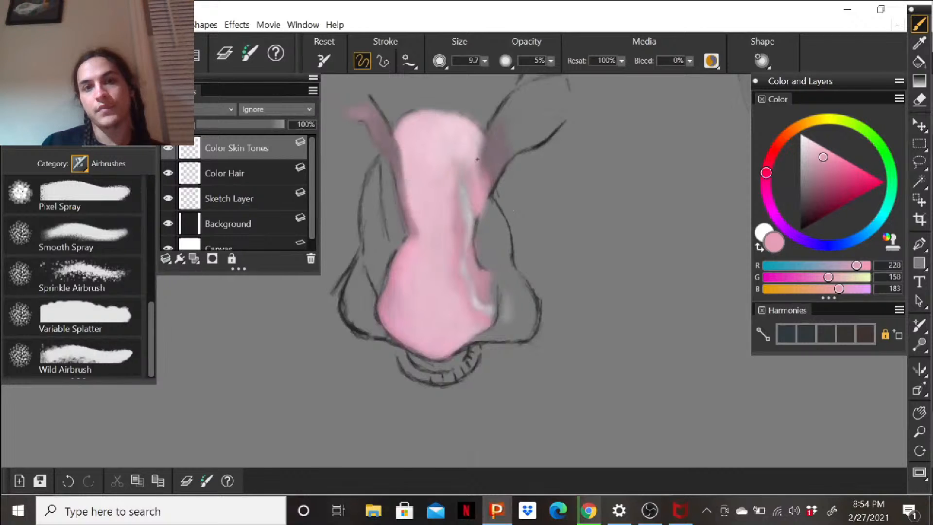
drag(482, 137, 479, 171)
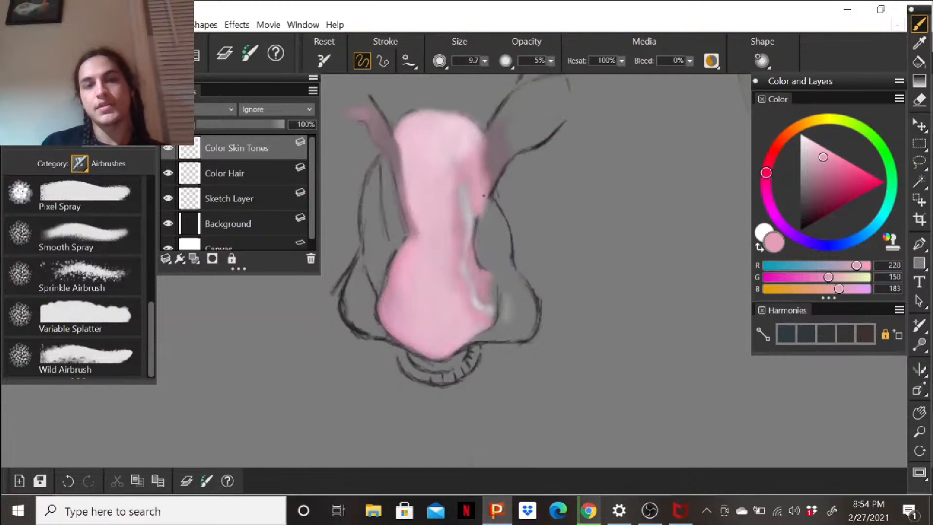
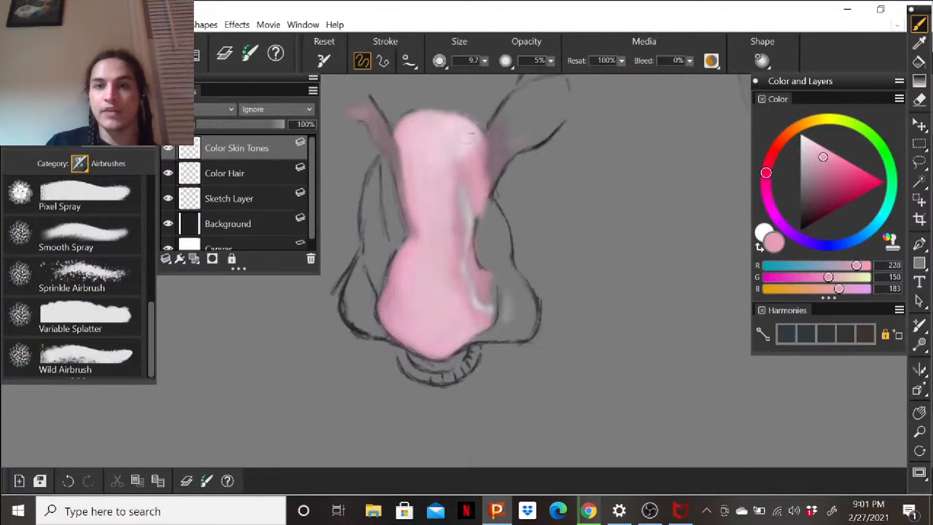
key(ctrl+z)
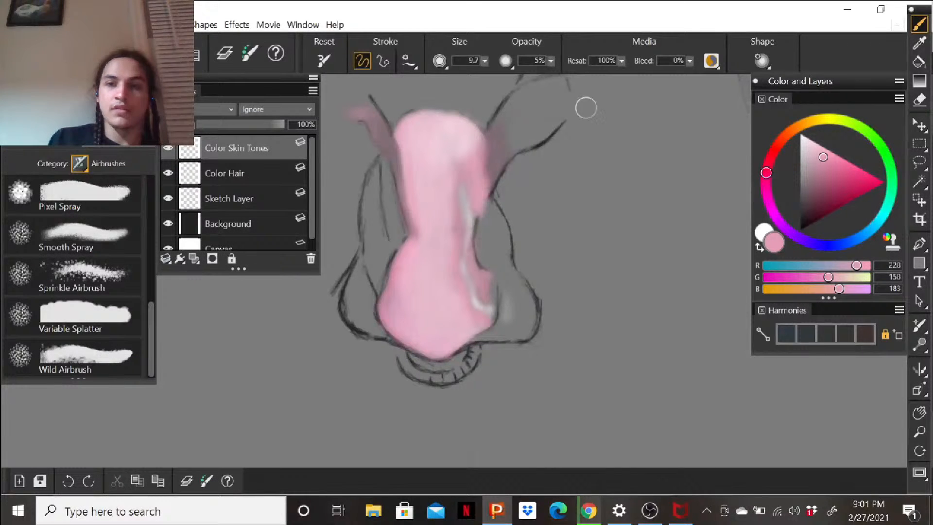
Fill the shadow beside the bridge's upper right with airbrushed mauve (R 147, G 109, B 123), out to the sketched crease.
drag(816, 168, 813, 181)
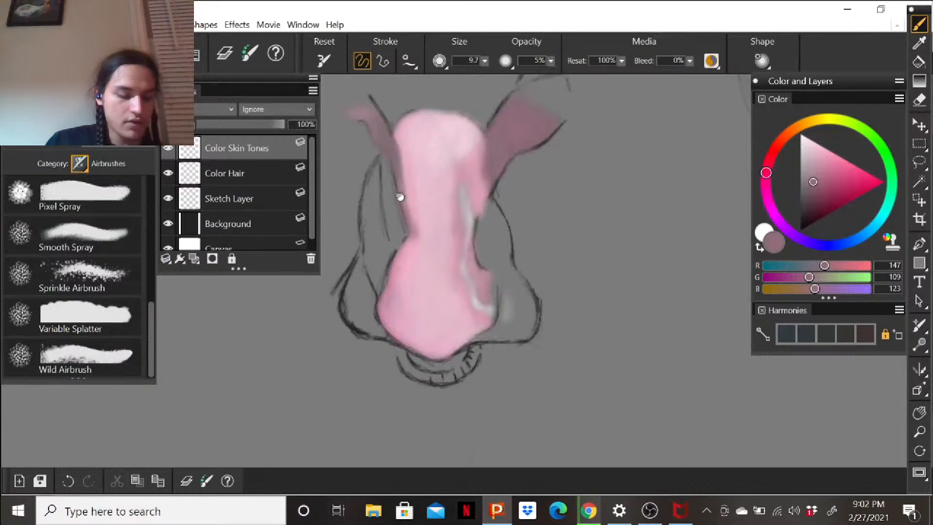
drag(433, 310, 473, 383)
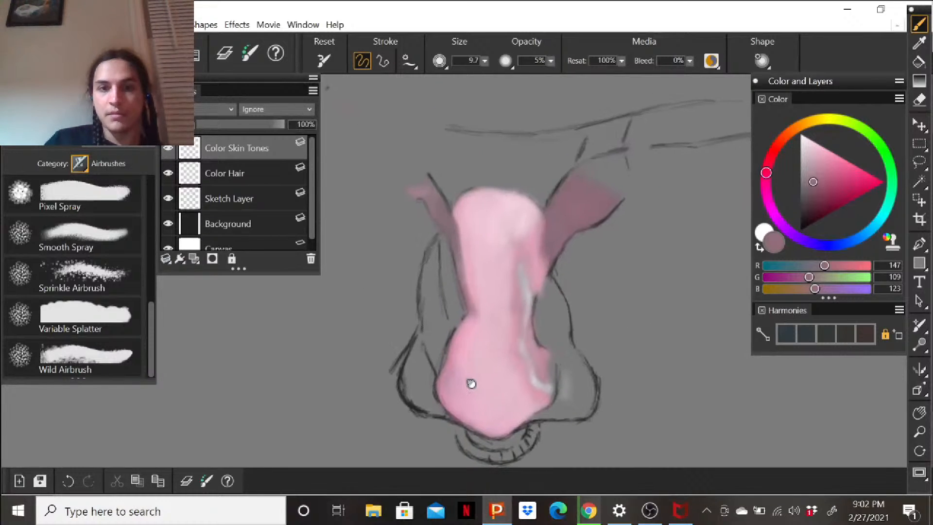
key(ctrl+minus)
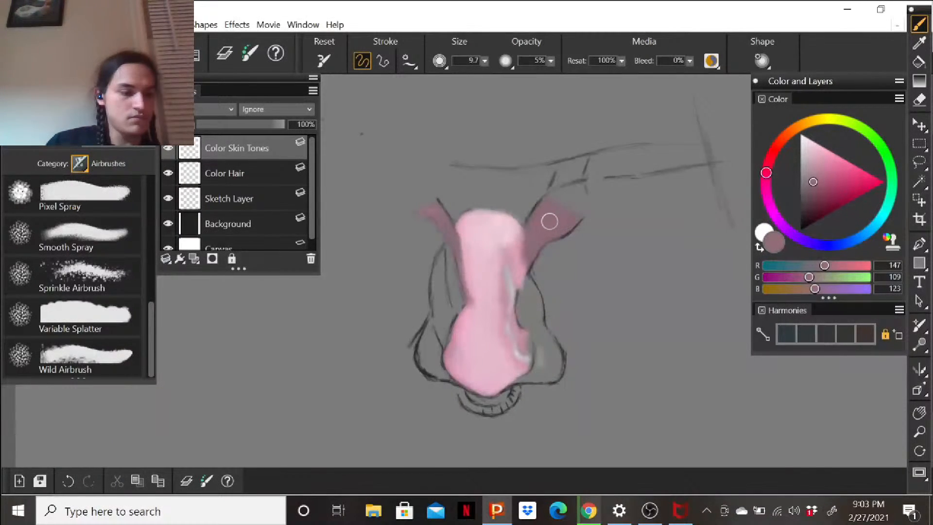
Airbrush mauve pink (R 180, G 136, B 152) above the bridge's upper left, blending it into the bridge with lighter pinks such as R 199, G 163, B 176.
click(815, 171)
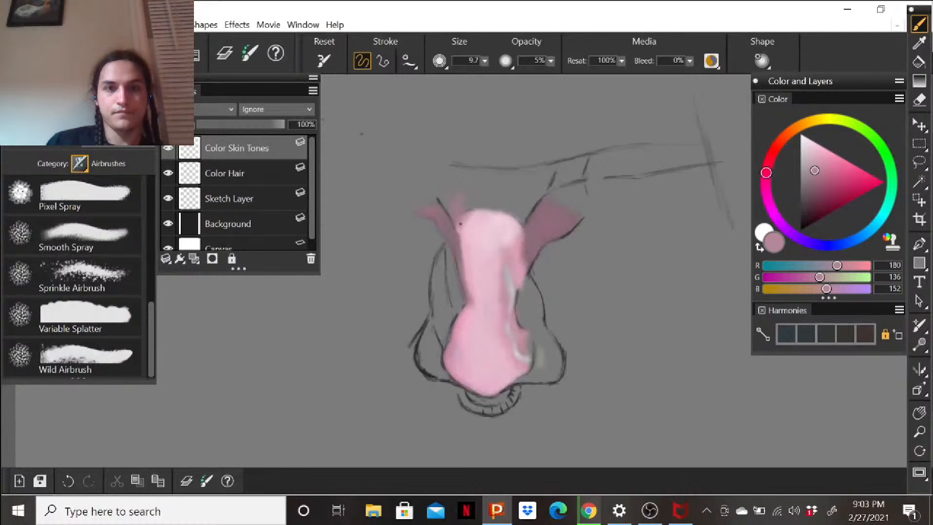
drag(454, 208, 447, 193)
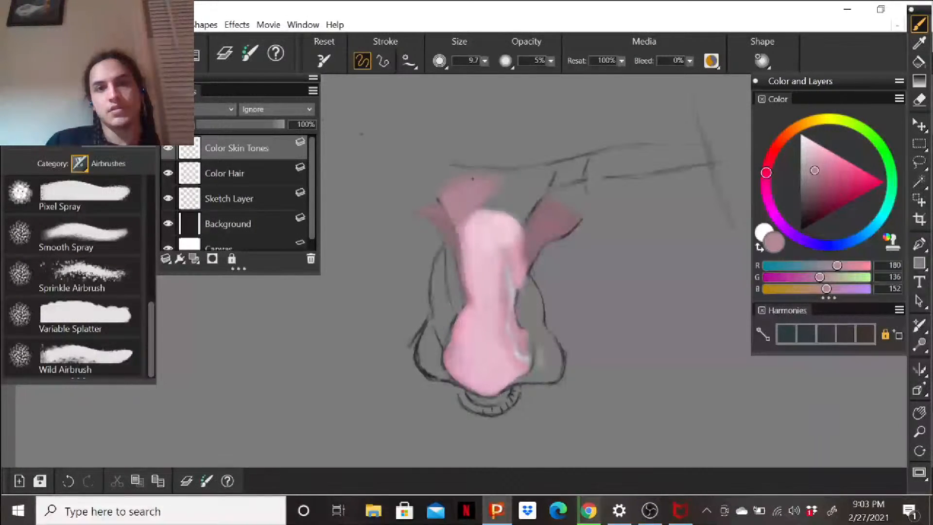
mouse_move(479, 177)
mouse_down()
mouse_move(493, 183)
mouse_move(479, 198)
mouse_up()
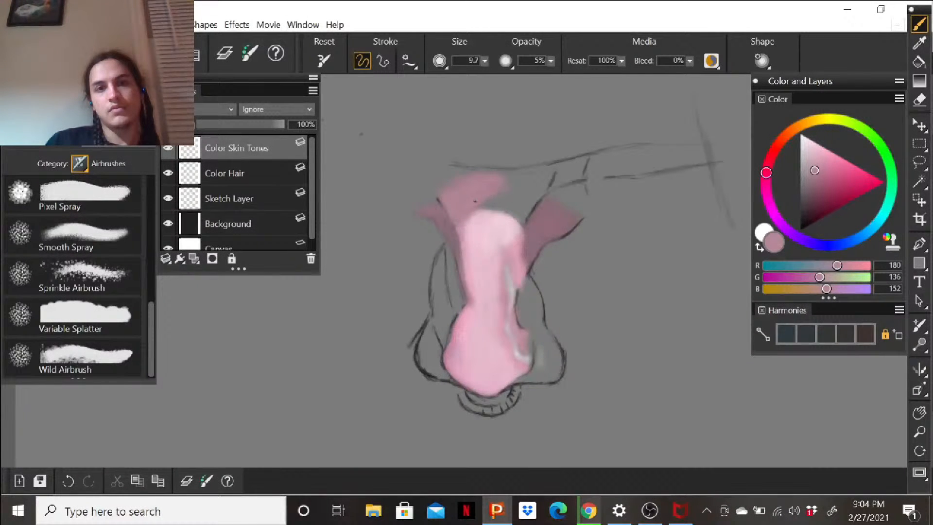
click(812, 161)
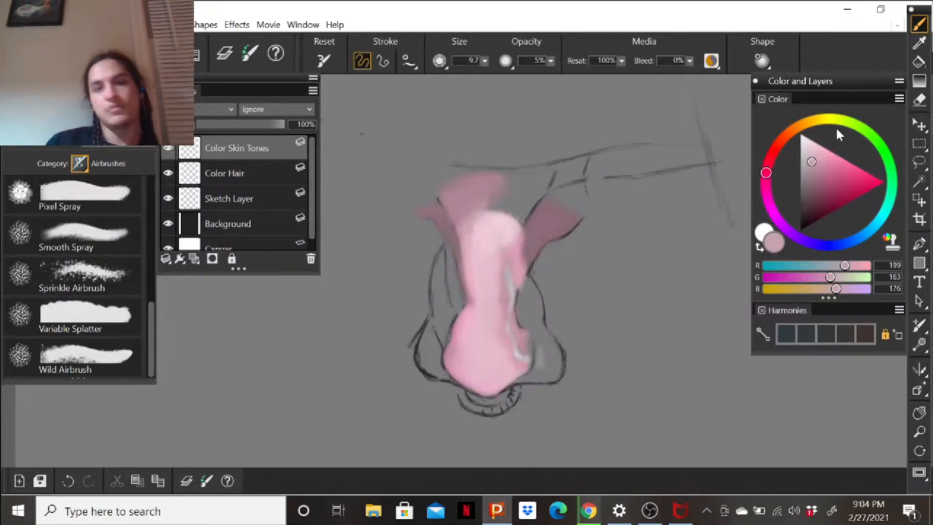
click(815, 160)
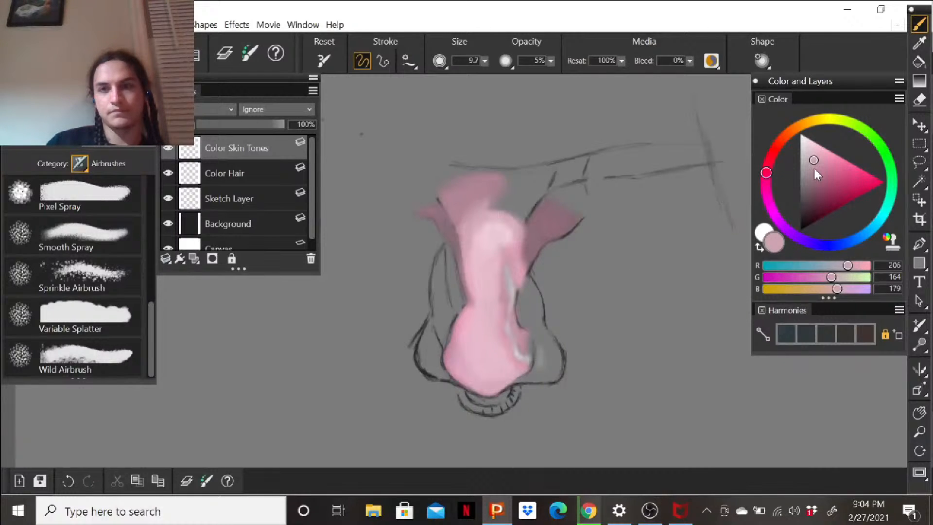
click(821, 155)
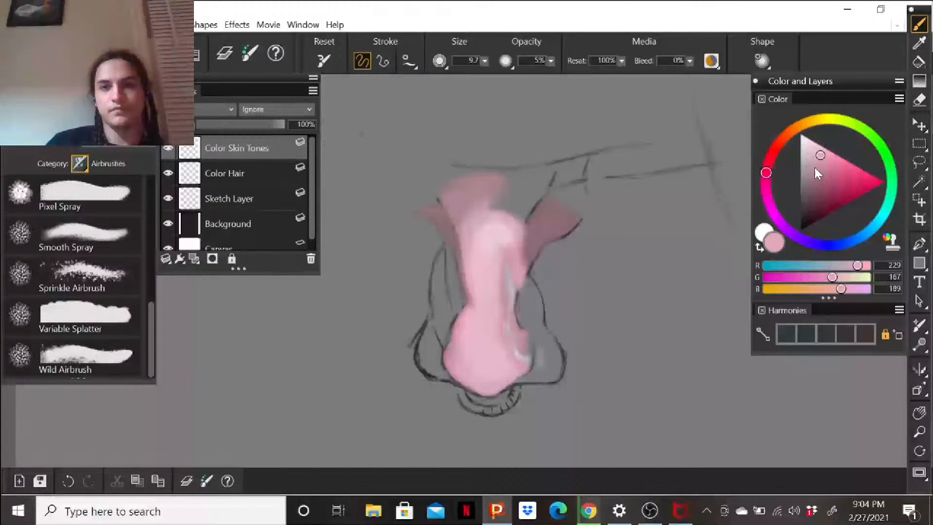
Airbrush peach (R 229, G 190, B 167 and R 236, G 188, B 160) along the nose and fill both its sides with beige (R 211, G 194, B 185).
click(790, 130)
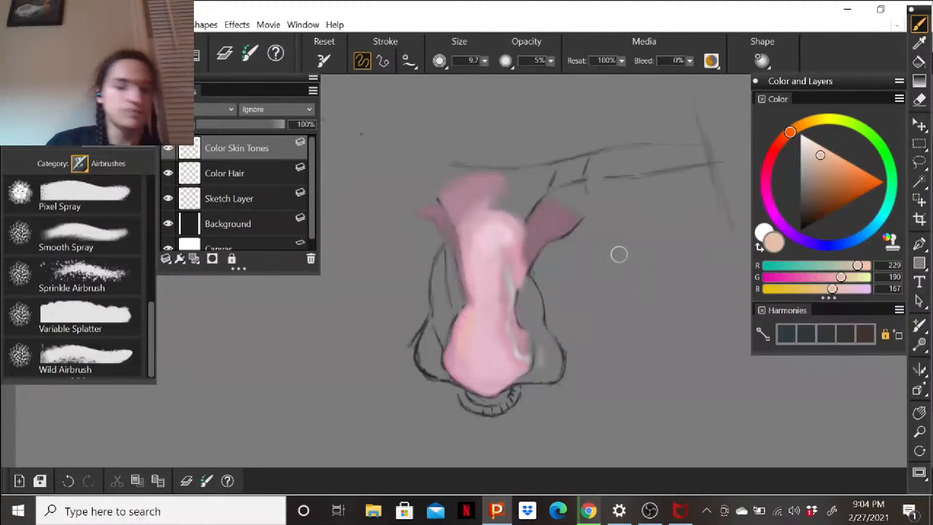
click(825, 155)
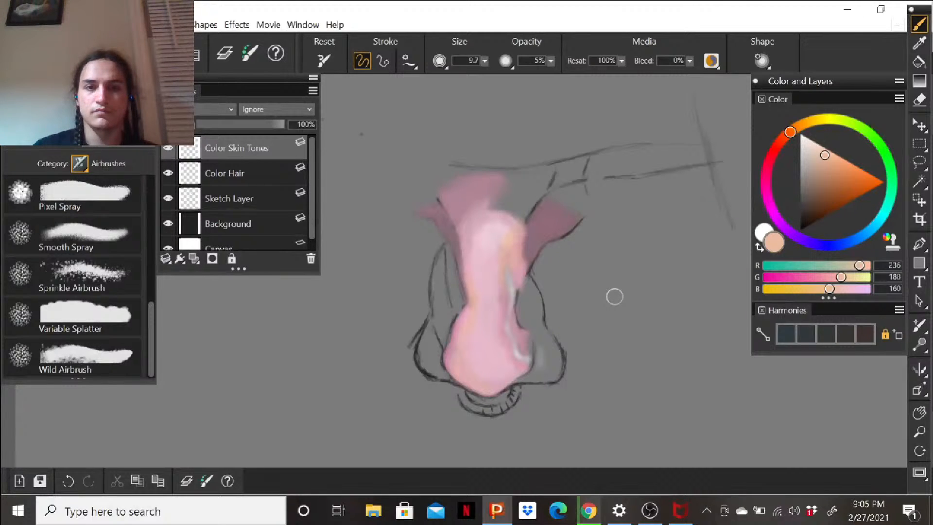
drag(823, 156, 810, 158)
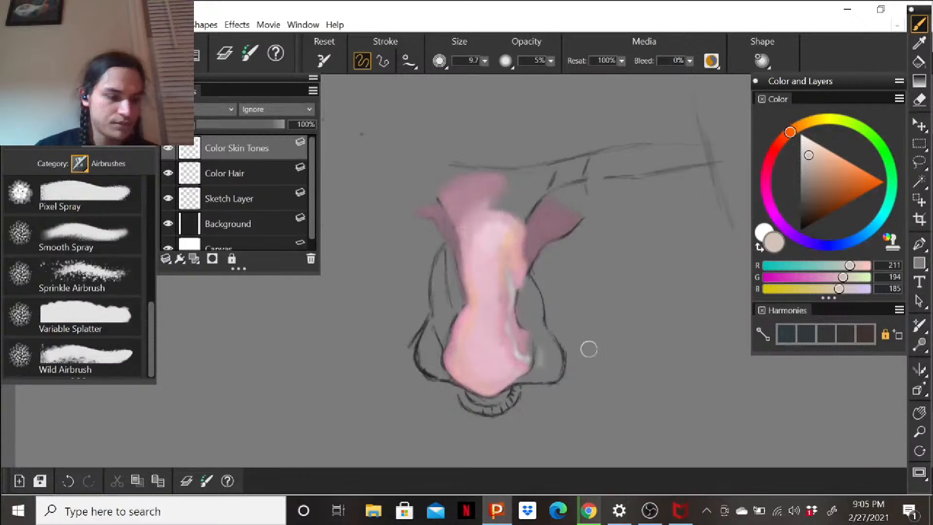
mouse_move(519, 379)
mouse_down()
mouse_move(549, 378)
mouse_move(545, 359)
mouse_move(558, 360)
mouse_move(557, 371)
mouse_move(531, 373)
mouse_move(546, 357)
mouse_move(534, 323)
mouse_move(540, 343)
mouse_move(536, 336)
mouse_move(528, 346)
mouse_move(538, 323)
mouse_move(557, 354)
mouse_move(521, 303)
mouse_move(521, 319)
mouse_move(539, 329)
mouse_move(523, 294)
mouse_move(519, 308)
mouse_move(526, 280)
mouse_move(523, 294)
mouse_move(526, 282)
mouse_move(540, 308)
mouse_move(520, 355)
mouse_move(492, 336)
mouse_move(513, 308)
mouse_up()
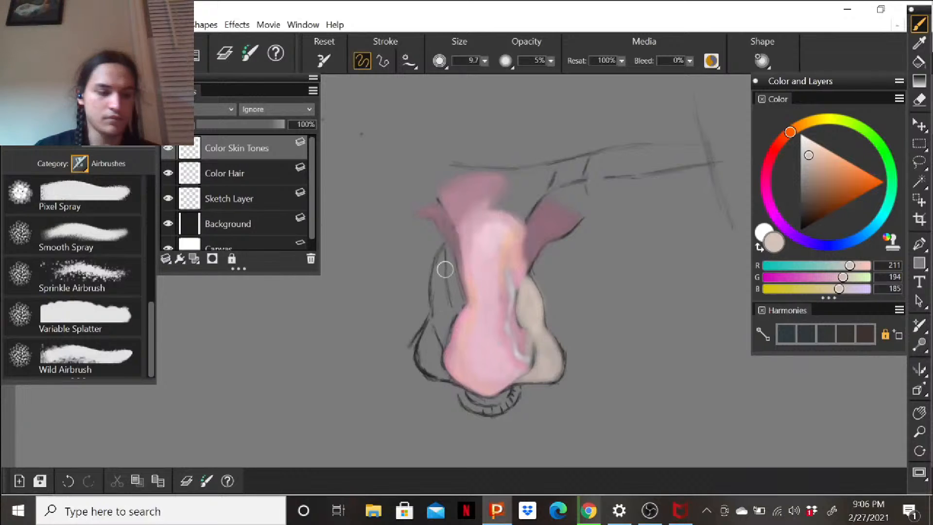
mouse_move(443, 266)
mouse_down()
mouse_move(434, 299)
mouse_move(443, 337)
mouse_move(428, 330)
mouse_move(422, 354)
mouse_move(440, 374)
mouse_move(430, 340)
mouse_move(428, 352)
mouse_move(458, 309)
mouse_move(447, 258)
mouse_move(443, 304)
mouse_move(452, 292)
mouse_move(441, 298)
mouse_move(445, 248)
mouse_move(460, 294)
mouse_up()
Lower the opacity of the Sketch Layer to 48%.
click(239, 197)
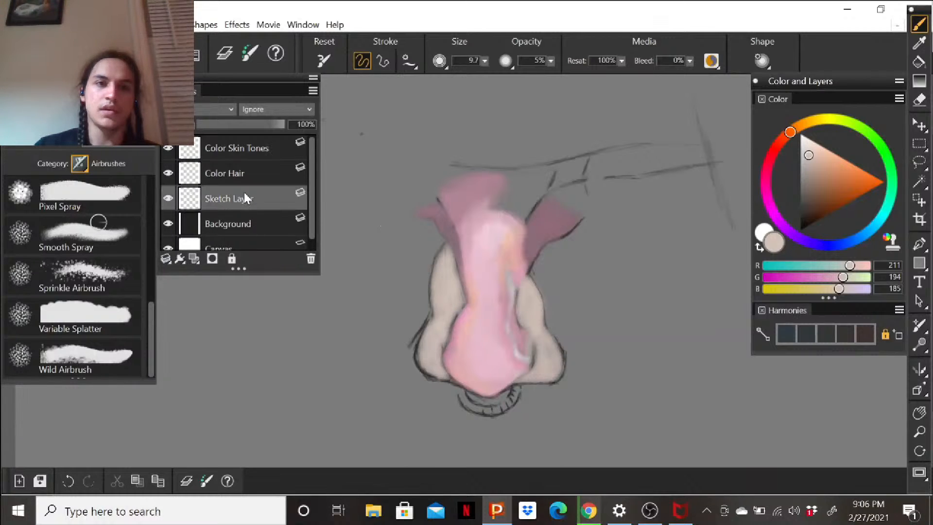
drag(255, 122, 197, 143)
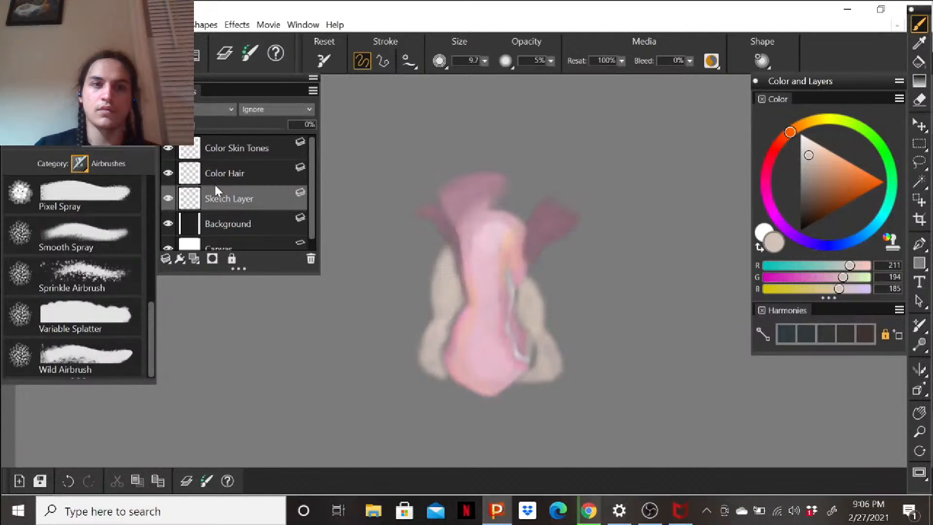
click(238, 124)
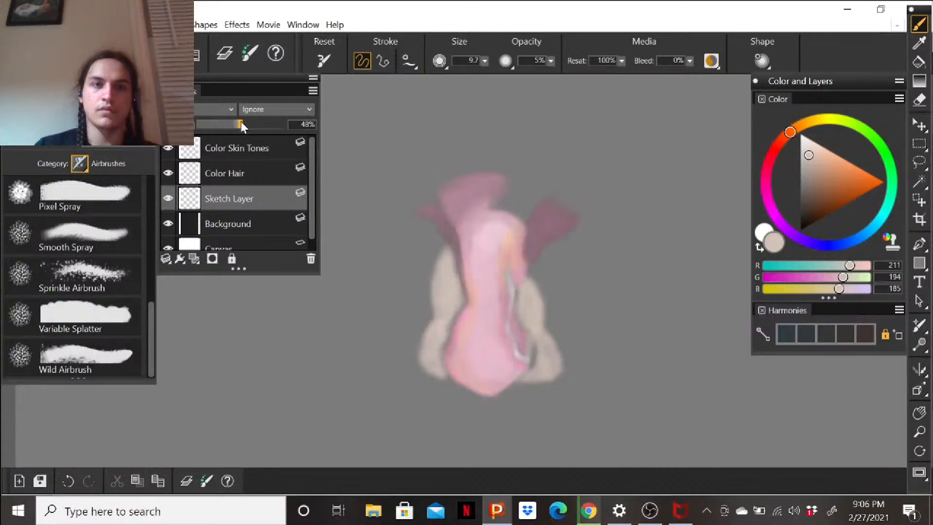
On the Color Skin Tones layer, airbrush the left nostril wing with pinks, including R 242, G 170, B 182 and R 235, G 181, B 190.
click(241, 149)
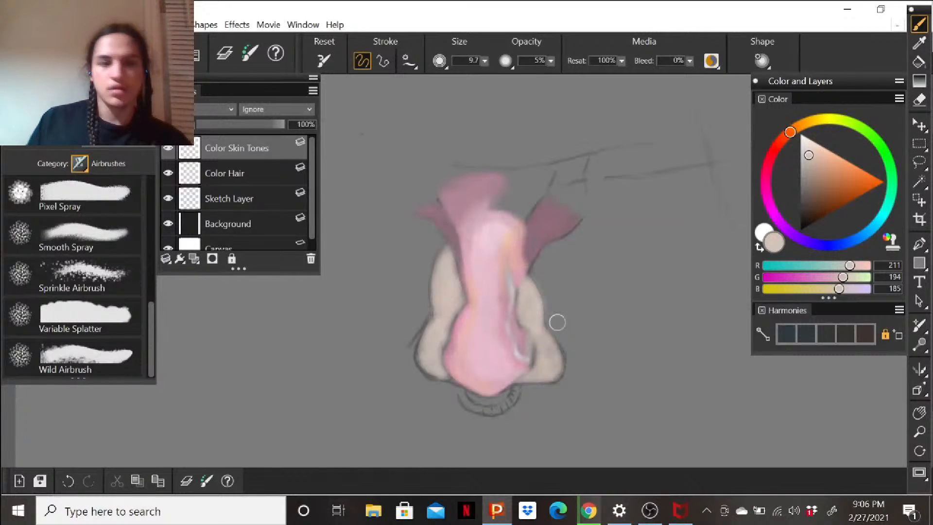
click(782, 142)
click(822, 154)
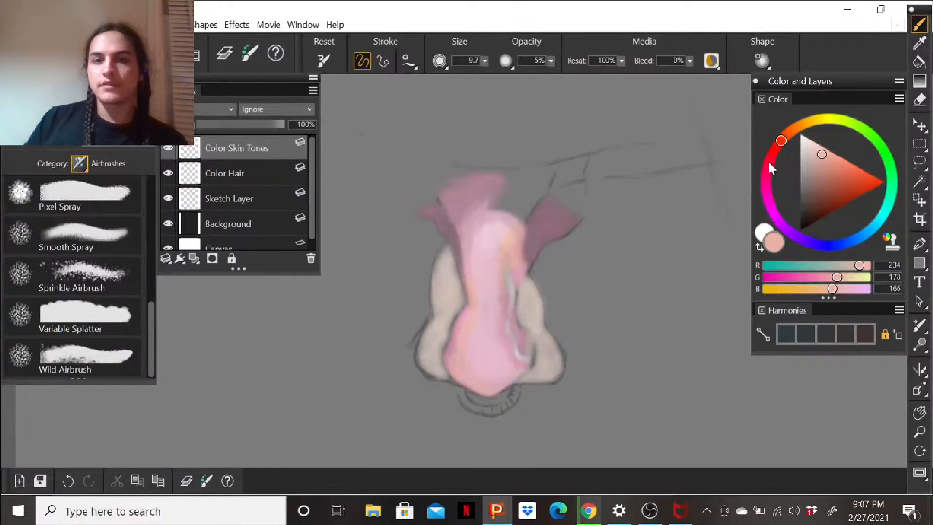
drag(778, 156, 771, 162)
click(823, 153)
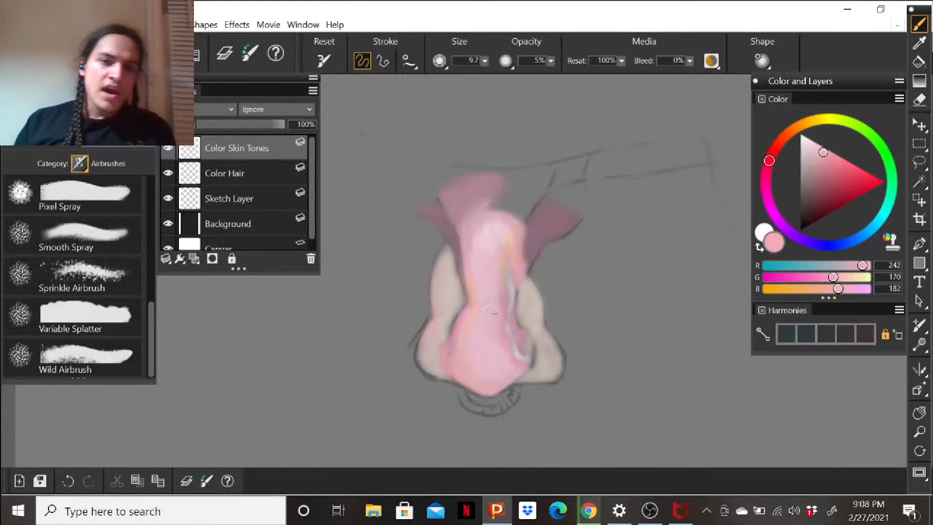
click(813, 152)
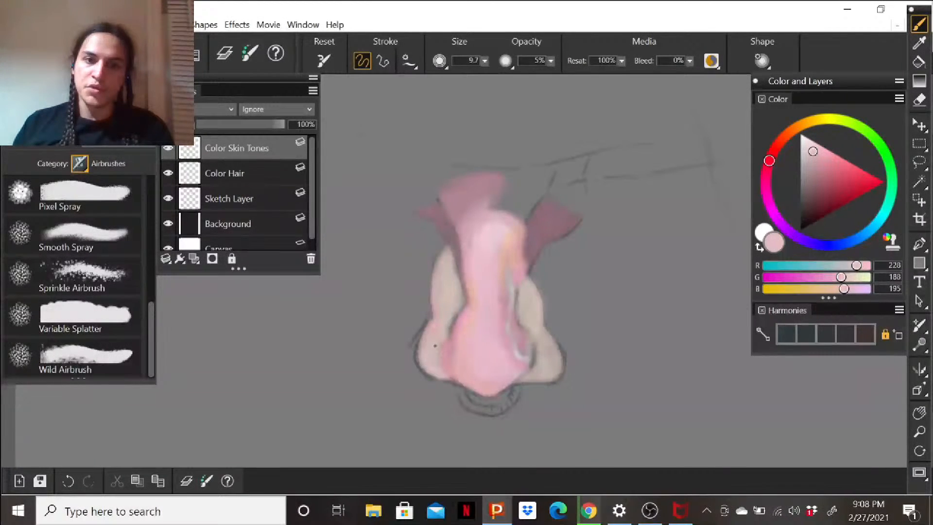
click(818, 151)
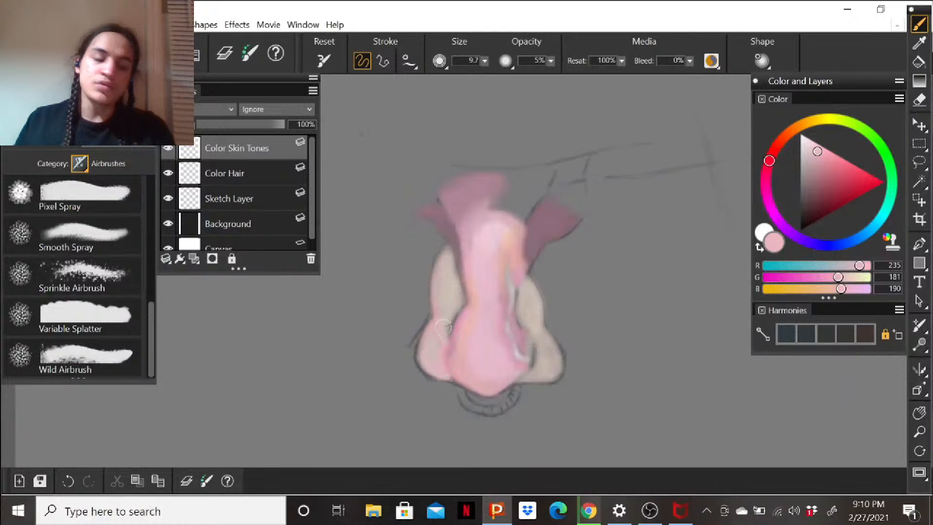
Shade the nose's left side and nostril wing with greyish pinks (R 192, G 166, B 171 and R 166, G 142, B 146).
click(809, 163)
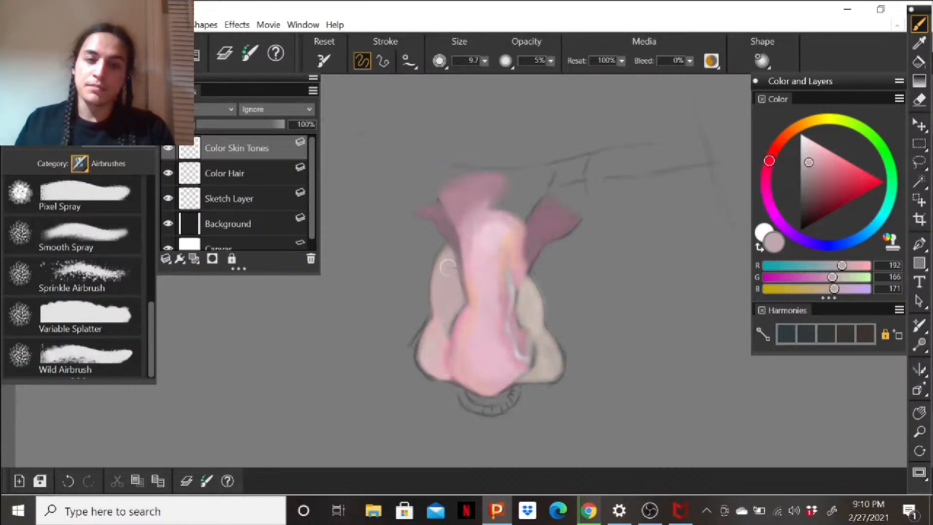
click(808, 172)
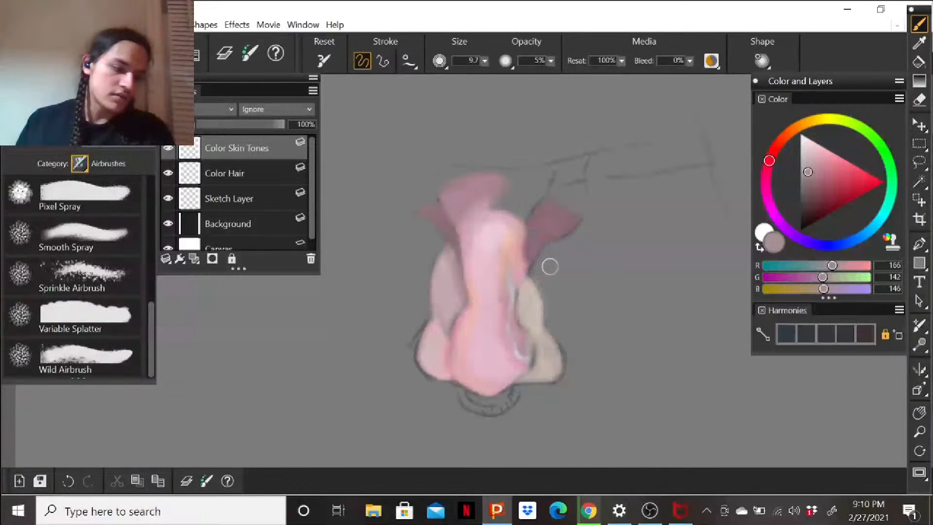
drag(429, 364, 421, 346)
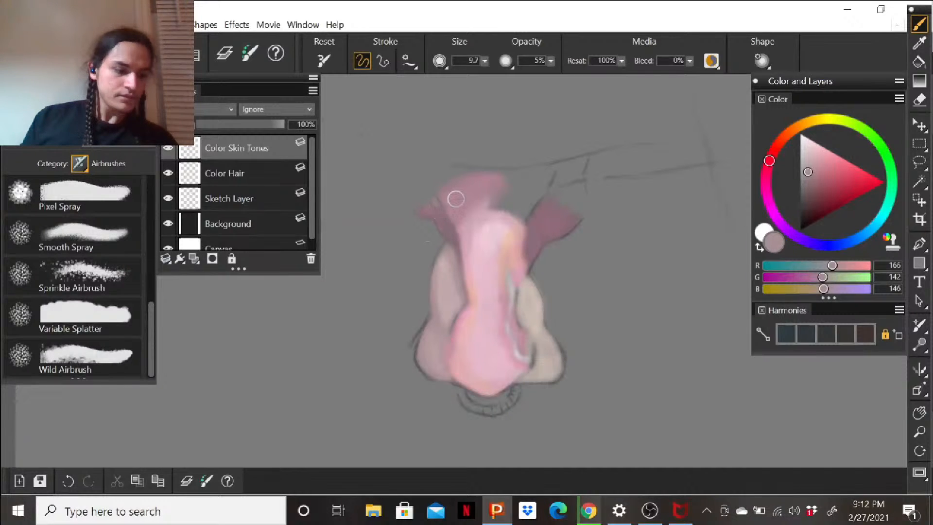
Airbrush the left eyelid crease and the shadow beside the upper bridge with muted mauves (R 122, G 94, B 99 and R 151, G 119, B 125).
drag(808, 172, 810, 190)
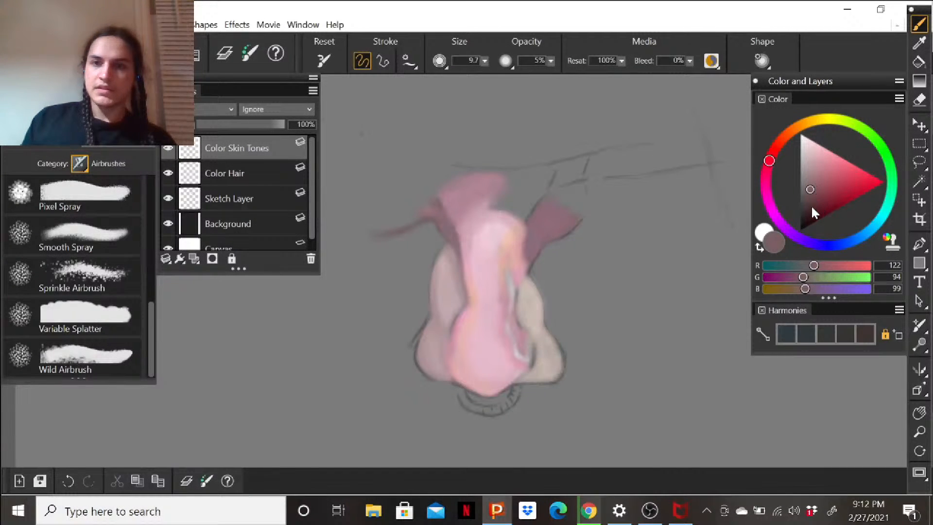
click(809, 189)
drag(809, 190, 810, 180)
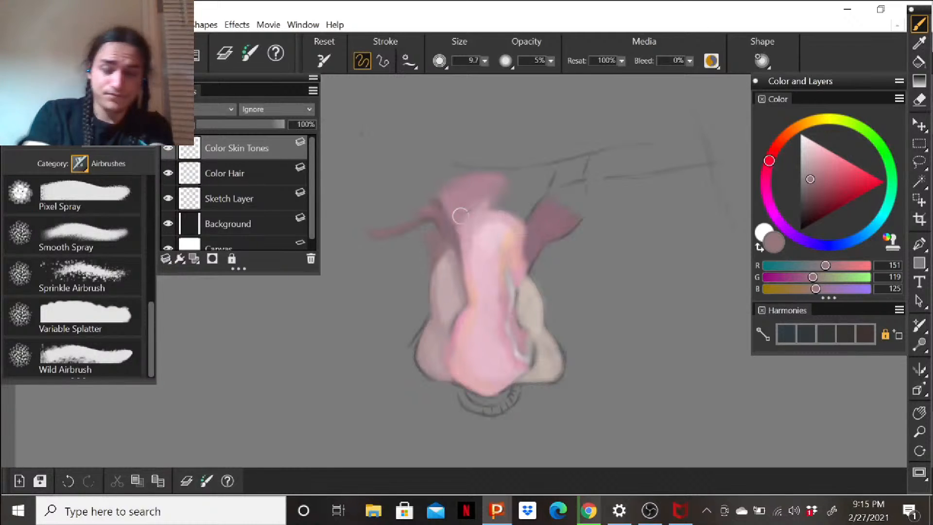
Airbrush dusty pink (R 209, G 161, B 169) between the brows, extending it from the top of the bridge toward the right brow.
click(816, 161)
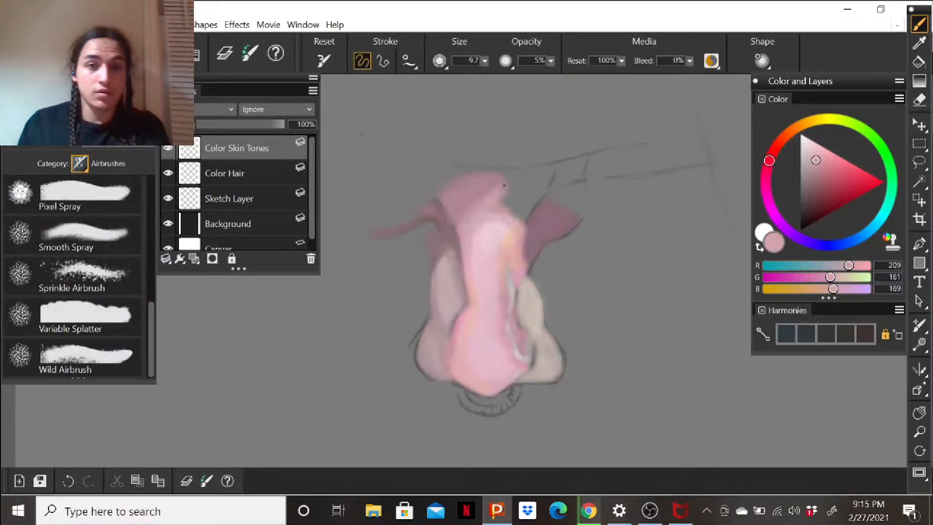
mouse_move(510, 191)
mouse_down()
mouse_move(512, 193)
mouse_move(491, 207)
mouse_move(513, 186)
mouse_move(525, 213)
mouse_up()
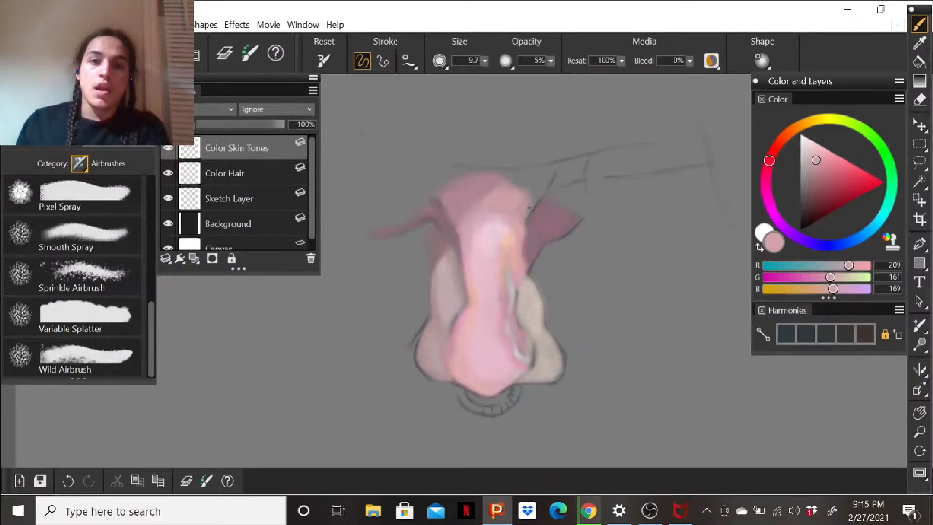
mouse_move(513, 201)
mouse_down()
mouse_move(540, 178)
mouse_move(524, 185)
mouse_move(516, 176)
mouse_move(548, 170)
mouse_up()
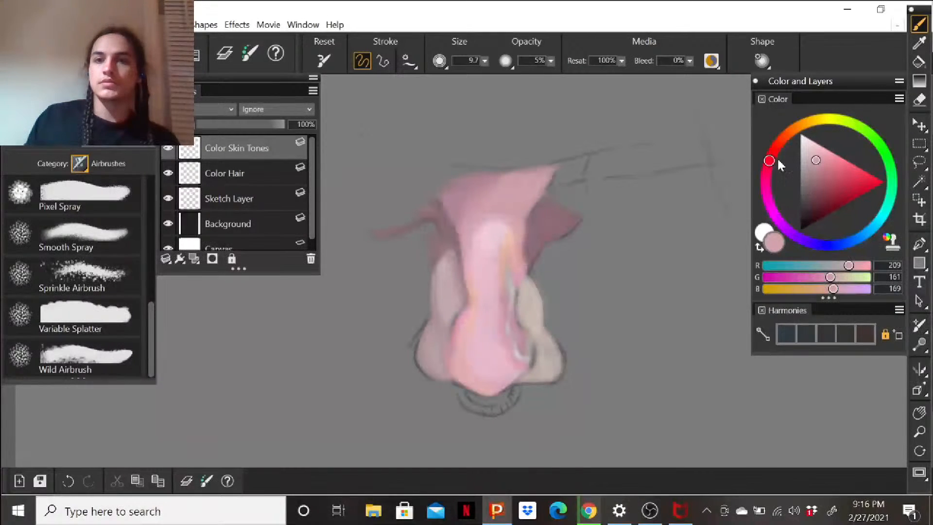
Airbrush the base of the left eyebrow with dark mauve (R 114, G 80, B 86).
drag(805, 185, 812, 194)
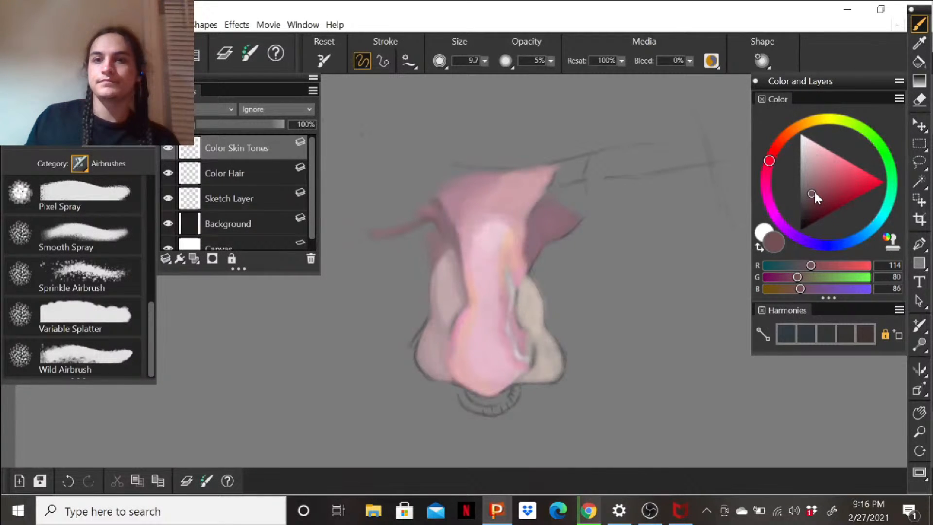
drag(424, 193, 430, 198)
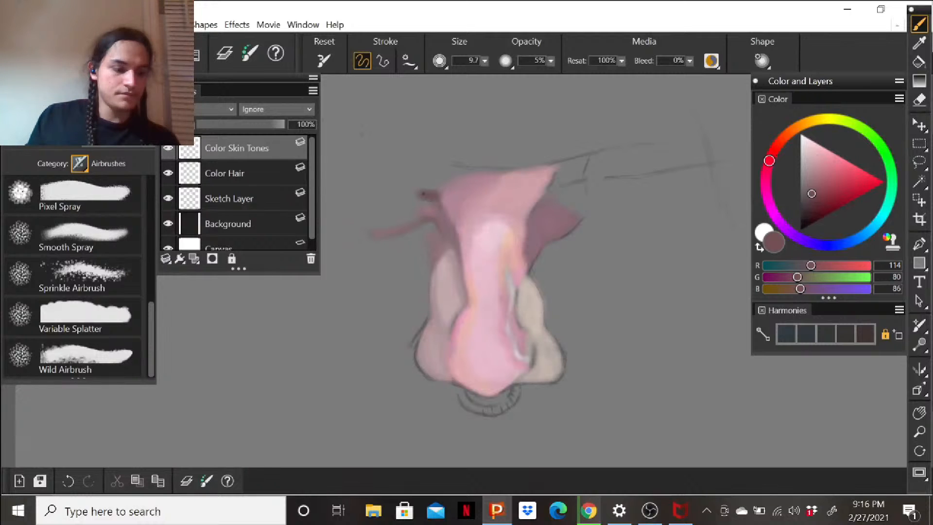
drag(373, 185, 426, 190)
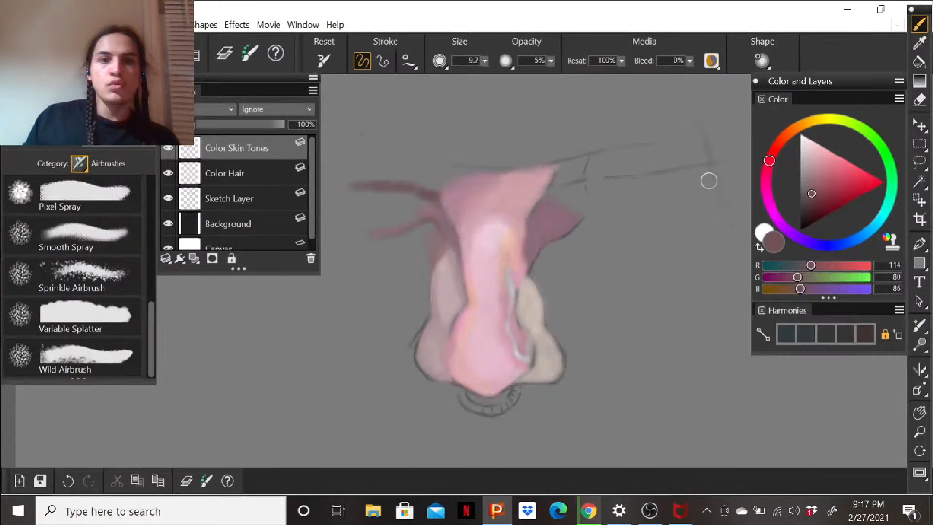
Thicken the left eyebrow and block in the right eyebrow along its sketch lines with darker mauve brown (R 95, G 75, B 79).
click(808, 199)
mouse_move(364, 171)
mouse_down()
mouse_move(357, 177)
mouse_move(410, 183)
mouse_up()
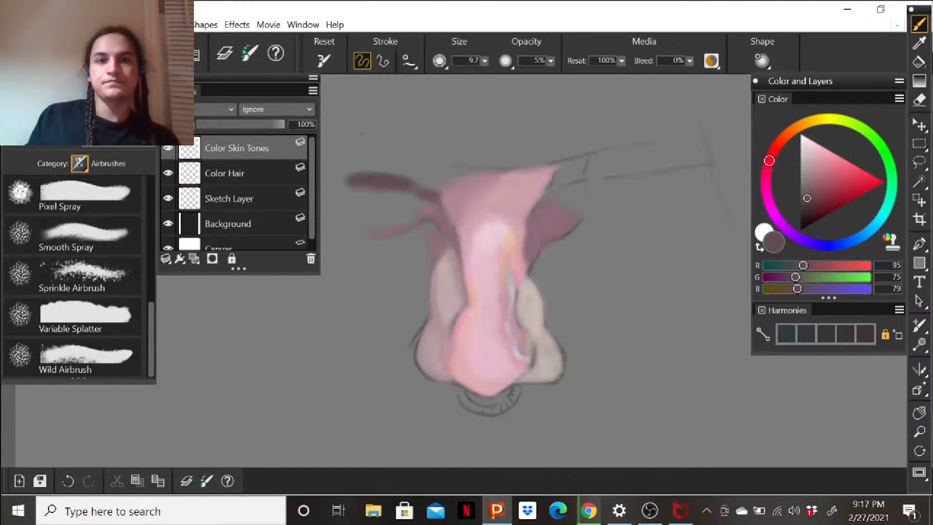
mouse_move(349, 169)
mouse_down()
mouse_move(384, 169)
mouse_move(434, 189)
mouse_up()
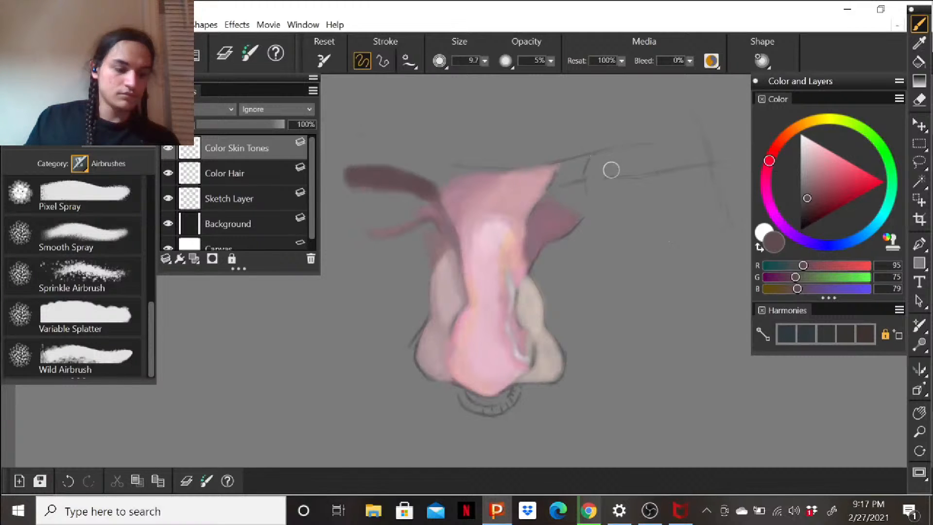
drag(578, 180, 706, 160)
mouse_move(595, 165)
mouse_down()
mouse_move(648, 147)
mouse_move(628, 156)
mouse_move(671, 149)
mouse_move(597, 169)
mouse_move(635, 152)
mouse_move(665, 158)
mouse_move(677, 142)
mouse_move(666, 157)
mouse_move(636, 164)
mouse_move(705, 156)
mouse_up()
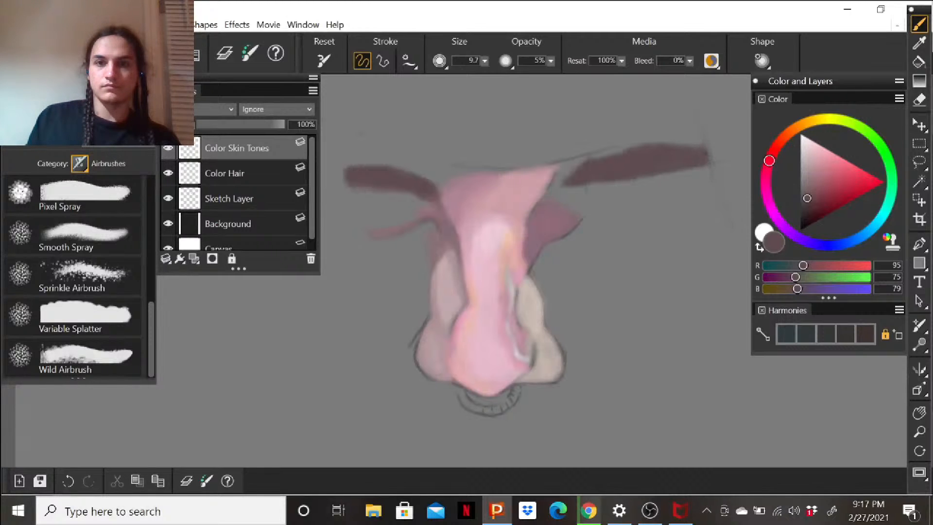
Deepen the right eyebrow with dark brown (R 72, G 56, B 59) and airbrush brown (R 131, G 103, B 93) into its inner end at size 4.6.
click(806, 206)
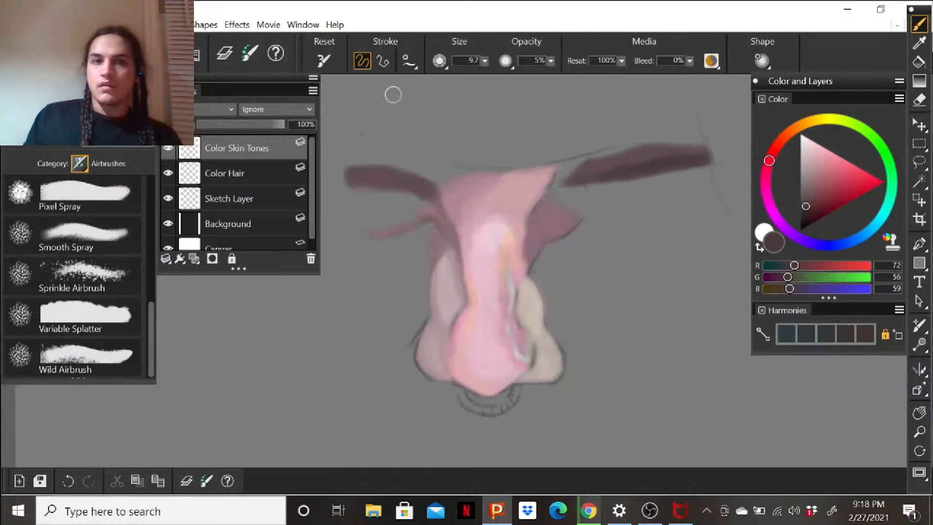
click(484, 60)
drag(483, 77, 441, 77)
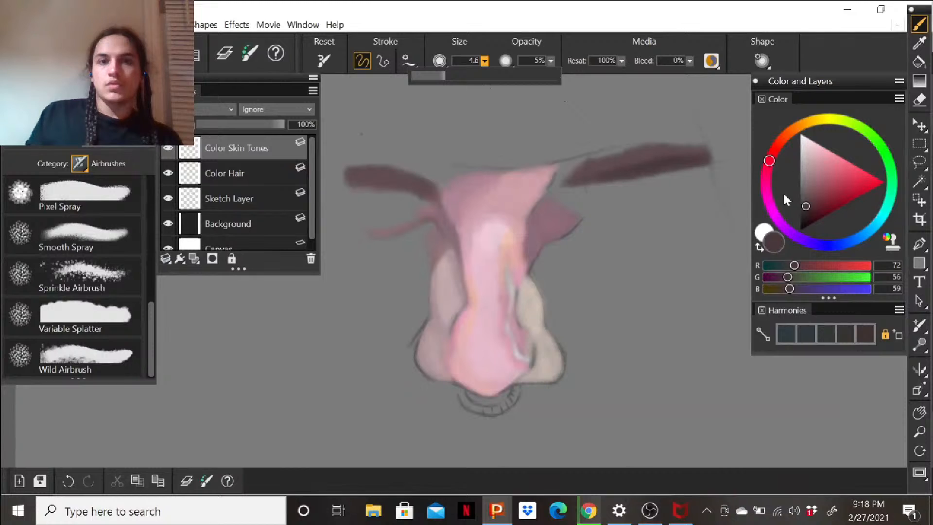
click(824, 194)
click(795, 142)
drag(826, 191, 813, 188)
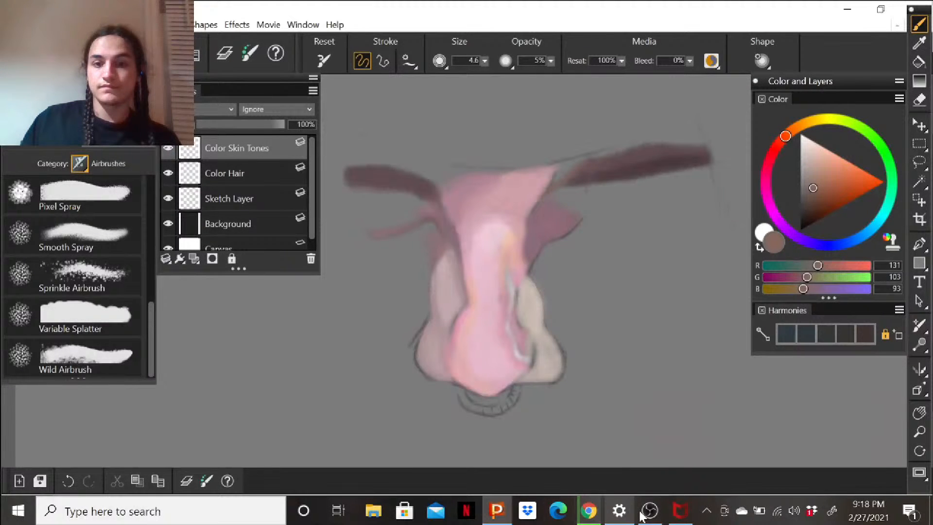
Switch to Chrome to check the live stream and its chat, and return to the painting in Painter.
click(589, 518)
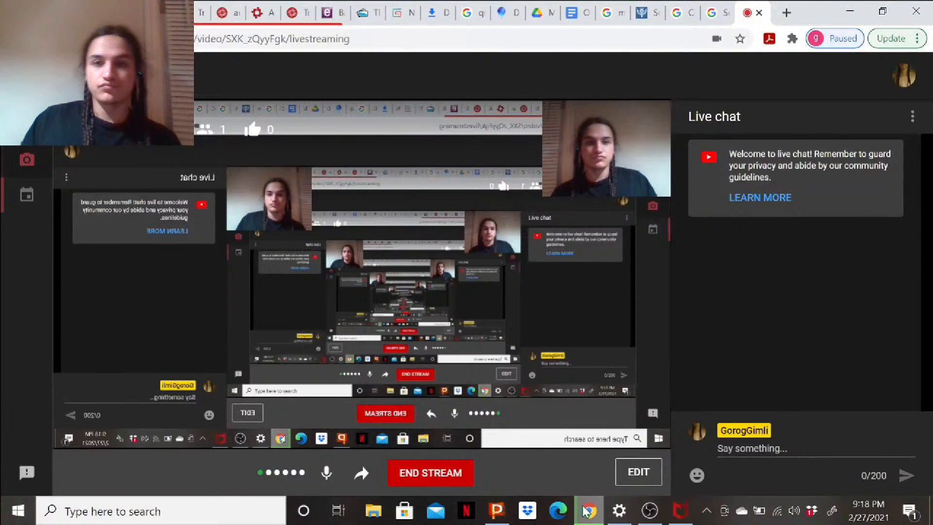
click(504, 518)
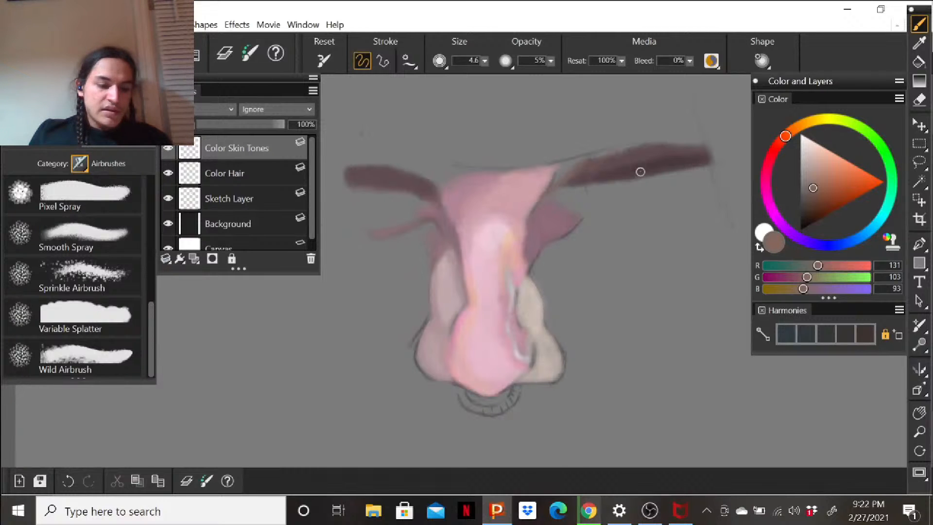
Close the Painter 2021 upgrade offer covering the canvas.
key(ctrl+plus)
key(ctrl+plus)
key(ctrl+plus)
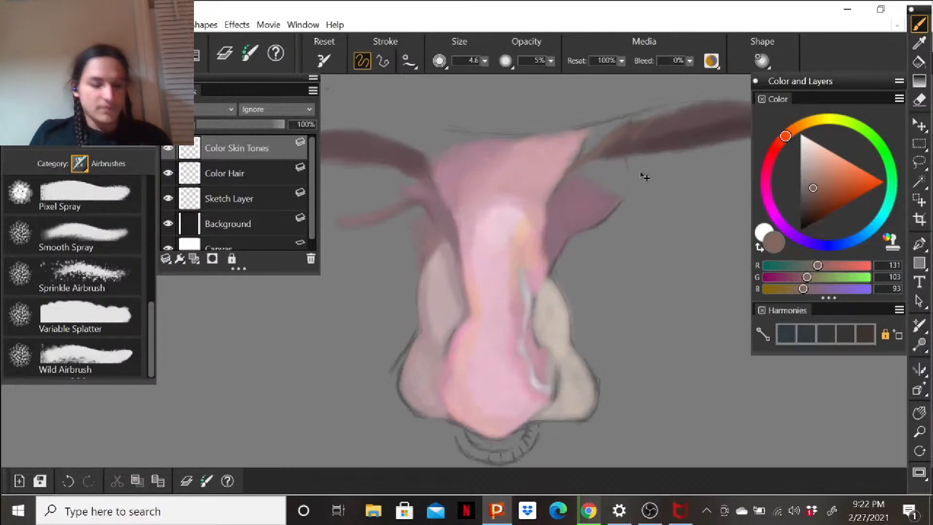
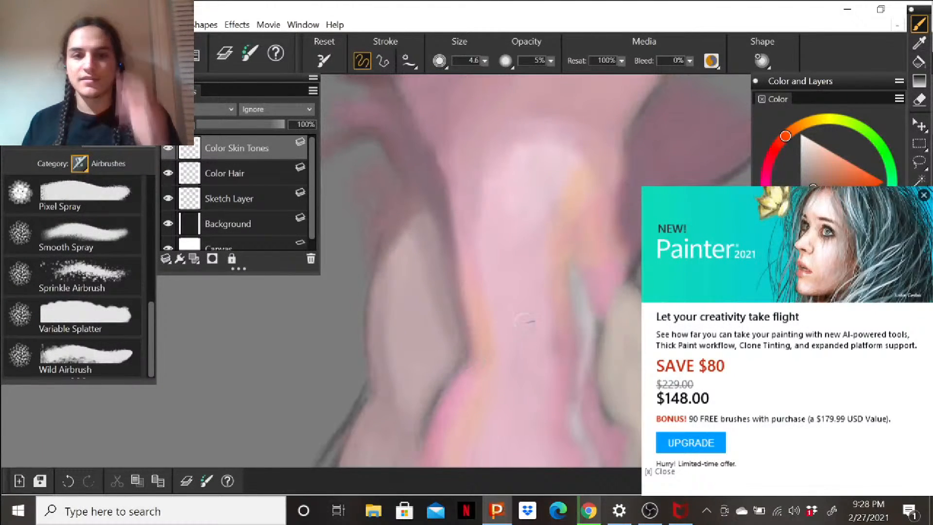
click(924, 194)
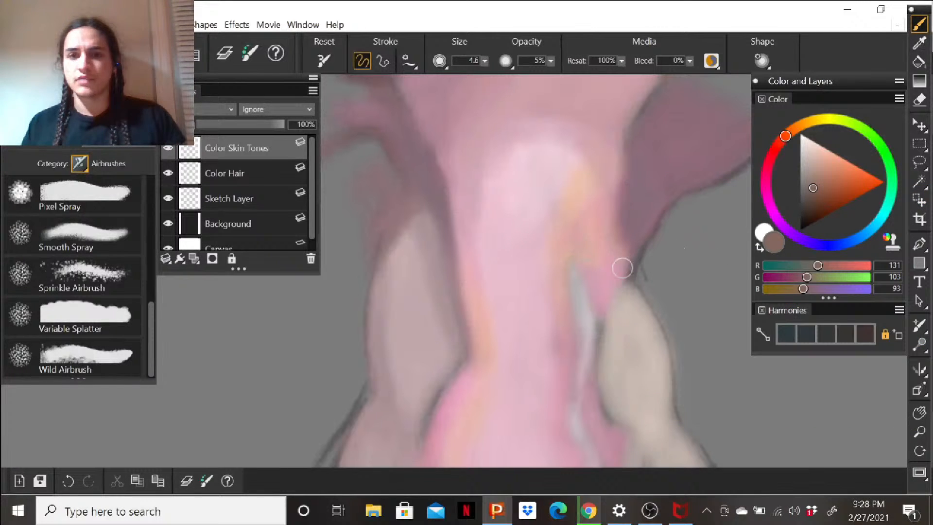
key(ctrl+minus)
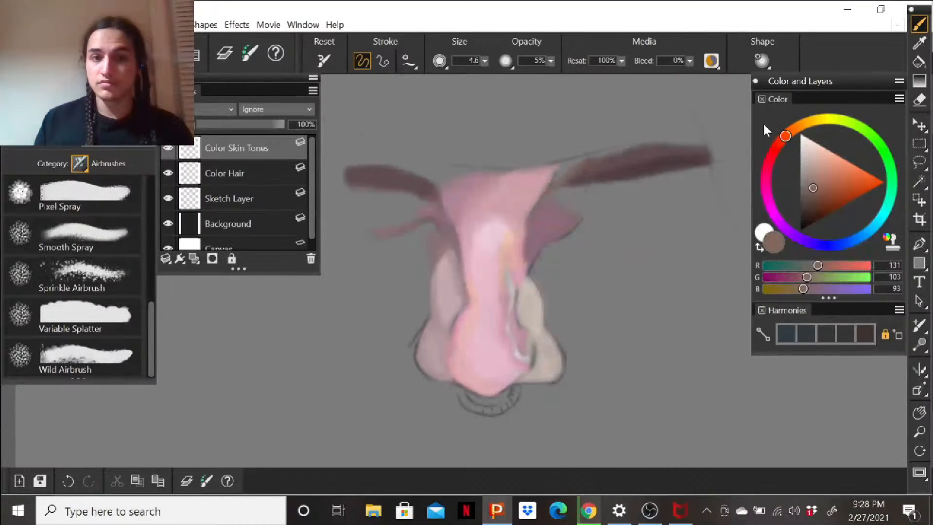
Erase the pencil line around the outer edge of the right mauve shadow on the Sketch Layer.
click(919, 99)
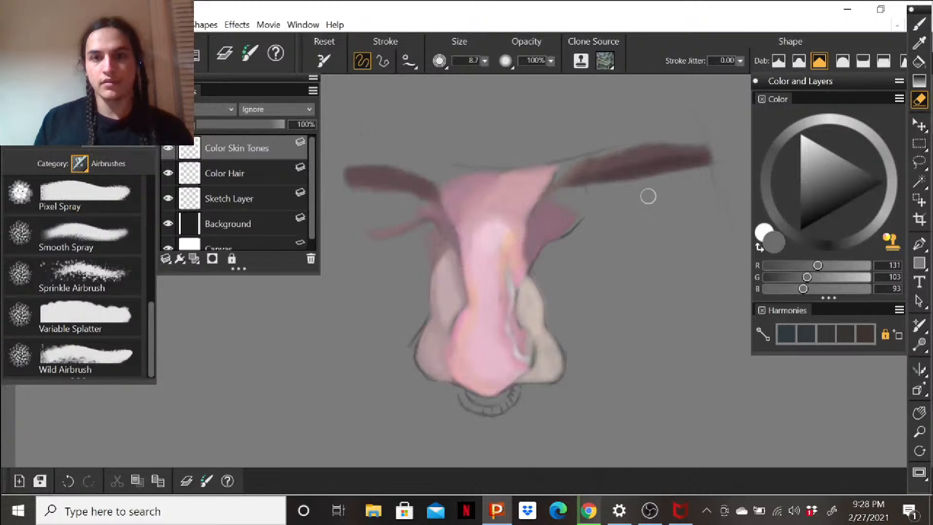
click(256, 202)
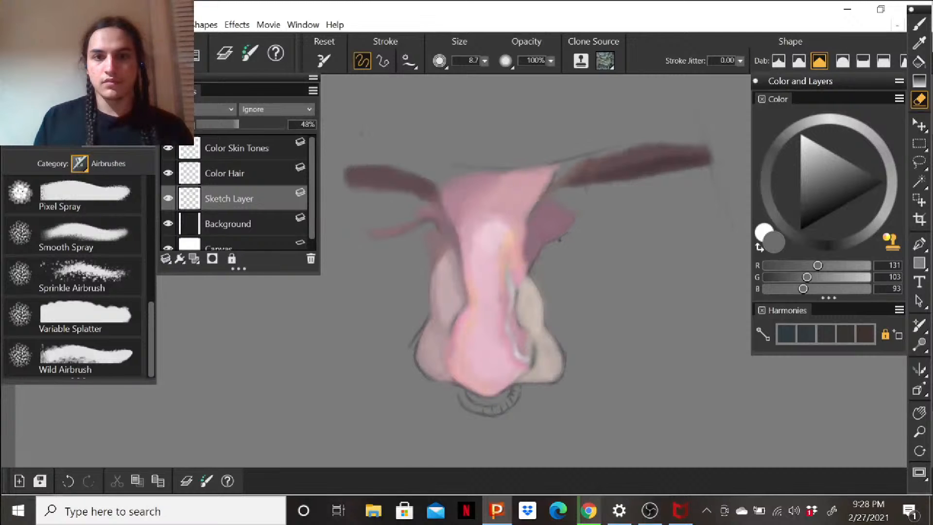
Airbrush dark brown (R 98, G 79, B 72) onto the outer tip of the right mauve shadow on the Color Skin Tones layer.
click(272, 153)
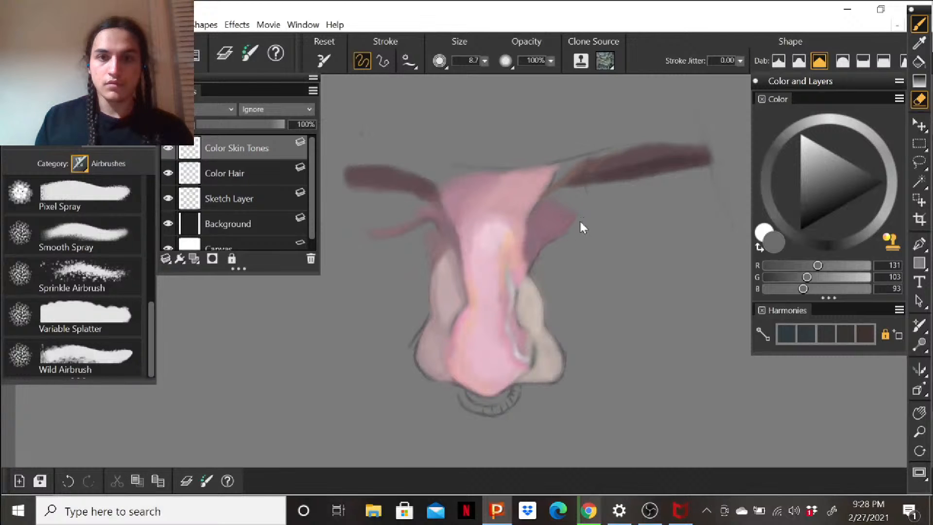
key(b)
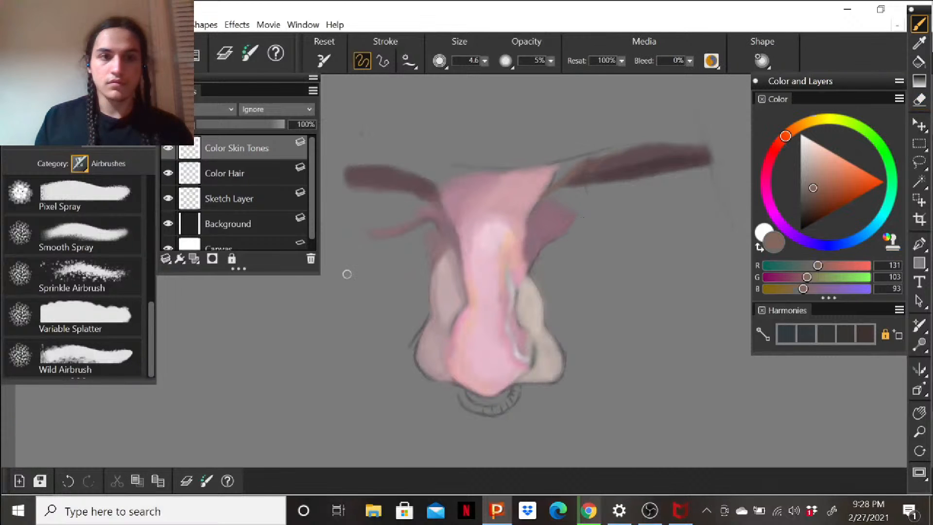
click(809, 199)
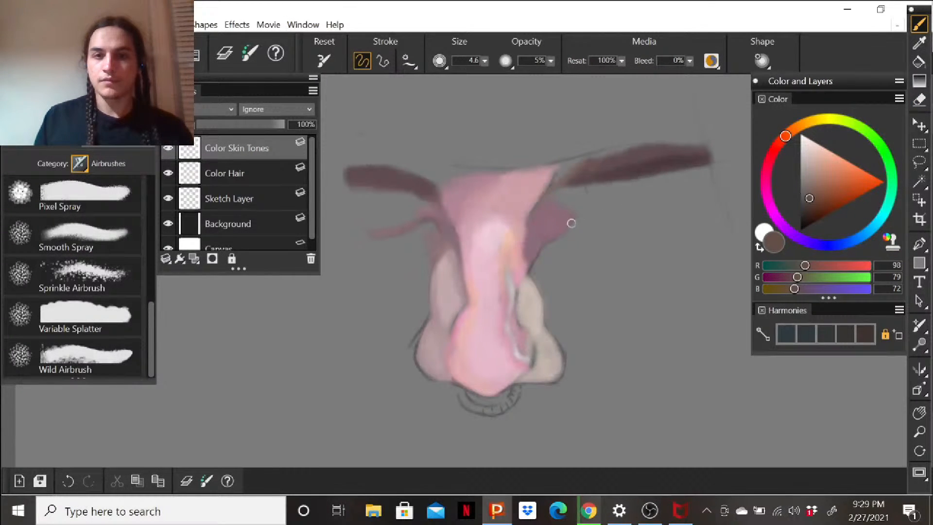
drag(572, 223, 582, 215)
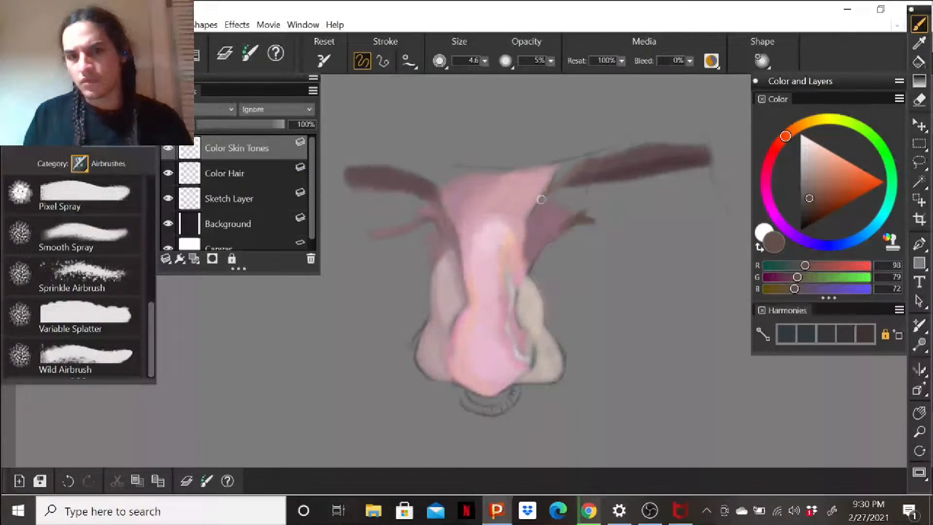
drag(574, 224, 563, 232)
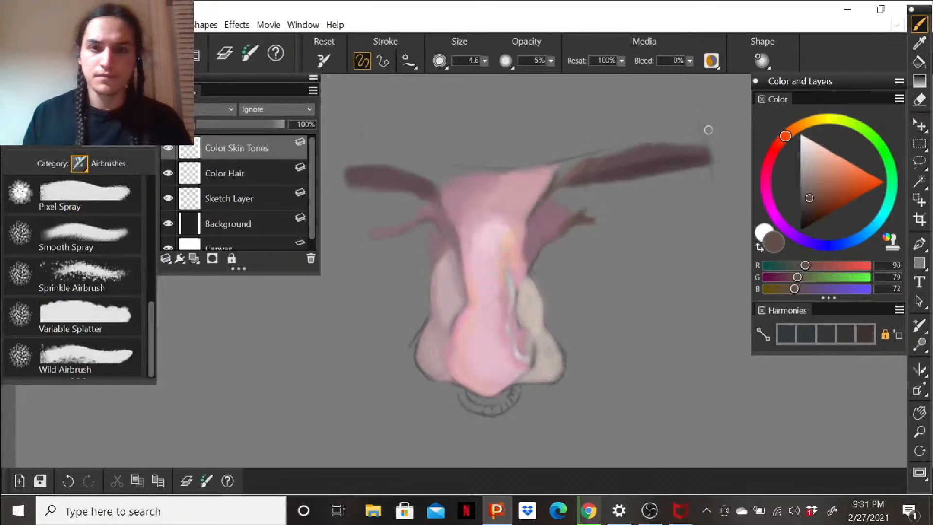
Fill the sketched crescent directly below the nose tip with pale peach (R 233, G 205, B 195).
click(831, 172)
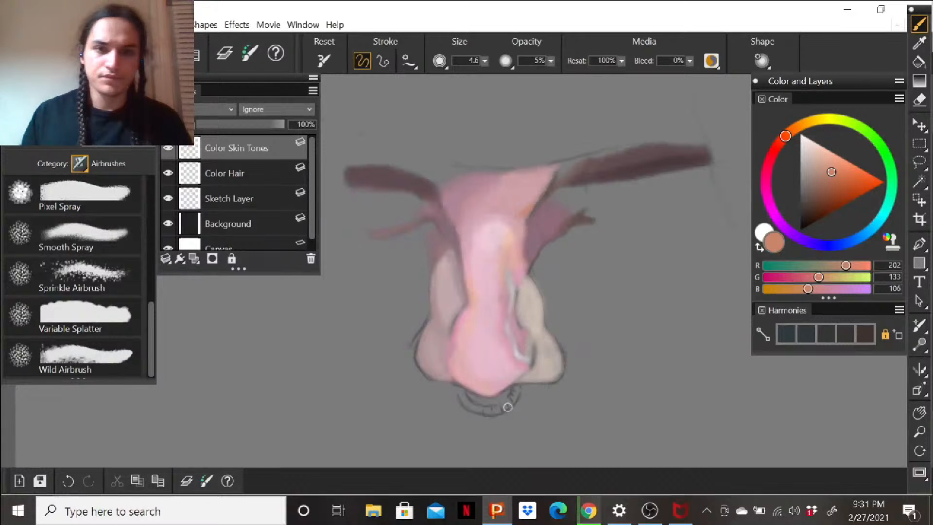
click(812, 149)
mouse_move(474, 400)
mouse_down()
mouse_move(489, 406)
mouse_move(506, 396)
mouse_up()
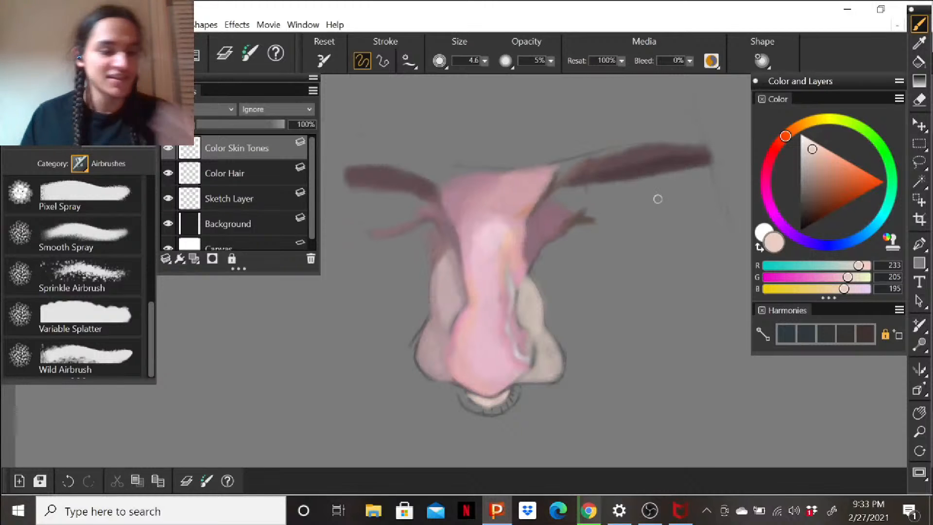
Outline the right eye's lower curve, inner corner and edge beneath the brow in pinks from R 195, G 134, B 133 to R 227, G 178, B 177.
click(775, 149)
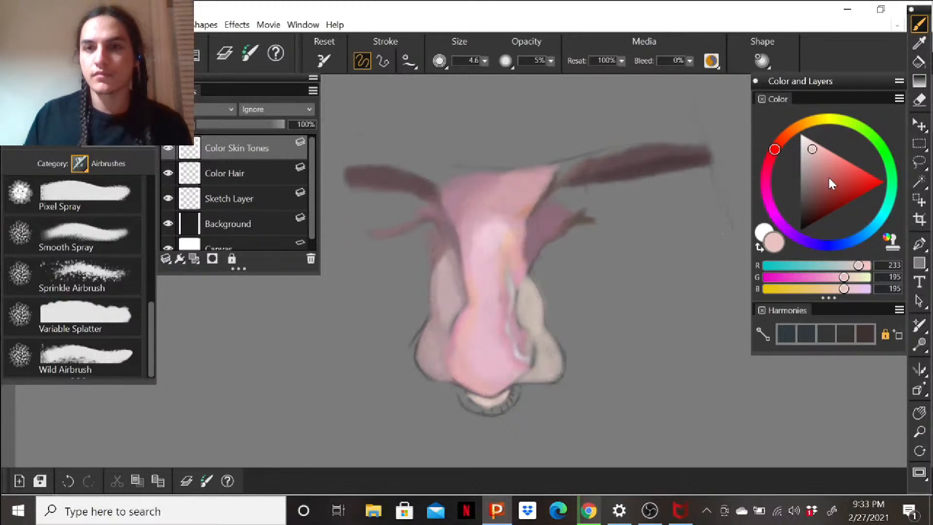
click(821, 168)
drag(586, 220, 673, 217)
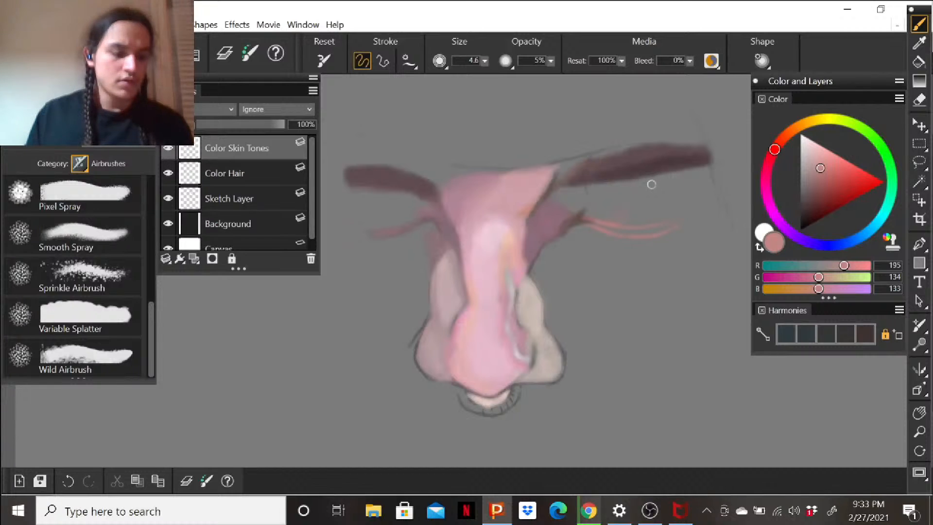
mouse_move(596, 192)
mouse_down()
mouse_move(600, 218)
mouse_move(620, 234)
mouse_up()
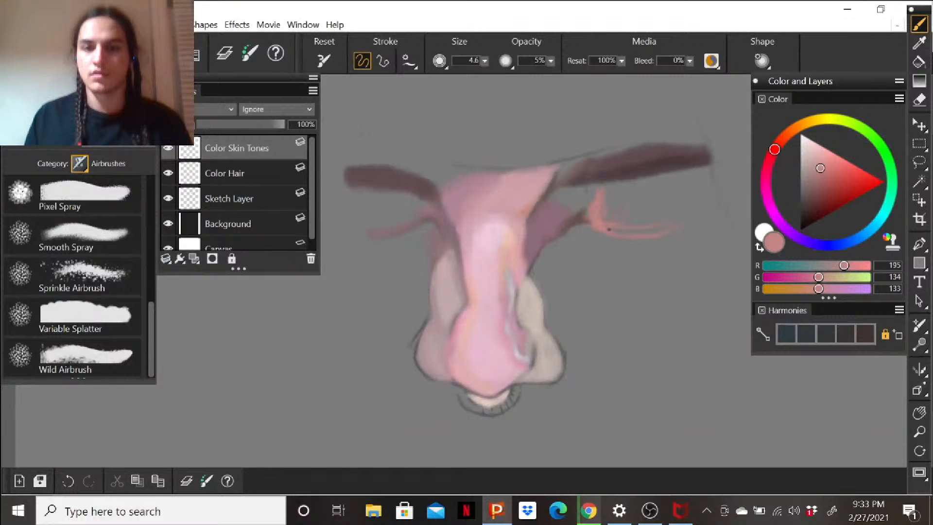
drag(819, 169, 817, 154)
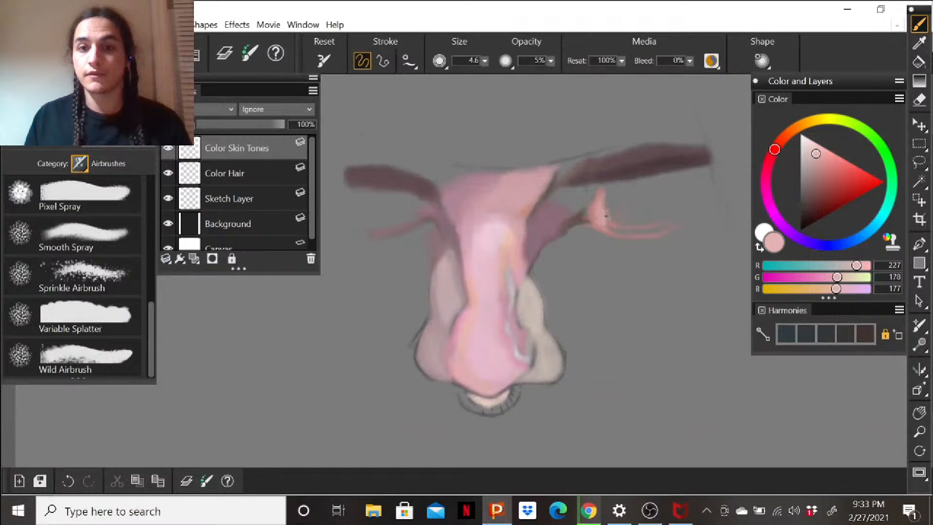
click(815, 174)
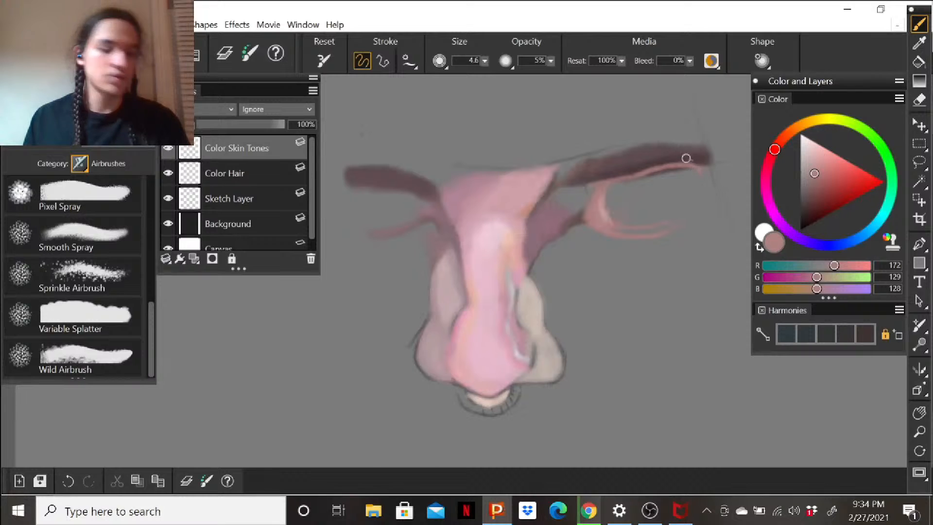
Fill the right eye area inside its pink outline with pale pink (R 237, G 188, B 187), enlarging the airbrush to size 25.1.
click(817, 150)
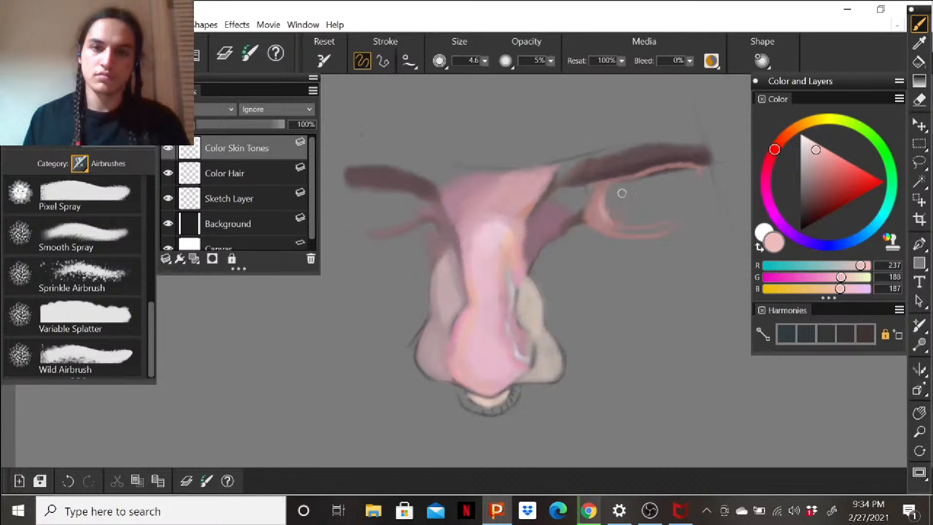
mouse_move(615, 189)
mouse_down()
mouse_move(631, 183)
mouse_move(615, 186)
mouse_up()
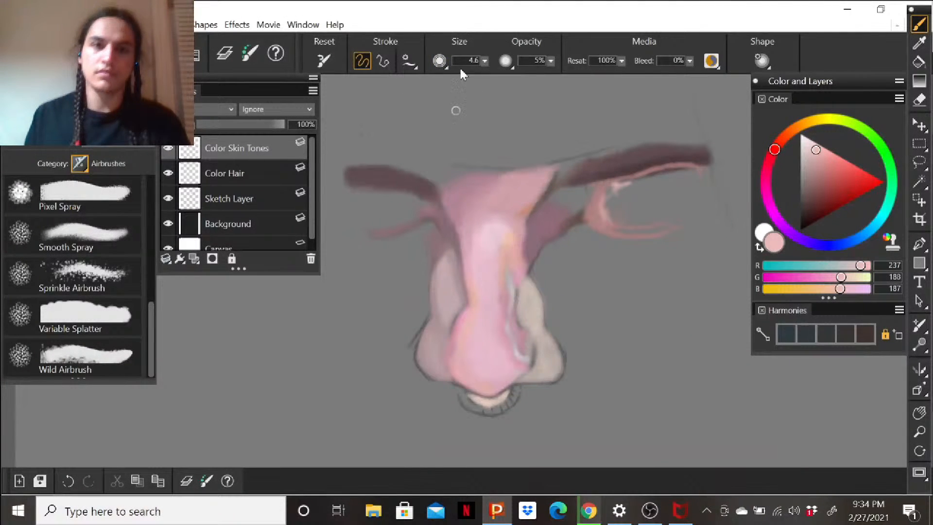
click(485, 61)
click(483, 77)
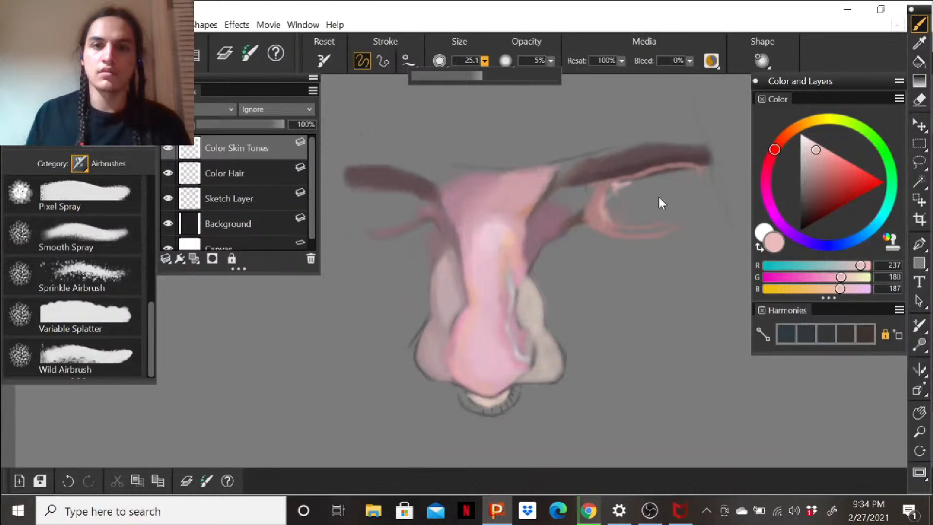
mouse_move(666, 202)
mouse_down()
mouse_move(630, 202)
mouse_move(612, 220)
mouse_move(649, 233)
mouse_move(672, 215)
mouse_move(613, 178)
mouse_move(666, 181)
mouse_move(670, 170)
mouse_move(647, 175)
mouse_move(688, 170)
mouse_move(667, 191)
mouse_move(646, 180)
mouse_move(678, 173)
mouse_up()
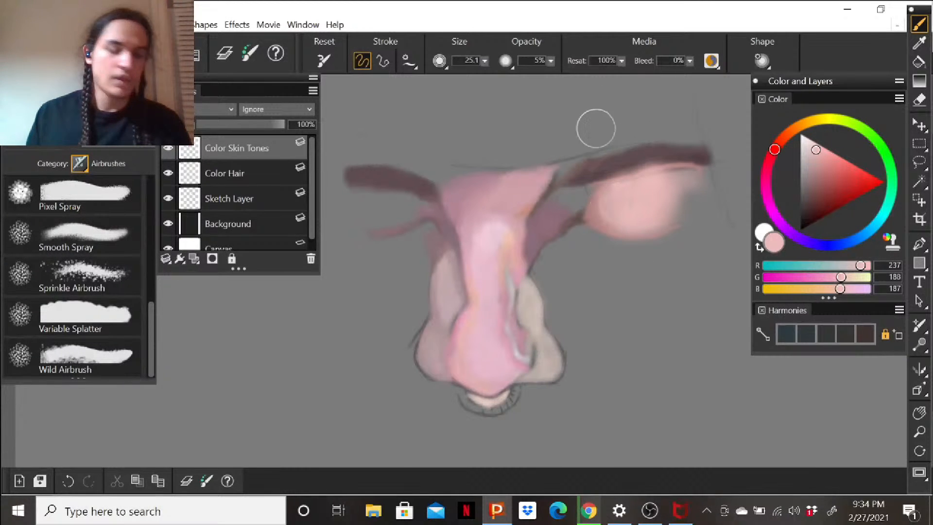
Airbrush broad pale pink strokes above both eyebrows and two slanted strokes on the forehead above the left eyebrow.
mouse_move(578, 151)
mouse_down()
mouse_move(680, 125)
mouse_move(486, 168)
mouse_move(515, 160)
mouse_move(384, 139)
mouse_move(503, 145)
mouse_move(502, 167)
mouse_move(513, 164)
mouse_move(504, 169)
mouse_move(553, 277)
mouse_up()
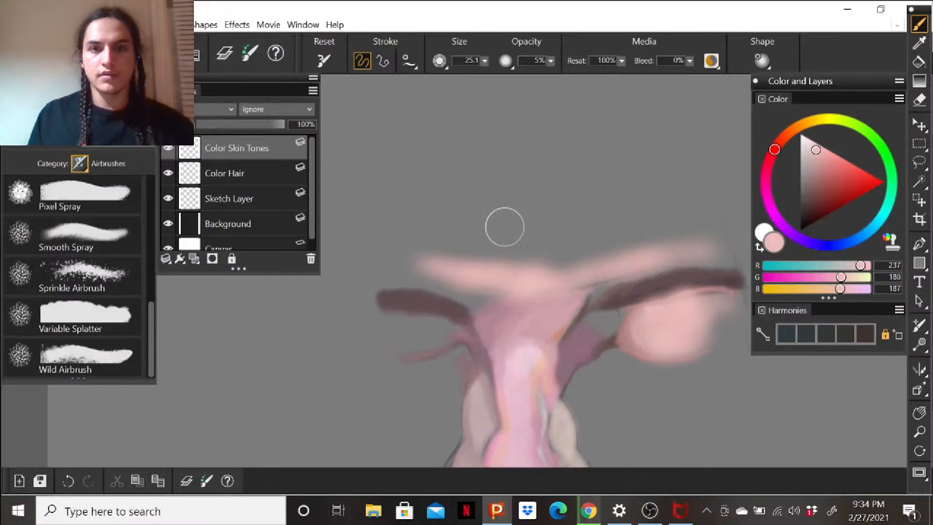
drag(406, 235, 415, 236)
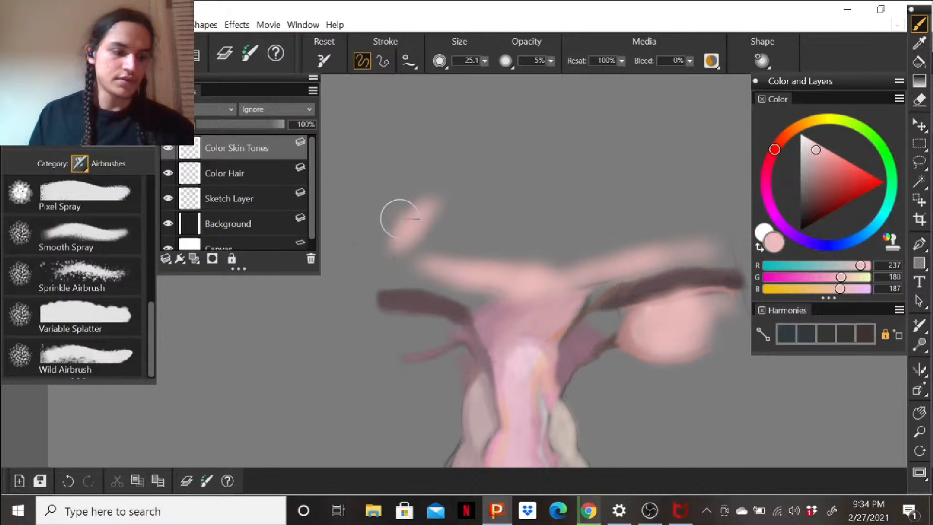
drag(372, 238, 359, 165)
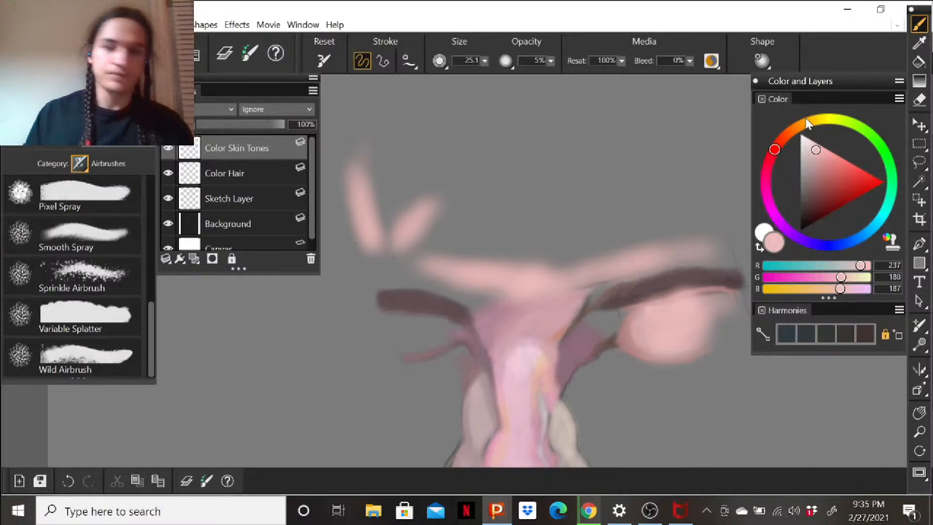
Draw the left eye's outer edge from the eyebrow to the crease in dark brown (R 90, G 66, B 66) at size 2.0, and undo the last stroke.
click(809, 200)
click(484, 61)
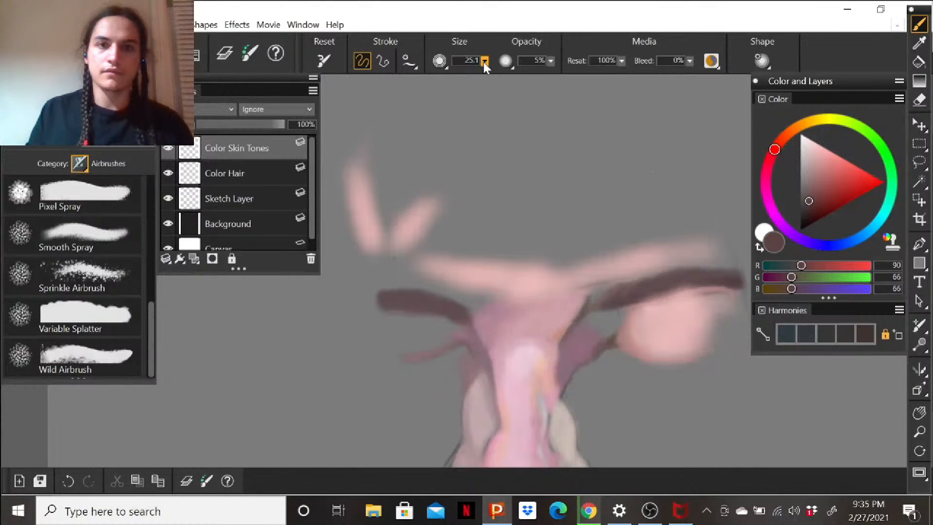
click(427, 76)
click(425, 332)
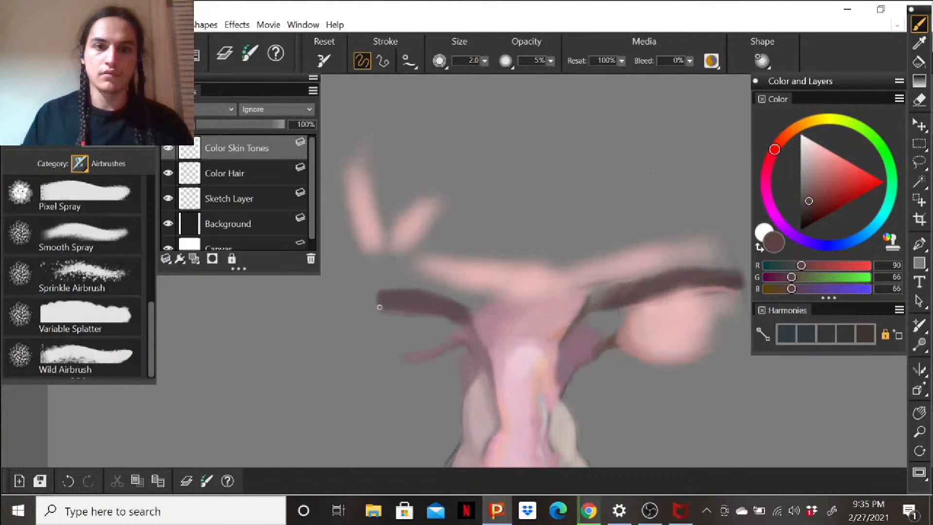
drag(390, 340, 374, 311)
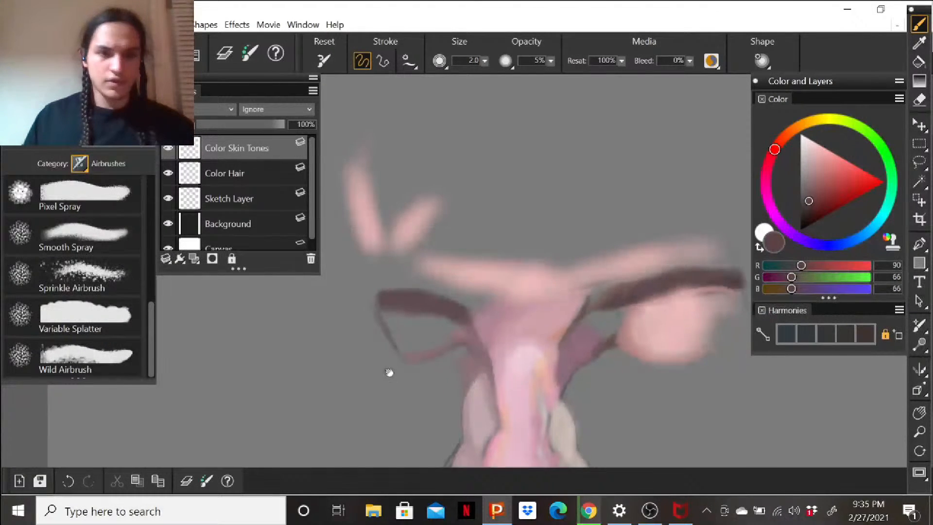
drag(395, 378, 376, 281)
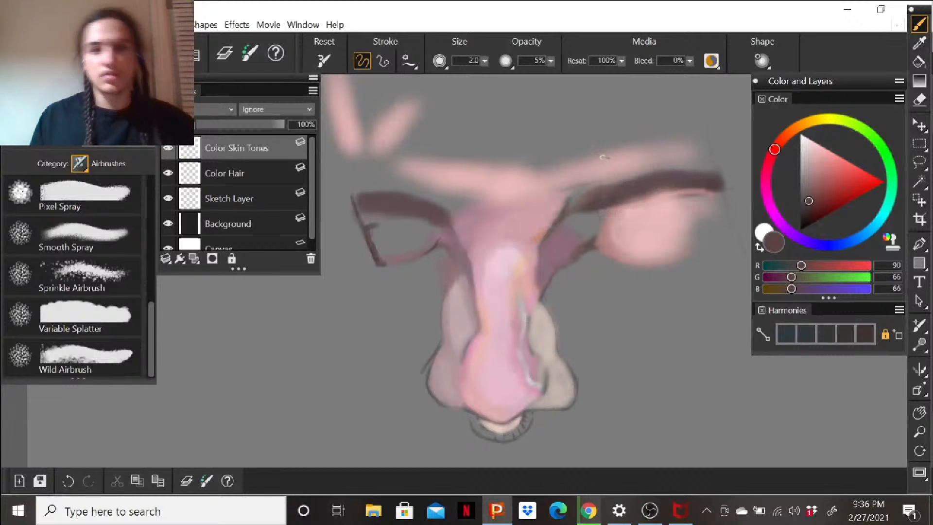
click(76, 53)
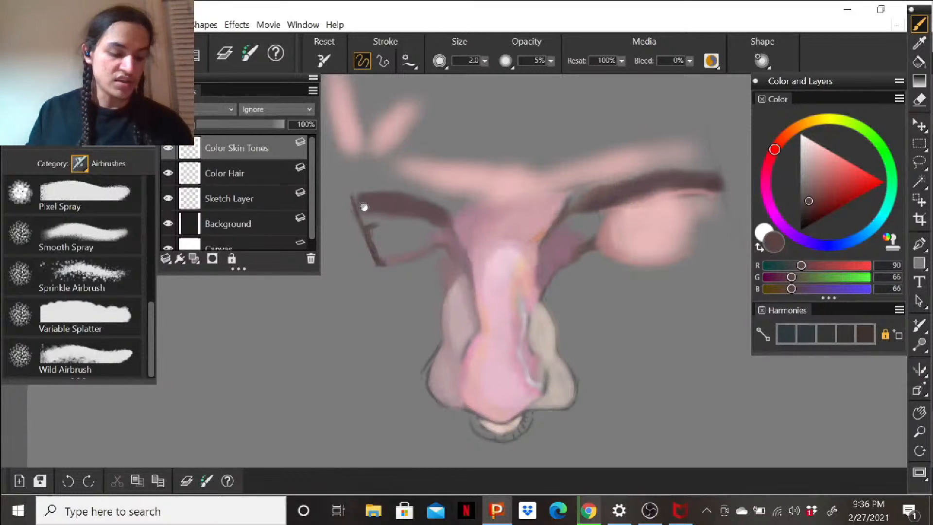
Draw a thin dark brown outline from the left brow up the forehead, and shade the left eye's outer corner (R 116, G 90, B 90, size 8.1).
mouse_move(377, 192)
mouse_down()
mouse_move(419, 302)
mouse_move(379, 264)
mouse_move(372, 195)
mouse_up()
mouse_move(375, 234)
mouse_down()
mouse_move(373, 179)
mouse_move(404, 225)
mouse_move(375, 255)
mouse_move(377, 195)
mouse_up()
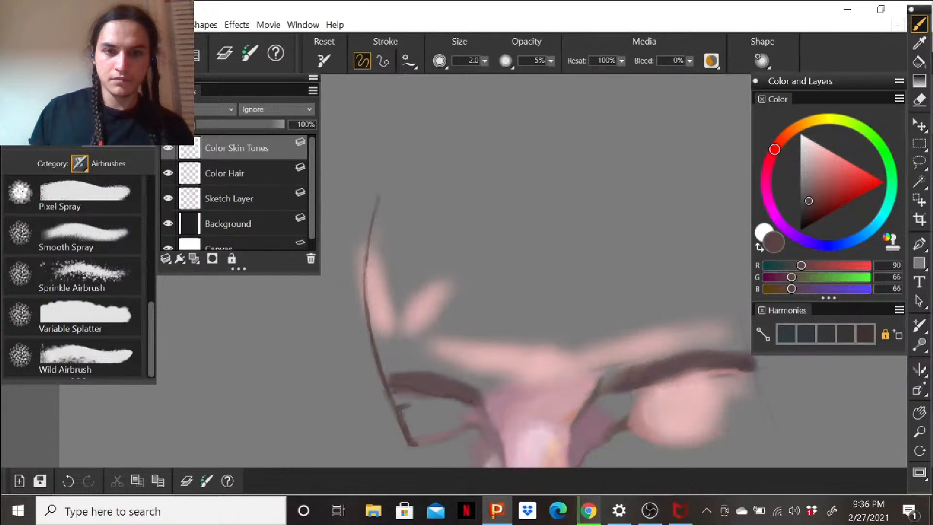
click(810, 192)
drag(483, 62, 460, 83)
click(428, 406)
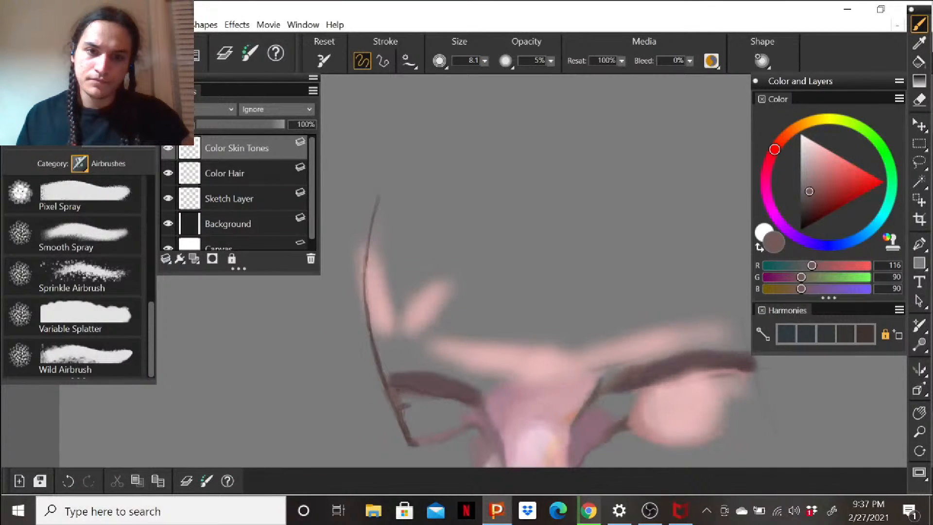
drag(405, 409, 410, 425)
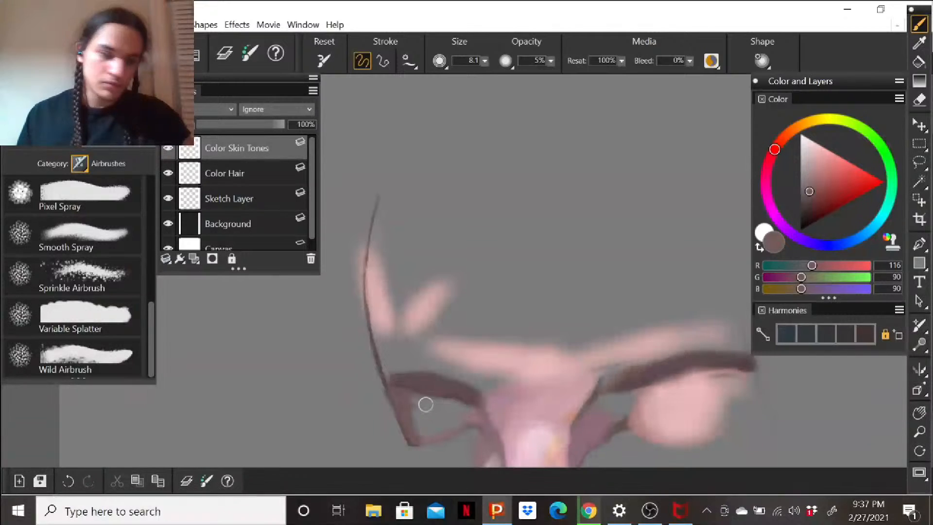
Airbrush the left eye's outer and lower inside edges in pinks from R 189, G 144, B 143 to R 231, G 133, B 131.
click(815, 167)
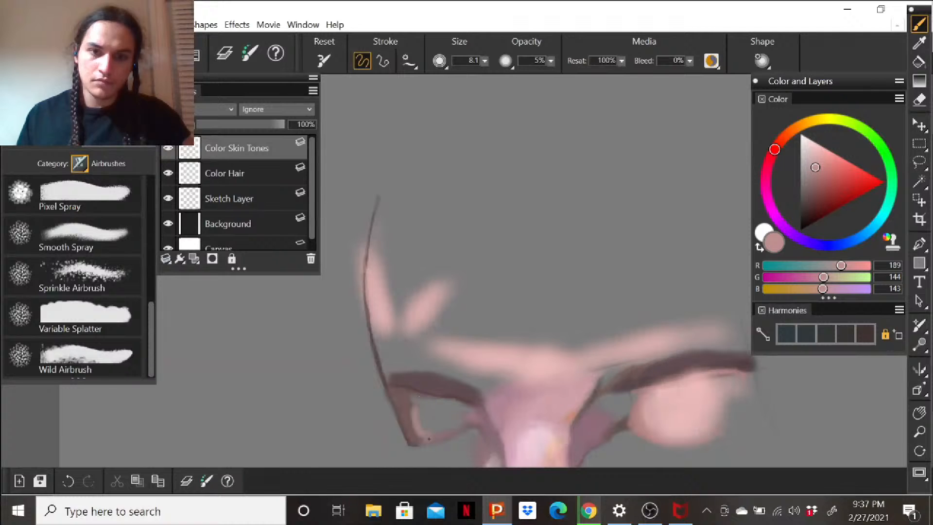
click(828, 162)
click(833, 161)
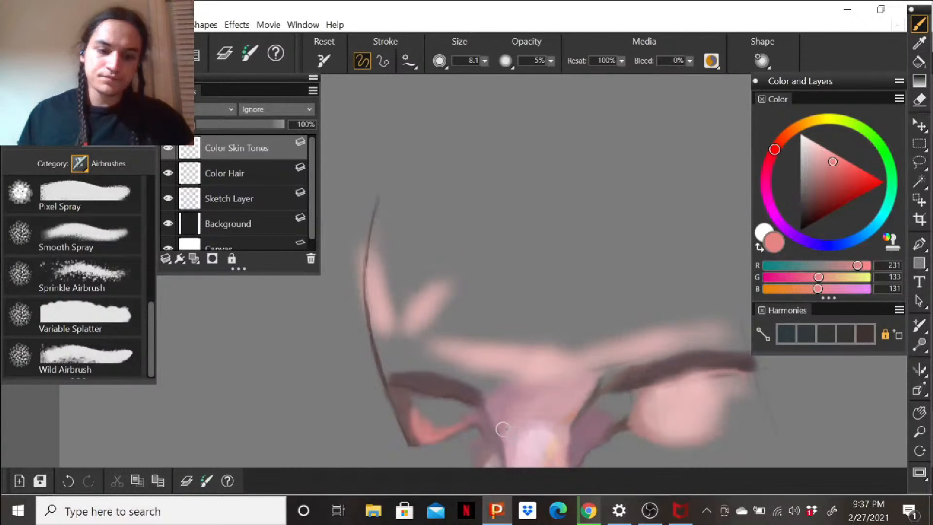
Fill and blend the left eyelid with pinks and muted browns between R 137, G 95, B 95 and R 200, G 155, B 154.
drag(520, 446, 510, 260)
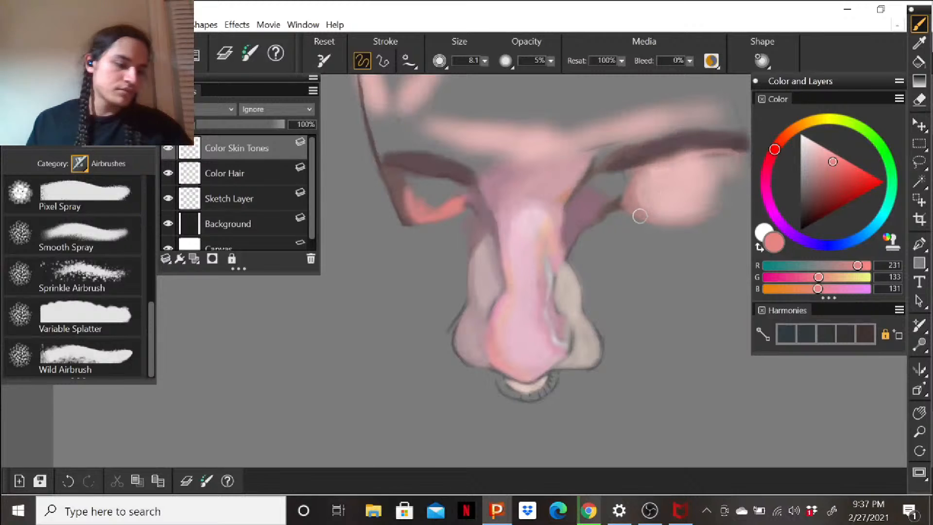
key(ctrl+minus)
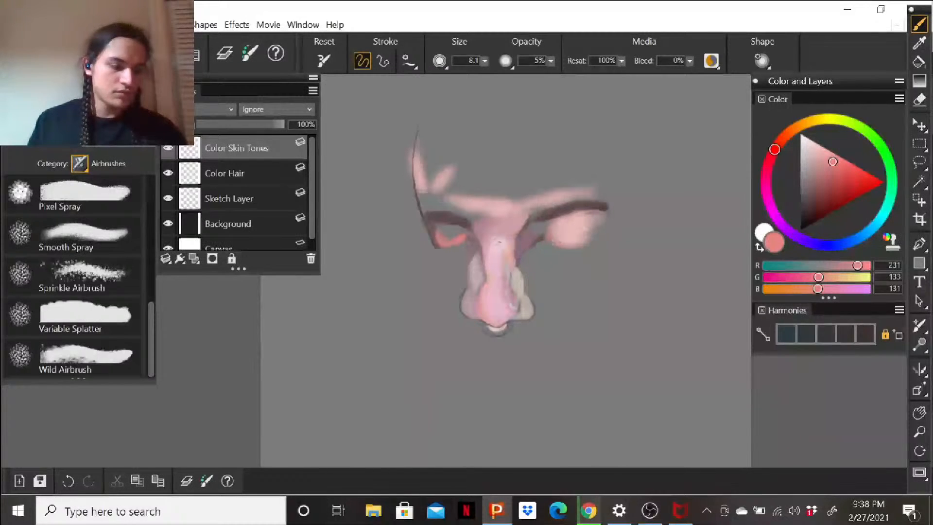
mouse_move(831, 163)
mouse_down()
mouse_move(810, 182)
mouse_move(820, 168)
mouse_up()
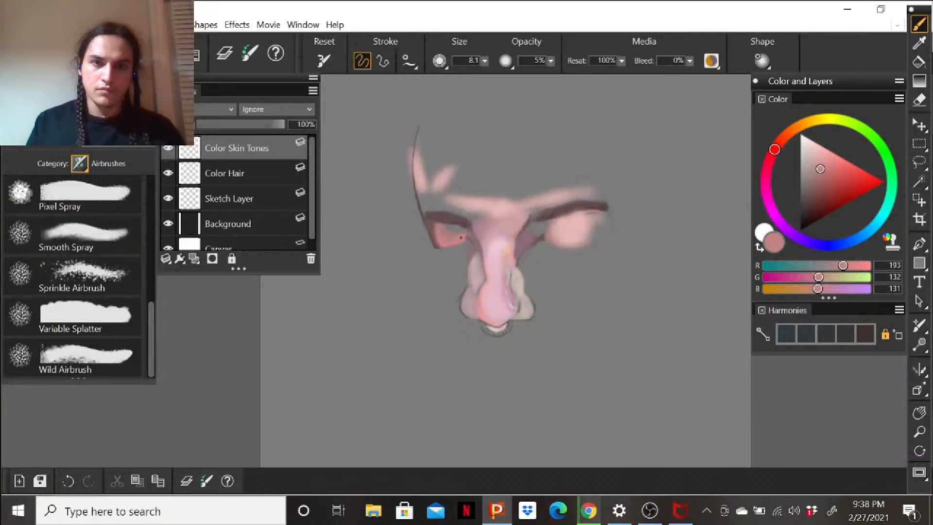
click(815, 187)
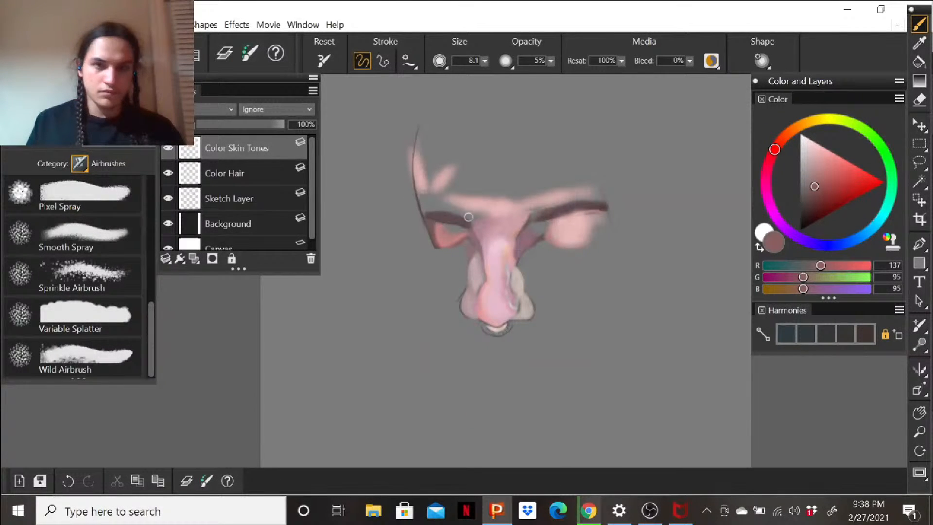
click(807, 178)
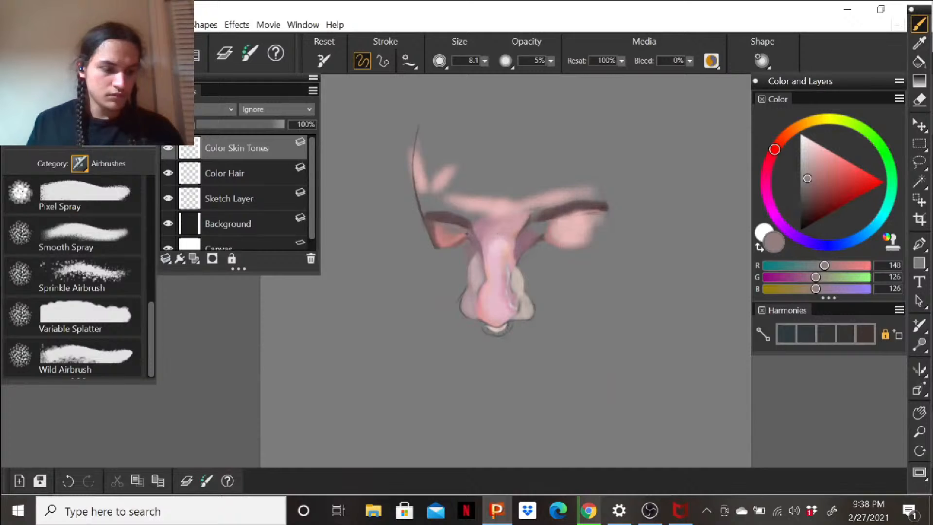
click(809, 170)
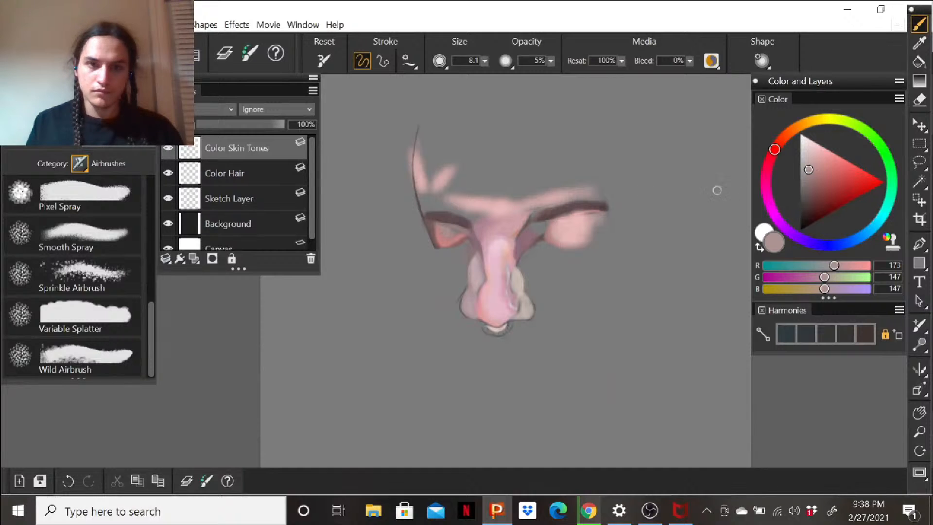
click(816, 163)
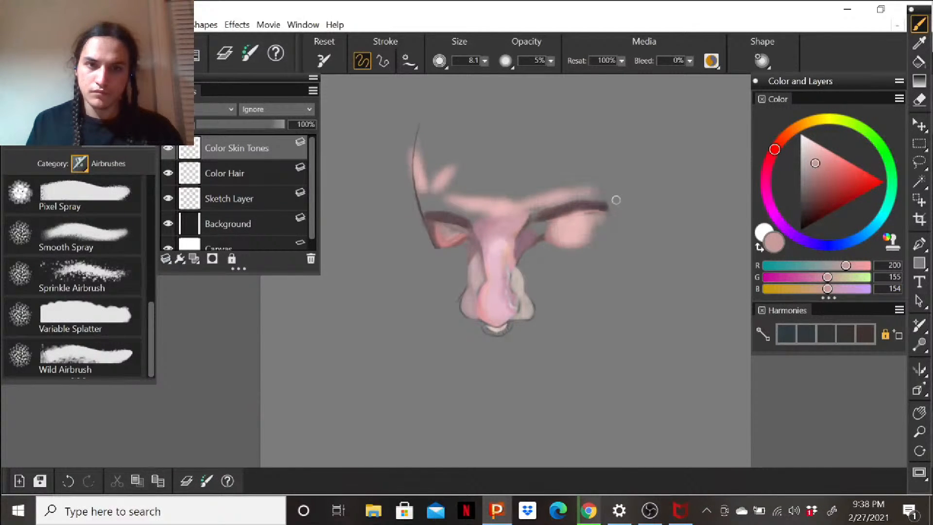
click(819, 171)
drag(438, 236, 444, 238)
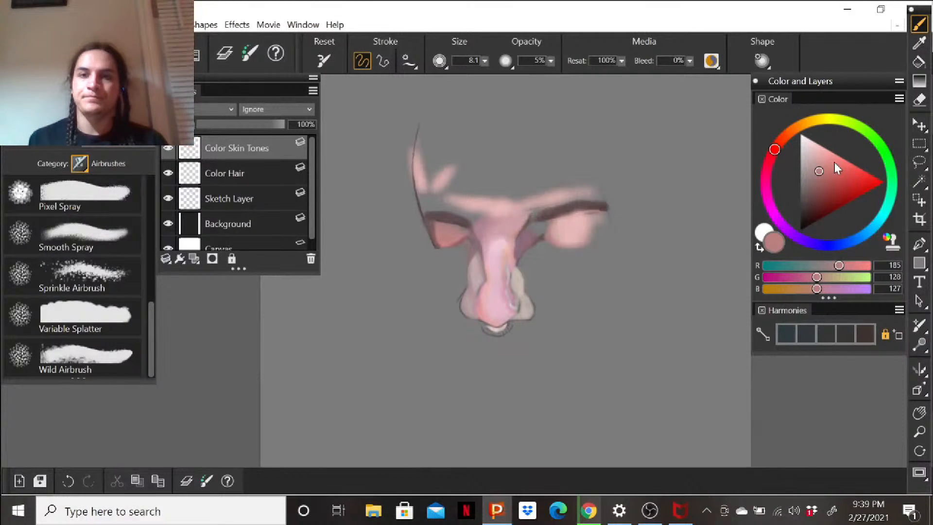
Airbrush pale pink strokes (R 240, G 191, B 190) beside both nostrils and pink (R 234, G 163, B 162) along the nose sides.
click(816, 149)
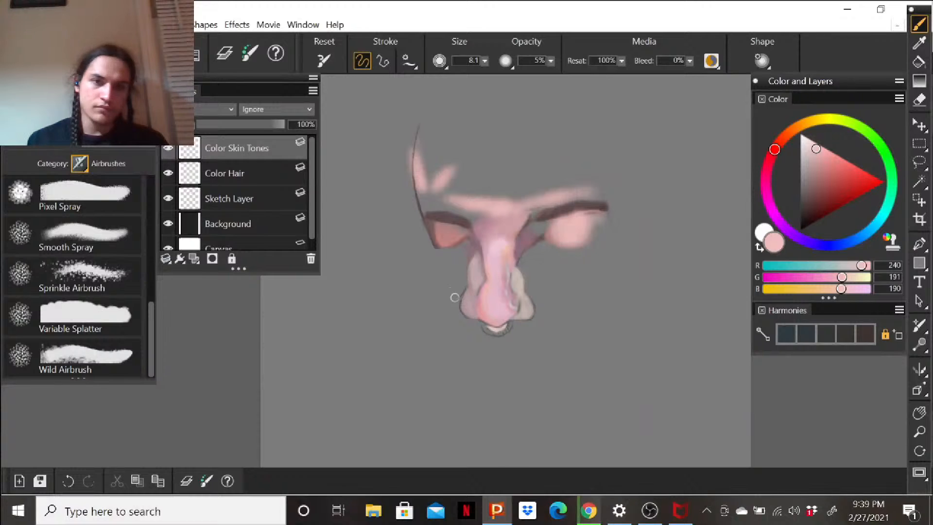
drag(442, 309, 464, 286)
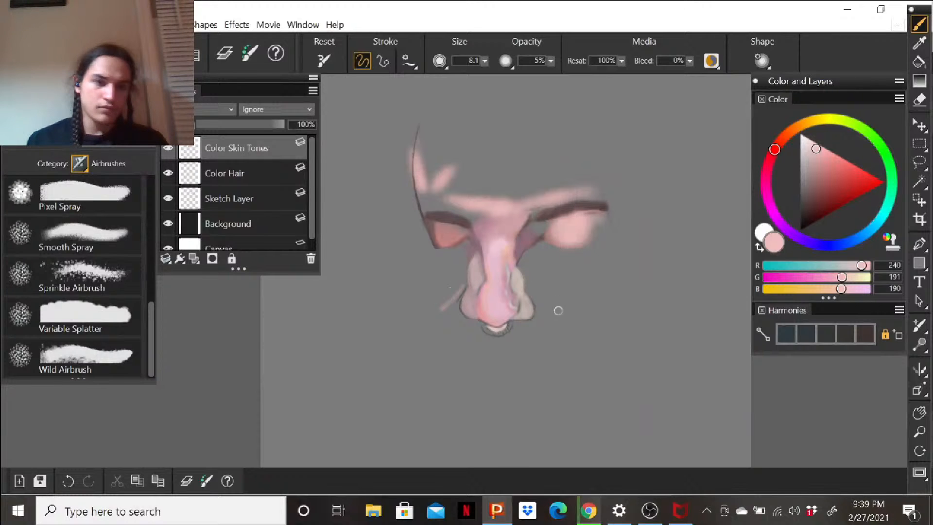
drag(531, 287, 543, 297)
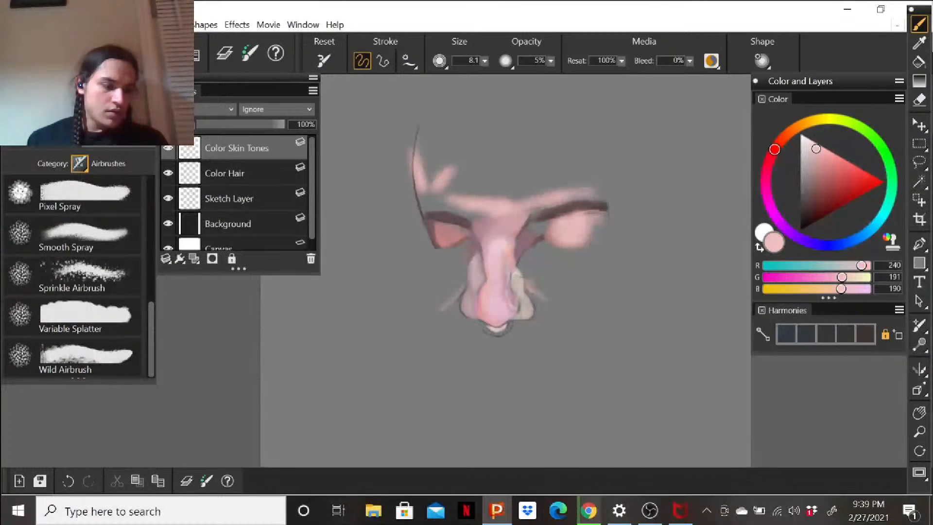
click(824, 156)
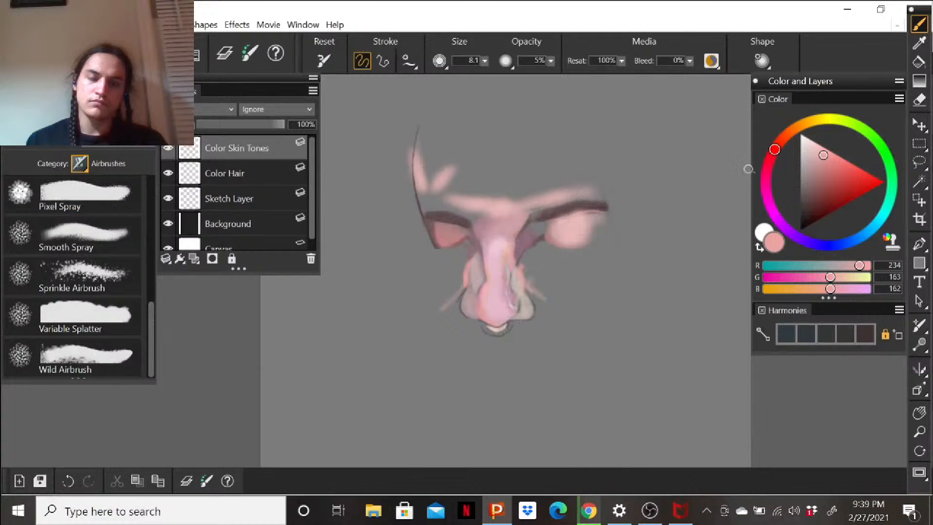
Shade the right eye's inner corner and the area beneath its brow in muted browns between R 116, G 100, B 100 and R 163, G 137, B 137.
click(815, 159)
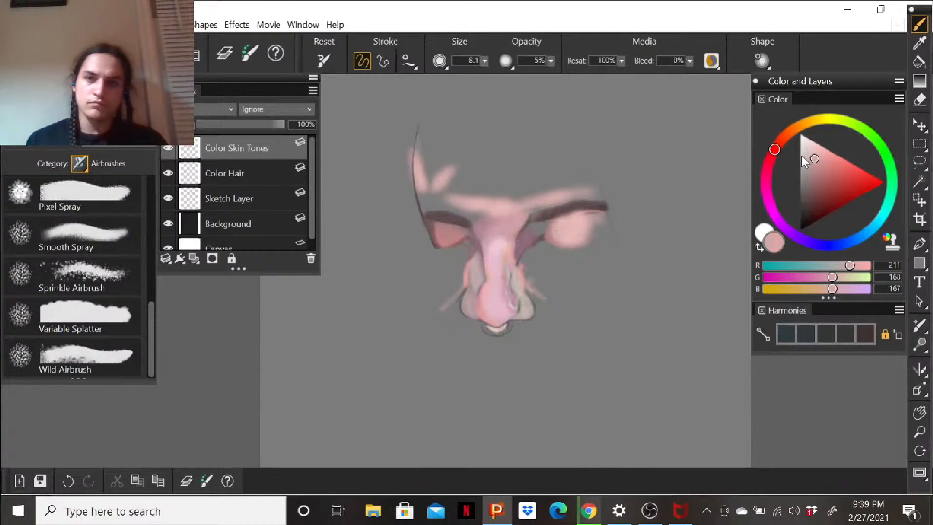
click(810, 173)
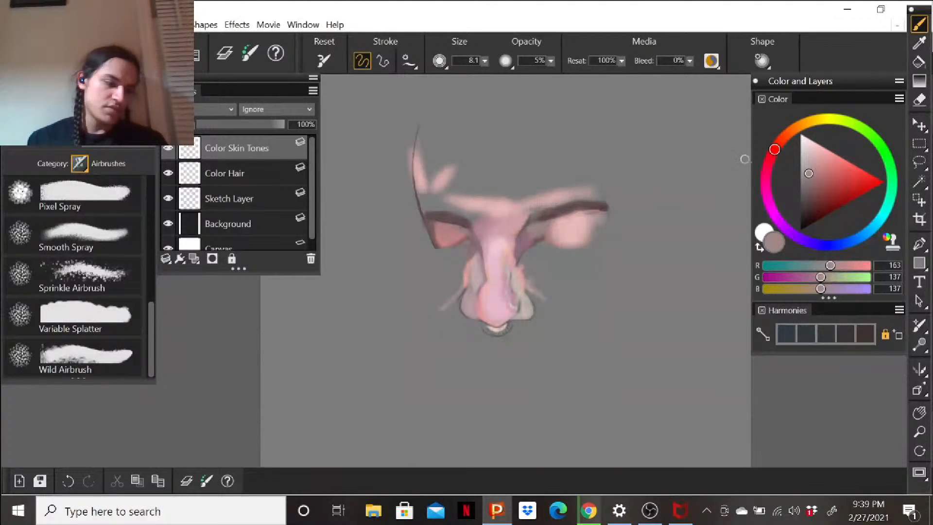
click(806, 190)
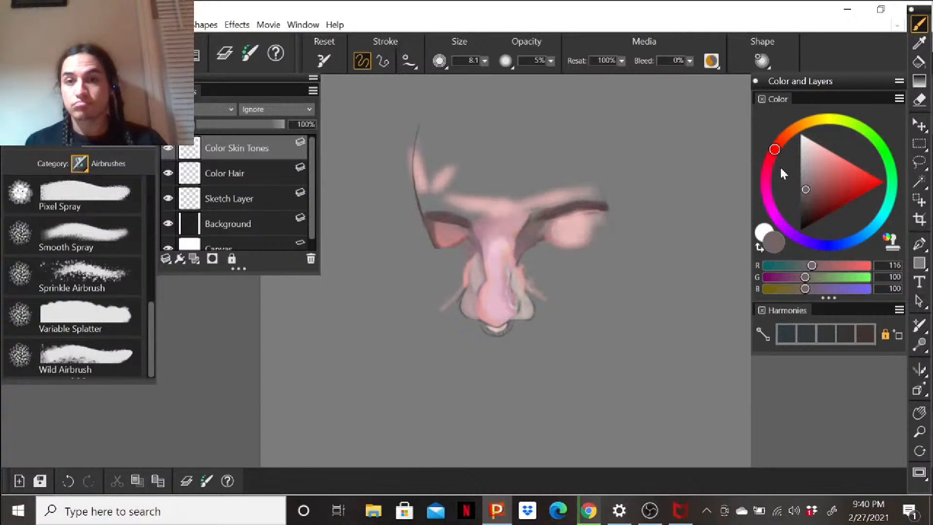
click(806, 178)
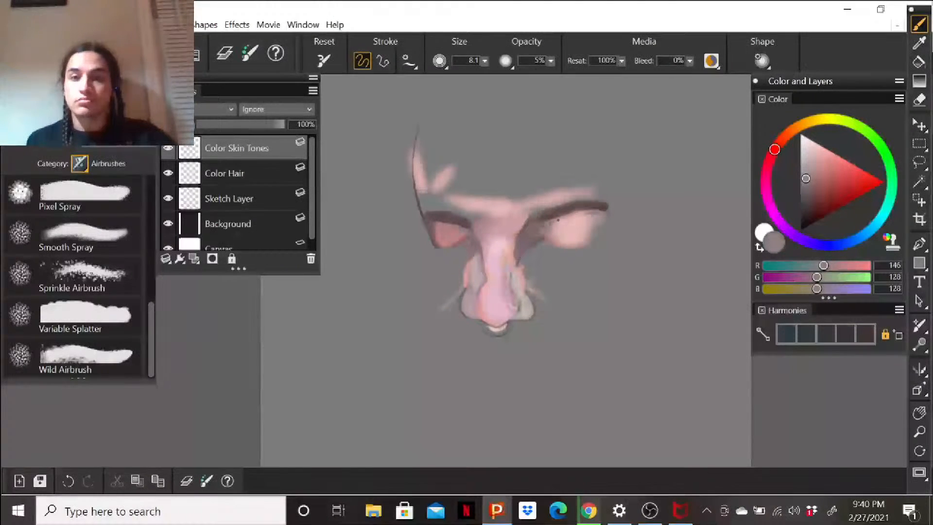
click(807, 182)
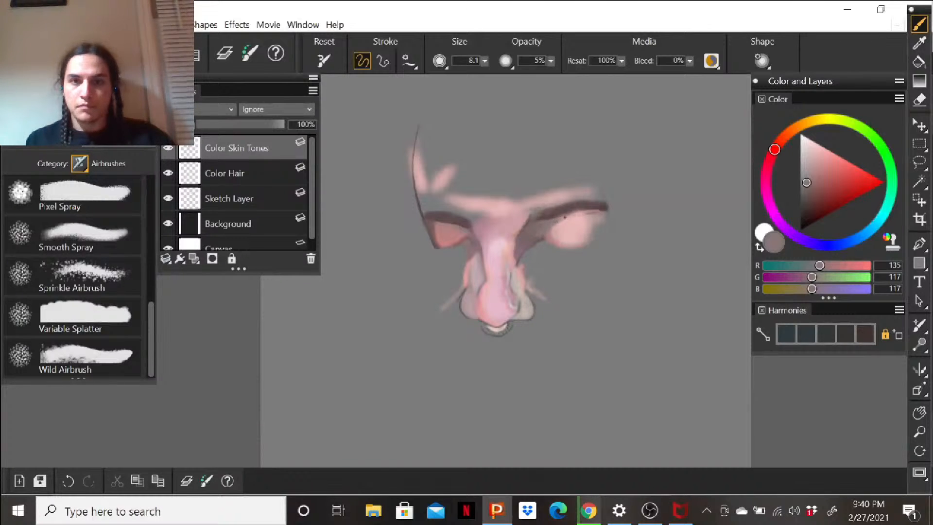
click(811, 184)
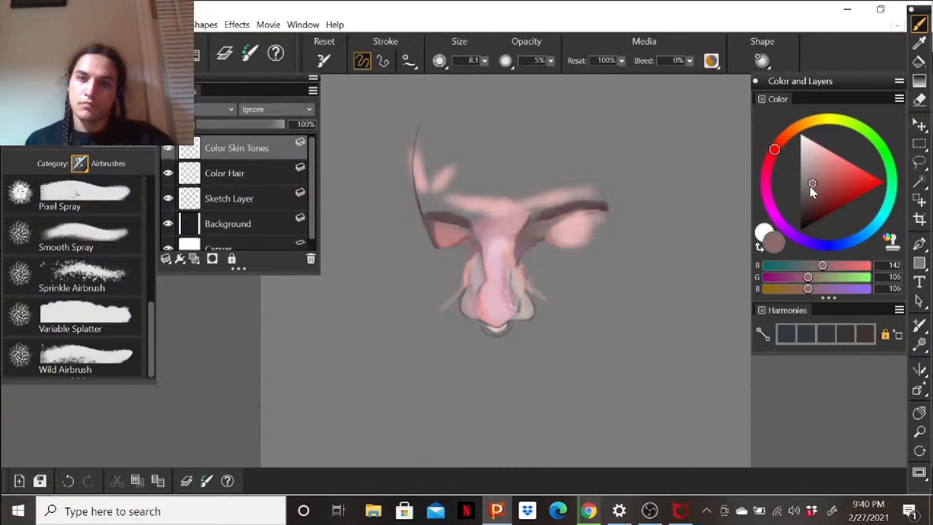
drag(542, 225, 545, 230)
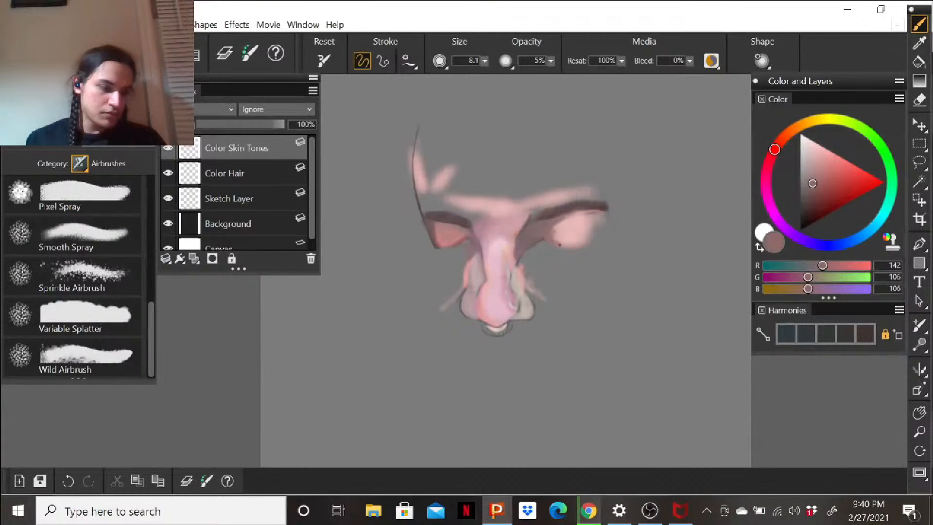
Add thin highlights at both eyes' inner corners in light pink (R 225, G 191, B 191) at airbrush size 1.0.
drag(808, 157, 799, 132)
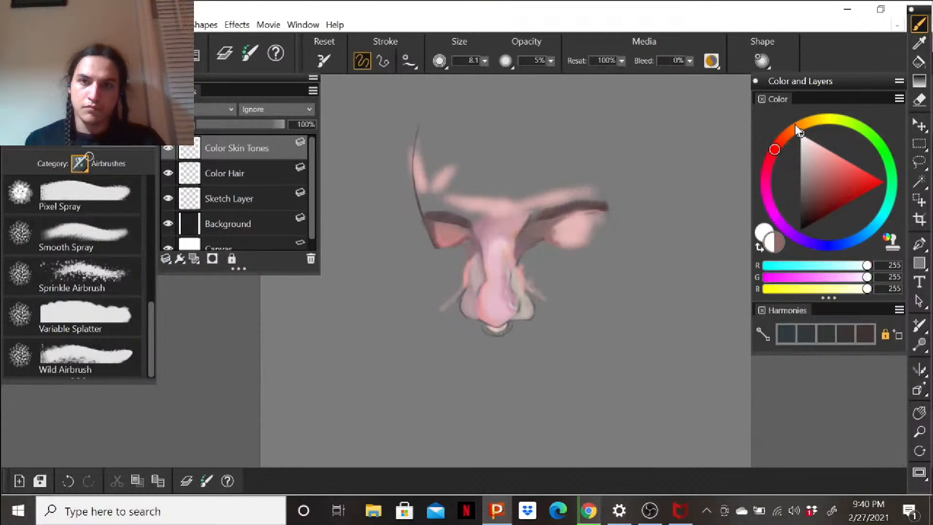
click(811, 151)
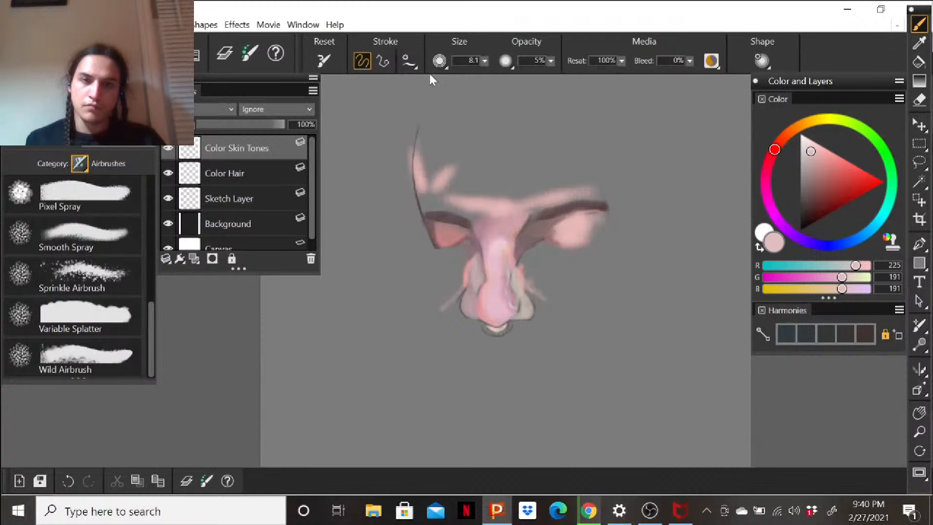
click(484, 61)
drag(460, 77, 413, 77)
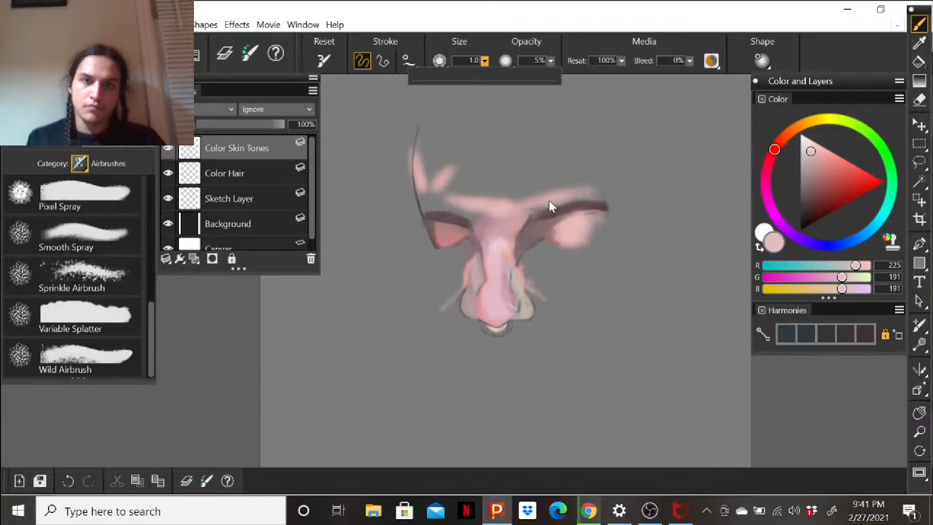
click(555, 241)
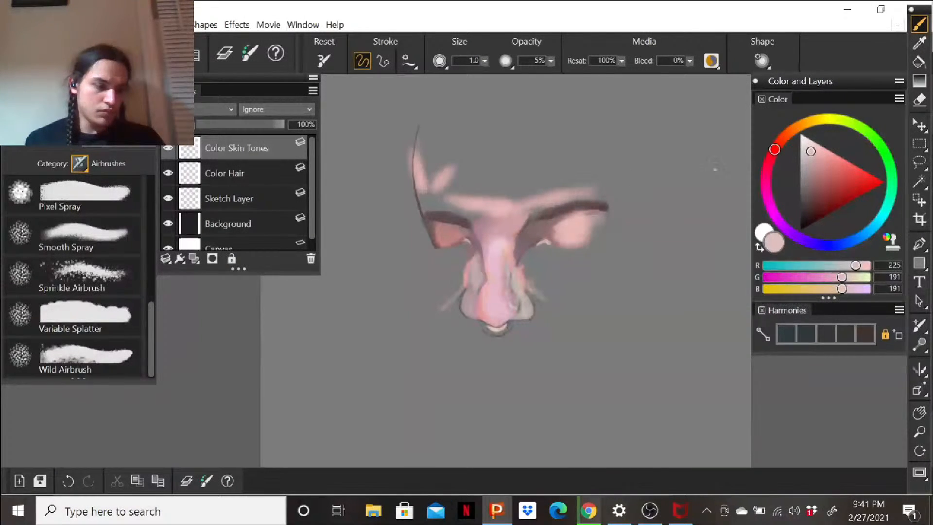
click(806, 168)
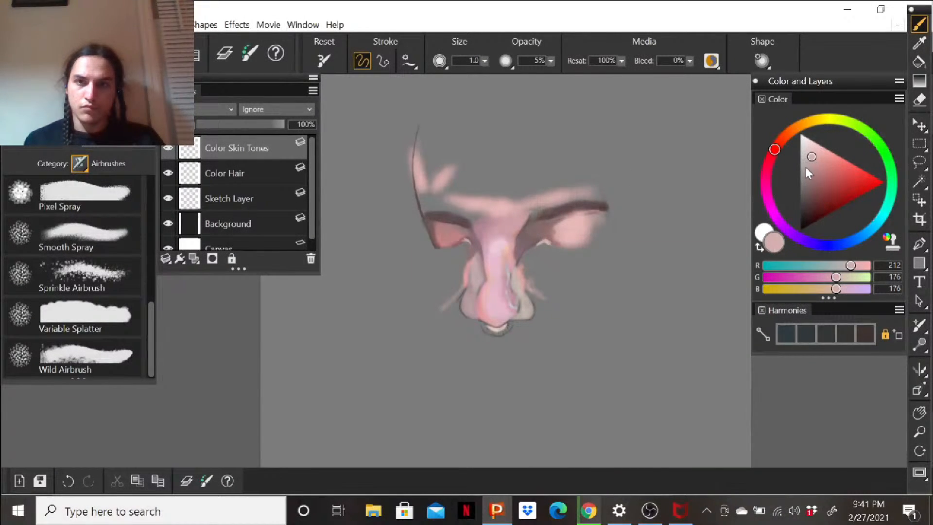
Draw both closed eyes' lash lines in near-black (R 17, G 17, B 17) at size 2.5, refining the left one in dark grey (R 64, G 60, B 60).
click(485, 60)
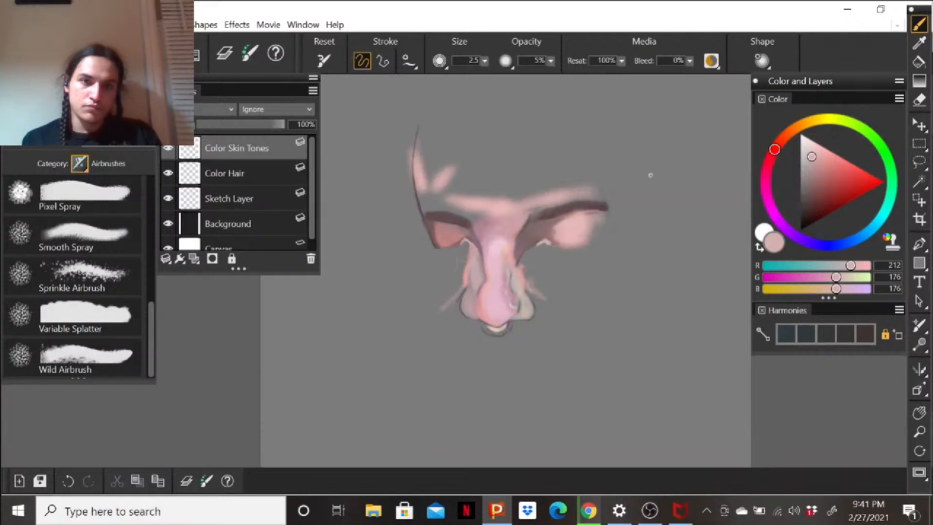
drag(816, 186, 800, 223)
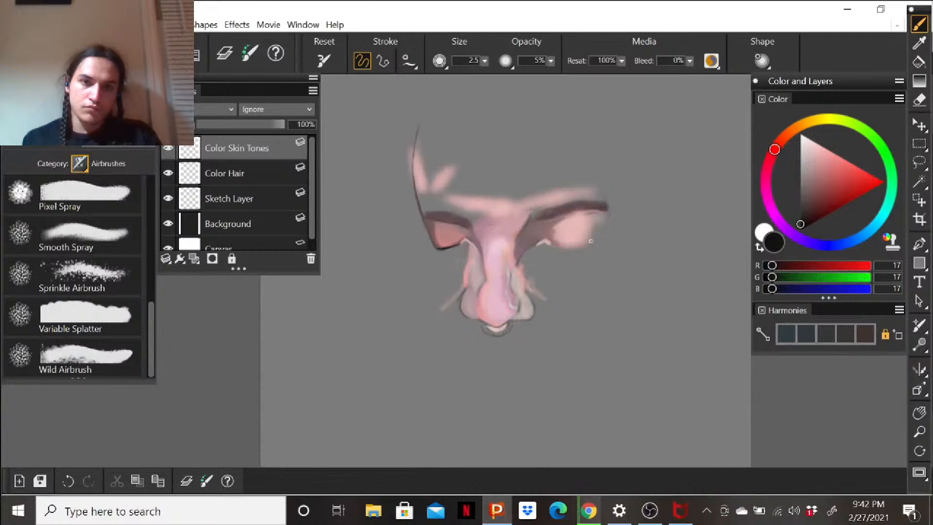
drag(566, 249, 595, 243)
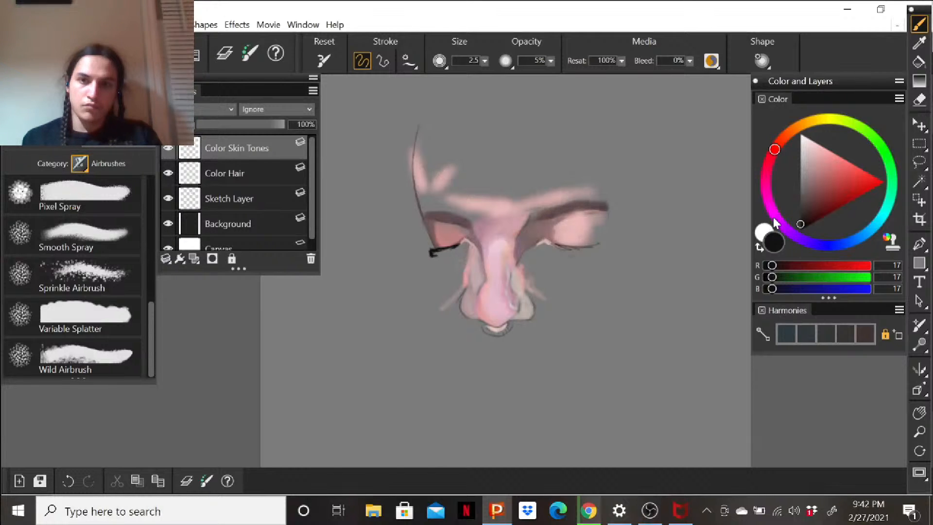
click(802, 208)
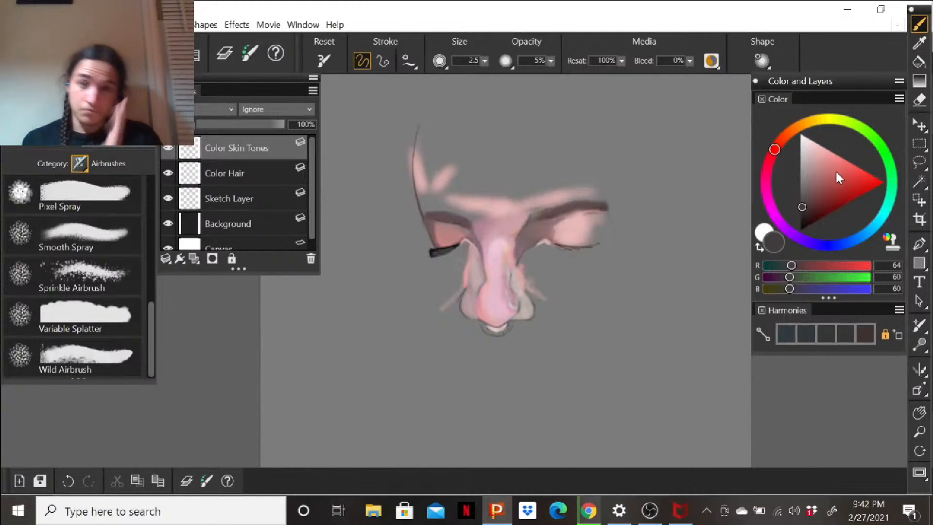
Soften the left lash line in brown (R 97, G 73, B 73) and airbrush the cheek contour below it in R 183, G 104, B 103 at size 10.4.
click(809, 199)
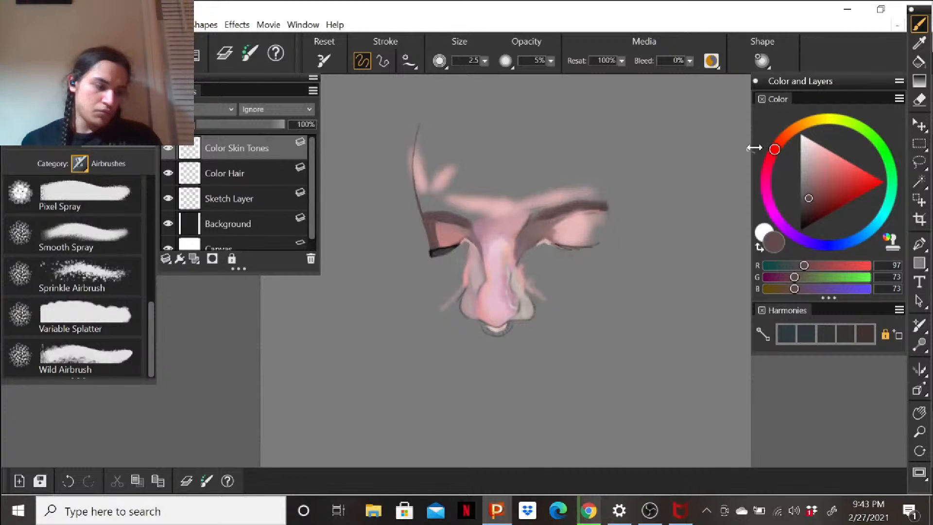
click(485, 60)
click(462, 75)
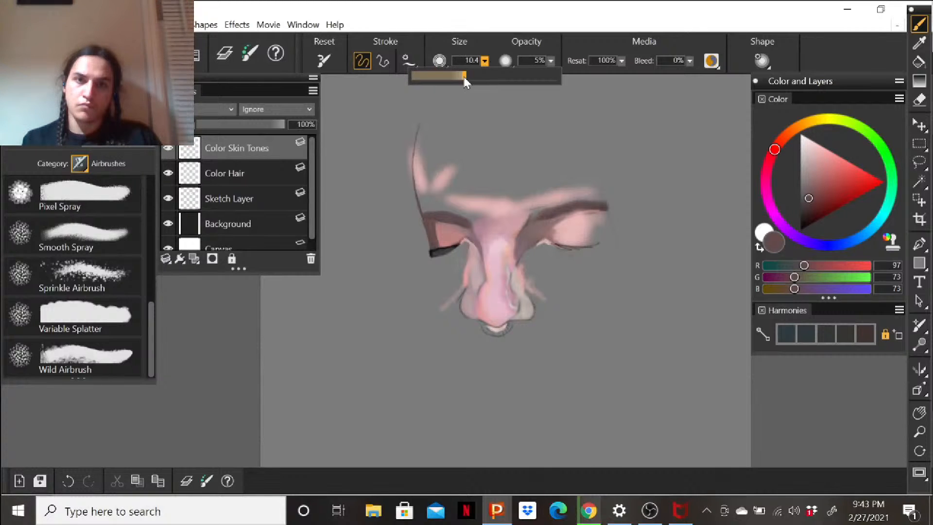
click(829, 183)
click(830, 181)
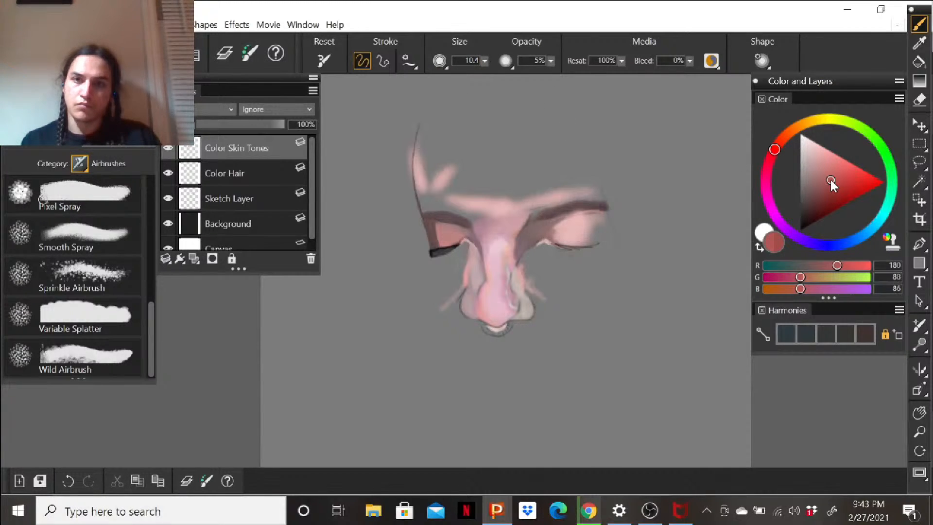
click(827, 176)
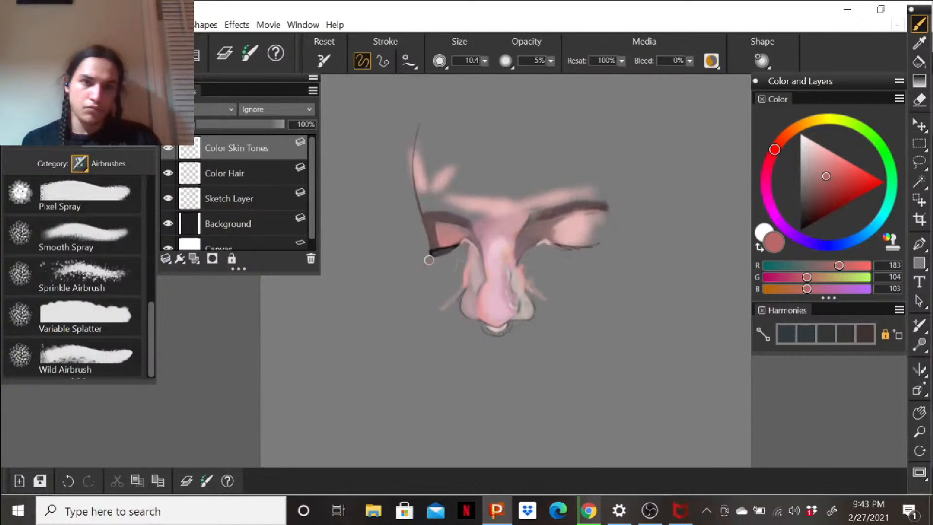
drag(430, 262, 410, 292)
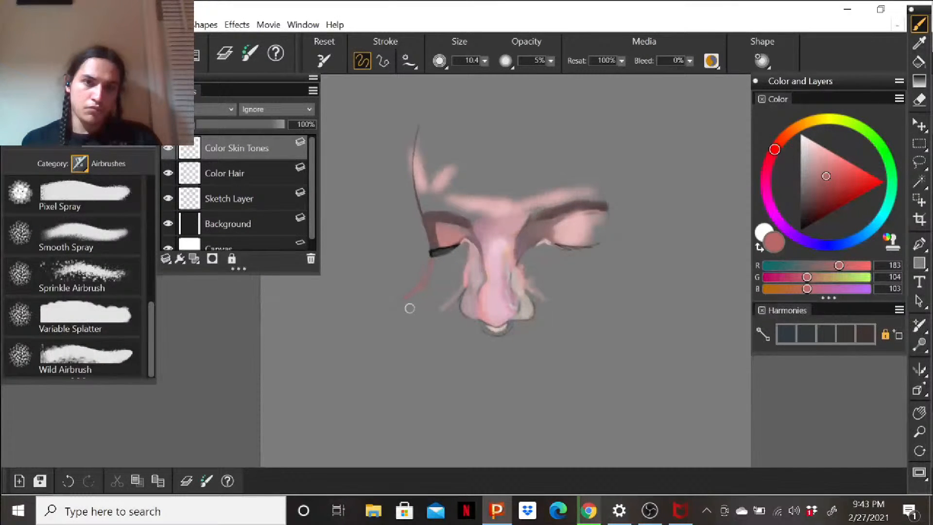
Airbrush the left cheek's lower edge and a small mark beneath the nose in pink (R 224, G 136, B 134).
click(830, 163)
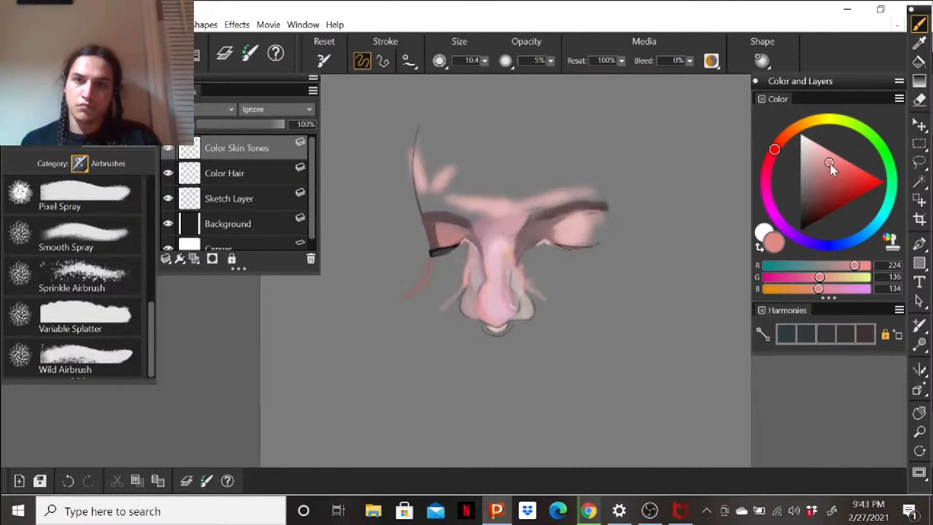
drag(401, 304, 417, 337)
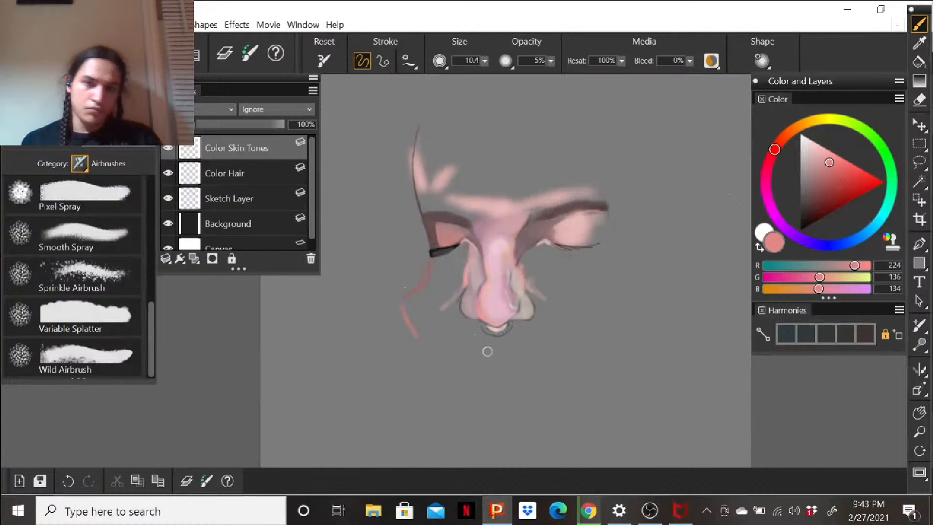
drag(487, 345, 501, 348)
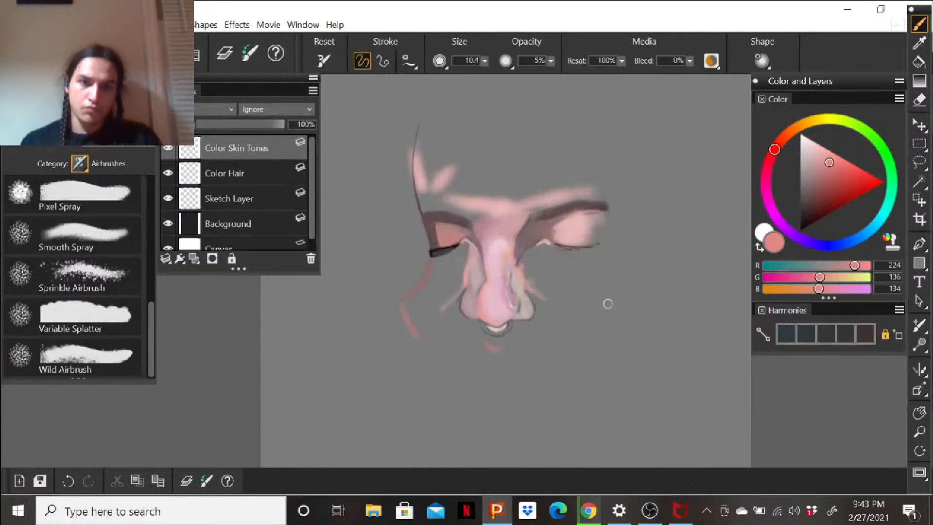
mouse_move(396, 307)
mouse_down()
mouse_move(414, 354)
mouse_move(399, 310)
mouse_up()
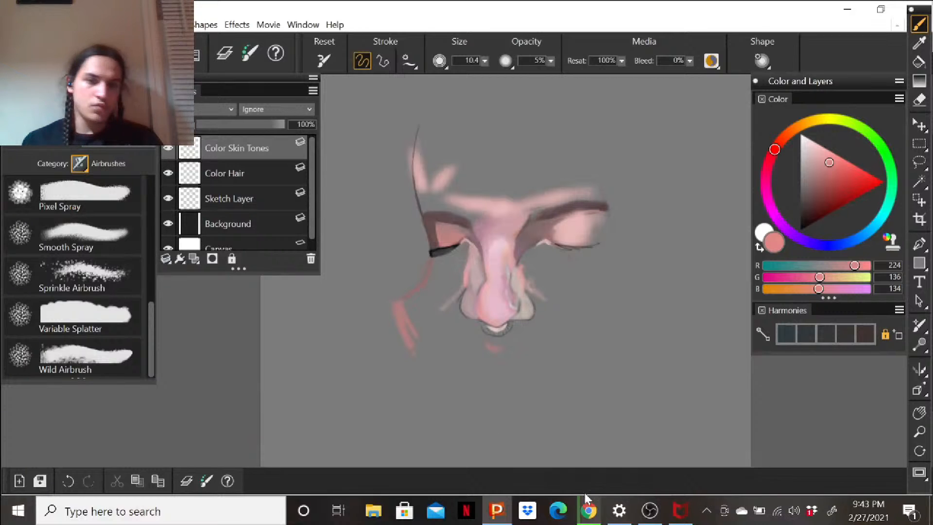
Check the YouTube live stream page and its chat in Chrome, and return to the painting in Painter.
click(592, 504)
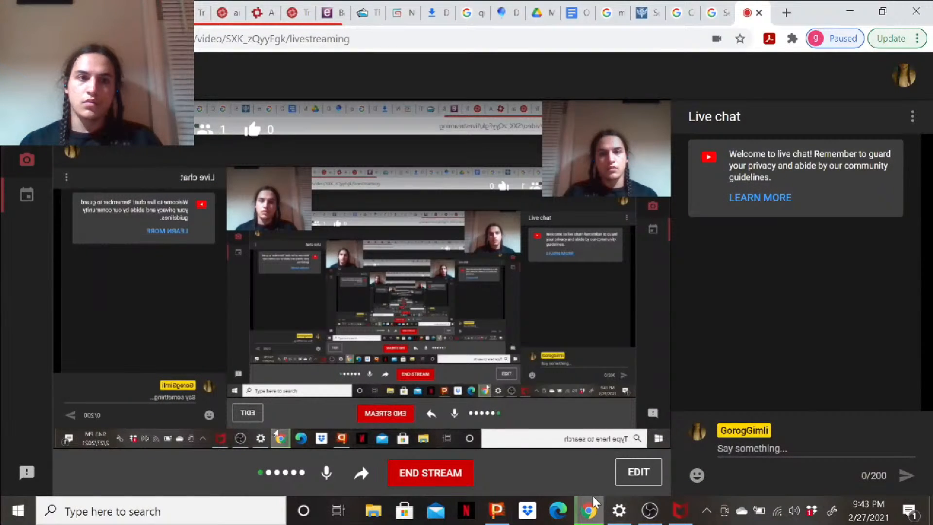
click(507, 511)
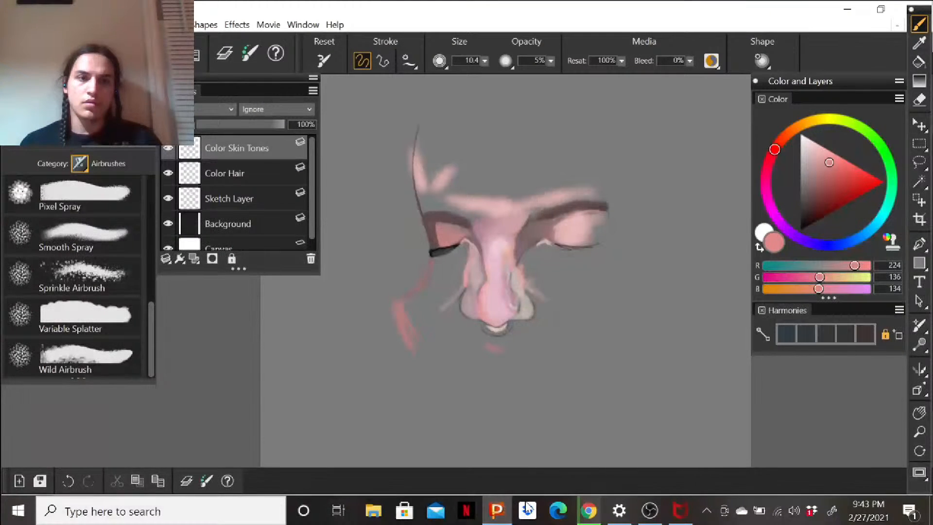
click(583, 514)
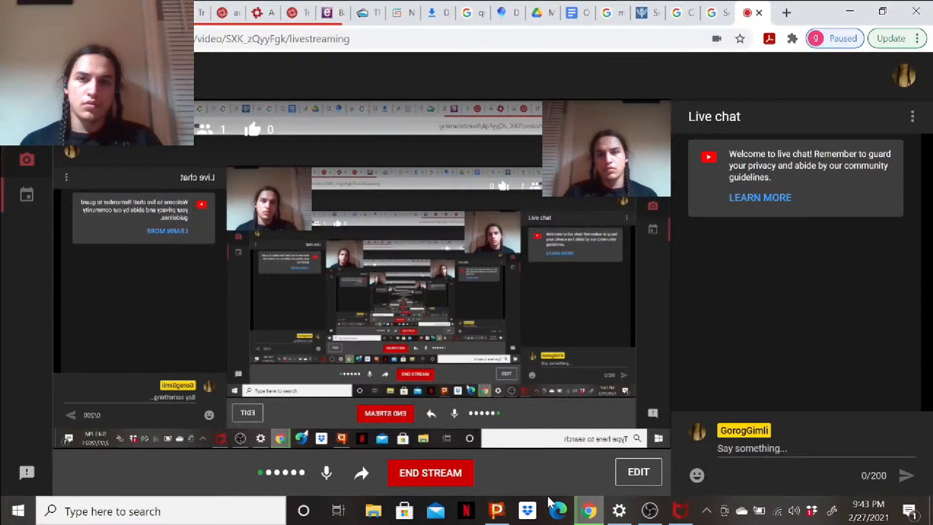
click(499, 514)
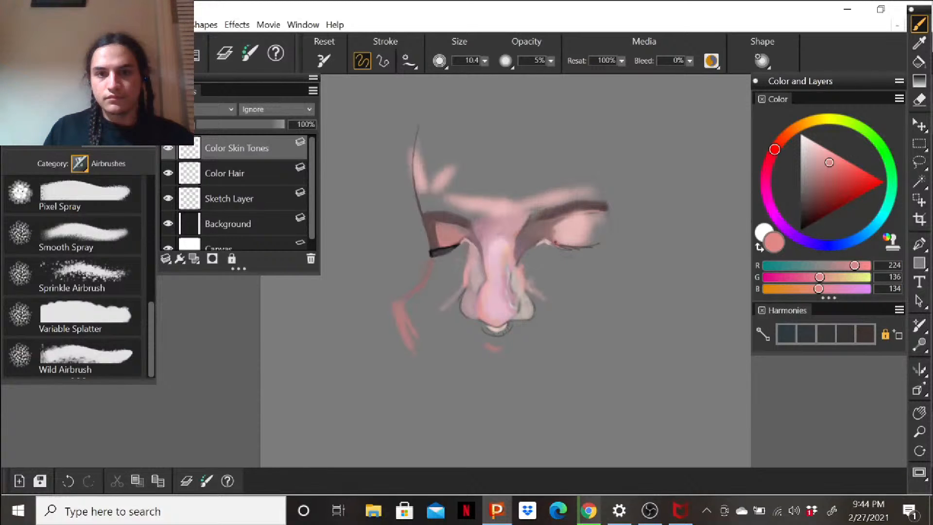
Shade the right eyelid's lower rim in pinks (R 224, G 136, B 134 and R 180, G 125, B 124) and its outer corner in R 130, G 102, B 102.
drag(566, 247, 586, 251)
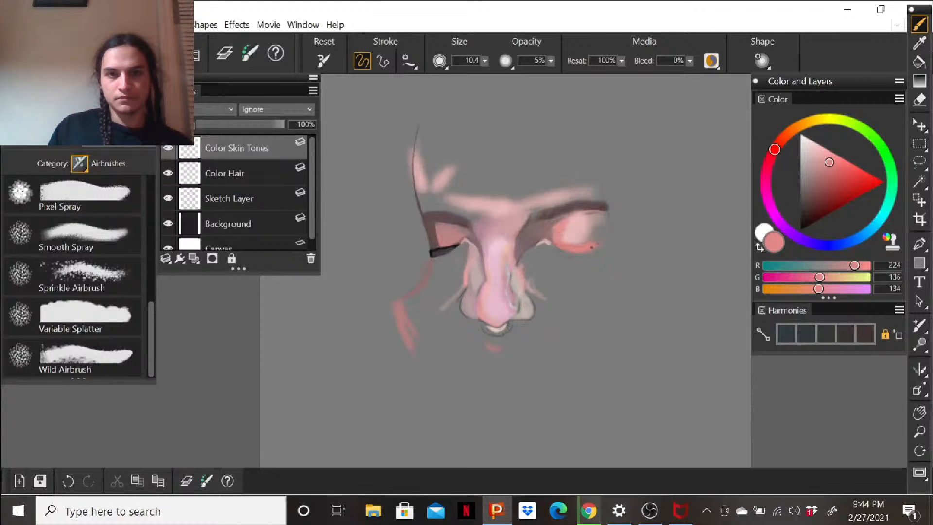
click(818, 173)
drag(574, 248, 590, 246)
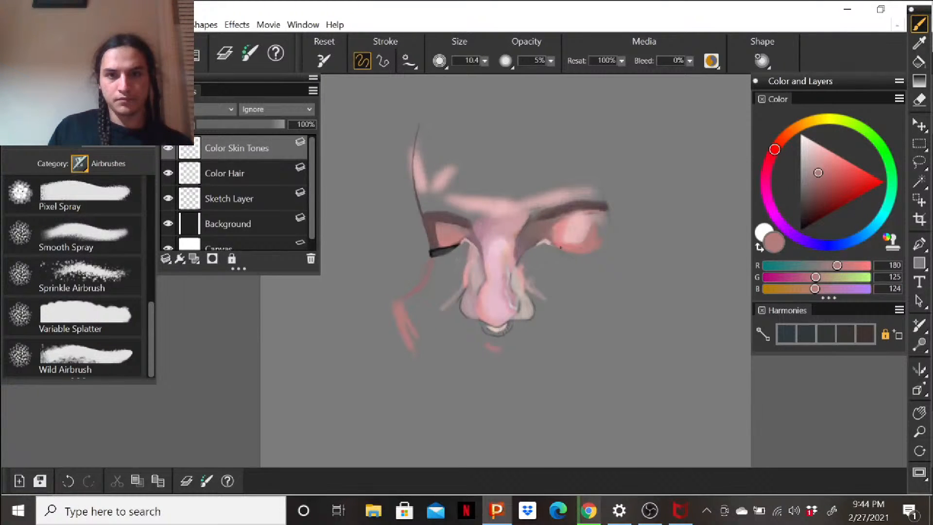
drag(597, 245, 601, 239)
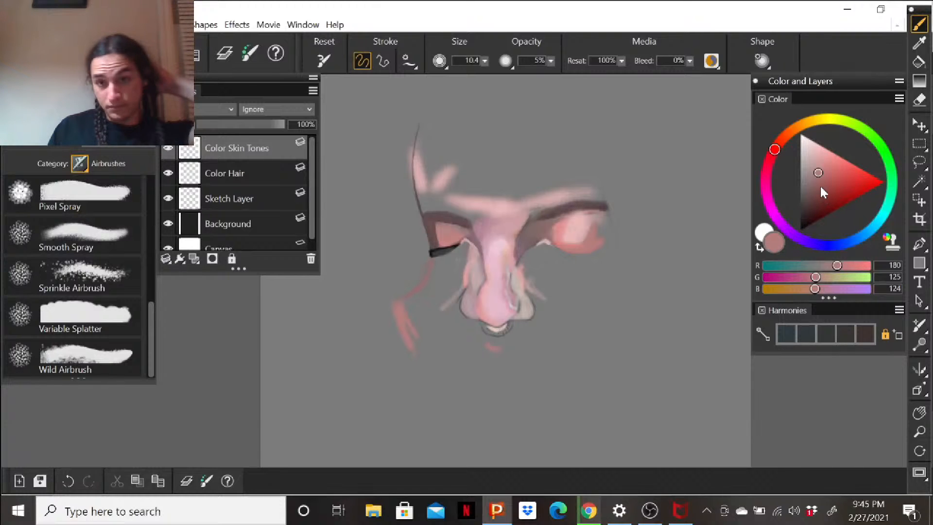
drag(824, 188, 810, 187)
mouse_move(602, 237)
mouse_down()
mouse_move(593, 249)
mouse_move(601, 226)
mouse_move(594, 246)
mouse_up()
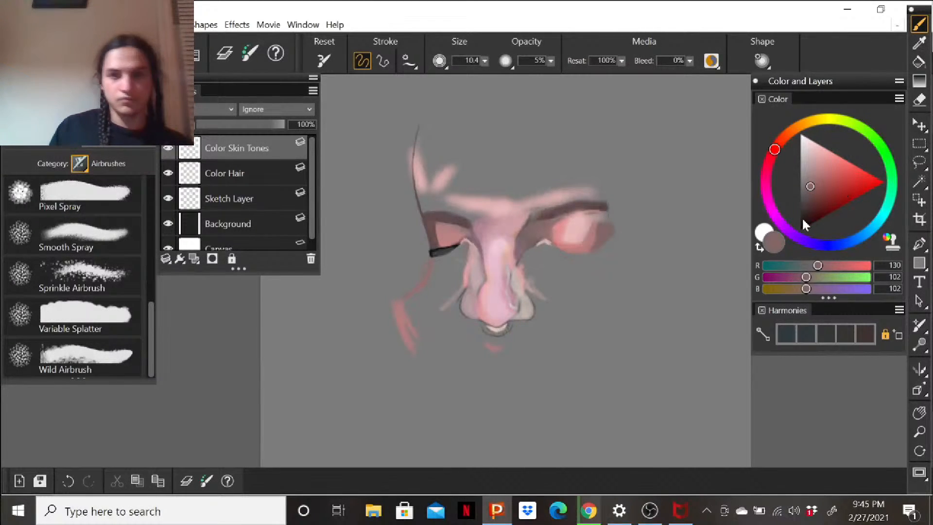
Darken the left eye's lash line with thin black strokes at airbrush size 1.0.
drag(808, 214, 794, 226)
click(485, 62)
mouse_move(470, 76)
mouse_down()
mouse_move(433, 78)
mouse_move(459, 79)
mouse_up()
click(589, 260)
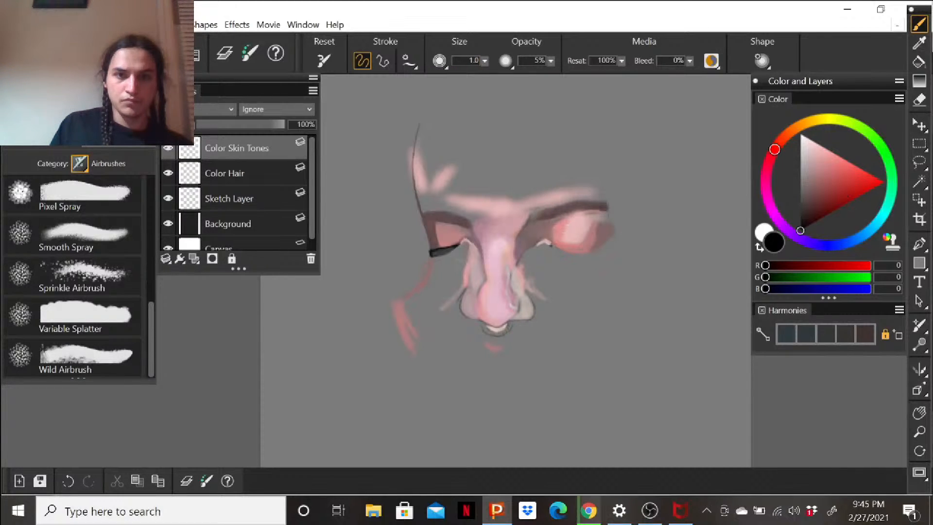
mouse_move(456, 246)
mouse_down()
mouse_move(443, 250)
mouse_move(454, 251)
mouse_up()
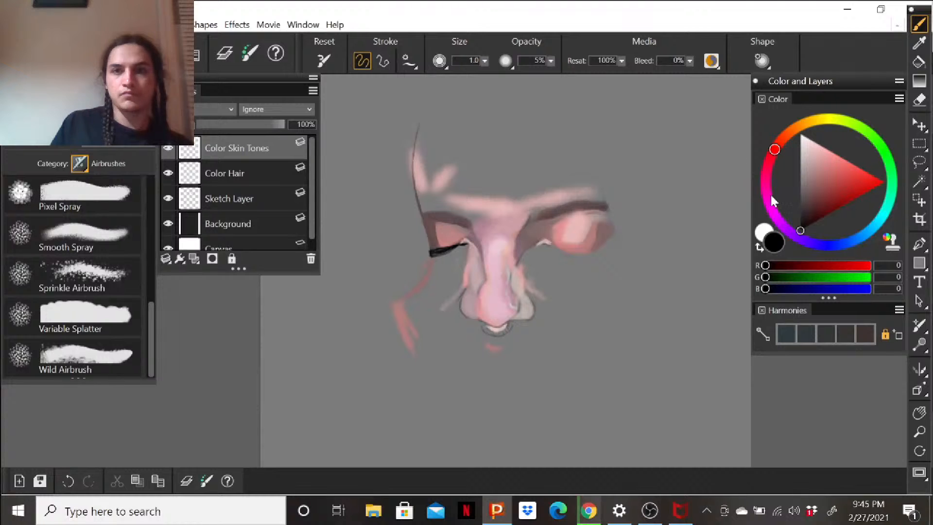
Refine the left lash line in browns (R 88, G 68, B 68 and R 144, G 112, B 112) and darken the right eye's inner corner in R 46, G 40, B 40.
click(808, 201)
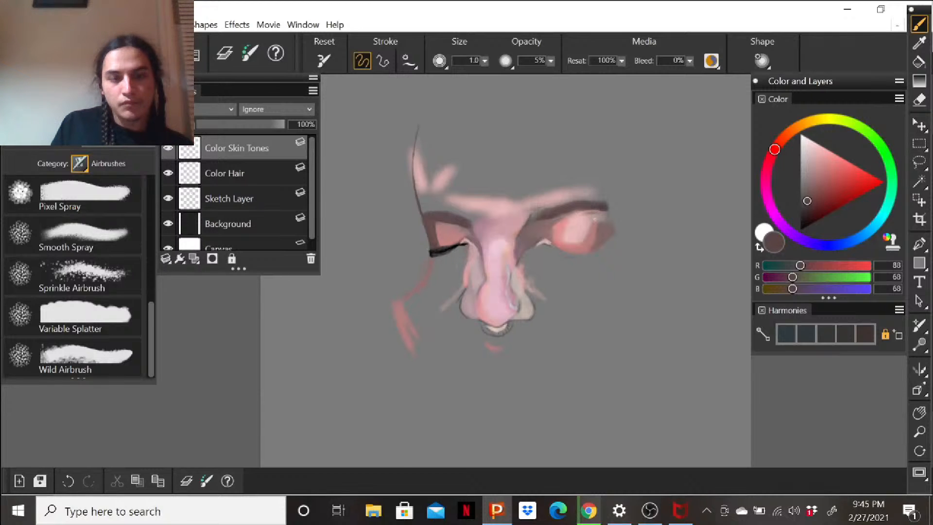
click(811, 182)
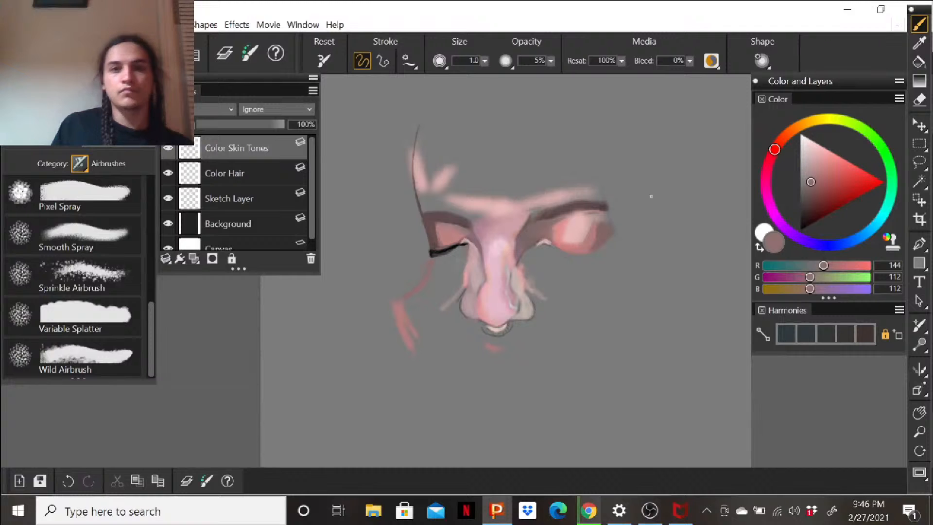
drag(812, 185, 803, 214)
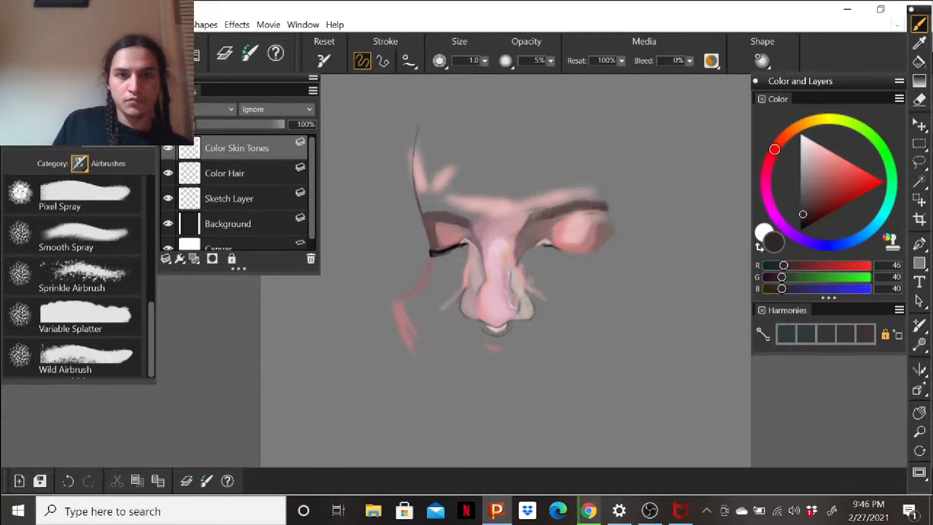
click(919, 99)
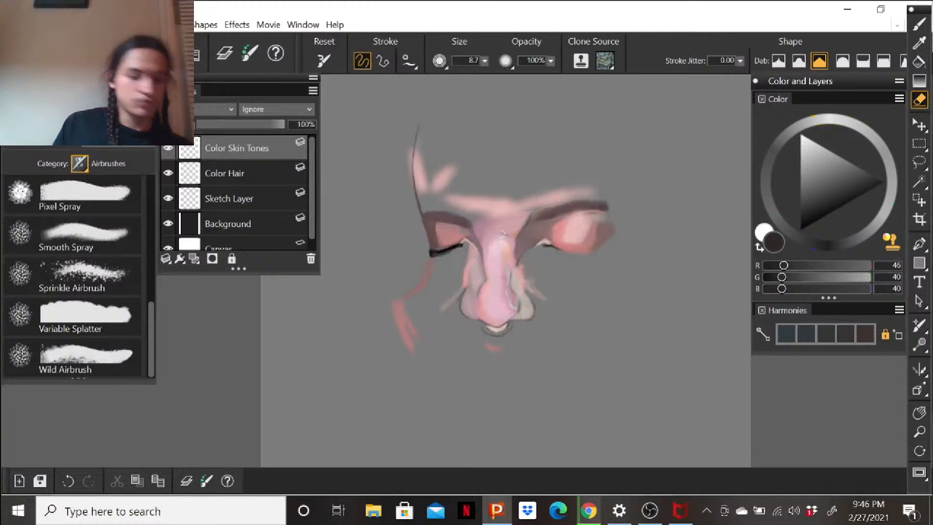
click(920, 23)
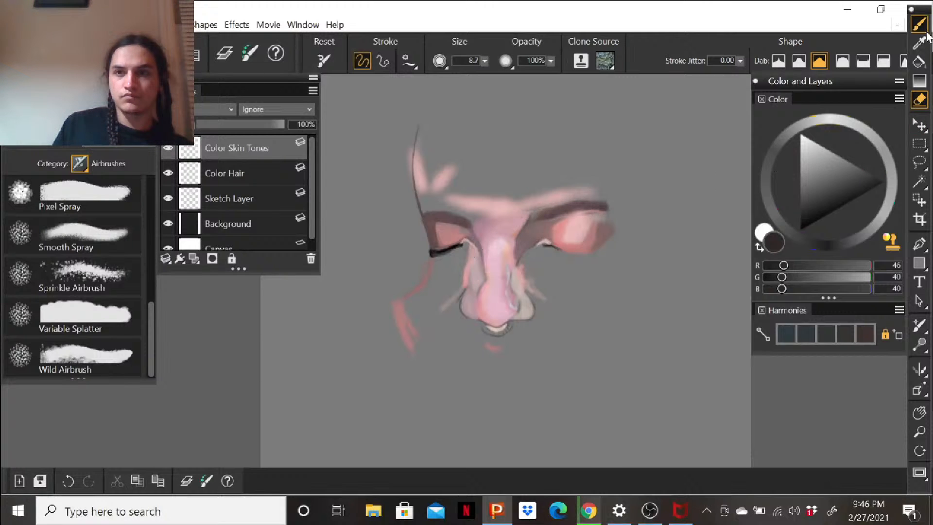
Touch up the highlights at the left eye's inner corner in light pinks (R 235, G 203, B 203 and R 226, G 175, B 174).
click(803, 194)
drag(817, 154, 811, 146)
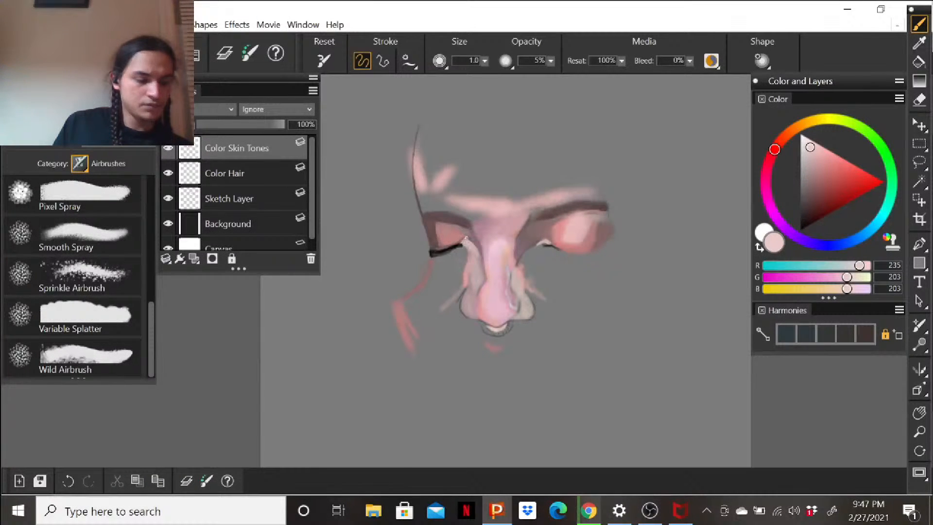
click(817, 154)
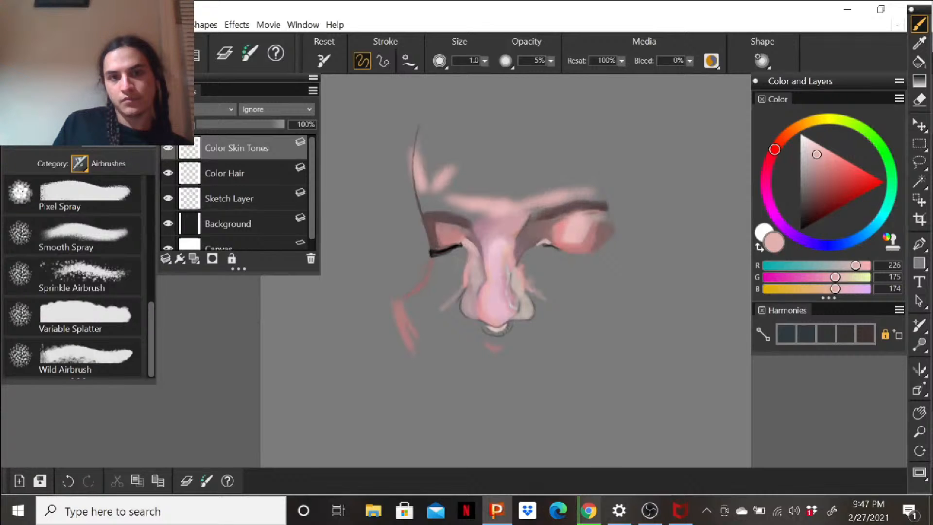
Define the nose tip's left side in pink (R 208, G 125, B 124) and muted rose (R 164, G 111, B 110), raising the airbrush size to 1.5.
click(828, 167)
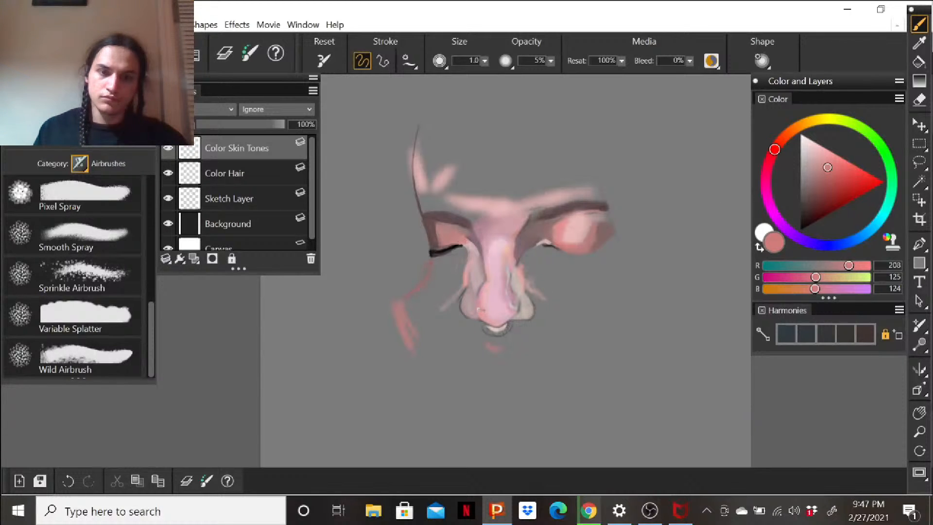
click(817, 178)
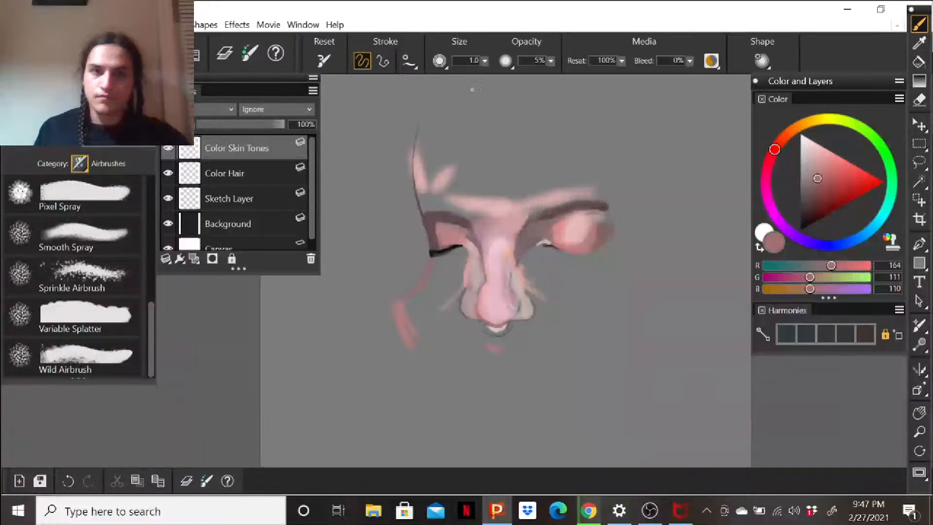
click(485, 60)
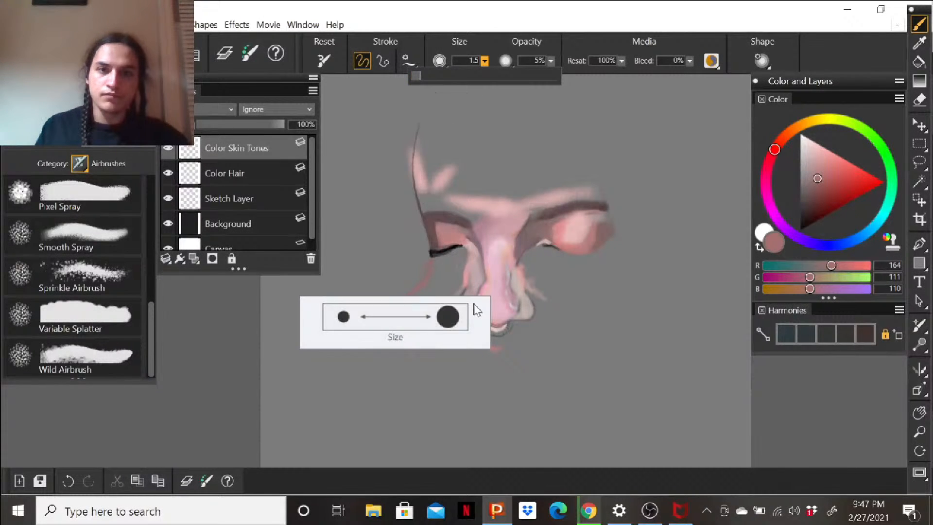
click(475, 298)
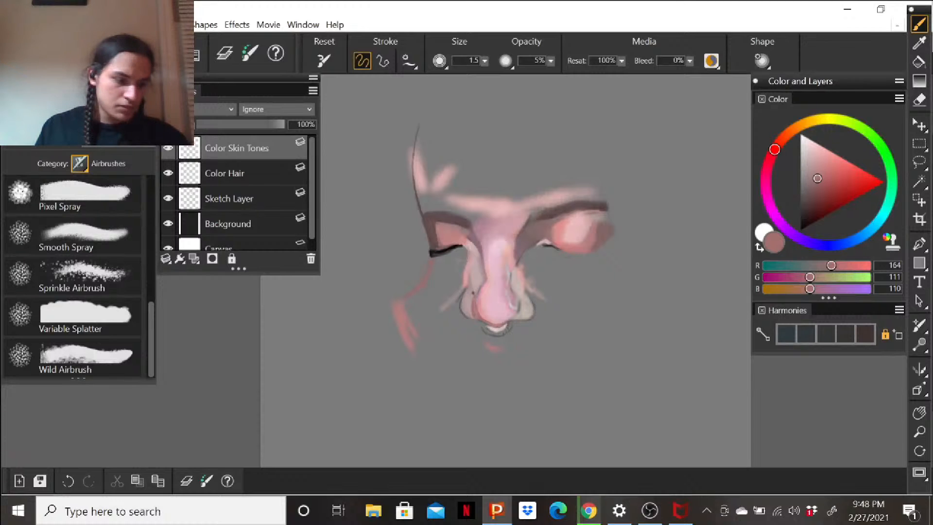
Airbrush pink (R 208, G 139, B 138) along the left side of the nose bridge at size 3.0.
click(823, 165)
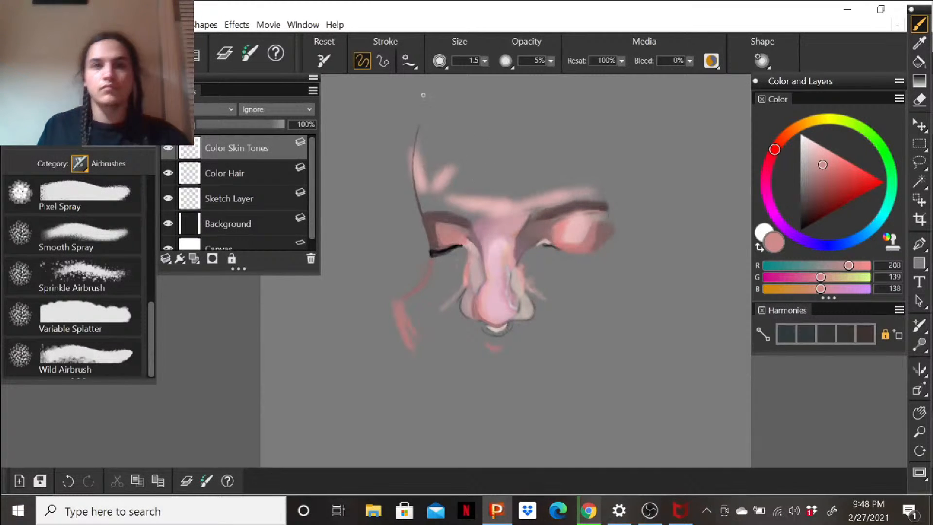
click(485, 61)
click(436, 77)
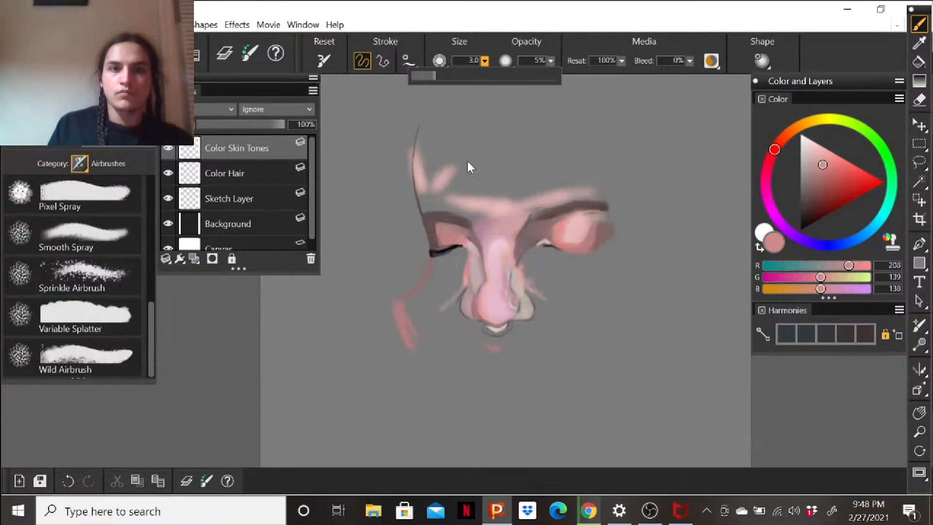
click(486, 263)
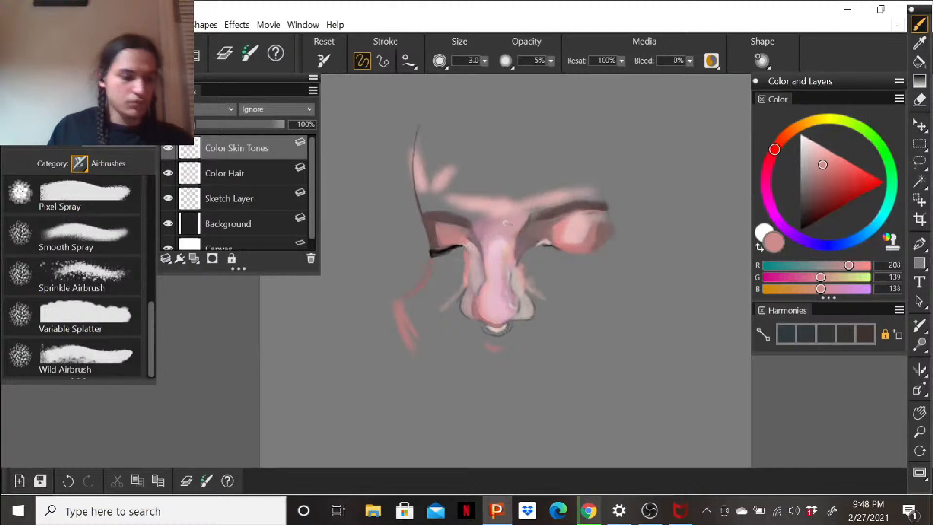
Shade the left eyelid in muted mauve (R 124, G 92, B 105), raising the airbrush size to 13.5.
click(807, 187)
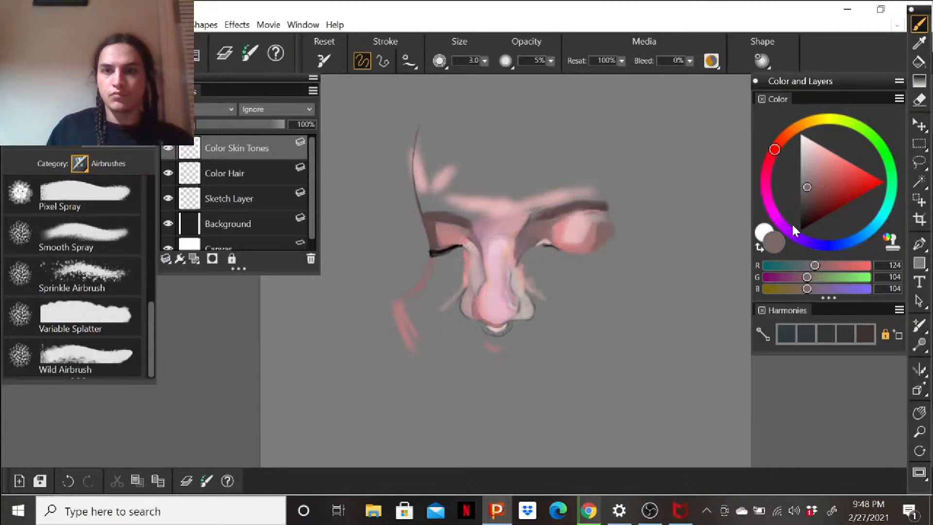
click(766, 176)
drag(811, 196, 812, 189)
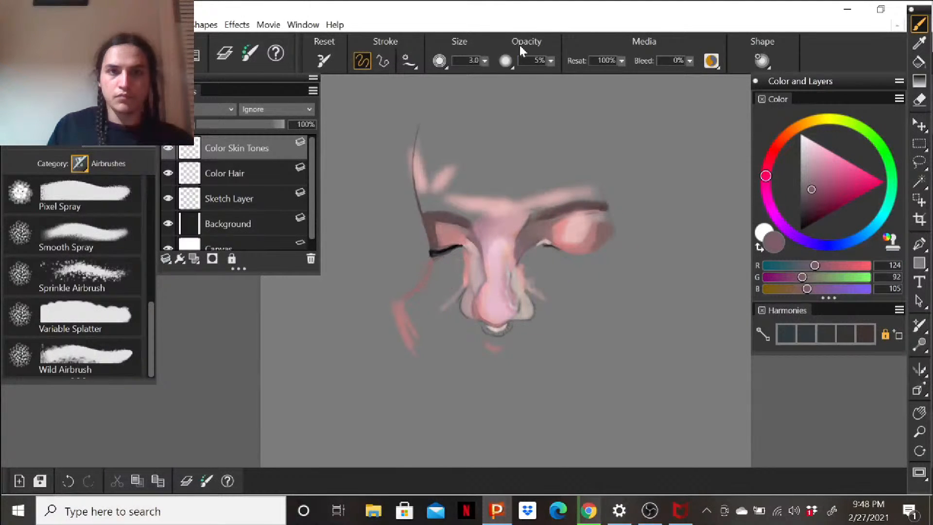
click(485, 61)
click(453, 76)
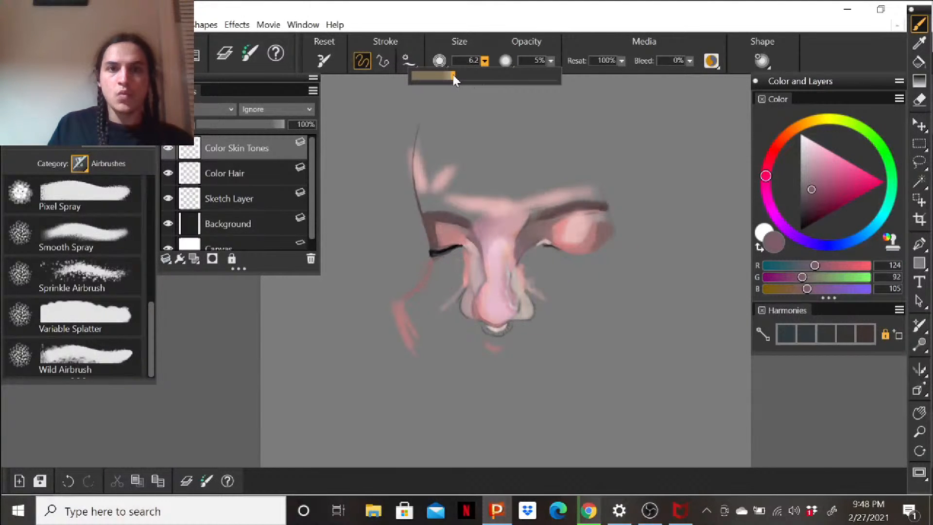
drag(460, 76, 473, 73)
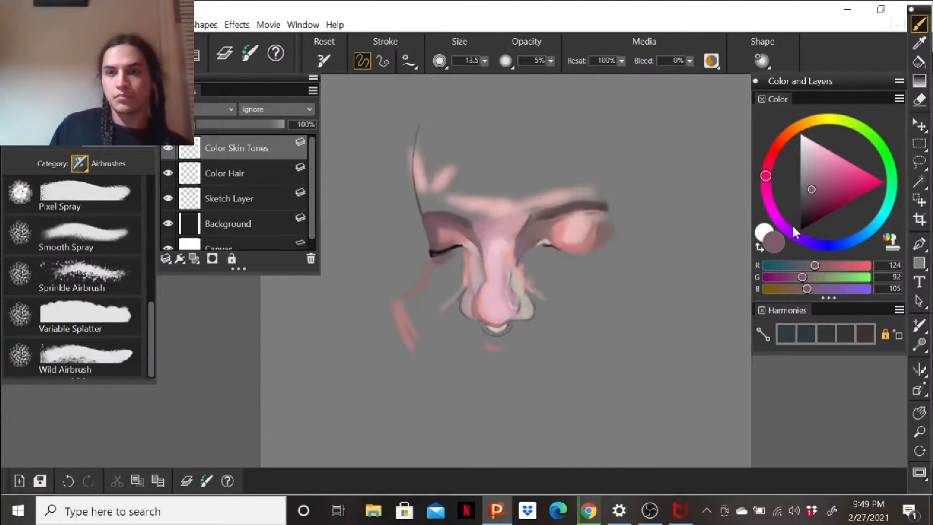
Airbrush the left eyelid and left cheek contour in rose (R 184, G 102, B 110), blending the cheek in pink (R 202, G 122, B 130).
drag(766, 176, 771, 157)
click(827, 161)
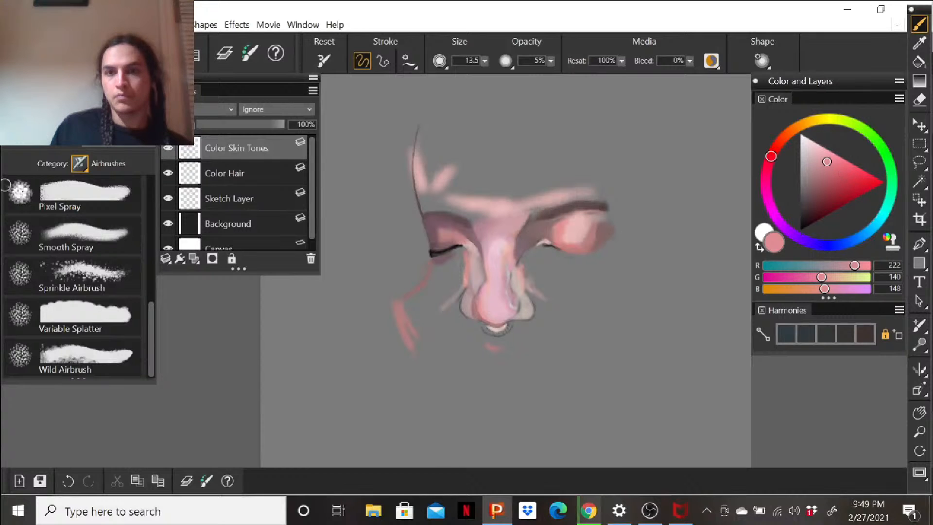
drag(824, 177, 828, 176)
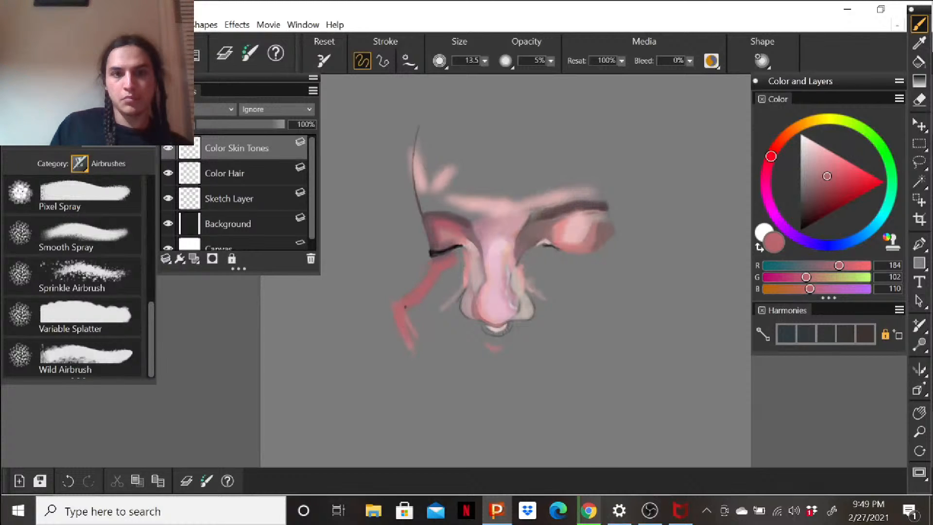
click(825, 164)
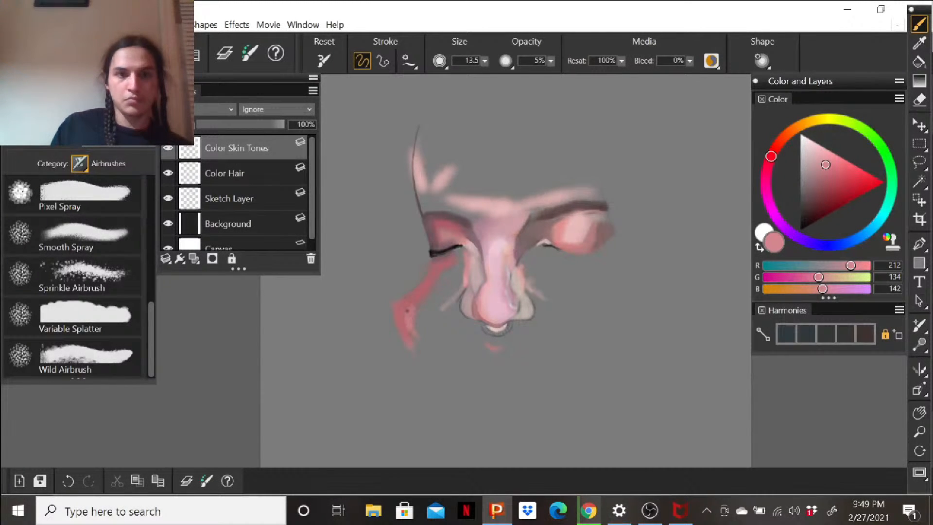
click(827, 171)
drag(826, 170, 827, 169)
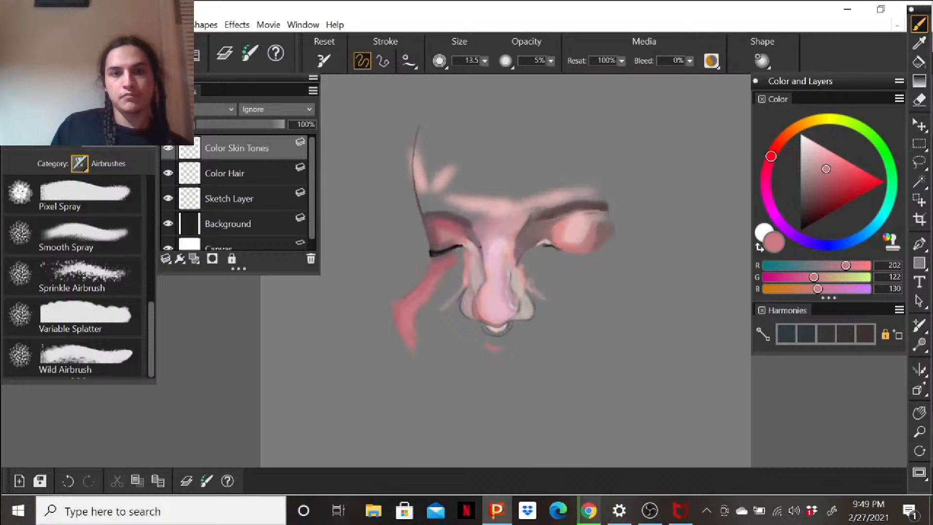
Try airbrushing a mouth with upturned corners below the nose in red (R 199, G 83, B 94).
drag(826, 170, 838, 176)
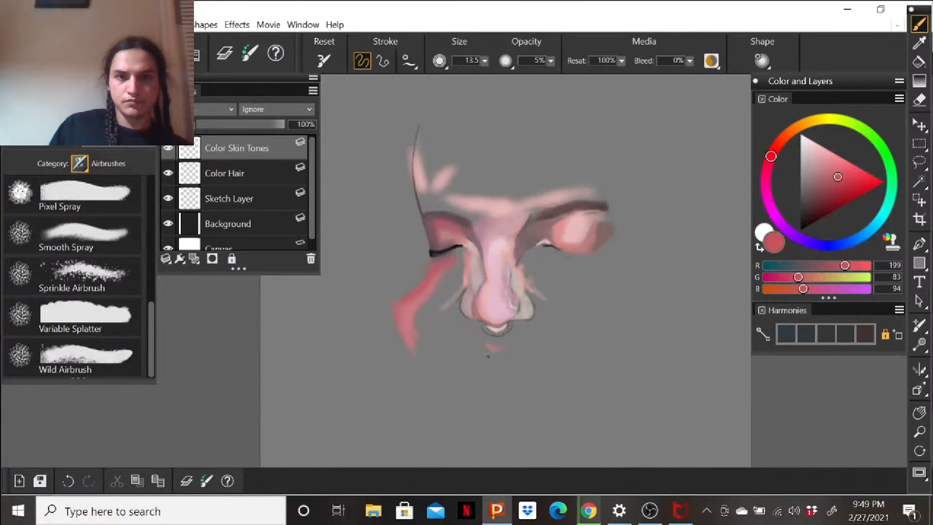
drag(499, 356, 513, 354)
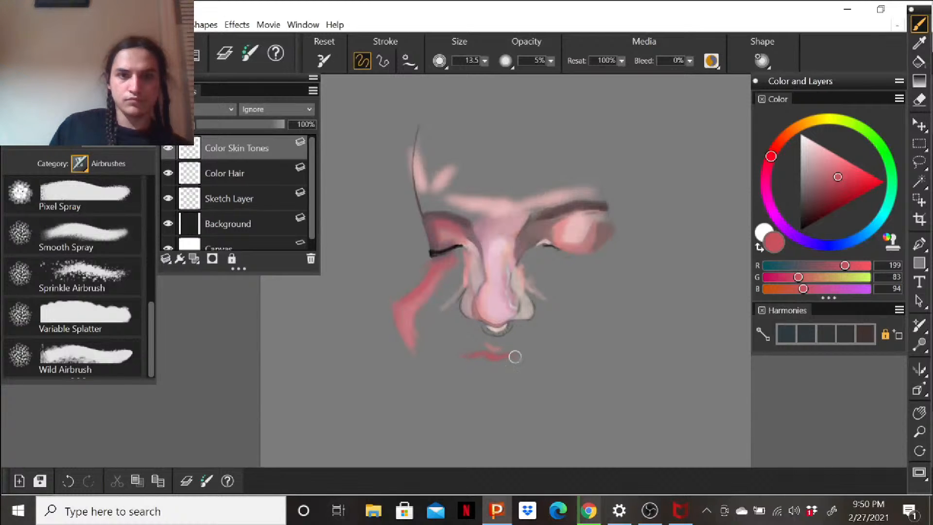
mouse_move(510, 353)
mouse_down()
mouse_move(535, 356)
mouse_move(493, 358)
mouse_up()
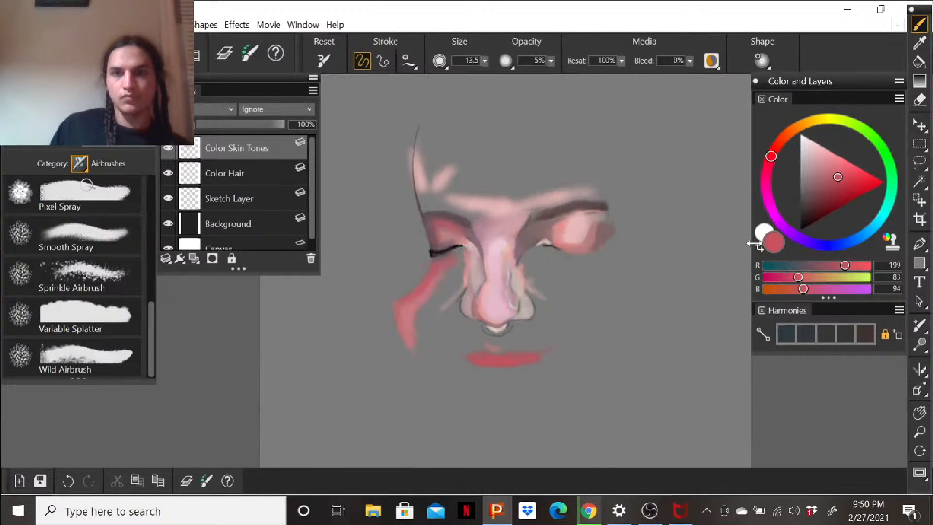
drag(466, 353, 432, 341)
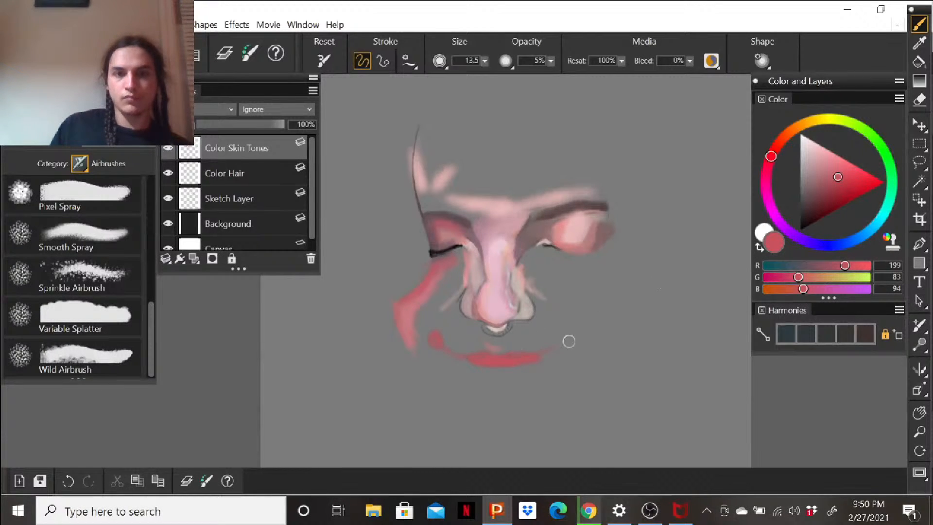
drag(587, 319, 581, 335)
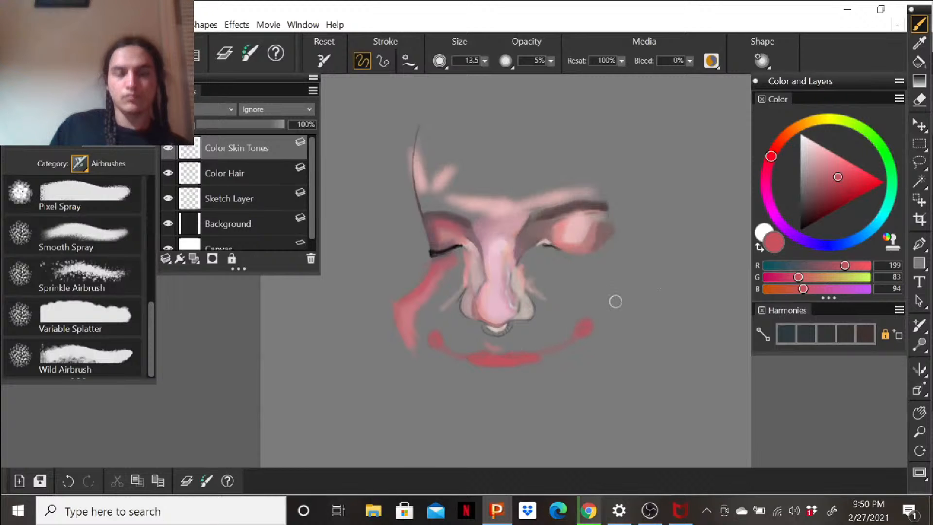
Undo all the red mouth strokes below the nose.
key(ctrl+z)
key(ctrl+z)
key(ctrl+z)
key(ctrl+z)
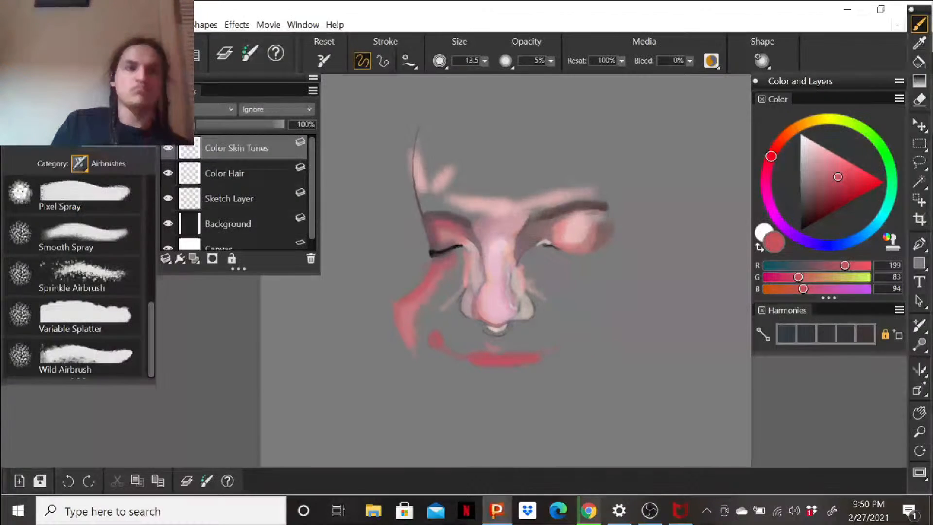
key(ctrl+z)
key(ctrl+z)
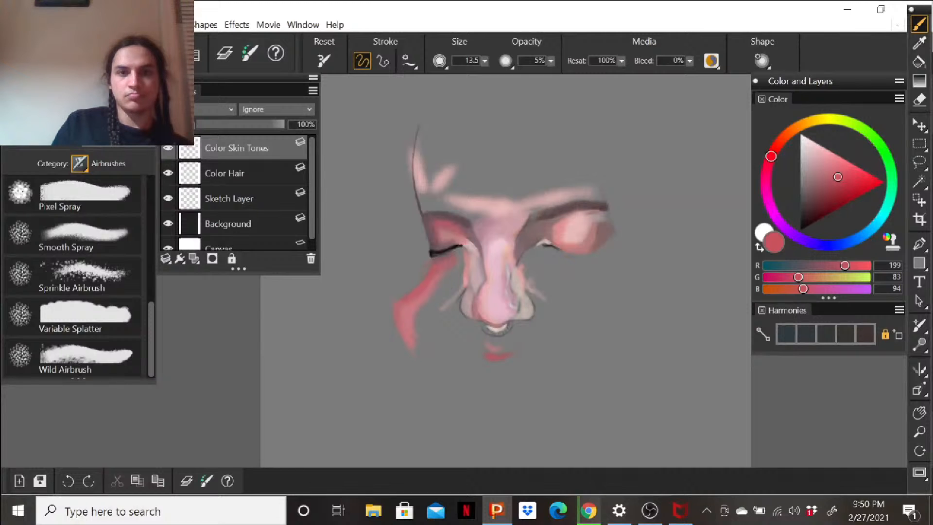
key(ctrl+z)
key(ctrl+z)
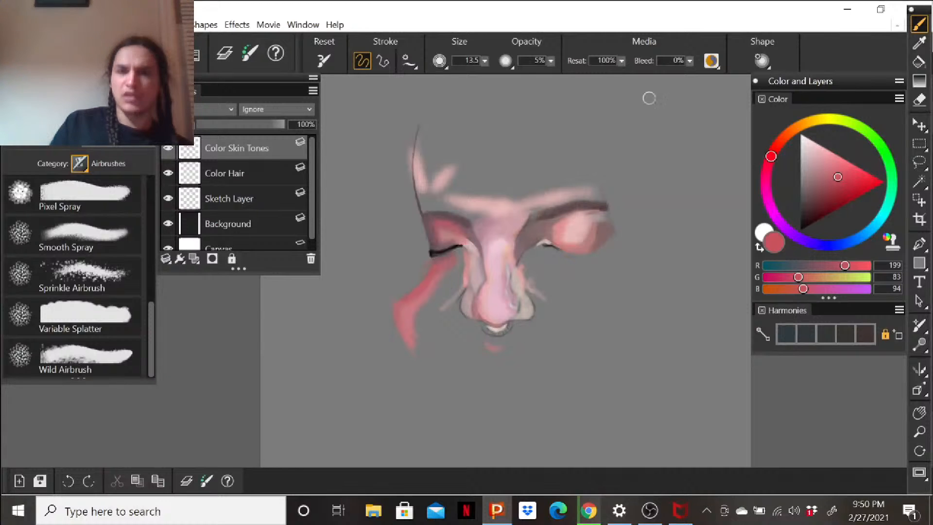
Darken the right eye's lash line in R 53, G 41, B 43 and sharpen it in black with the Detail Airbrush.
mouse_move(832, 180)
mouse_down()
mouse_move(803, 231)
mouse_move(804, 212)
mouse_up()
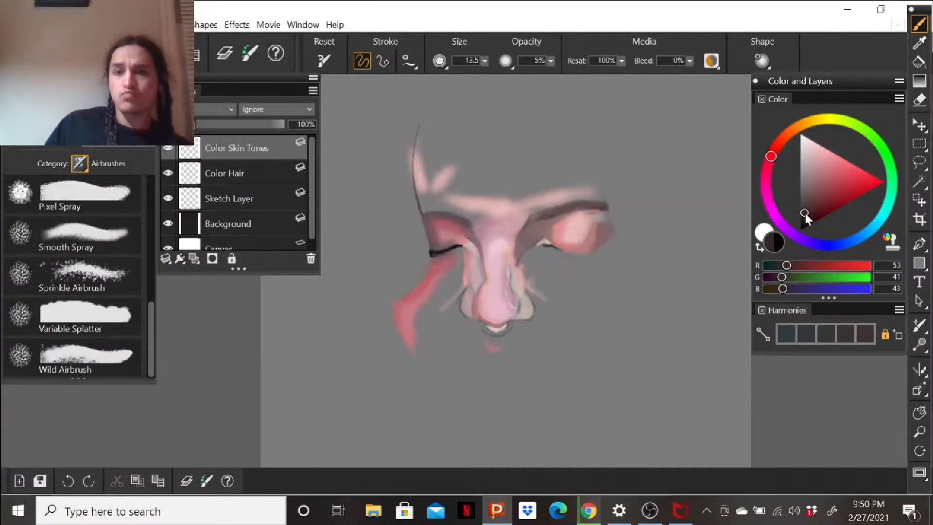
mouse_move(557, 255)
mouse_down()
mouse_move(591, 253)
mouse_move(613, 234)
mouse_move(605, 239)
mouse_up()
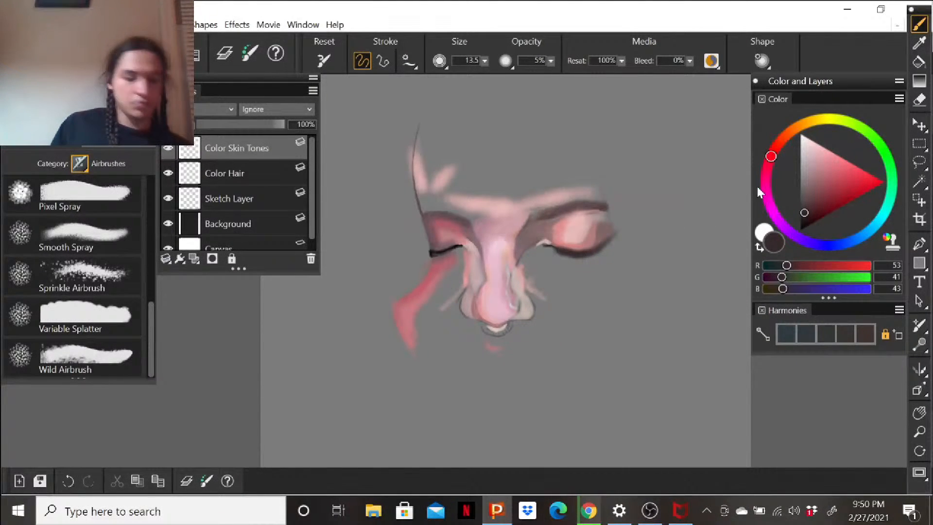
click(809, 206)
drag(803, 223, 802, 233)
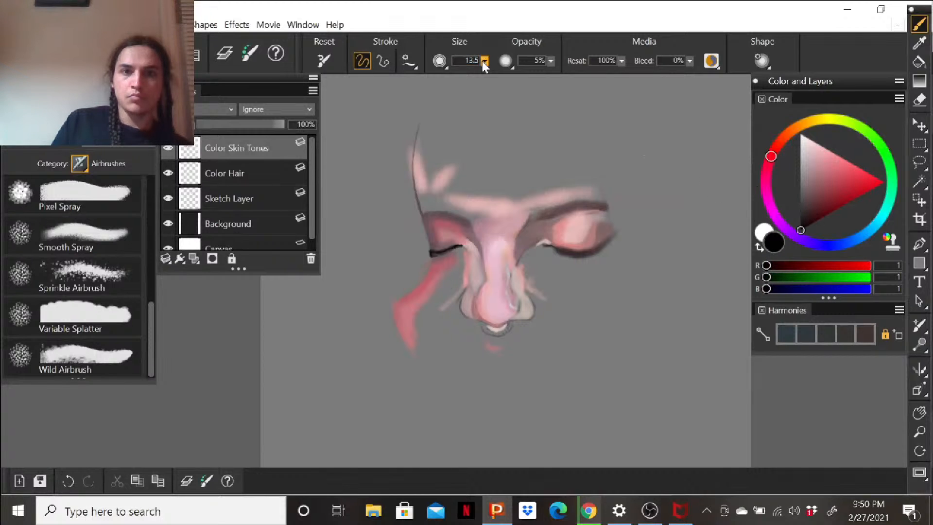
drag(150, 331, 147, 223)
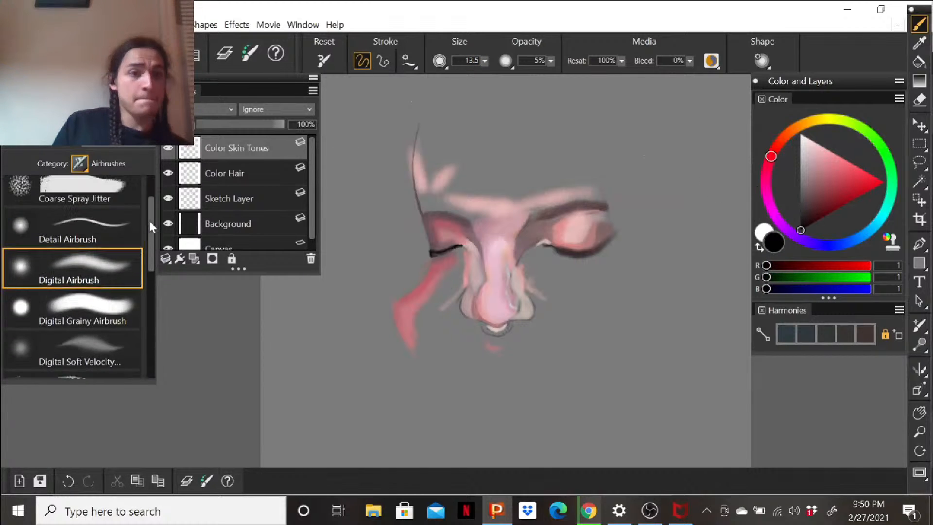
click(124, 231)
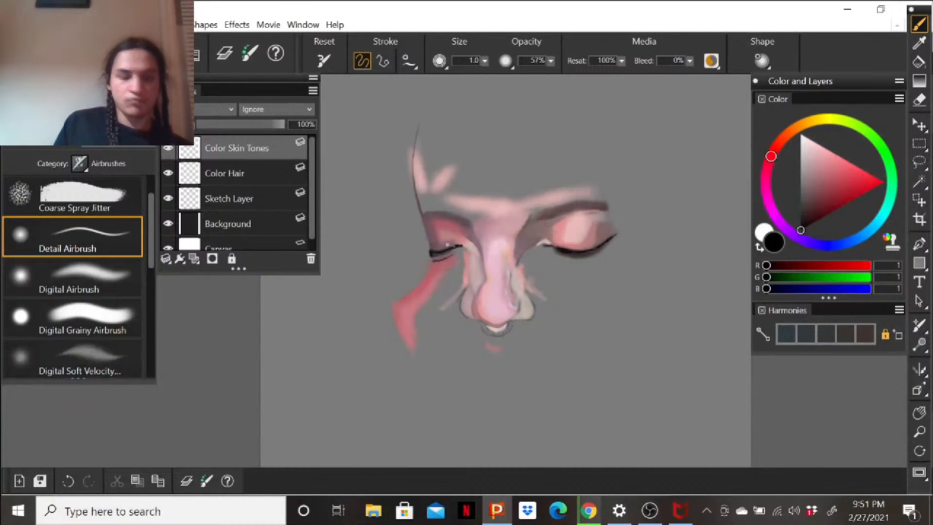
Refine the black line at the left eye's outer corner and add short lower lashes to the right eye.
drag(433, 253, 431, 251)
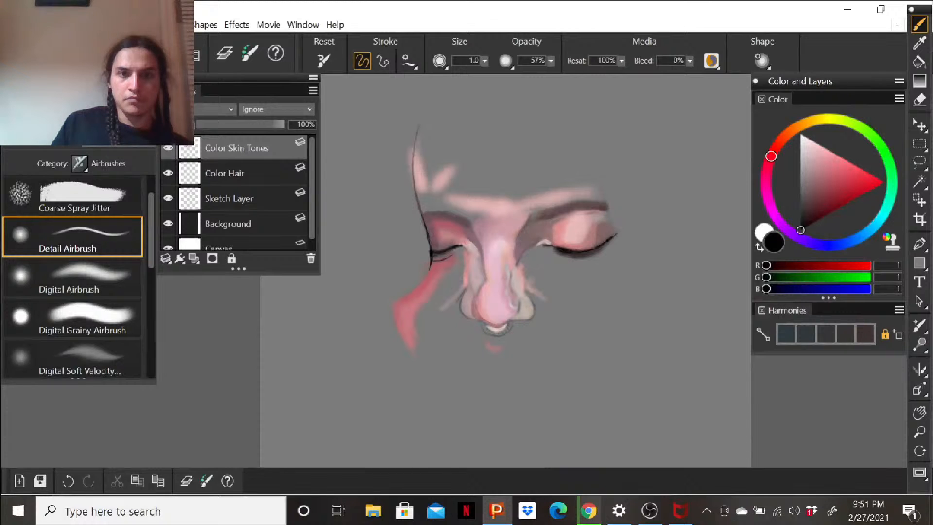
drag(506, 243, 493, 239)
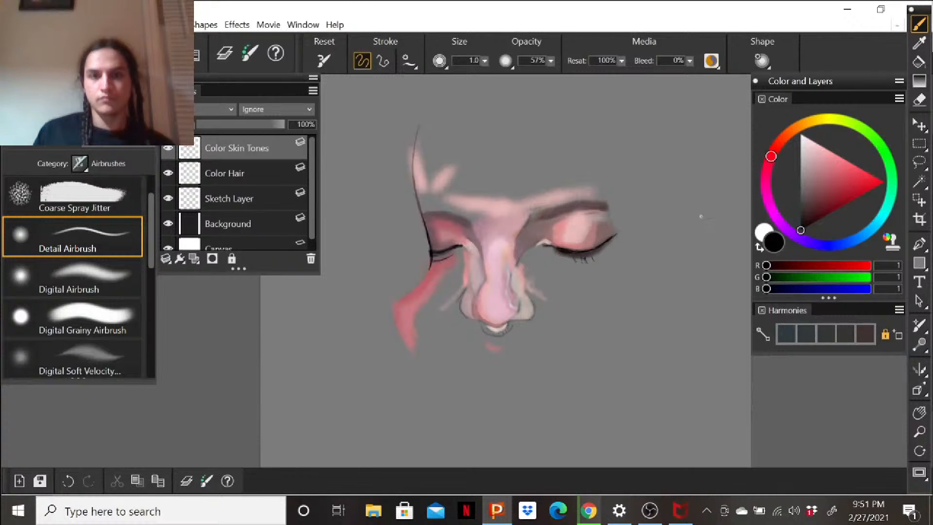
click(807, 188)
drag(807, 189, 800, 230)
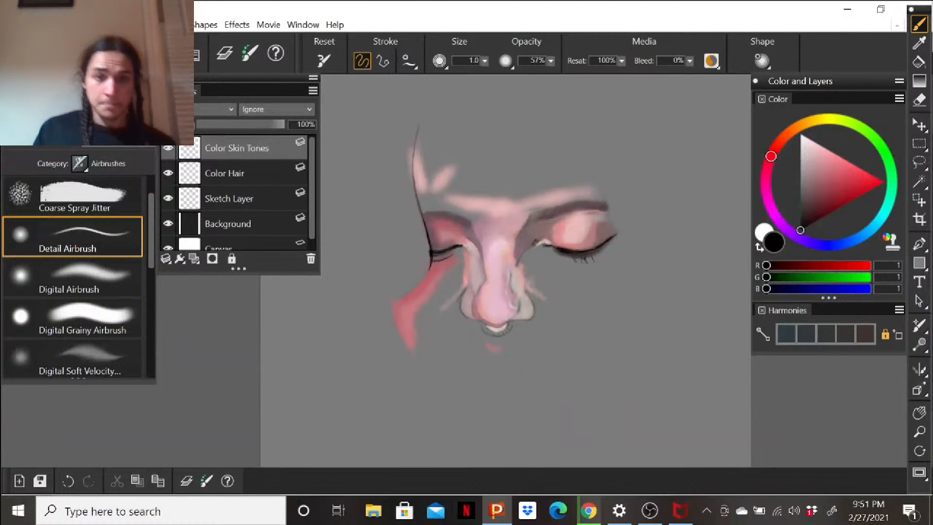
key(ctrl+z)
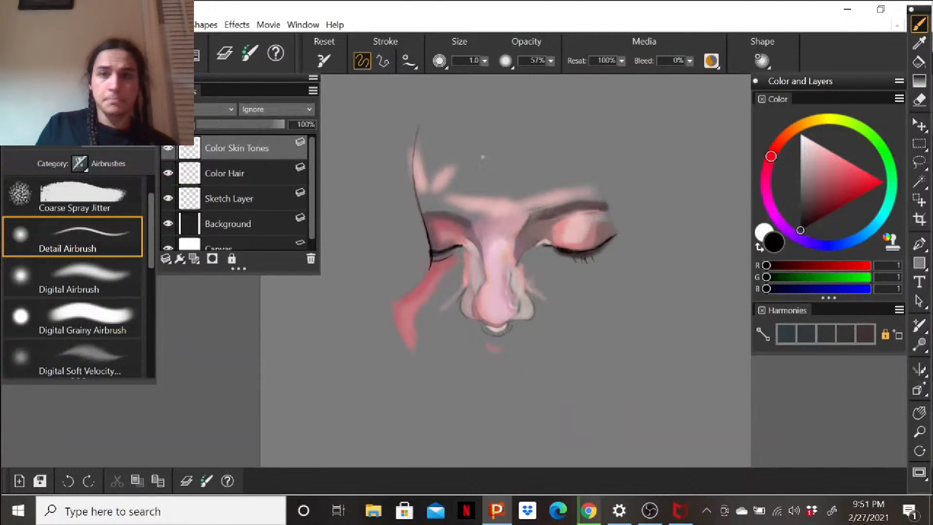
Outline the right eye's inner corner in dark brown (R 92, G 64, B 67).
click(810, 201)
drag(548, 241, 537, 244)
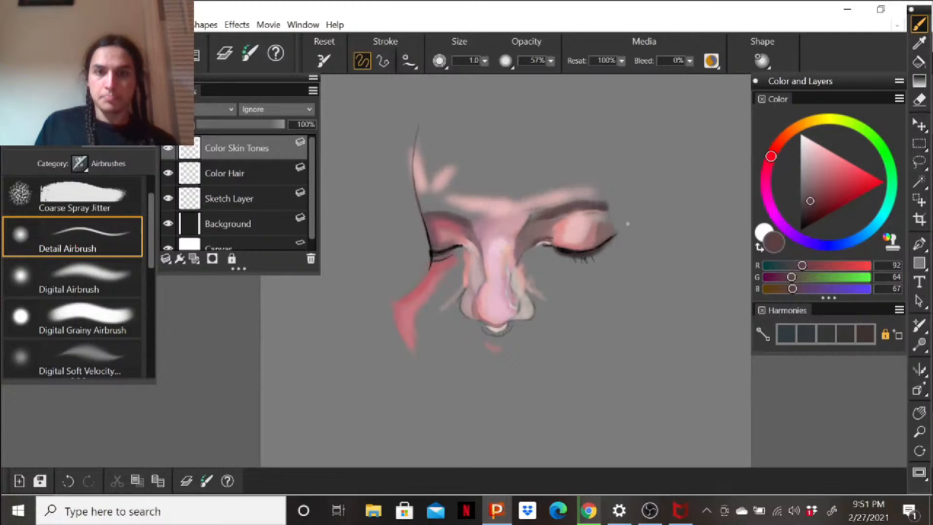
Shade beneath both eyes in muted mauve (R 124, G 92, B 96) with the Digital Airbrush.
click(103, 286)
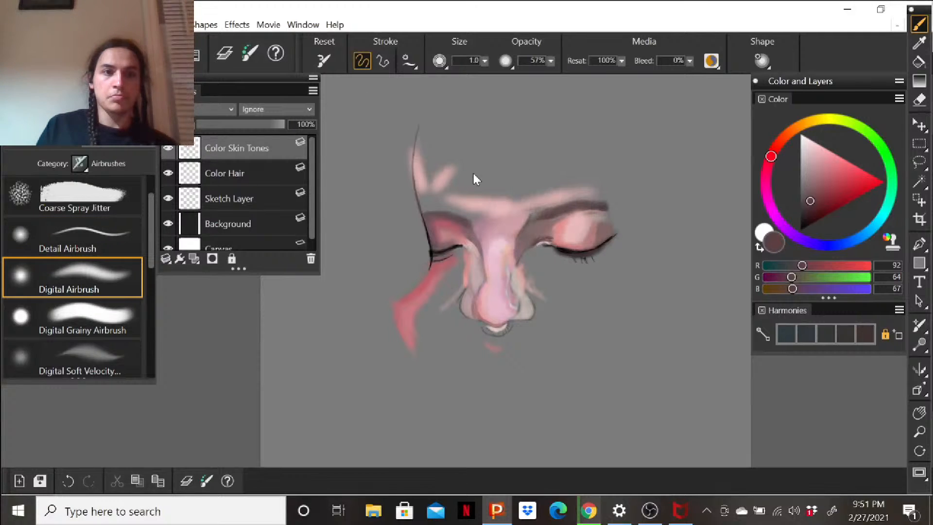
click(811, 192)
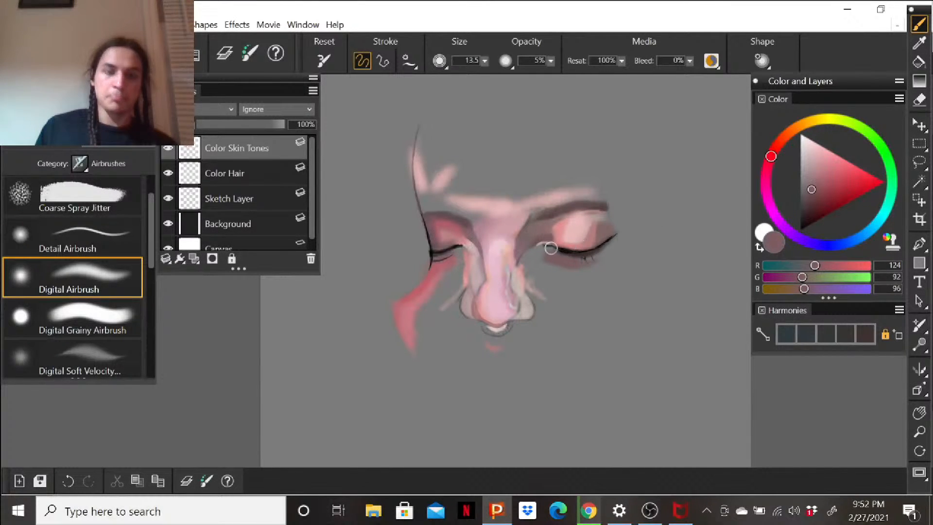
drag(432, 288, 432, 284)
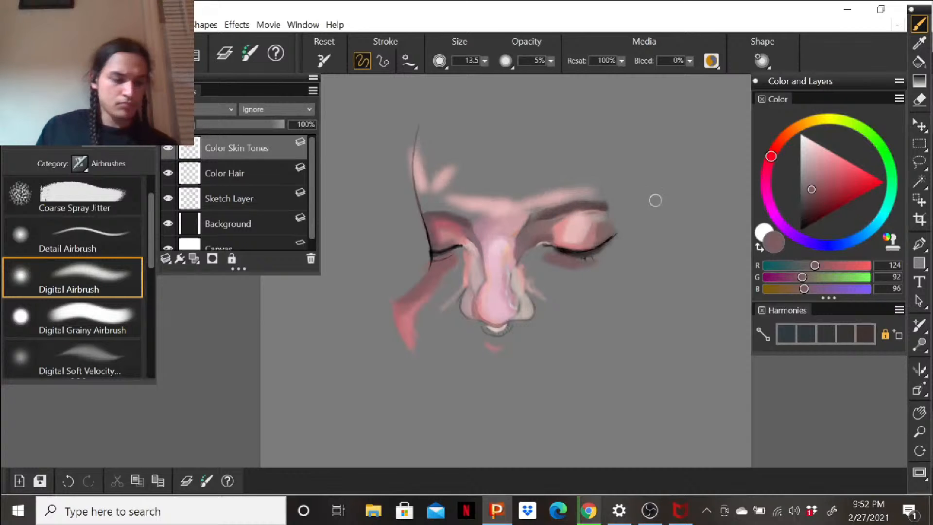
Airbrush both cheeks in muted pink (R 189, G 147, B 151), building up the right cheek at size 34.1 with pink (R 214, G 140, B 147).
click(814, 167)
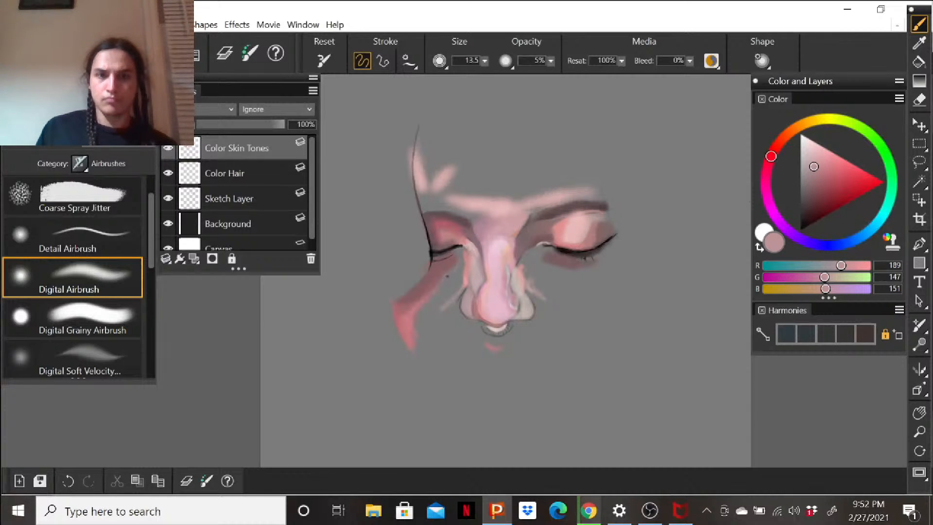
drag(446, 286, 460, 280)
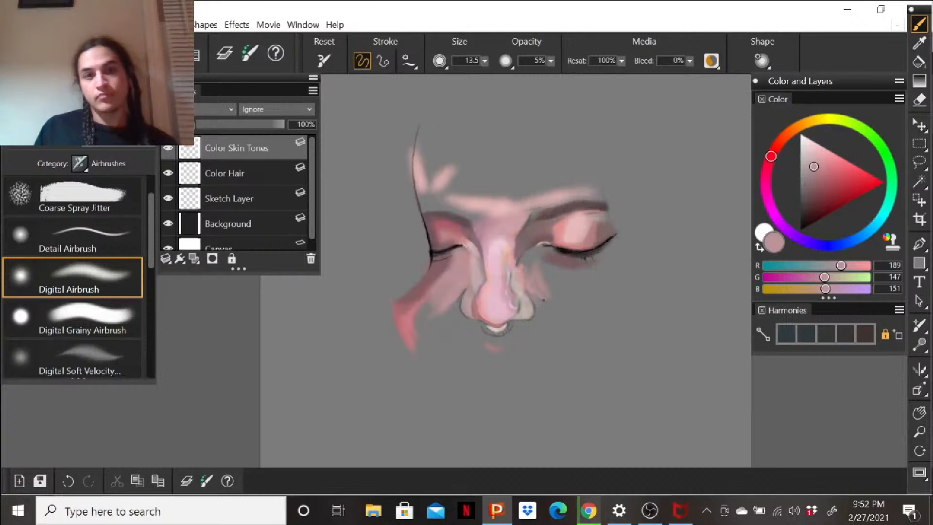
click(486, 61)
click(488, 77)
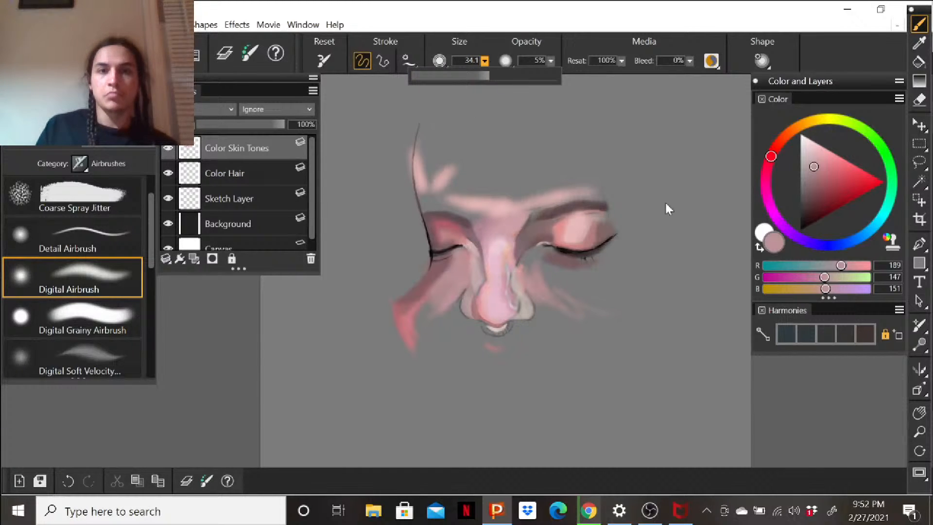
key(ctrl+alt)
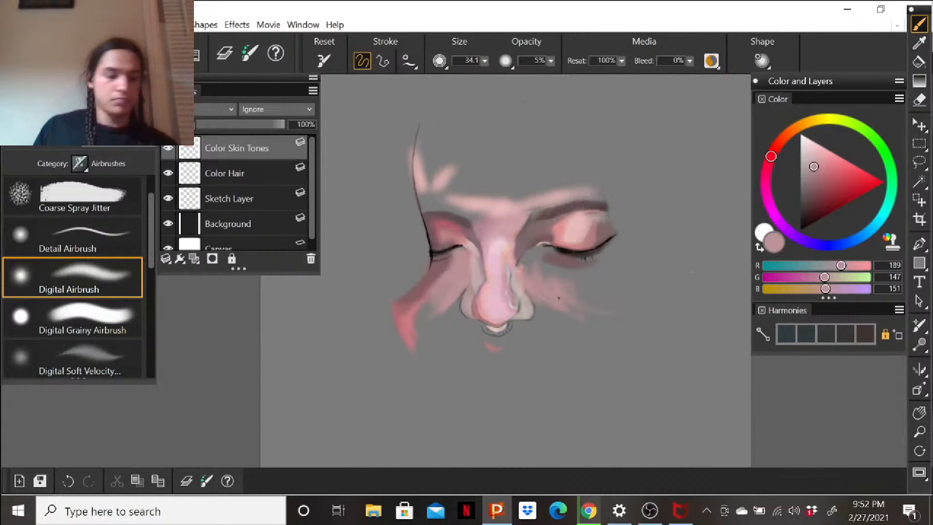
click(824, 163)
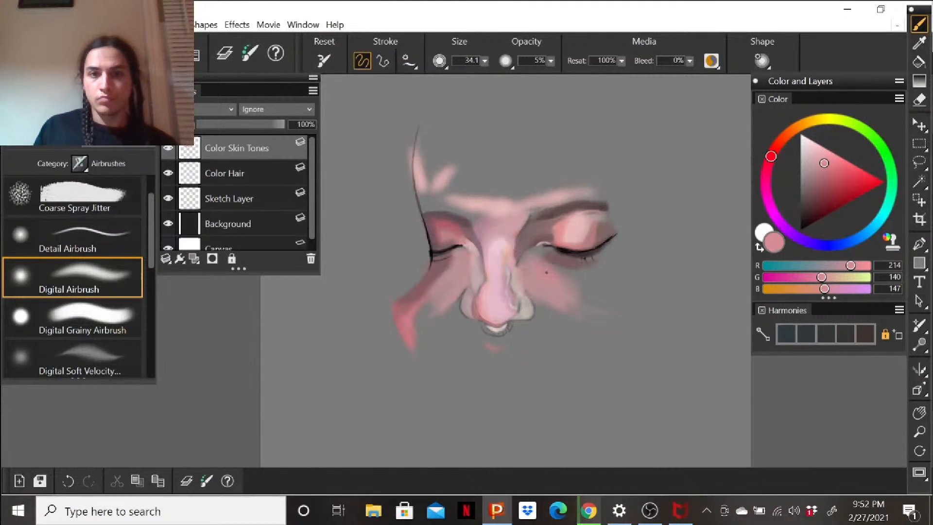
drag(547, 272, 571, 271)
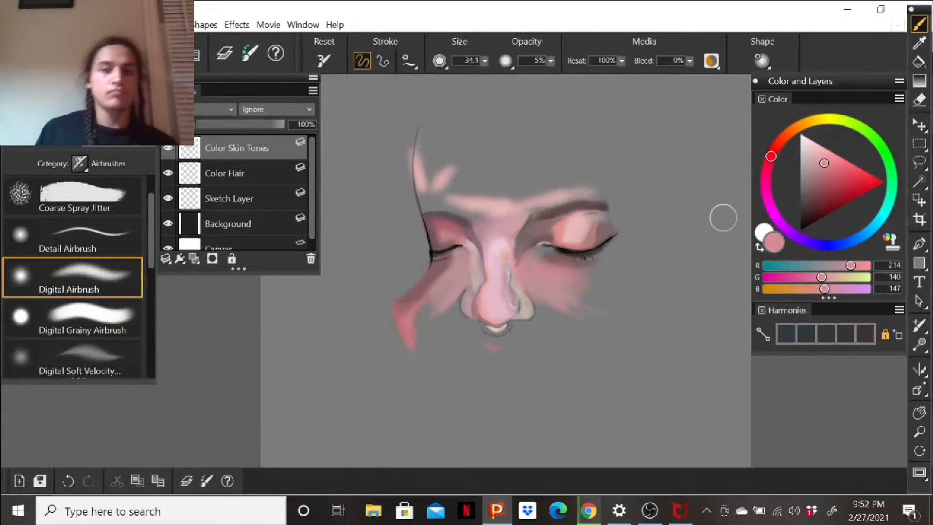
Airbrush pink (R 214, G 140, B 147) over the left cheek and down along the jaw and chin.
drag(396, 317, 402, 344)
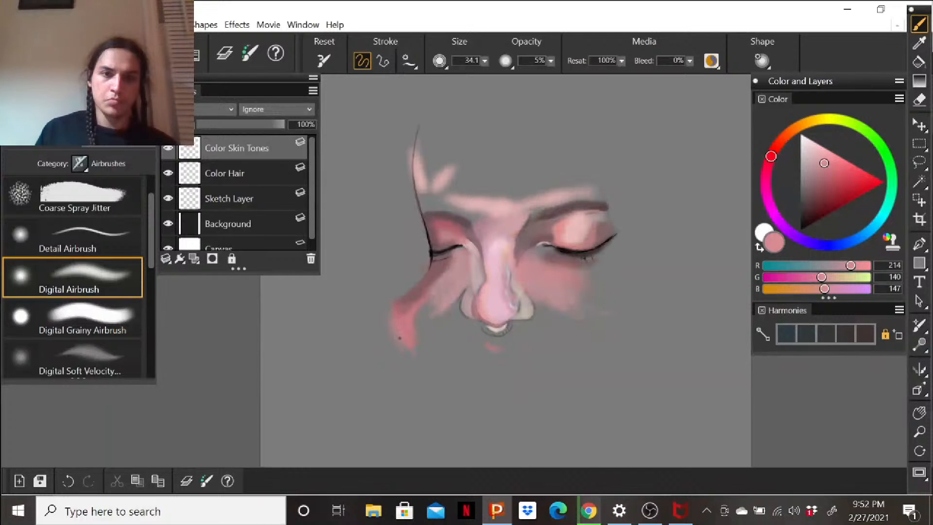
mouse_move(413, 312)
mouse_down()
mouse_move(435, 308)
mouse_move(420, 317)
mouse_move(447, 292)
mouse_move(449, 276)
mouse_move(416, 319)
mouse_move(428, 316)
mouse_move(436, 291)
mouse_up()
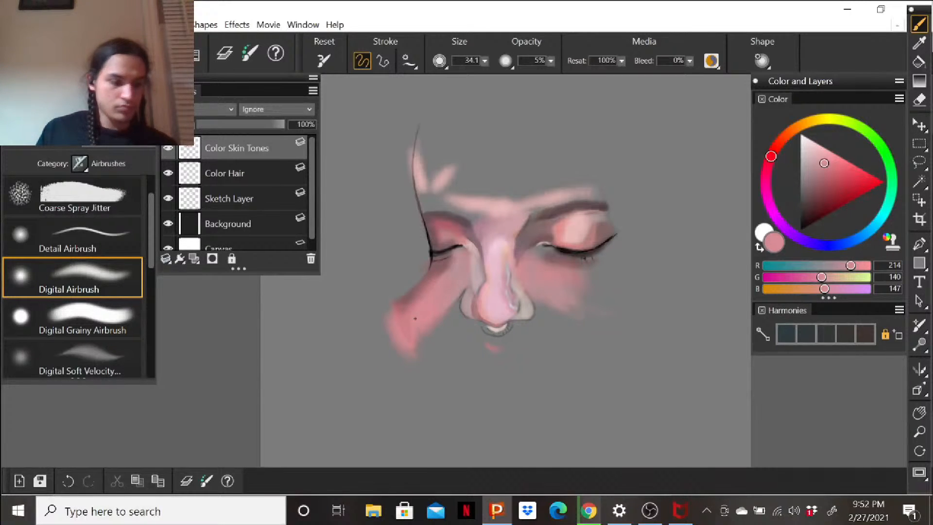
mouse_move(420, 337)
mouse_down()
mouse_move(456, 374)
mouse_move(470, 358)
mouse_move(462, 340)
mouse_move(493, 389)
mouse_up()
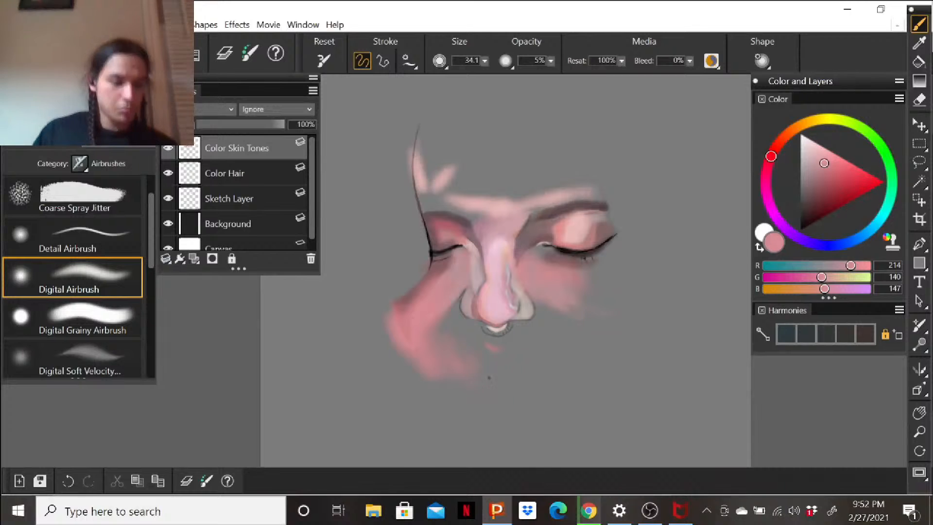
mouse_move(523, 431)
mouse_down()
mouse_move(488, 423)
mouse_move(531, 435)
mouse_move(558, 408)
mouse_move(471, 404)
mouse_move(478, 414)
mouse_move(420, 364)
mouse_move(454, 407)
mouse_move(431, 395)
mouse_move(534, 414)
mouse_up()
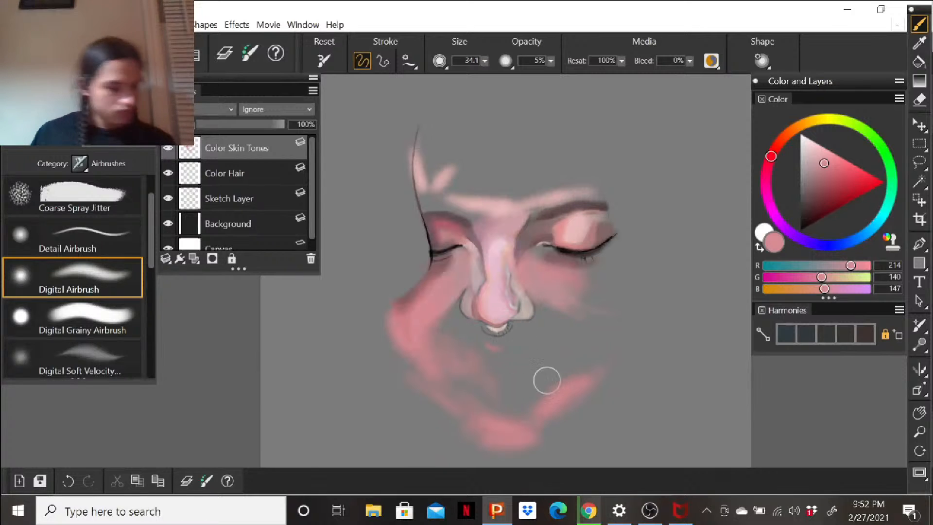
Highlight the left side of the chin and the area below the left nostril in pale pink (R 230, G 200, B 203).
drag(815, 156, 810, 148)
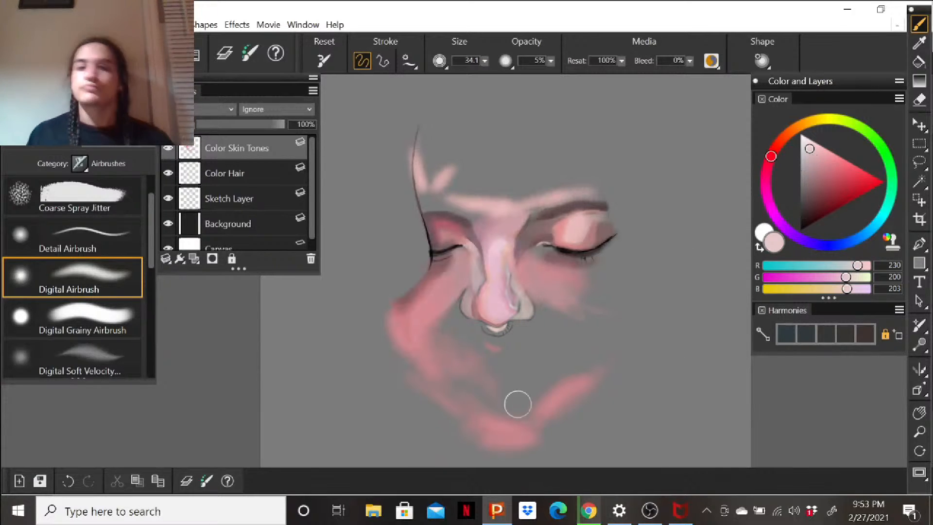
mouse_move(462, 387)
mouse_down()
mouse_move(465, 410)
mouse_move(476, 429)
mouse_move(494, 440)
mouse_move(518, 434)
mouse_move(498, 429)
mouse_move(490, 430)
mouse_move(531, 438)
mouse_move(552, 414)
mouse_move(549, 371)
mouse_move(565, 358)
mouse_move(545, 379)
mouse_up()
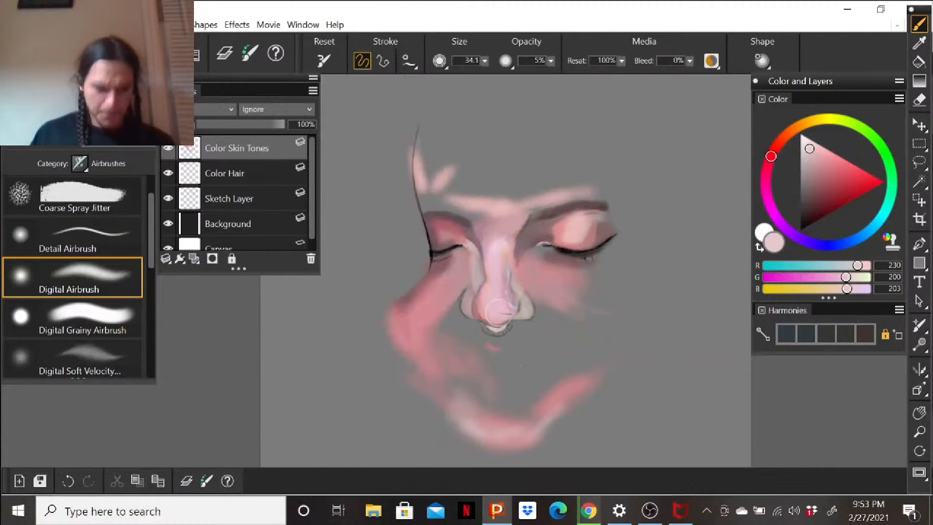
mouse_move(454, 328)
mouse_down()
mouse_move(468, 341)
mouse_move(461, 346)
mouse_up()
Tone the area between the left cheek, nose and upper lip with muted pink (R 184, G 128, B 134).
click(819, 171)
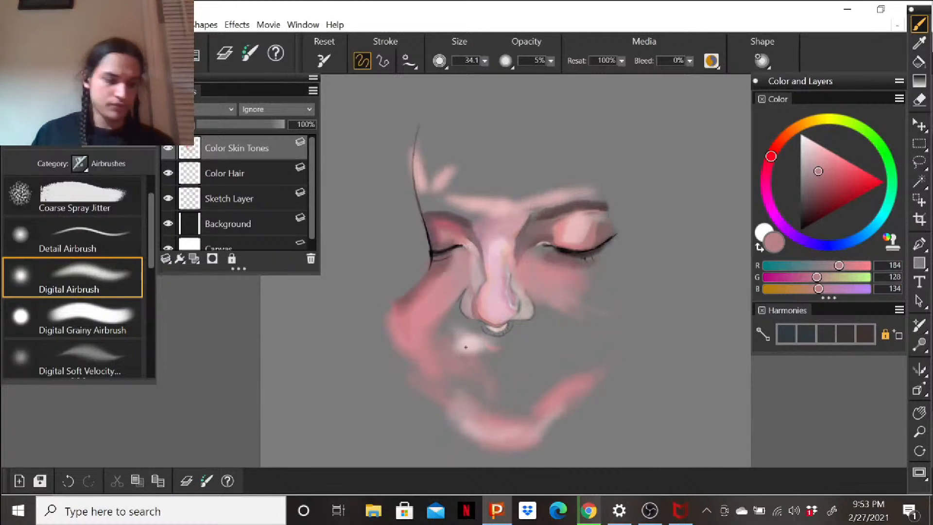
drag(462, 340, 443, 332)
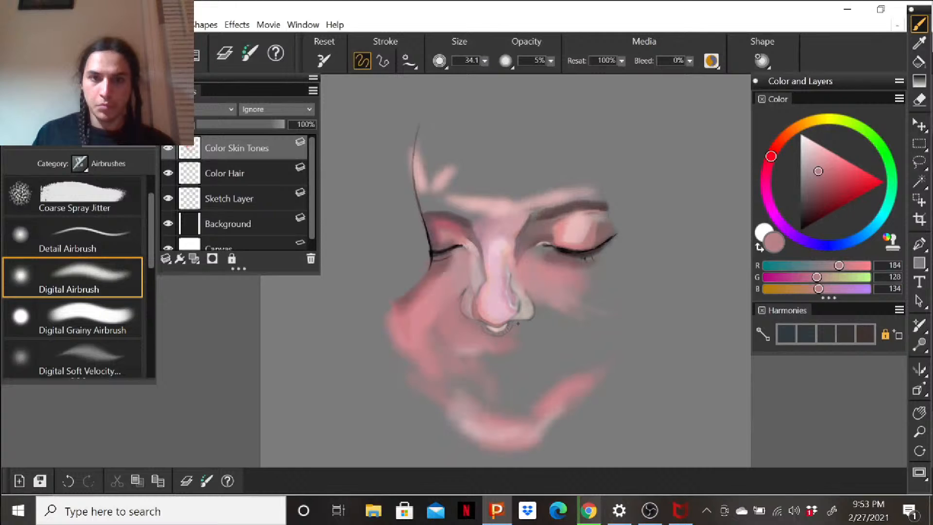
click(820, 165)
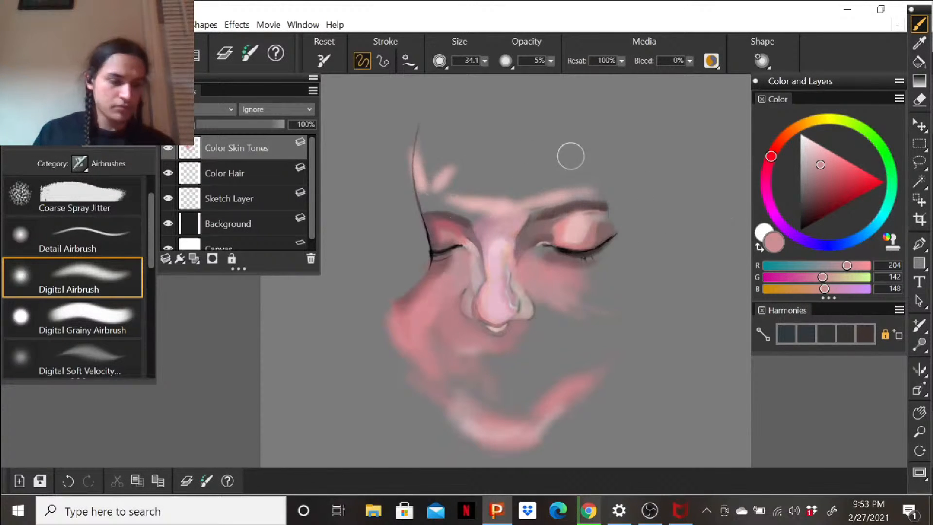
Airbrush pale pink (R 227, G 193, B 197) across the forehead, the lower right cheek and the outer left jawline.
click(811, 150)
mouse_move(420, 165)
mouse_down()
mouse_move(448, 128)
mouse_move(466, 128)
mouse_move(443, 173)
mouse_move(461, 155)
mouse_move(451, 185)
mouse_move(496, 168)
mouse_move(499, 186)
mouse_move(427, 181)
mouse_up()
drag(531, 179, 516, 186)
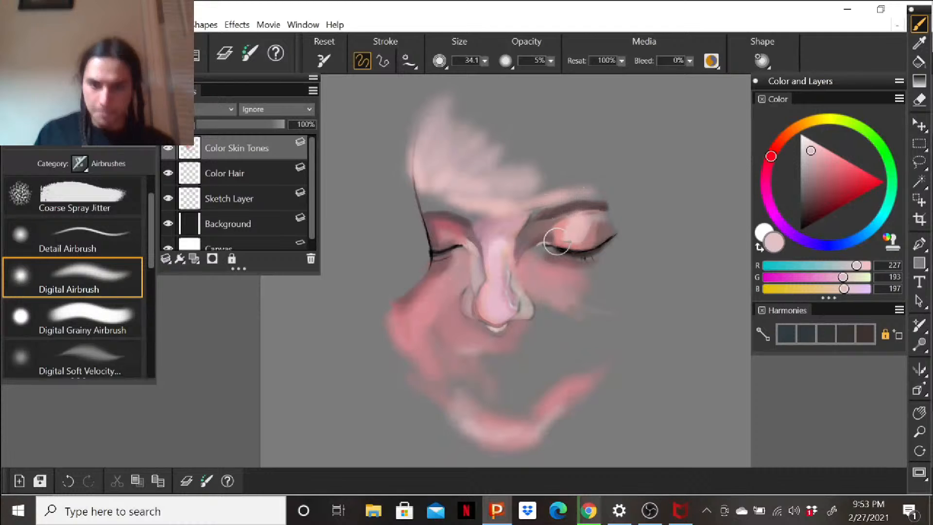
mouse_move(577, 307)
mouse_down()
mouse_move(571, 329)
mouse_move(590, 336)
mouse_move(588, 307)
mouse_move(610, 297)
mouse_move(592, 327)
mouse_move(620, 281)
mouse_up()
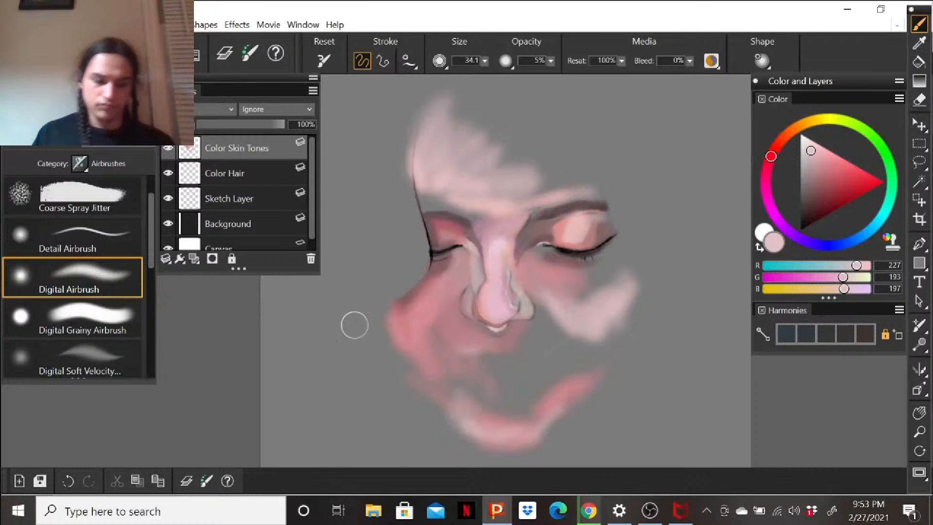
mouse_move(392, 356)
mouse_down()
mouse_move(386, 335)
mouse_move(418, 375)
mouse_up()
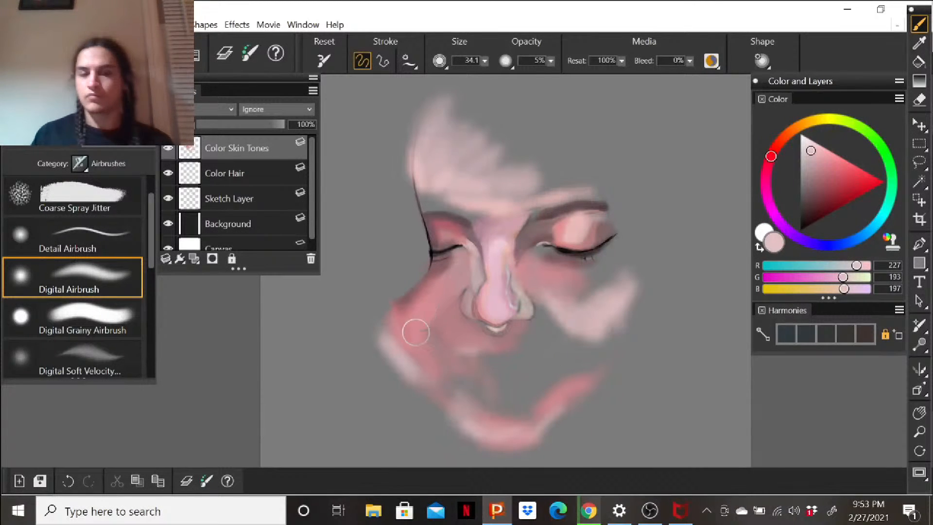
Tint the left cheek with red (R 226, G 86, B 100), and undo the lip strokes painted in the same color.
click(818, 165)
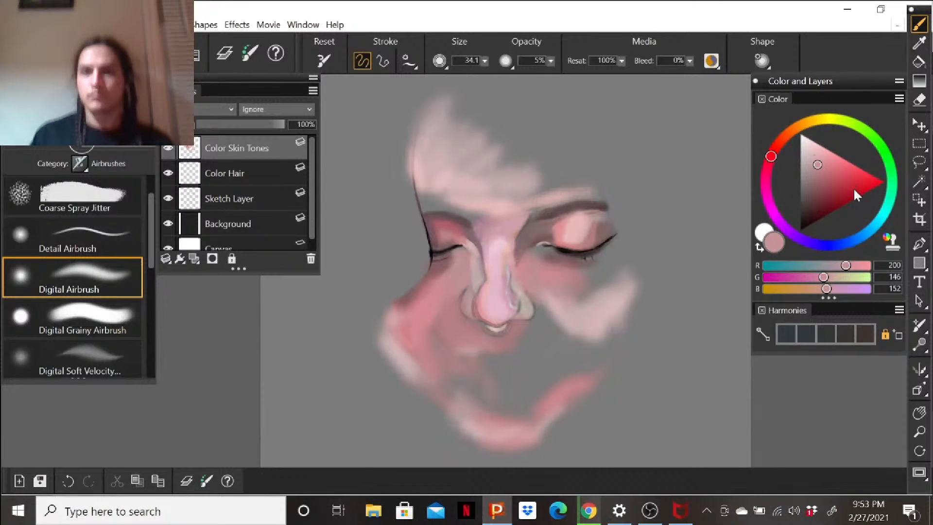
click(847, 171)
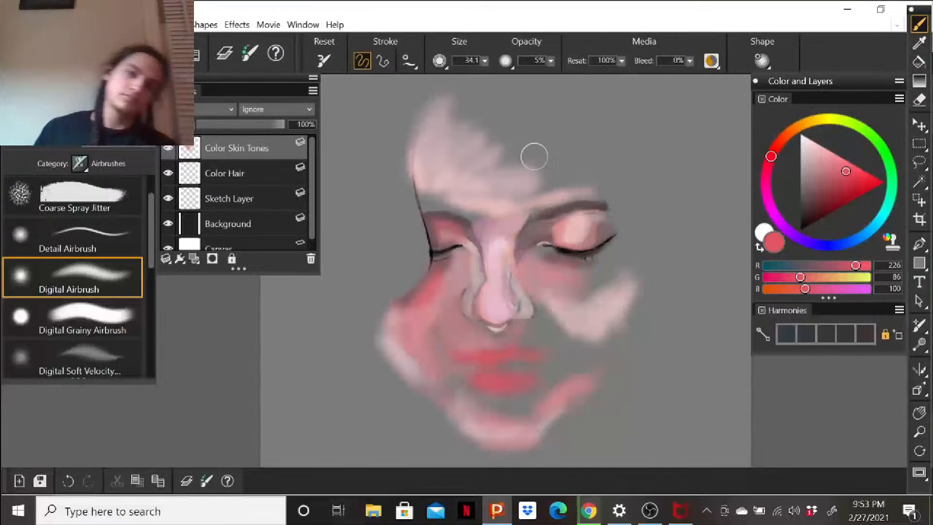
key(ctrl+z)
key(ctrl+z)
key(ctrl+z)
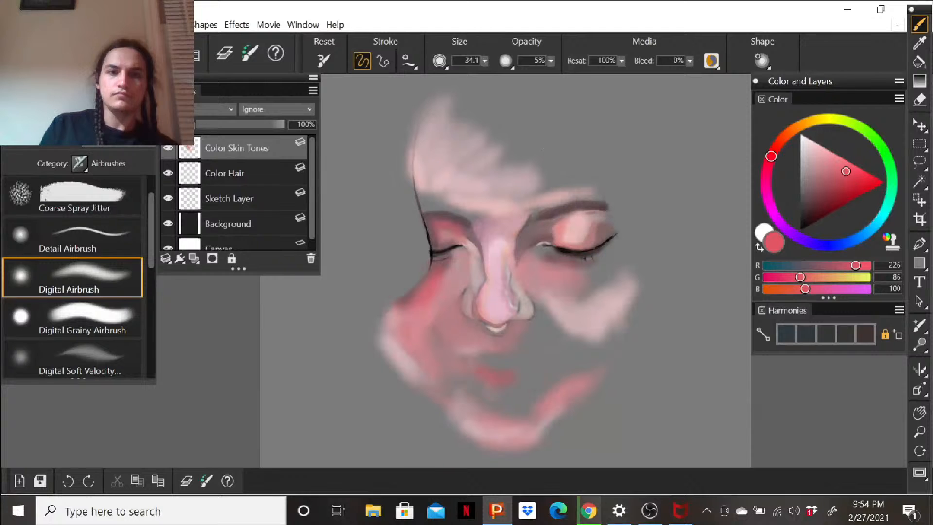
Shade from the left eye's outer corner down the outer edge of the left cheek in dark gray (R 100, G 86, B 88).
click(802, 231)
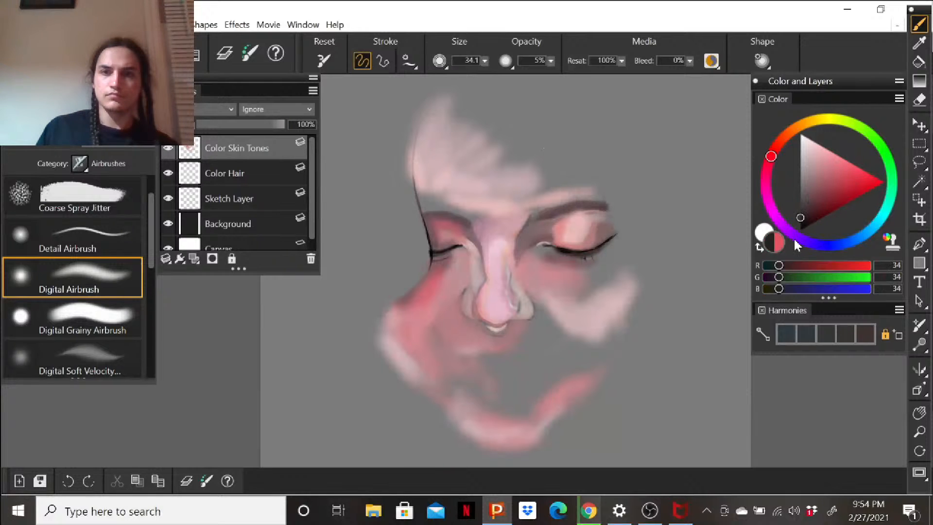
click(806, 195)
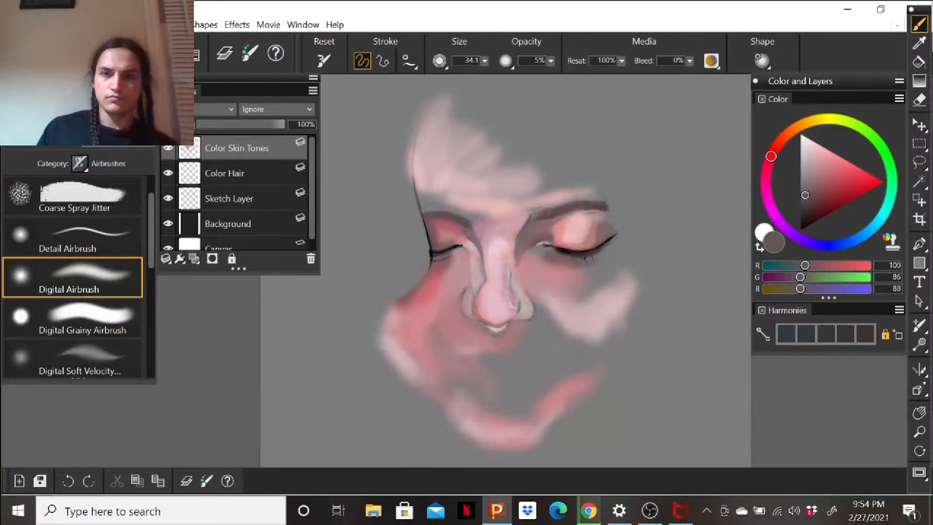
mouse_move(422, 270)
mouse_down()
mouse_move(391, 315)
mouse_move(363, 332)
mouse_move(363, 354)
mouse_up()
mouse_move(404, 317)
mouse_down()
mouse_move(362, 362)
mouse_move(402, 310)
mouse_up()
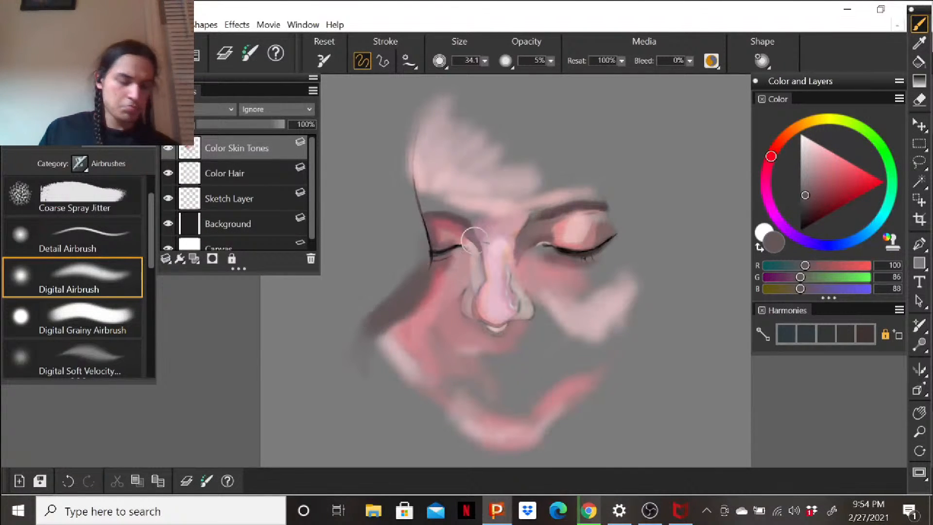
Airbrush muted pink (R 175, G 125, B 130) beside the left temple and a mauve patch (R 175, G 125, B 161) outside the left cheek.
click(816, 174)
mouse_move(410, 209)
mouse_down()
mouse_move(414, 273)
mouse_move(406, 267)
mouse_up()
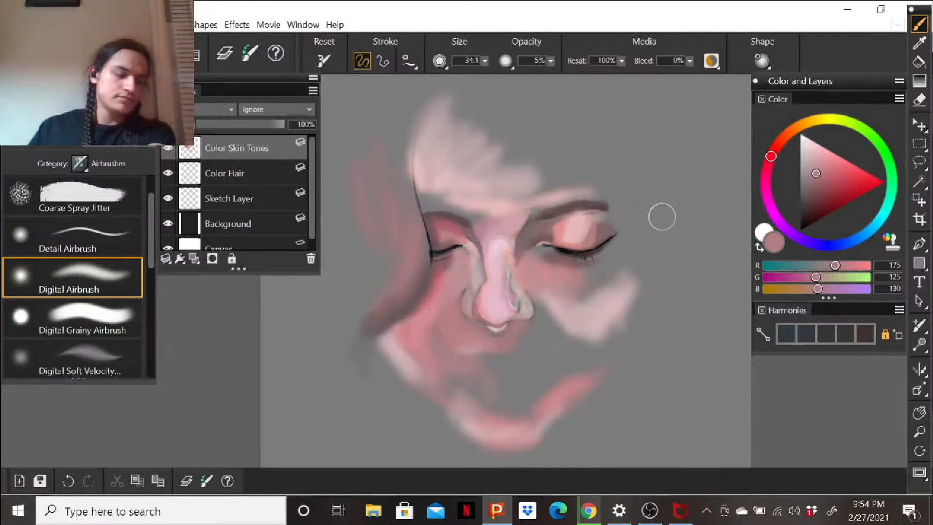
click(767, 197)
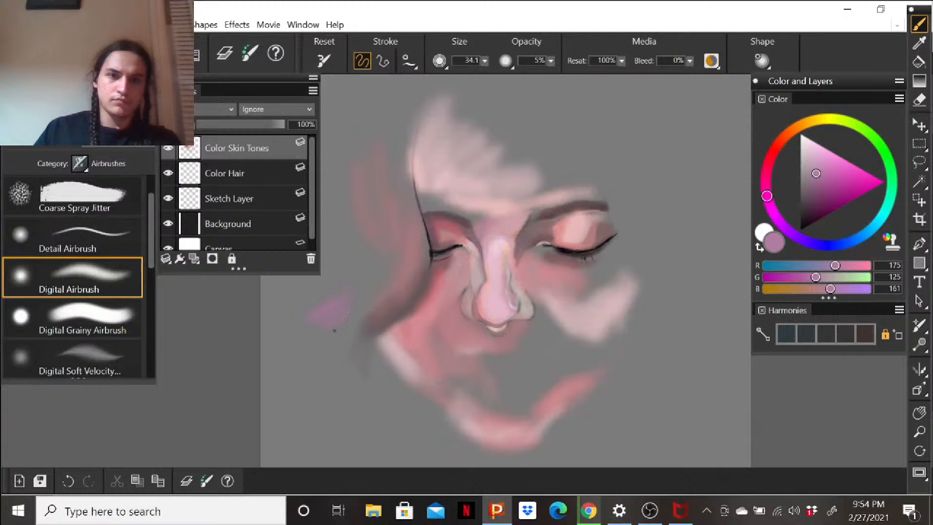
mouse_move(345, 332)
mouse_down()
mouse_move(356, 316)
mouse_move(306, 336)
mouse_move(335, 330)
mouse_move(303, 308)
mouse_up()
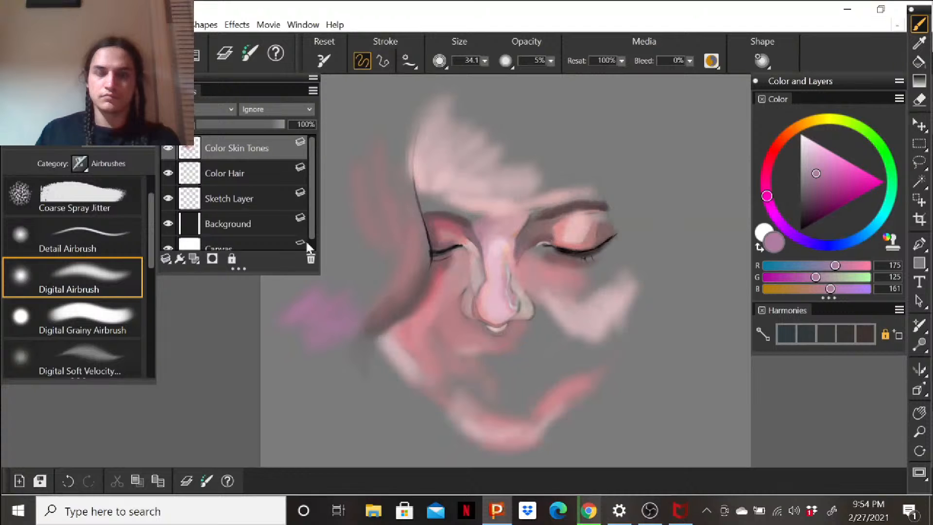
Try the Background layer at 61% opacity and return to the Color Skin Tones layer.
click(223, 221)
mouse_move(250, 118)
mouse_down()
mouse_move(289, 120)
mouse_move(241, 126)
mouse_move(253, 125)
mouse_up()
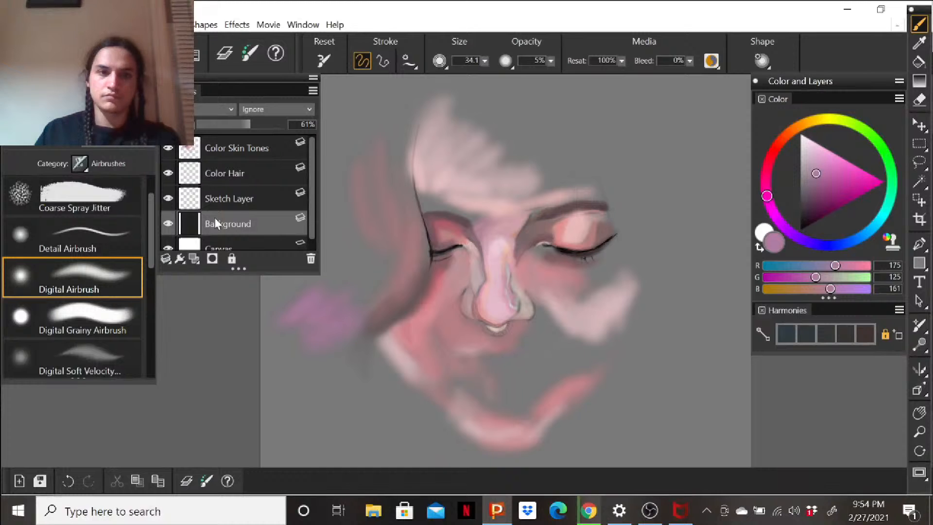
click(238, 175)
click(249, 148)
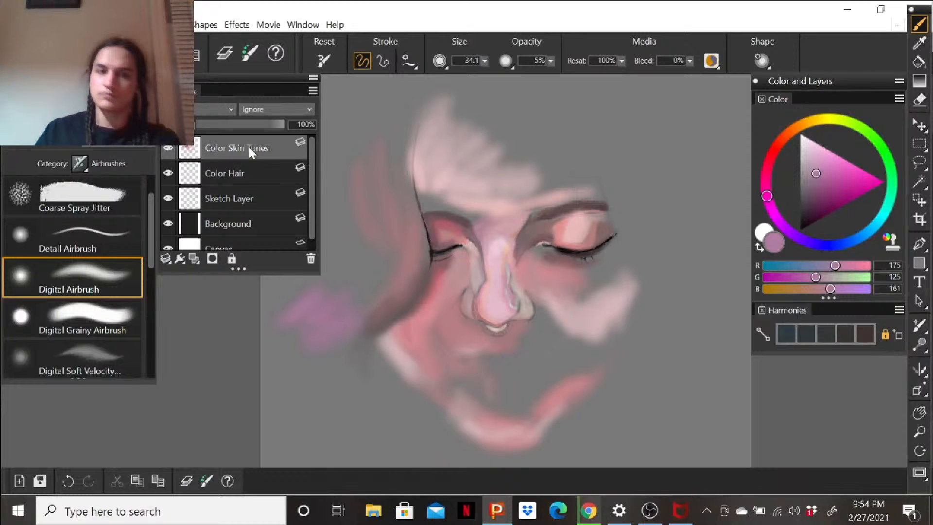
click(246, 174)
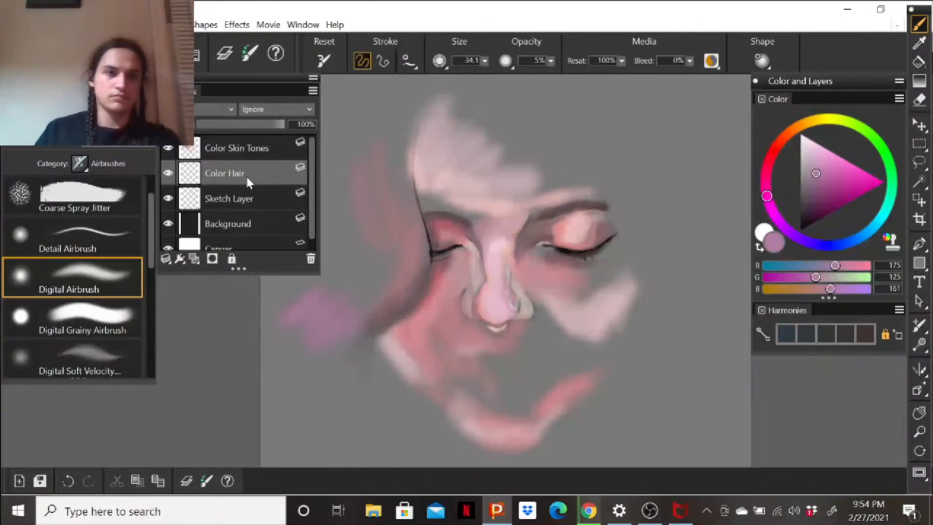
click(253, 150)
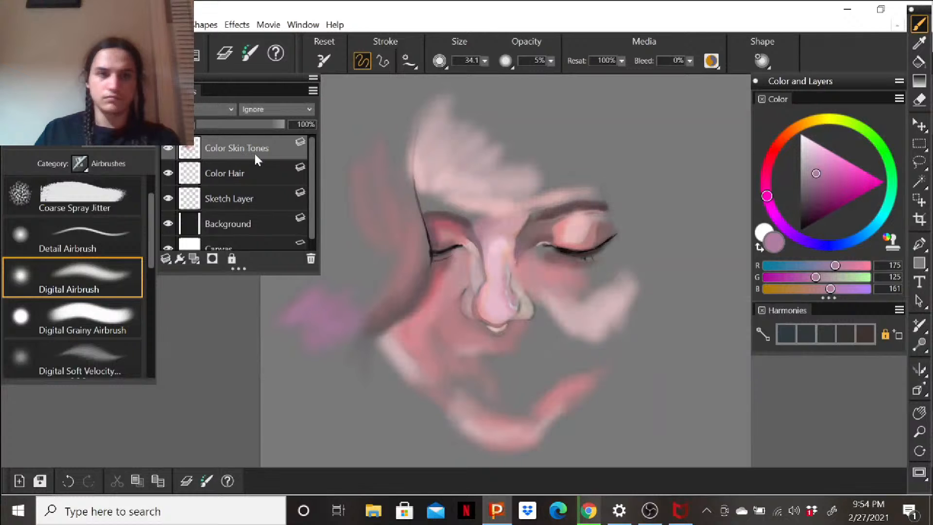
Undo the Background opacity change and the mauve, muted pink and dark gray strokes outside the left side of the face.
key(ctrl+z)
key(ctrl+z)
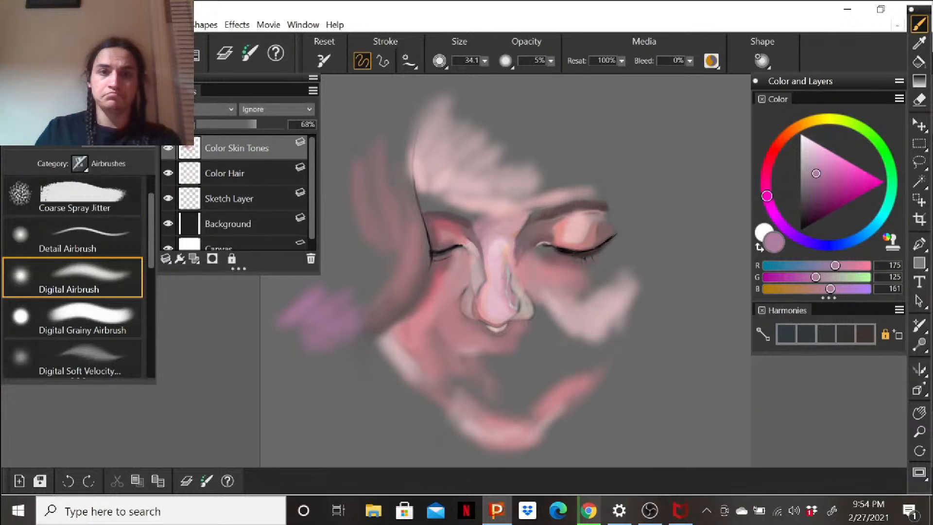
key(ctrl+z)
mouse_move(243, 124)
mouse_down()
mouse_move(233, 125)
mouse_move(285, 124)
mouse_move(249, 125)
mouse_up()
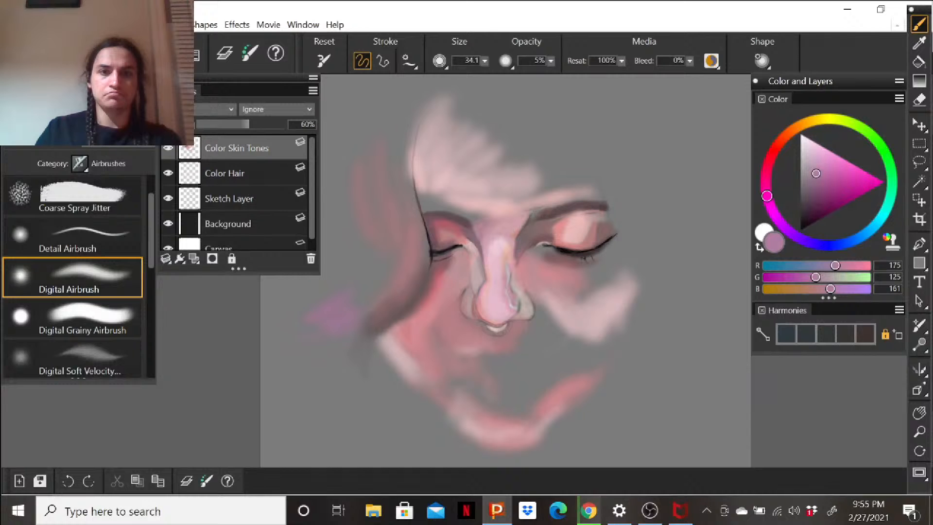
key(ctrl+z)
key(ctrl+z)
key(ctrl+z)
key(ctrl+z)
key(ctrl+z)
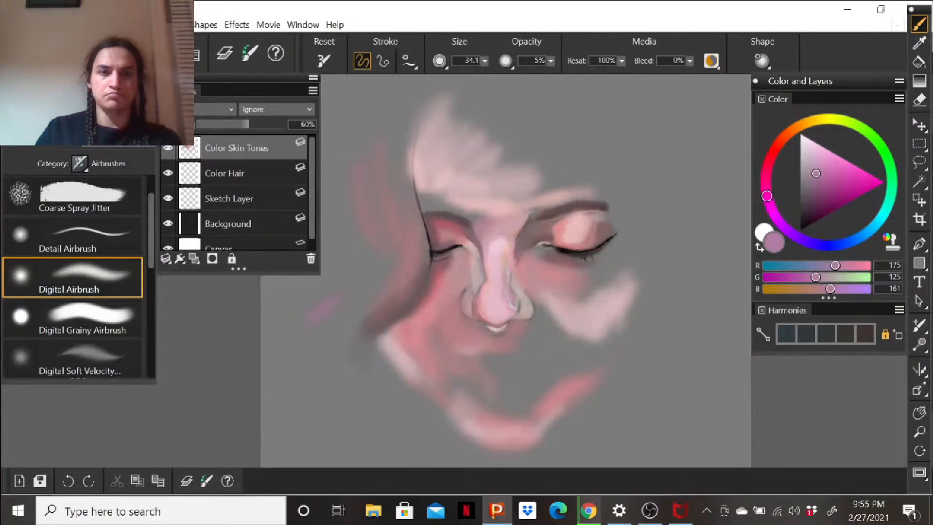
key(ctrl+z)
key(ctrl+z)
key(ctrl+z)
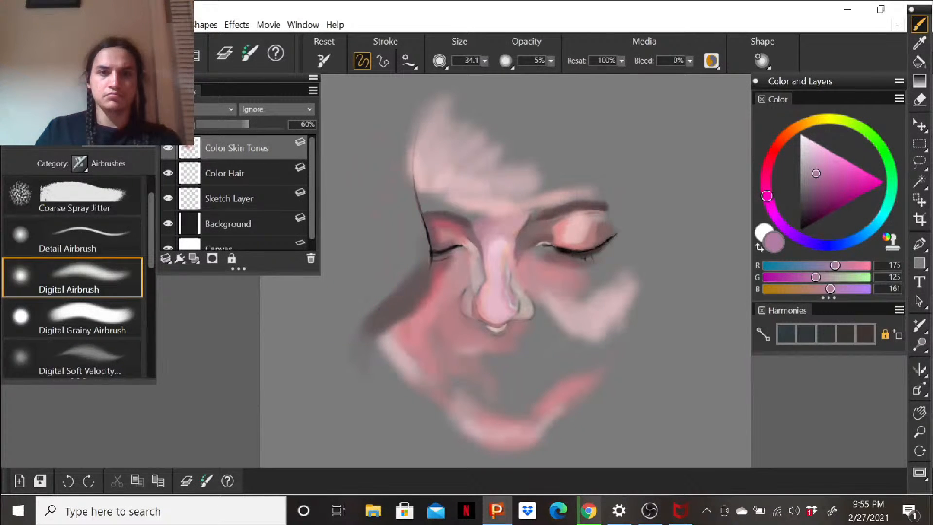
key(ctrl+z)
key(ctrl+z)
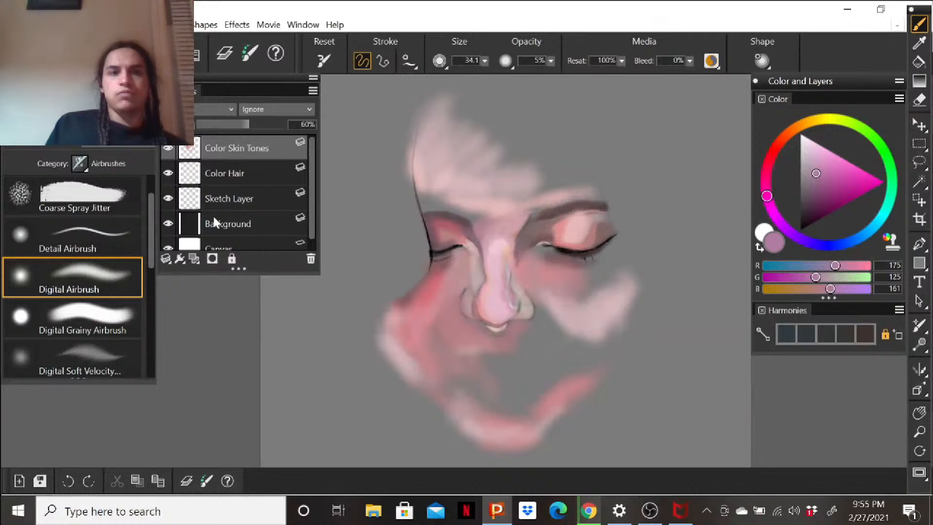
Select the Sketch Layer.
click(231, 199)
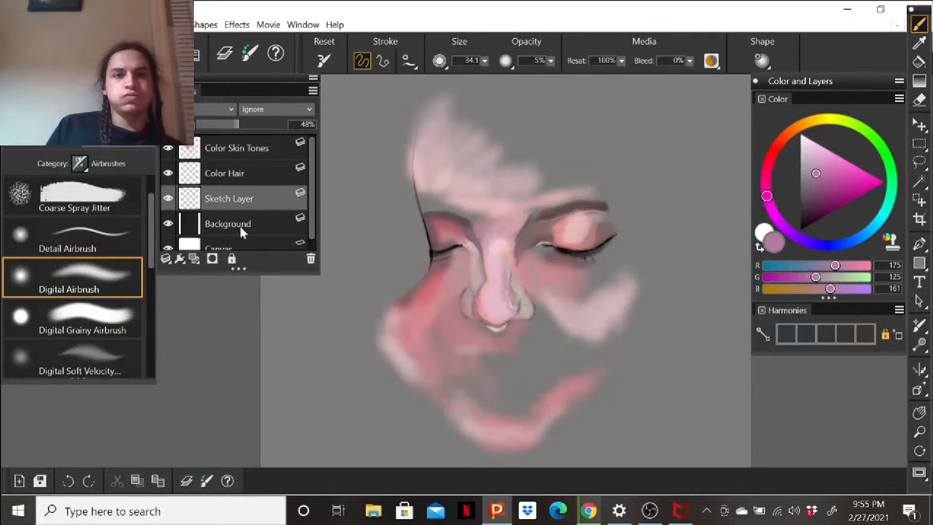
Set up the Real 2B Pencil from the Pens and Pencils category with black for sketching the mouth on the Sketch Layer.
click(79, 163)
scroll(230, 225, down, 7)
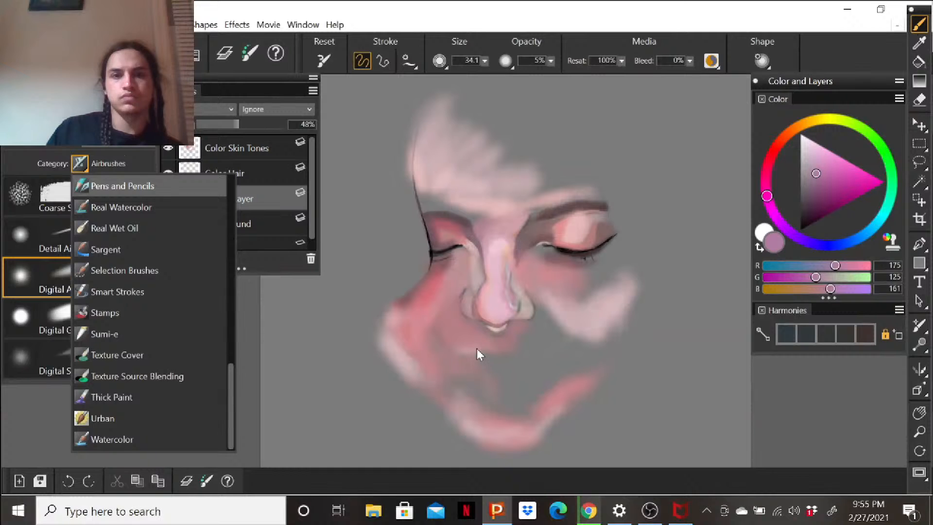
key(Return)
key(ctrl+plus)
key(ctrl+plus)
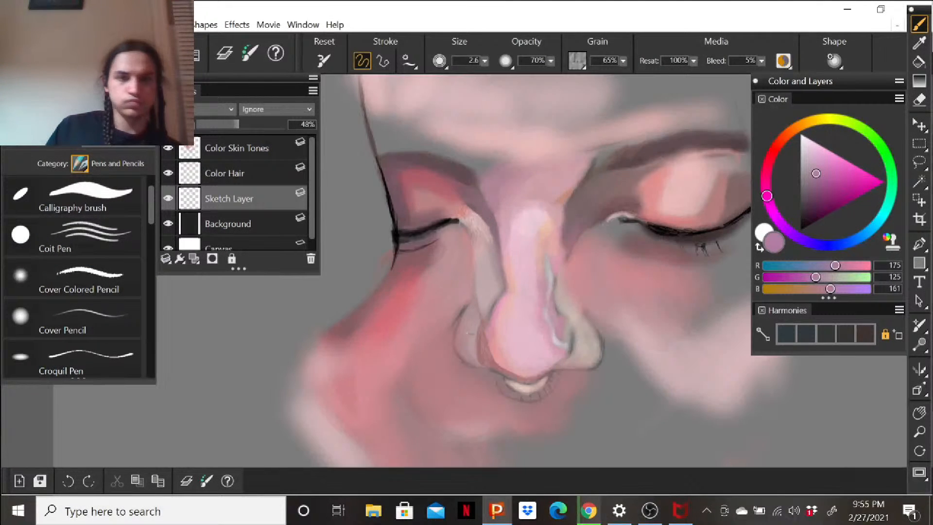
drag(463, 362, 382, 311)
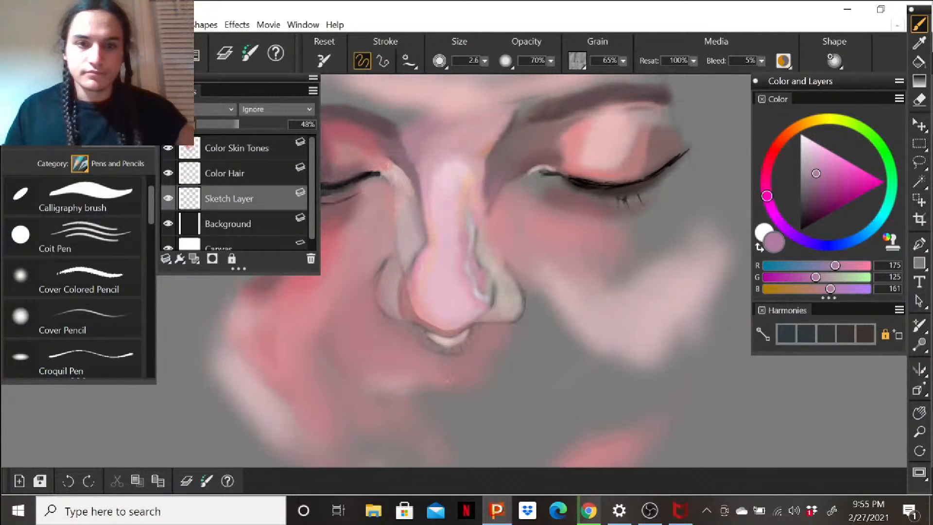
click(437, 384)
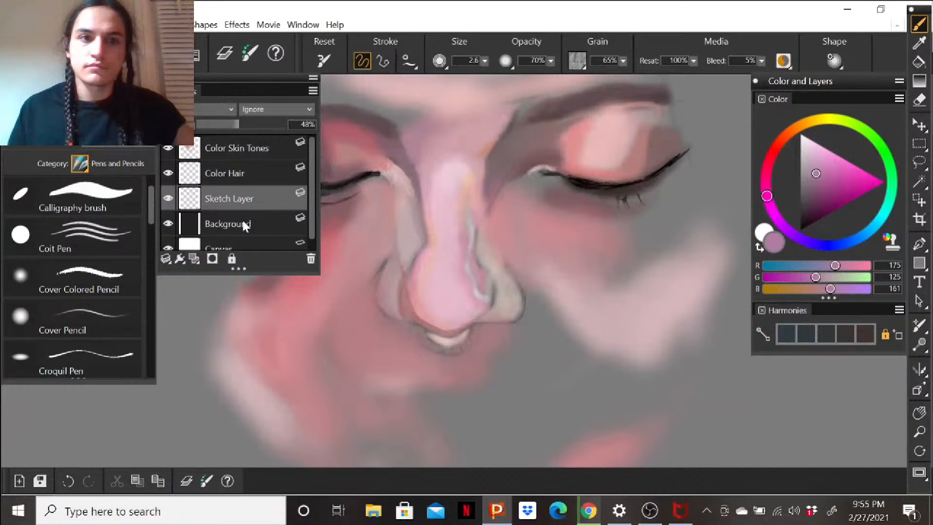
drag(816, 182, 801, 231)
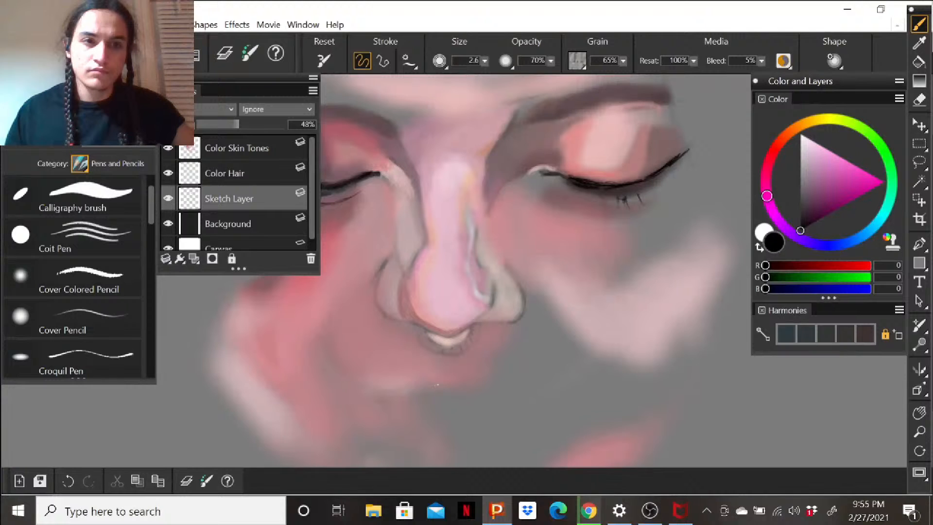
drag(150, 214, 161, 309)
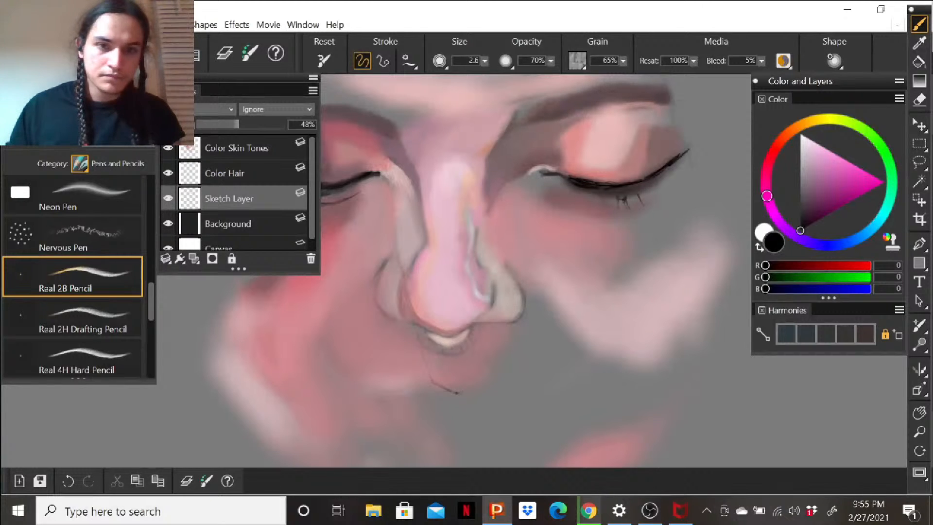
Sketch the upper lip's contour and the parting line between the lips below the nose.
drag(471, 389, 491, 383)
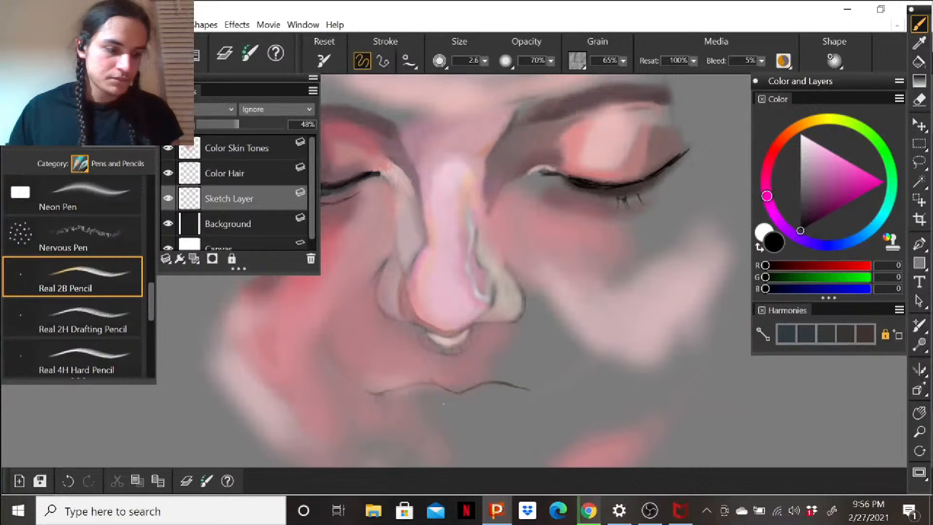
drag(457, 405, 449, 406)
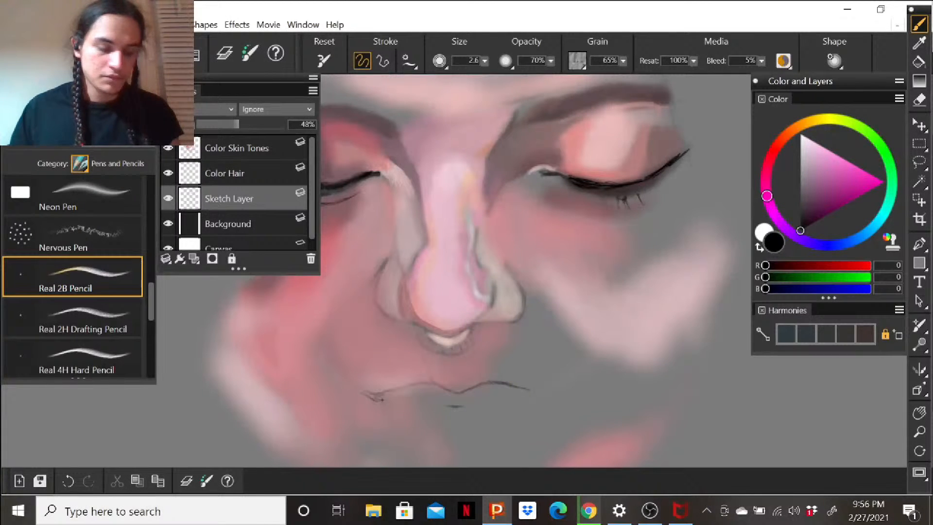
drag(392, 403, 428, 402)
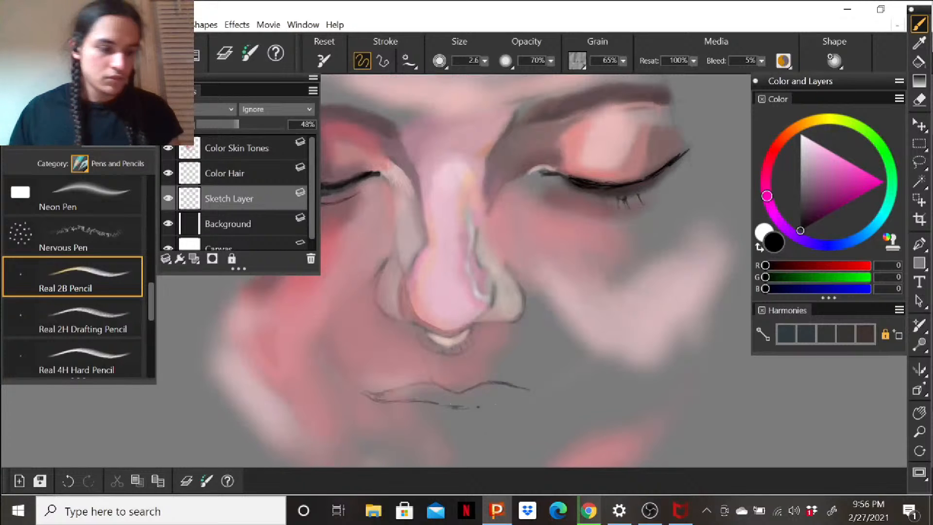
drag(492, 403, 506, 399)
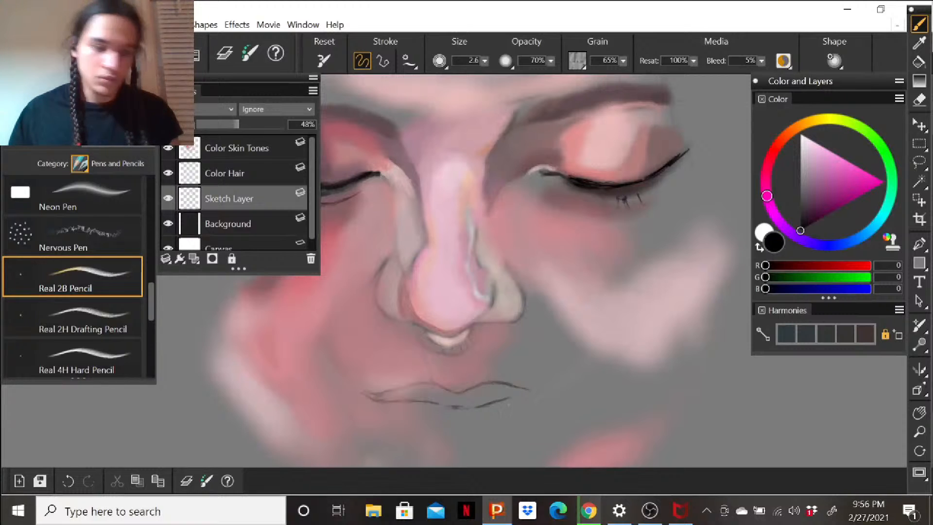
drag(506, 400, 527, 404)
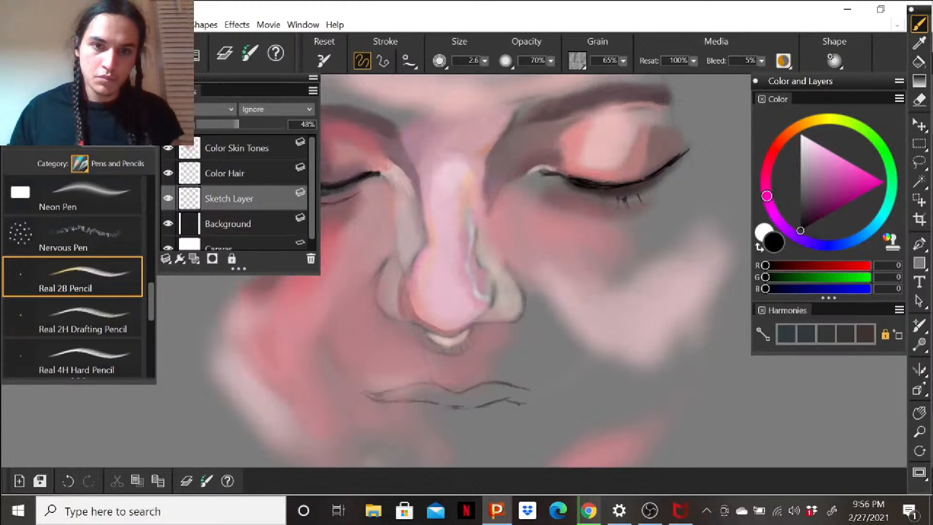
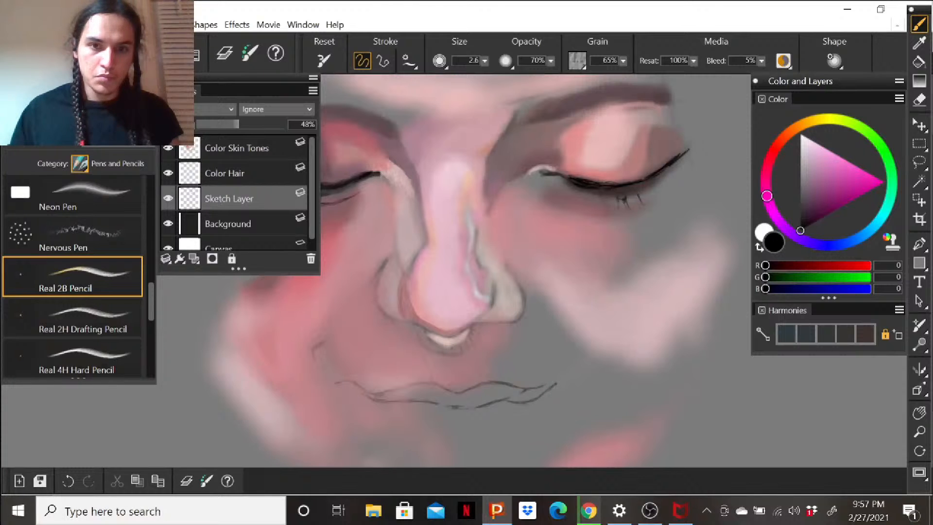
Sketch the mouth corner and the lower lip's outline, with a short crease line beneath the lip.
drag(555, 384, 558, 382)
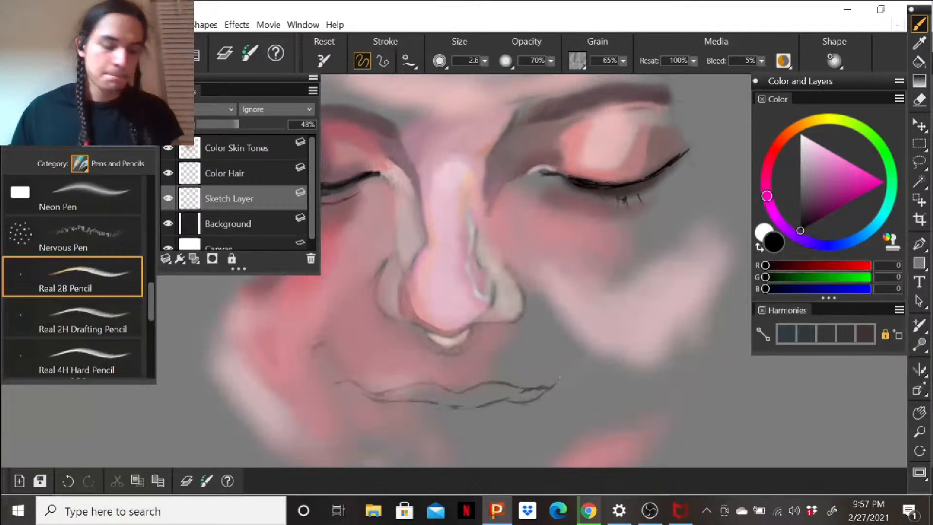
drag(556, 384, 562, 377)
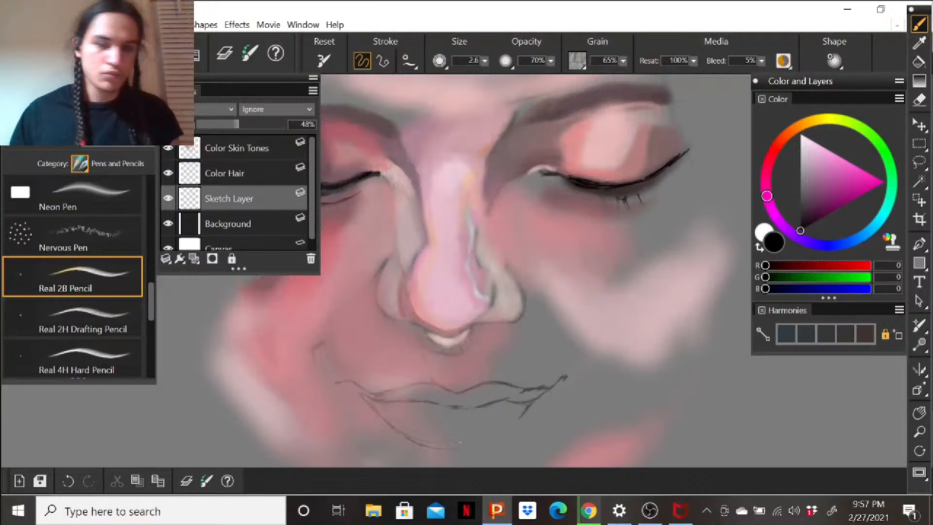
drag(465, 448, 491, 444)
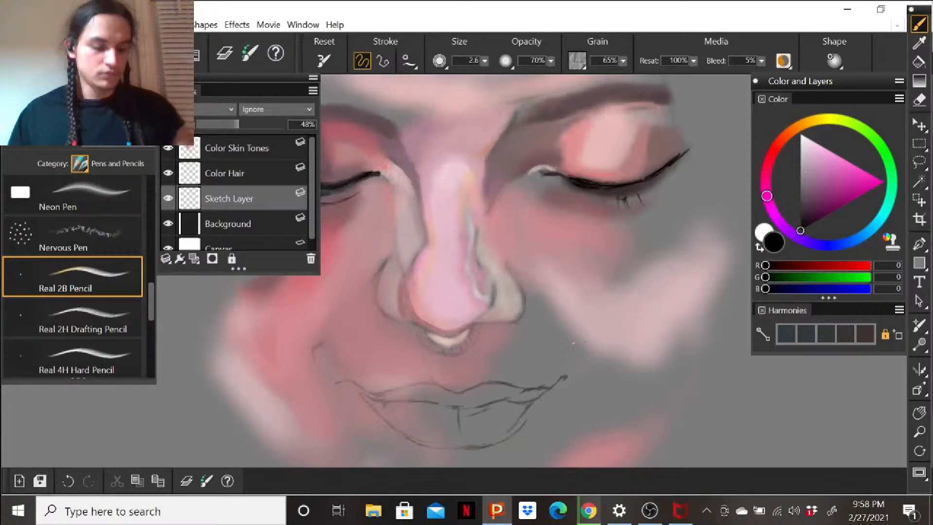
key(ctrl+minus)
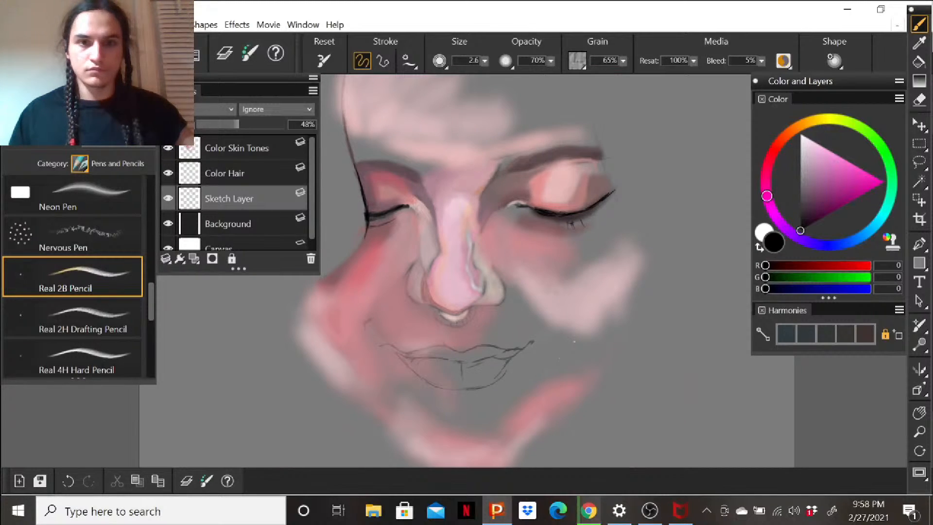
key(ctrl+plus)
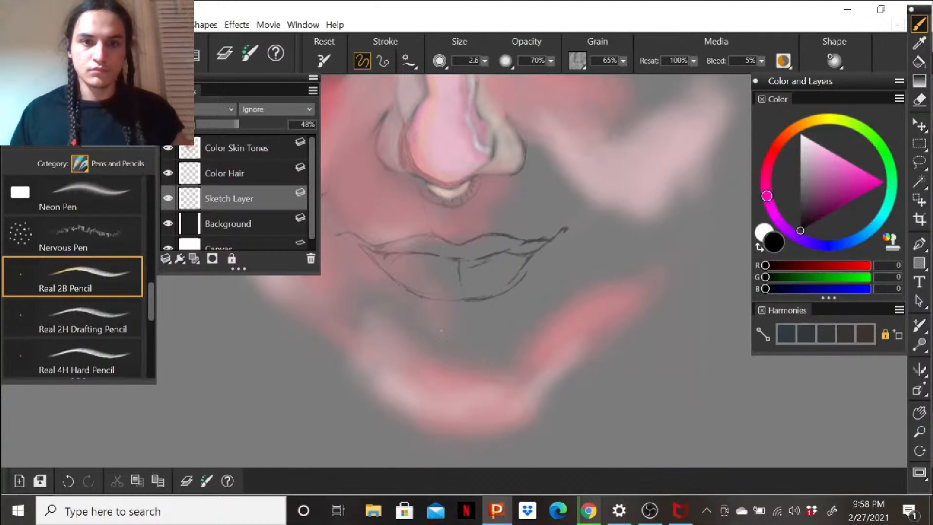
drag(441, 322, 472, 320)
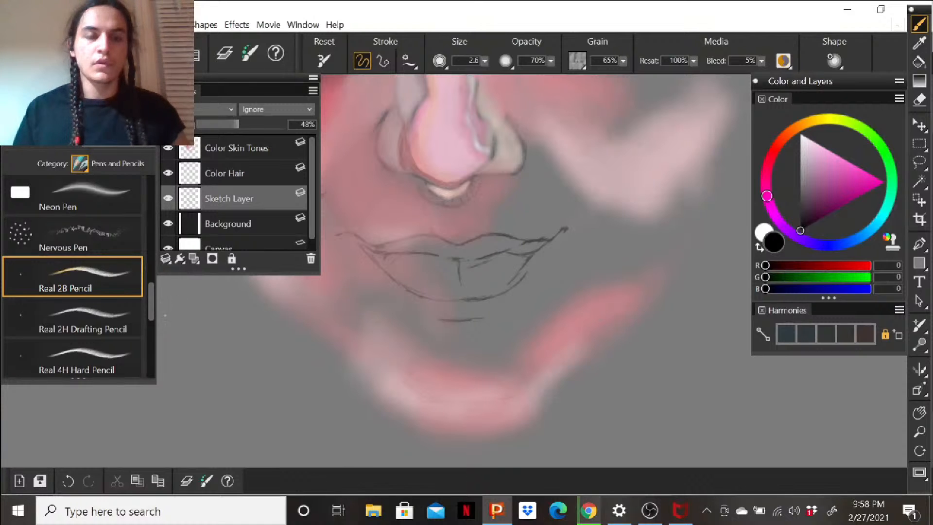
Erase the pink paint around the chin and lower jaw on the Color Skin Tones layer.
scroll(313, 218, down, 1)
scroll(307, 183, up, 1)
click(276, 147)
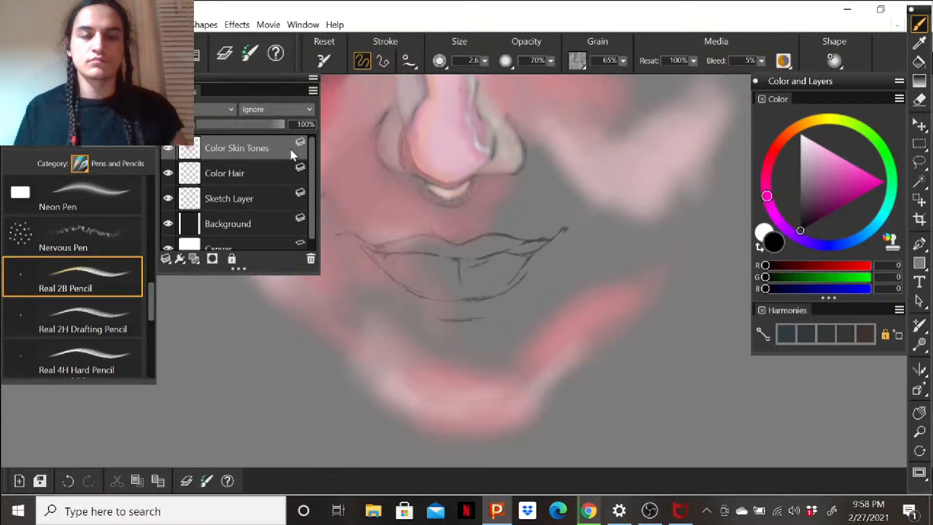
click(921, 102)
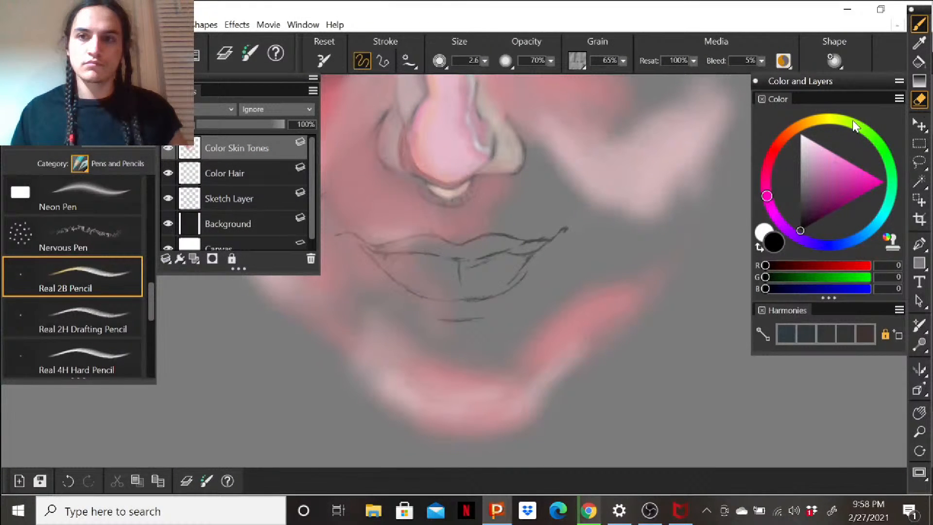
drag(605, 301, 519, 383)
mouse_move(548, 351)
mouse_down()
mouse_move(465, 420)
mouse_move(606, 316)
mouse_move(523, 428)
mouse_move(603, 346)
mouse_move(582, 344)
mouse_move(669, 268)
mouse_move(596, 354)
mouse_move(682, 276)
mouse_move(691, 252)
mouse_move(558, 339)
mouse_up()
mouse_move(620, 280)
mouse_down()
mouse_move(484, 378)
mouse_move(448, 427)
mouse_up()
mouse_move(557, 300)
mouse_down()
mouse_move(416, 440)
mouse_move(447, 378)
mouse_move(442, 368)
mouse_move(390, 406)
mouse_move(400, 395)
mouse_move(459, 421)
mouse_move(471, 413)
mouse_move(413, 419)
mouse_move(477, 412)
mouse_move(473, 424)
mouse_move(496, 426)
mouse_up()
mouse_move(396, 353)
mouse_down()
mouse_move(369, 386)
mouse_move(355, 369)
mouse_move(363, 335)
mouse_move(375, 325)
mouse_move(421, 352)
mouse_up()
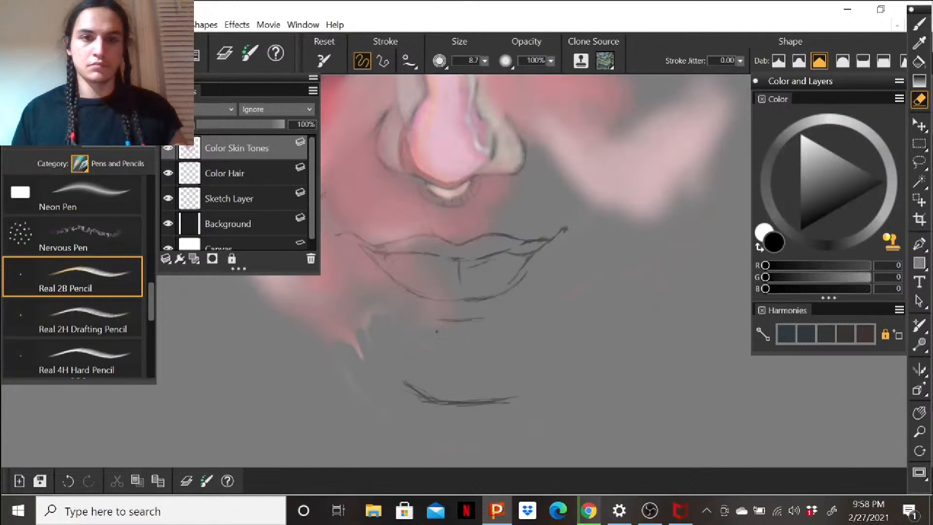
Erase the excess skin tone outside the left cheek and jaw to leave a clean, slanted face edge.
drag(340, 333, 358, 350)
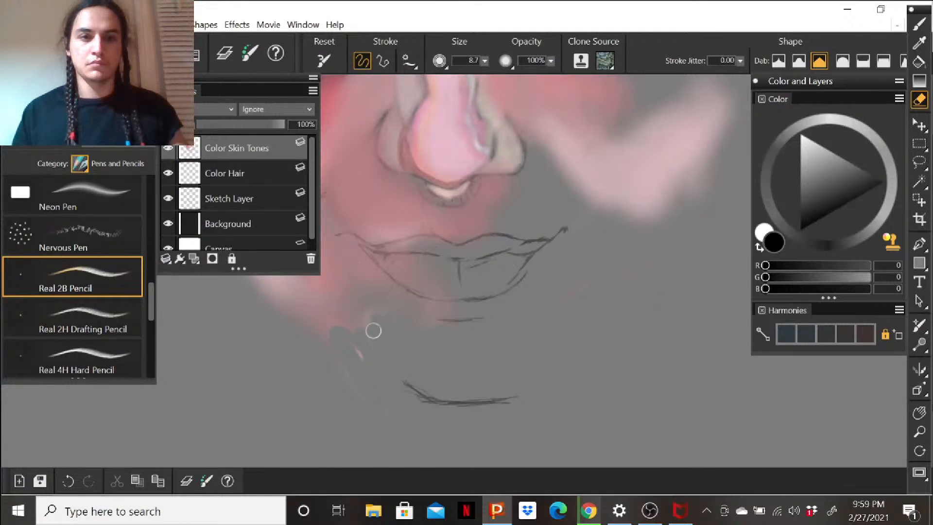
drag(432, 349, 473, 371)
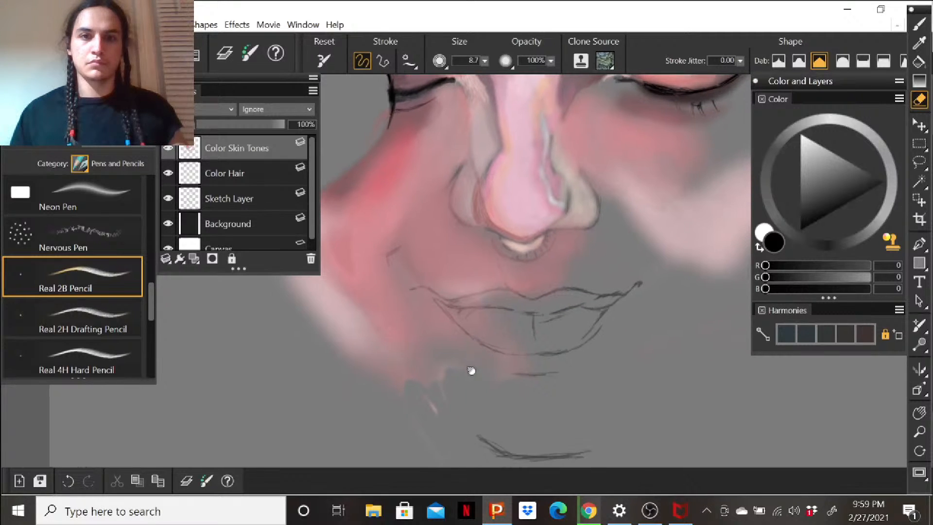
mouse_move(366, 353)
mouse_down()
mouse_move(424, 399)
mouse_move(339, 343)
mouse_move(331, 323)
mouse_move(302, 314)
mouse_up()
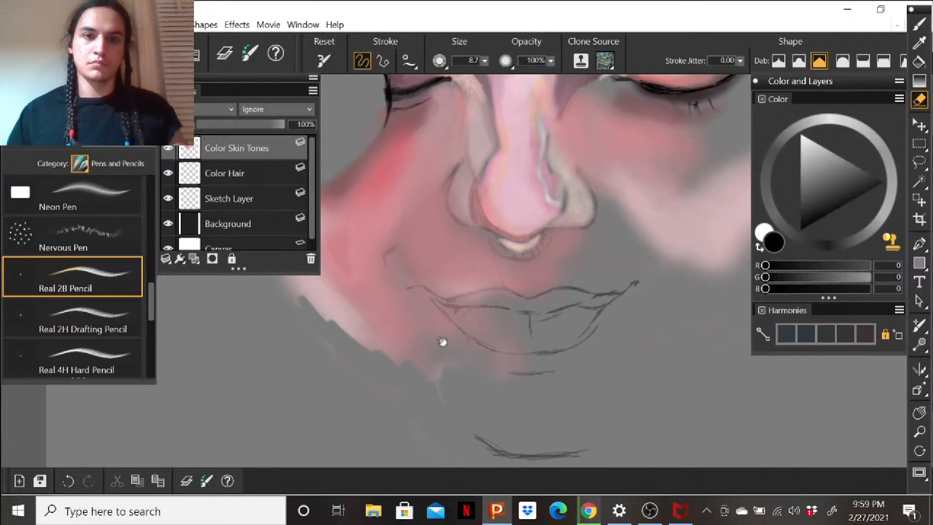
drag(452, 356, 504, 329)
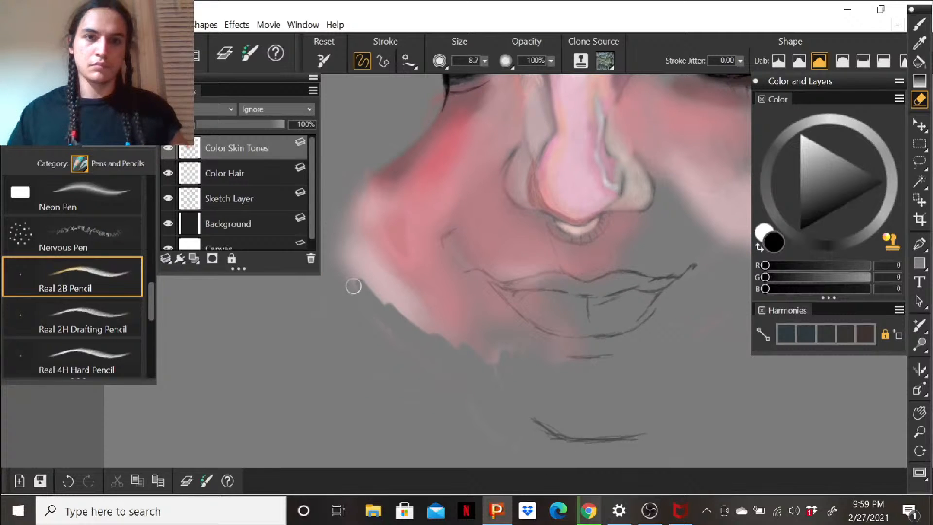
drag(345, 226, 425, 333)
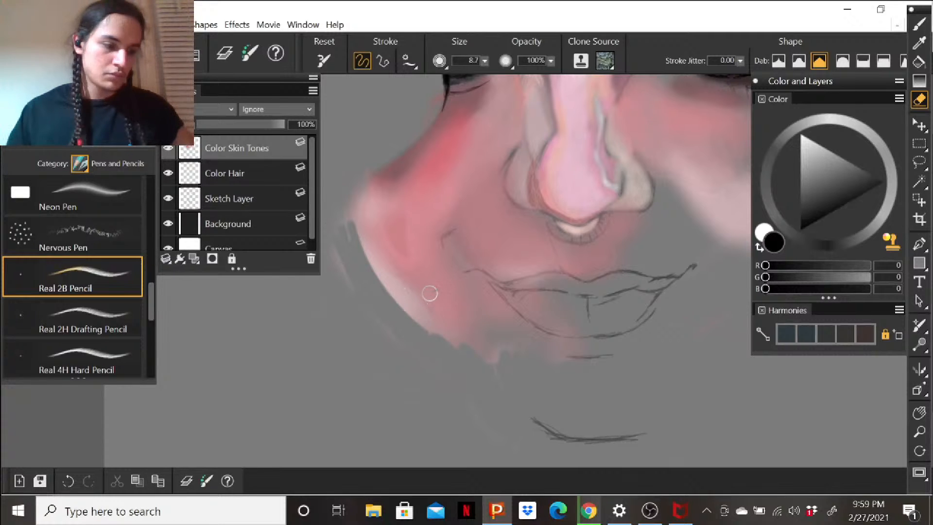
drag(368, 251, 430, 336)
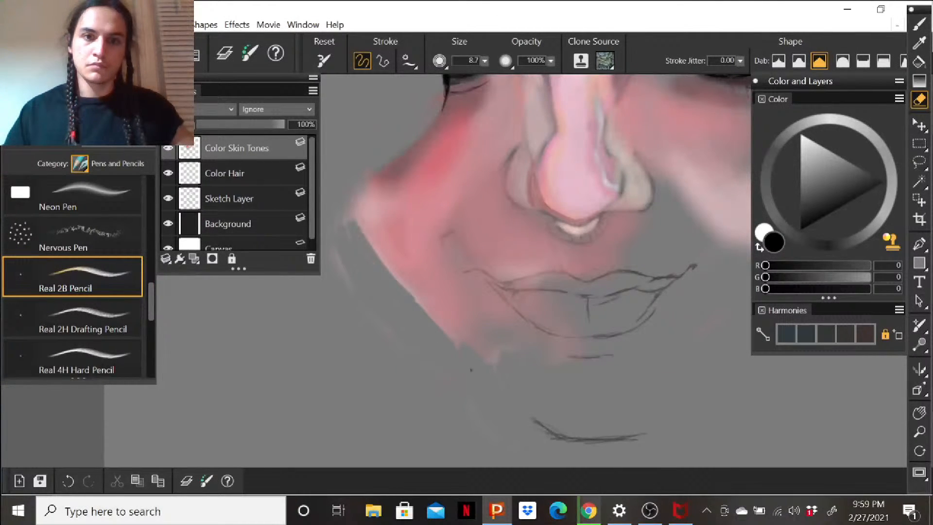
key(ctrl+minus)
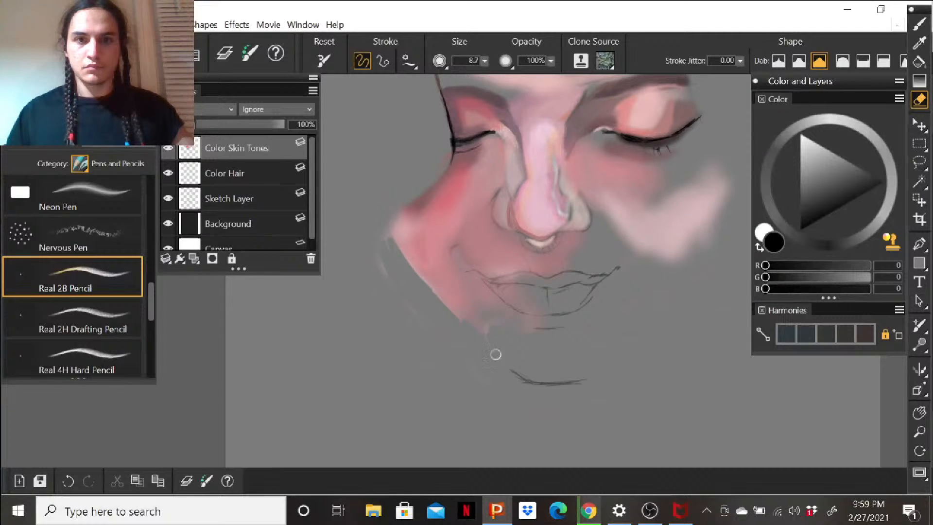
Sketch the jawline on the Sketch Layer in black pencil from the chin up to the left cheek, and start the neck line.
click(256, 201)
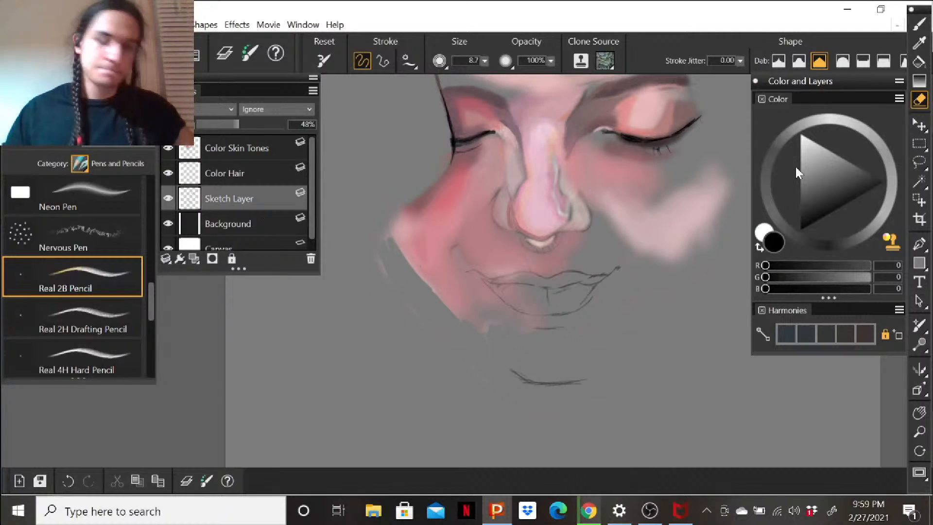
key(b)
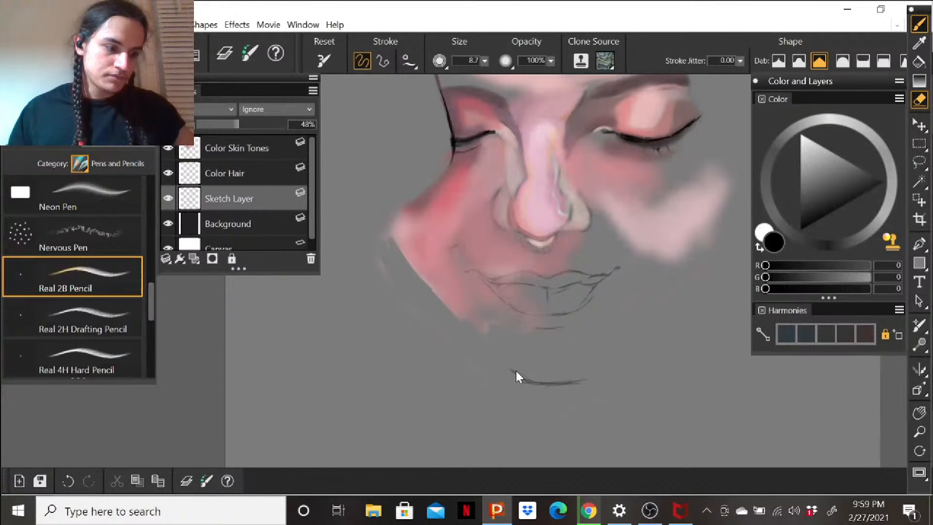
key(b)
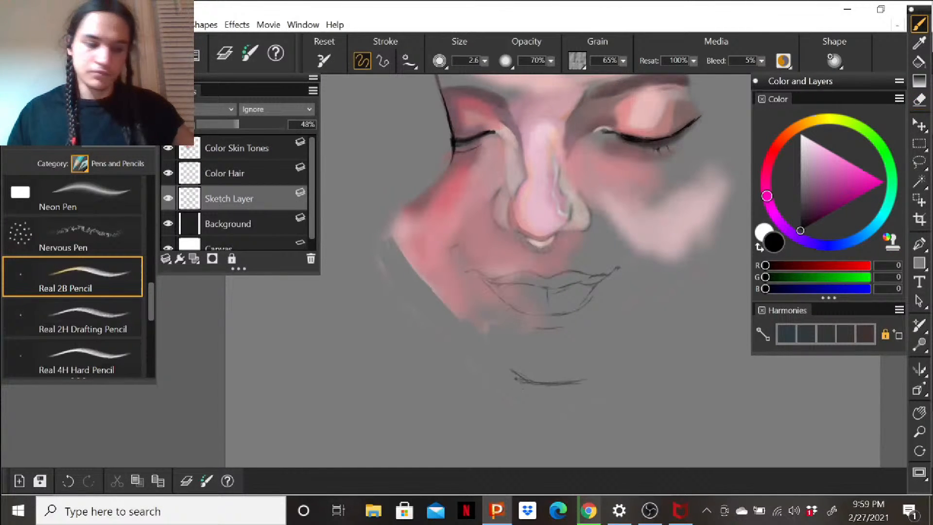
drag(527, 381, 492, 357)
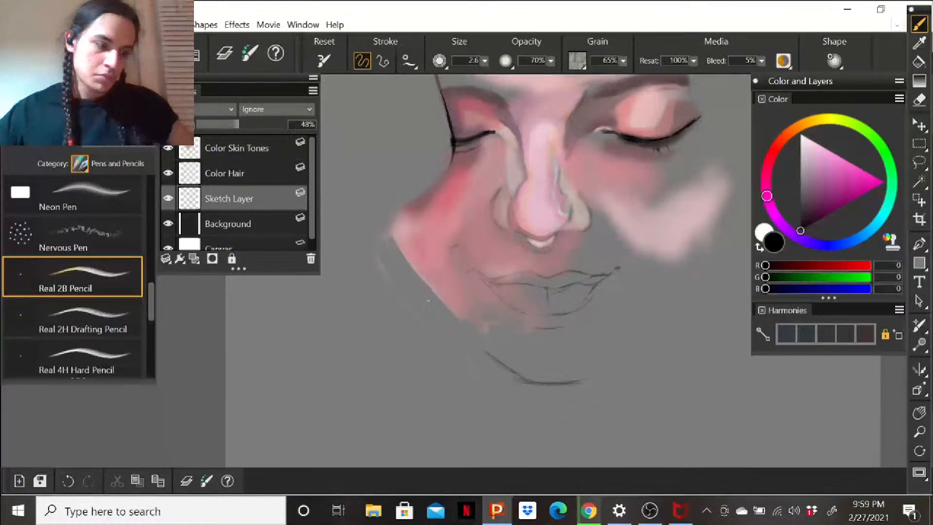
drag(486, 348, 444, 311)
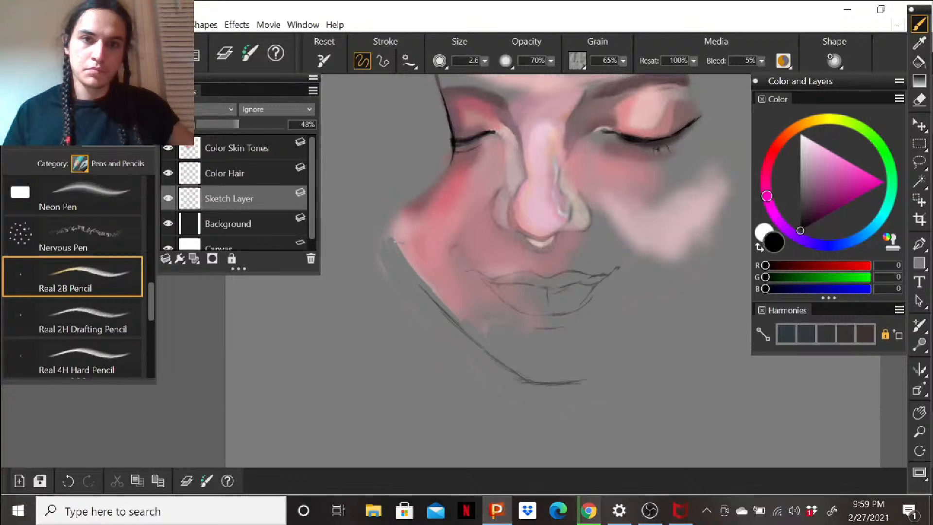
drag(420, 287, 399, 255)
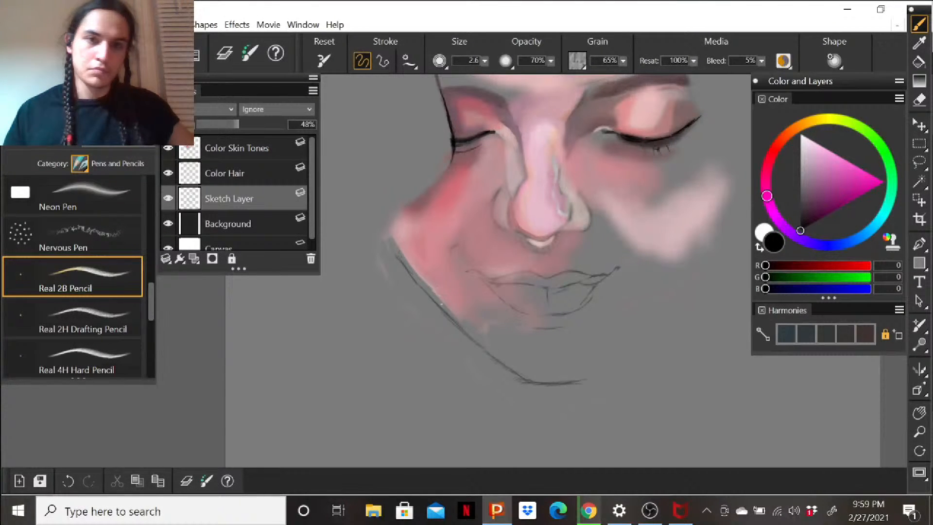
drag(433, 306, 433, 326)
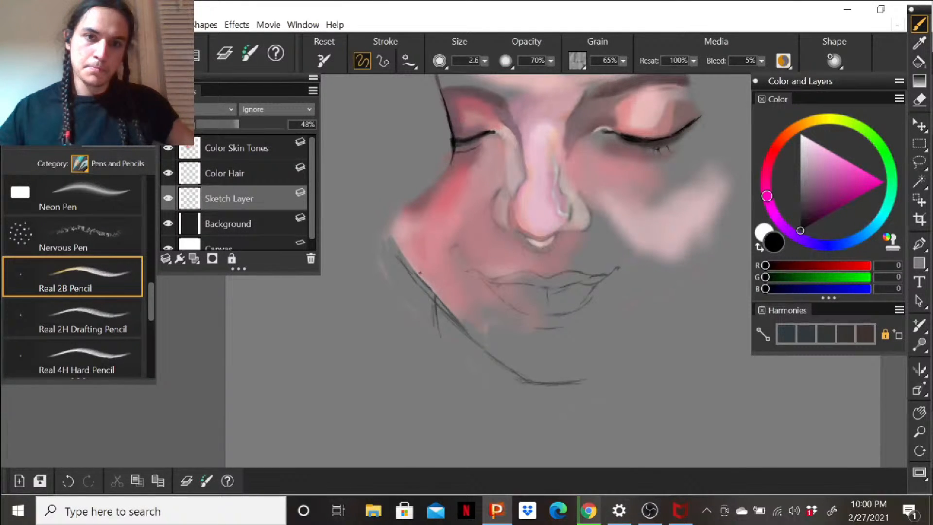
Erase the doubled pencil strokes along the left jawline on the Sketch Layer and redraw the line as a single thin stroke.
key(n)
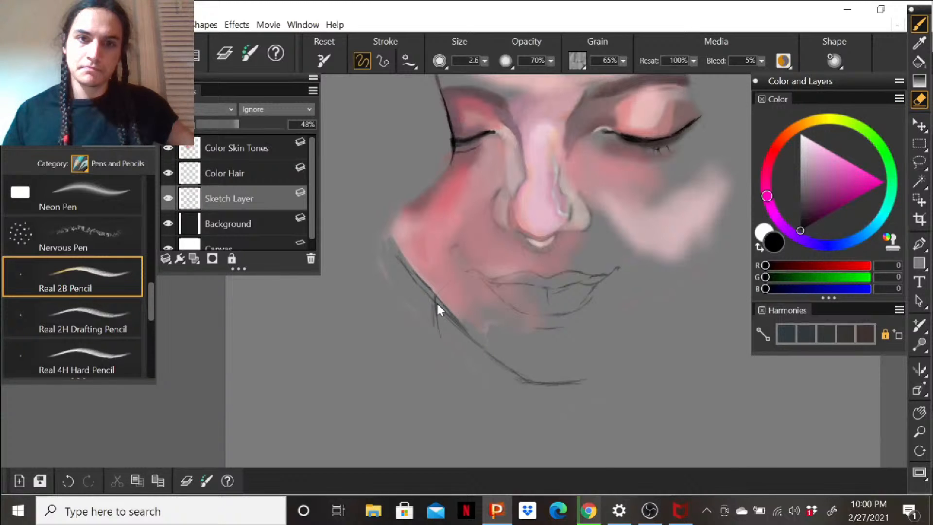
mouse_move(443, 310)
mouse_down()
mouse_move(473, 341)
mouse_move(403, 265)
mouse_up()
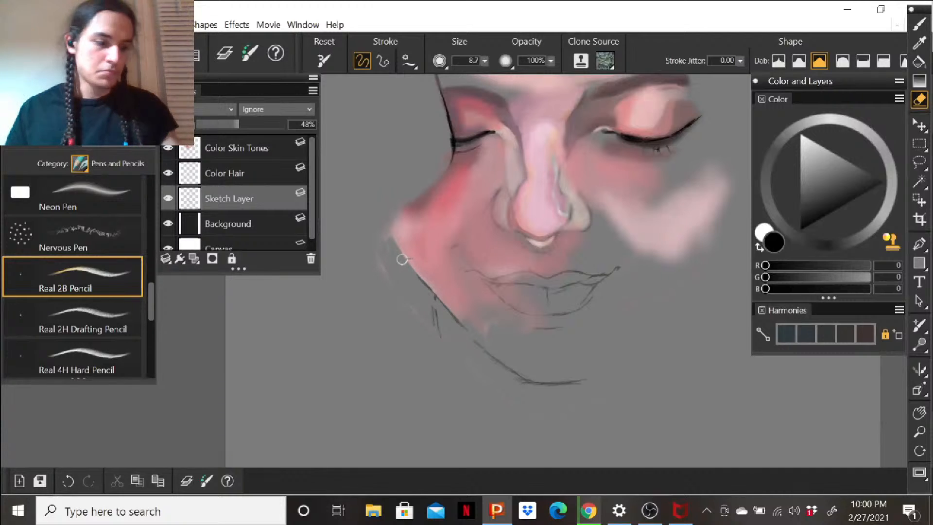
click(920, 25)
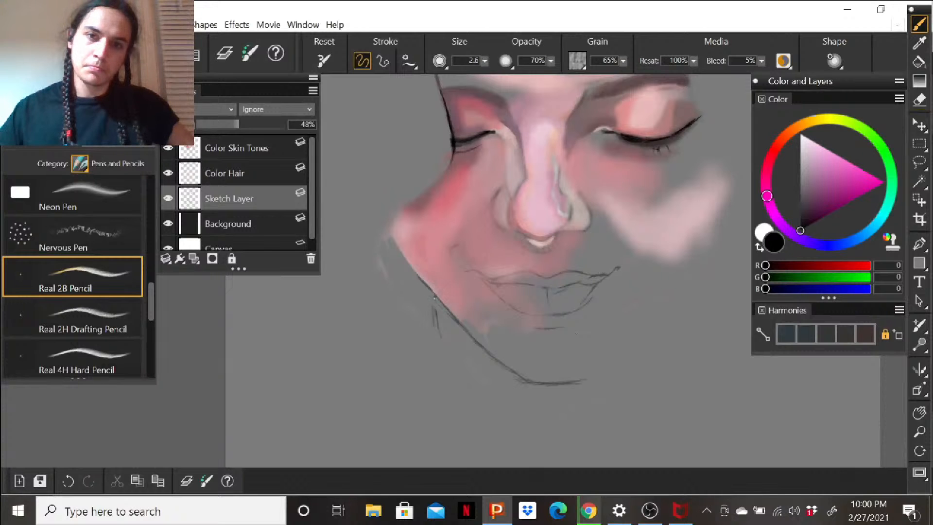
drag(395, 251, 414, 271)
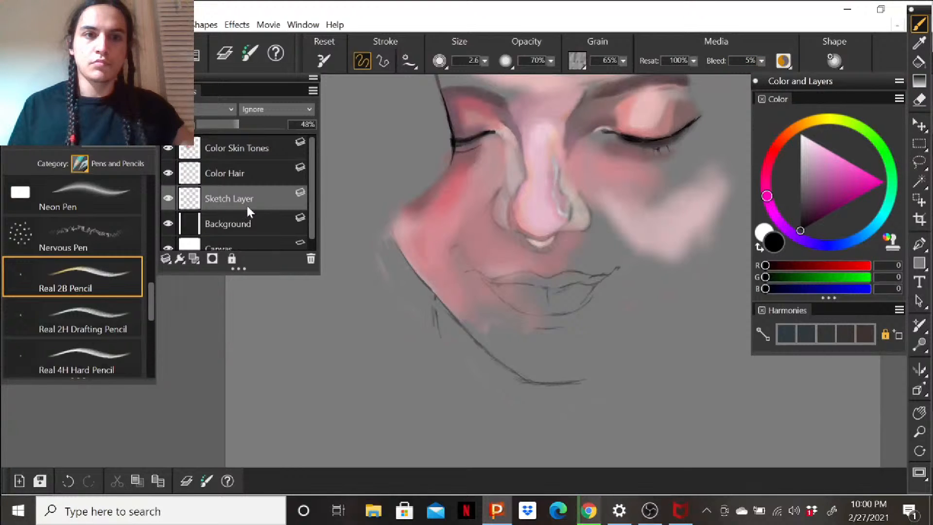
Erase the skin tone spilling past the left cheek's upper edge on the Color Skin Tones layer, forming a crisp corner.
click(252, 141)
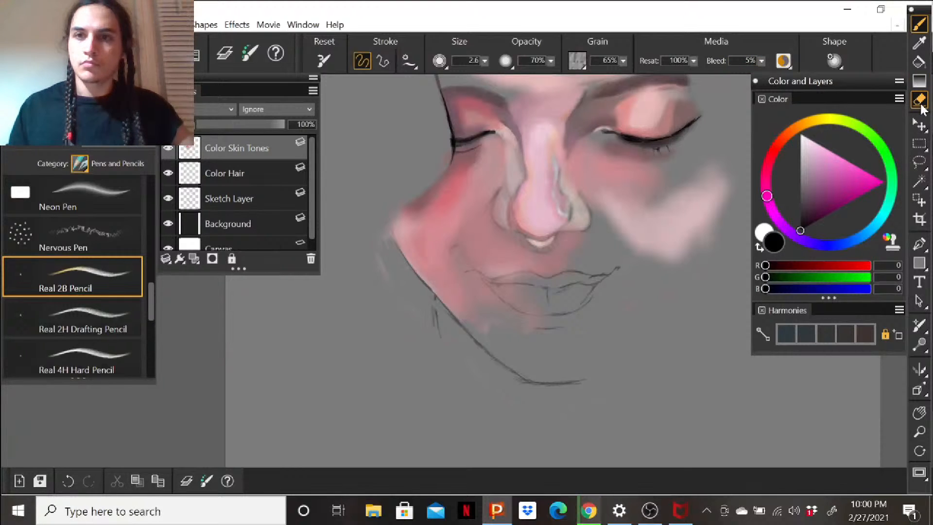
click(921, 103)
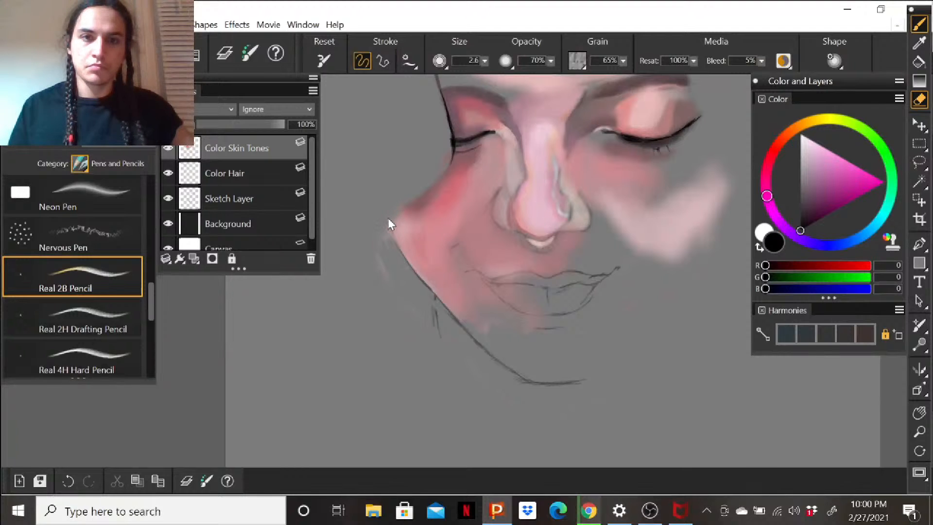
drag(384, 218, 402, 204)
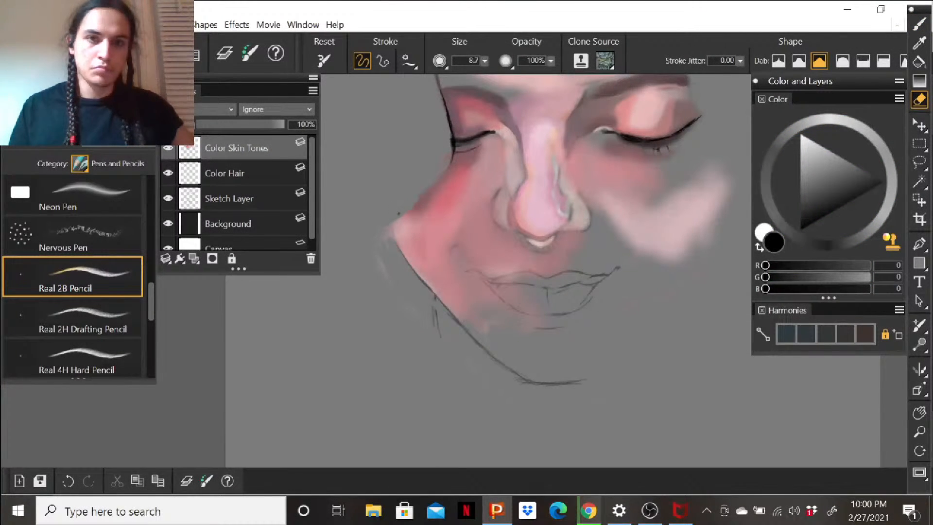
drag(390, 227, 425, 191)
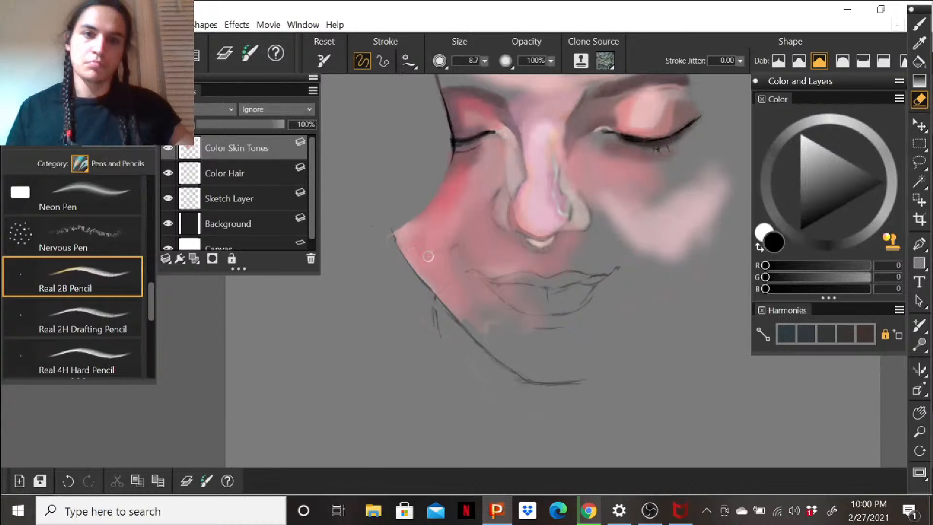
Erase the sketched jawline, chin line and neck strokes from the Sketch Layer.
scroll(480, 294, down, 2)
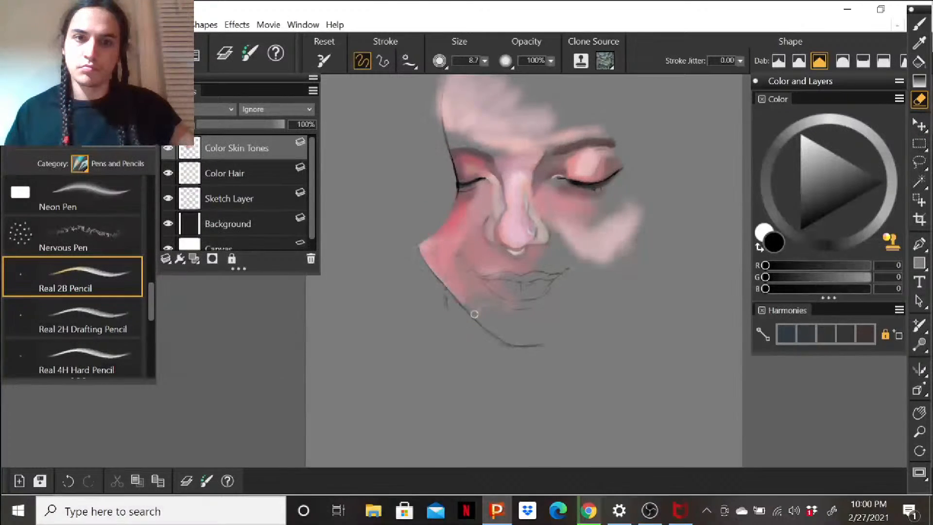
click(247, 207)
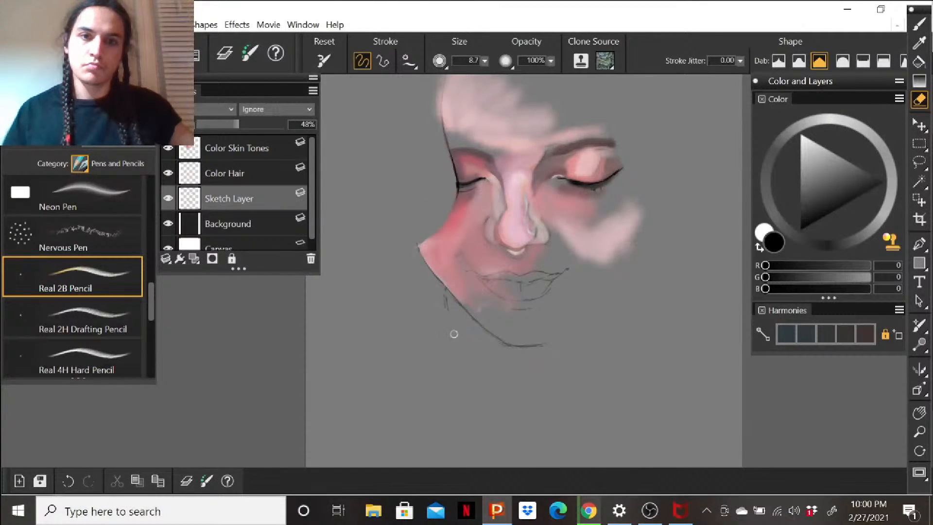
mouse_move(442, 309)
mouse_down()
mouse_move(443, 281)
mouse_move(414, 236)
mouse_up()
mouse_move(468, 314)
mouse_down()
mouse_move(487, 330)
mouse_move(543, 344)
mouse_up()
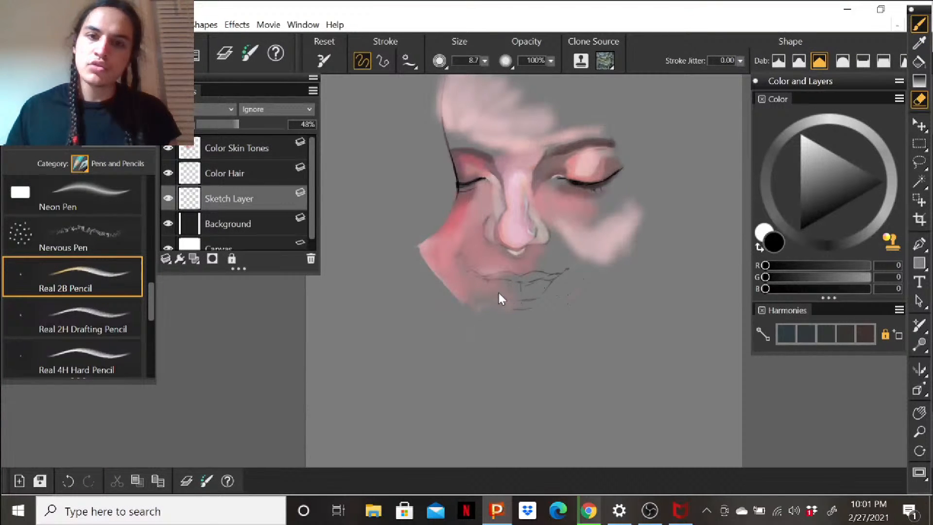
Redraw the lower lip's outline with the Real 2B Pencil and erase the heavy strokes at the left mouth corner.
key(b)
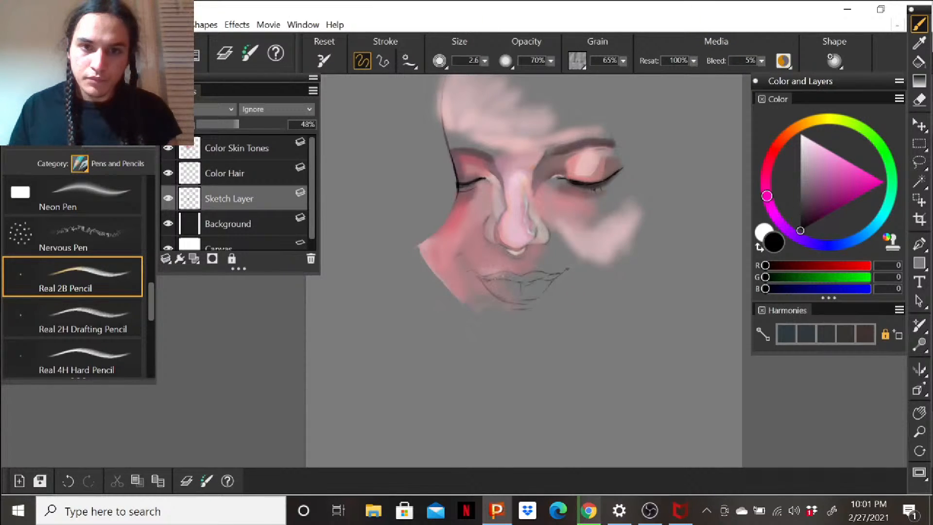
scroll(495, 275, up, 3)
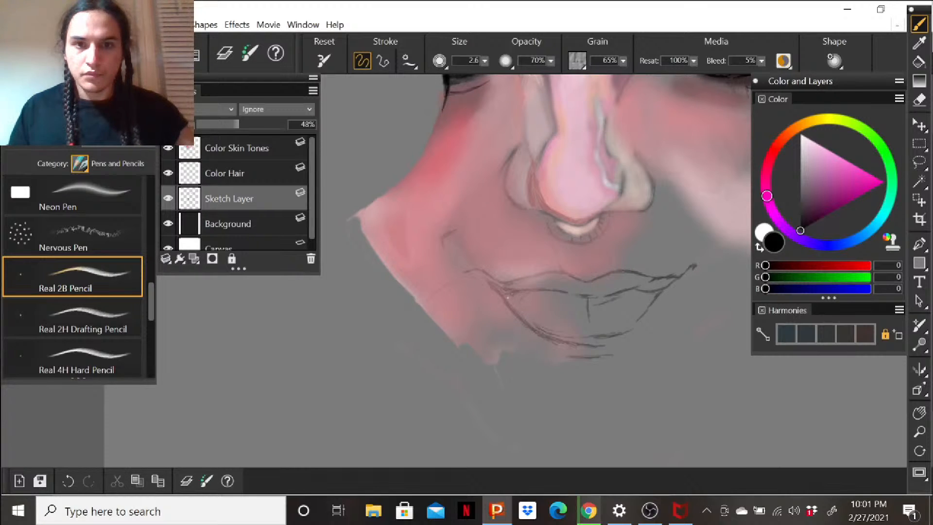
click(919, 100)
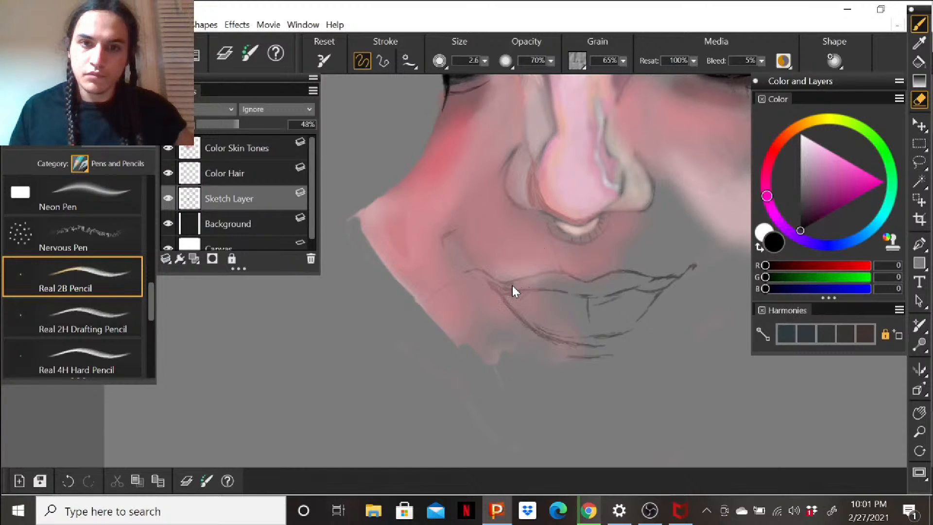
drag(518, 291, 496, 283)
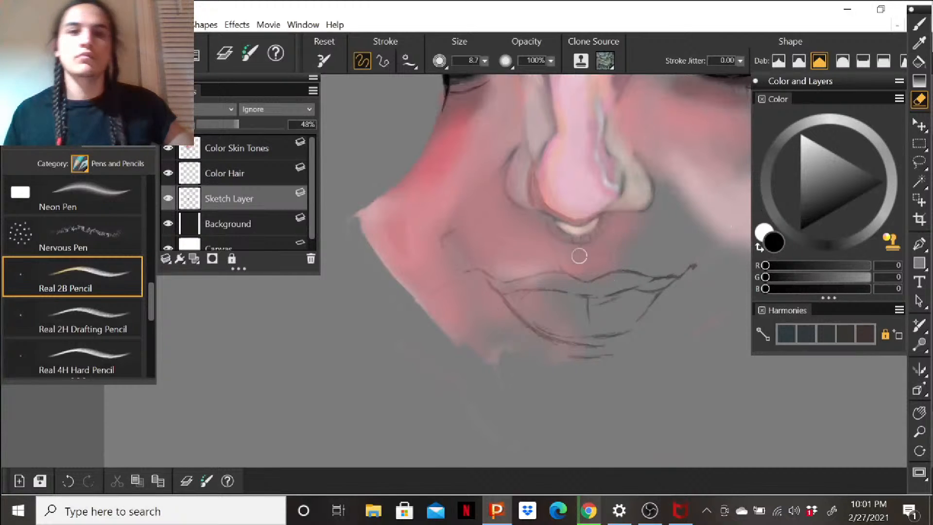
Sketch short black pencil guide marks at the lower edge of the right cheek and the corner of the left cheek.
click(918, 26)
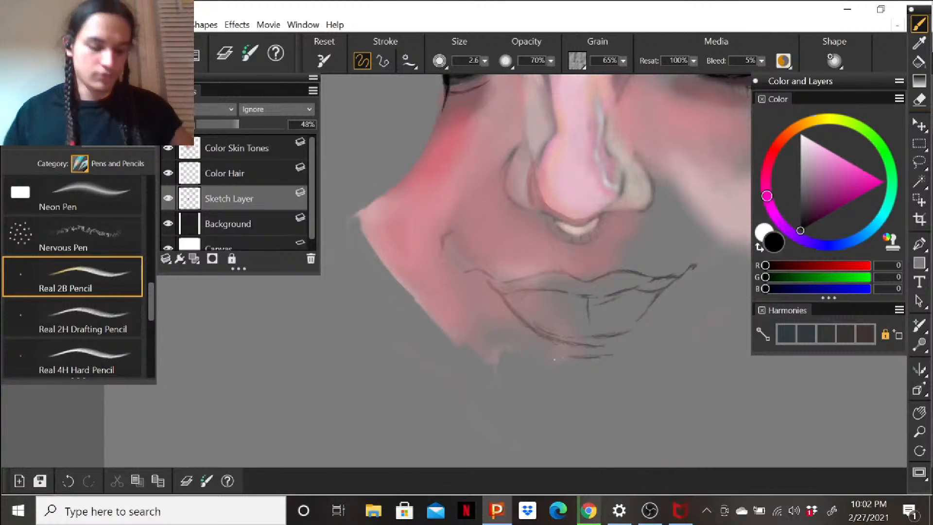
drag(564, 333, 491, 328)
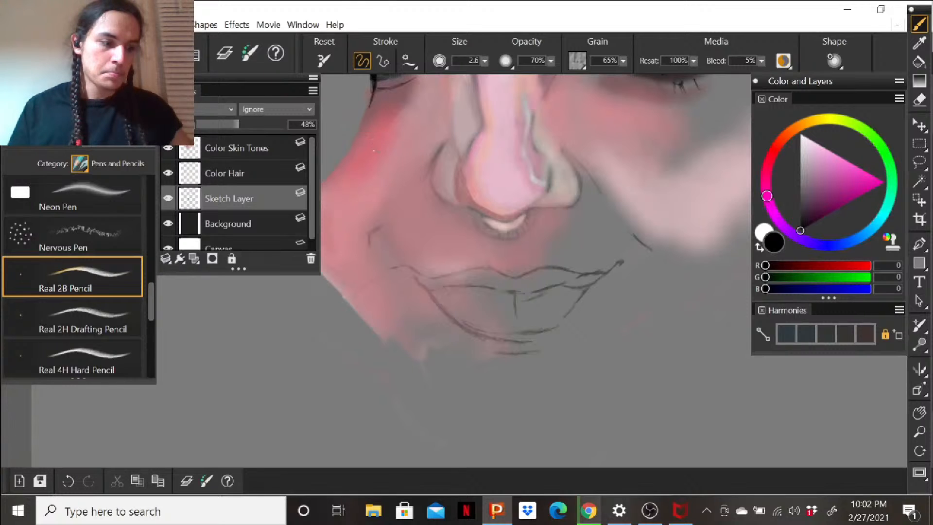
drag(377, 166, 494, 167)
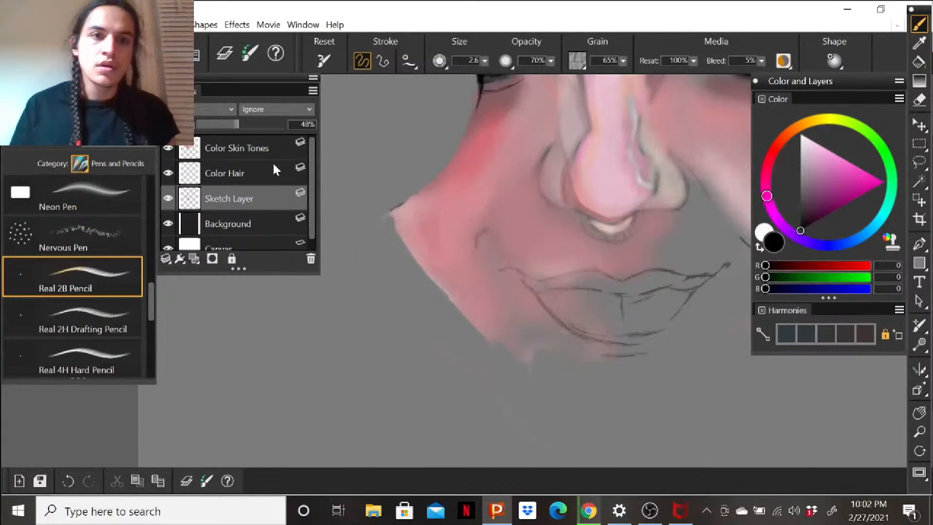
Erase the blurry outer and lower edge of the right cheek on the Color Skin Tones layer to leave a clean slanted contour.
click(258, 148)
click(919, 99)
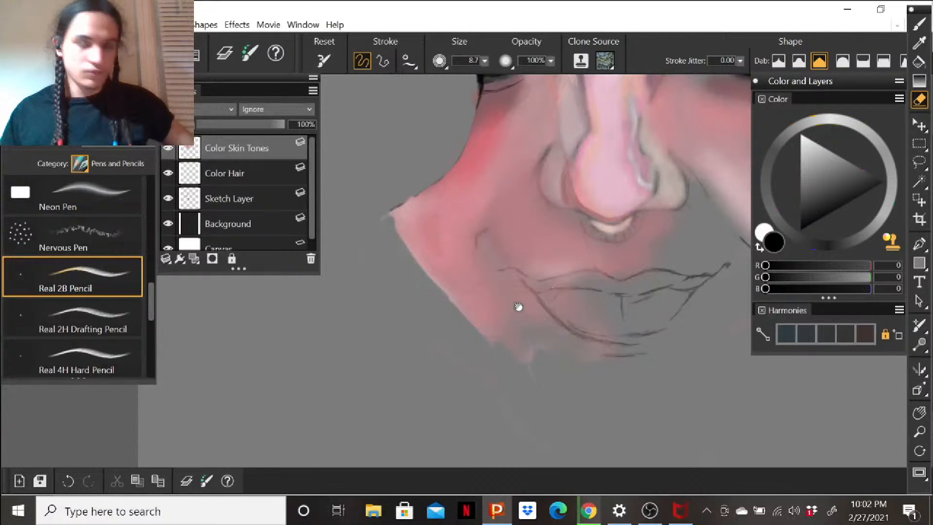
mouse_move(430, 271)
mouse_down()
mouse_move(398, 403)
mouse_move(320, 400)
mouse_move(323, 359)
mouse_up()
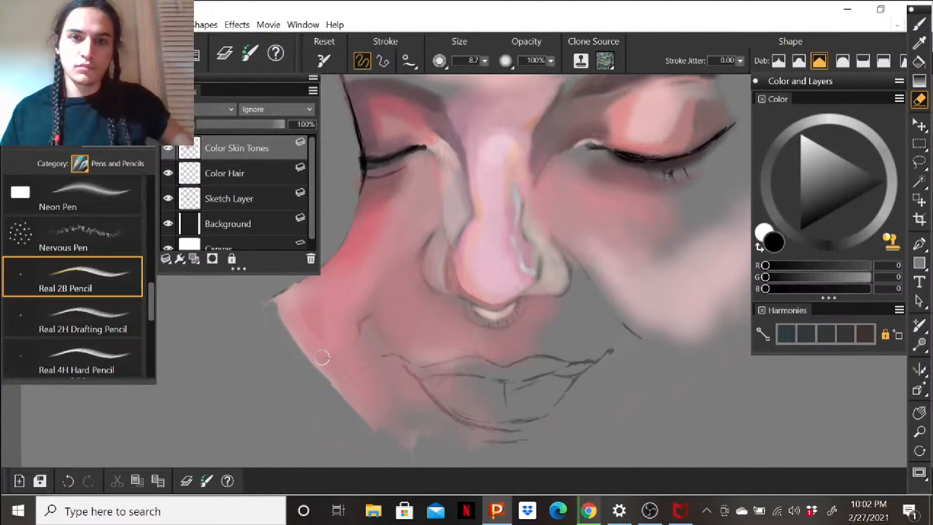
mouse_move(700, 291)
mouse_down()
mouse_move(568, 309)
mouse_move(569, 317)
mouse_up()
drag(636, 290, 575, 344)
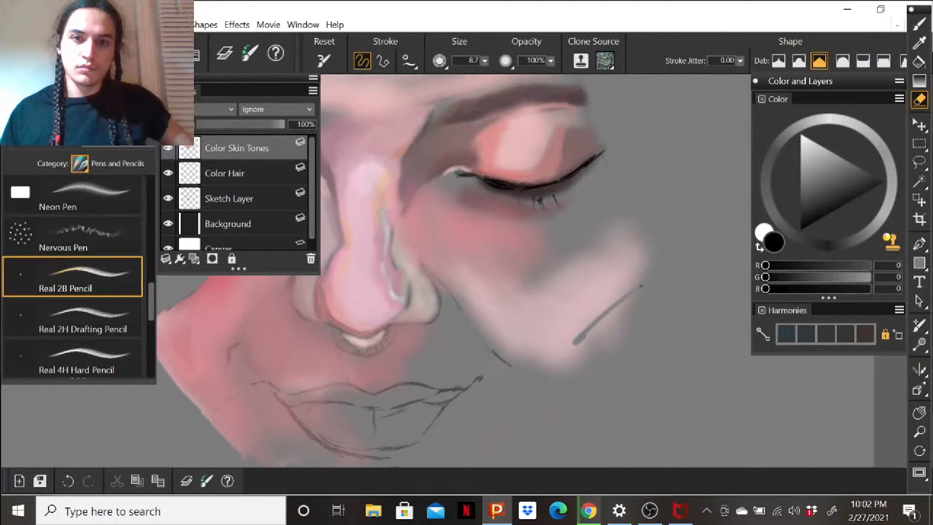
drag(637, 290, 587, 337)
drag(632, 304, 570, 362)
drag(625, 322, 562, 370)
drag(619, 341, 548, 405)
drag(641, 282, 545, 371)
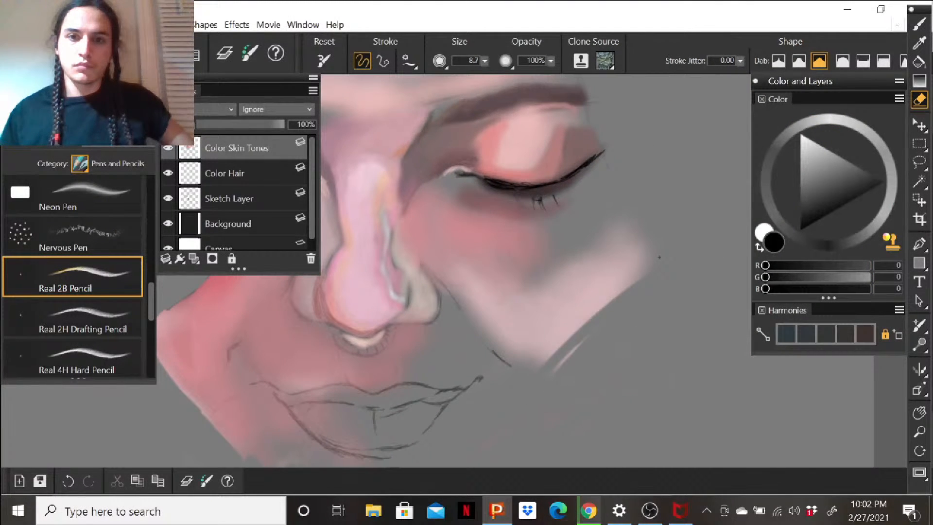
drag(651, 261, 537, 365)
mouse_move(647, 240)
mouse_down()
mouse_move(587, 311)
mouse_move(638, 267)
mouse_up()
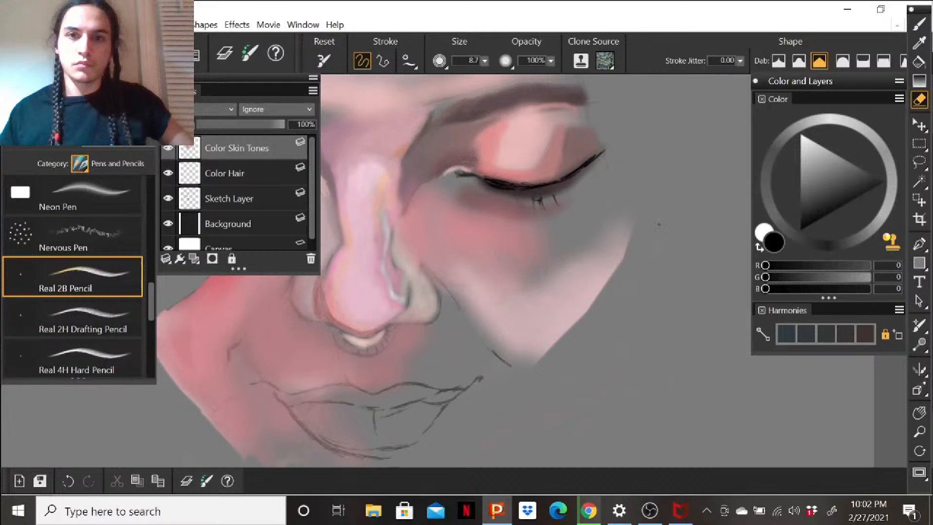
Sketch a new curved jawline on the Sketch Layer in black pencil, from the lower left cheek down to the chin.
drag(617, 313, 749, 222)
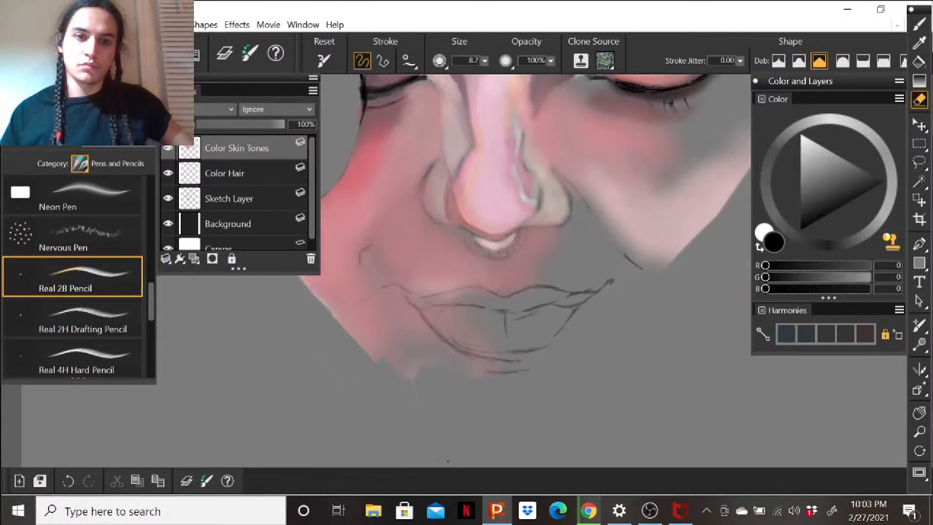
drag(573, 369, 602, 308)
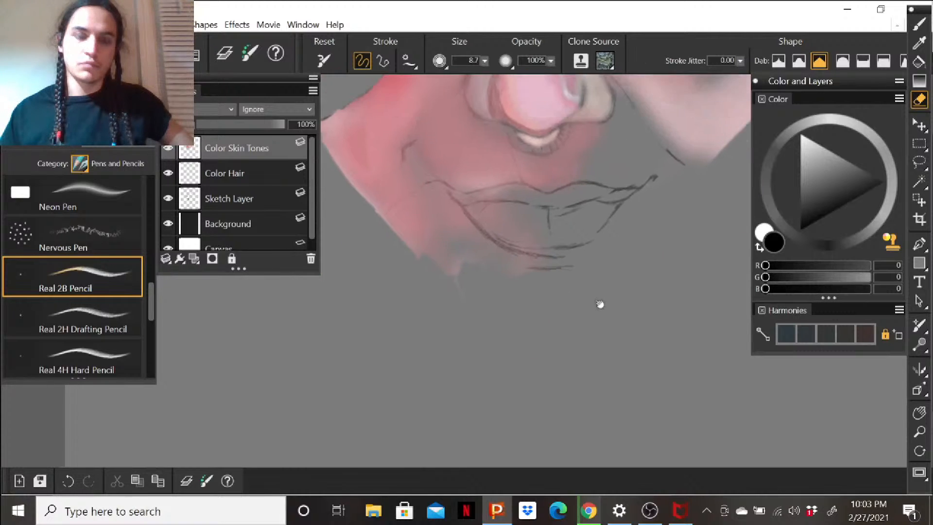
key(ctrl+minus)
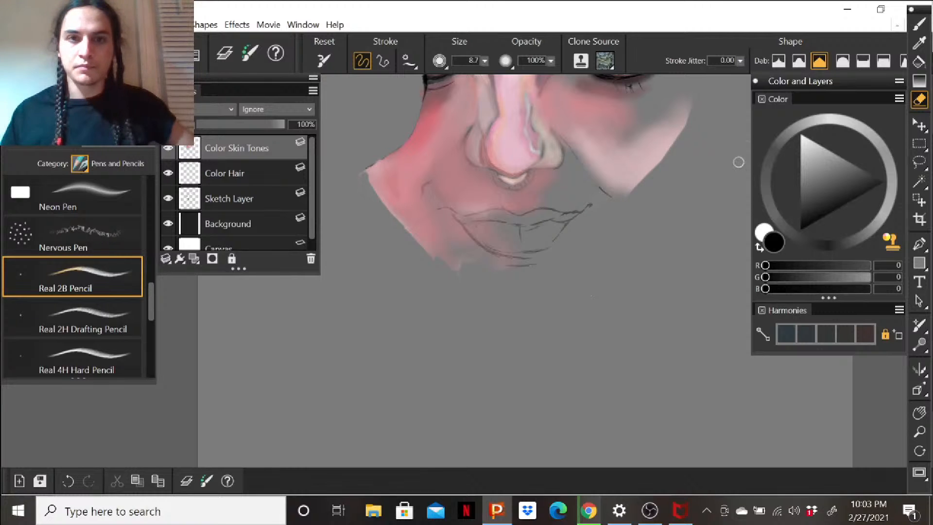
click(919, 23)
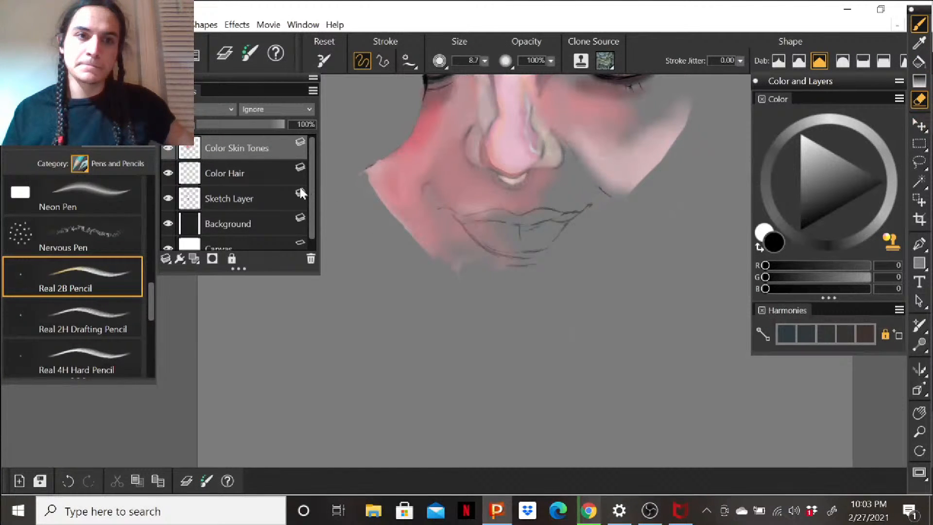
click(268, 199)
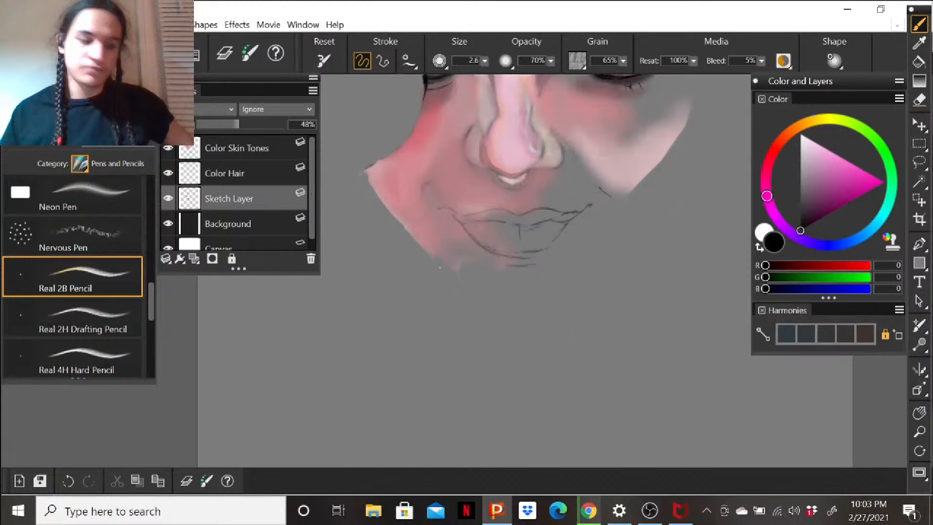
drag(439, 266, 466, 295)
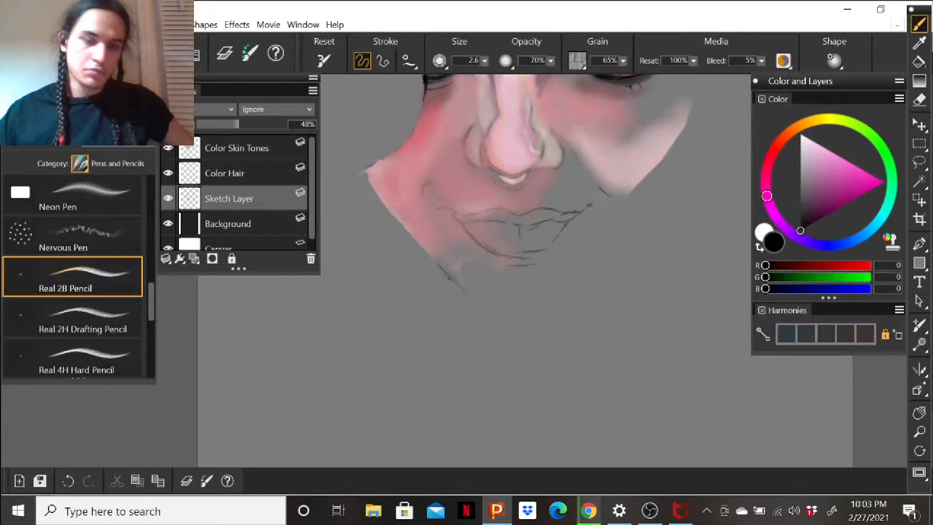
drag(446, 274, 482, 308)
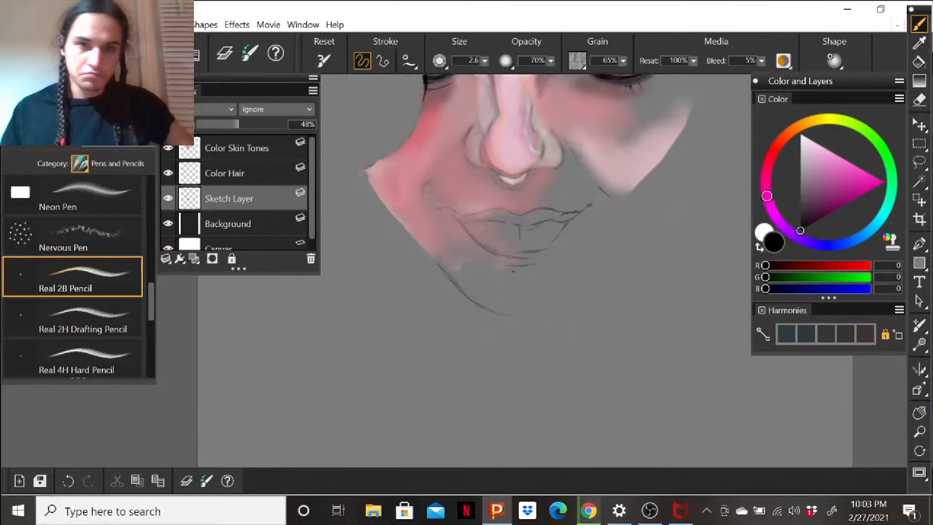
Redraw the crease beneath the lower lip as one thin line and refine the lip's bottom edge.
drag(507, 268, 521, 269)
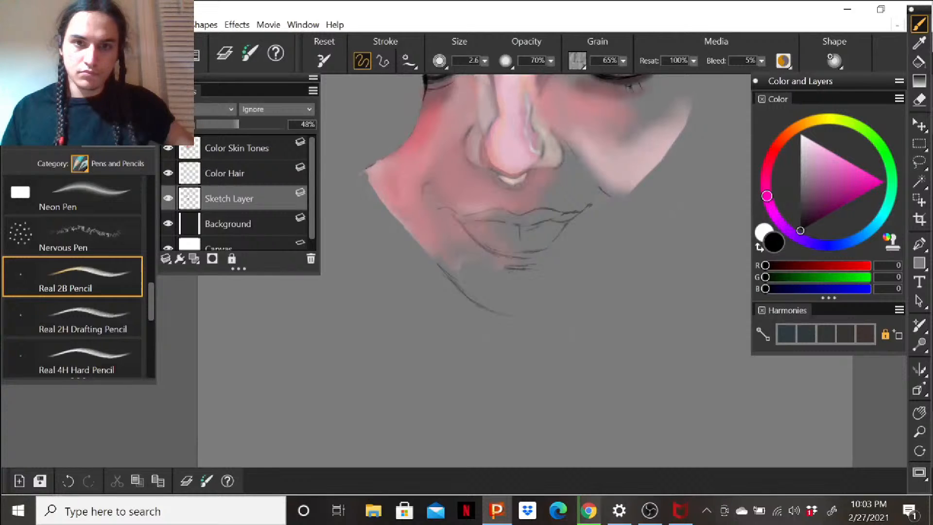
key(n)
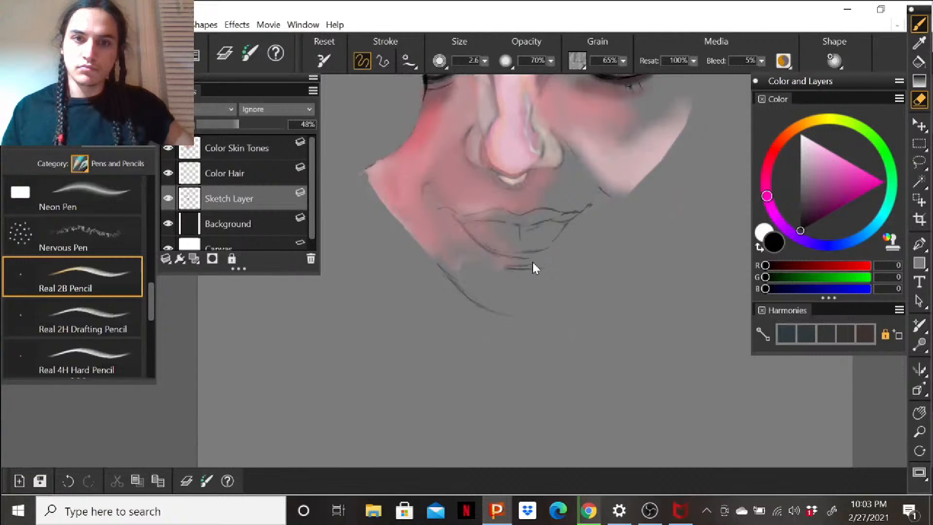
drag(516, 268, 501, 263)
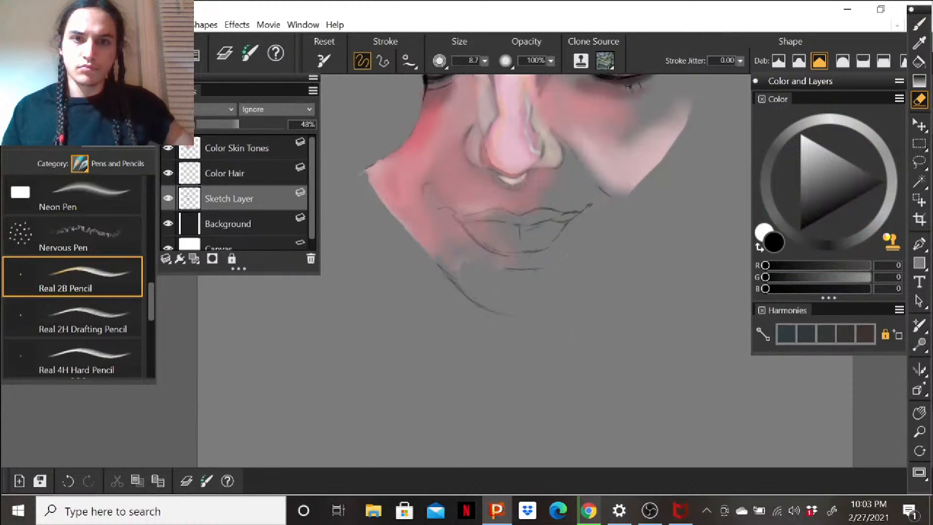
click(920, 24)
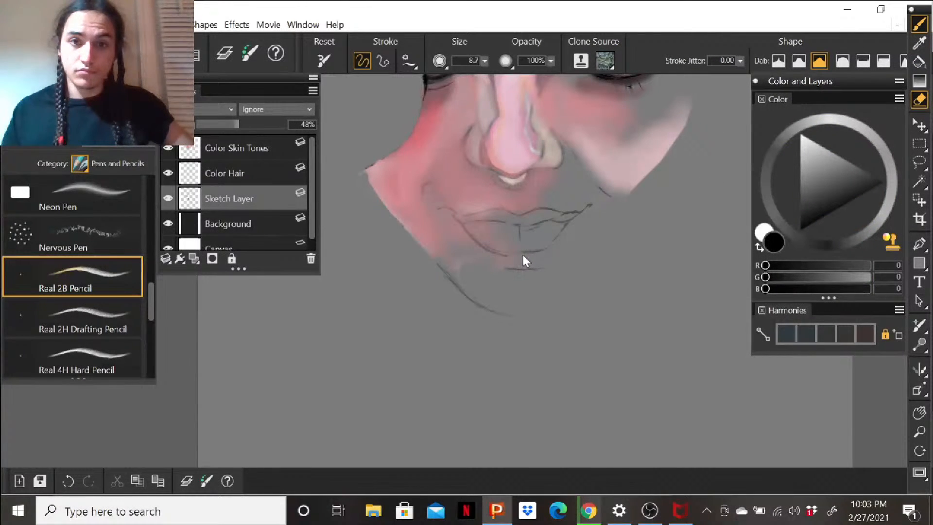
key(b)
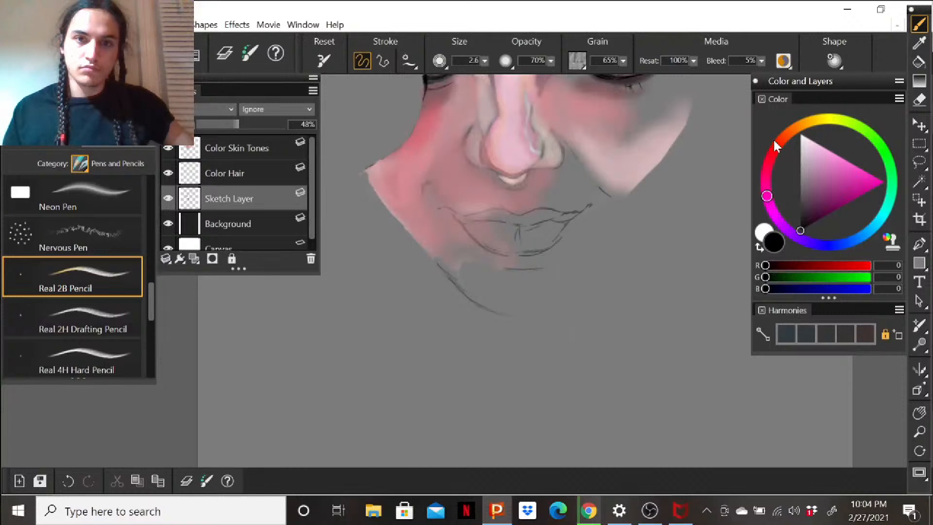
Erase the middle stretch of the lower lip's bottom outline on the Sketch Layer.
click(919, 100)
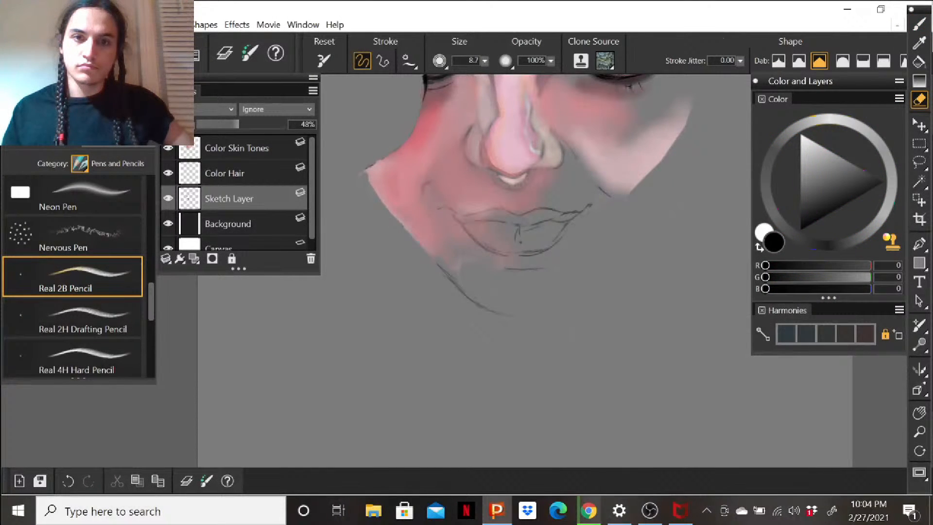
drag(520, 251, 529, 252)
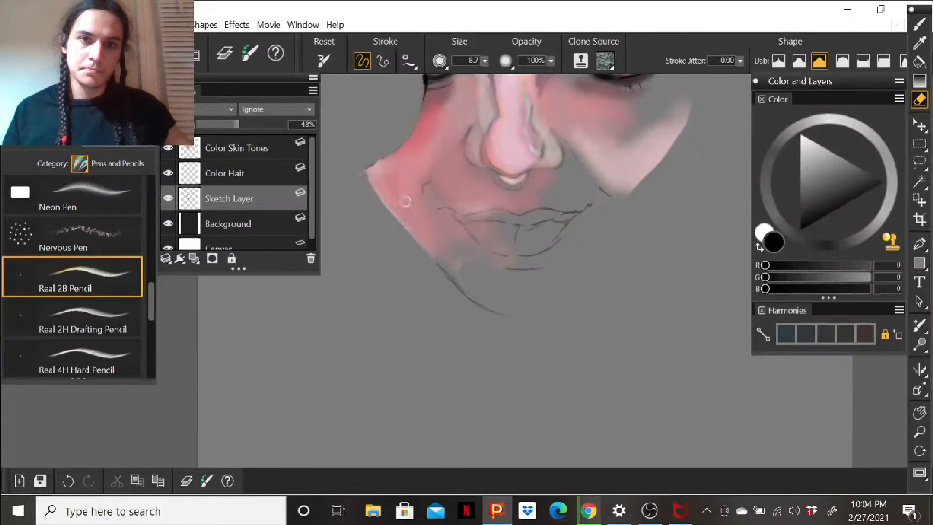
Sketch a thin black pencil contour above the left eyebrow and erase the stray marks near the bridge of the nose.
mouse_move(527, 283)
mouse_down()
mouse_move(466, 417)
mouse_move(467, 373)
mouse_move(475, 431)
mouse_move(468, 372)
mouse_up()
click(919, 25)
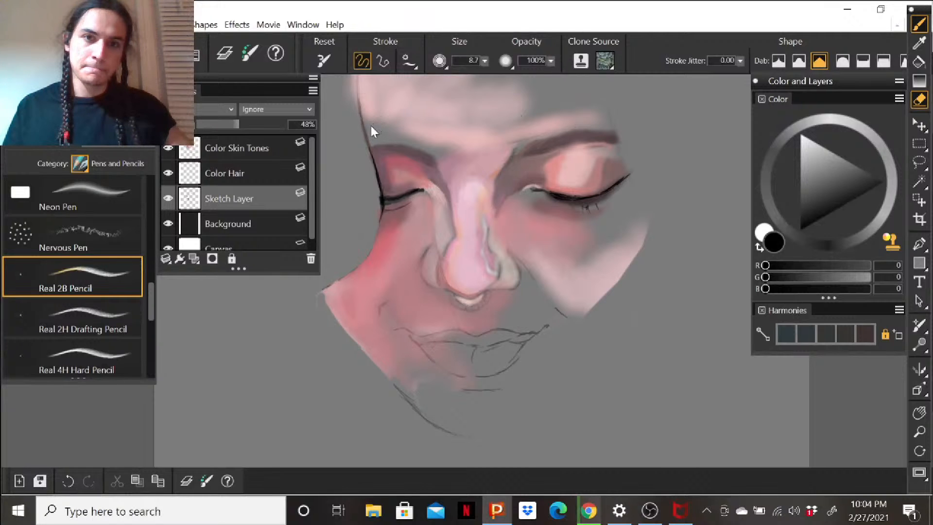
key(n)
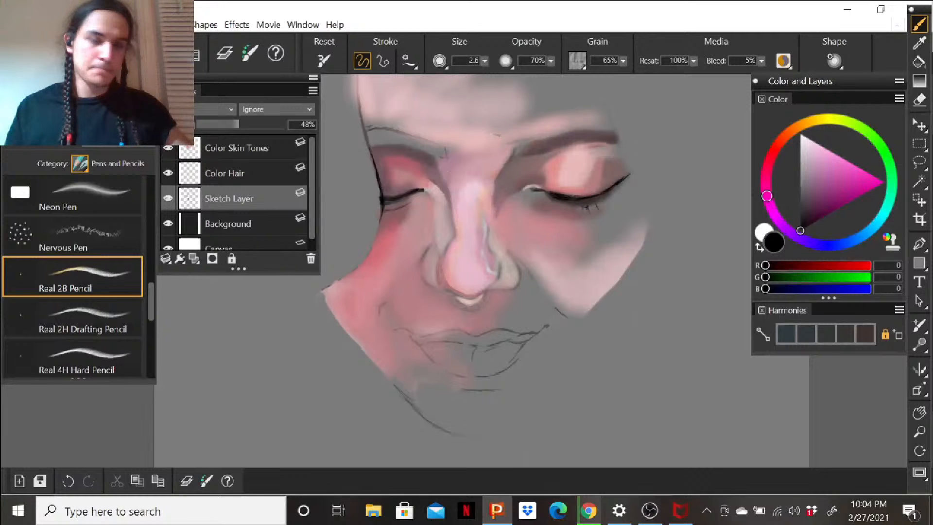
click(920, 100)
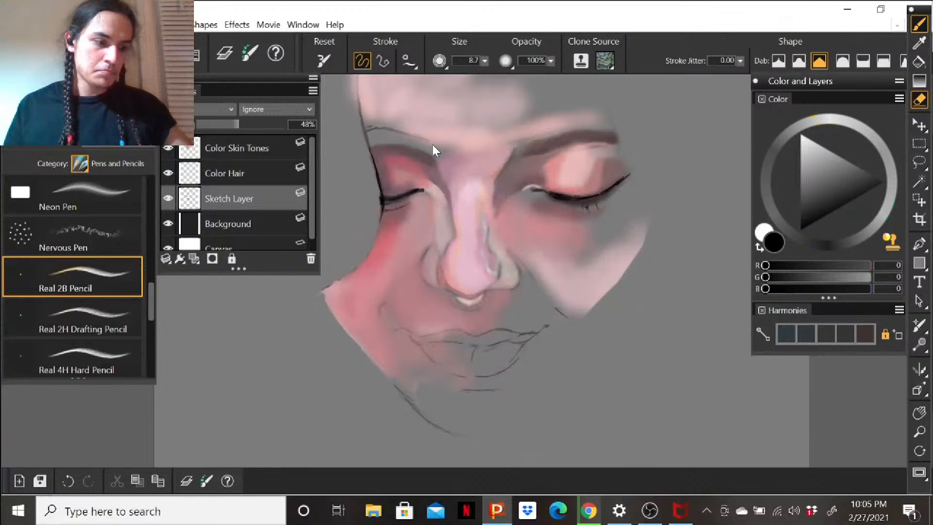
Extend the crease under the lower lip and sketch the jawline around the chin and up toward the right cheek in black pencil.
key(b)
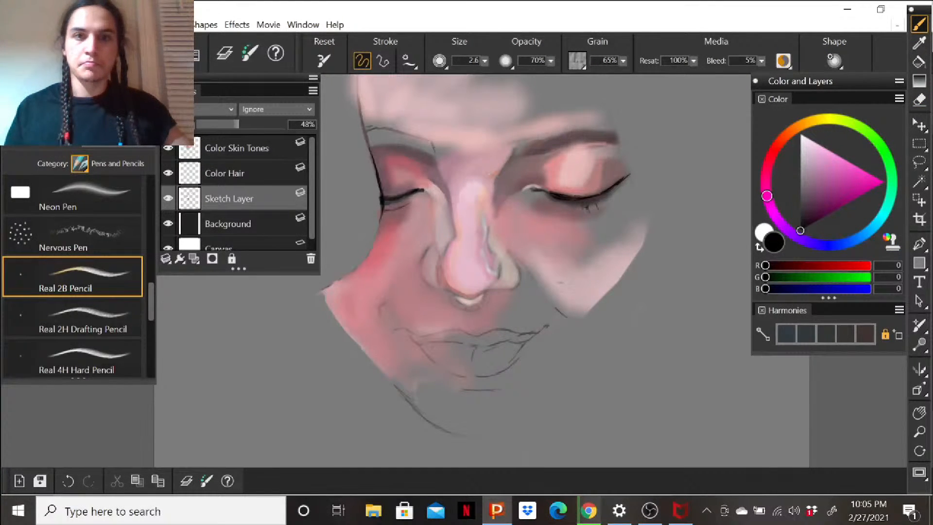
drag(541, 377, 526, 318)
drag(521, 362, 489, 335)
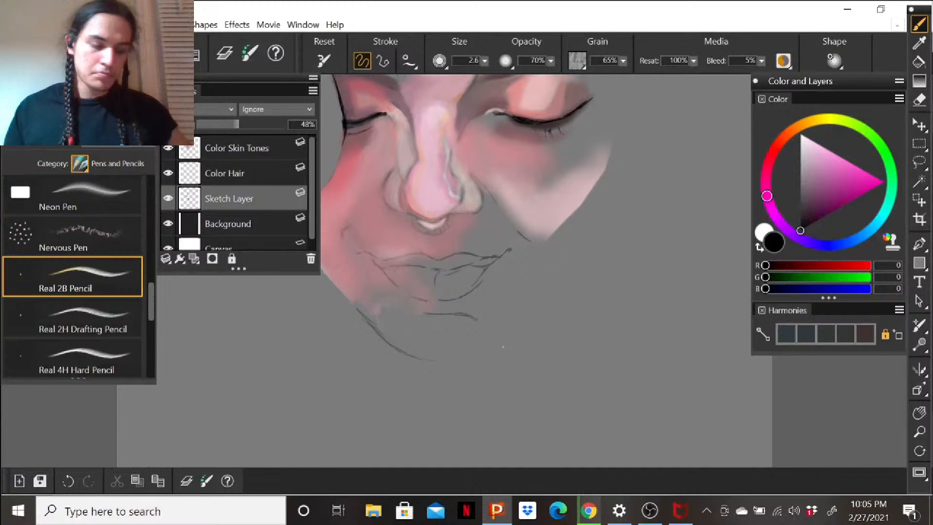
drag(485, 341, 508, 323)
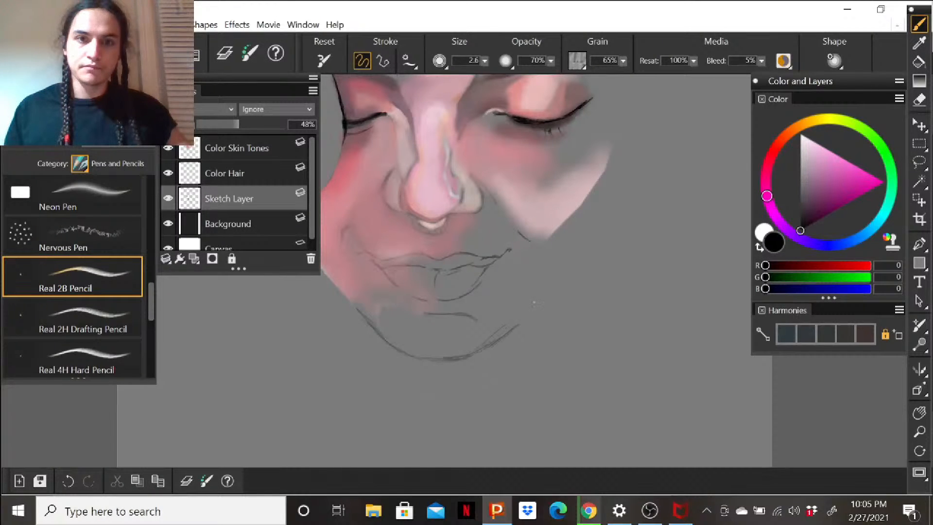
drag(517, 320, 568, 270)
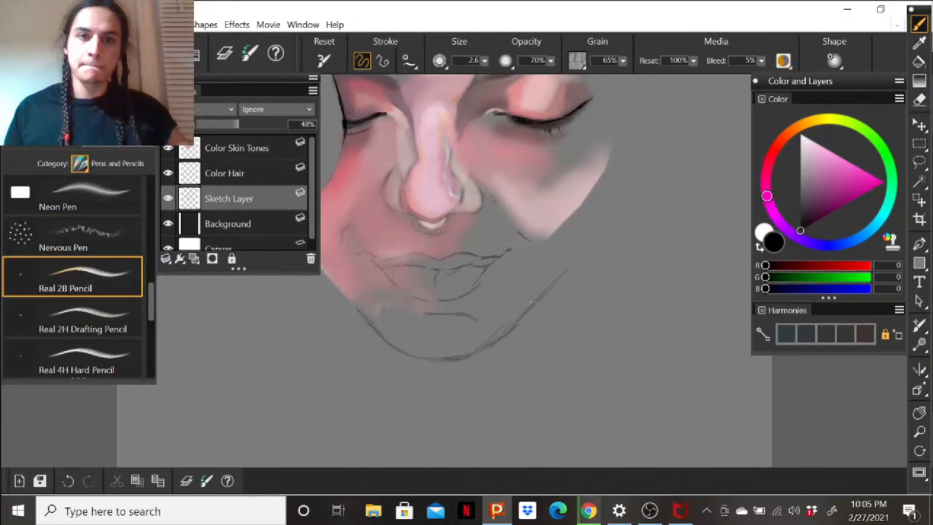
drag(566, 270, 620, 222)
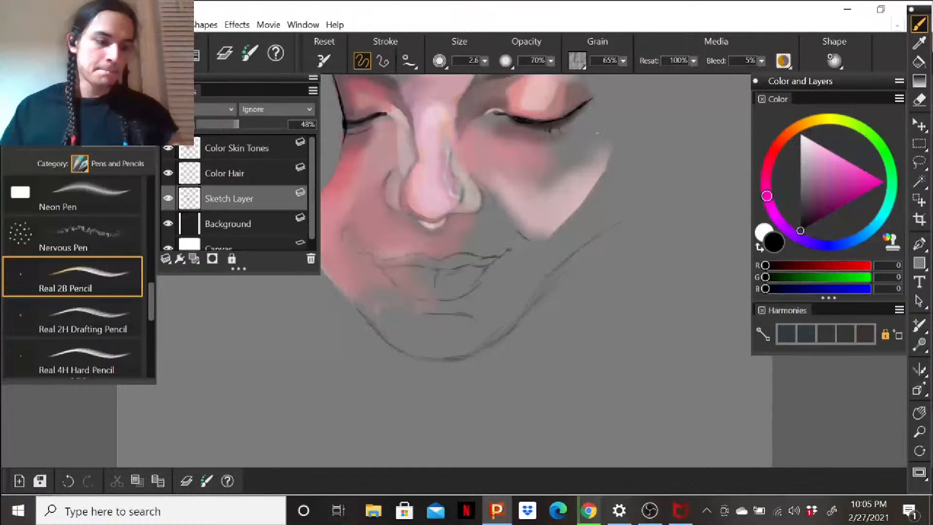
Sketch faint black pencil contour lines from the right eye's outer corner down across the right cheek.
drag(592, 101, 601, 137)
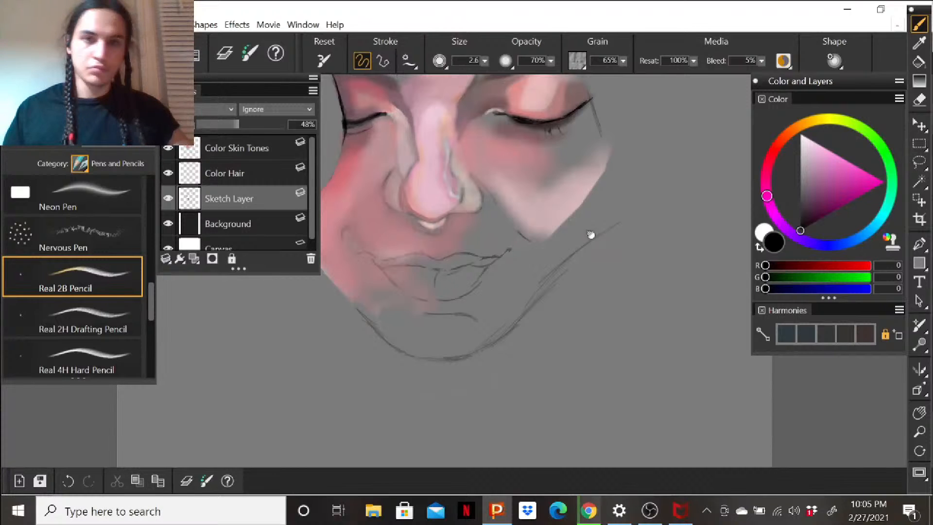
drag(556, 220, 583, 276)
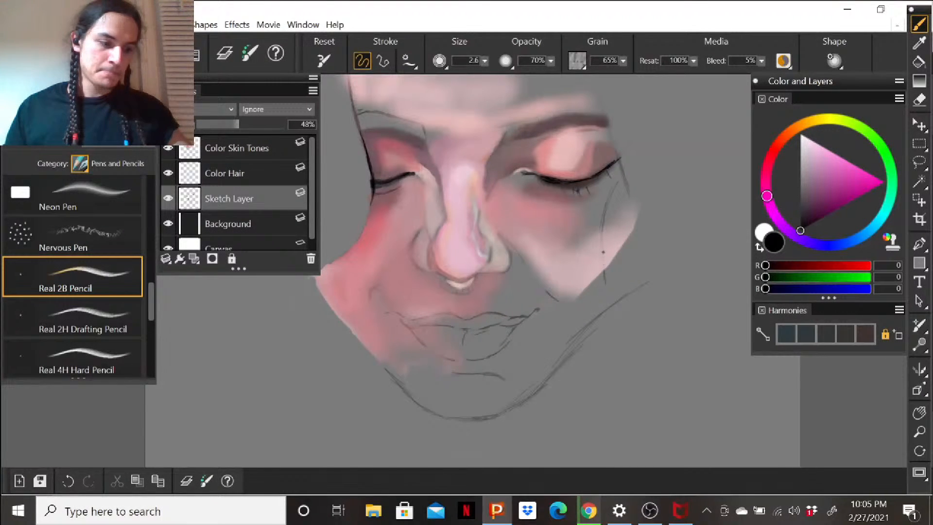
drag(606, 266, 612, 281)
Try a tighter right jawline with repeated pencil strokes from the cheek past the mouth corner to the chin.
drag(568, 343, 608, 294)
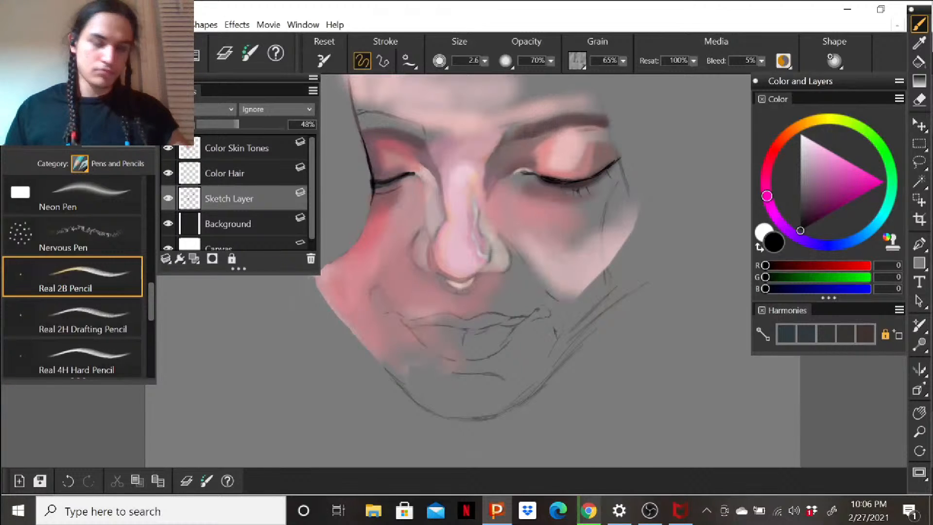
drag(555, 340, 569, 331)
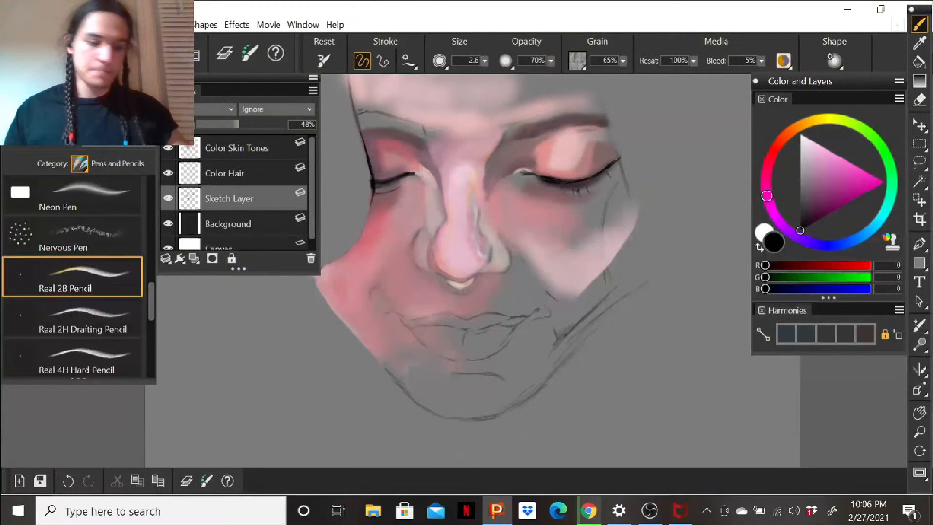
mouse_move(547, 370)
mouse_down()
mouse_move(553, 358)
mouse_move(530, 391)
mouse_up()
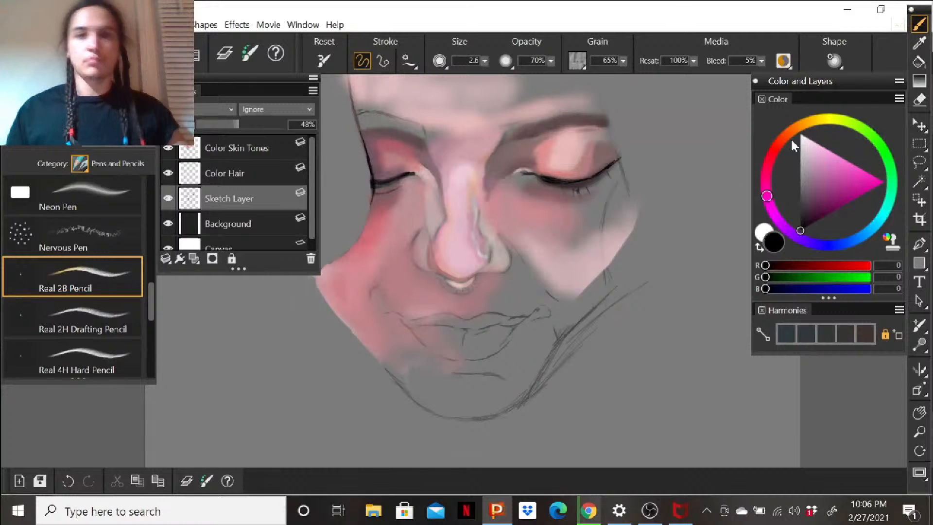
Erase the right jawline strokes between the chin and the right cheek.
click(920, 100)
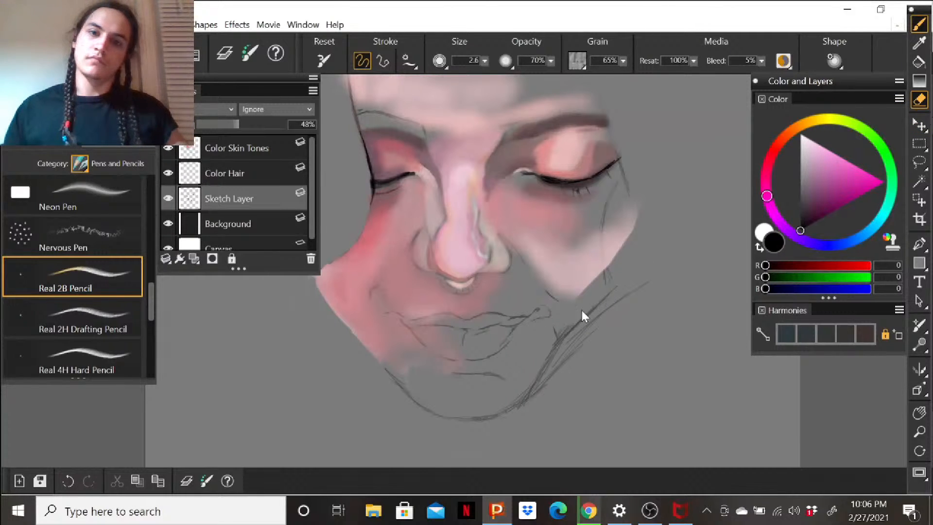
mouse_move(559, 335)
mouse_down()
mouse_move(612, 304)
mouse_move(540, 377)
mouse_move(552, 379)
mouse_up()
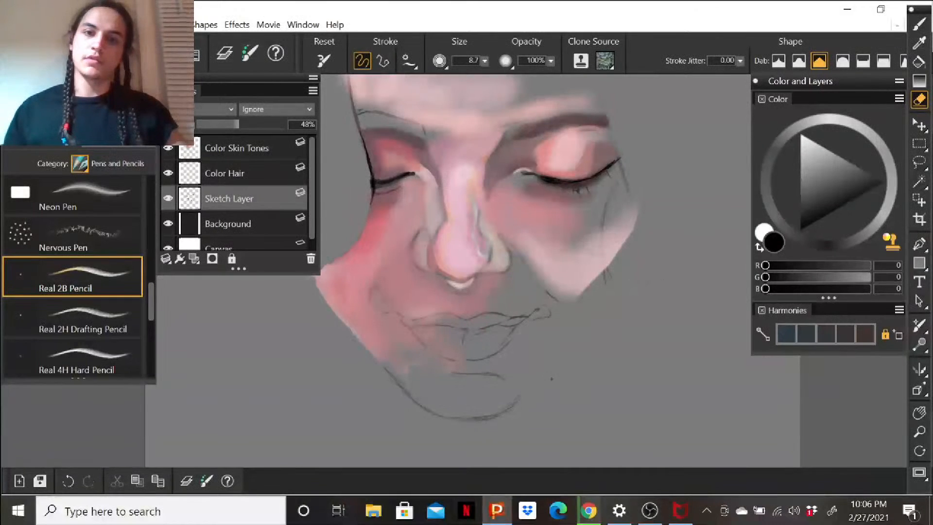
Redraw the right jawline in black pencil from the chin up to the cheek, and strengthen the left jaw and lower-lip crease.
mouse_move(662, 266)
mouse_down()
mouse_move(704, 377)
mouse_move(665, 250)
mouse_up()
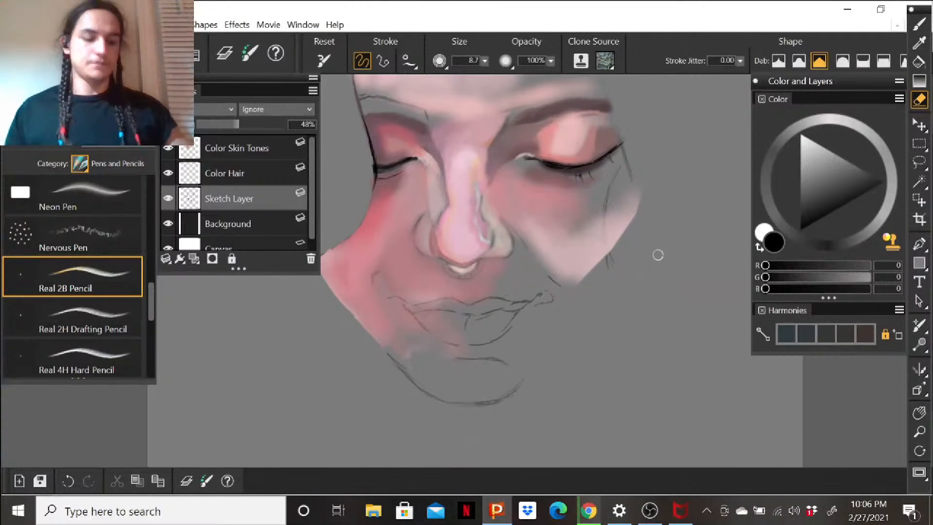
key(ctrl+minus)
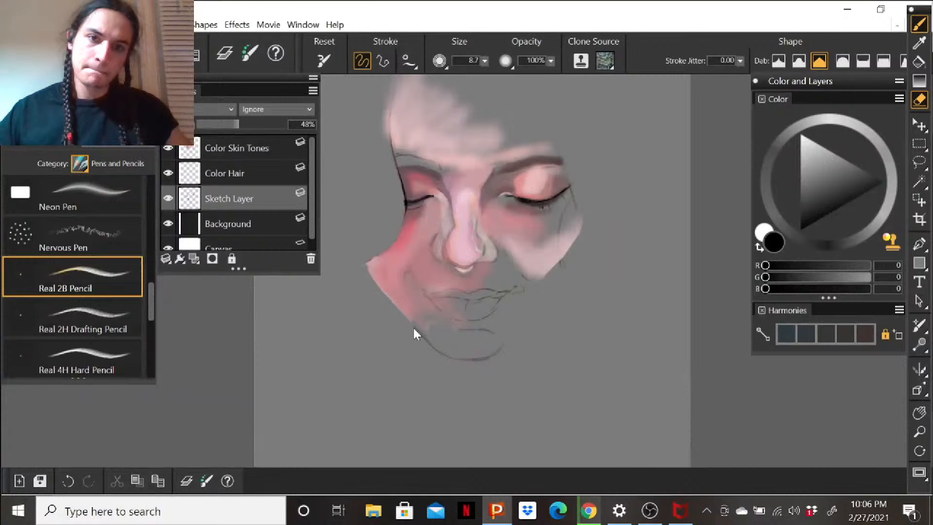
key(b)
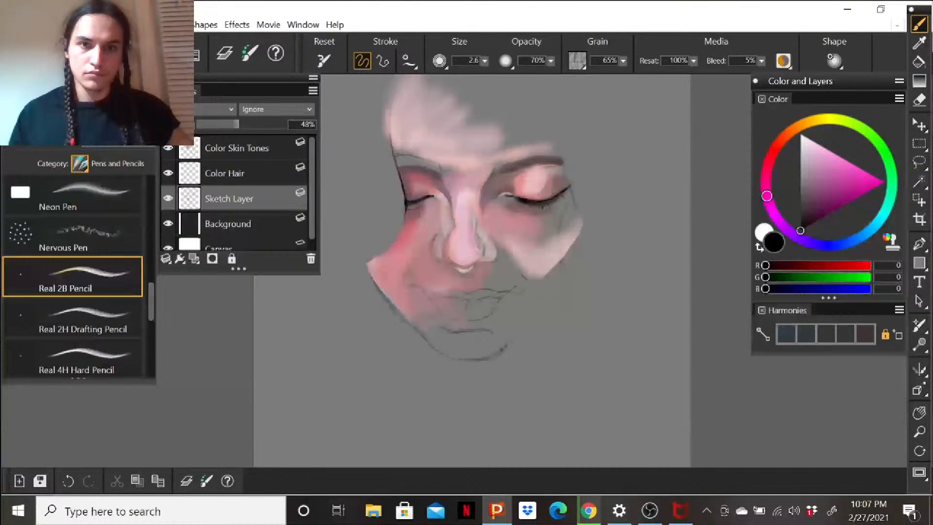
drag(430, 295, 453, 316)
mouse_move(497, 292)
mouse_down()
mouse_move(524, 290)
mouse_move(497, 358)
mouse_up()
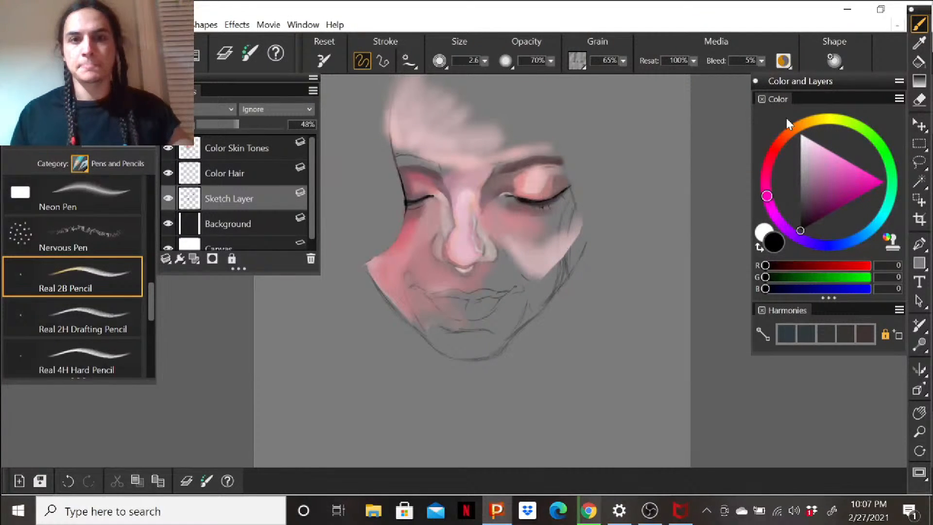
Erase the stray pencil lines over and outside the right cheek to leave a single slimmer contour.
click(920, 100)
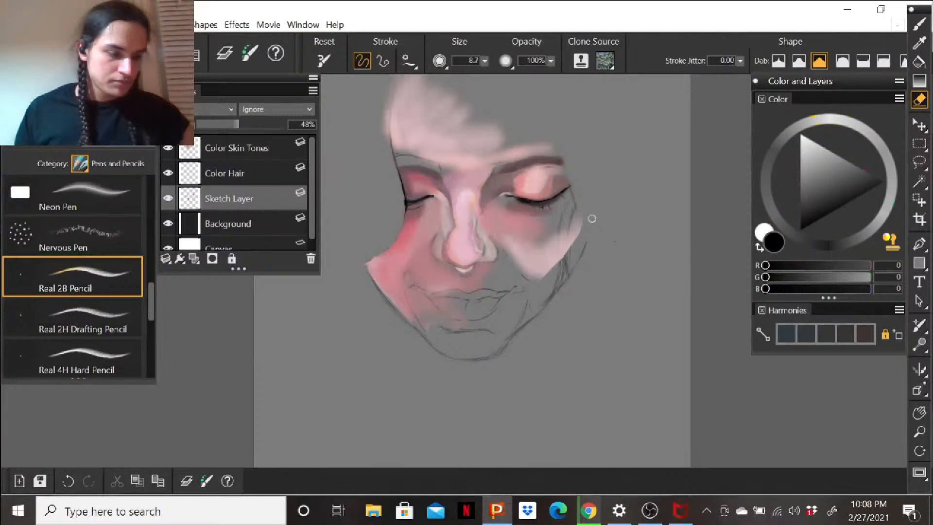
mouse_move(560, 214)
mouse_down()
mouse_move(559, 255)
mouse_move(583, 265)
mouse_move(558, 293)
mouse_up()
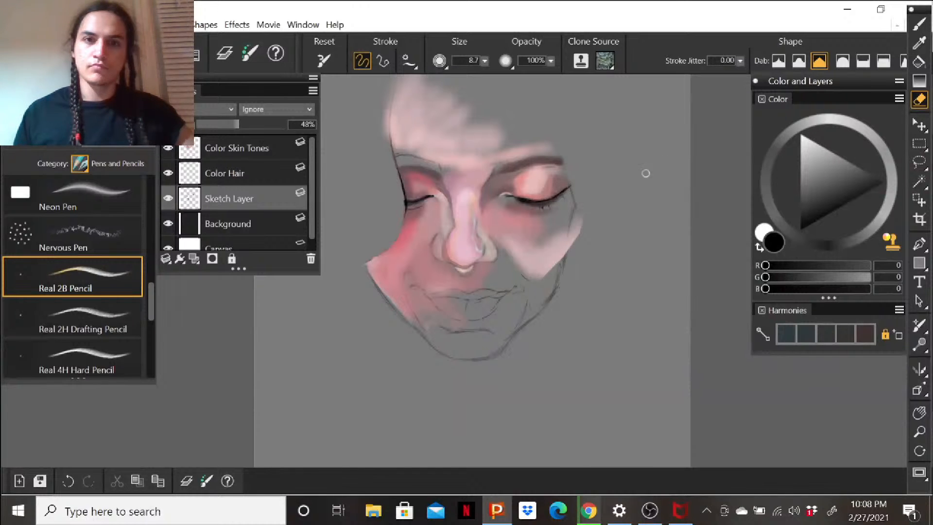
Make the Color Skin Tones layer active for painting around the eyes.
drag(560, 218, 544, 342)
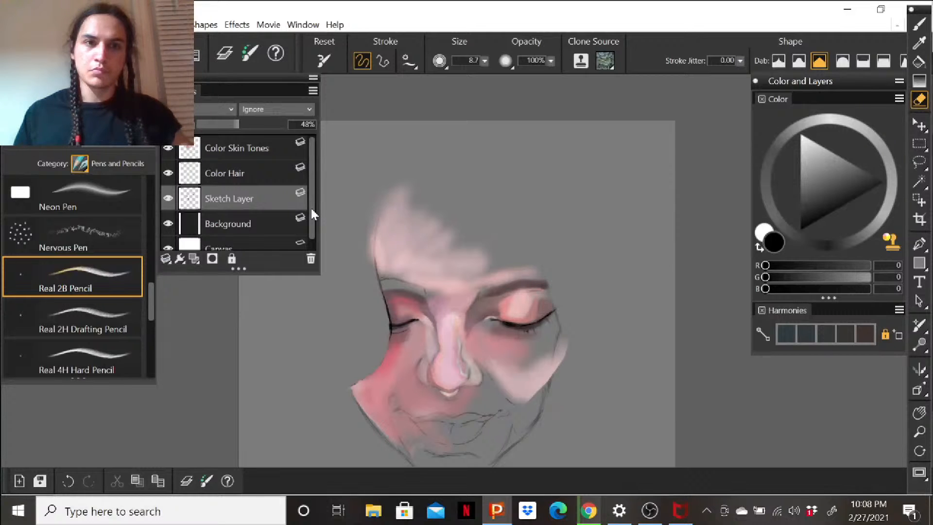
click(270, 152)
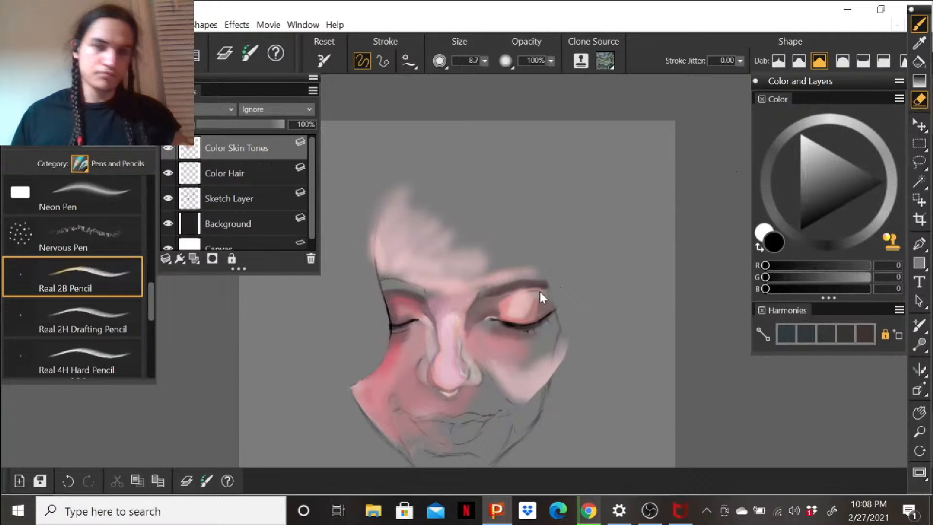
key(b)
drag(517, 296, 544, 304)
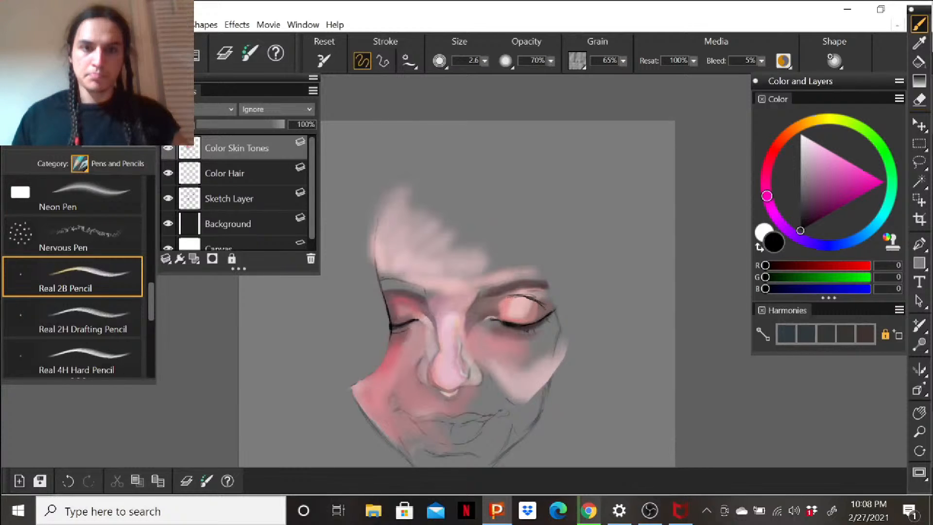
key(ctrl+z)
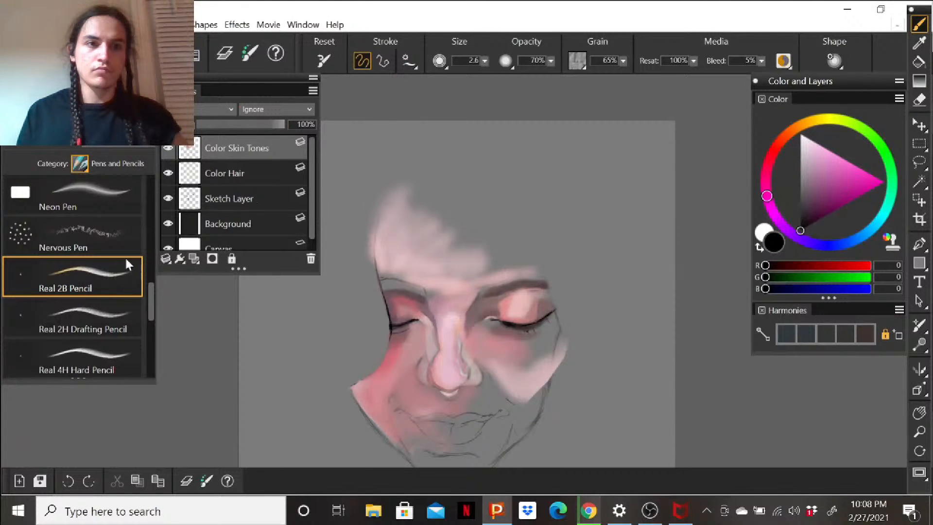
Switch to an airbrush at 5% opacity and shade the right upper eyelid with muted pink, RGB 193, 123, 140.
click(117, 164)
drag(229, 388, 237, 180)
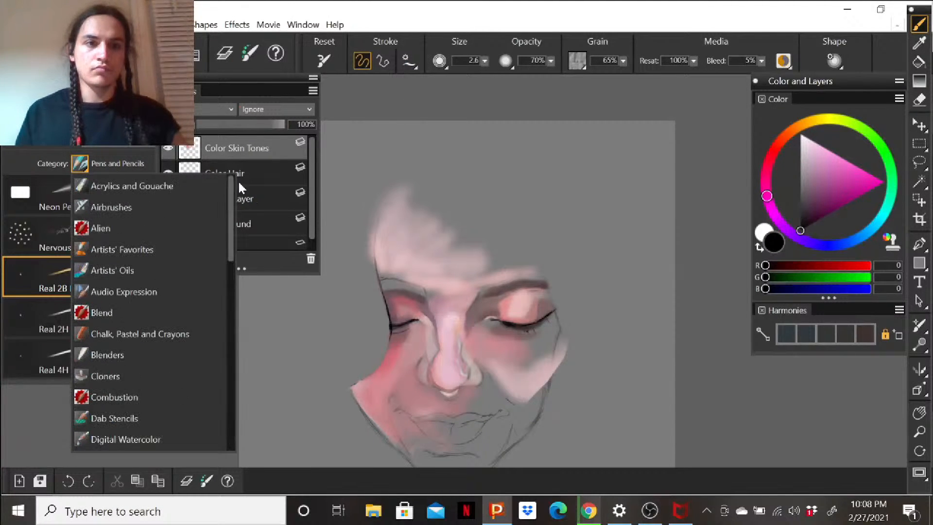
click(135, 205)
drag(533, 296, 505, 297)
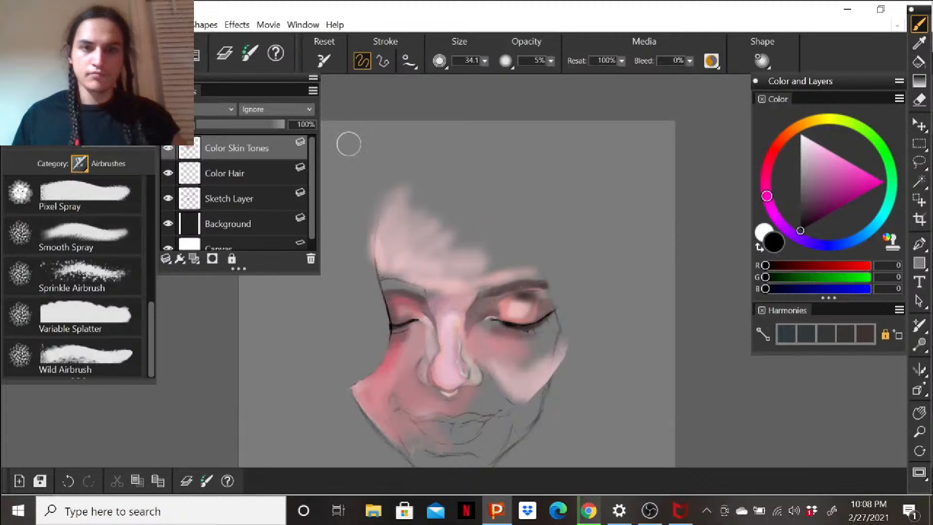
click(768, 165)
click(824, 170)
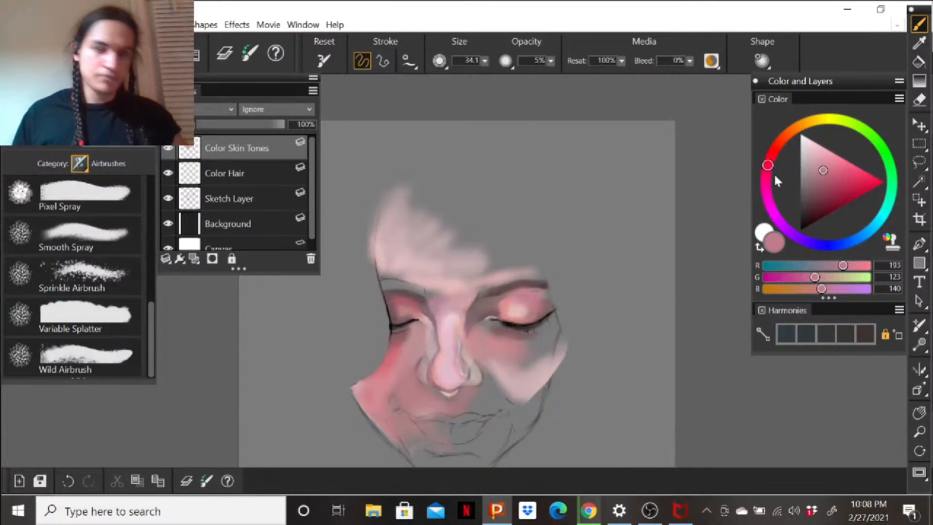
Deepen the right eyelid's crease and outer corner with dark brownish grey, RGB 97, 77, 82, using a 9.7 airbrush size.
click(808, 197)
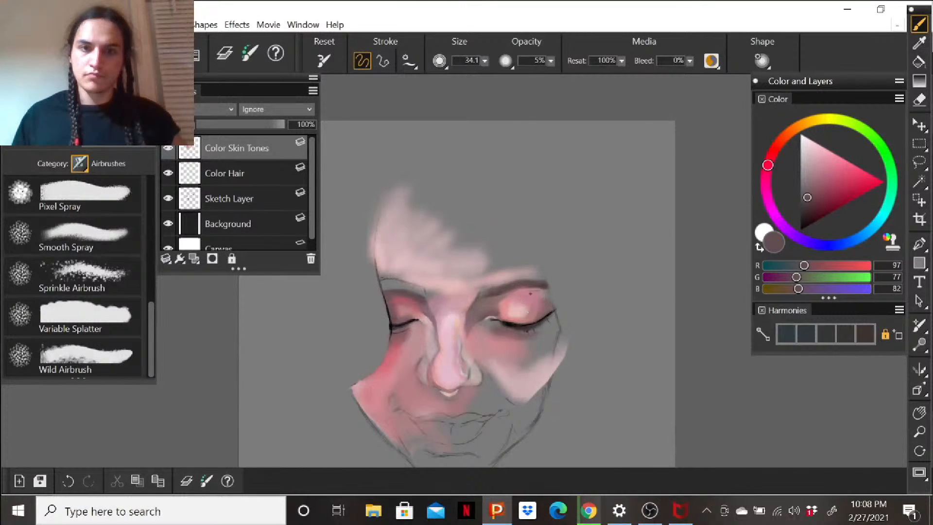
click(485, 61)
click(462, 77)
click(556, 312)
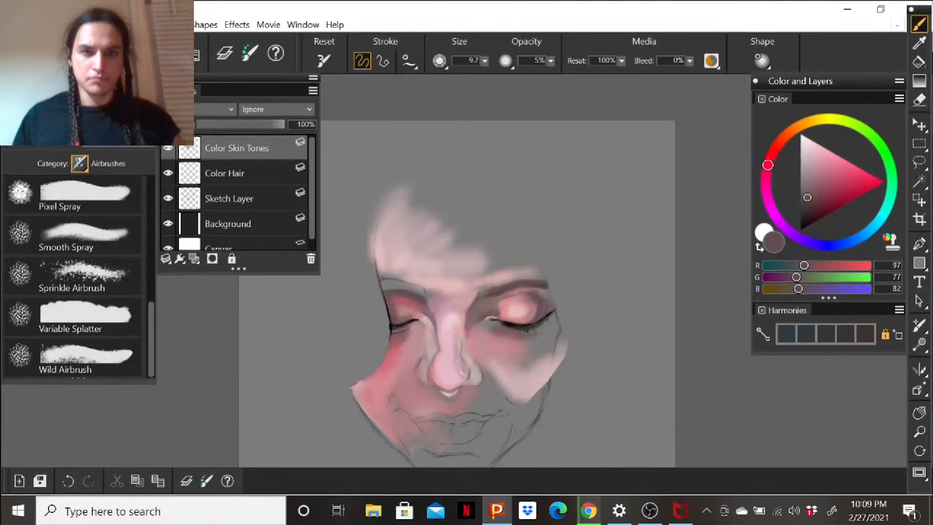
Airbrush light pink, RGB 204, 150, 163, beneath the outer right eyebrow and erase the brow's outer end to a cleaner edge.
click(818, 164)
mouse_move(531, 291)
mouse_down()
mouse_move(542, 295)
mouse_move(526, 292)
mouse_up()
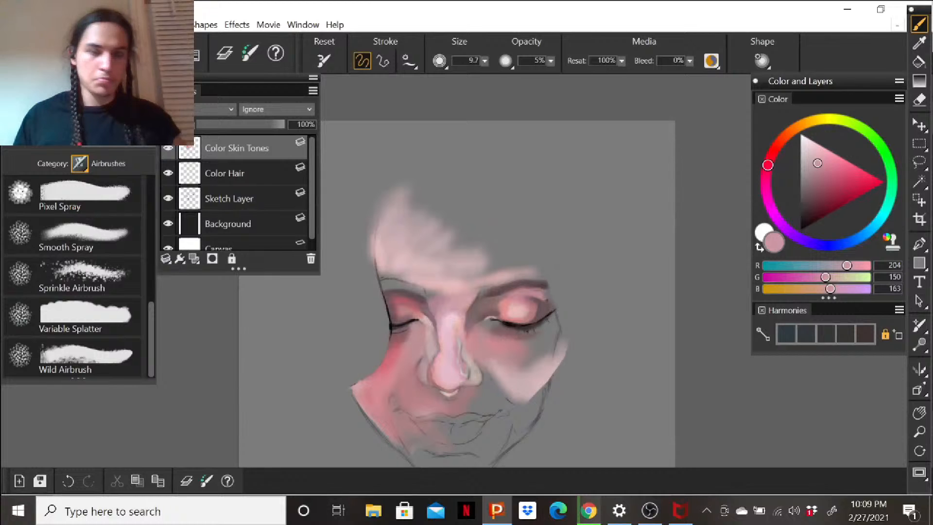
drag(534, 289, 542, 295)
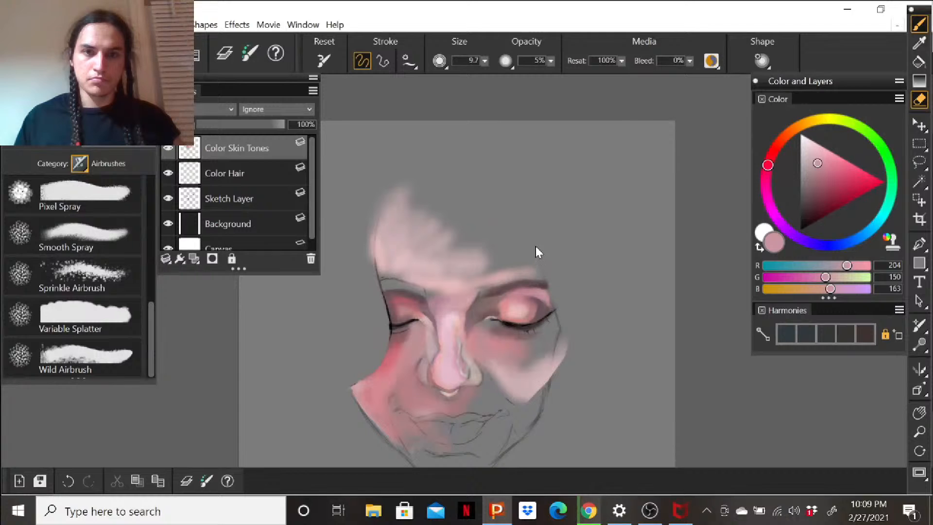
drag(539, 264, 547, 294)
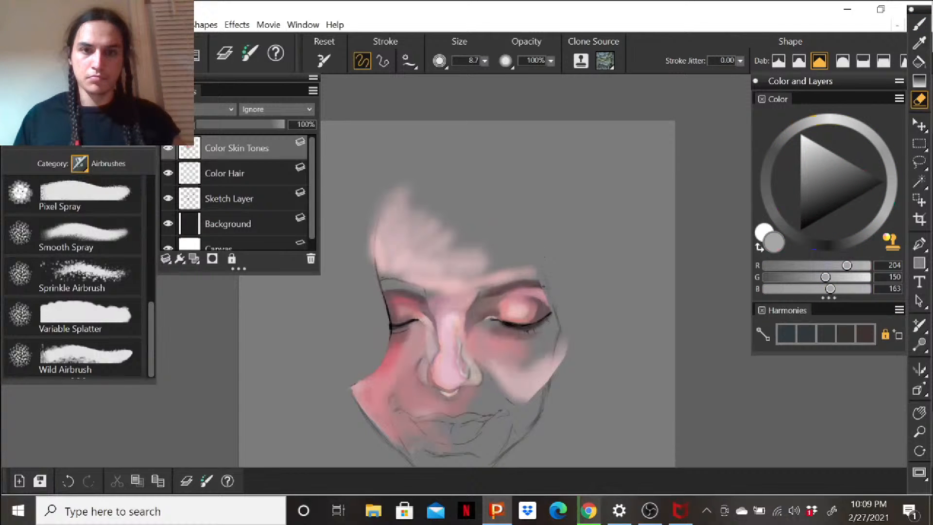
Erase the skin colour spilling past the face outline along the right temple and cheek.
drag(563, 328, 562, 359)
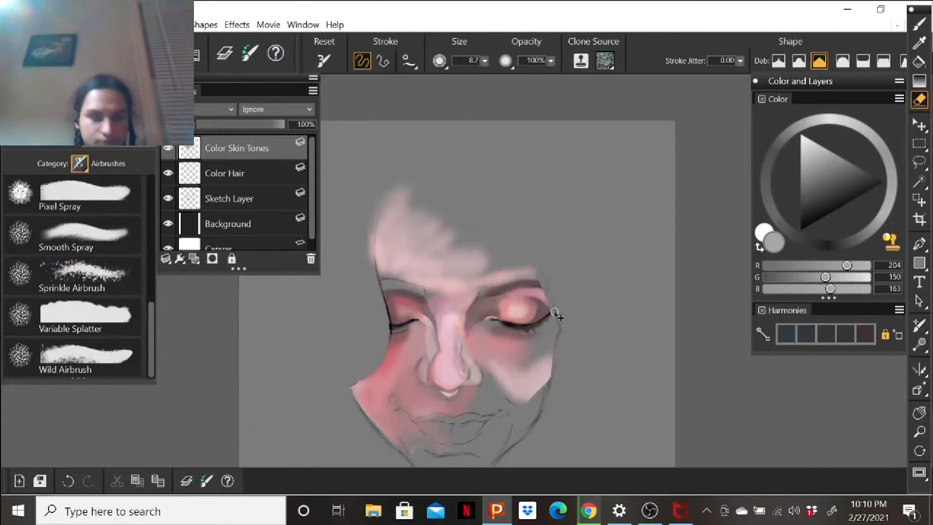
key(ctrl+minus)
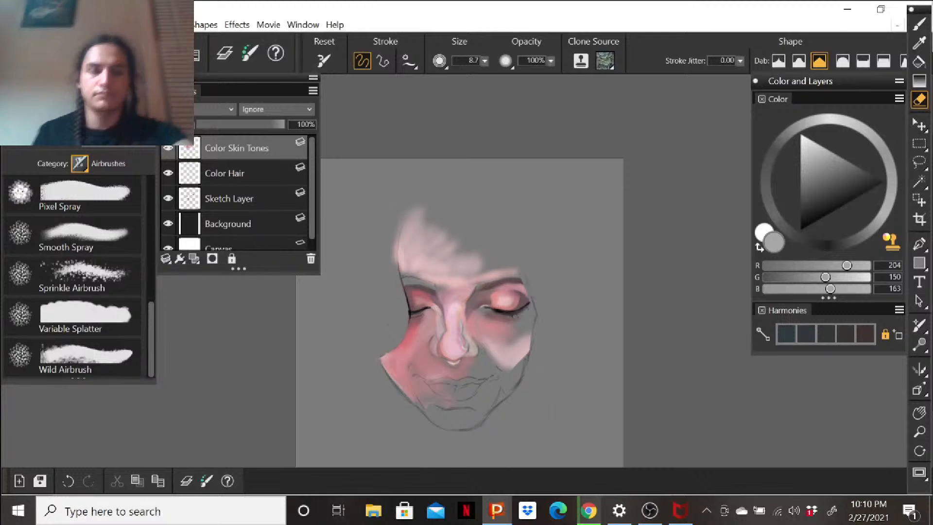
key(ctrl+minus)
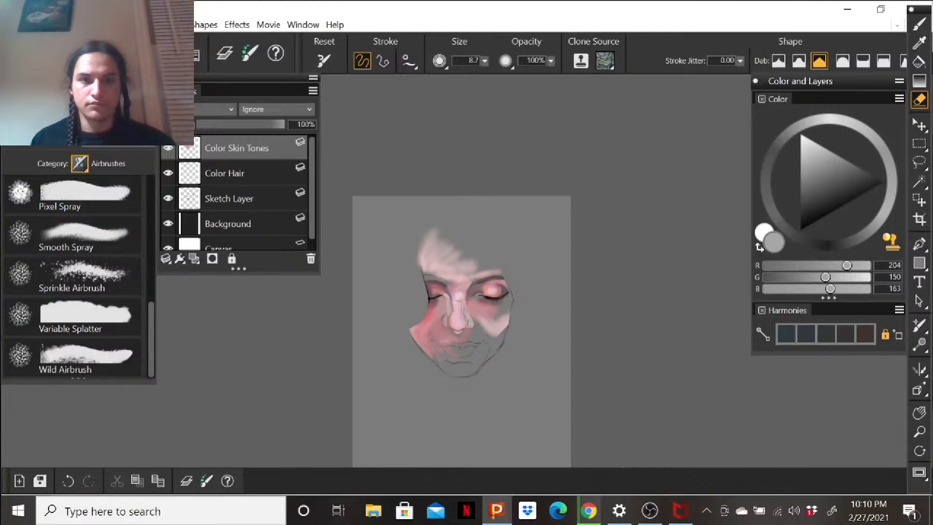
Outline the forehead's sides and hairline above the brows with the 9.7 airbrush in light pink, RGB 204, 150, 163.
mouse_move(453, 365)
mouse_down()
mouse_move(506, 252)
mouse_move(511, 277)
mouse_move(481, 327)
mouse_up()
key(ctrl+plus)
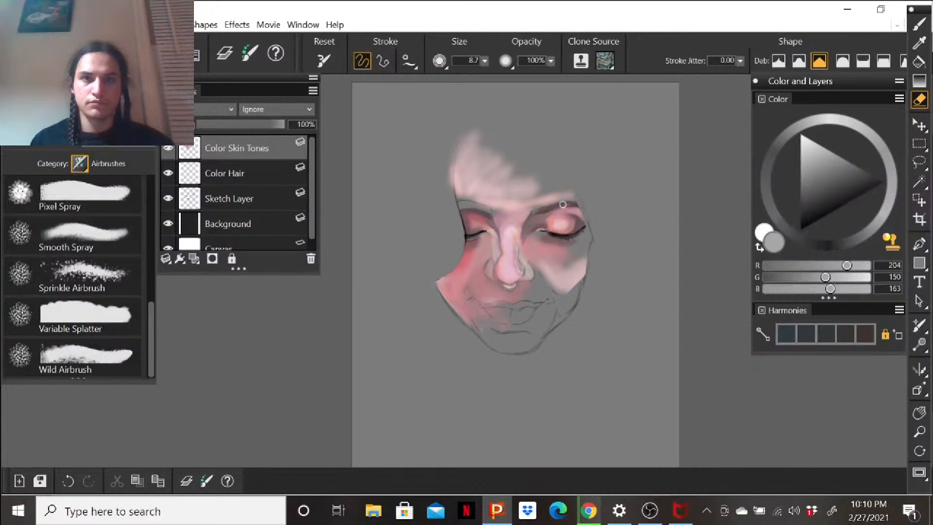
click(919, 413)
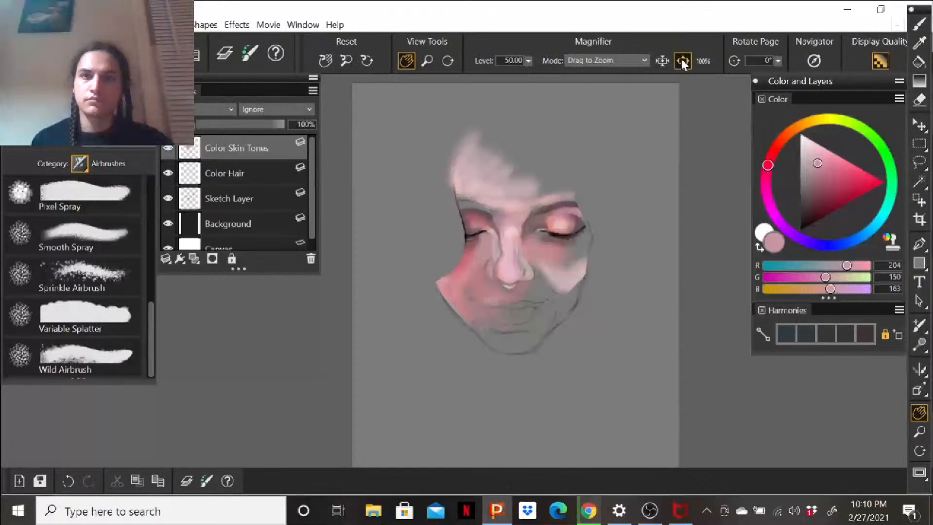
click(683, 62)
drag(552, 153, 579, 158)
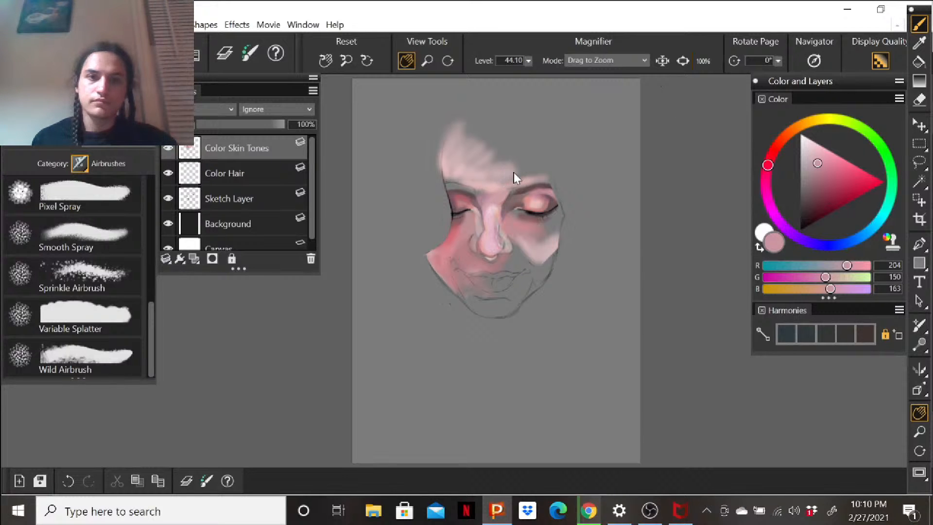
key(b)
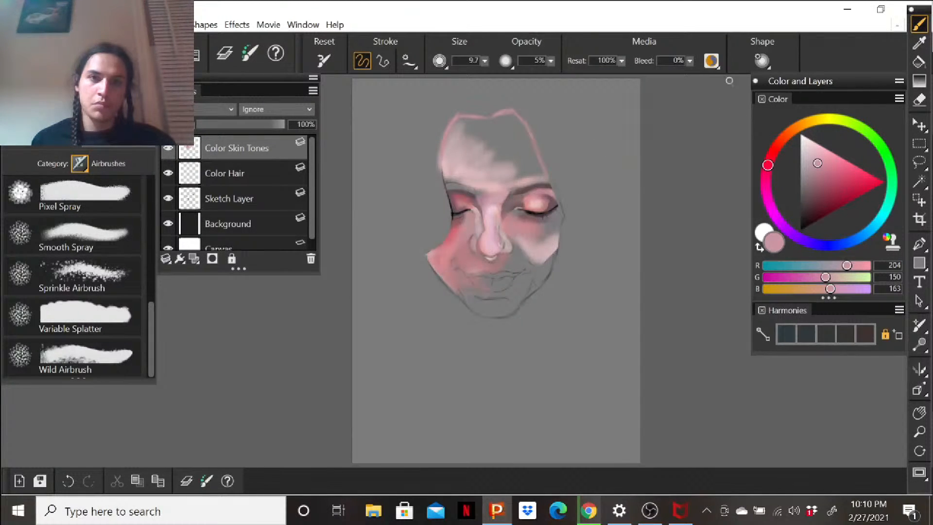
Enlarge the airbrush to 43.5 and fill the right side of the forehead with pink, RGB 236, 168, 184.
click(815, 146)
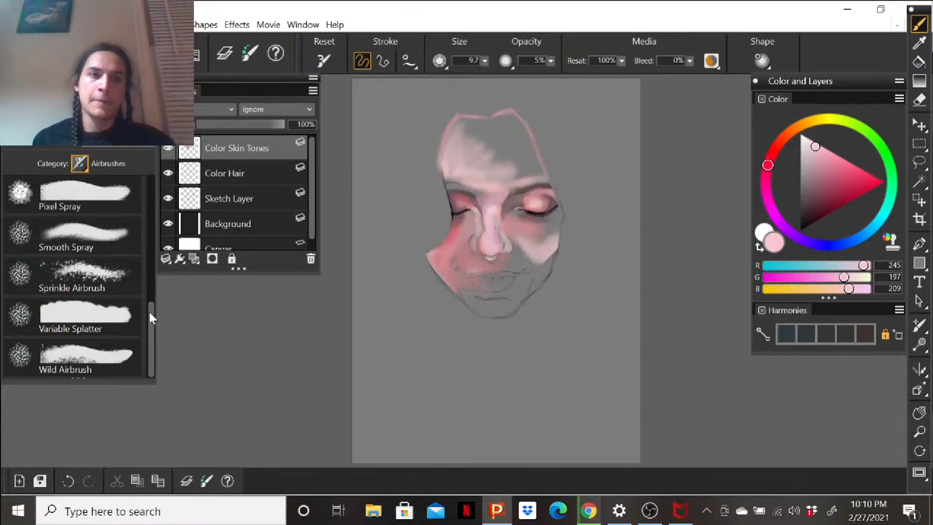
drag(152, 318, 160, 202)
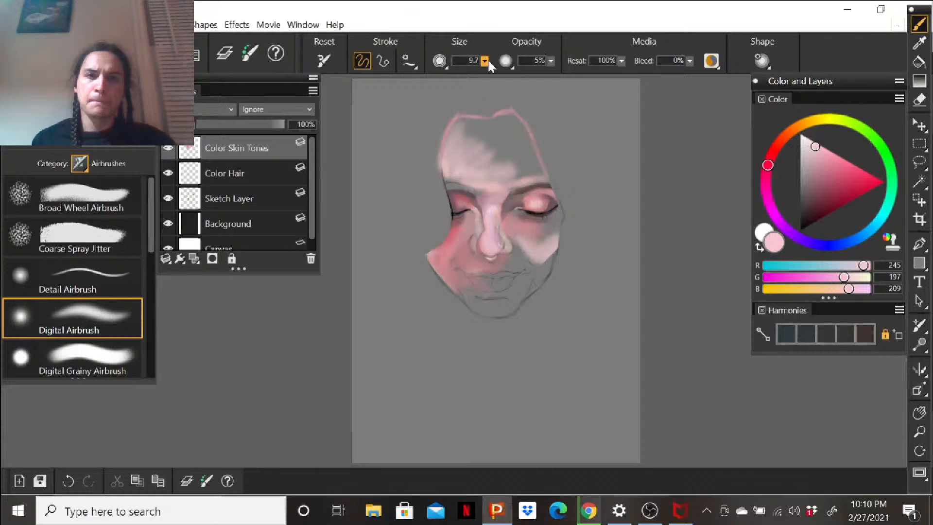
click(485, 61)
drag(477, 74, 497, 75)
click(821, 156)
click(821, 153)
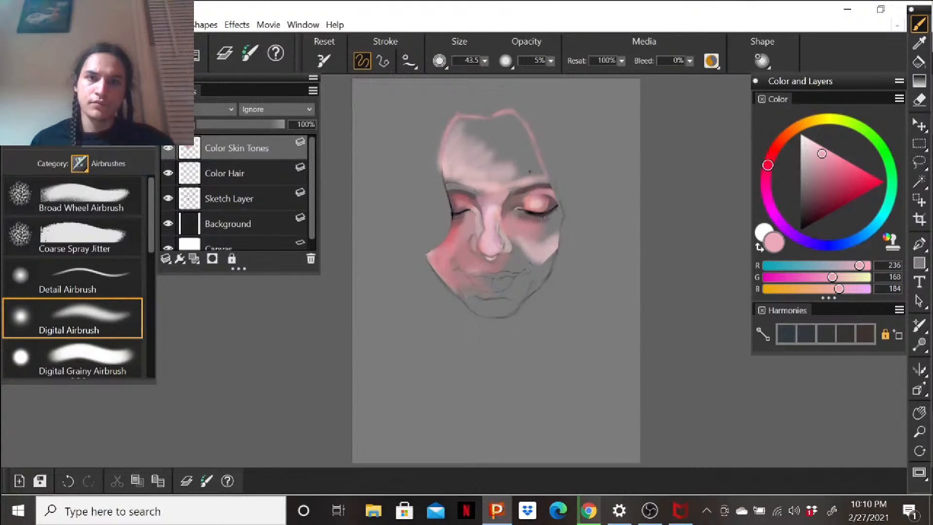
mouse_move(534, 165)
mouse_down()
mouse_move(521, 131)
mouse_move(541, 174)
mouse_move(524, 133)
mouse_move(497, 117)
mouse_move(520, 125)
mouse_move(537, 154)
mouse_move(540, 166)
mouse_move(508, 134)
mouse_move(529, 180)
mouse_move(527, 160)
mouse_move(525, 175)
mouse_move(548, 179)
mouse_move(531, 140)
mouse_move(552, 179)
mouse_move(528, 123)
mouse_move(546, 163)
mouse_move(554, 138)
mouse_move(527, 166)
mouse_up()
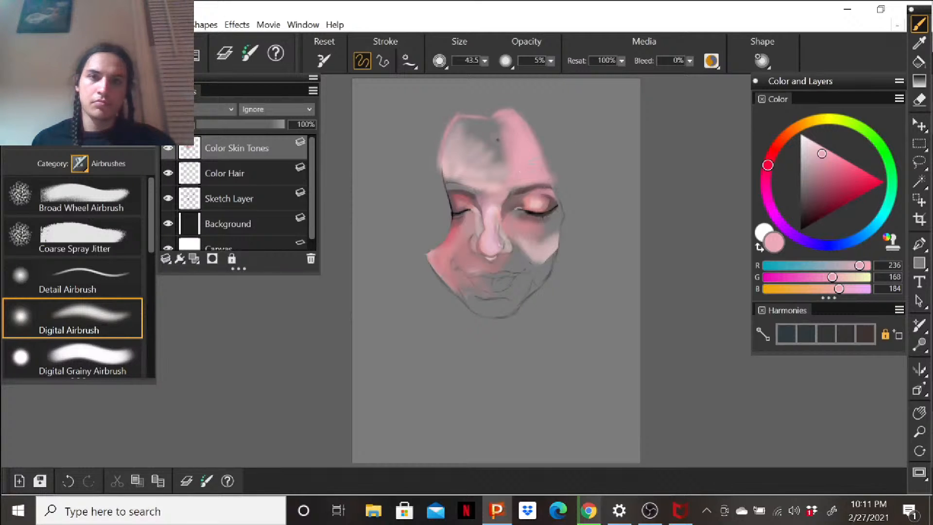
Blend the middle and left of the forehead with paler pinks, RGB 217, 171, 182 and RGB 227, 185, 195.
mouse_move(810, 156)
mouse_down()
mouse_move(818, 150)
mouse_move(816, 158)
mouse_up()
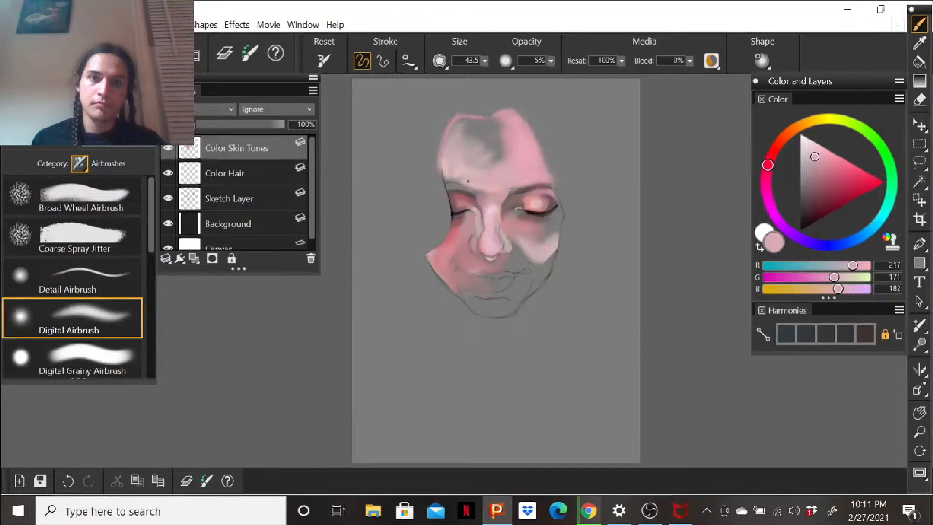
drag(506, 156, 516, 184)
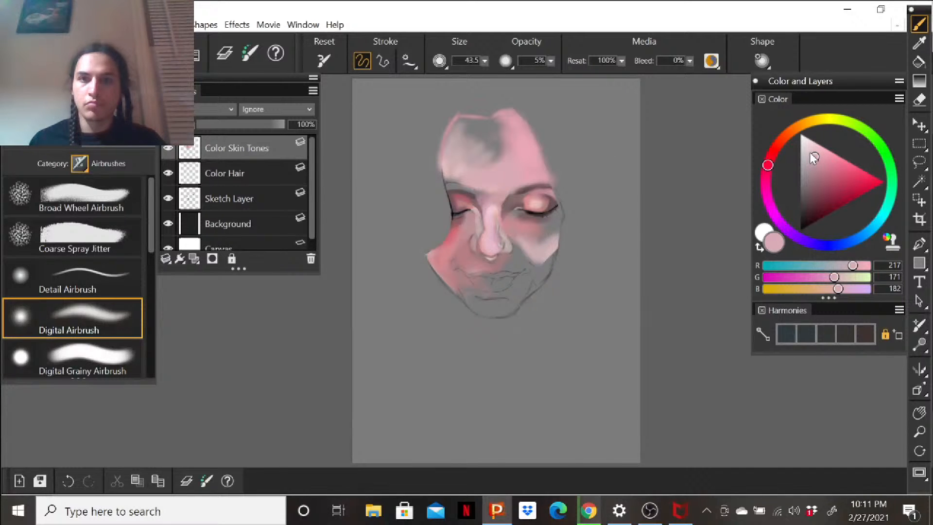
drag(815, 160, 814, 152)
drag(484, 164, 512, 143)
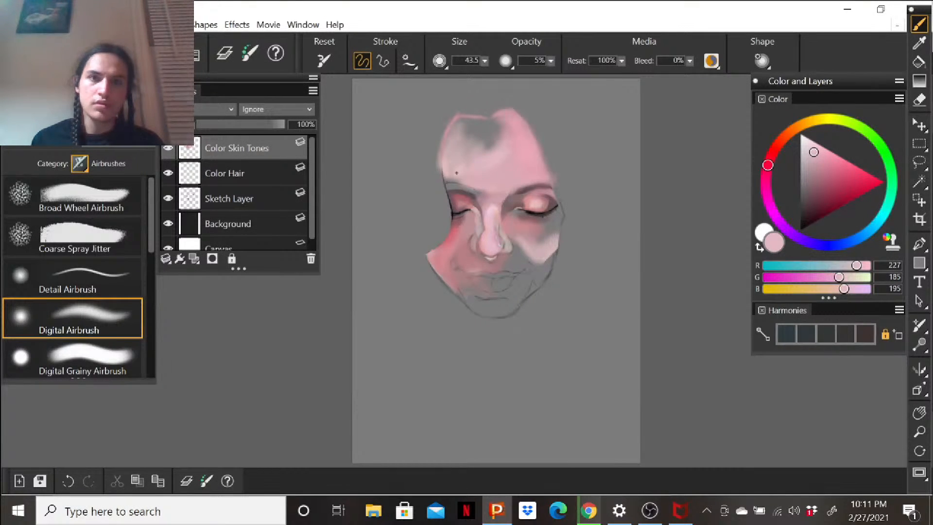
mouse_move(456, 167)
mouse_down()
mouse_move(471, 143)
mouse_move(466, 166)
mouse_up()
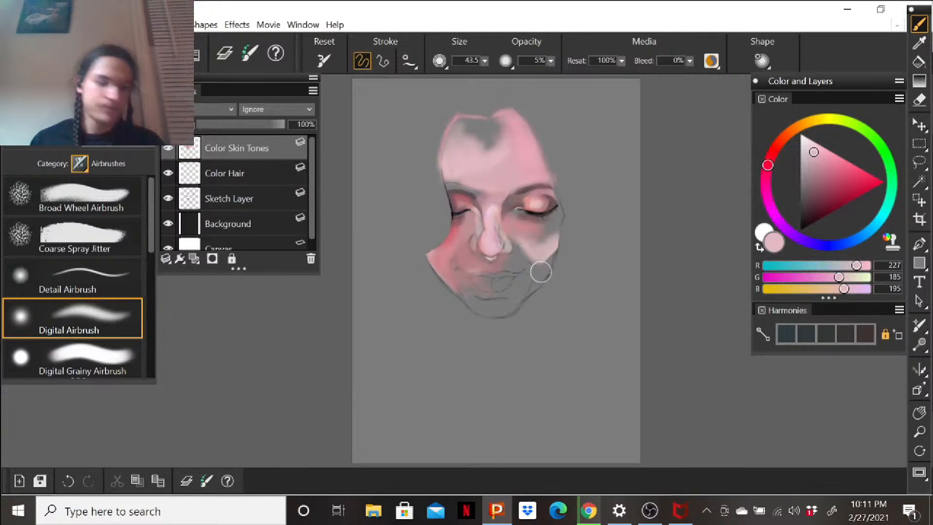
Airbrush pale pink, RGB 227, 185, 195, onto the chin and right cheek and over the forehead's remaining grey gap.
drag(494, 305, 499, 311)
drag(547, 228, 534, 238)
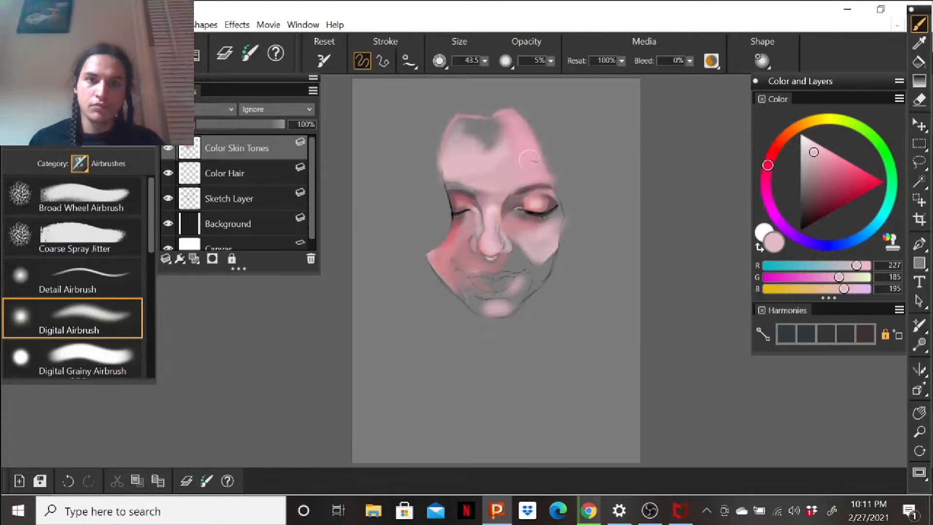
mouse_move(488, 132)
mouse_down()
mouse_move(498, 153)
mouse_move(501, 121)
mouse_move(458, 133)
mouse_move(488, 125)
mouse_up()
drag(443, 152, 469, 119)
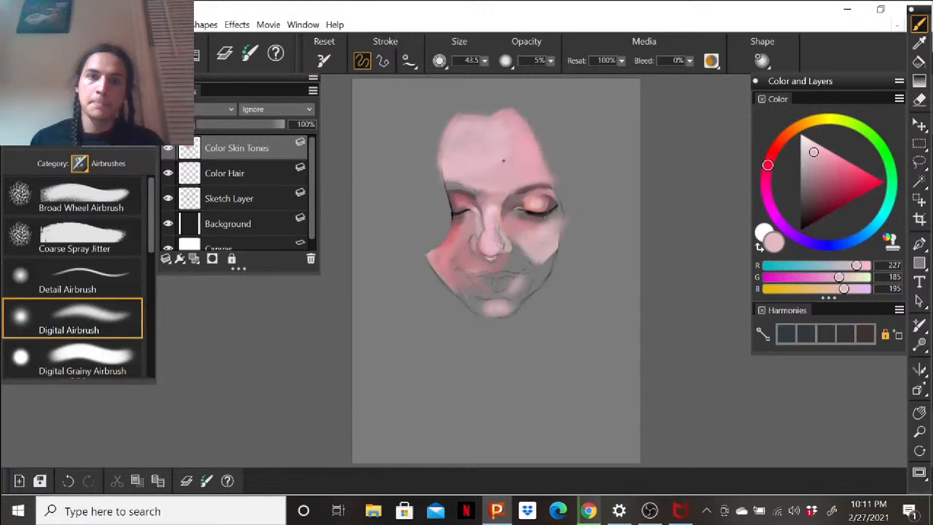
Shade the forehead's left edge with muted mauve, RGB 159, 123, 132, and erase the overspill to a clean contour.
click(814, 156)
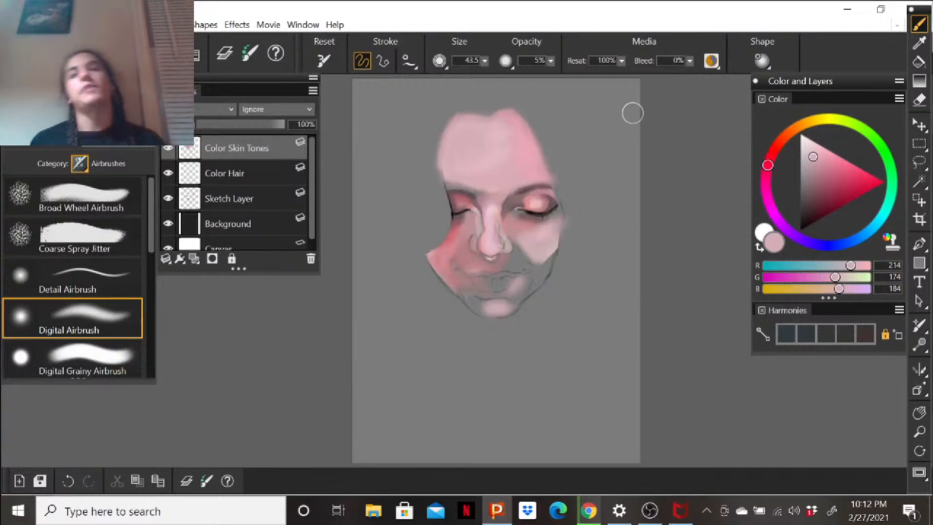
click(812, 177)
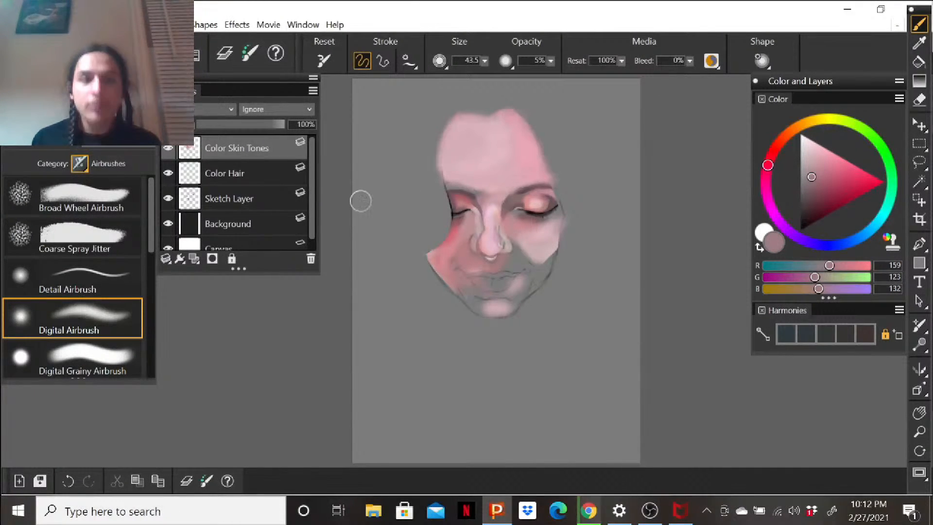
mouse_move(437, 149)
mouse_down()
mouse_move(450, 128)
mouse_move(442, 150)
mouse_up()
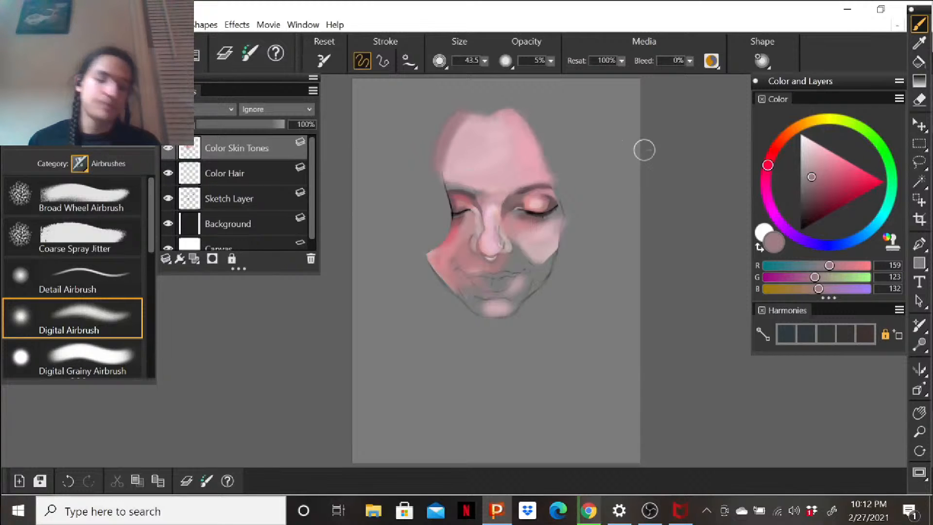
click(919, 99)
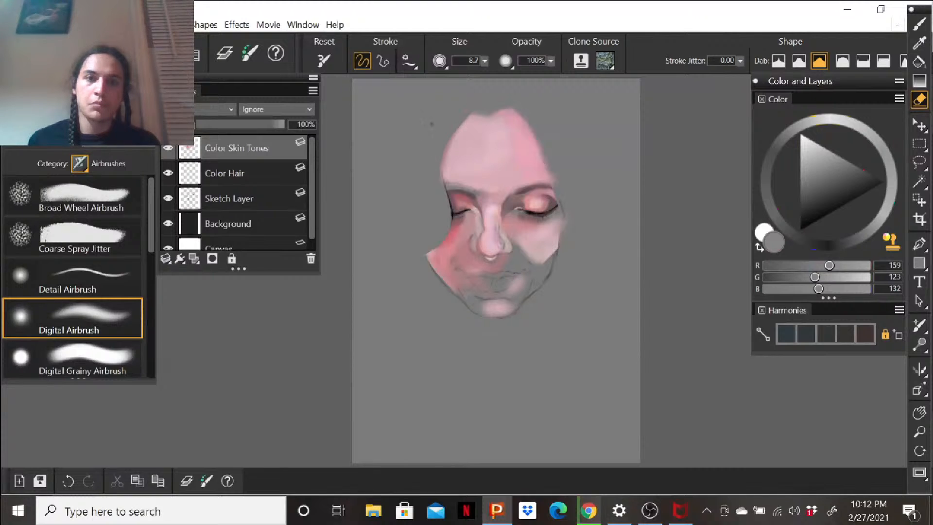
On the Color Hair layer, airbrush a hair mass left of the face in dark brownish mauve, RGB 98, 72, 79.
click(240, 176)
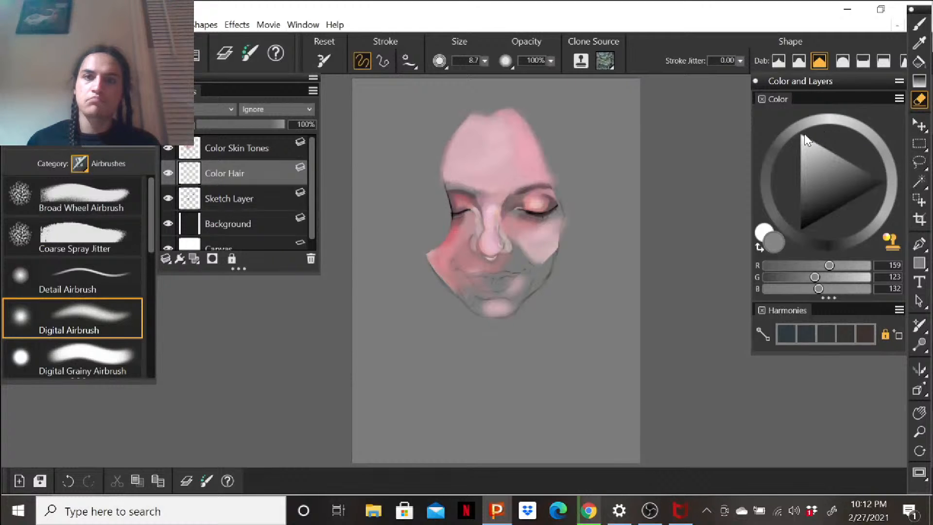
key(b)
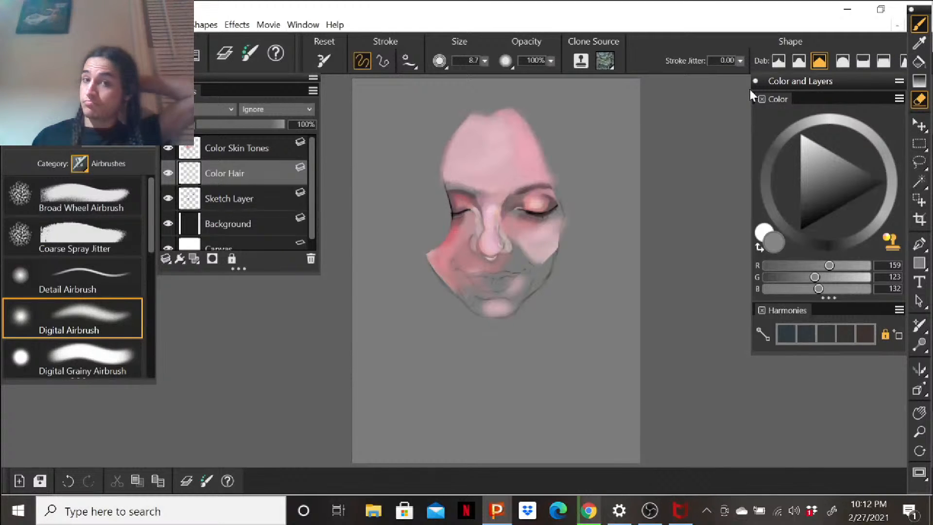
key(b)
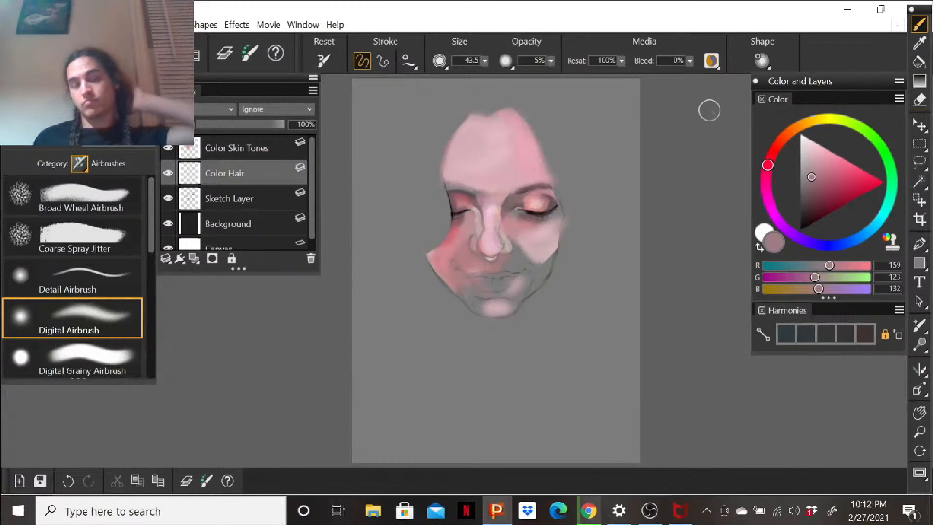
click(809, 198)
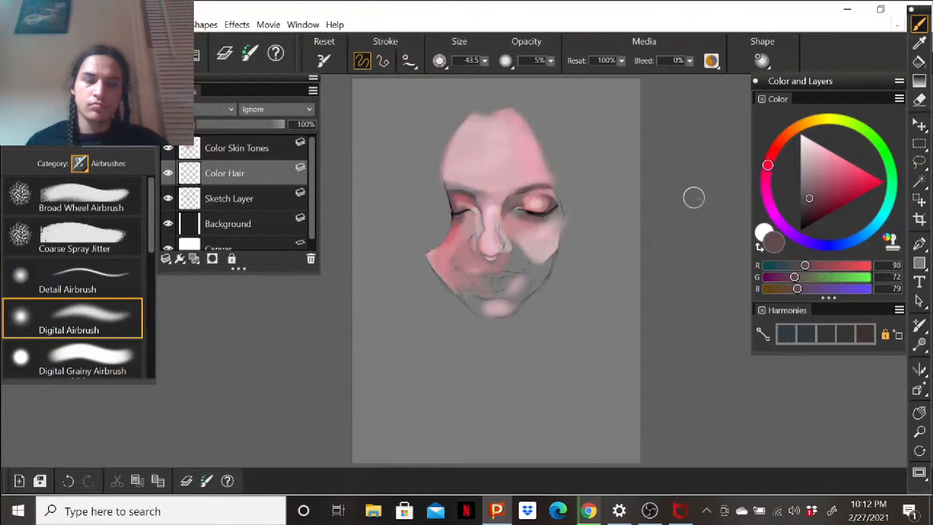
mouse_move(437, 225)
mouse_down()
mouse_move(413, 225)
mouse_move(438, 214)
mouse_move(423, 204)
mouse_move(419, 226)
mouse_move(416, 130)
mouse_move(437, 201)
mouse_move(439, 130)
mouse_move(452, 106)
mouse_move(470, 99)
mouse_move(456, 101)
mouse_move(438, 138)
mouse_move(417, 244)
mouse_up()
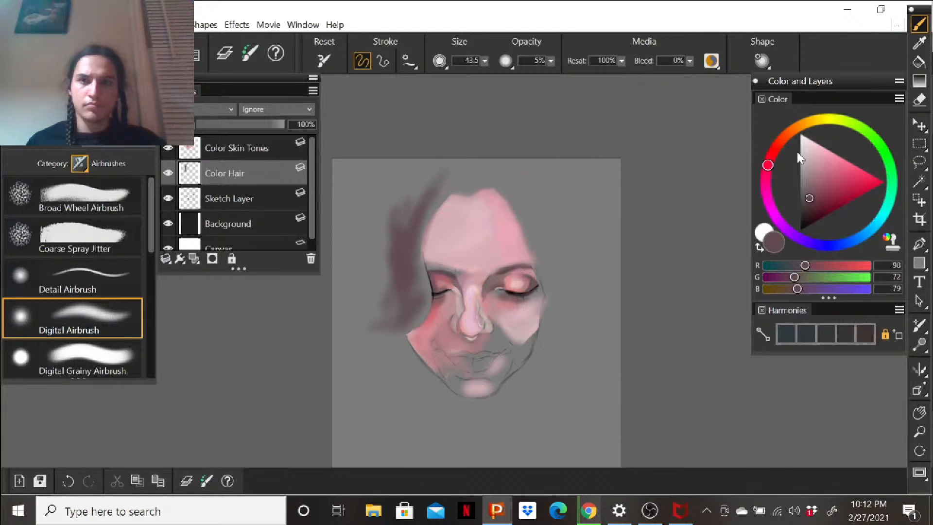
Darken and extend the hair's upper part toward the hairline with deep brown, RGB 73, 51, 57.
click(808, 206)
mouse_move(454, 178)
mouse_down()
mouse_move(430, 214)
mouse_move(453, 177)
mouse_up()
mouse_move(415, 209)
mouse_down()
mouse_move(466, 166)
mouse_move(405, 211)
mouse_move(422, 167)
mouse_move(398, 219)
mouse_up()
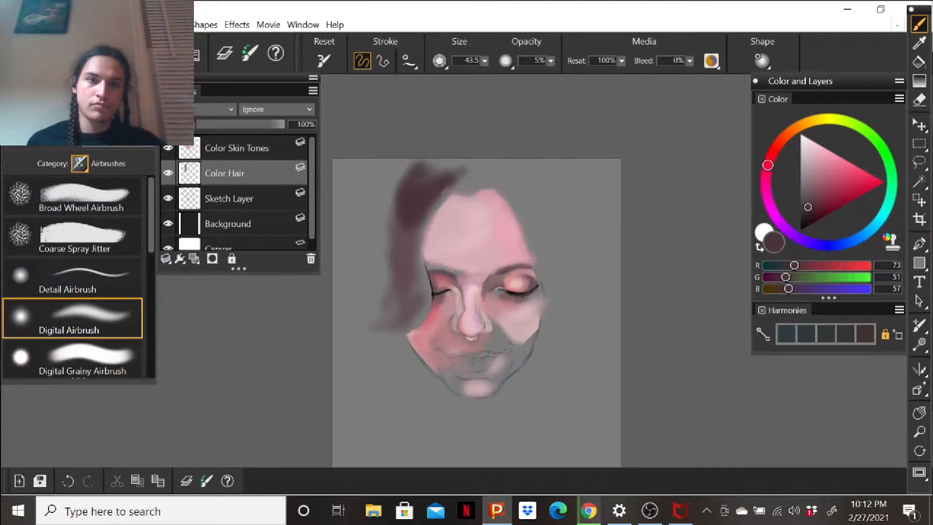
drag(432, 212, 451, 191)
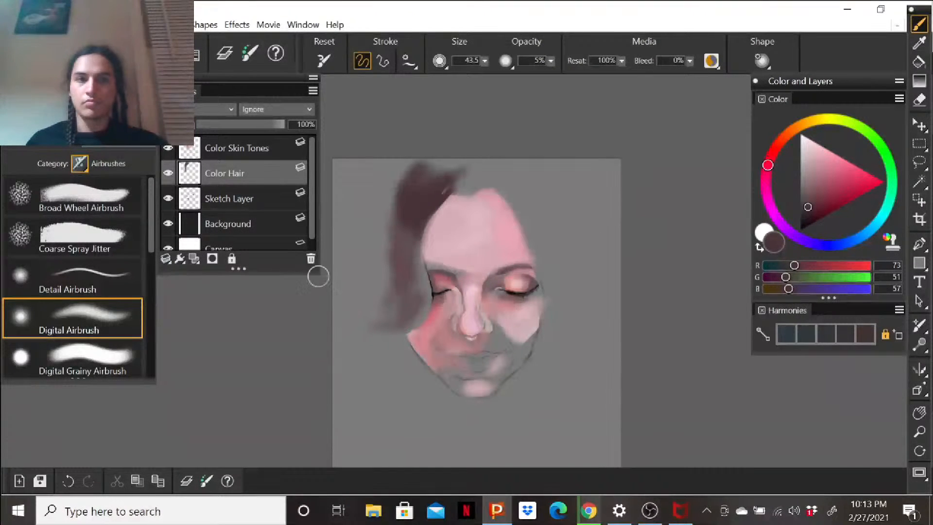
On the Color Skin Tones layer, erase the forehead's upper edge into a smooth rounded hairline.
click(231, 149)
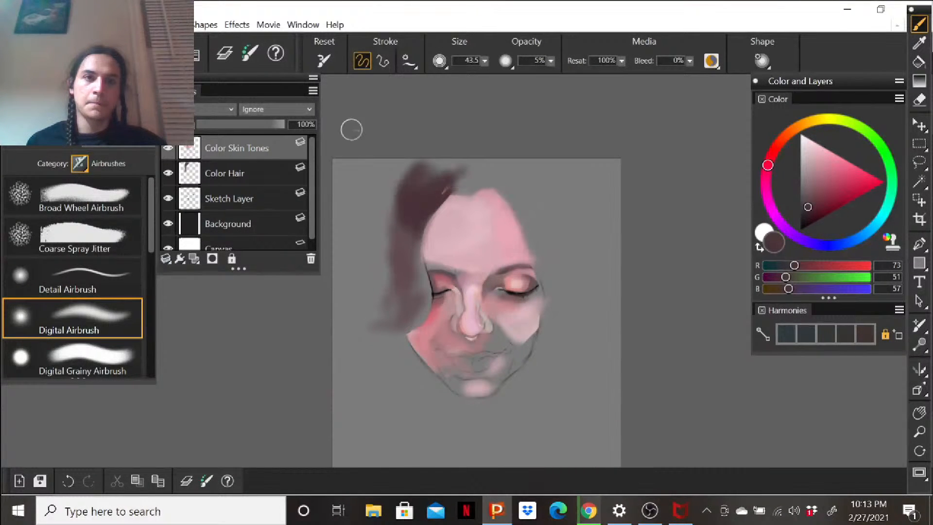
click(920, 100)
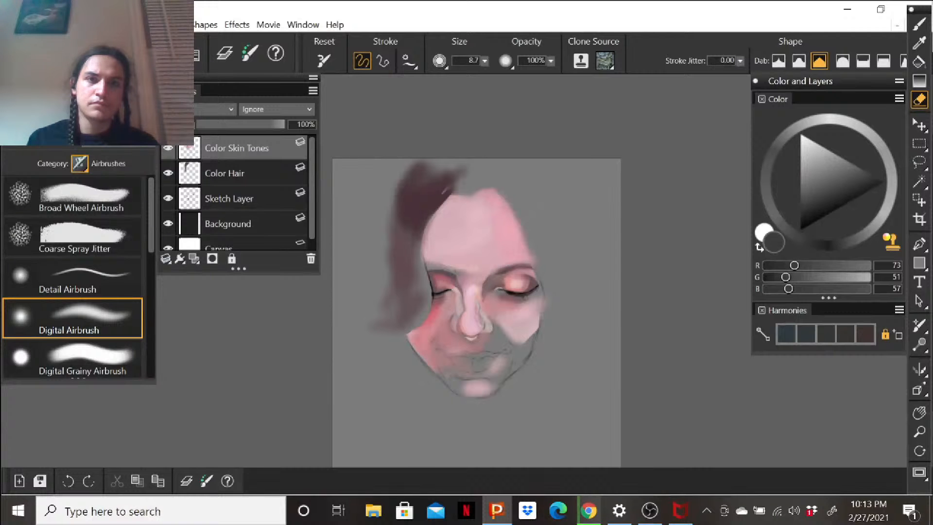
drag(463, 195, 471, 190)
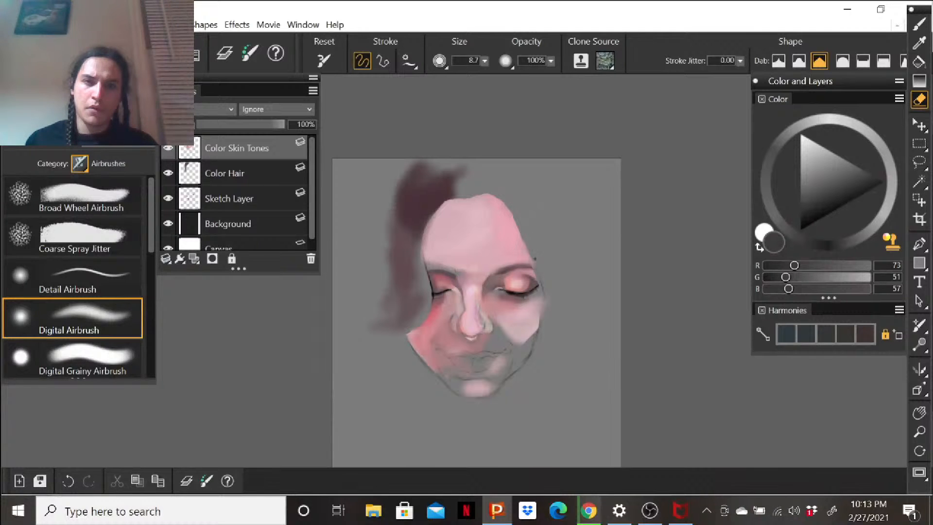
On the Color Hair layer, widen the hair's outer left side with airbrushed reddish brown, RGB 97, 67, 75.
click(920, 25)
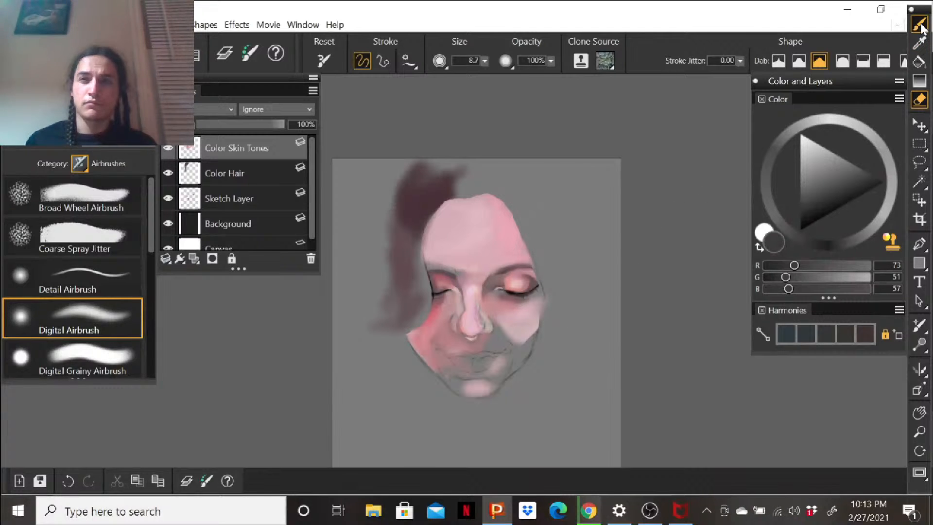
click(241, 174)
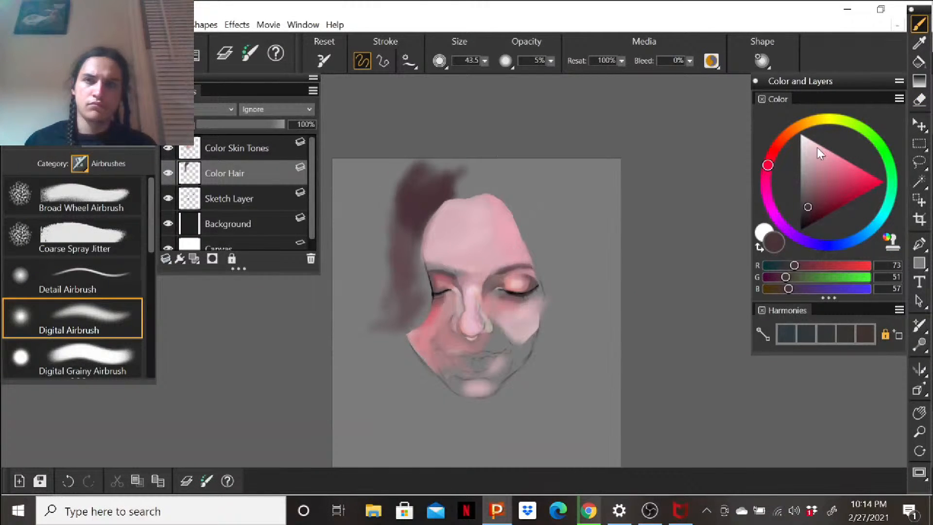
drag(809, 209, 811, 199)
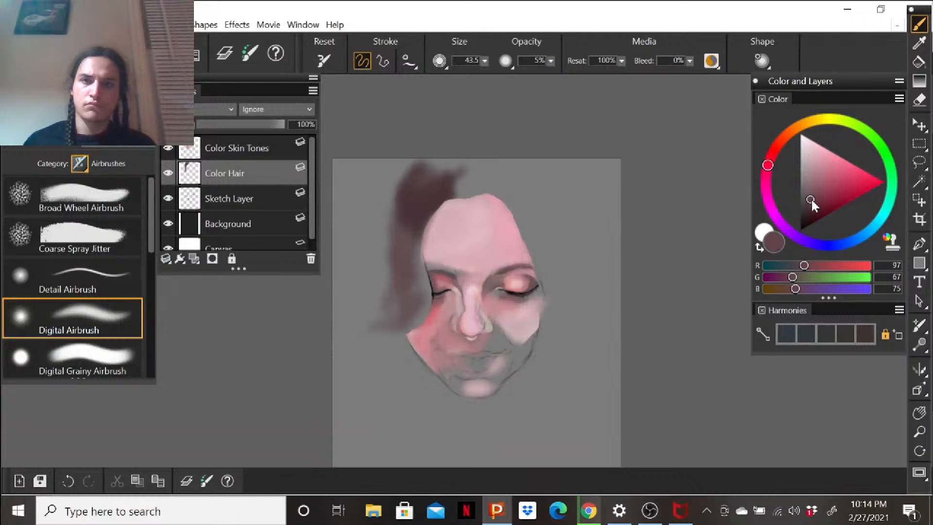
mouse_move(390, 223)
mouse_down()
mouse_move(383, 263)
mouse_move(410, 236)
mouse_up()
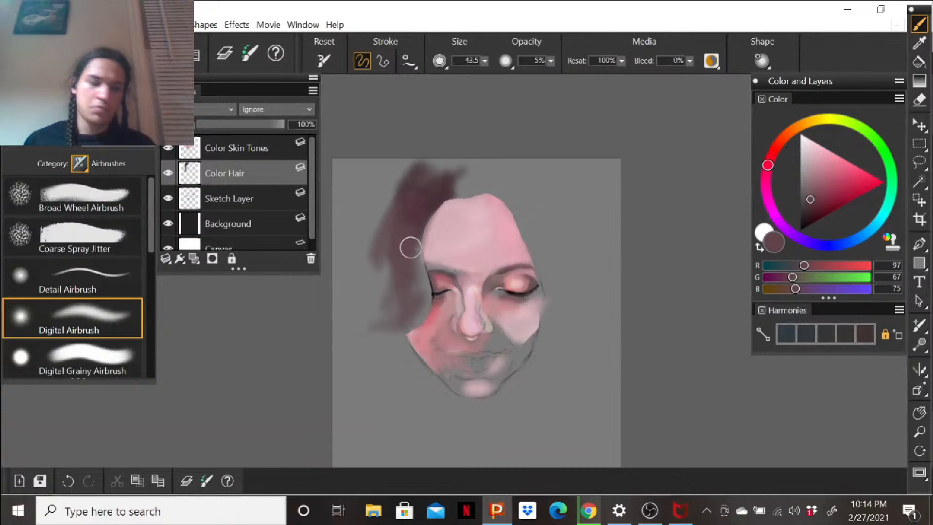
Fill out the brown hair's outer edge and airbrush pink strands below it in RGB 201, 115, 180.
drag(385, 234, 384, 296)
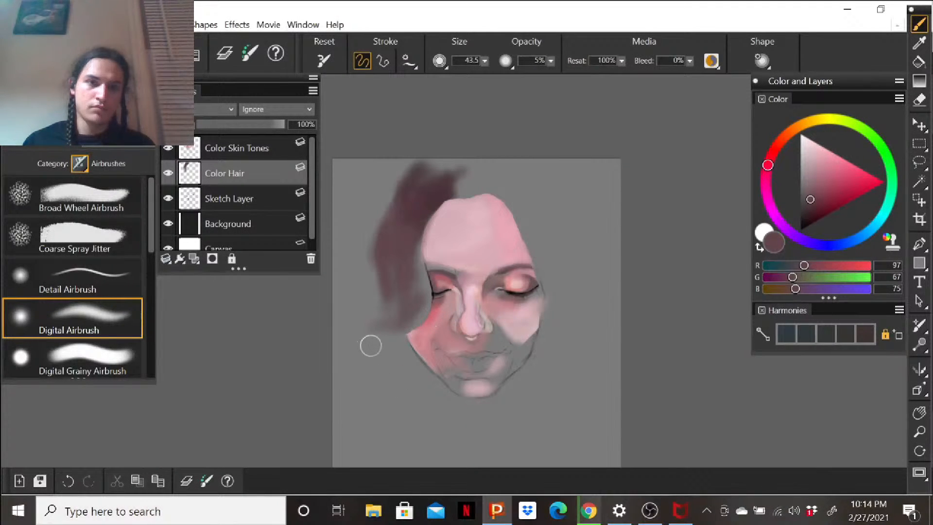
click(777, 195)
mouse_move(362, 326)
mouse_down()
mouse_move(399, 298)
mouse_move(367, 332)
mouse_move(398, 322)
mouse_up()
click(829, 171)
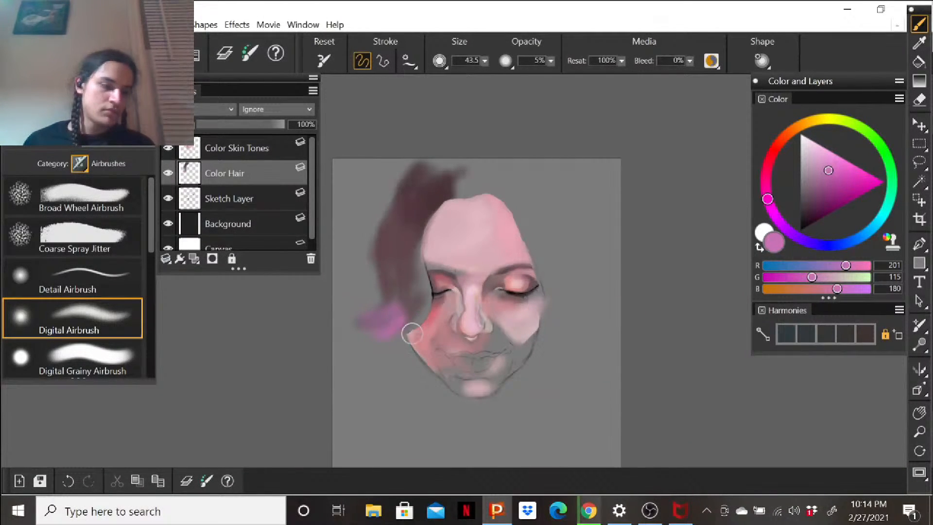
drag(385, 356, 387, 390)
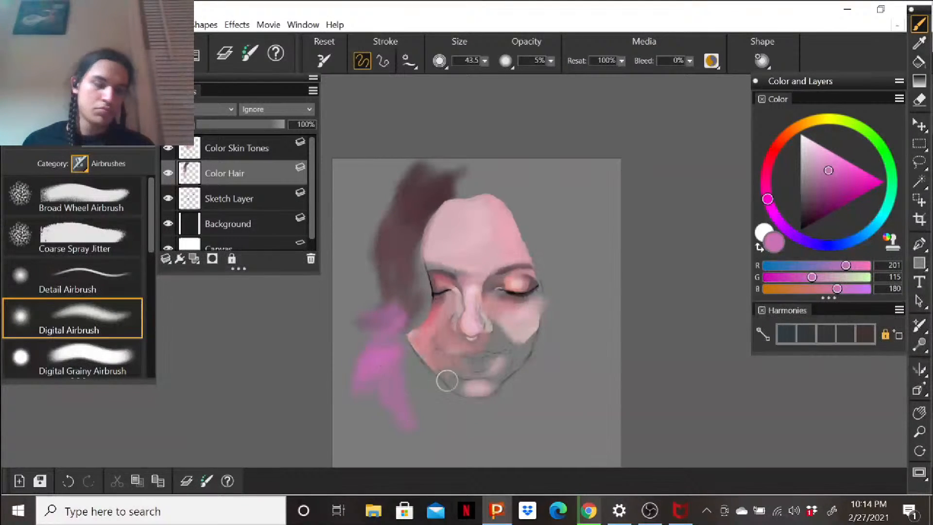
Highlight the pink strands with pale pink, RGB 225, 195, 218, and shade their upper part with dark mauve, RGB 105, 65, 96.
click(813, 159)
click(809, 151)
mouse_move(374, 360)
mouse_down()
mouse_move(372, 406)
mouse_move(365, 378)
mouse_move(410, 428)
mouse_move(406, 419)
mouse_up()
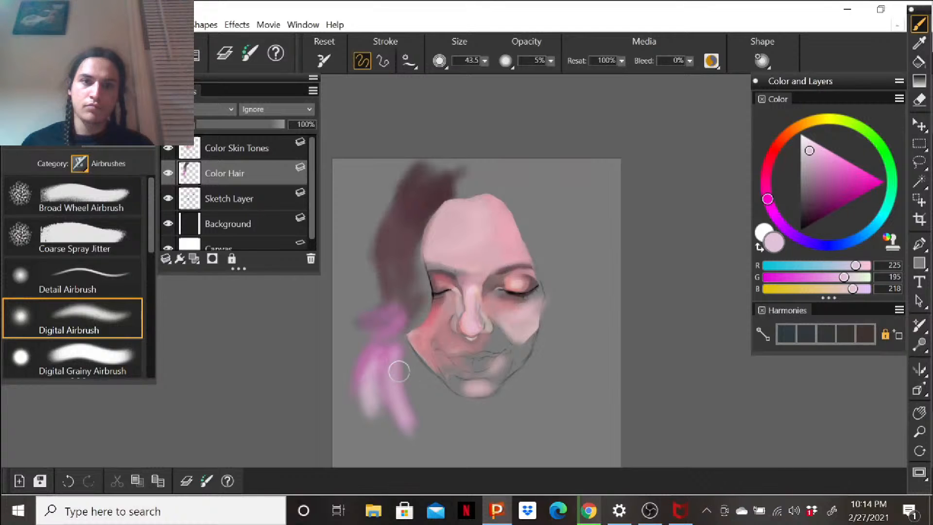
click(821, 182)
click(814, 198)
mouse_move(381, 360)
mouse_down()
mouse_move(384, 375)
mouse_move(402, 331)
mouse_up()
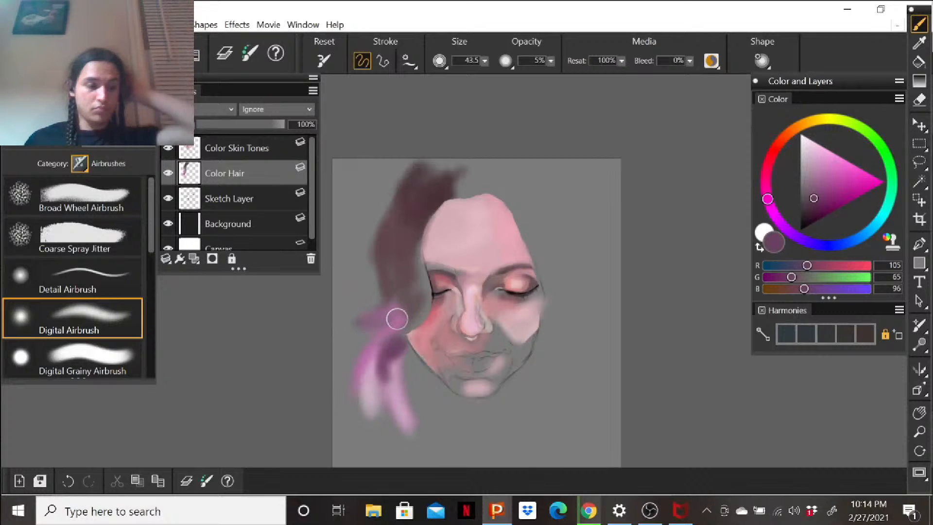
Airbrush tan, RGB 178, 134, 108, beside the cheek and warm brown, RGB 124, 95, 78, up the hair's inner side.
click(790, 132)
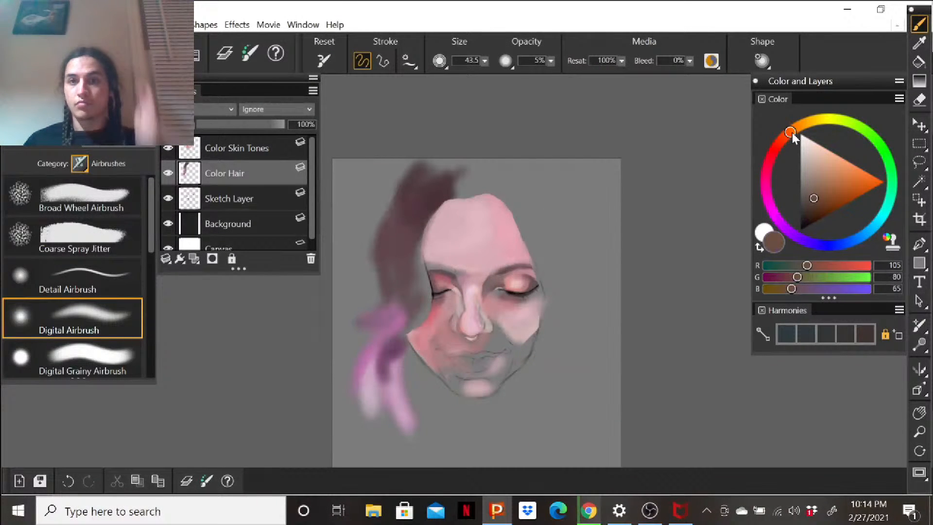
click(823, 176)
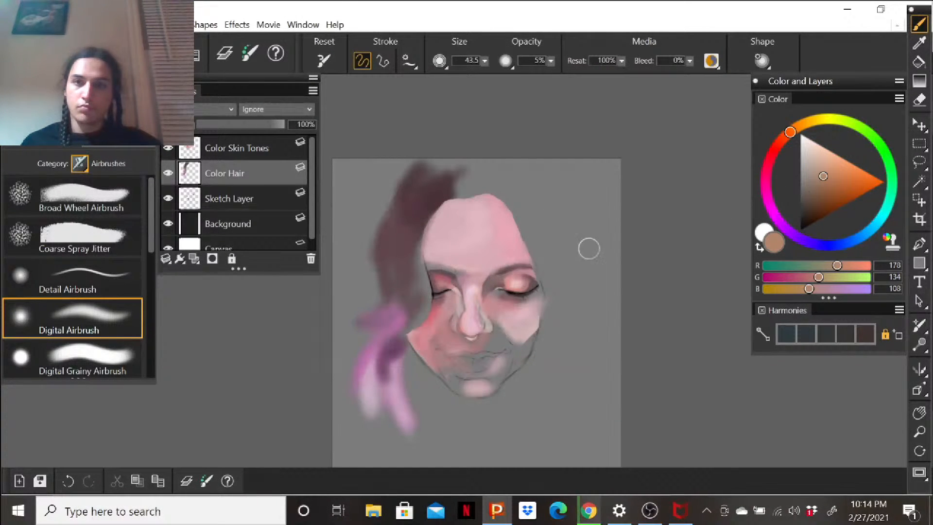
drag(415, 321, 396, 335)
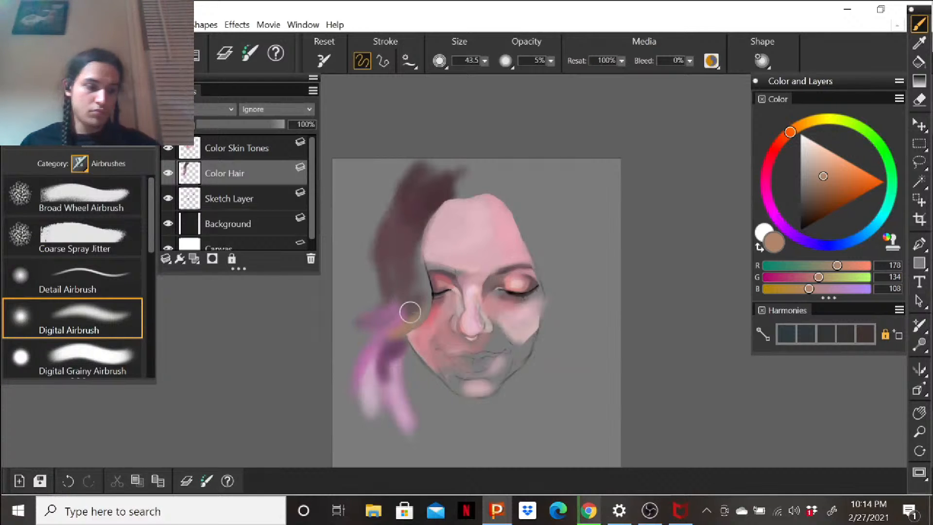
click(816, 194)
drag(816, 194, 817, 192)
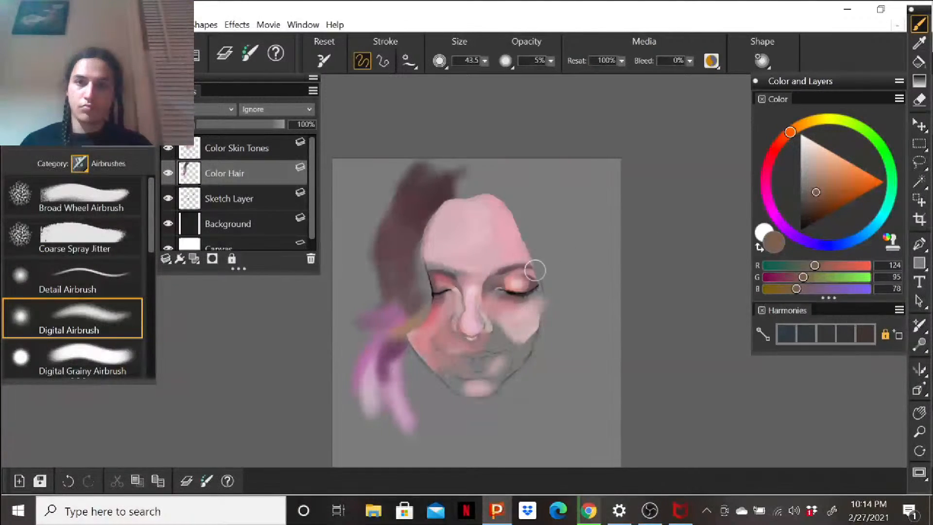
drag(415, 318, 422, 292)
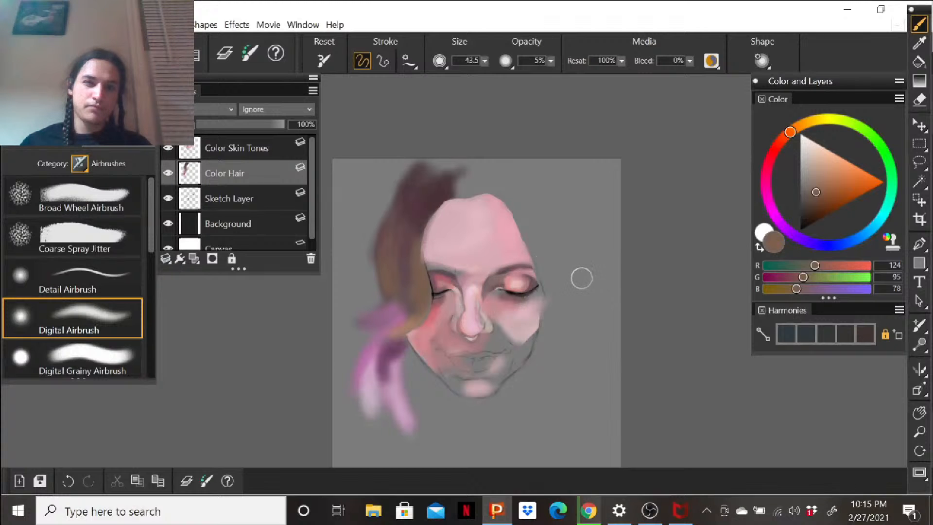
Airbrush hair along the forehead's right side in warm brown, extending it upward with grey-brown, RGB 113, 103, 97.
drag(515, 213, 539, 248)
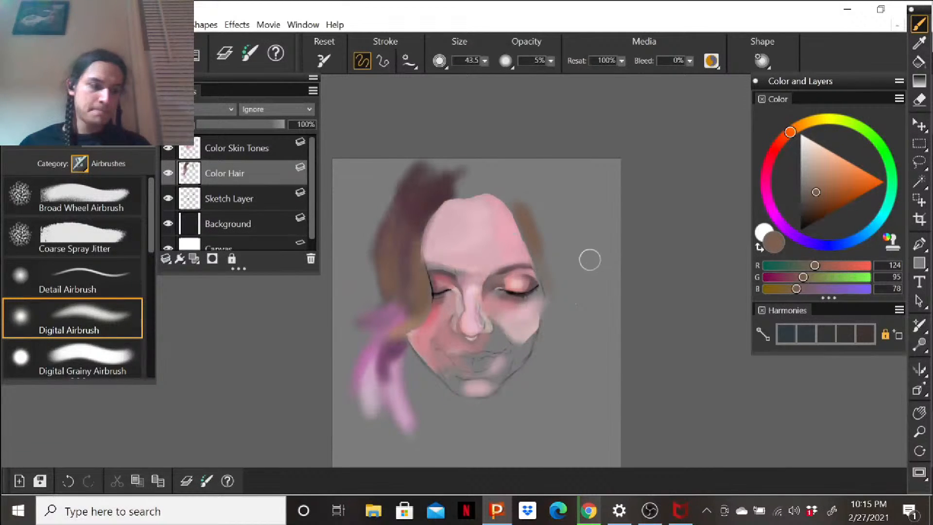
click(807, 190)
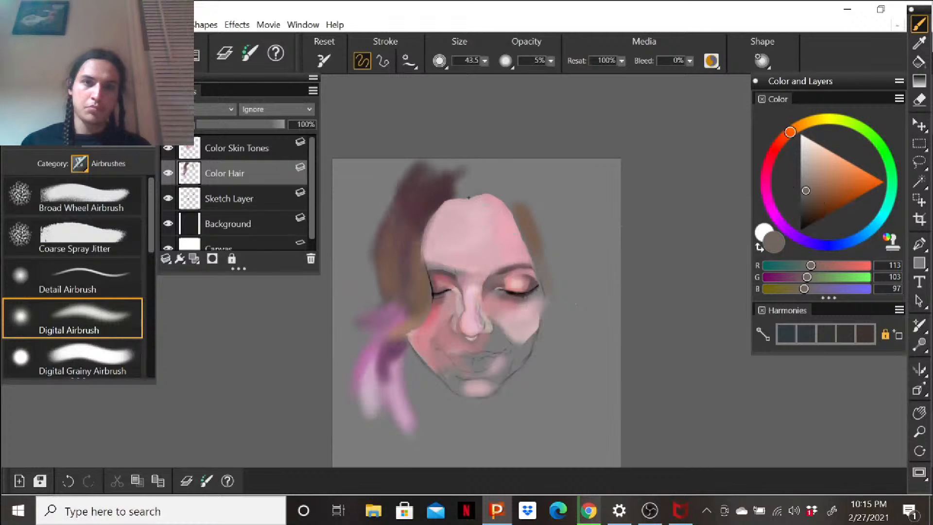
drag(512, 199, 505, 207)
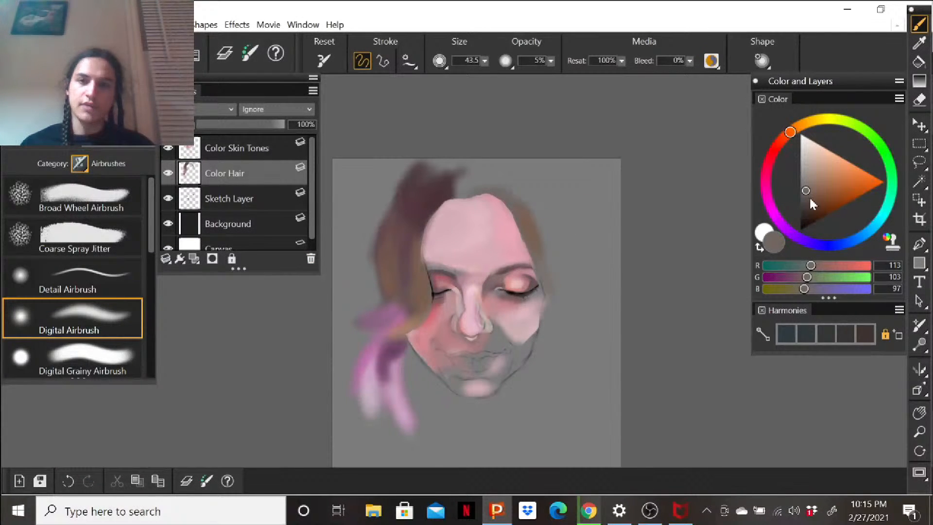
On the Color Skin Tones layer, shade the face's right edge and the area below the lips with dark brown, RGB 90, 75, 66.
click(233, 149)
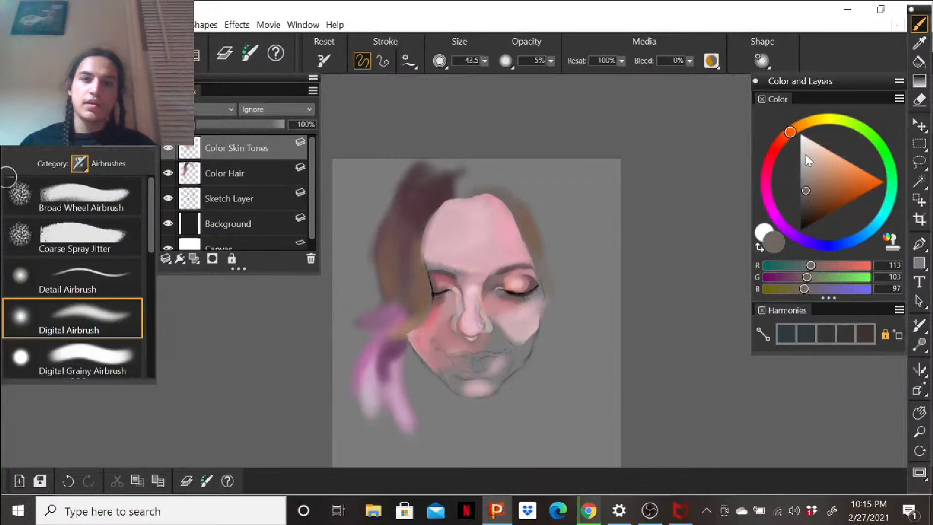
click(805, 196)
click(807, 202)
click(809, 200)
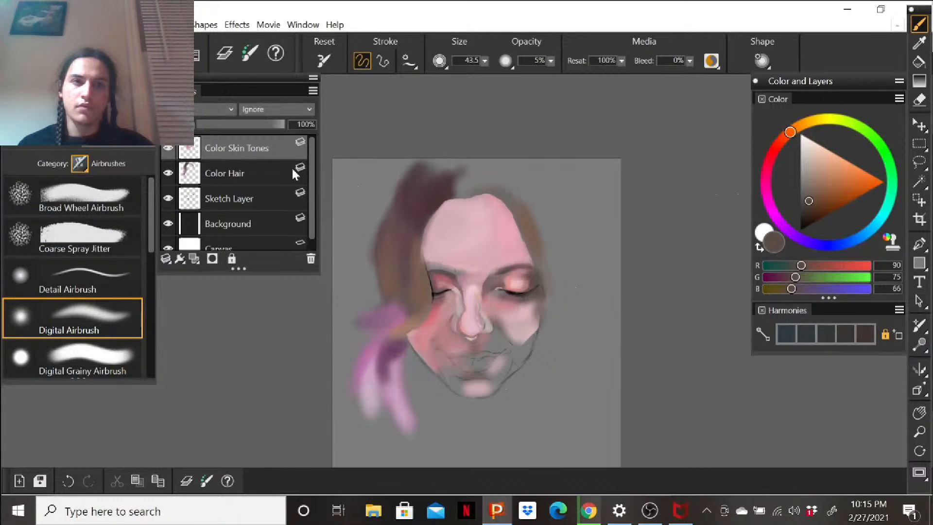
Airbrush a soft red base, RGB 200, 70, 77, over the lips.
click(772, 154)
drag(821, 175, 846, 178)
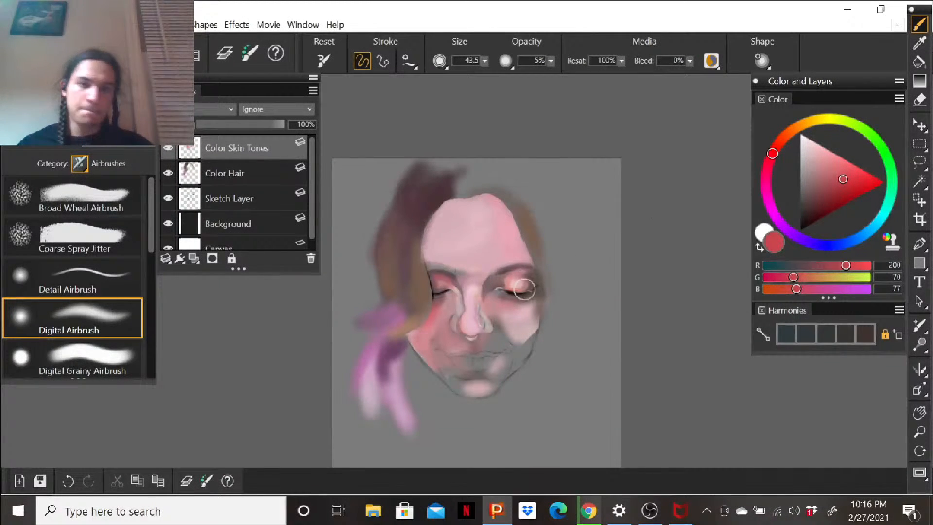
drag(463, 364, 479, 362)
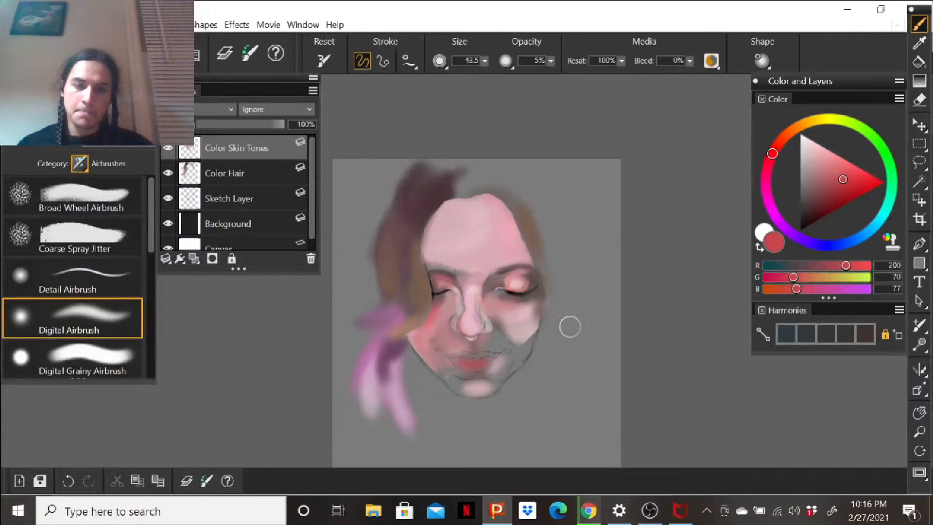
Reduce the airbrush size to 5.0 and paint the lower lip's left corner in bright red, RGB 225, 45, 54.
key(ctrl+plus)
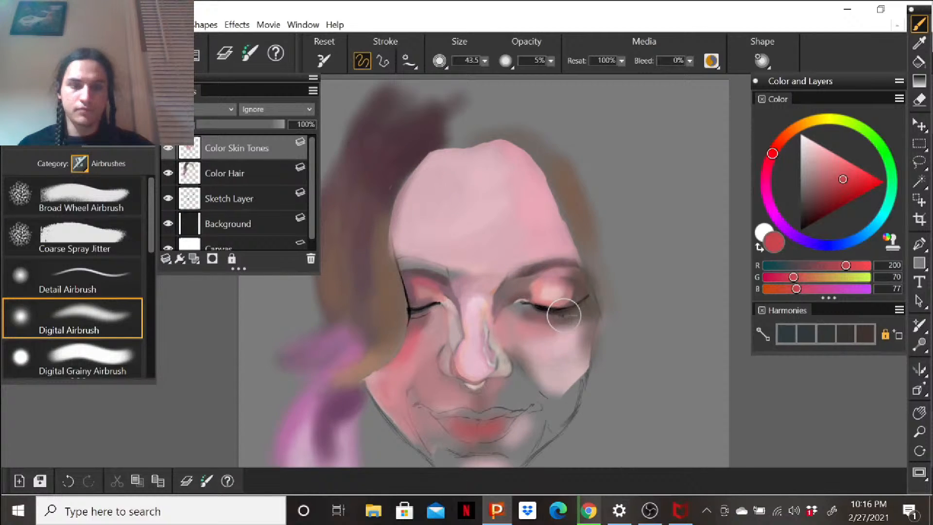
key(ctrl+plus)
key(ctrl+plus)
key(ctrl+plus)
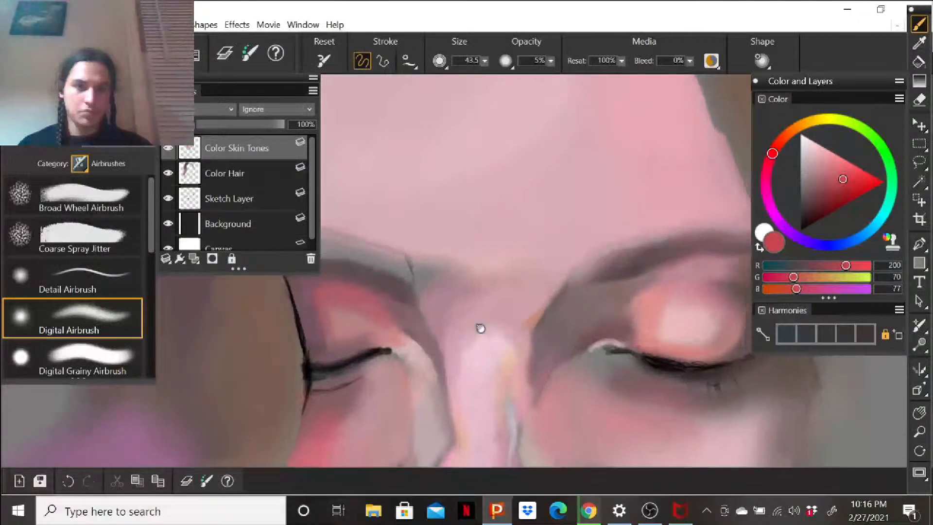
drag(475, 342, 510, 125)
scroll(532, 221, down, 5)
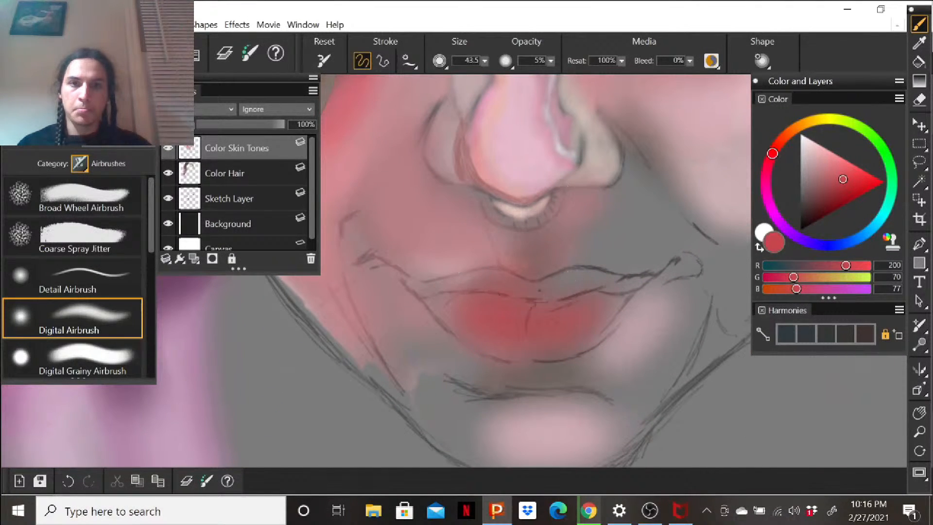
drag(843, 178, 859, 179)
click(485, 61)
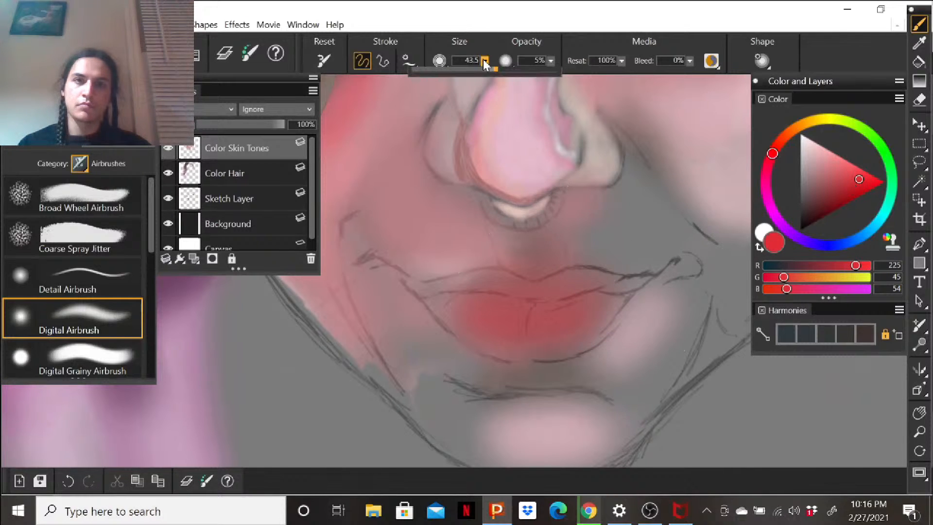
drag(488, 75, 420, 77)
click(488, 325)
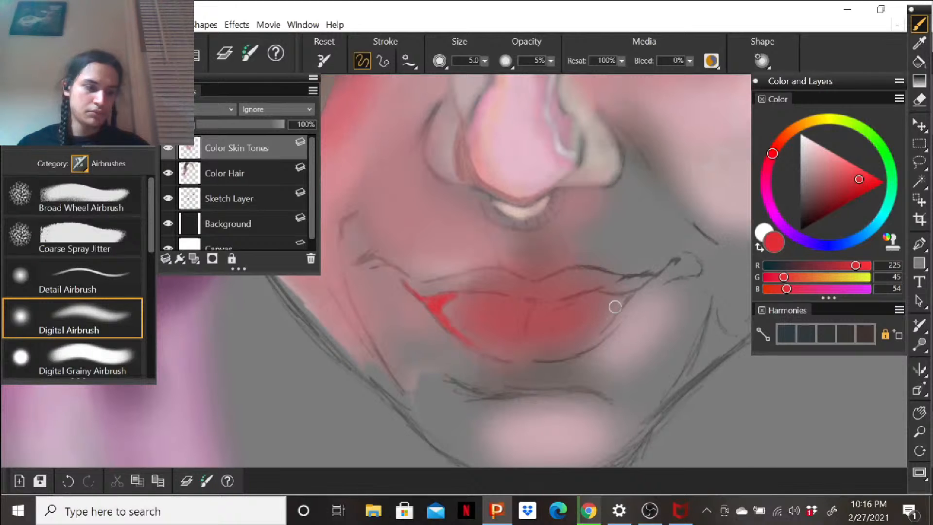
Paint the lower lip's right corner and outline in crimson, RGB 201, 51, 87.
click(837, 180)
click(850, 180)
click(767, 166)
click(851, 181)
click(851, 183)
drag(618, 306, 584, 325)
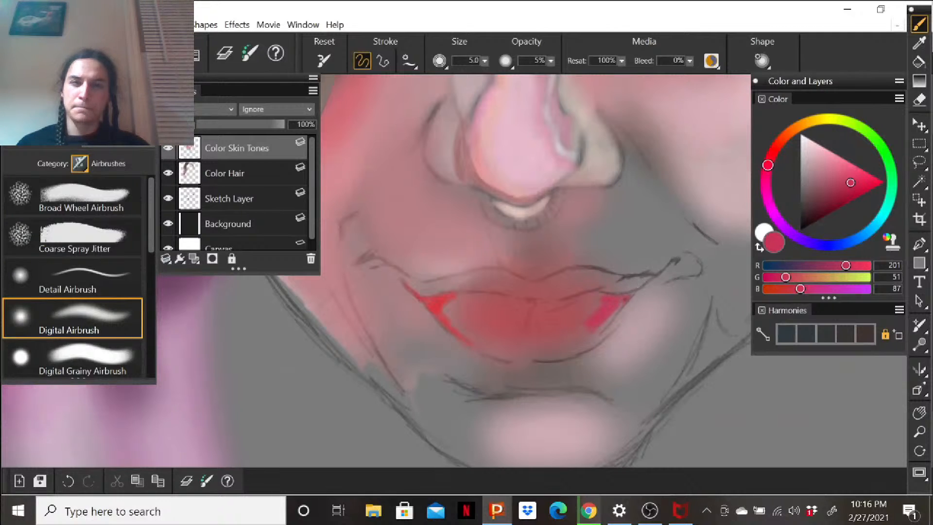
drag(616, 313, 595, 334)
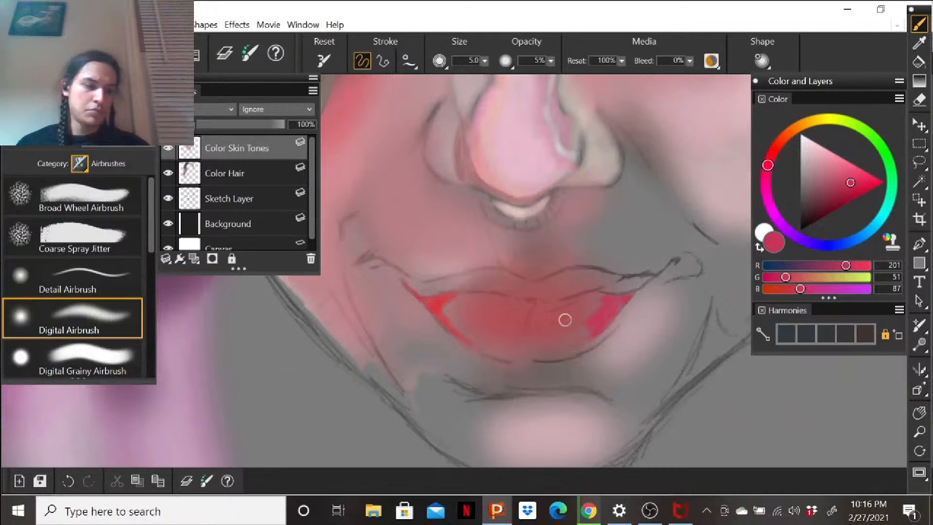
drag(464, 335, 447, 314)
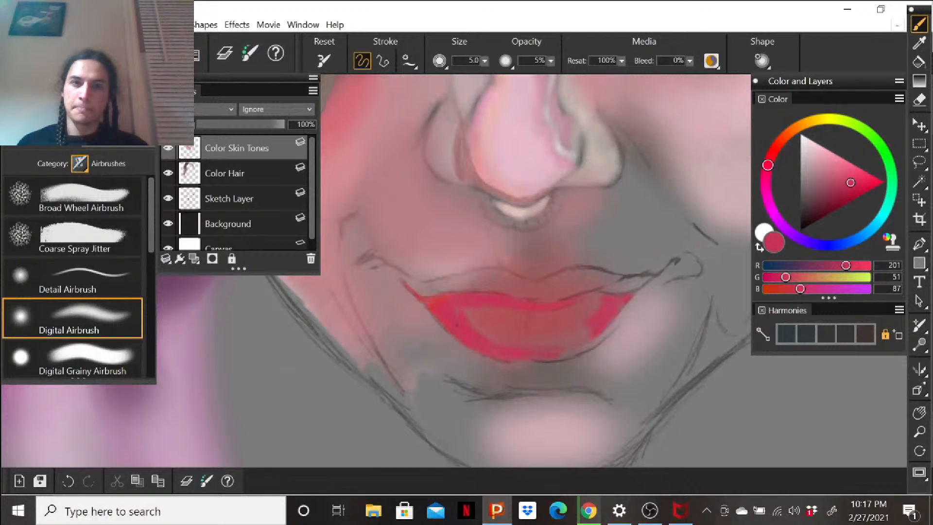
Enlarge the airbrush to 11.6 and fill the lower lip's interior with crimson.
click(485, 62)
click(468, 78)
click(550, 350)
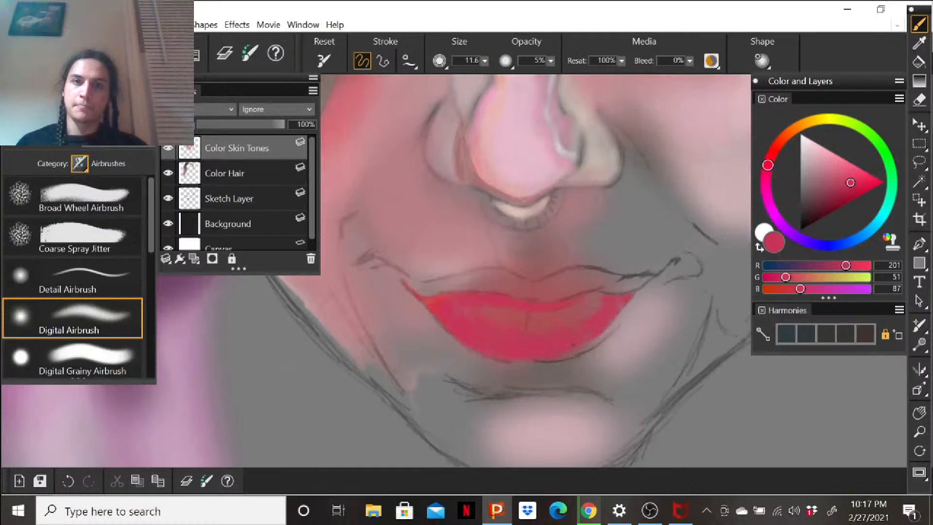
Fill the upper lip with rose, RGB 197, 81, 109, finishing its corners with the airbrush size at 4.5.
drag(838, 192, 838, 177)
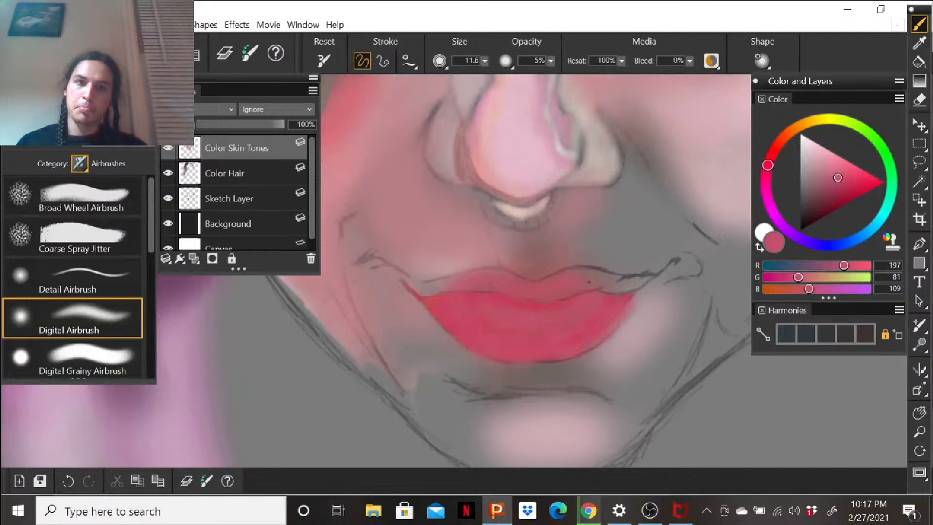
drag(614, 286, 634, 284)
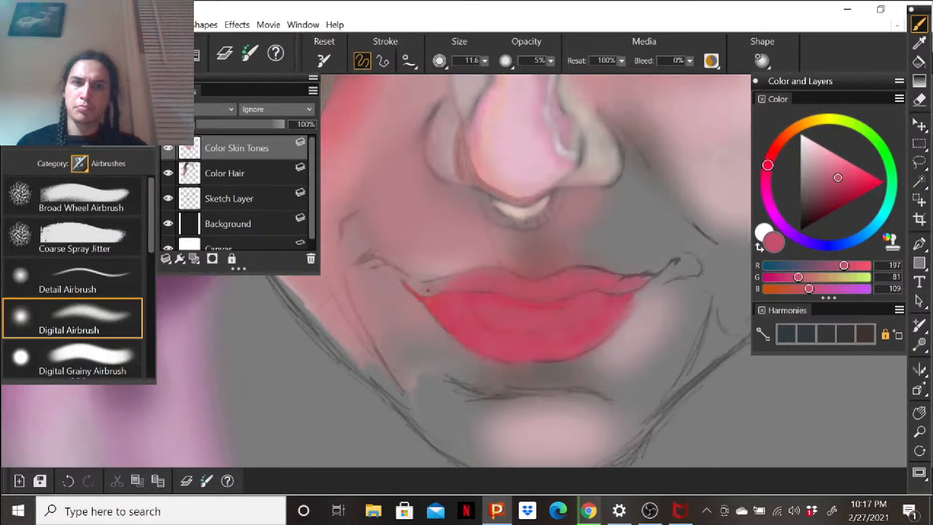
click(485, 61)
drag(461, 76, 447, 79)
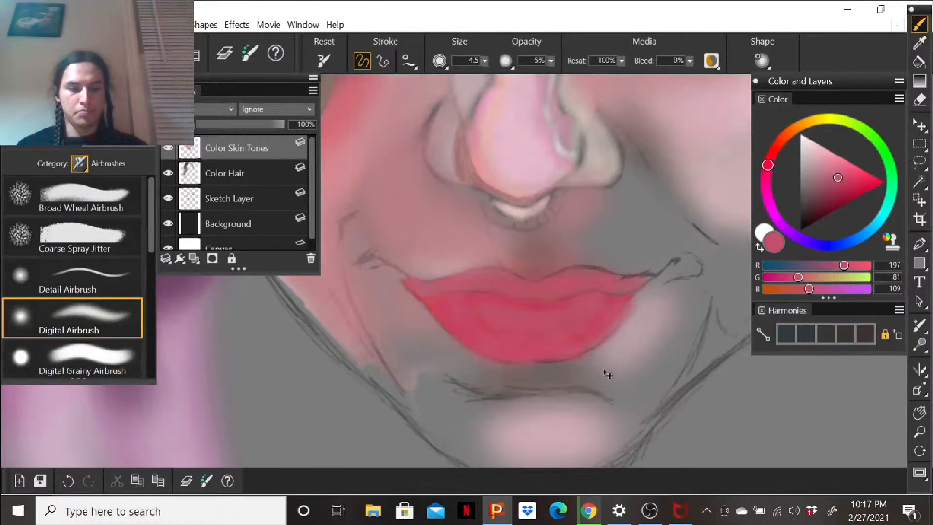
Undo the crimson and rose lip strokes back to the soft red base.
key(ctrl+minus)
key(ctrl+minus)
key(ctrl+minus)
key(ctrl+plus)
key(ctrl+plus)
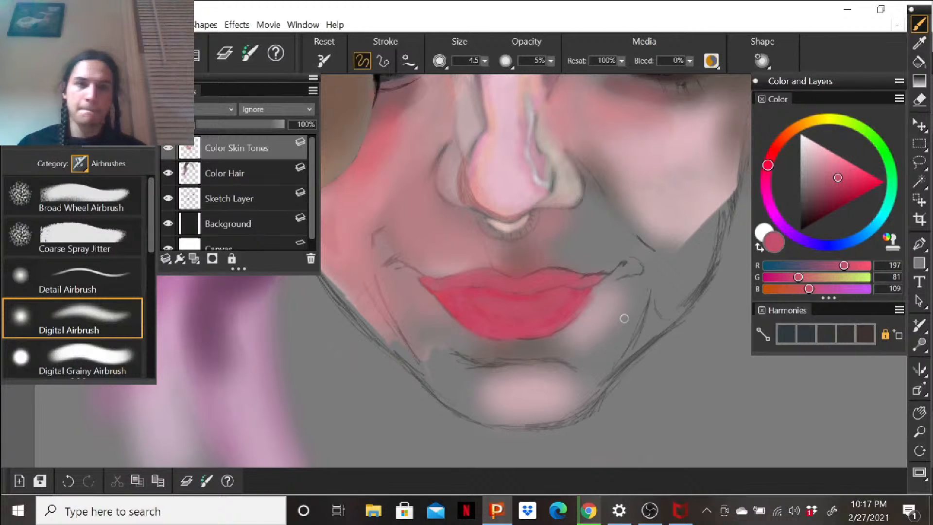
key(ctrl+z)
key(ctrl+z)
key(ctrl+z)
key(ctrl+z)
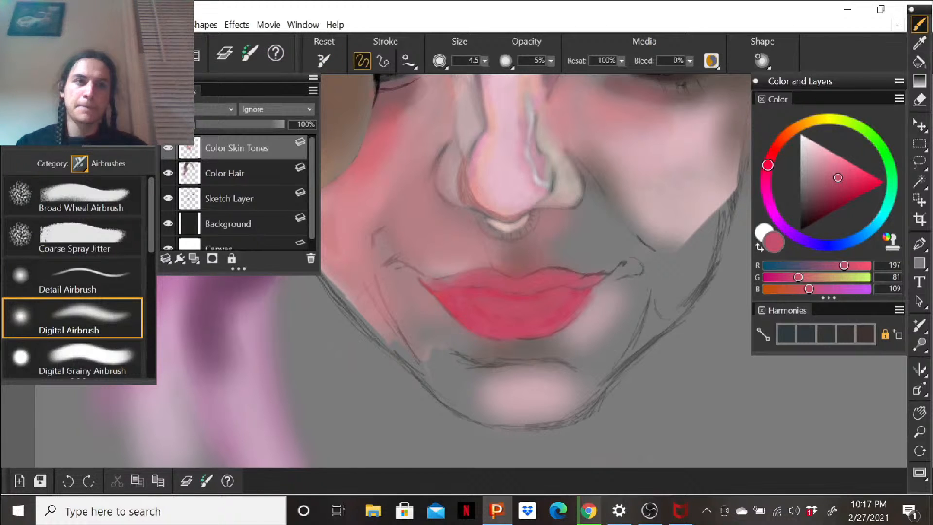
key(ctrl+z)
key(ctrl+z)
key(ctrl+z)
key(ctrl+z)
key(ctrl+z)
key(ctrl+z)
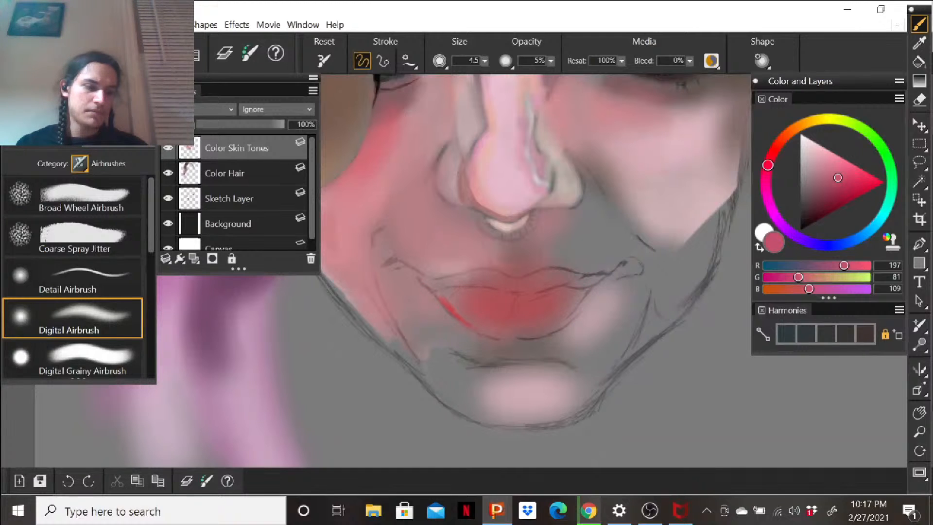
Airbrush the lower and upper lips in muted rose, RGB 163, 95, 111, with the airbrush size at 8.3.
drag(837, 185, 823, 182)
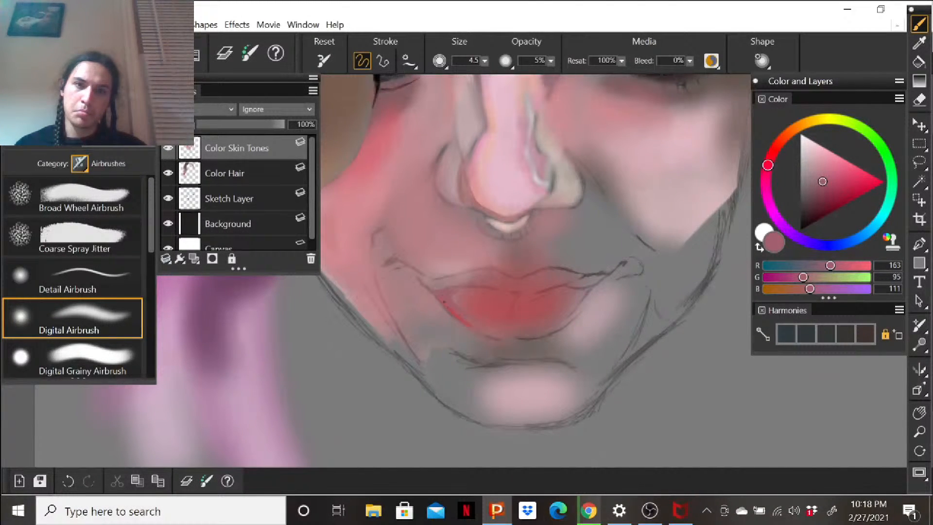
click(484, 61)
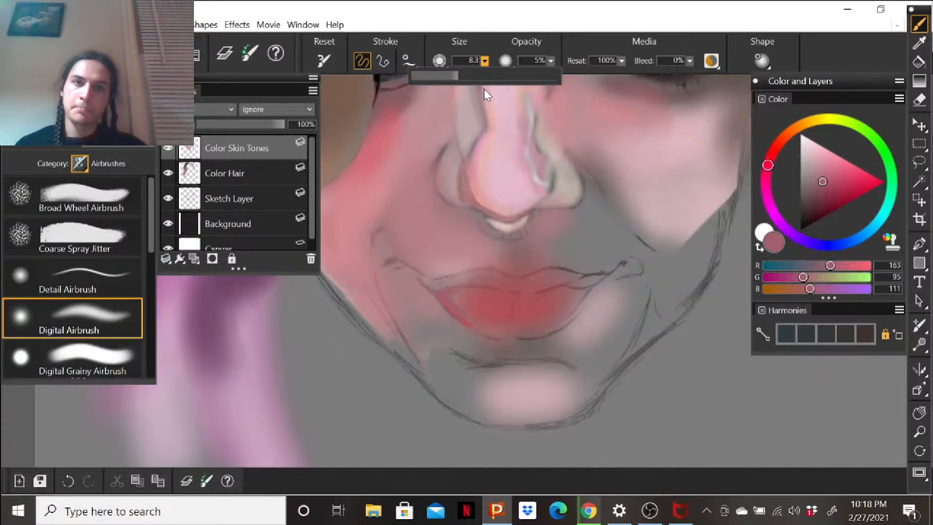
click(504, 297)
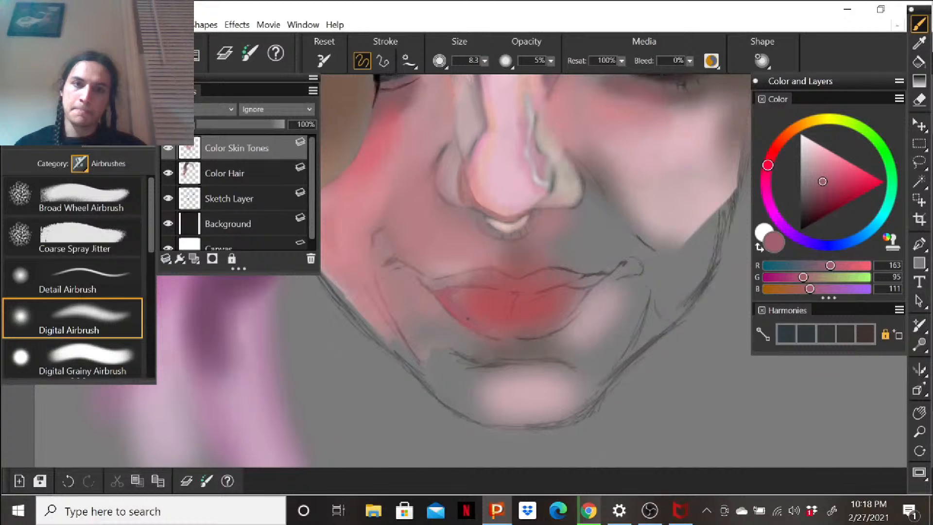
drag(460, 294, 469, 306)
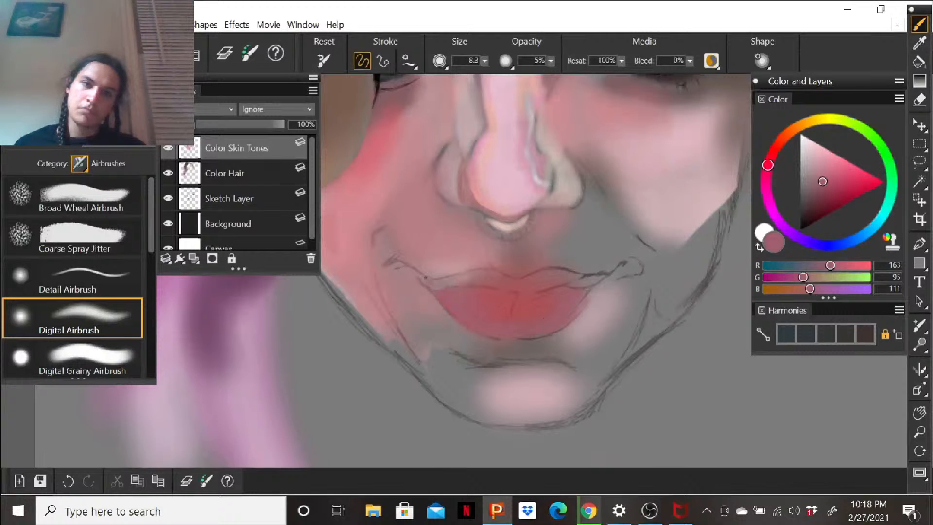
drag(457, 279, 470, 283)
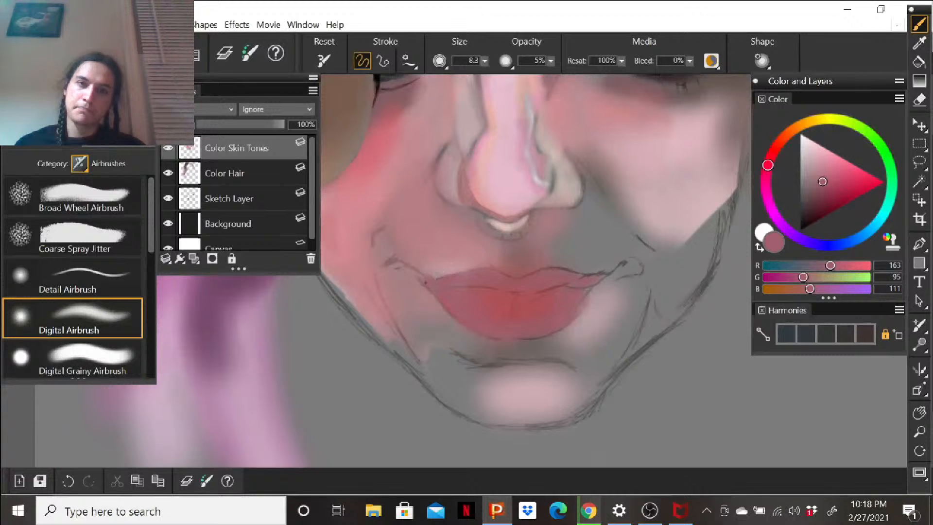
Shade the left mouth corner and the folds beside the nostrils in dark mauve, RGB 103, 75, 82.
click(807, 186)
alt+click(669, 216)
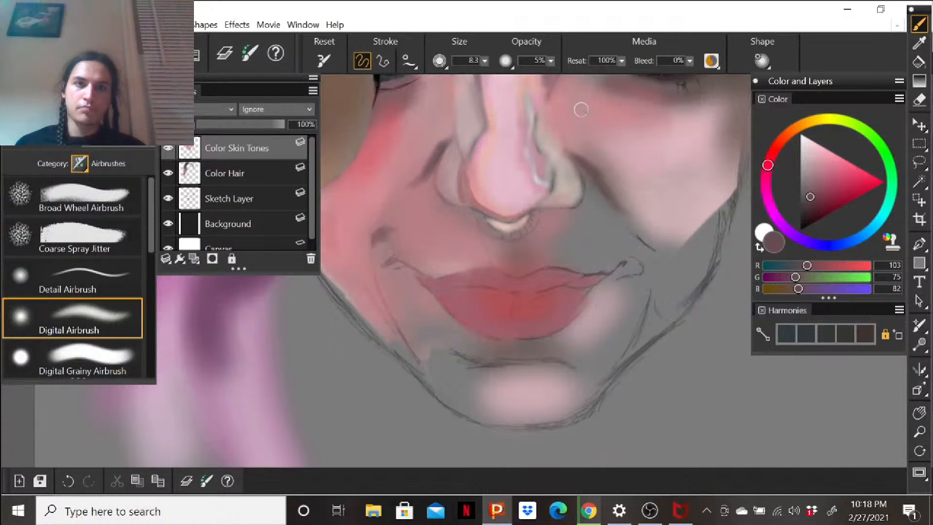
key(ctrl+minus)
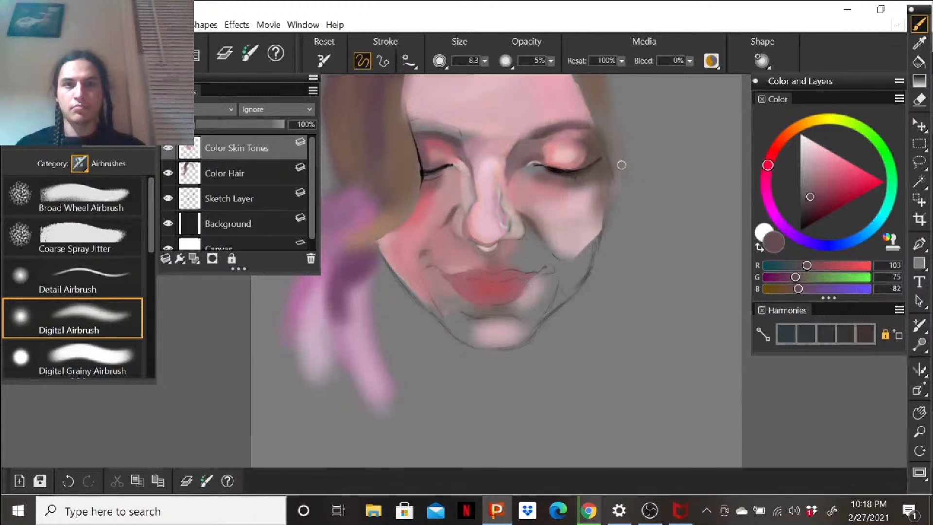
key(ctrl+plus)
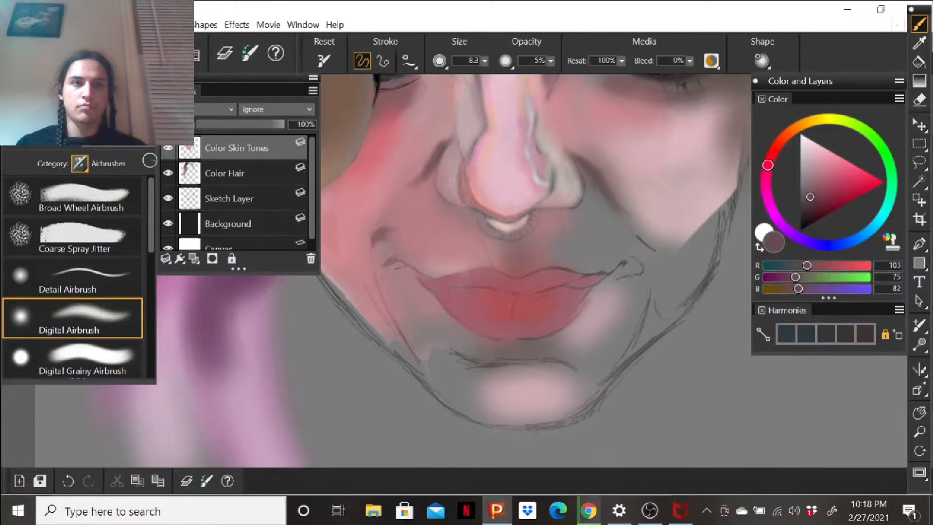
Undo the dark fold shading and repaint the folds beside the nostrils in greyish mauve, RGB 148, 122, 129.
key(ctrl+z)
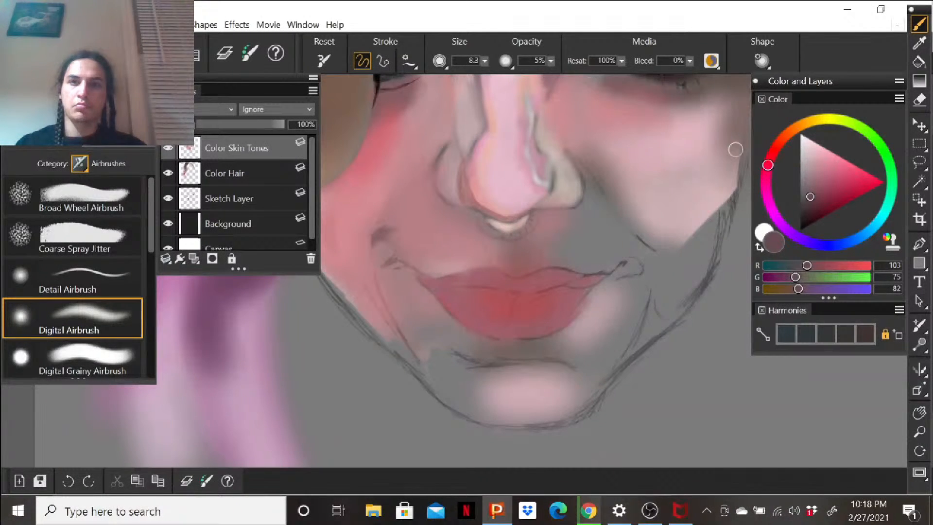
drag(812, 185, 809, 180)
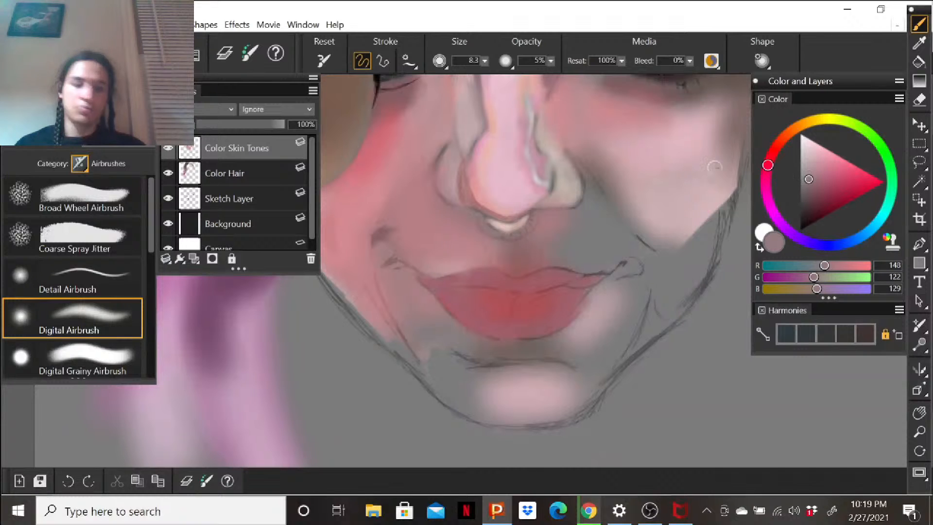
drag(429, 153, 438, 145)
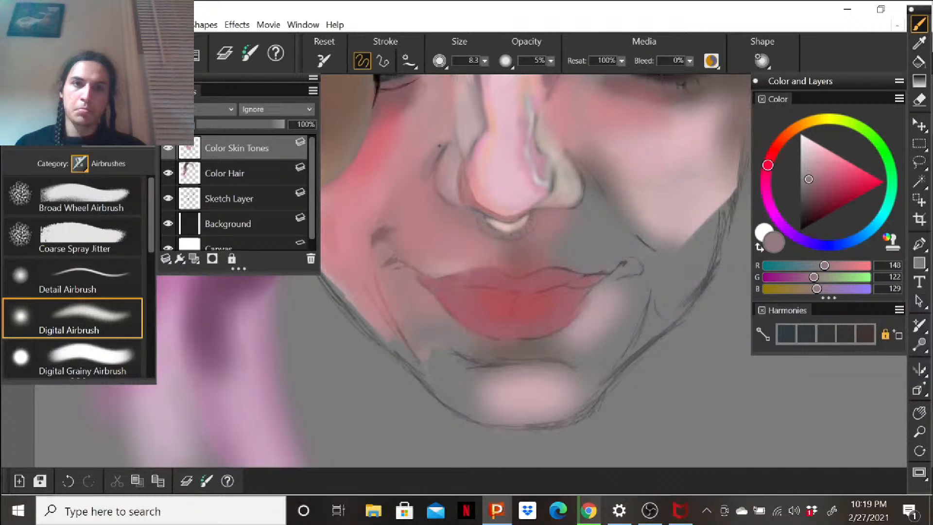
drag(413, 185, 410, 192)
drag(590, 163, 623, 210)
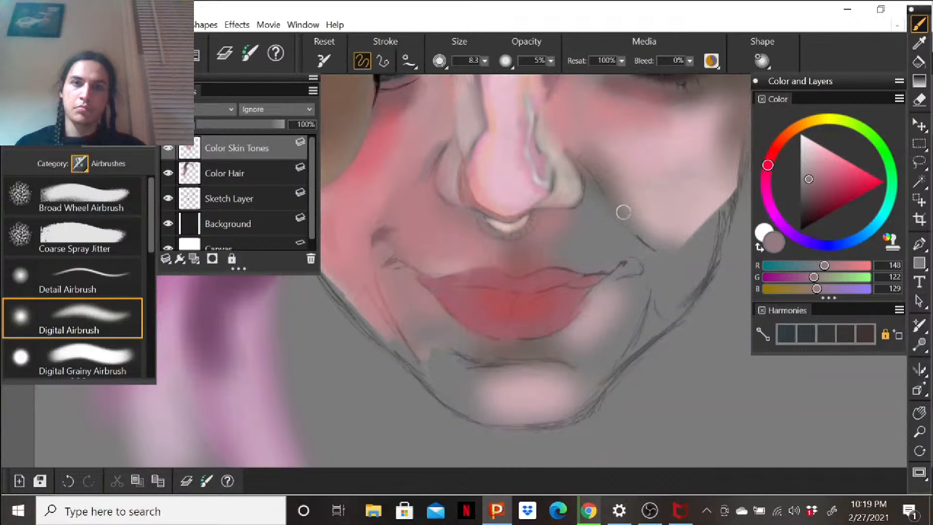
Highlight the left cheek beside the nose with pale pink strokes, RGB 226, 186, 196.
drag(807, 144, 806, 153)
click(813, 153)
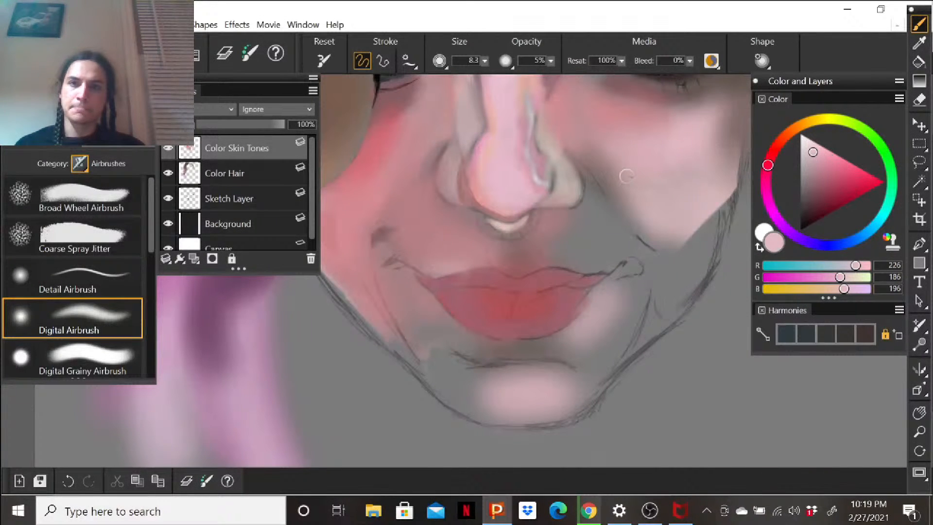
mouse_move(423, 137)
mouse_down()
mouse_move(412, 170)
mouse_move(393, 182)
mouse_up()
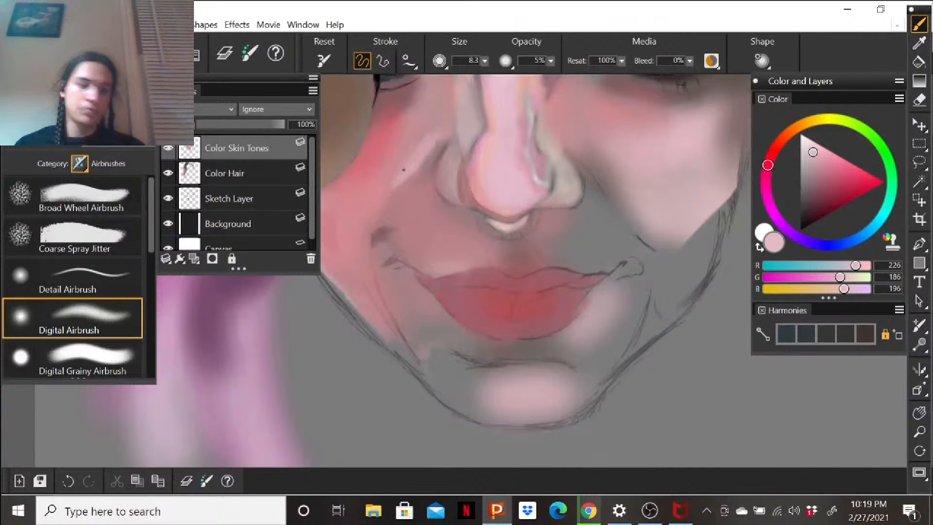
drag(404, 142, 382, 178)
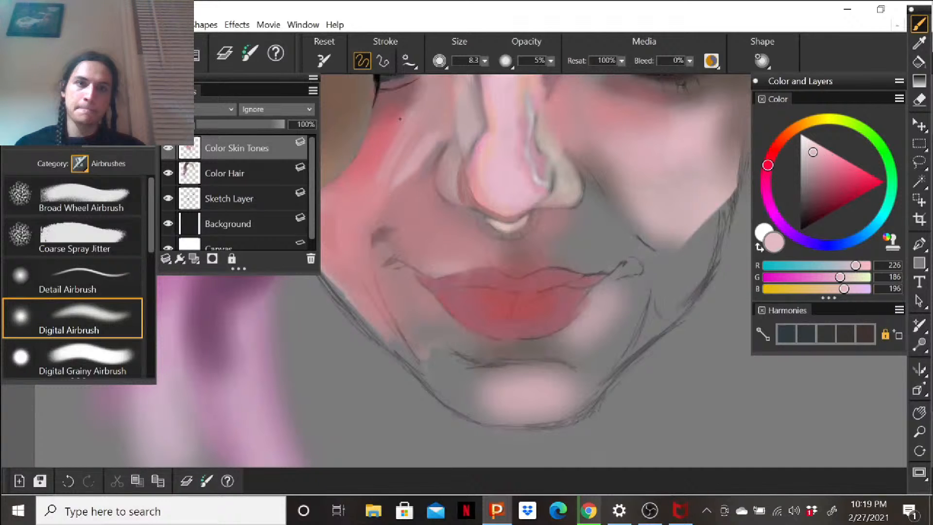
mouse_move(408, 138)
mouse_down()
mouse_move(421, 143)
mouse_move(442, 103)
mouse_up()
Blend the left cheek down to the jaw with dusty pinks, finishing with RGB 206, 130, 148.
key(ctrl+minus)
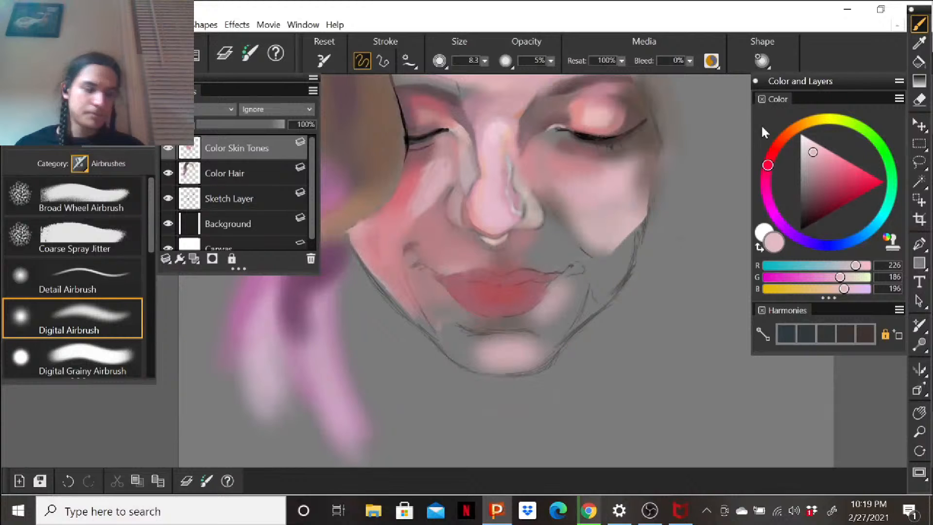
click(814, 157)
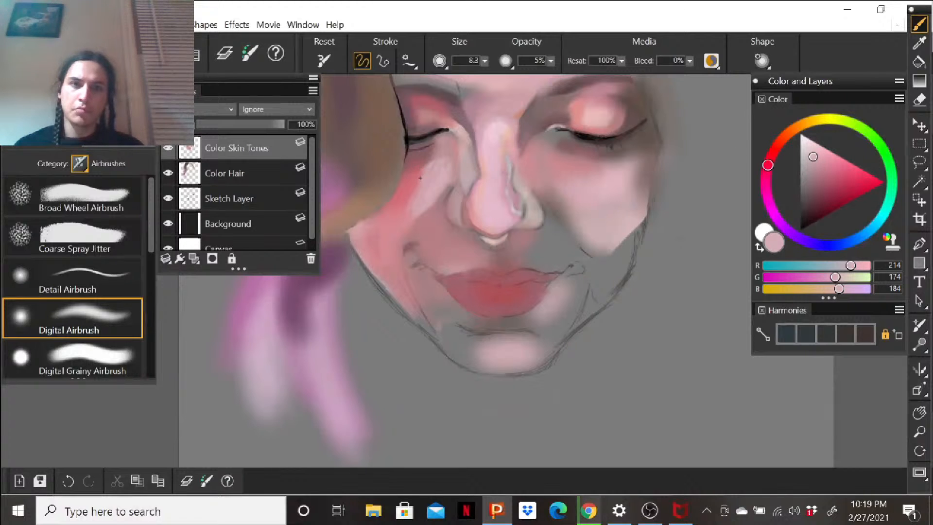
click(816, 173)
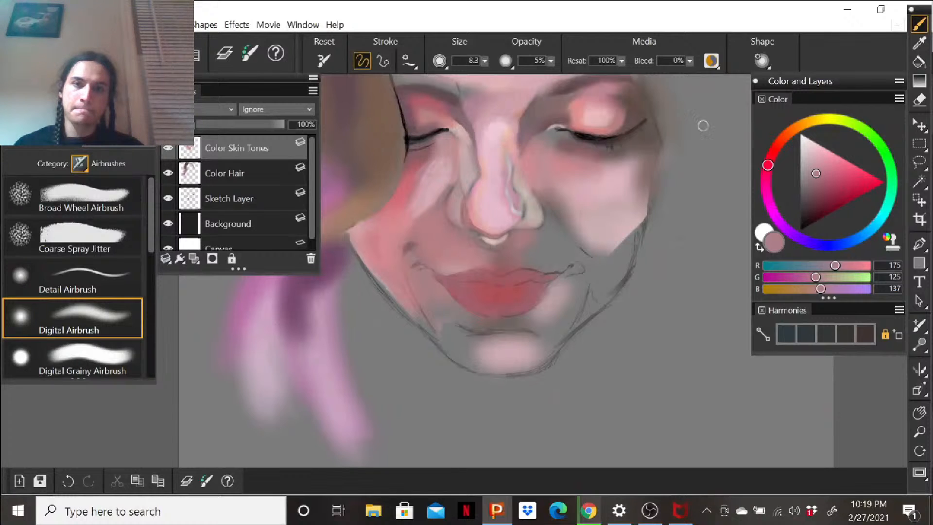
click(820, 165)
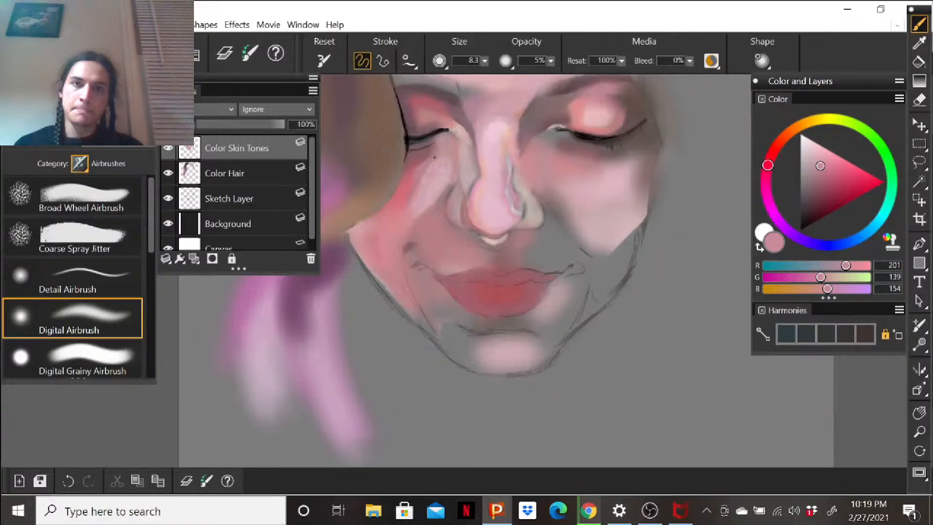
click(825, 168)
click(826, 167)
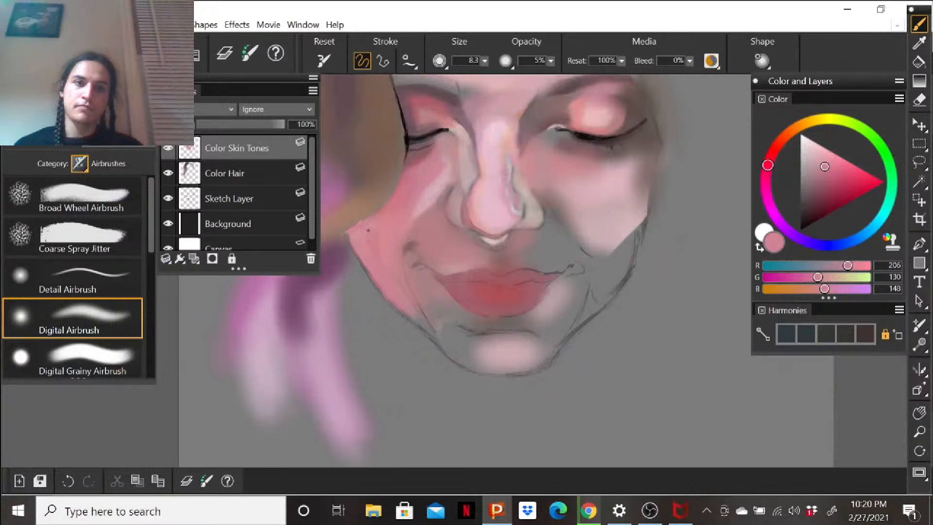
drag(375, 223, 373, 245)
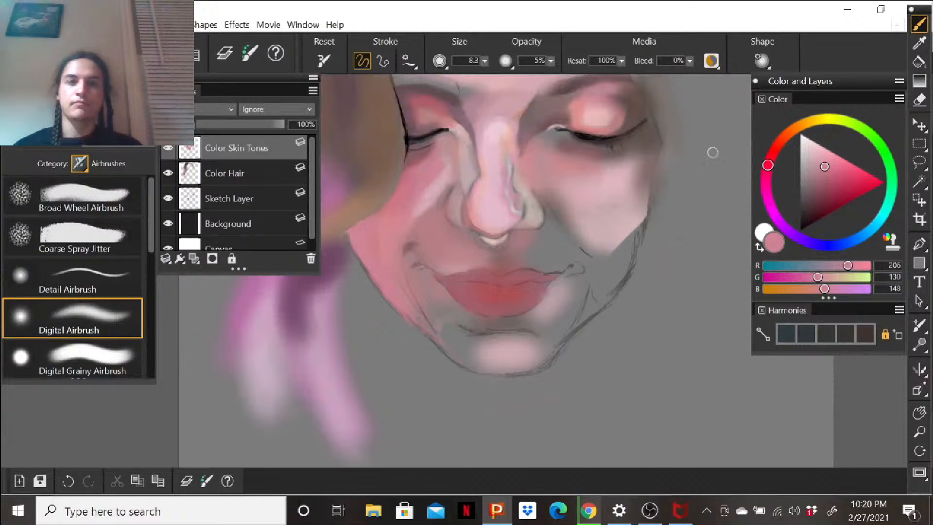
Erase the pink paint spilling outside the left jawline with the Eraser at size 8.7.
click(918, 102)
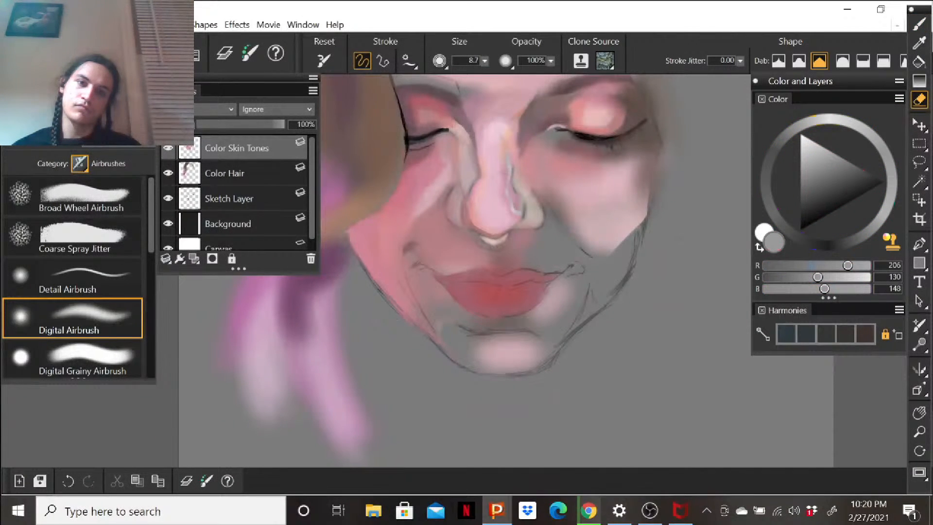
drag(396, 303, 360, 257)
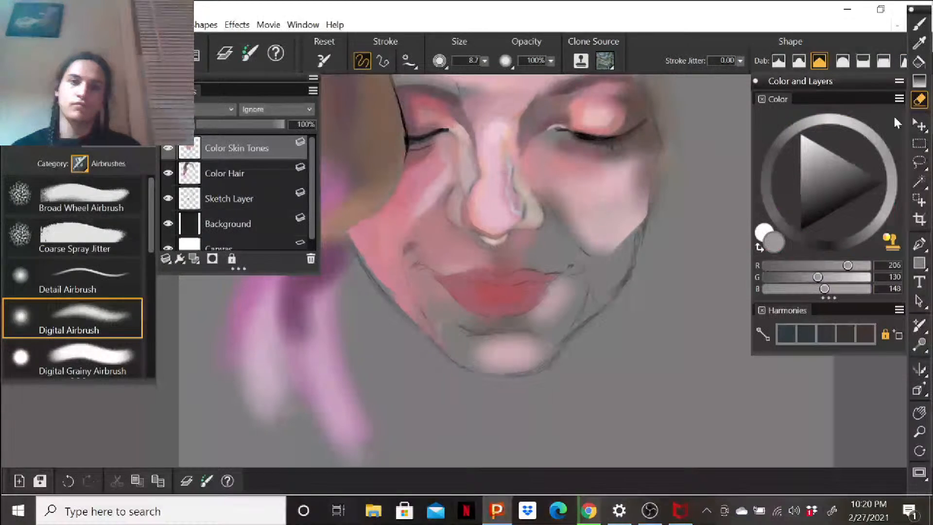
Set the Sketch Layer's opacity to 0% to view the painting without its sketch lines.
click(221, 173)
click(240, 199)
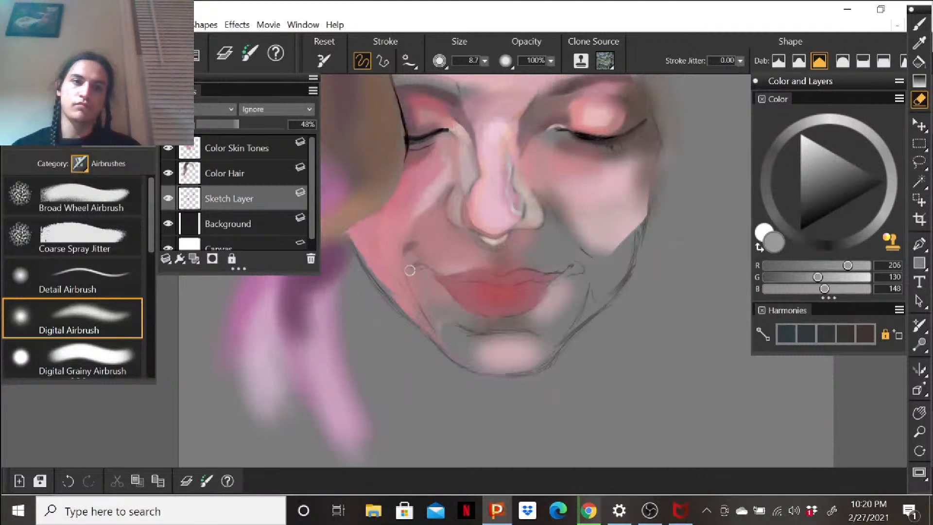
drag(236, 124, 197, 125)
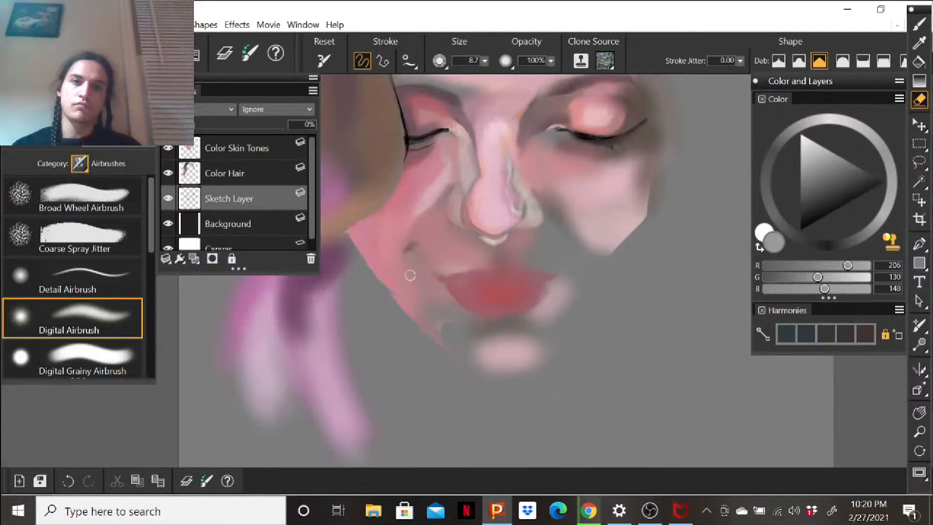
key(ctrl+minus)
key(ctrl+minus)
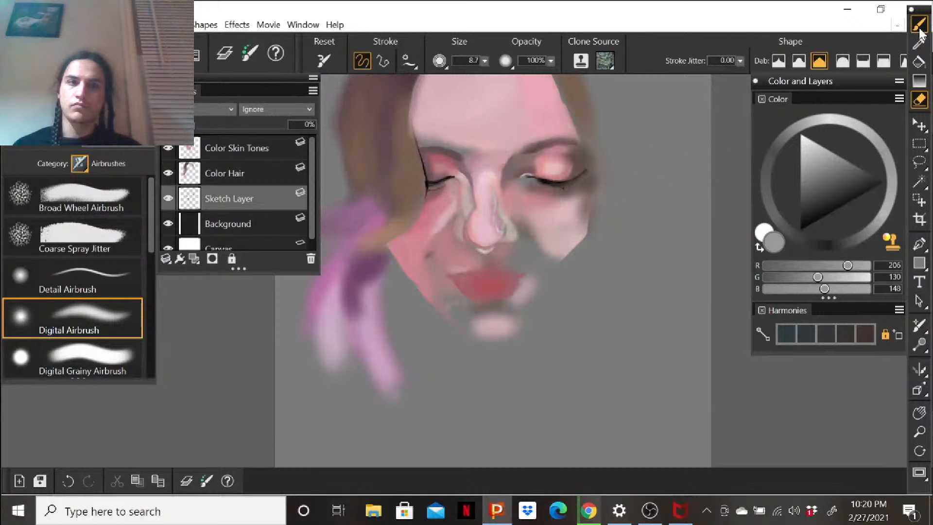
Airbrush the forehead's left edge on Color Skin Tones in pink, RGB 206, 130, 148, and greyish mauve, RGB 113, 89, 95.
click(258, 155)
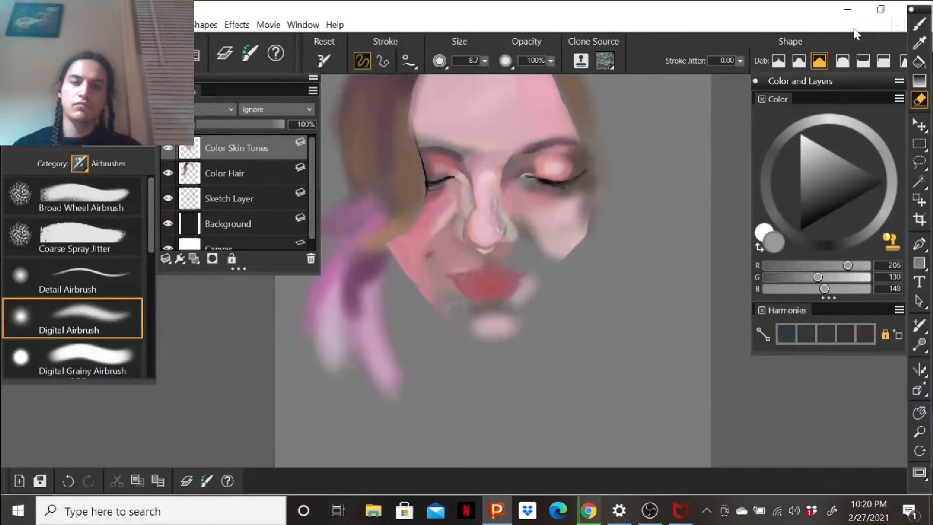
click(920, 24)
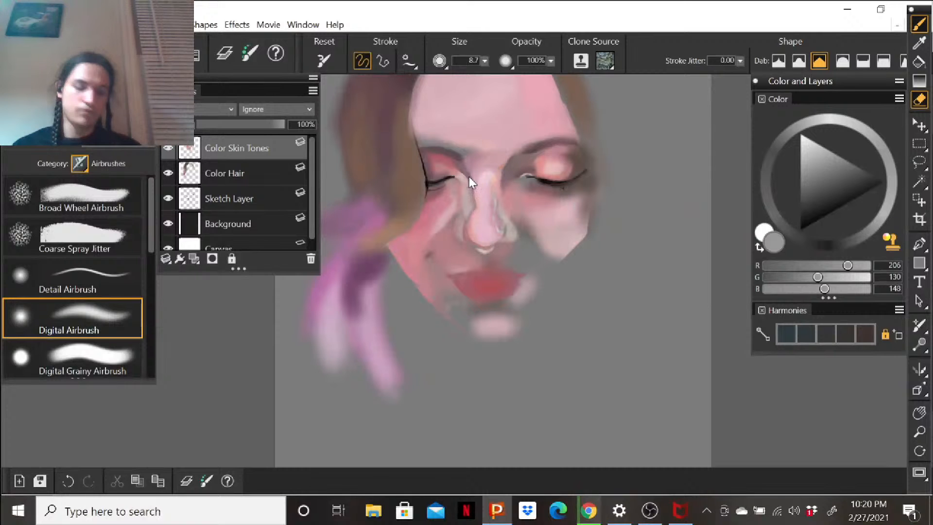
drag(458, 194, 450, 267)
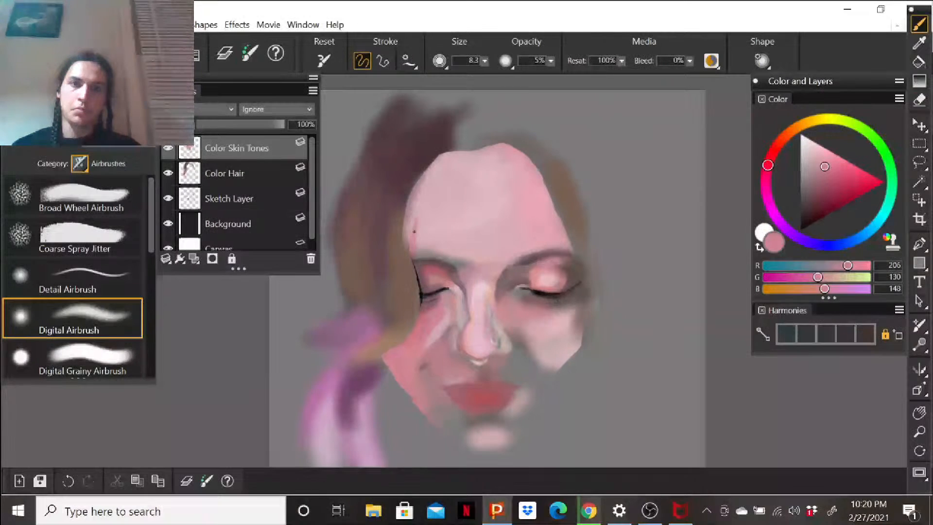
mouse_move(811, 175)
mouse_down()
mouse_move(799, 179)
mouse_move(809, 192)
mouse_up()
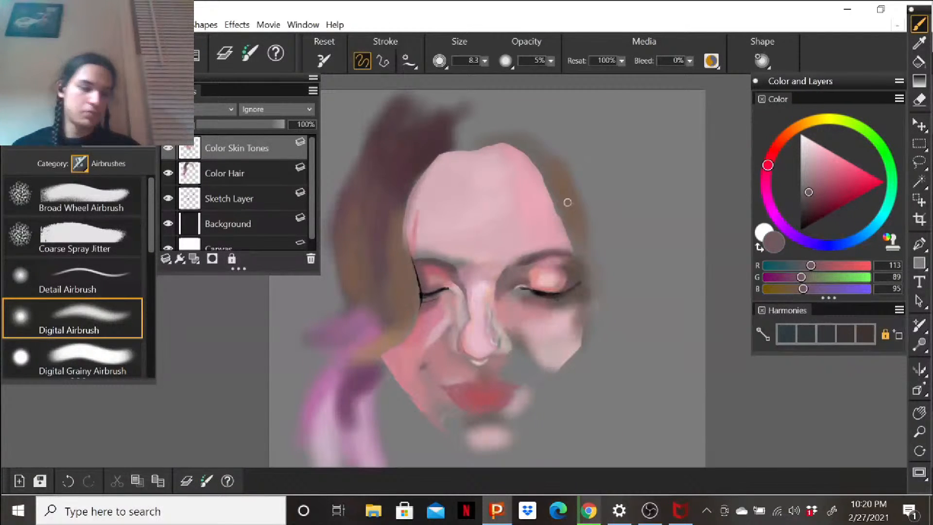
mouse_move(405, 237)
mouse_down()
mouse_move(420, 187)
mouse_move(414, 218)
mouse_up()
drag(411, 185, 410, 237)
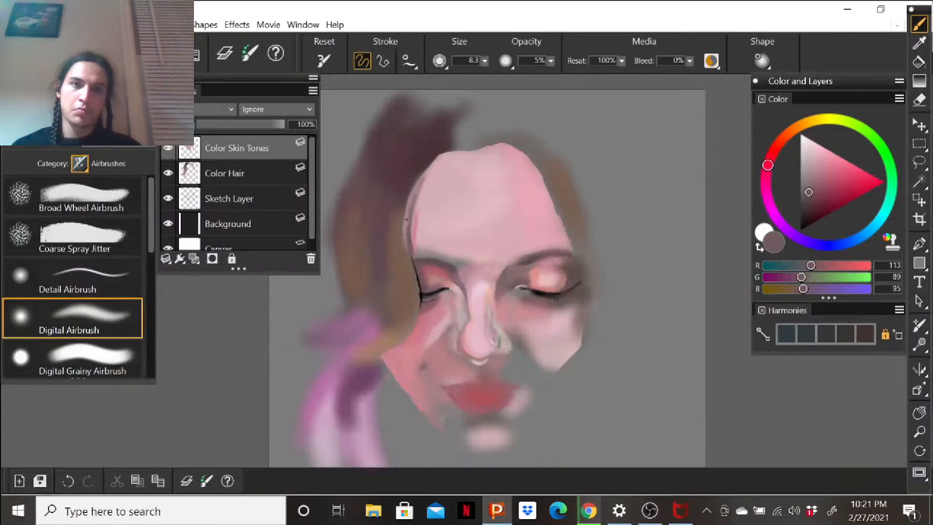
drag(416, 189, 411, 235)
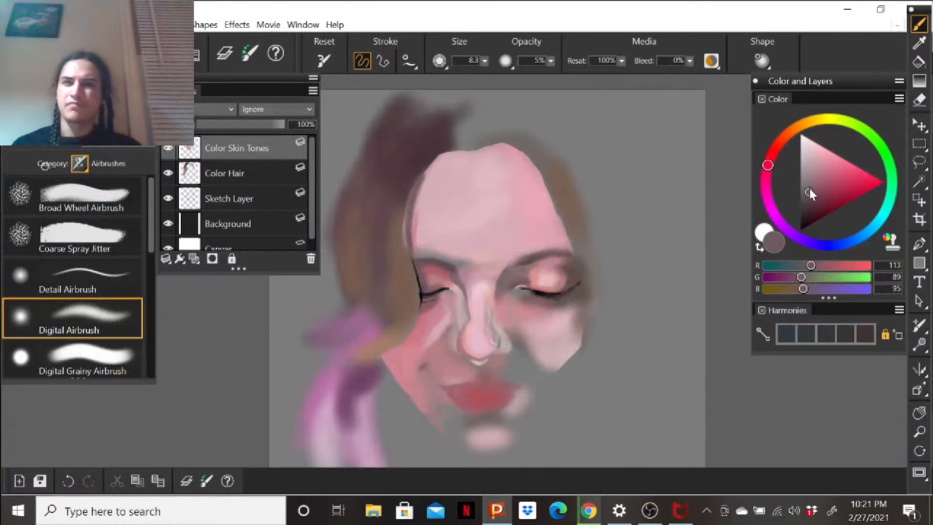
Darken the hairline at the forehead's upper left with deepening browns, RGB 75, 61, 65, RGB 56, 38, 43 and RGB 40, 32, 34.
drag(811, 190, 806, 204)
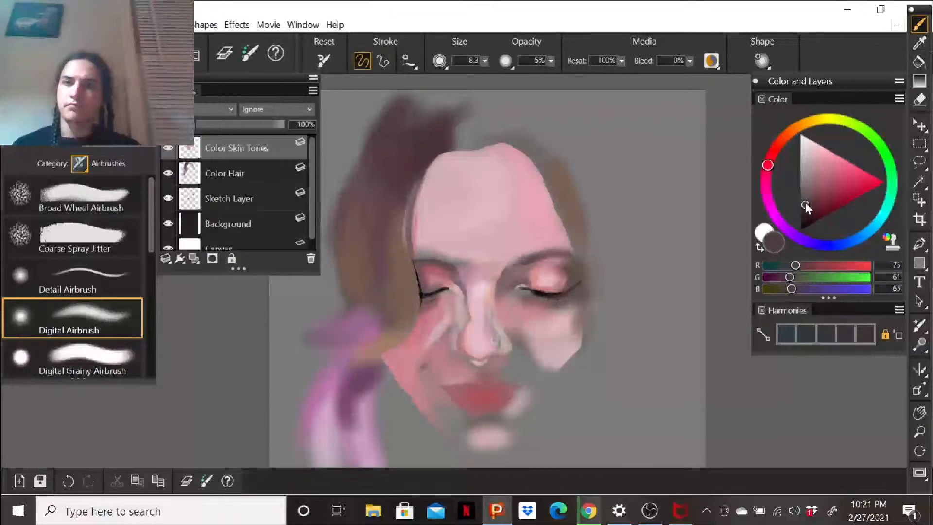
drag(806, 202, 807, 212)
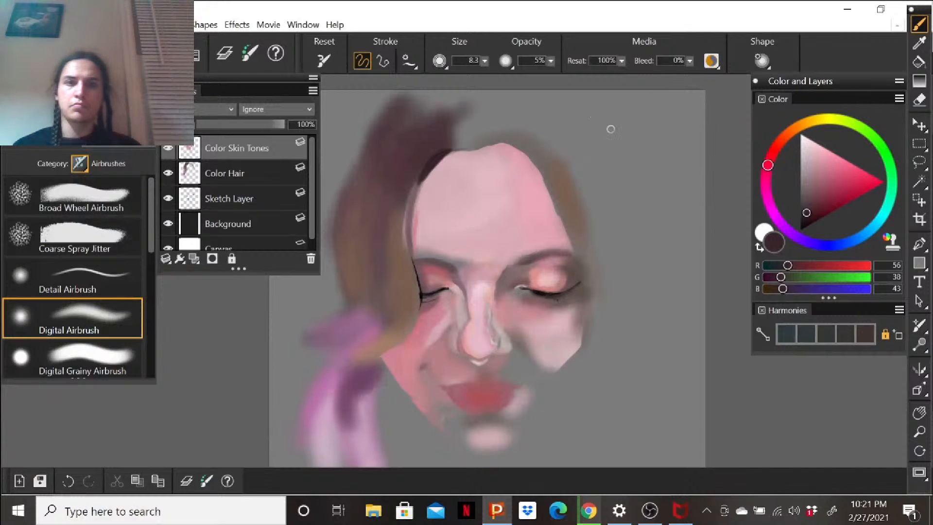
click(803, 217)
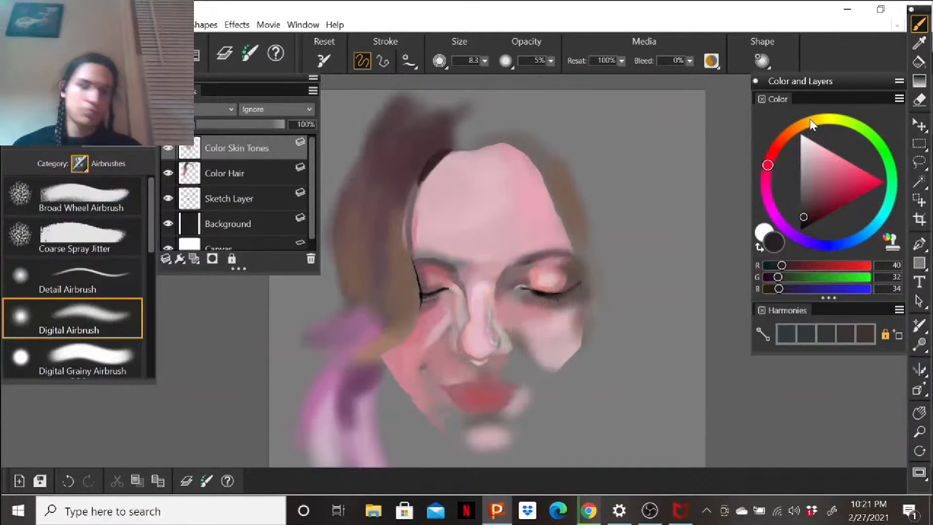
Shade the hair lock beside the left temple in brown, RGB 93, 79, 67, and highlight its inner edge in off-white, RGB 224, 214, 206.
click(811, 200)
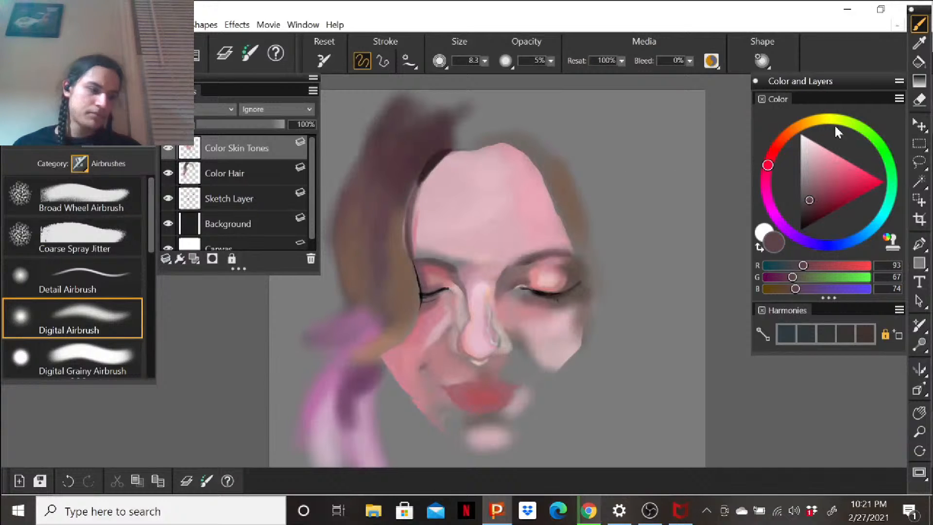
click(796, 127)
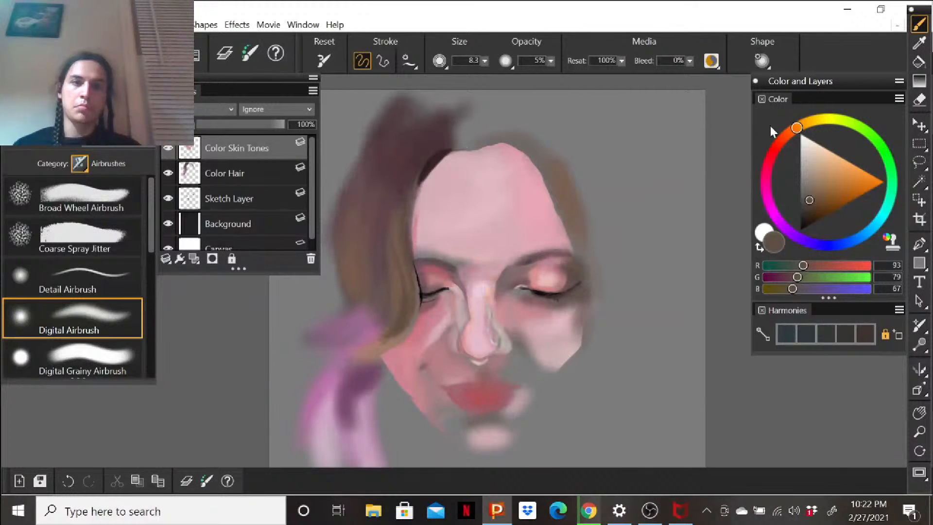
click(806, 149)
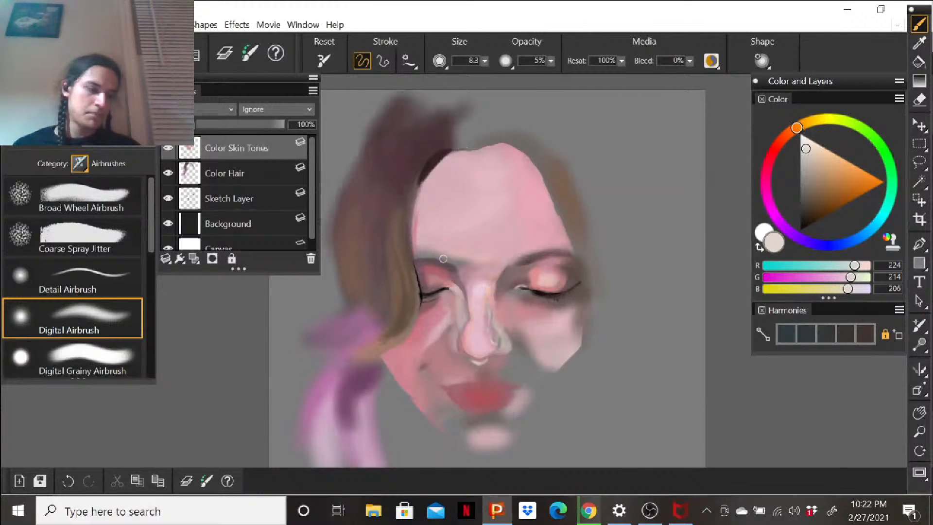
drag(409, 258, 418, 317)
mouse_move(409, 227)
mouse_down()
mouse_move(410, 254)
mouse_move(408, 210)
mouse_up()
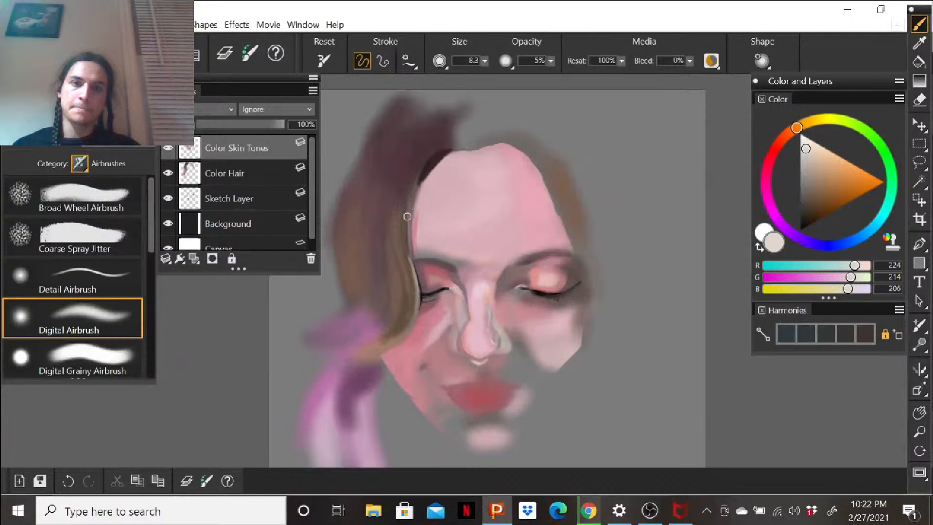
mouse_move(419, 280)
mouse_down()
mouse_move(411, 245)
mouse_move(409, 256)
mouse_up()
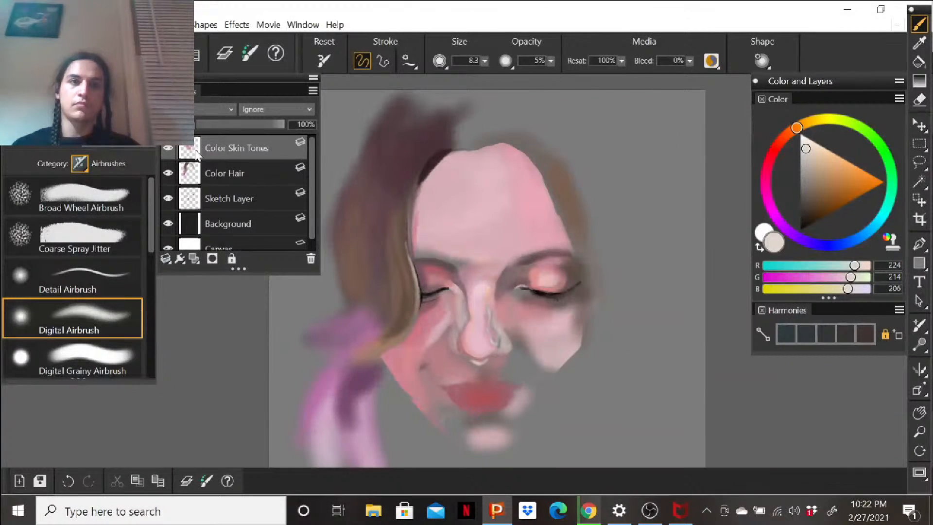
click(218, 174)
click(214, 151)
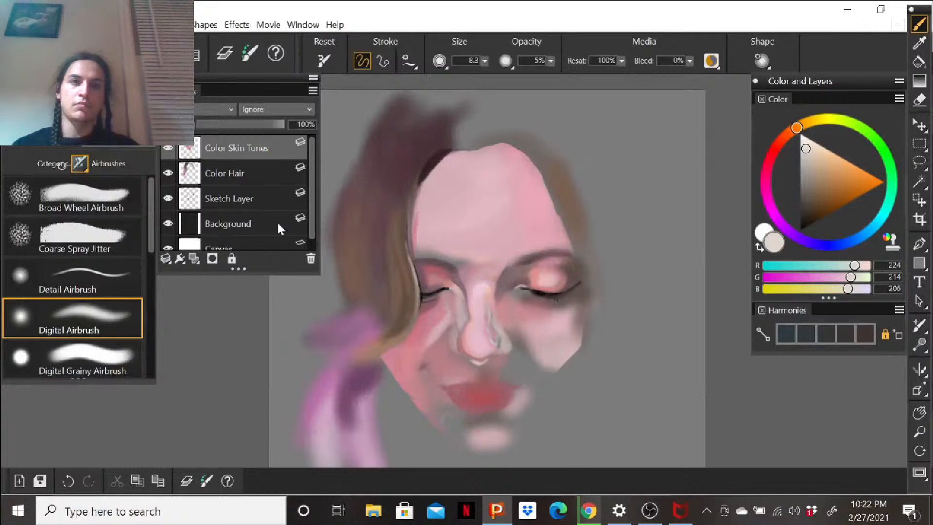
Airbrush the nose in pinks, RGB 220, 196, 204, RGB 238, 182, 200 and RGB 221, 145, 169, undoing the scribble beside the face.
mouse_move(499, 353)
mouse_down()
mouse_move(551, 200)
mouse_move(549, 322)
mouse_up()
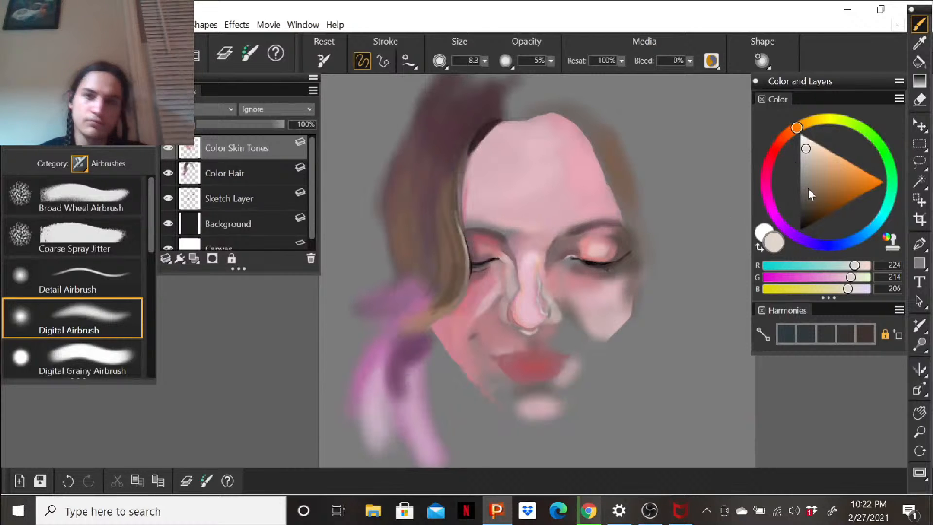
click(782, 177)
mouse_move(812, 178)
mouse_down()
mouse_move(800, 173)
mouse_move(808, 151)
mouse_up()
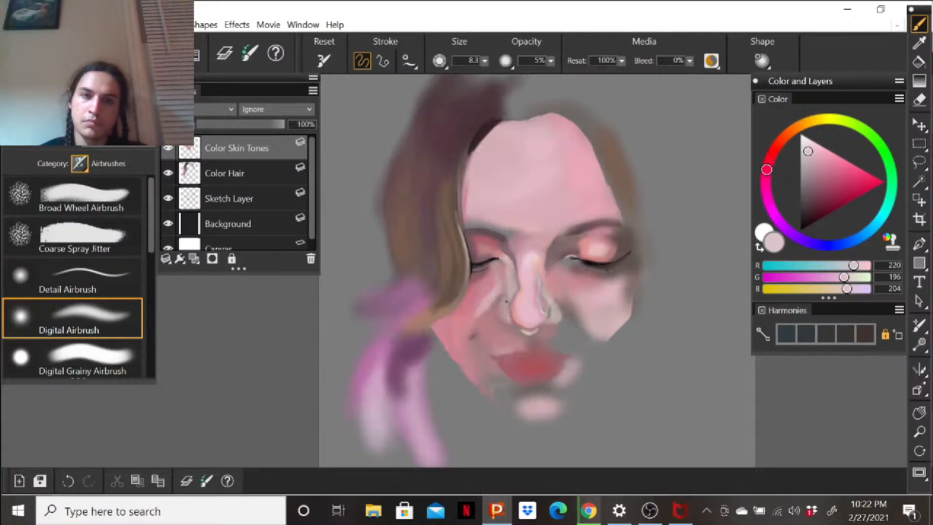
click(819, 152)
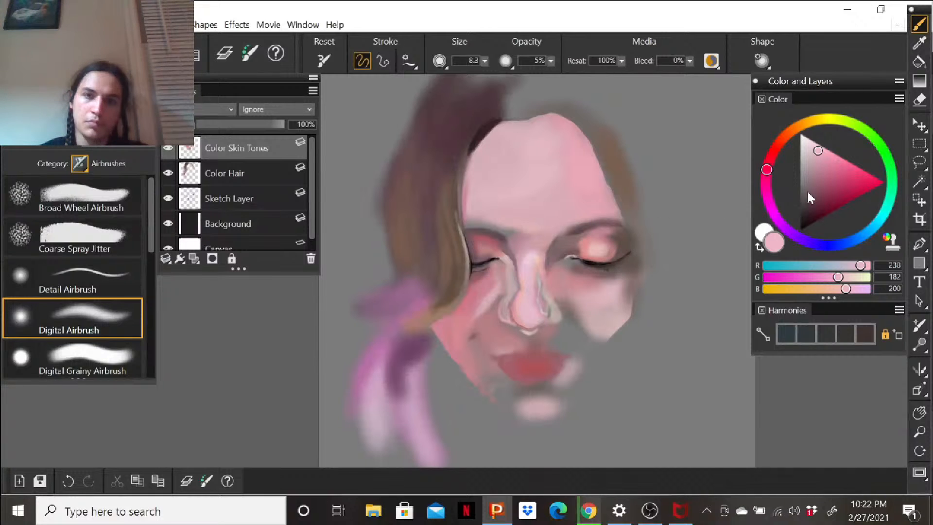
click(825, 161)
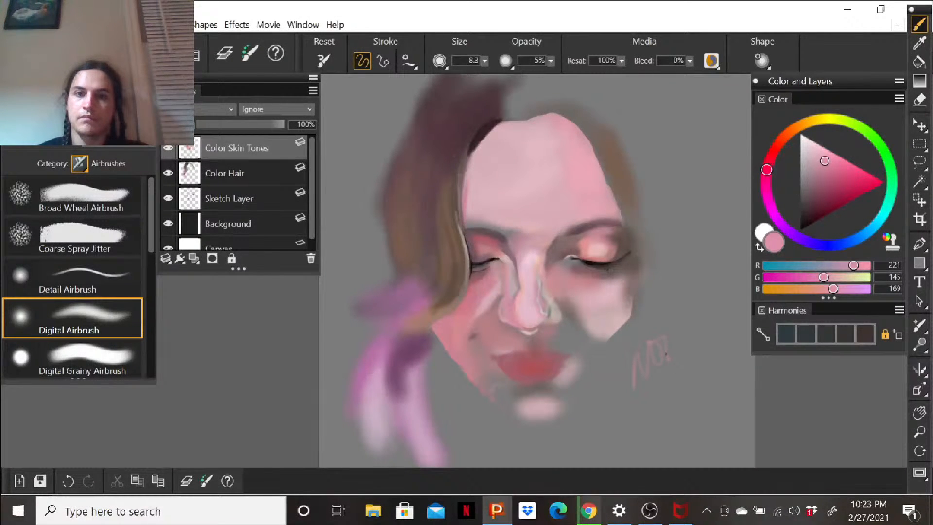
key(ctrl+z)
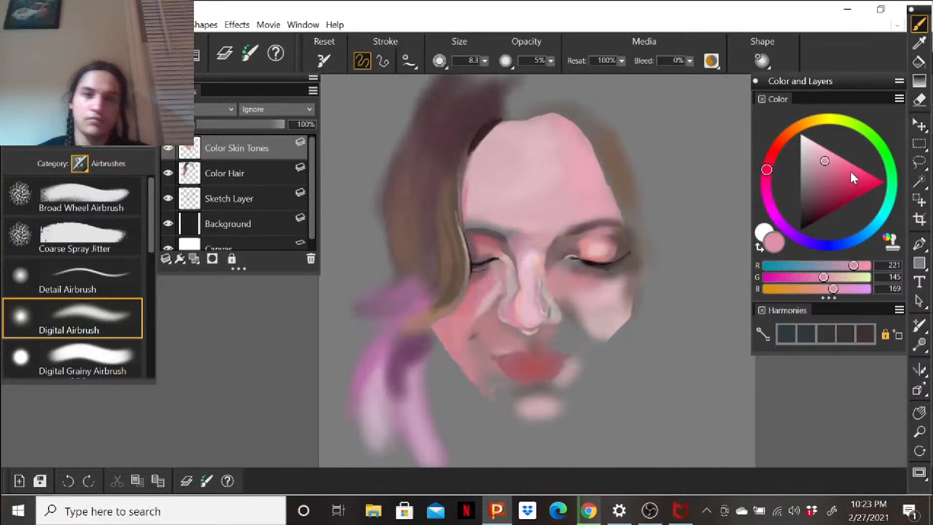
Erase the lips and the paint around the mouth on Color Skin Tones with the Eraser at size 8.7.
click(919, 100)
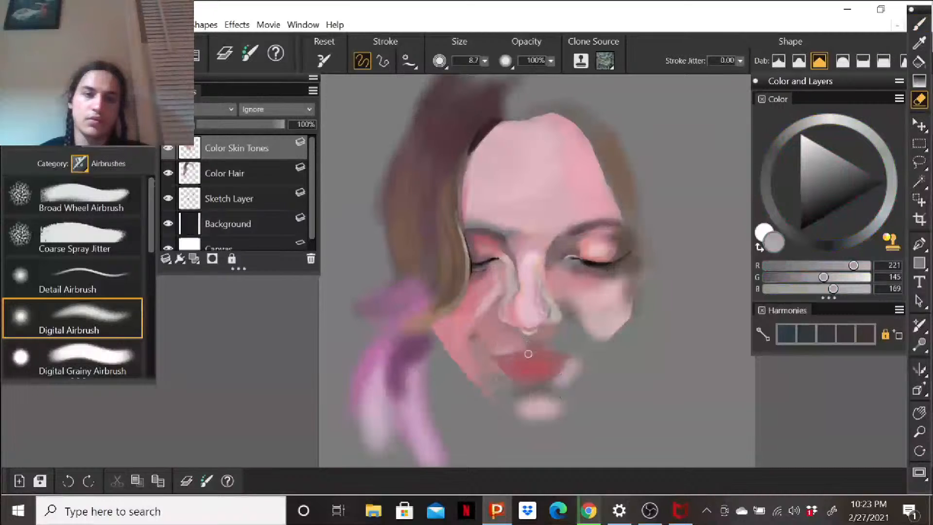
mouse_move(517, 357)
mouse_down()
mouse_move(509, 356)
mouse_move(530, 364)
mouse_move(547, 355)
mouse_move(532, 375)
mouse_move(552, 361)
mouse_move(537, 386)
mouse_move(571, 364)
mouse_move(567, 384)
mouse_up()
drag(485, 354, 488, 356)
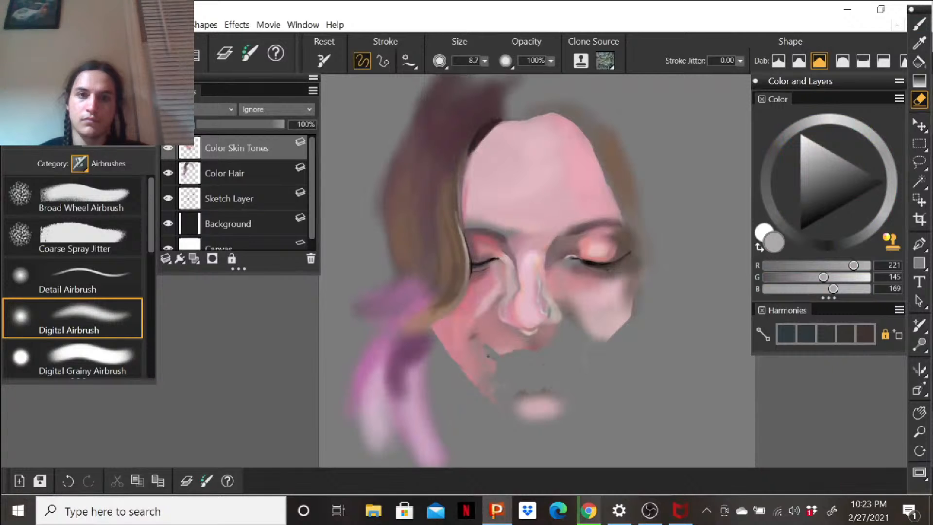
drag(504, 419, 527, 396)
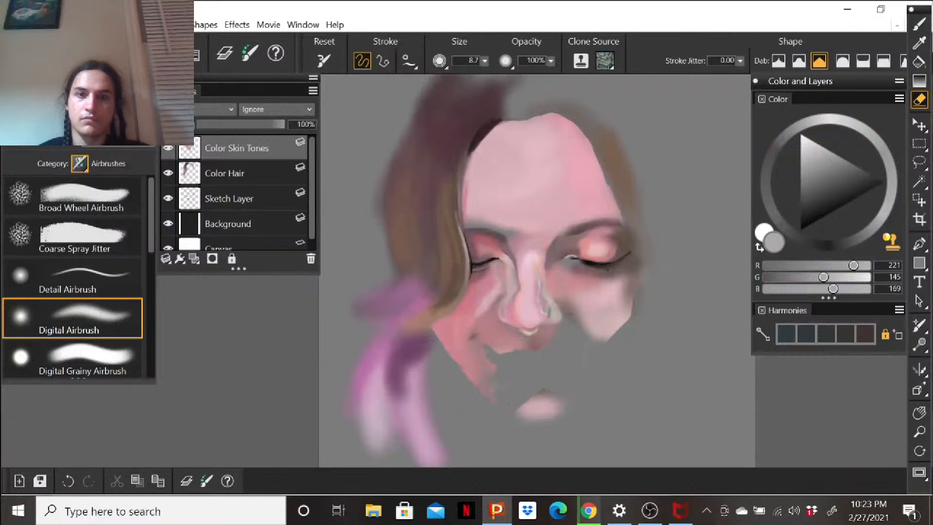
Erase the chin, left jaw and lower right cheek edge with the Eraser enlarged to size 35.7.
click(484, 61)
drag(460, 76, 523, 102)
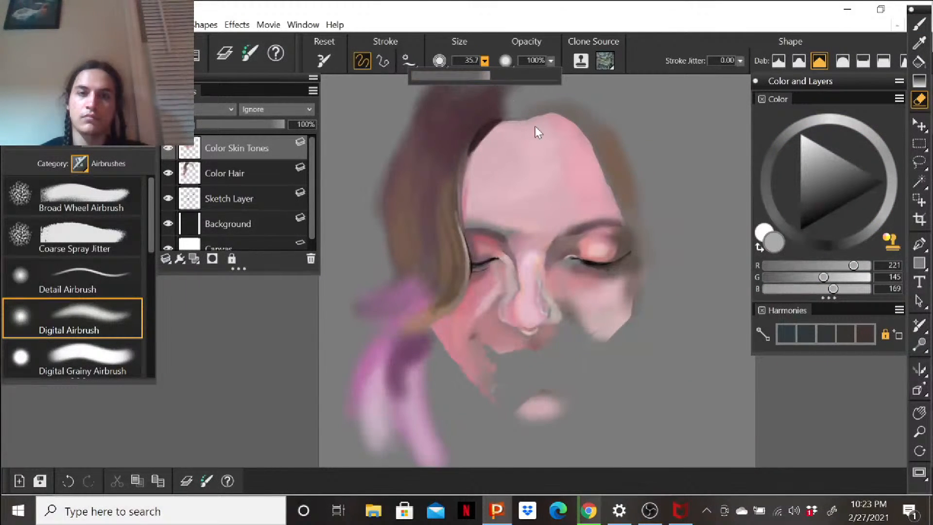
mouse_move(564, 363)
mouse_down()
mouse_move(519, 417)
mouse_move(557, 411)
mouse_up()
mouse_move(511, 379)
mouse_down()
mouse_move(492, 383)
mouse_move(521, 368)
mouse_move(475, 341)
mouse_move(534, 348)
mouse_up()
drag(444, 347, 472, 386)
drag(446, 339, 472, 349)
drag(603, 340, 630, 314)
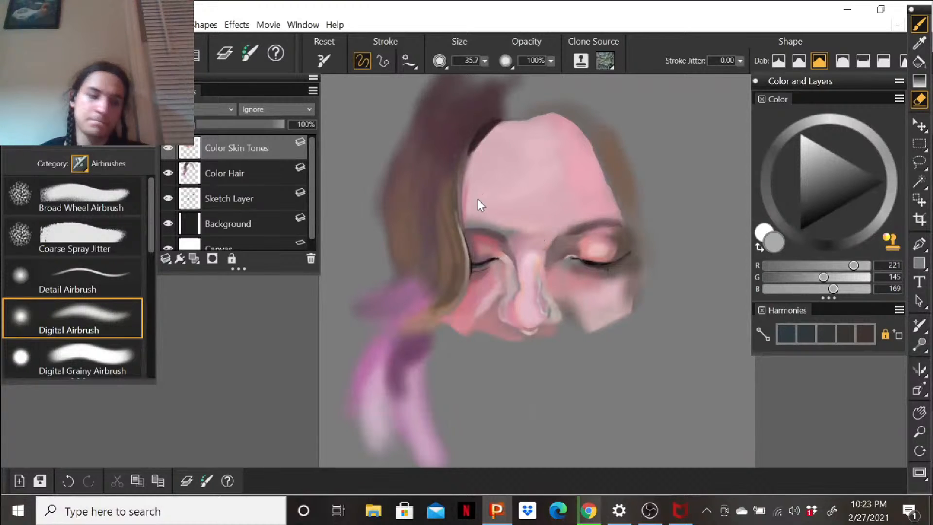
Airbrush the forehead, cheeks and the area below the nose in soft pink, RGB 221, 167, 184, with the Digital Airbrush at size 33.4.
key(b)
click(818, 157)
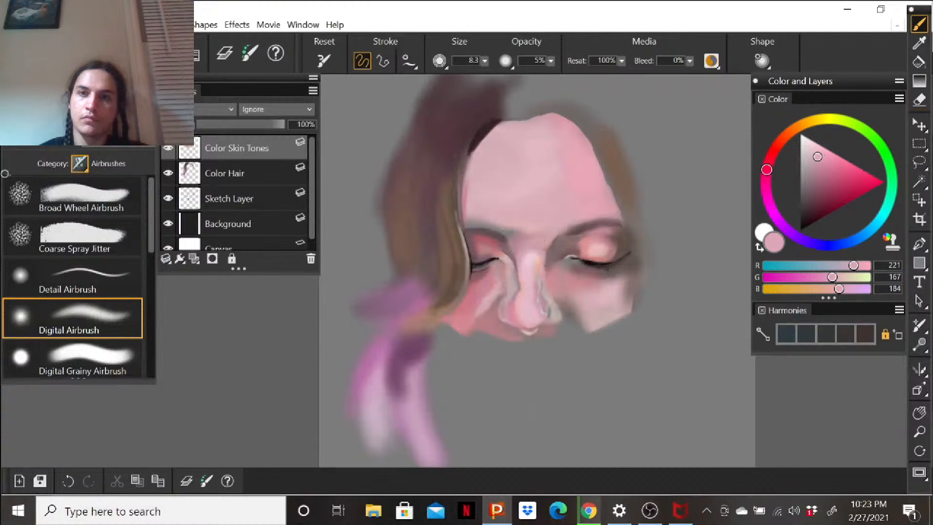
click(485, 62)
click(486, 76)
click(530, 165)
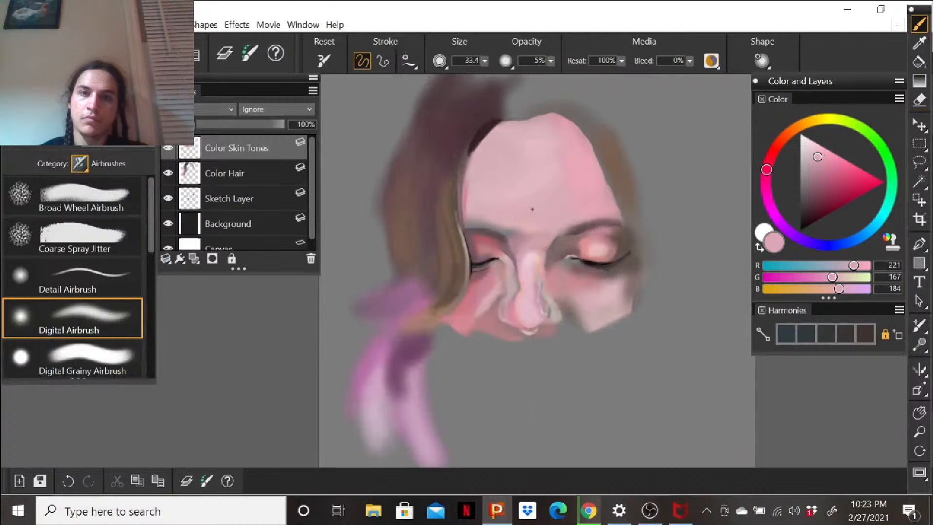
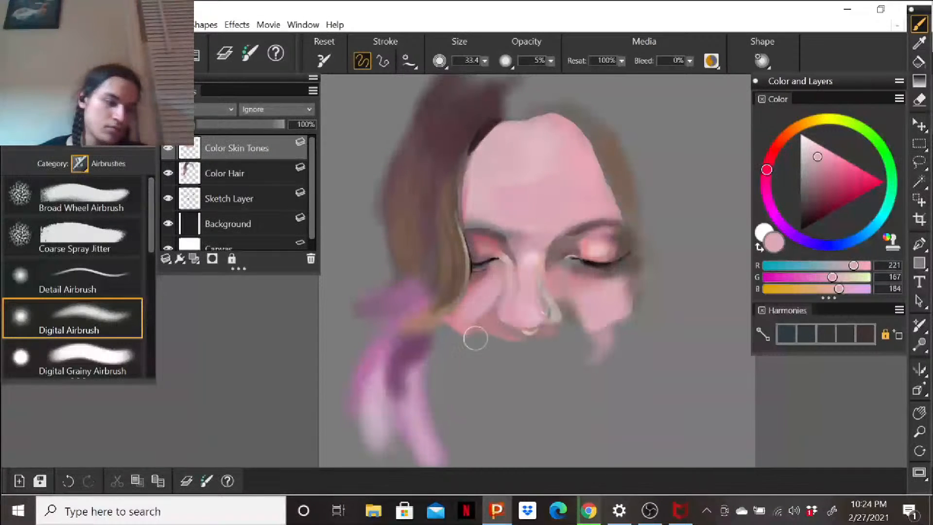
mouse_move(461, 334)
mouse_down()
mouse_move(470, 358)
mouse_move(457, 326)
mouse_up()
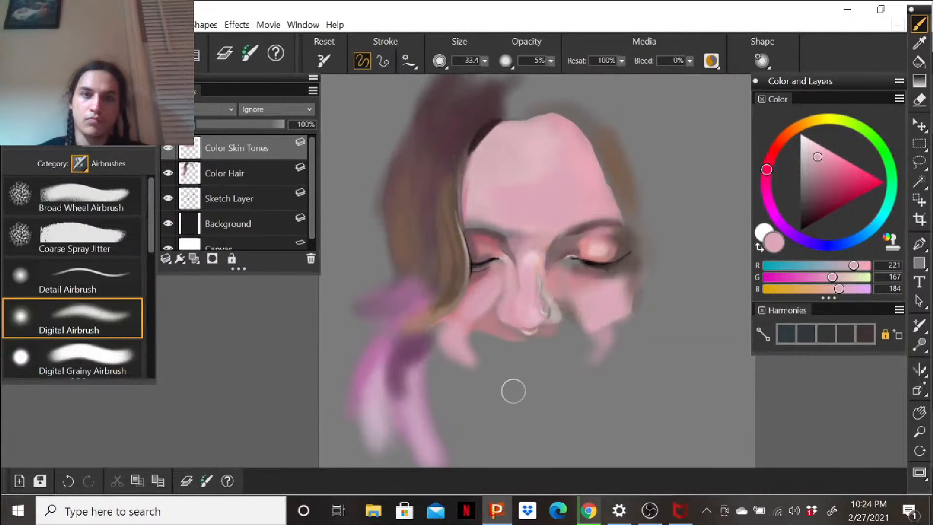
mouse_move(528, 349)
mouse_down()
mouse_move(566, 344)
mouse_move(482, 337)
mouse_up()
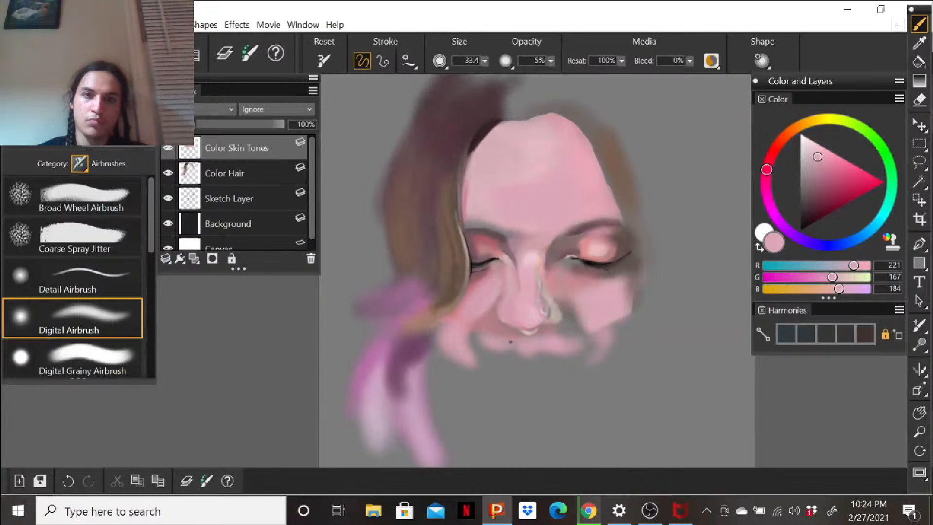
Draw the upper lip's contour below the nose with the Detail Airbrush at size 1.0 in dusky rose, RGB 152, 84, 105.
click(814, 170)
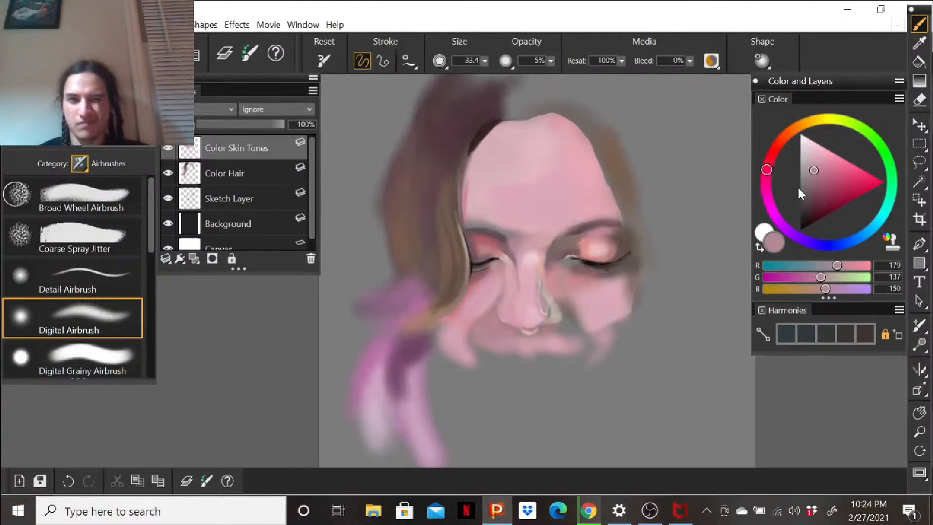
drag(815, 176, 812, 193)
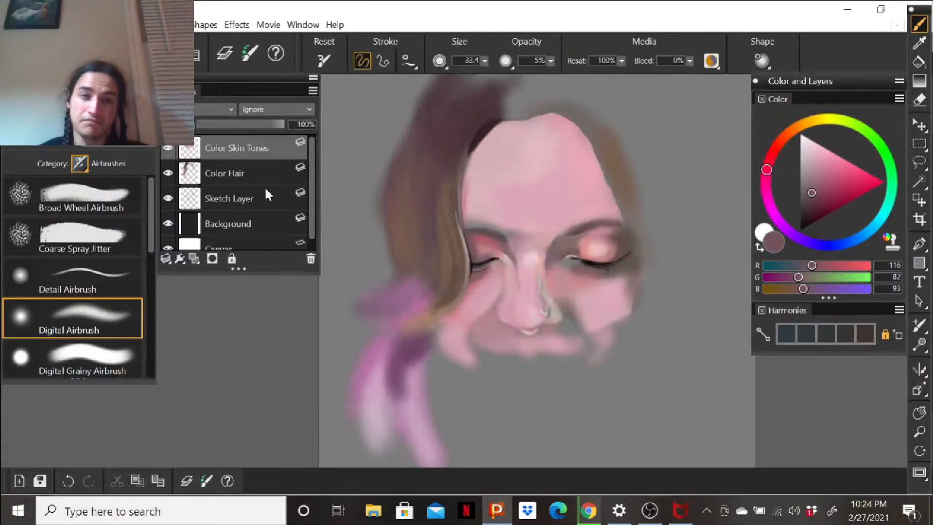
click(92, 281)
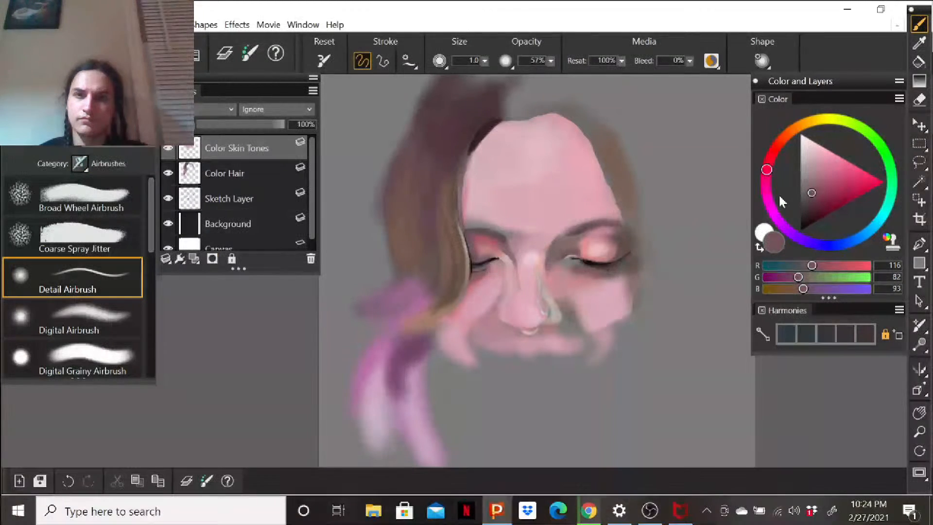
mouse_move(811, 204)
mouse_down()
mouse_move(816, 184)
mouse_move(825, 189)
mouse_up()
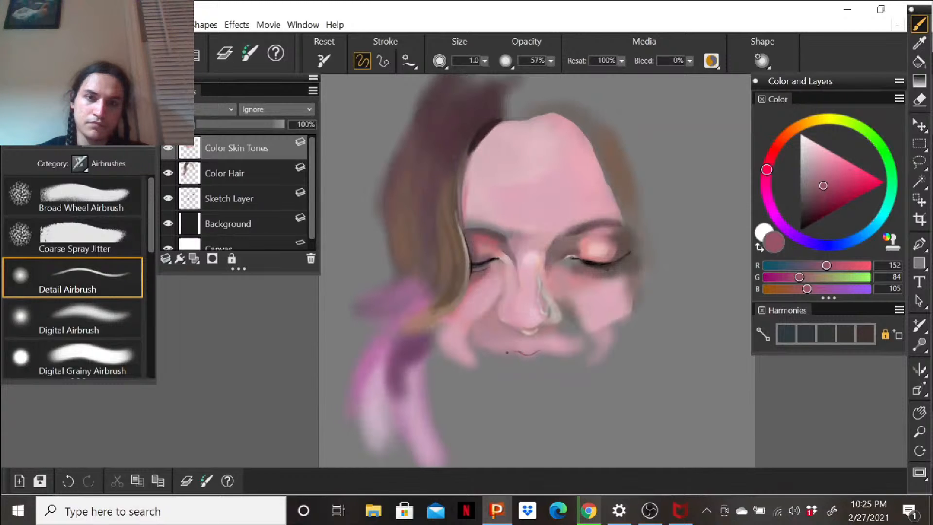
drag(517, 353, 540, 353)
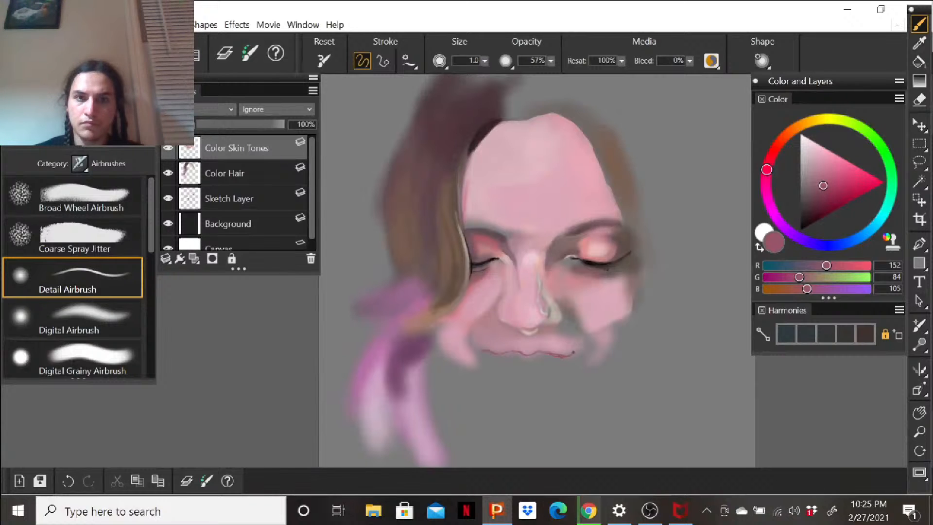
Darken the lip contour and add smile creases and the mouth's parting line in RGB 84, 56, 65 and RGB 114, 88, 96.
click(810, 203)
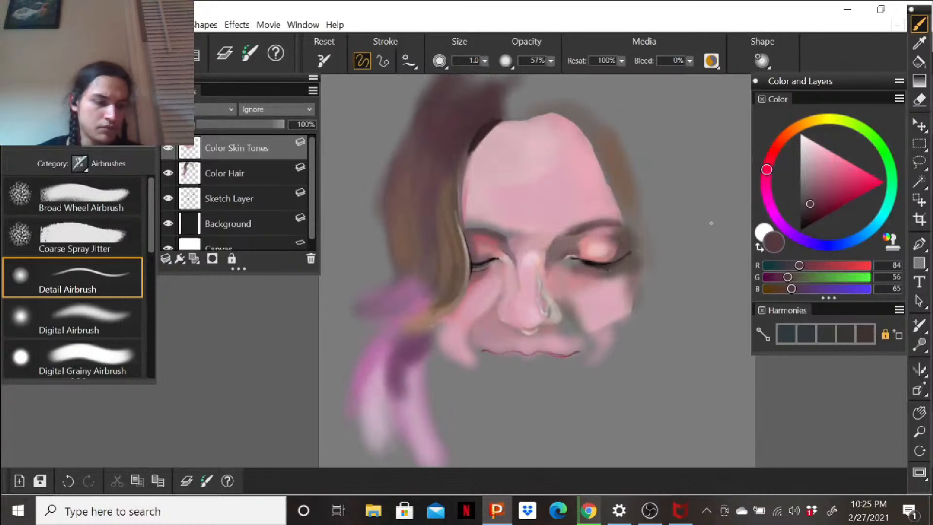
drag(813, 205, 809, 192)
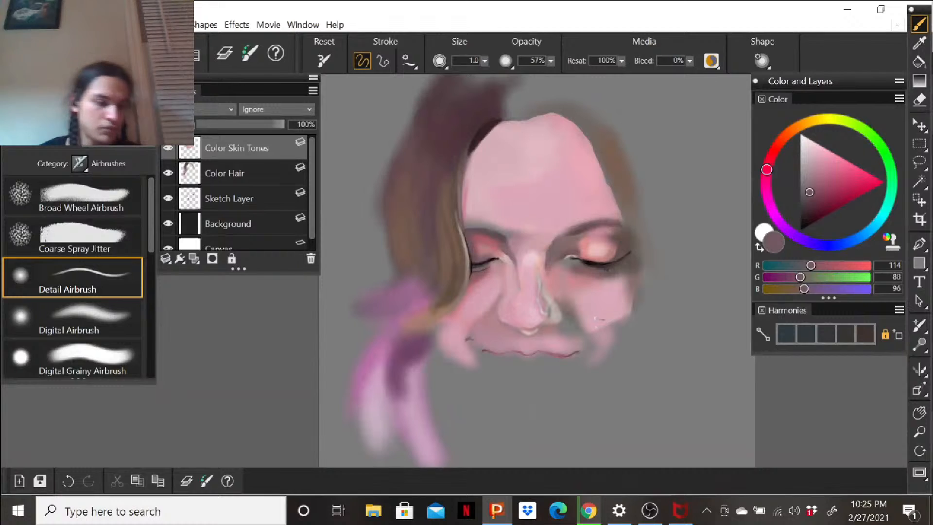
drag(598, 350, 597, 346)
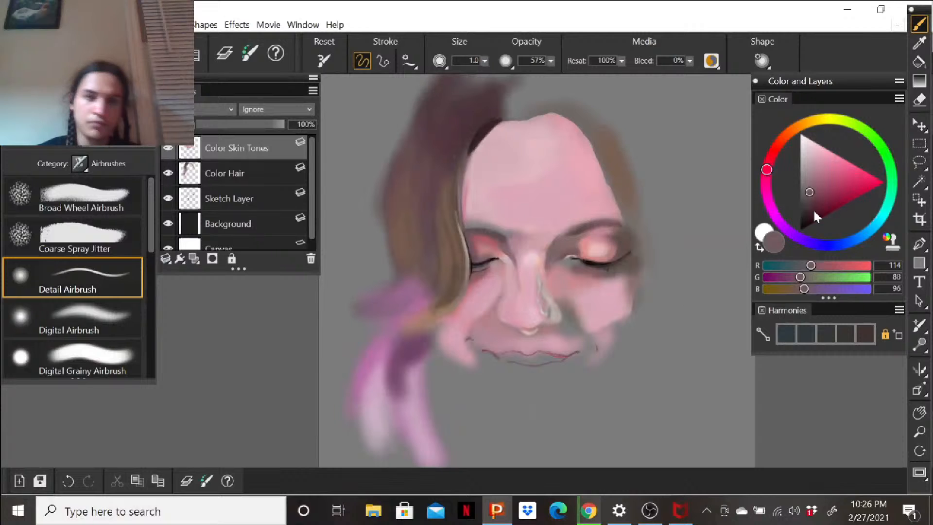
Outline the lower lip beneath the parting line in deep pink, RGB 194, 76, 113.
click(849, 182)
click(838, 180)
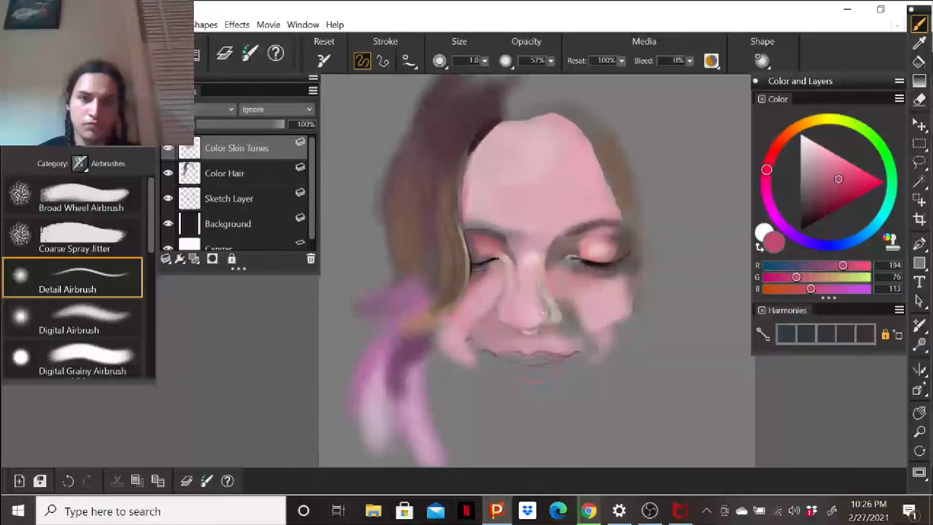
drag(499, 366, 505, 376)
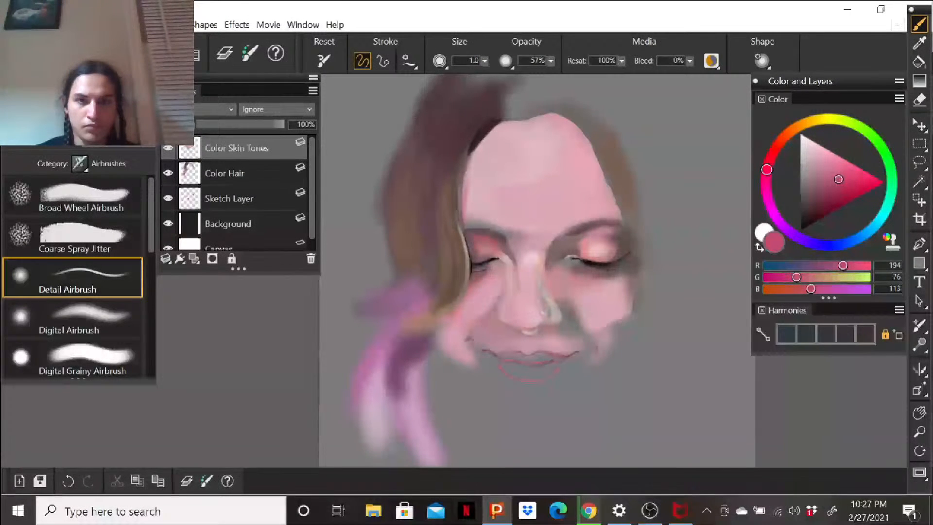
Set the additional color to greyish mauve, RGB 96, 74, 81, keeping the deep pink as the main color.
click(764, 233)
mouse_move(791, 234)
mouse_down()
mouse_move(802, 238)
mouse_move(810, 224)
mouse_up()
click(812, 192)
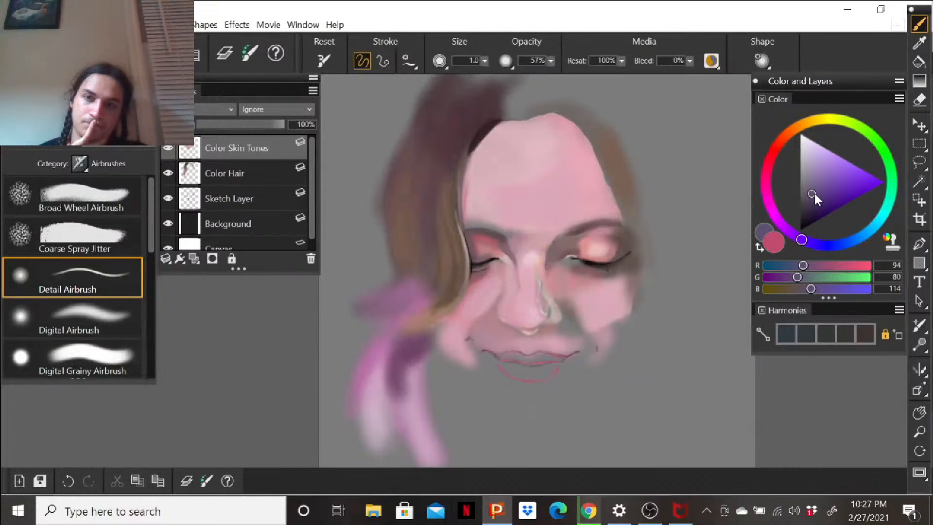
drag(807, 191, 809, 198)
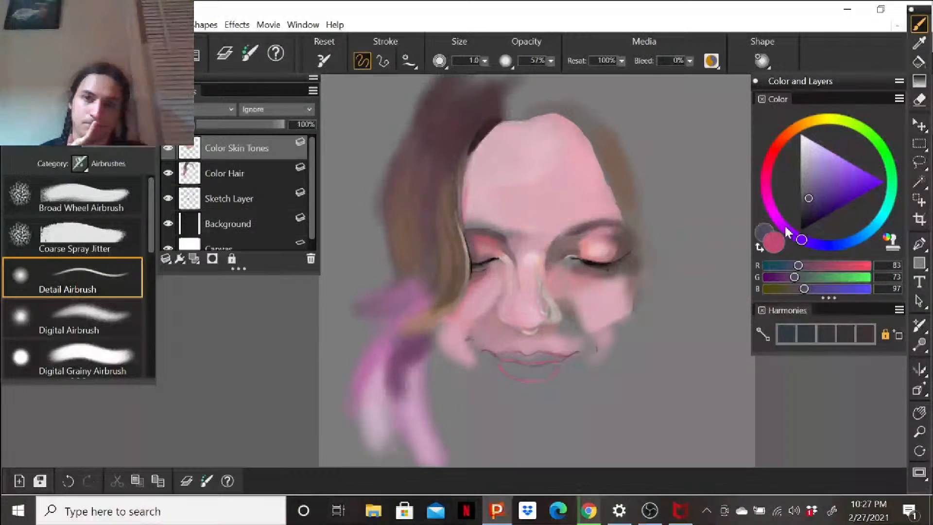
click(772, 241)
click(768, 232)
click(773, 239)
click(768, 233)
click(776, 237)
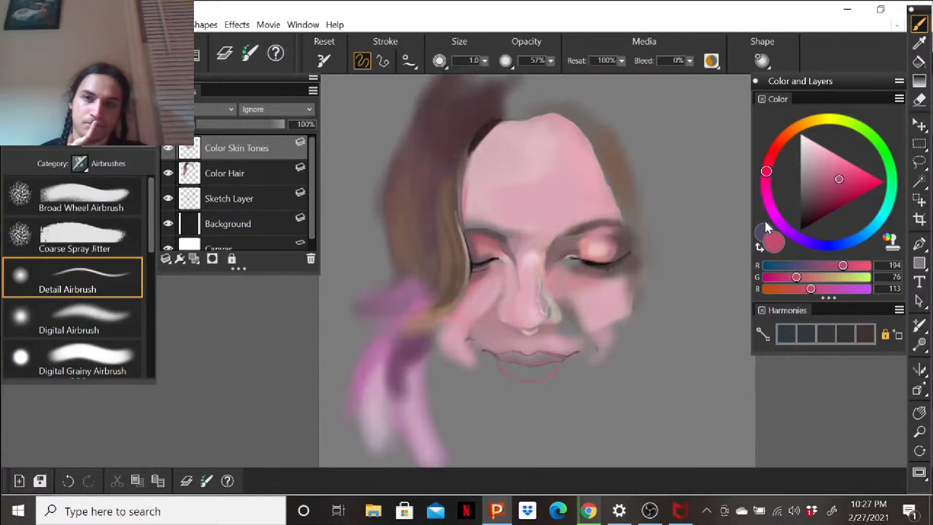
click(766, 231)
click(766, 175)
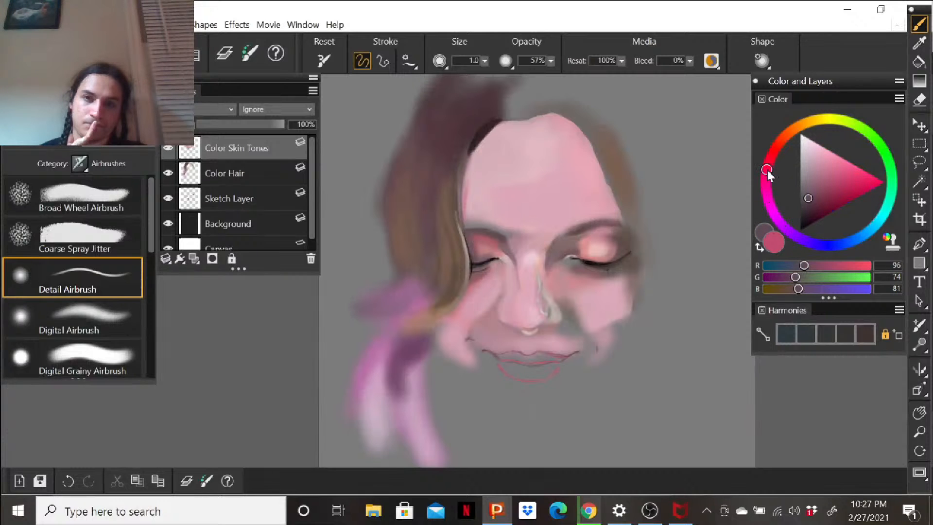
Set the additional color to muted mauve, RGB 111, 83, 92.
click(811, 197)
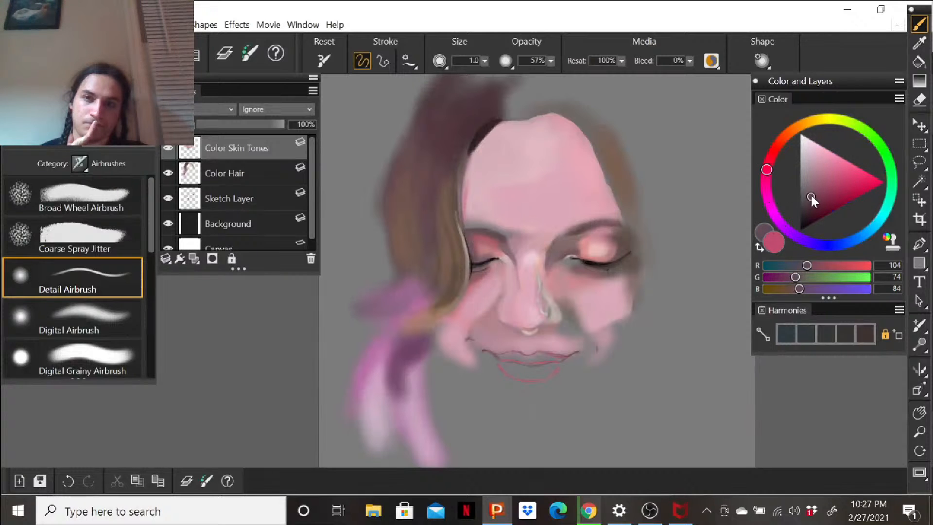
click(774, 236)
click(764, 231)
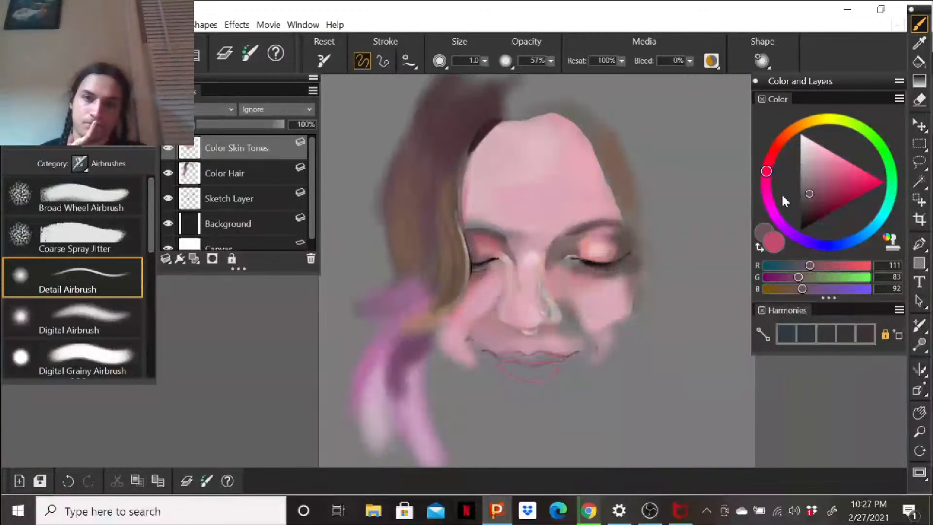
Set the main color to brownish grey, RGB 100, 89, 78, and the additional color to pale pink, RGB 218, 178, 192.
click(774, 240)
click(871, 220)
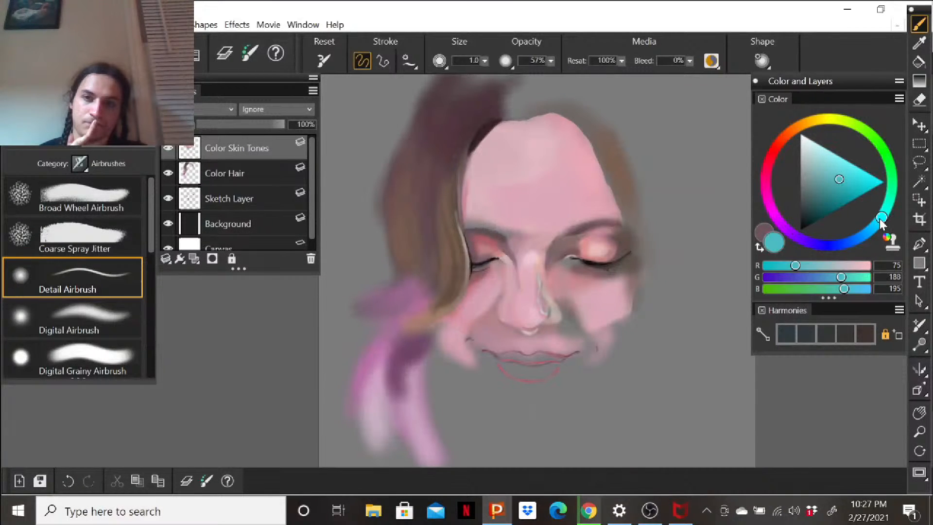
click(809, 198)
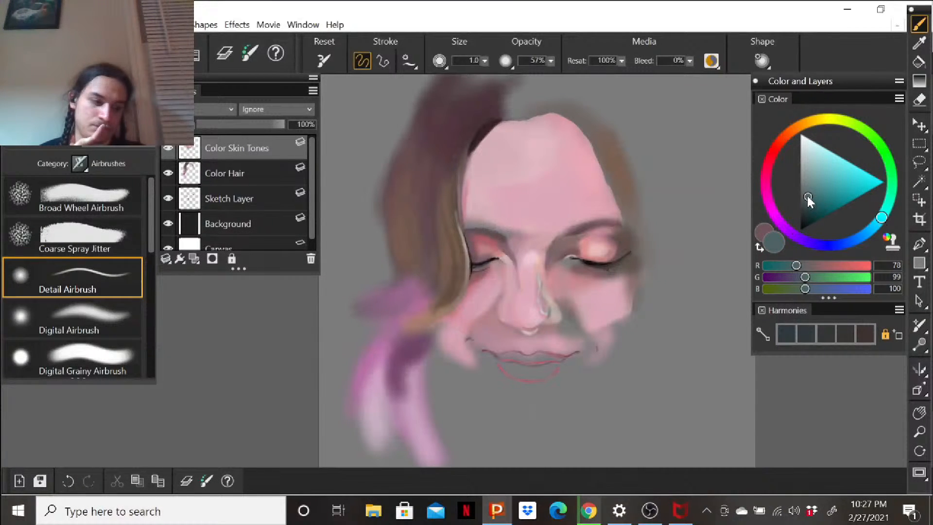
drag(821, 120, 800, 127)
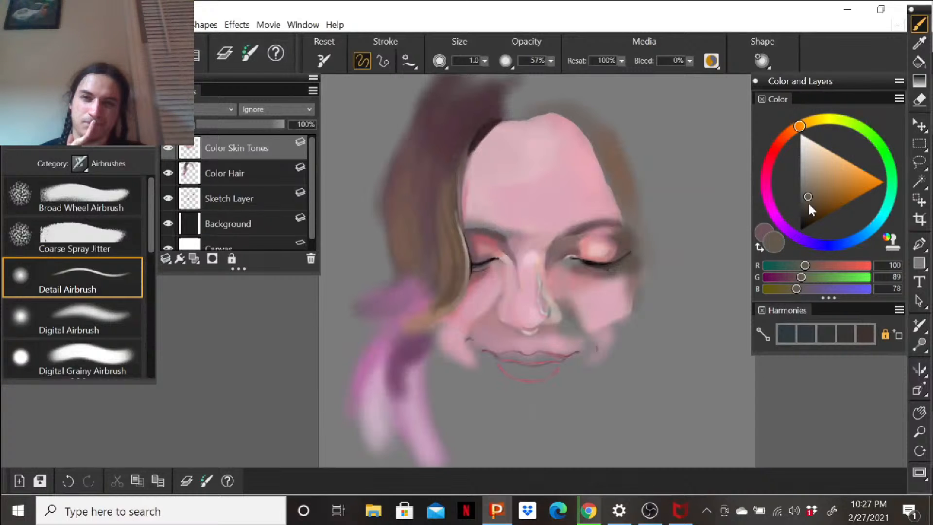
click(765, 229)
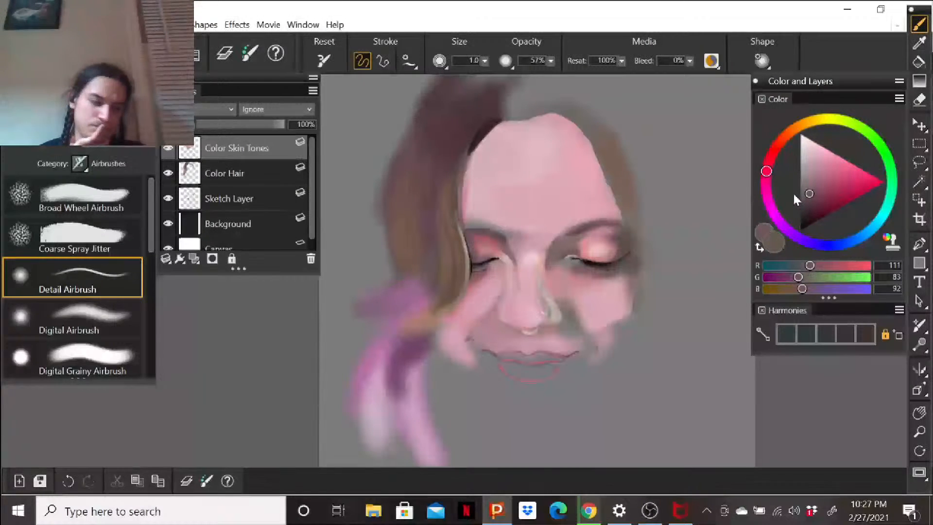
drag(812, 149, 813, 155)
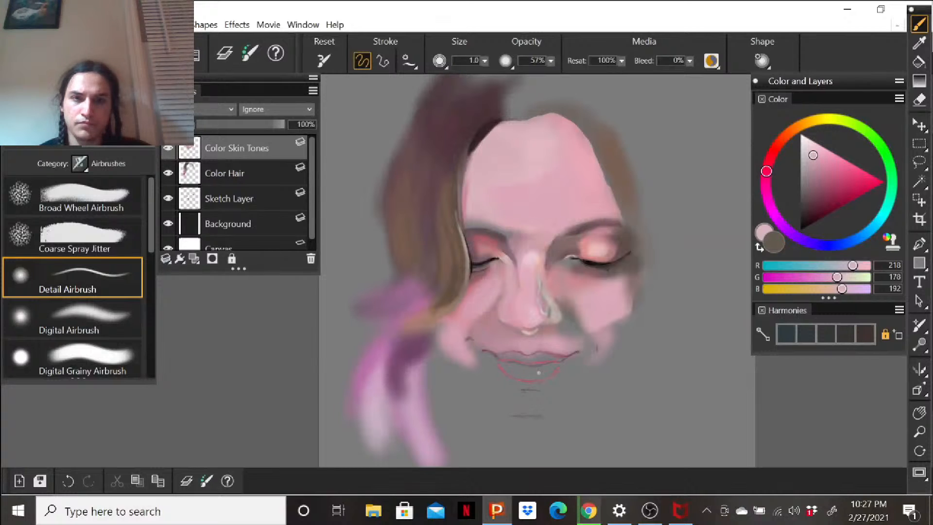
Replace the short chin mark with a thin jawline curving under the chin from cheek to cheek, refining its right side up along the cheek.
click(919, 100)
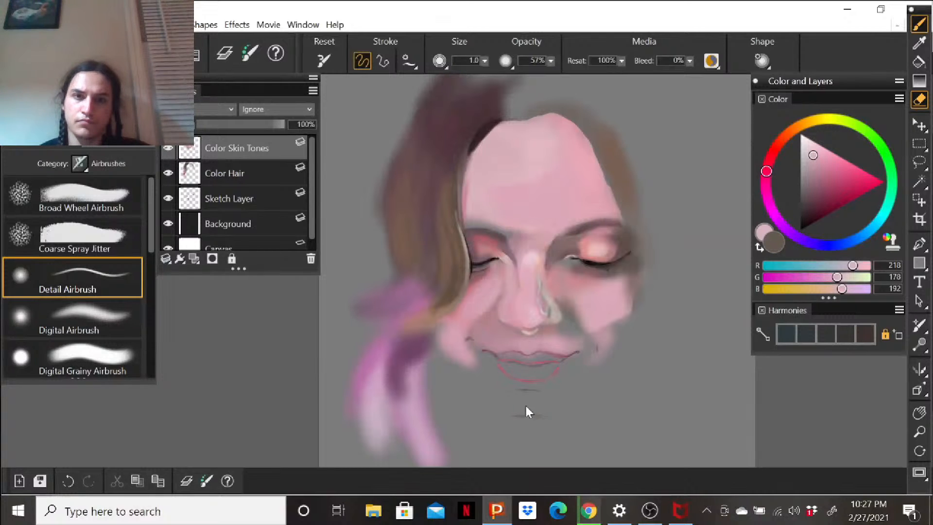
drag(515, 413, 542, 419)
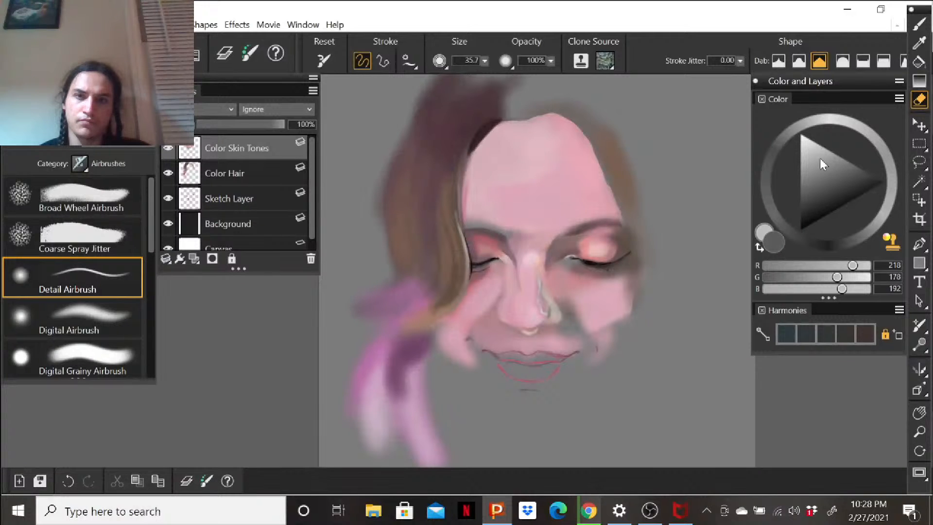
click(919, 23)
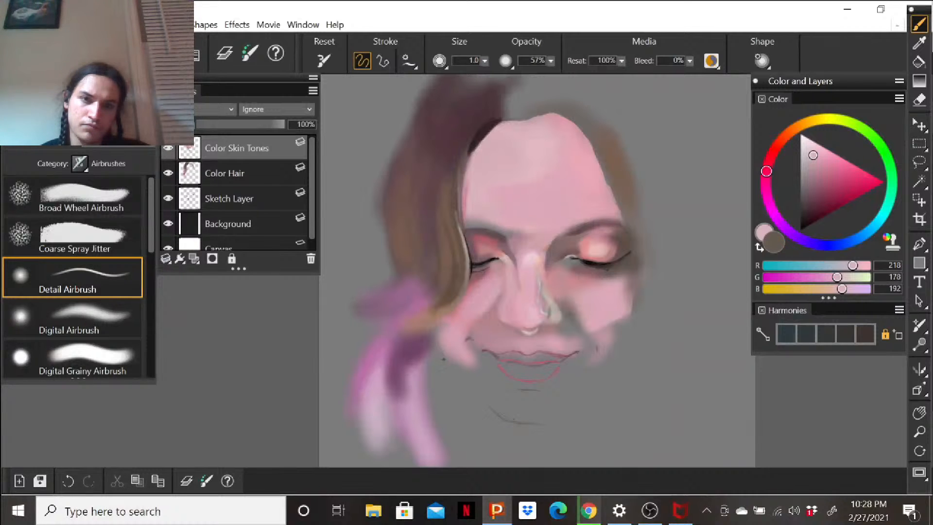
drag(450, 369, 513, 422)
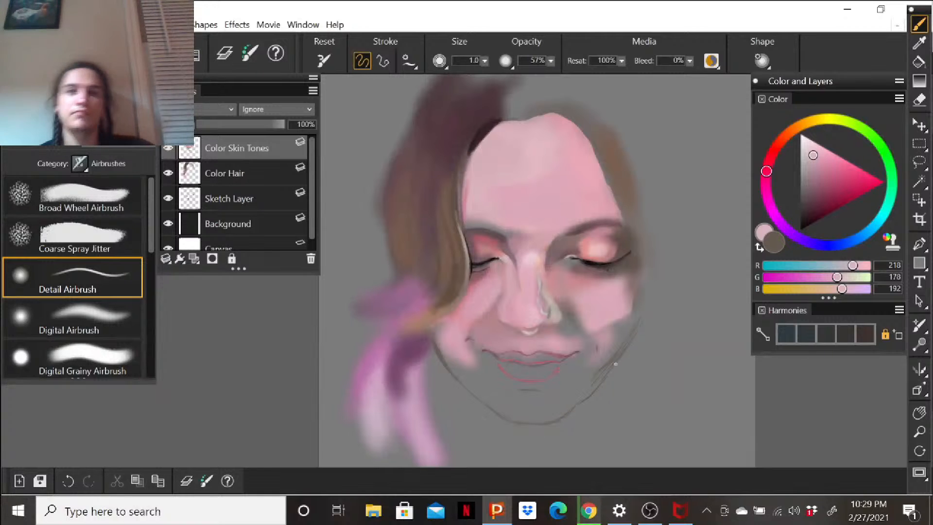
click(920, 100)
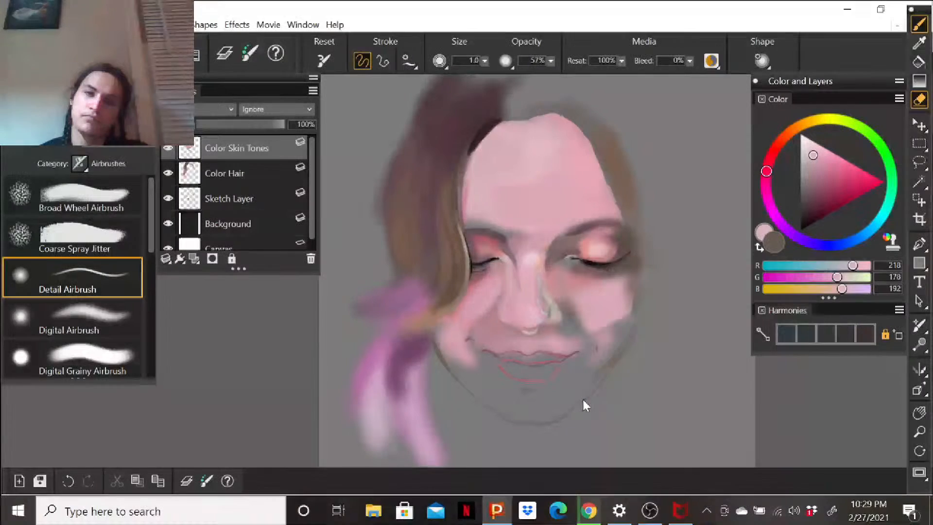
click(919, 22)
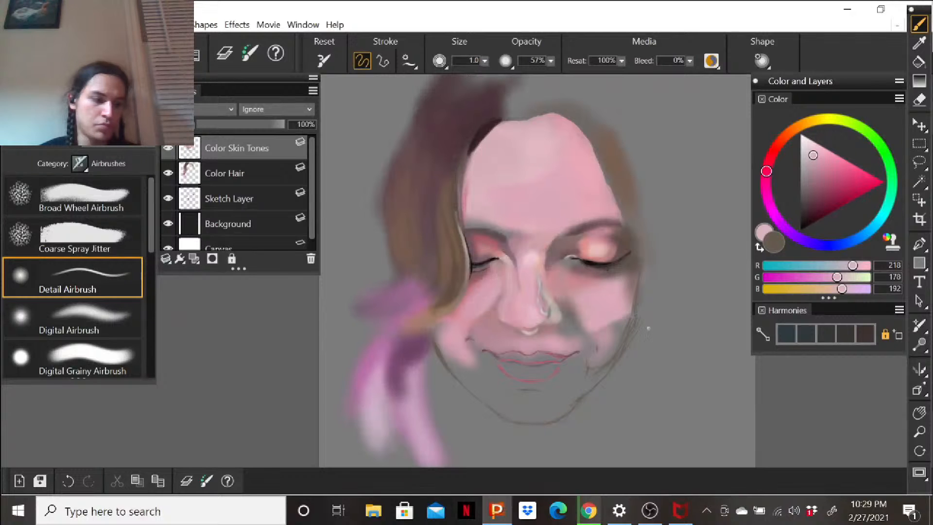
Try erasing the upper part of the face contour beside the right cheek, and undo the erasure.
click(920, 100)
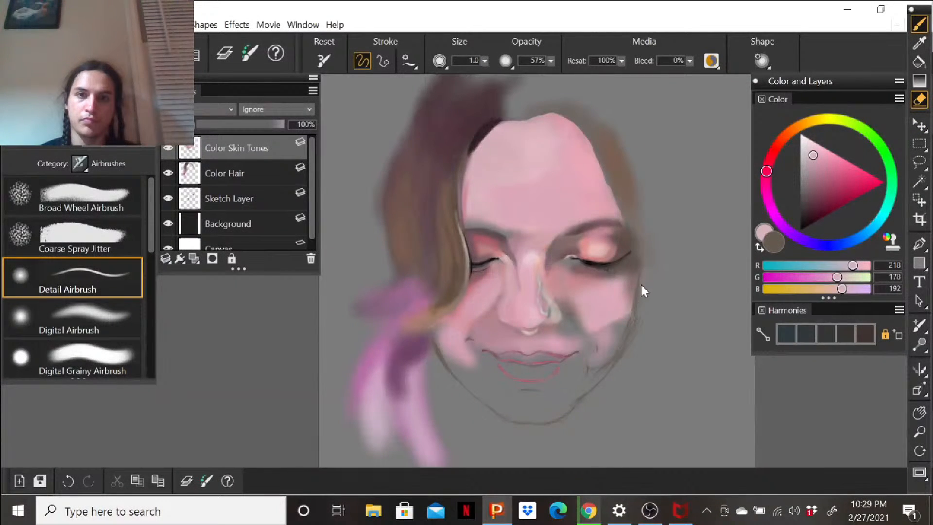
key(n)
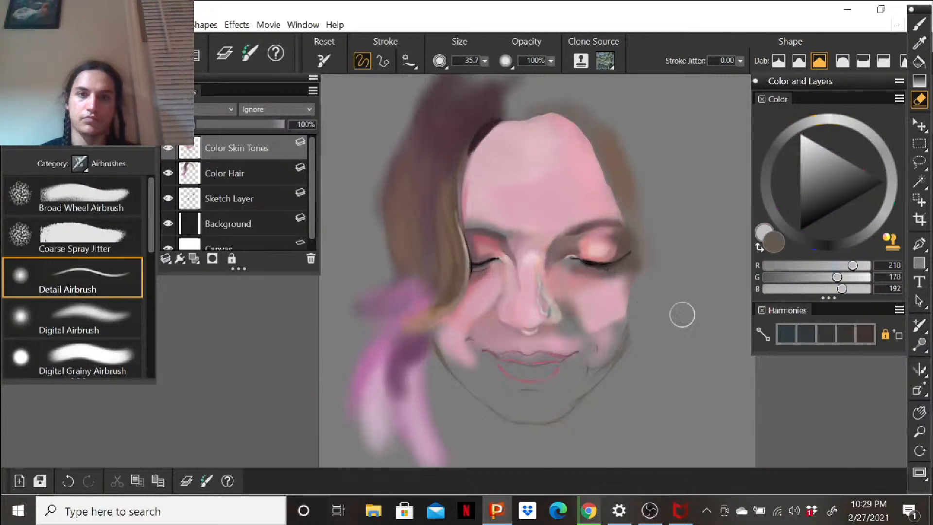
click(920, 23)
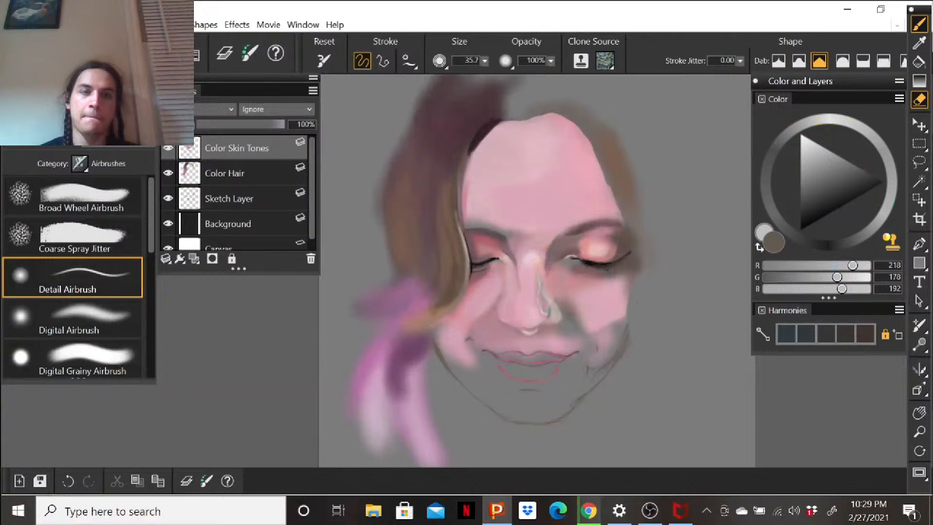
key(ctrl+z)
key(b)
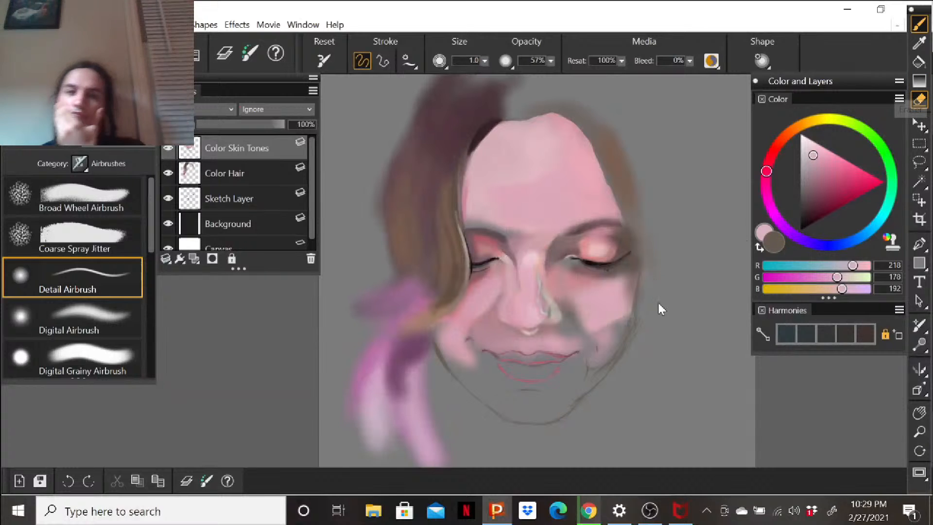
Outline the outer edge of the hair on the right side of the head, erasing the overlapping cheek contour and the forehead's top edge.
key(n)
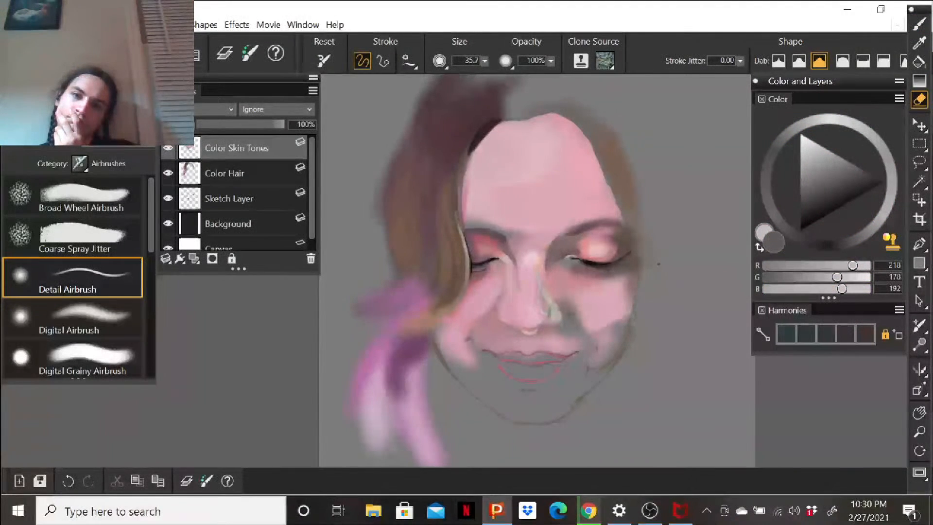
click(919, 26)
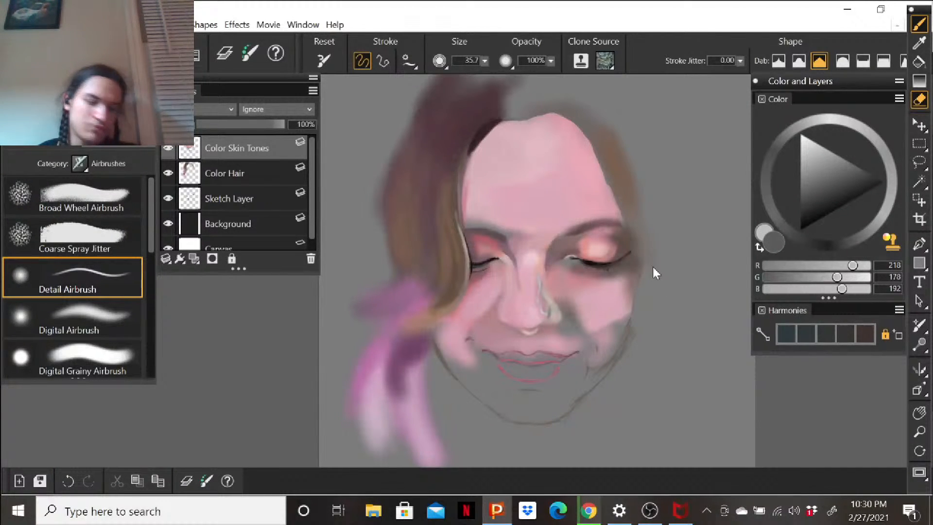
key(b)
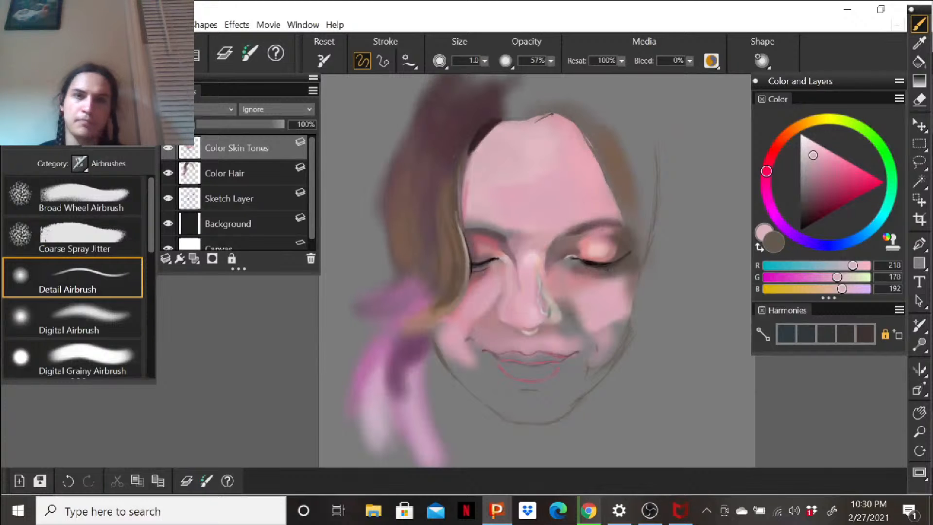
key(n)
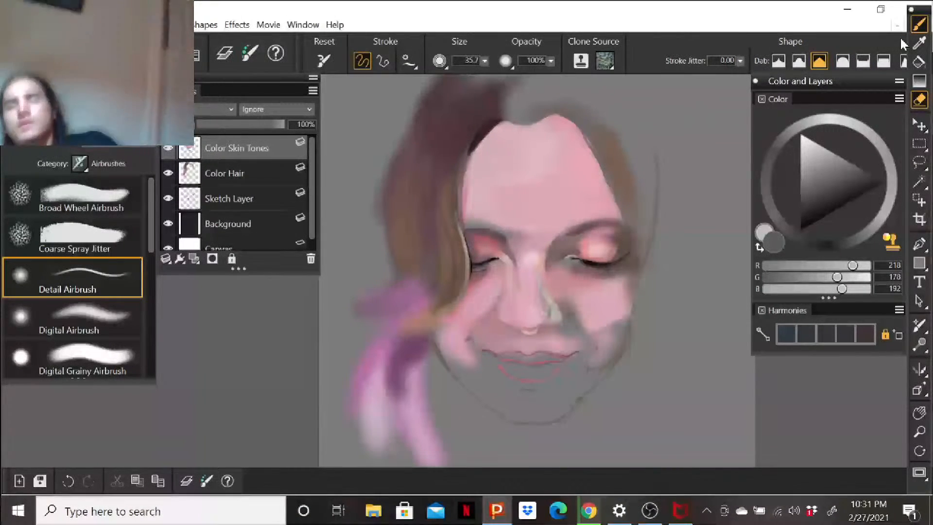
click(920, 23)
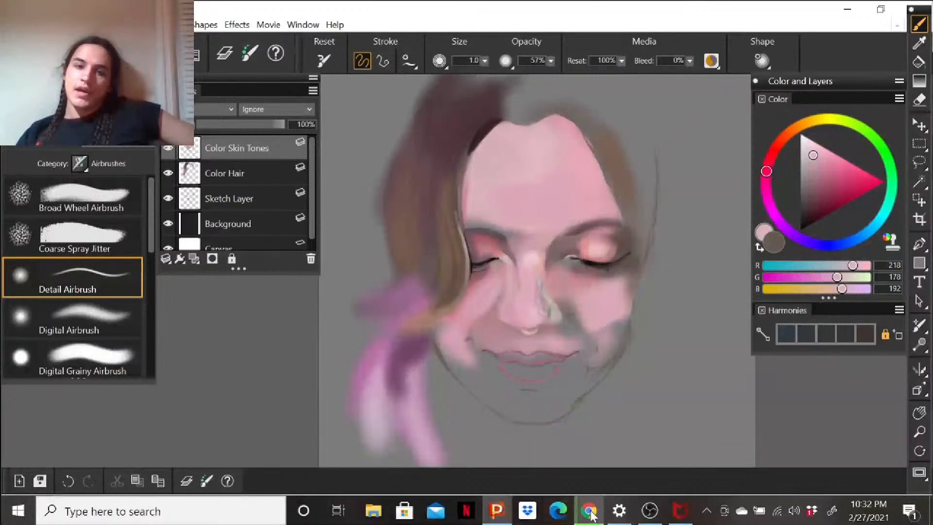
Switch to Chrome and end the YouTube livestream.
mouse_move(589, 511)
mouse_move(602, 402)
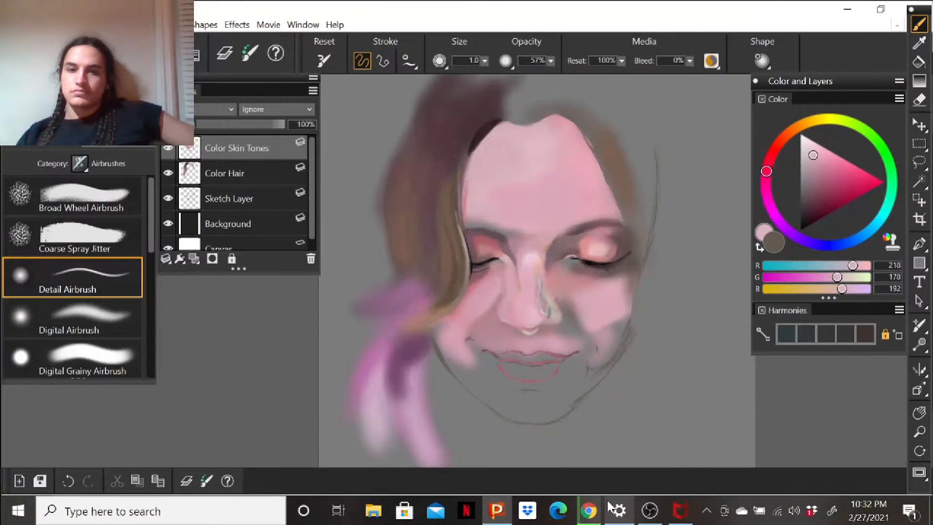
click(589, 510)
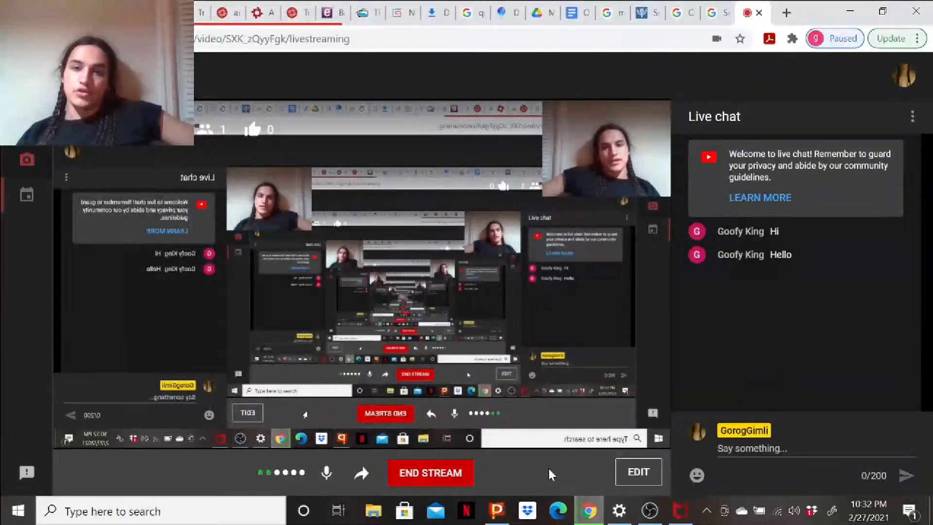
click(453, 474)
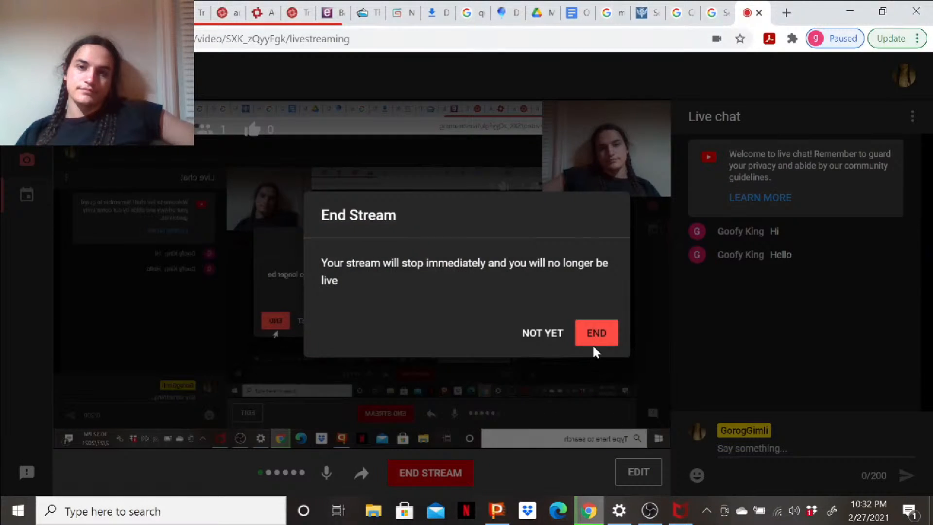